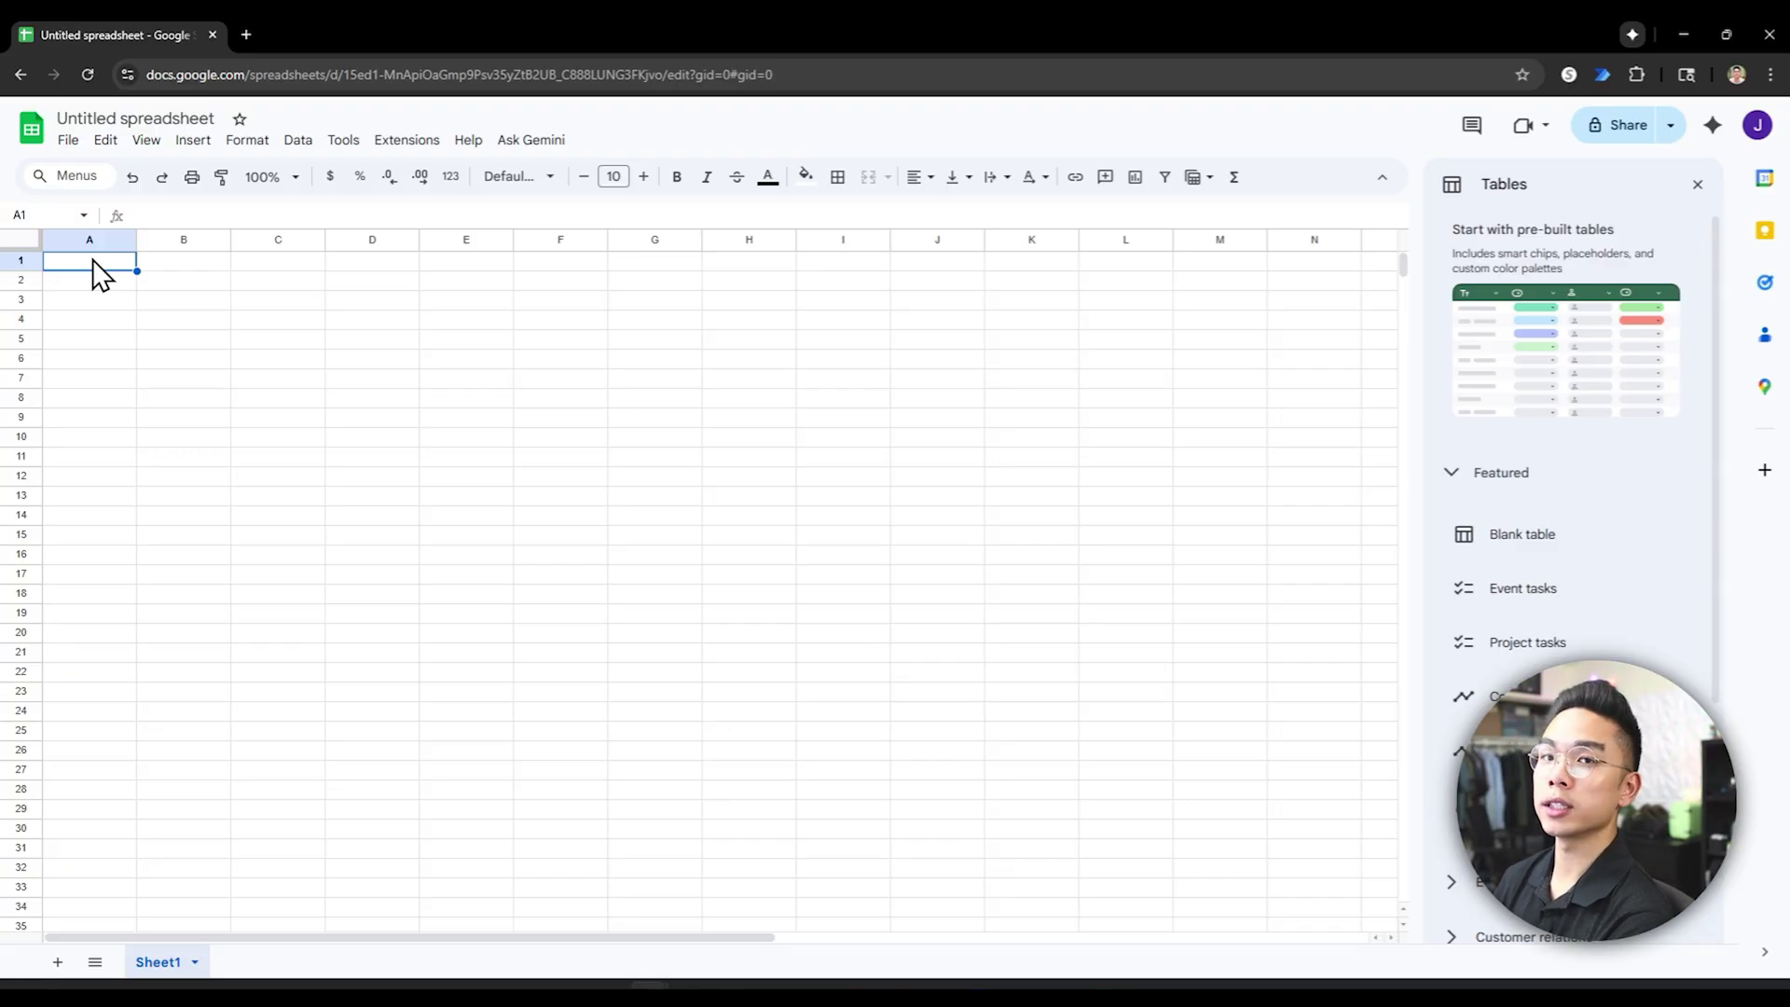
# - Enter the headers Task Name, Description, Due Date, Status and Assignee in cells A1 to E1
pyautogui.write('Task Name')
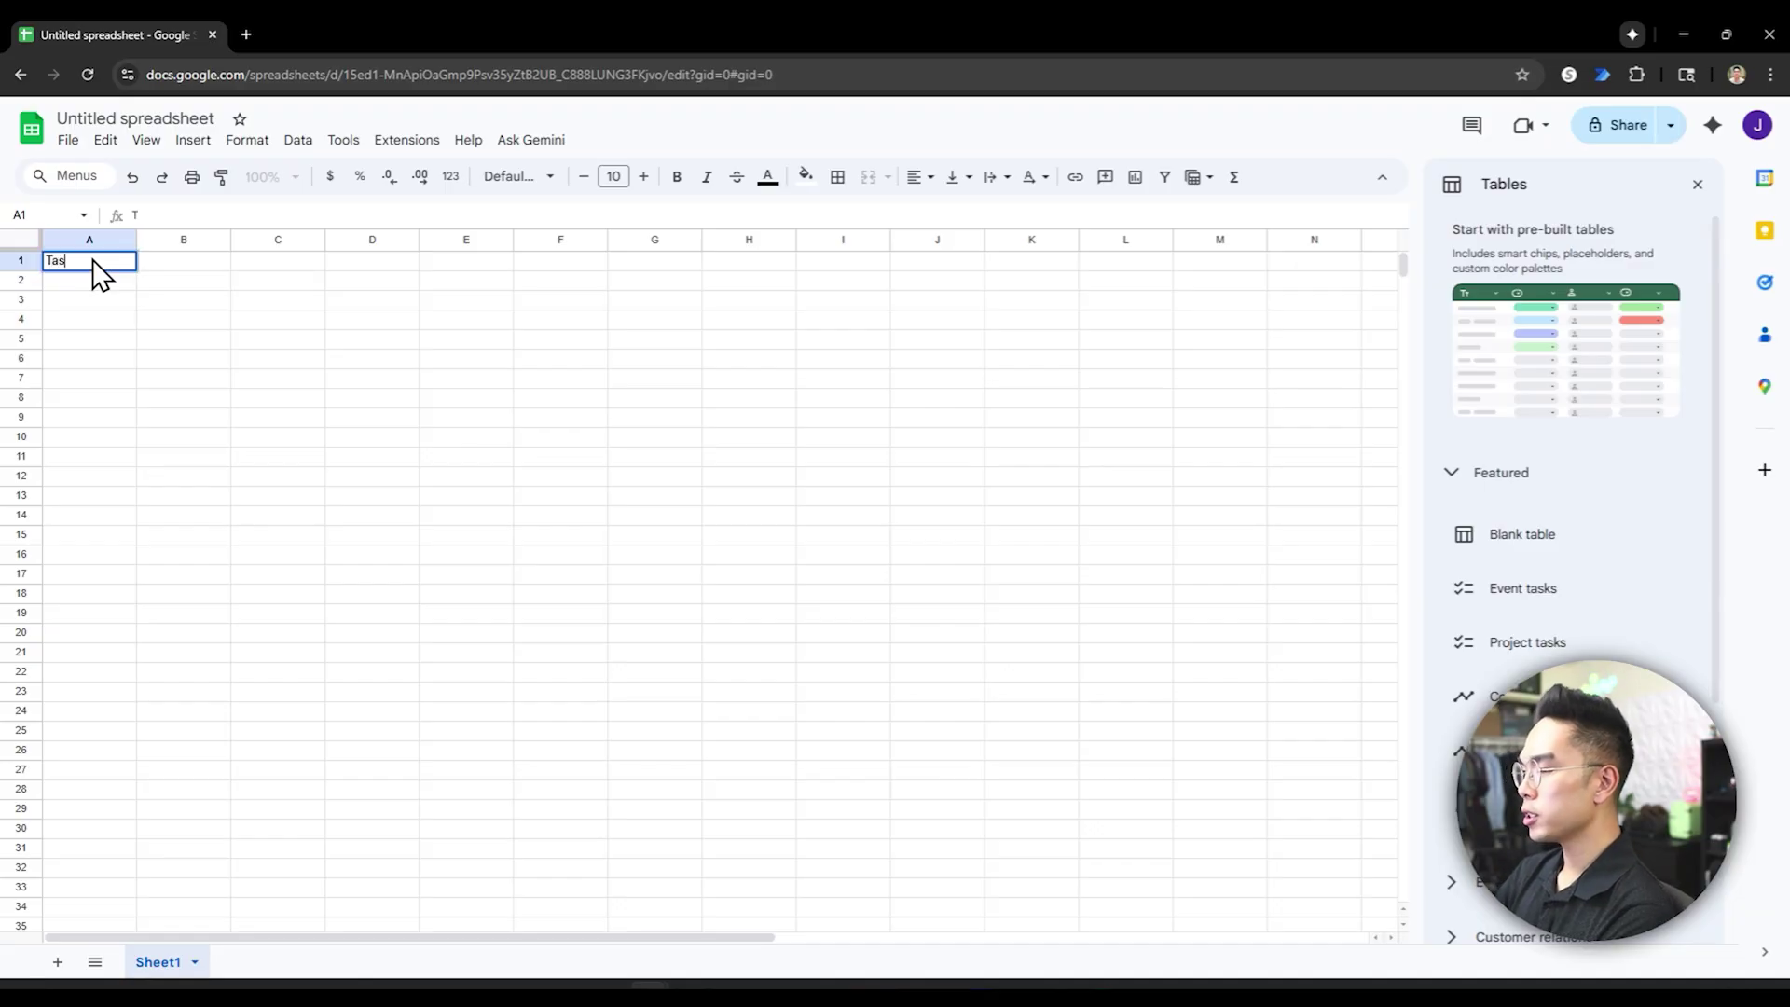
pyautogui.press('Tab')
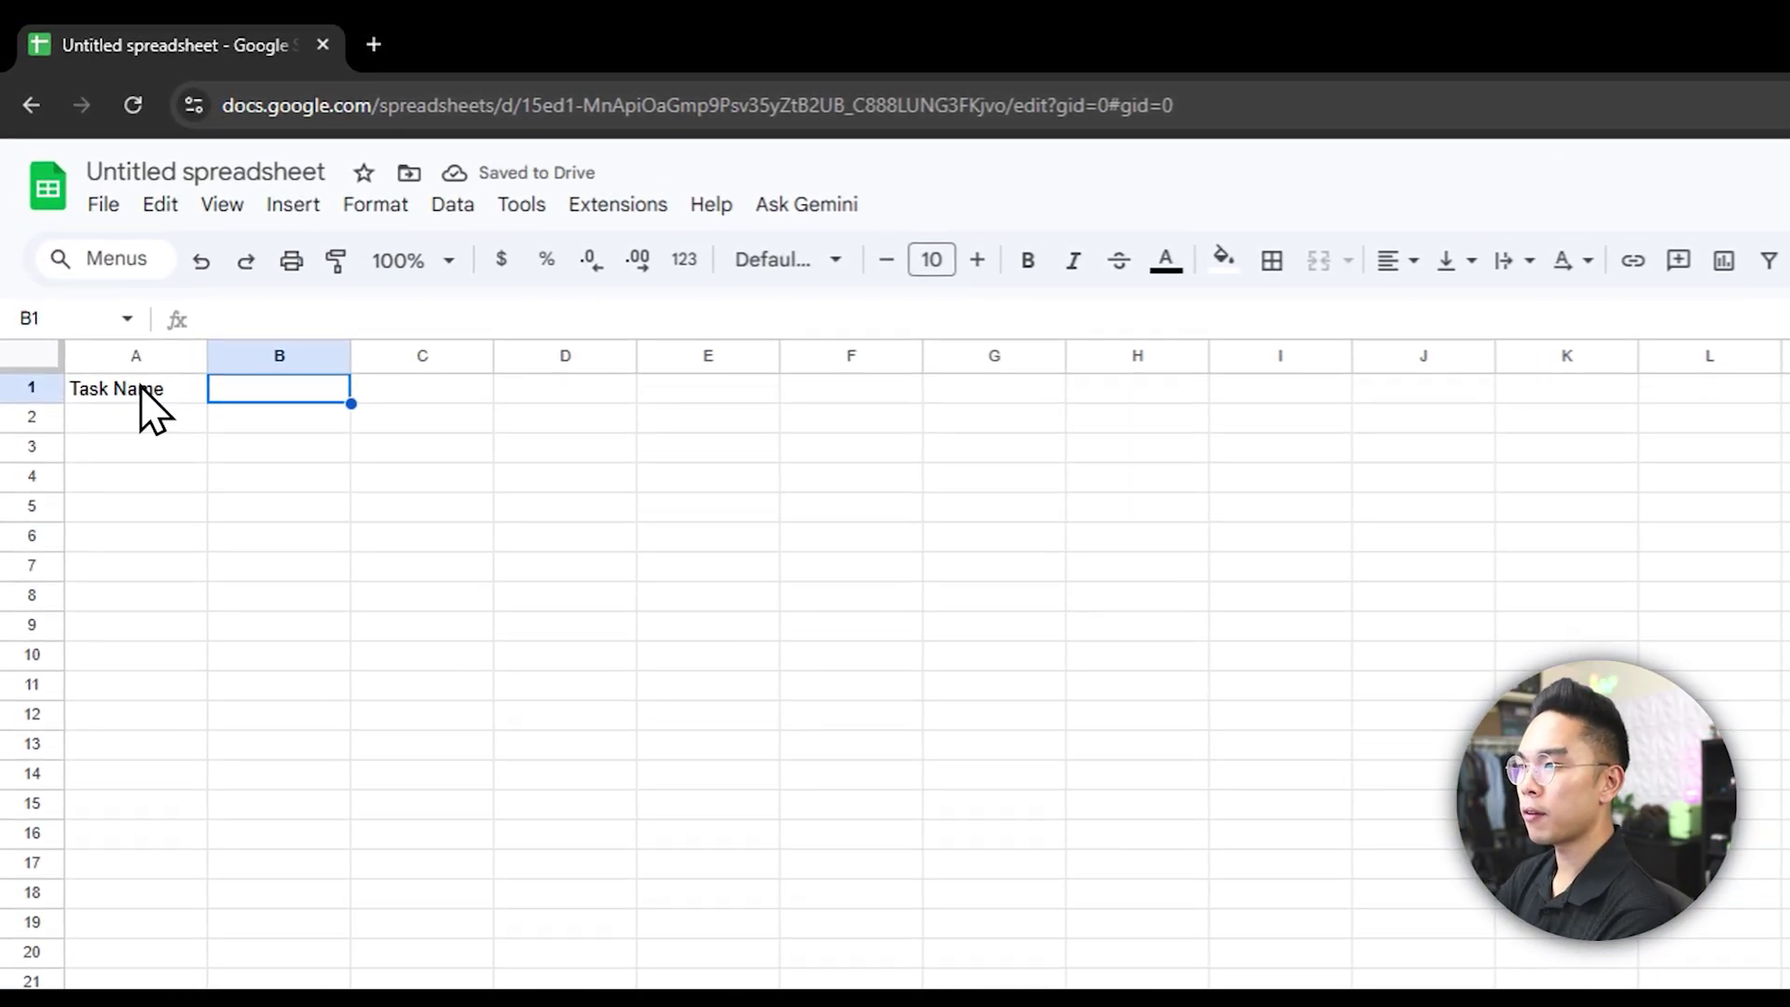
pyautogui.write('Descripti')
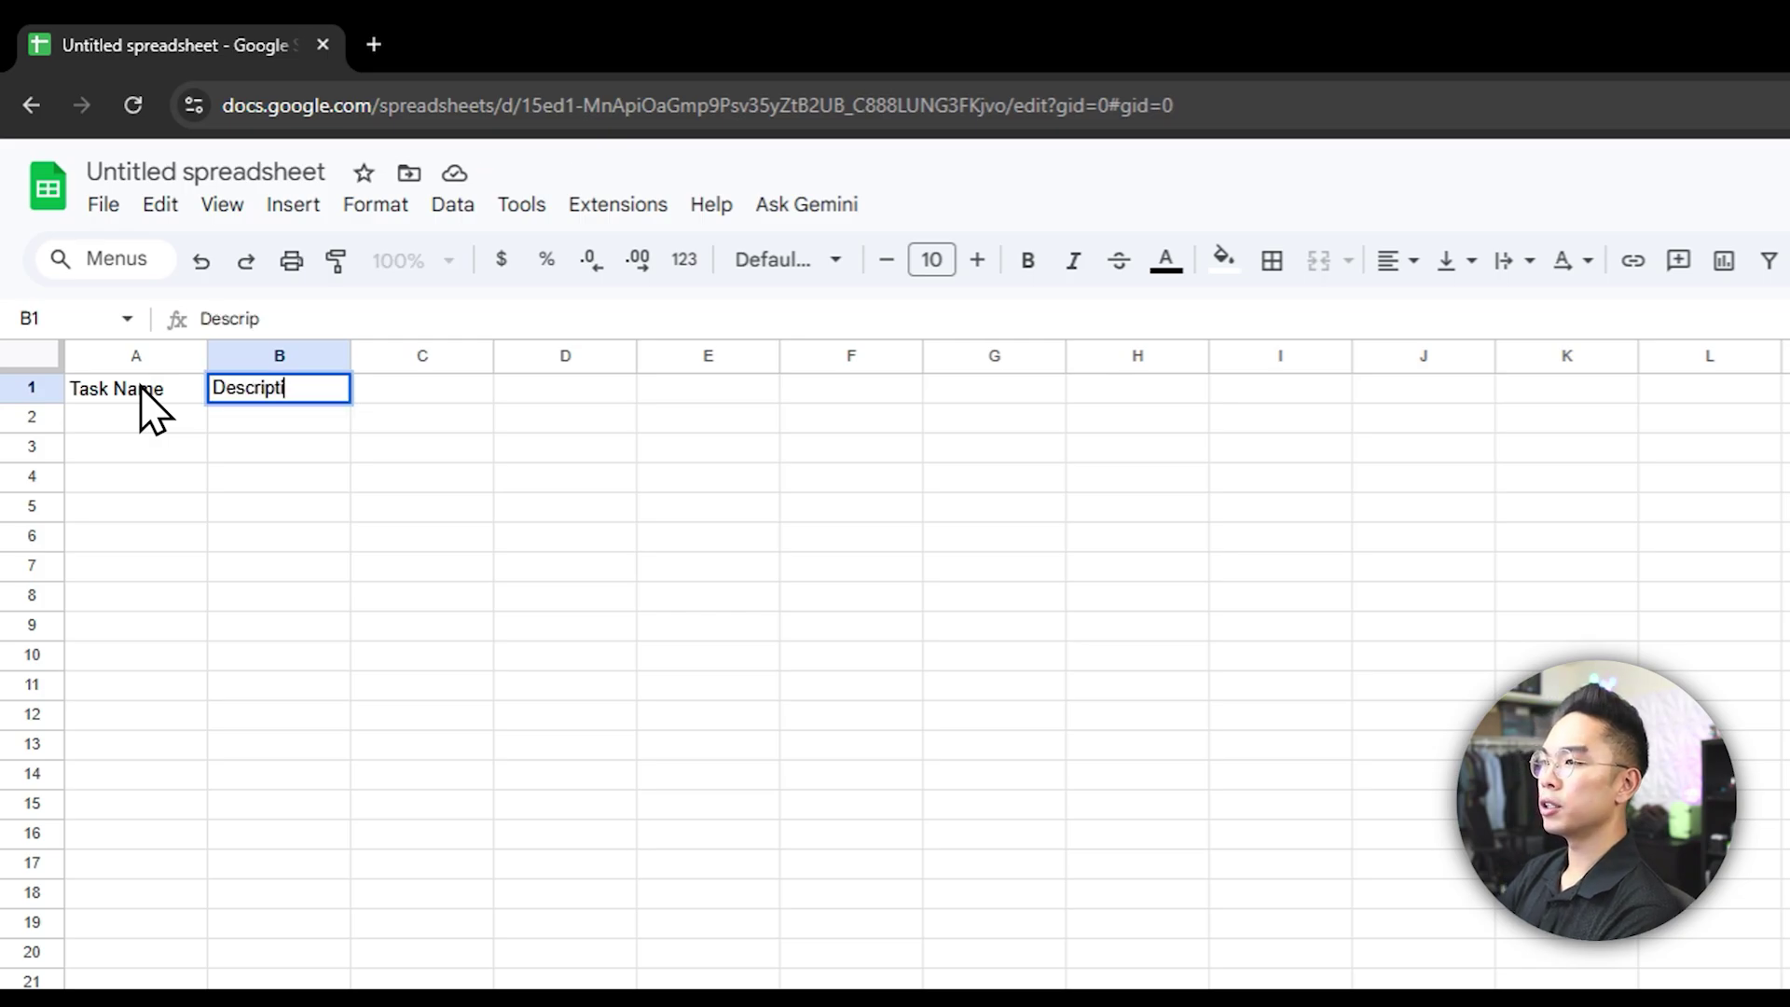
pyautogui.write('on')
pyautogui.press('Tab')
pyautogui.write('Due Date')
pyautogui.press('Tab')
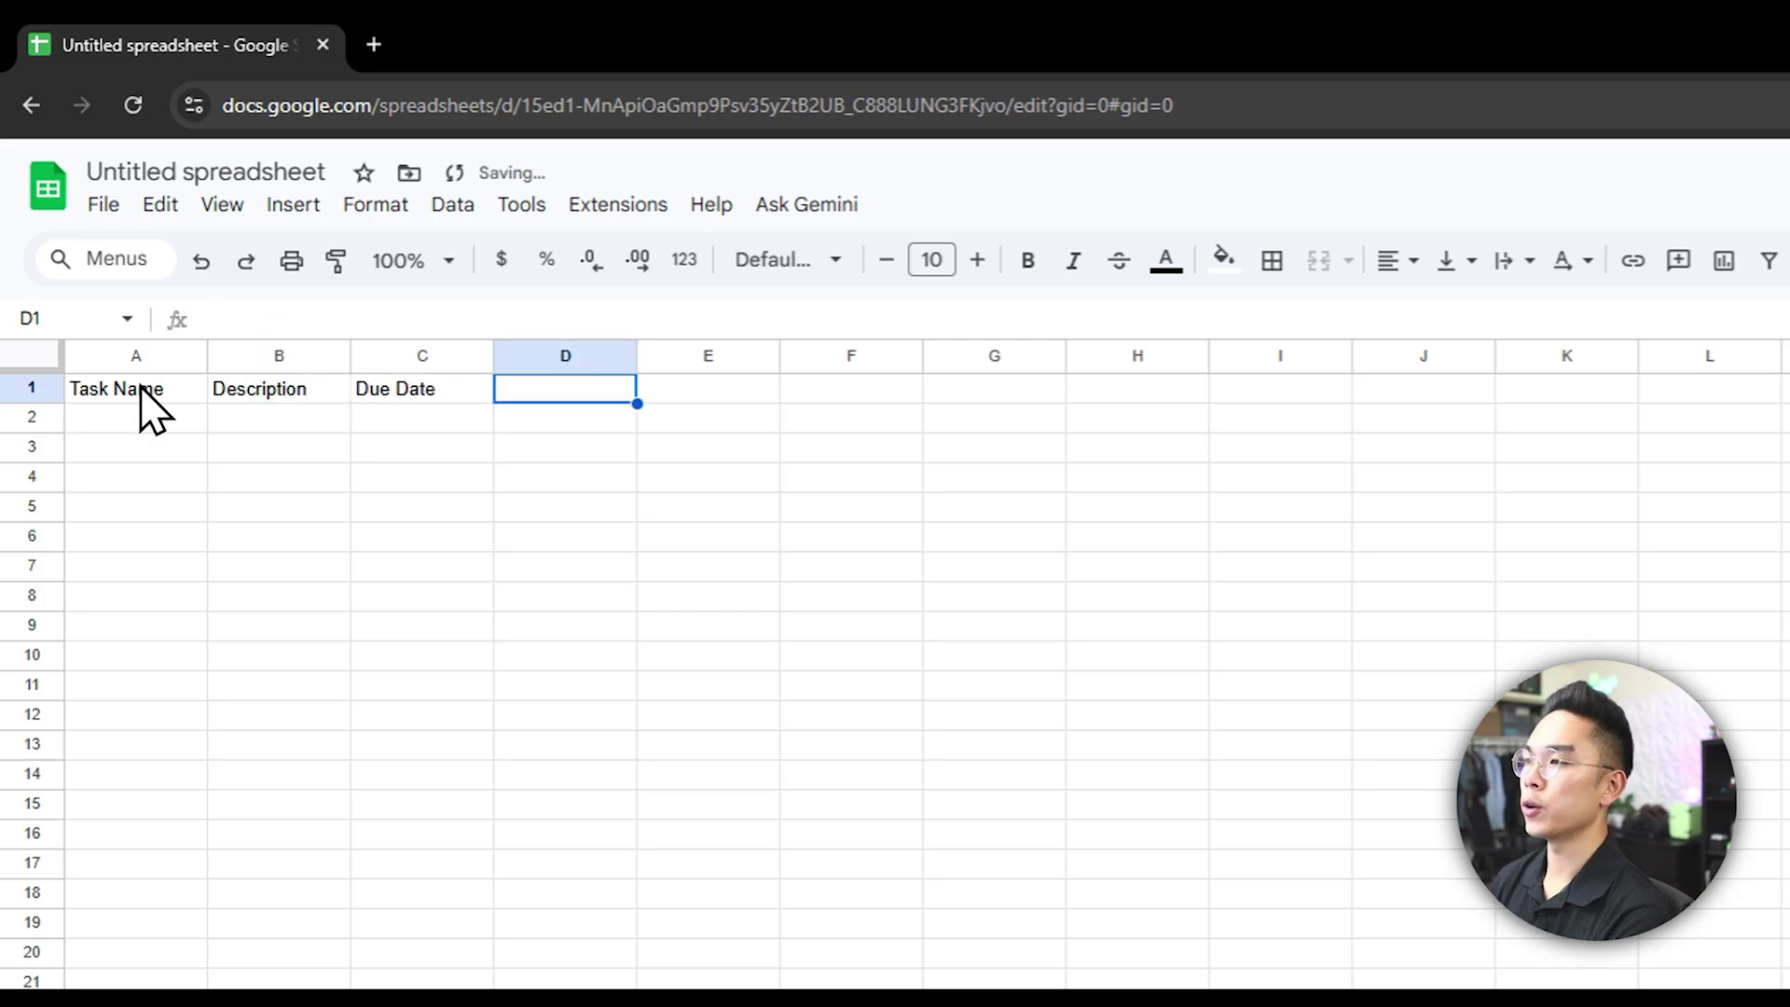
pyautogui.write('SAatus')
pyautogui.press('Tab')
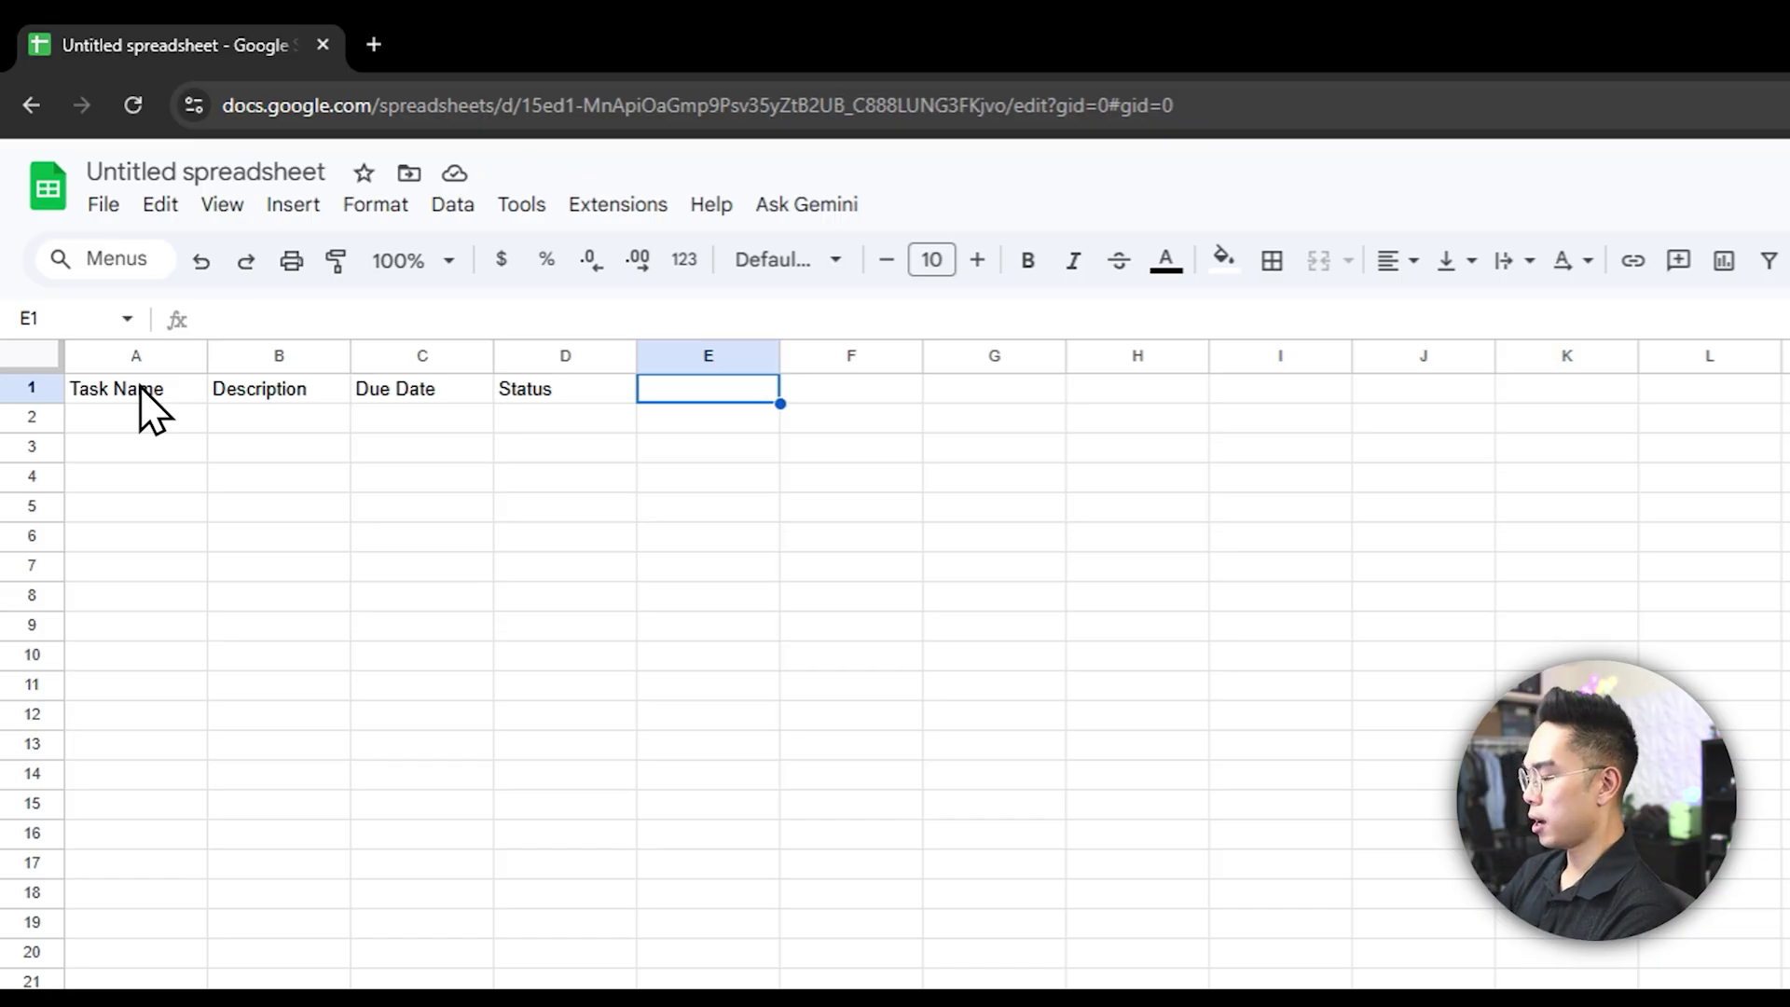
pyautogui.write('Assignee')
pyautogui.press('Return')
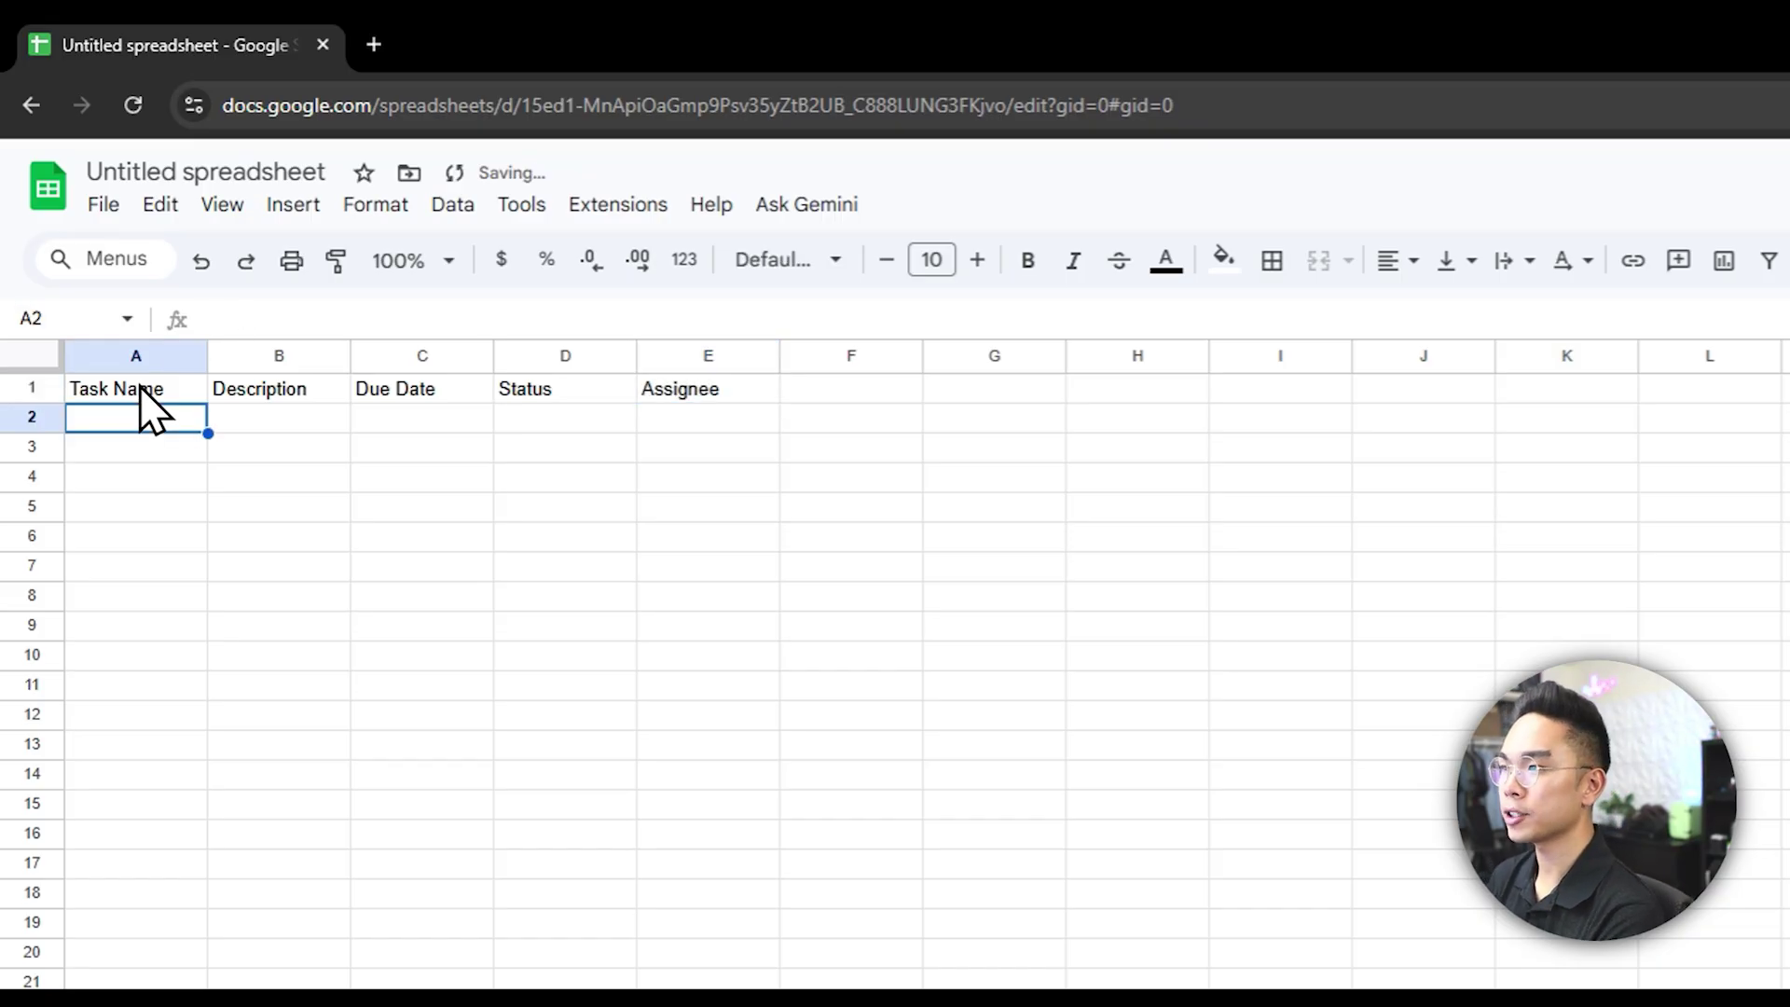
# - Make the header row bold and set its font size to 12
pyautogui.click(26, 386)
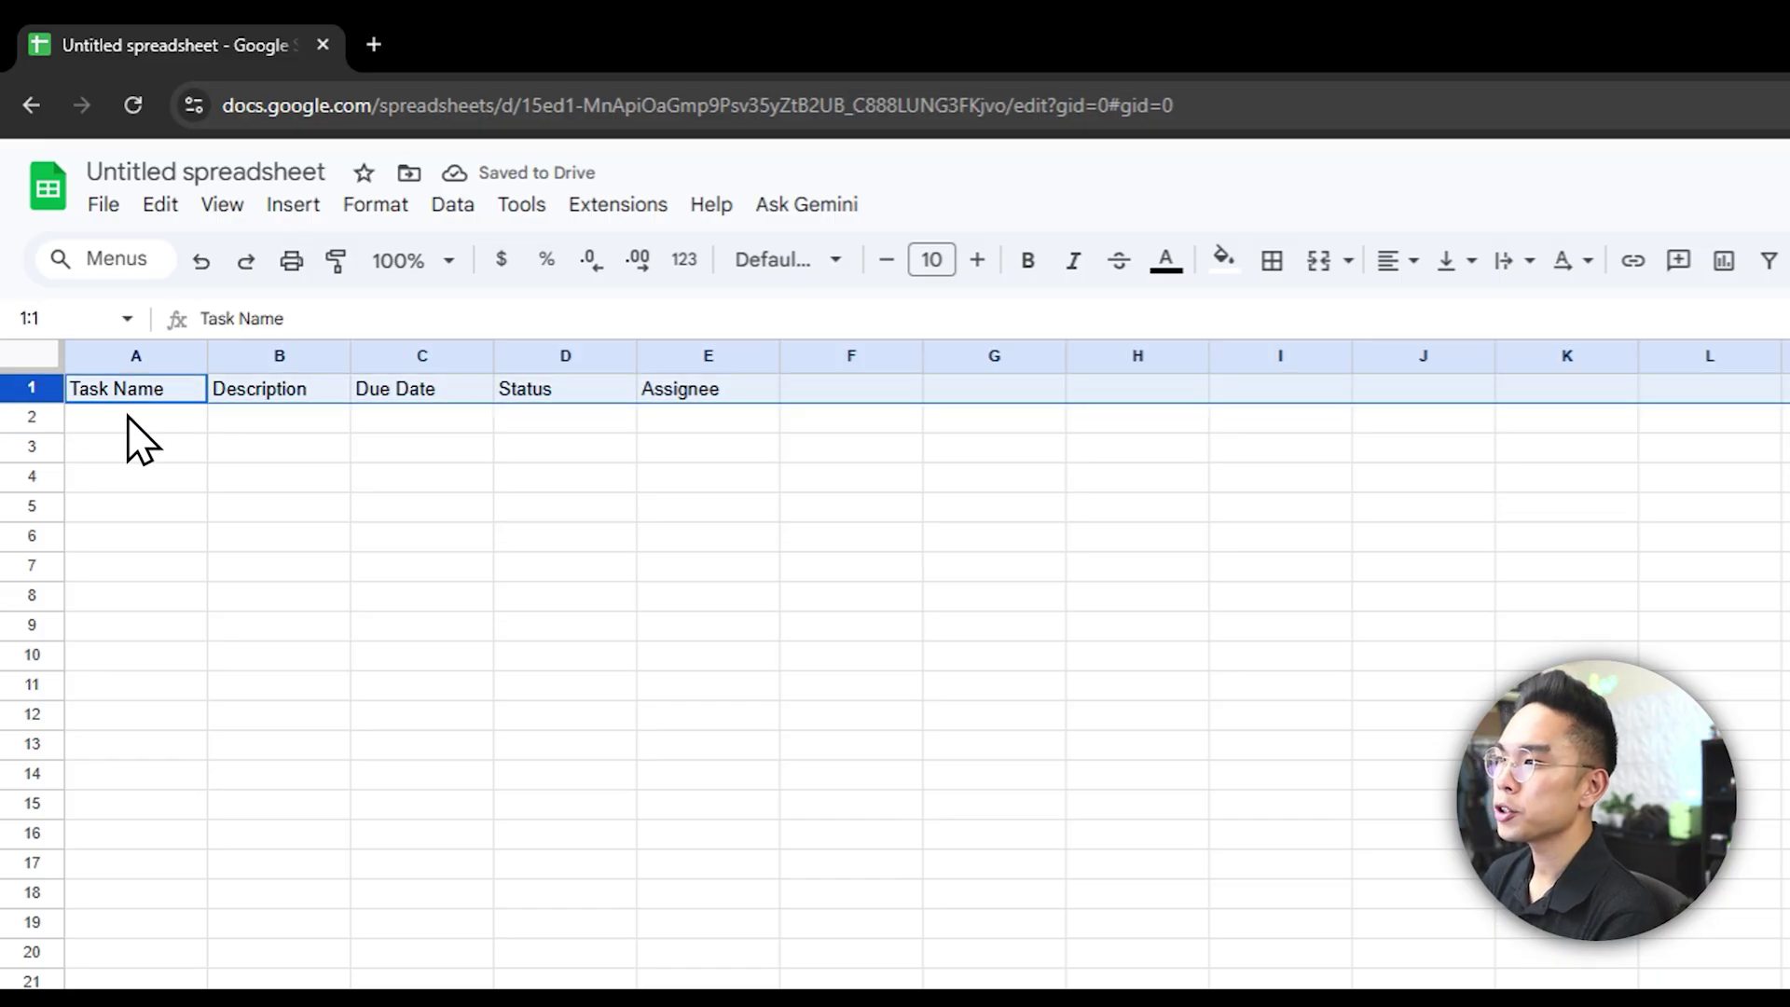
pyautogui.click(154, 450)
pyautogui.click(28, 386)
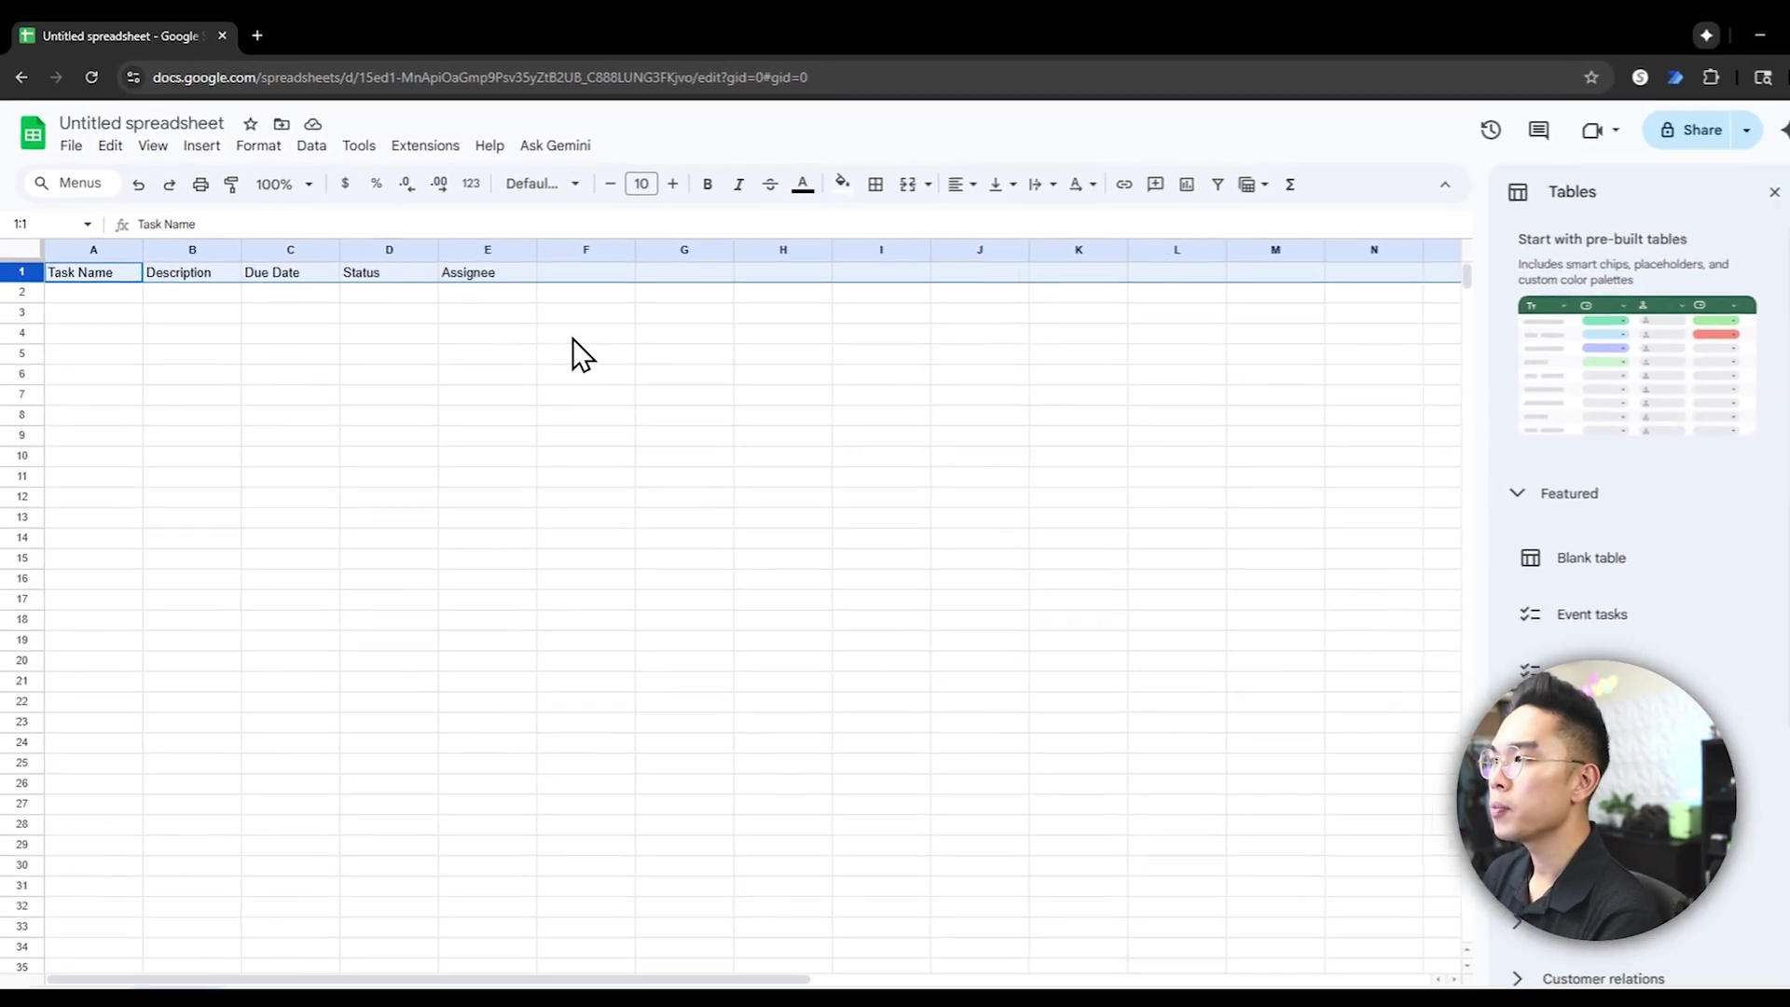
pyautogui.hotkey('ctrl', 'b')
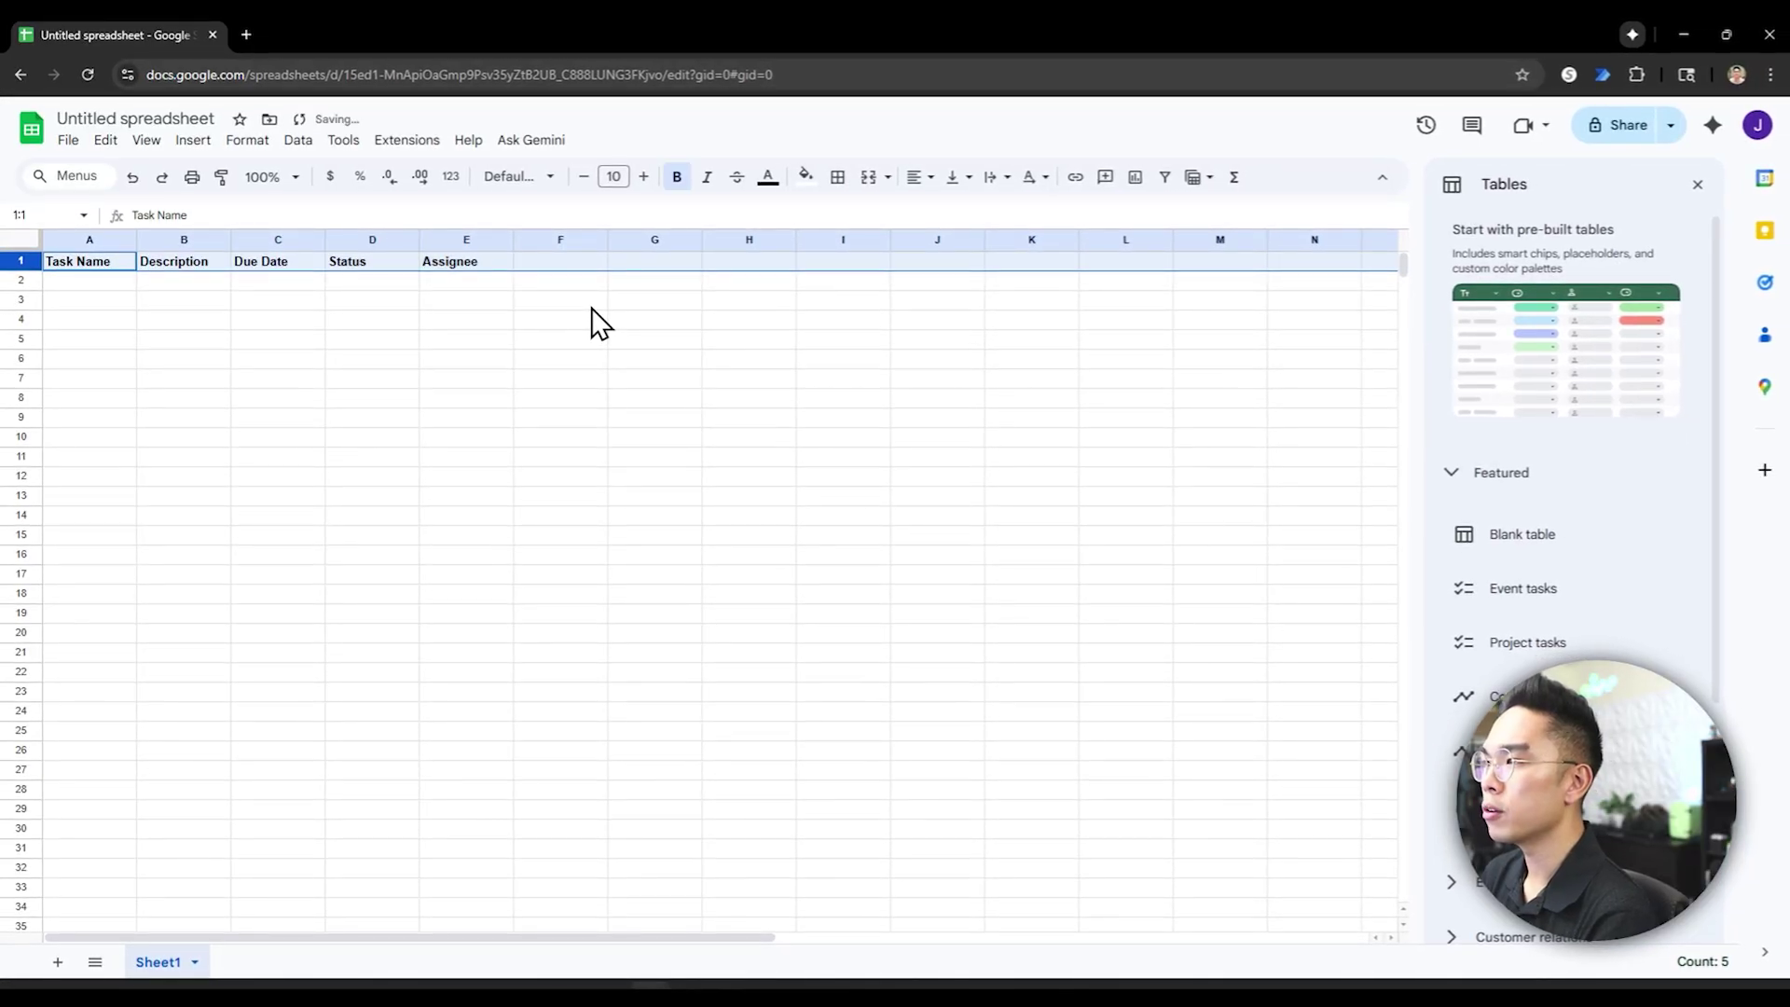
pyautogui.click(642, 178)
pyautogui.click(642, 179)
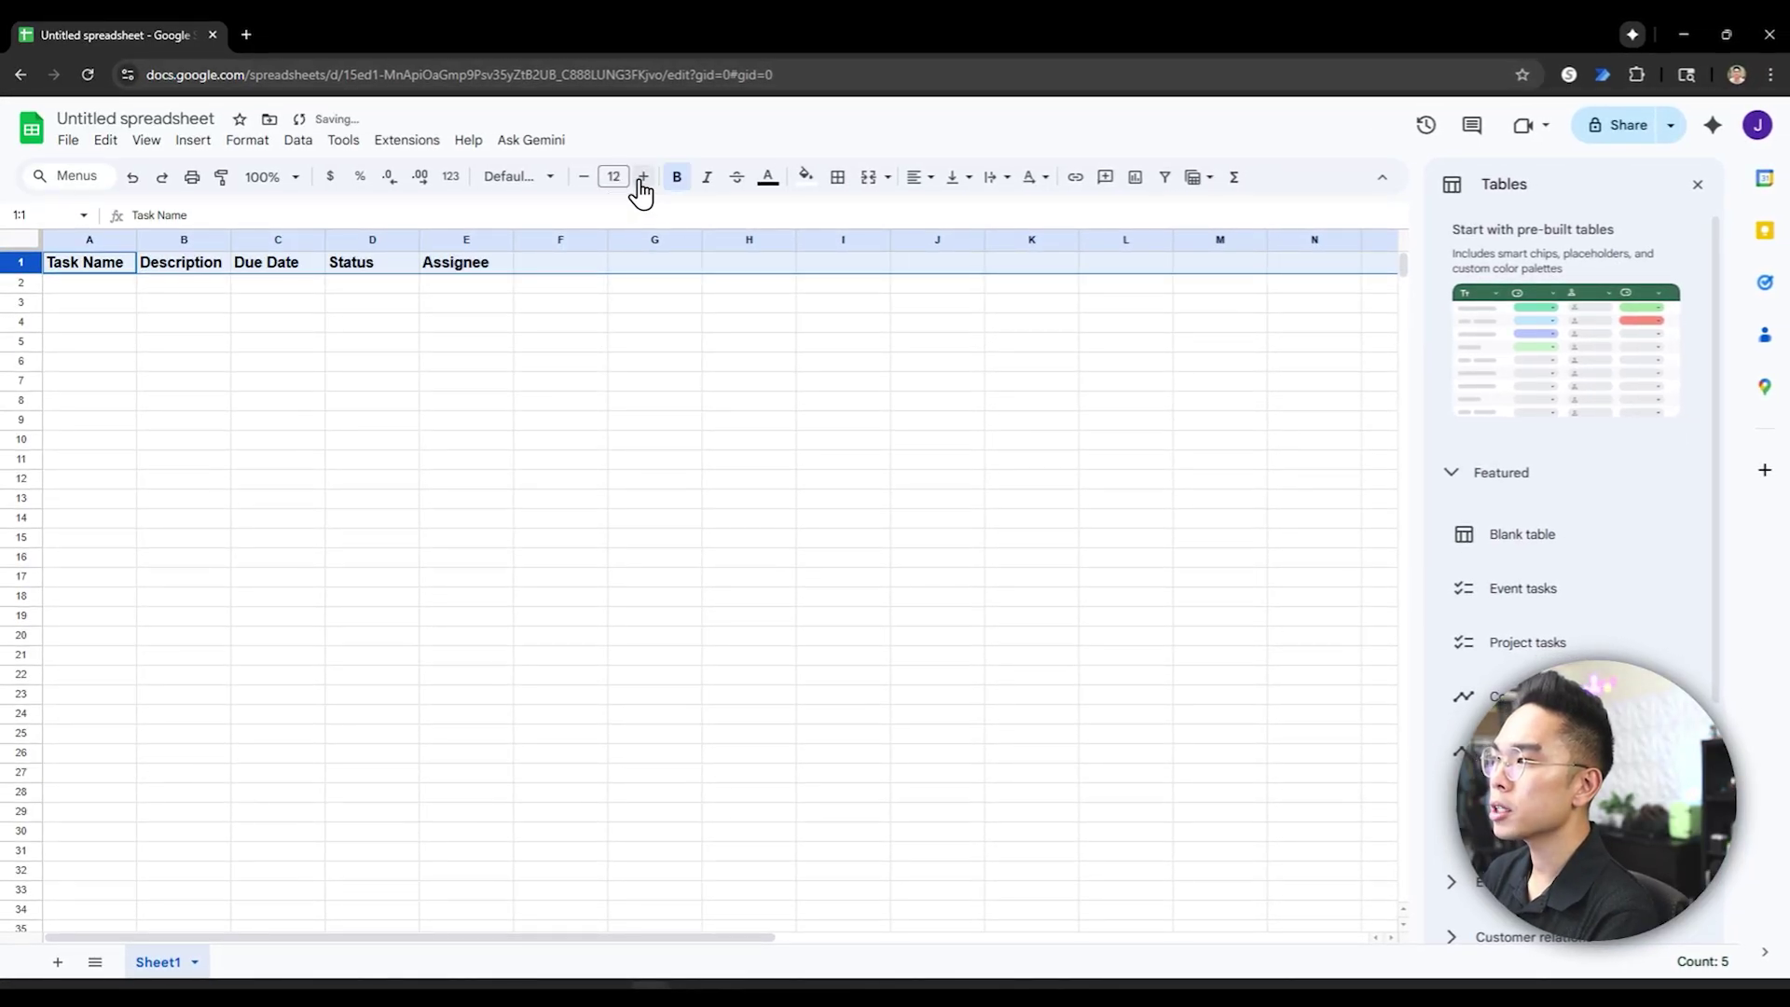
pyautogui.click(643, 178)
pyautogui.click(584, 177)
# - Widen columns A through E, giving the Description column the most room
pyautogui.moveTo(139, 235); pyautogui.dragTo(394, 240)
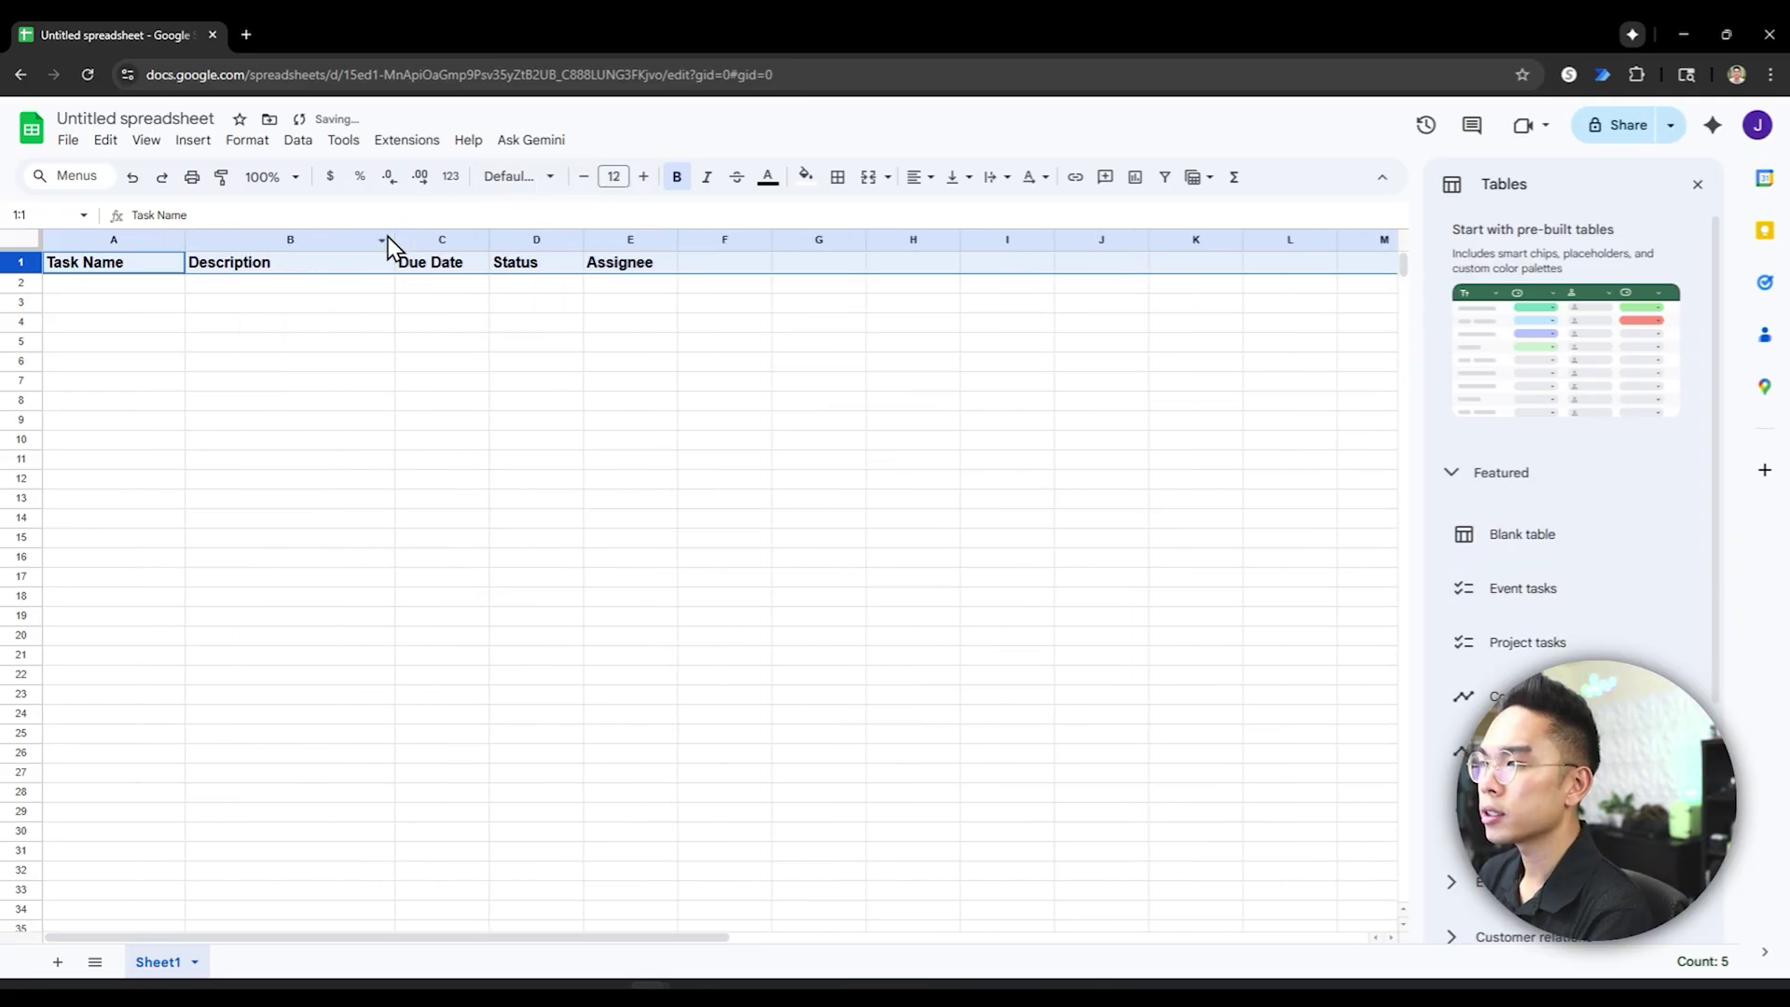
pyautogui.moveTo(182, 240); pyautogui.dragTo(204, 240)
pyautogui.moveTo(511, 239); pyautogui.dragTo(799, 240)
pyautogui.click(807, 341)
# - Center the header row's text horizontally
pyautogui.moveTo(127, 239); pyautogui.dragTo(705, 266)
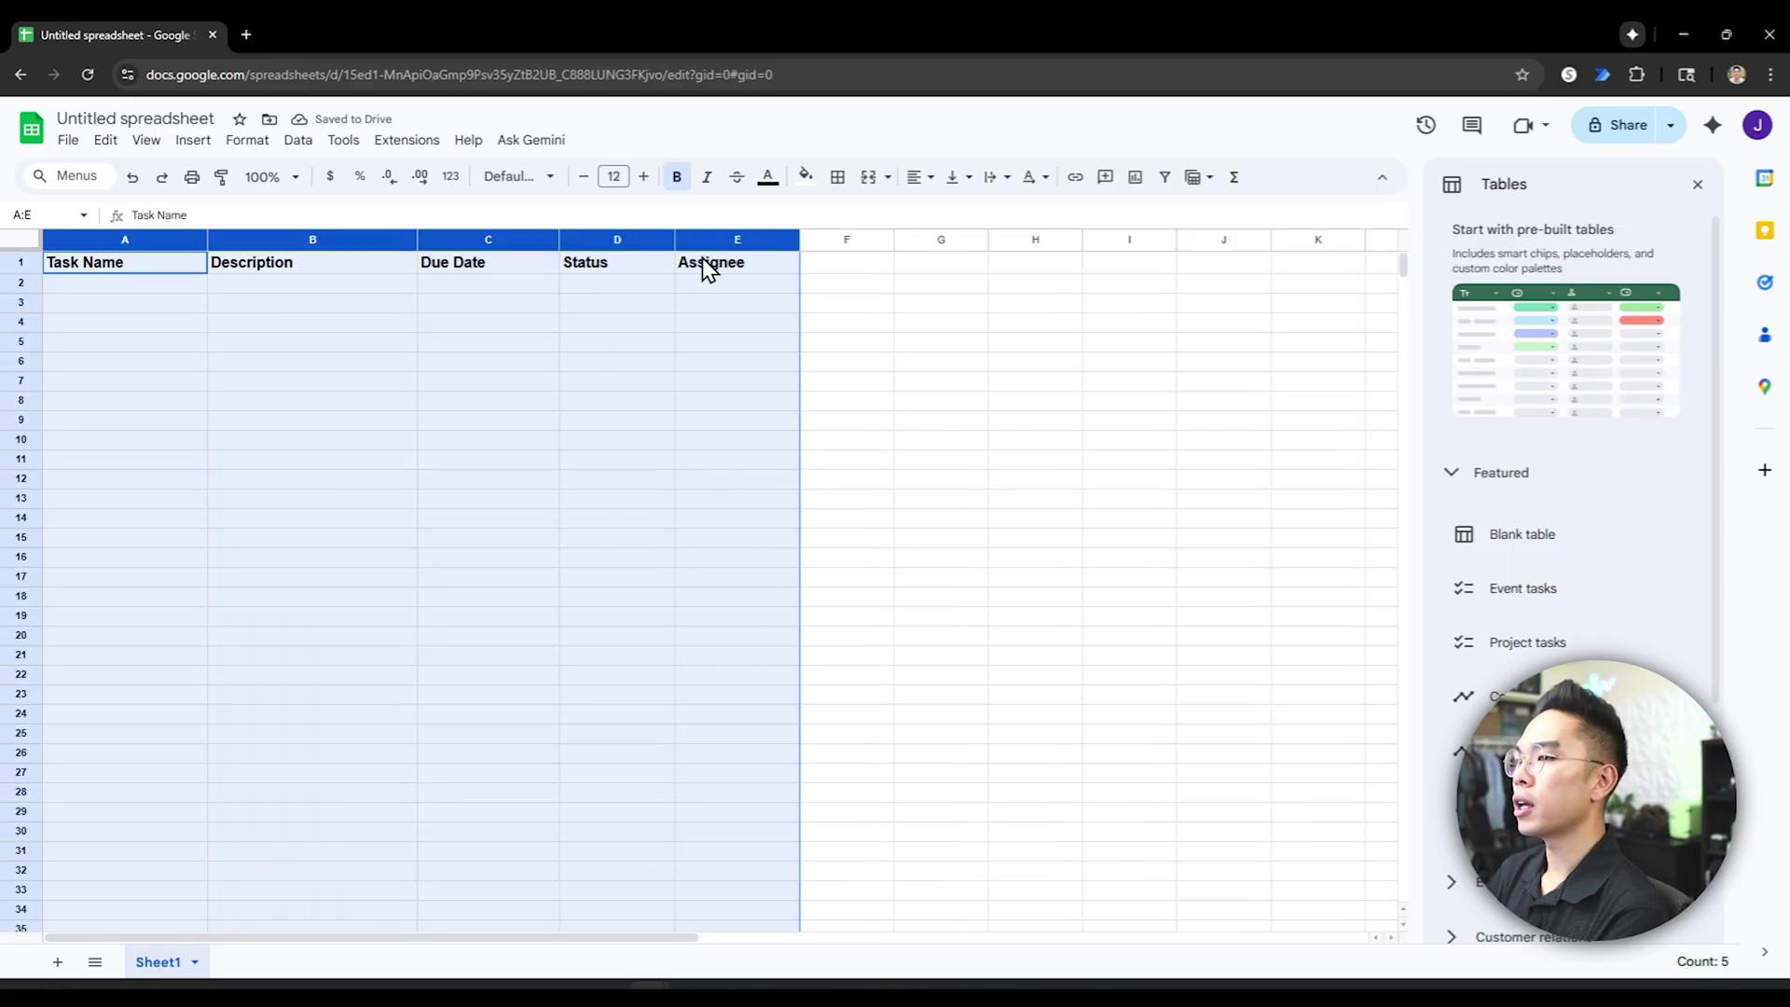
pyautogui.click(702, 266)
pyautogui.click(20, 262)
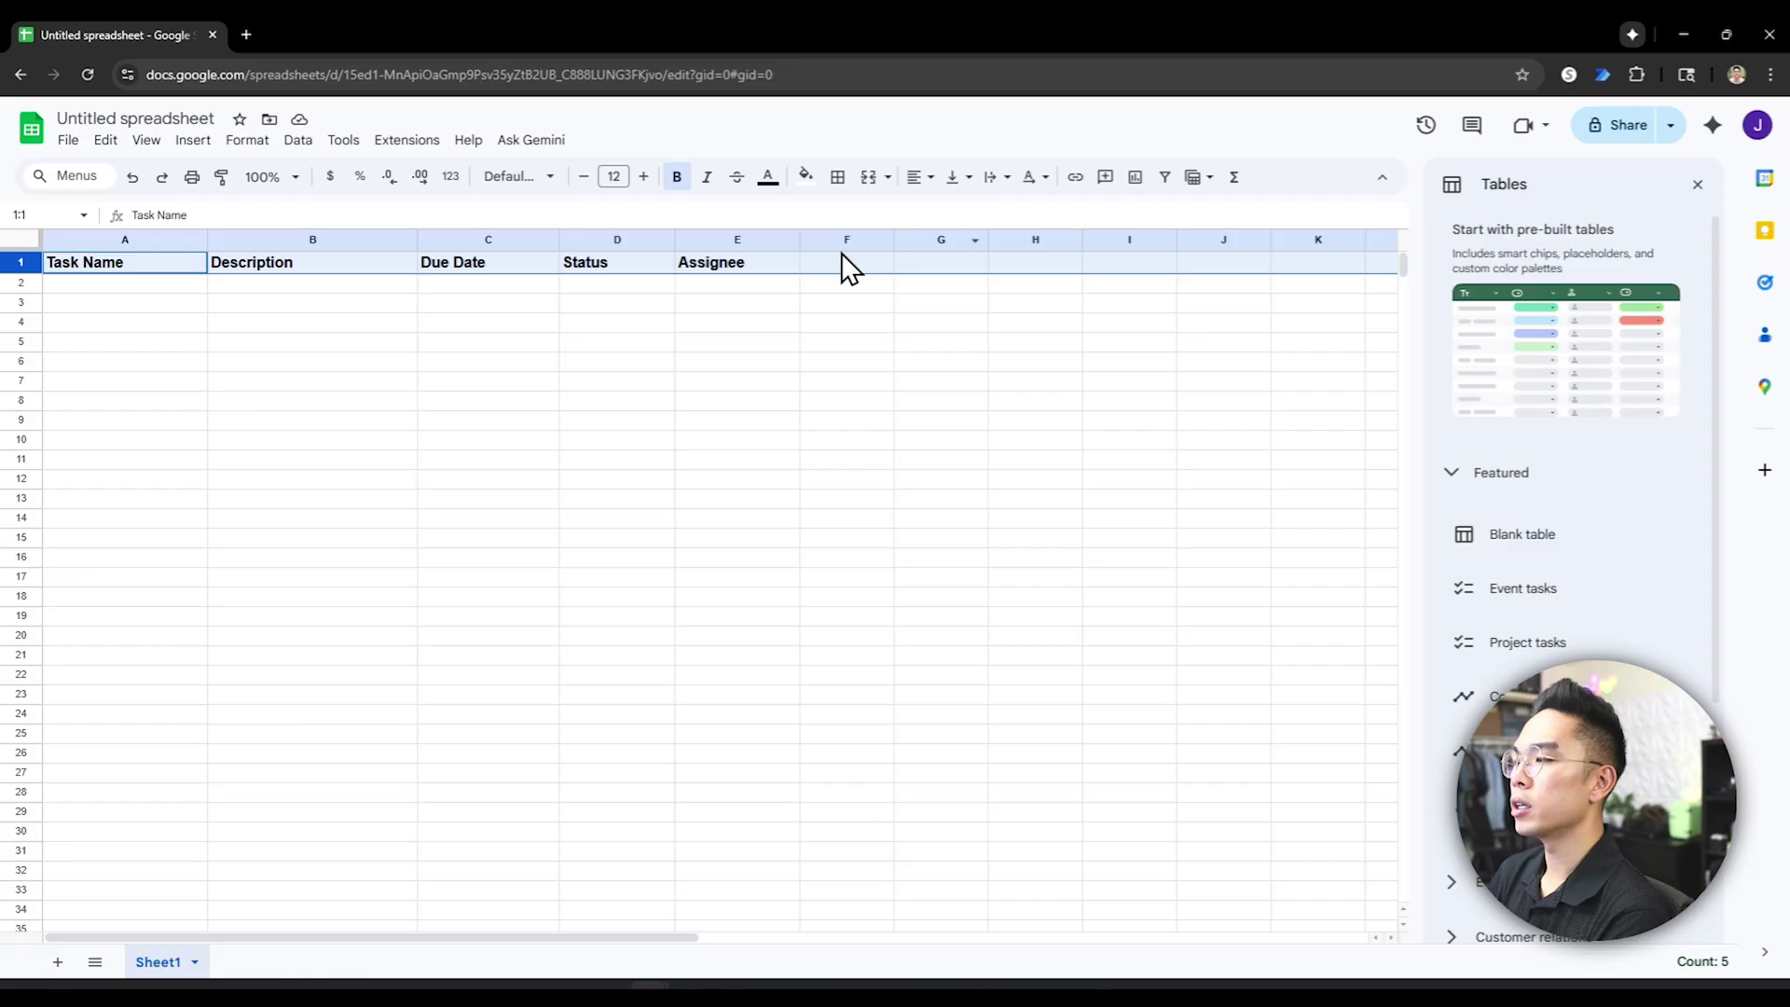
pyautogui.click(912, 185)
pyautogui.click(912, 192)
pyautogui.click(912, 191)
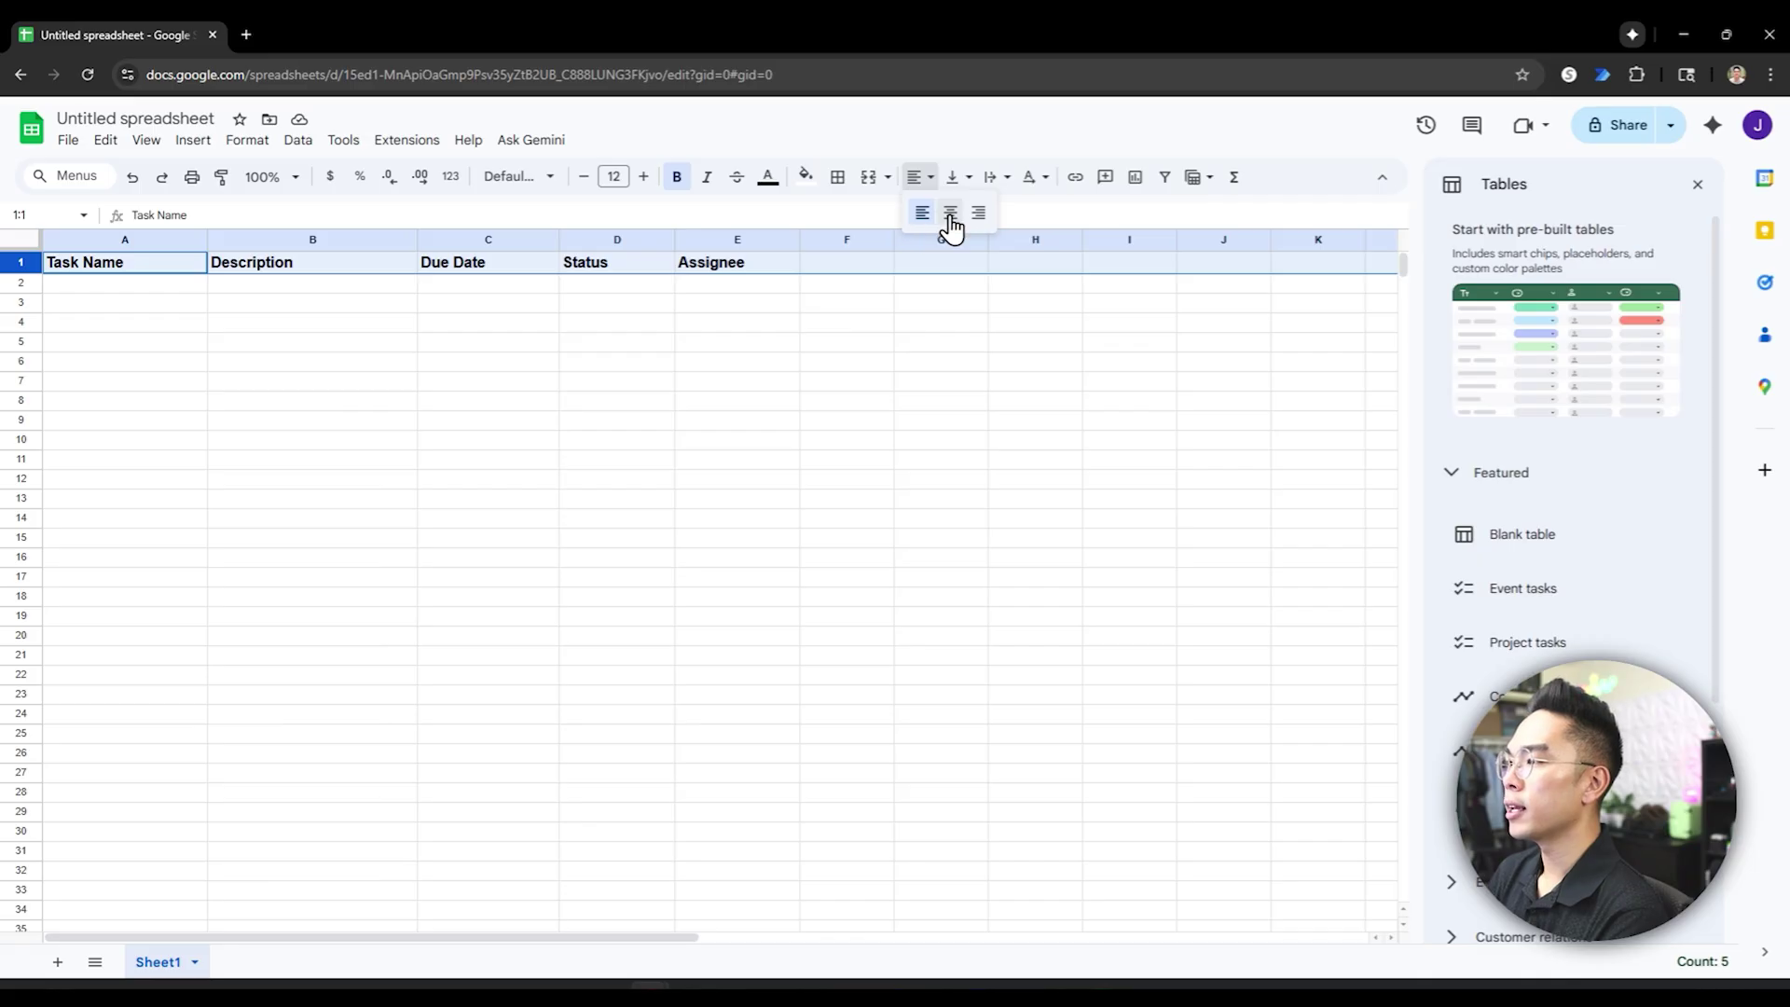
pyautogui.click(950, 214)
pyautogui.click(968, 384)
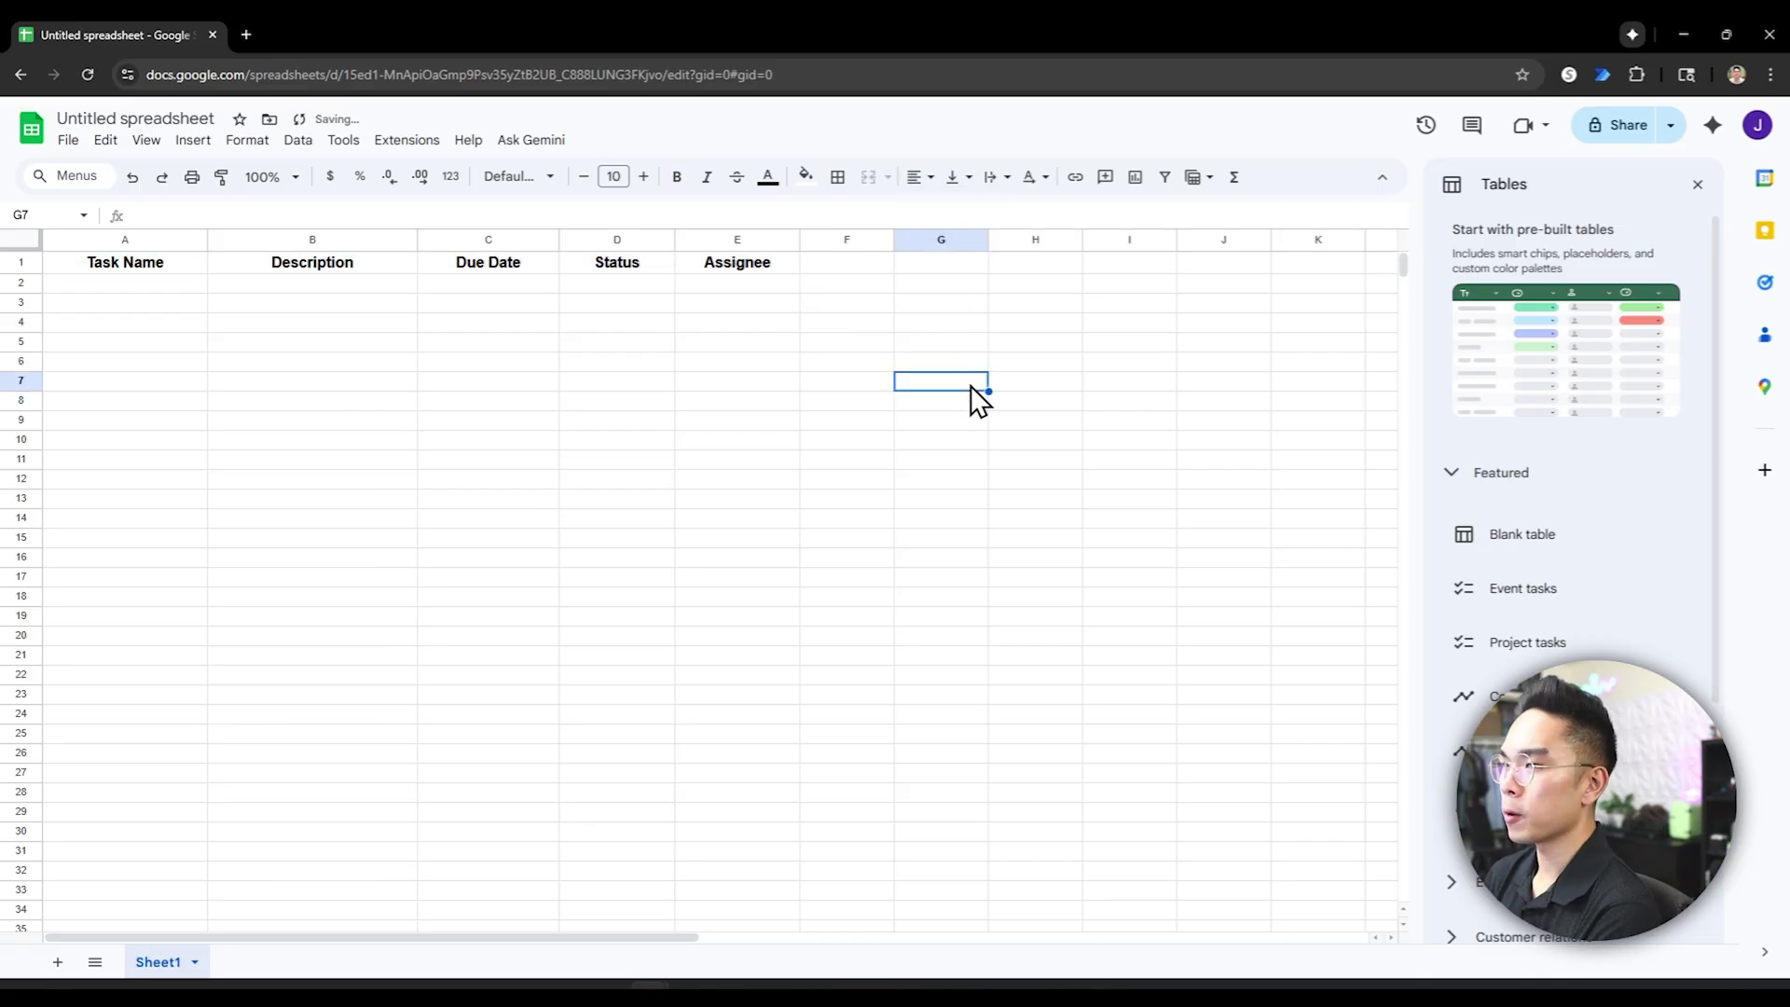
# - Enter a long line of placeholder text in cell B2 so that it overflows the Description column
pyautogui.moveTo(144, 239); pyautogui.dragTo(298, 253)
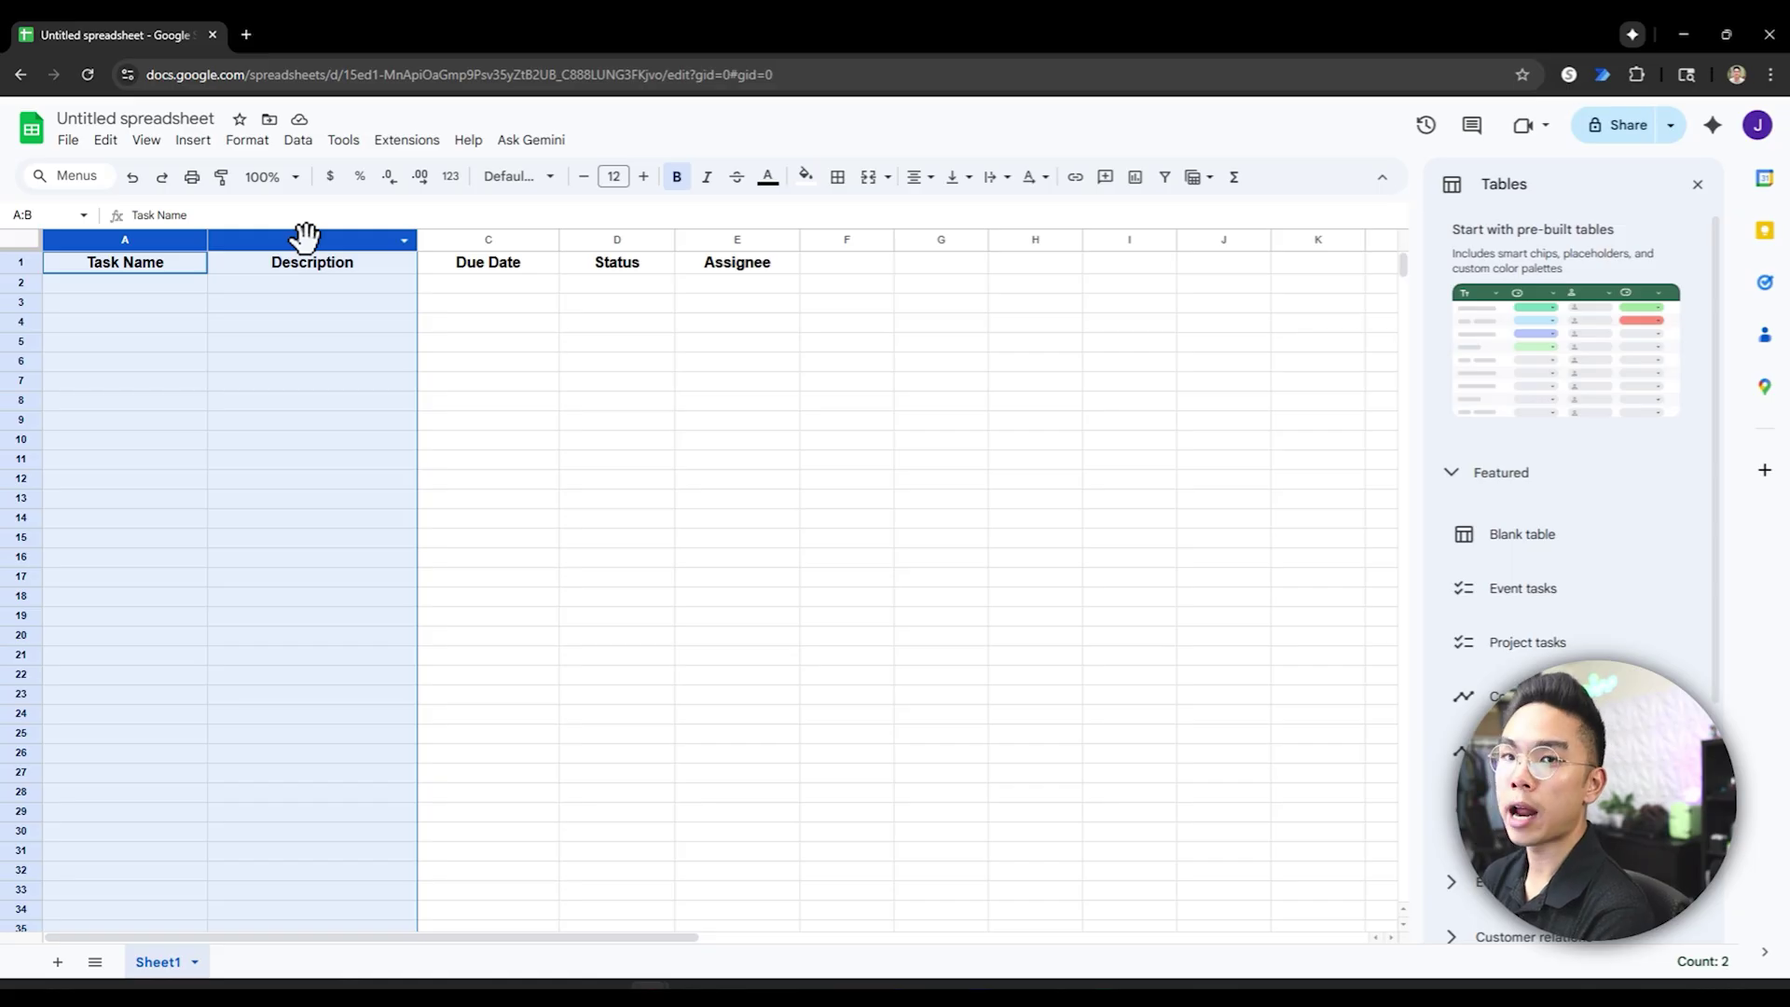
pyautogui.click(334, 284)
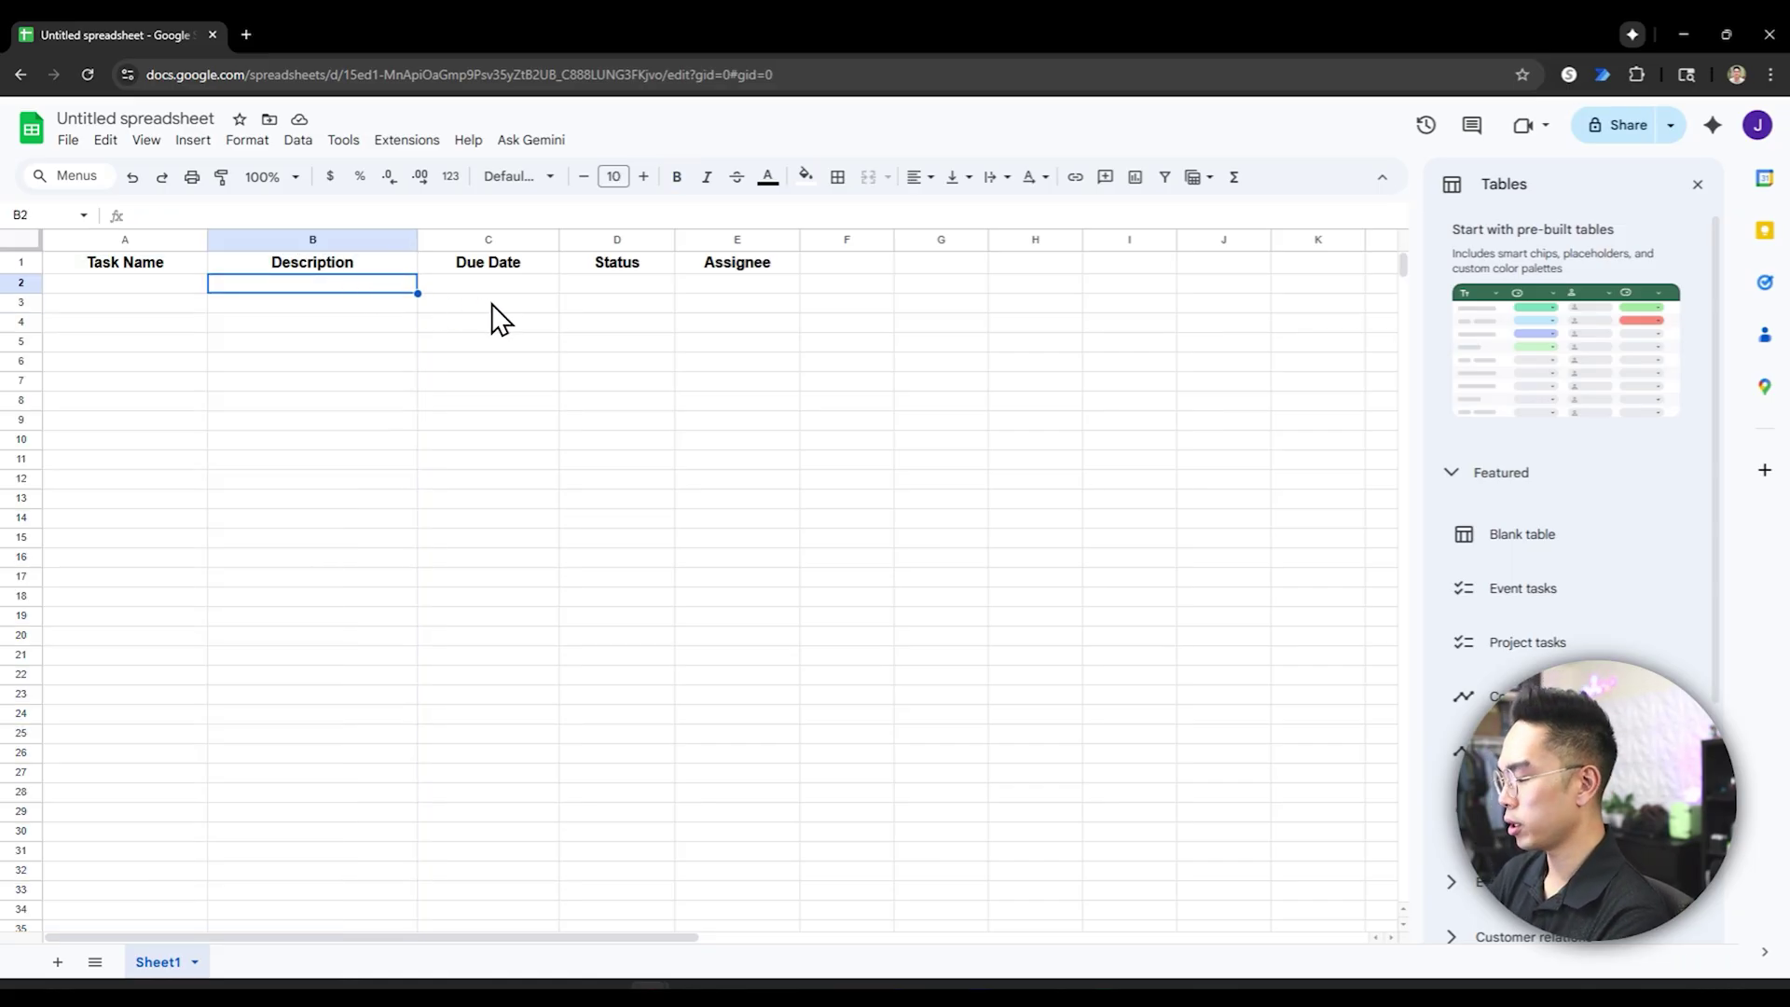
pyautogui.write('oijawodijawdjiajwdoiaodjaoiwdj oawj doiawj oiawj oijdo ajwo i')
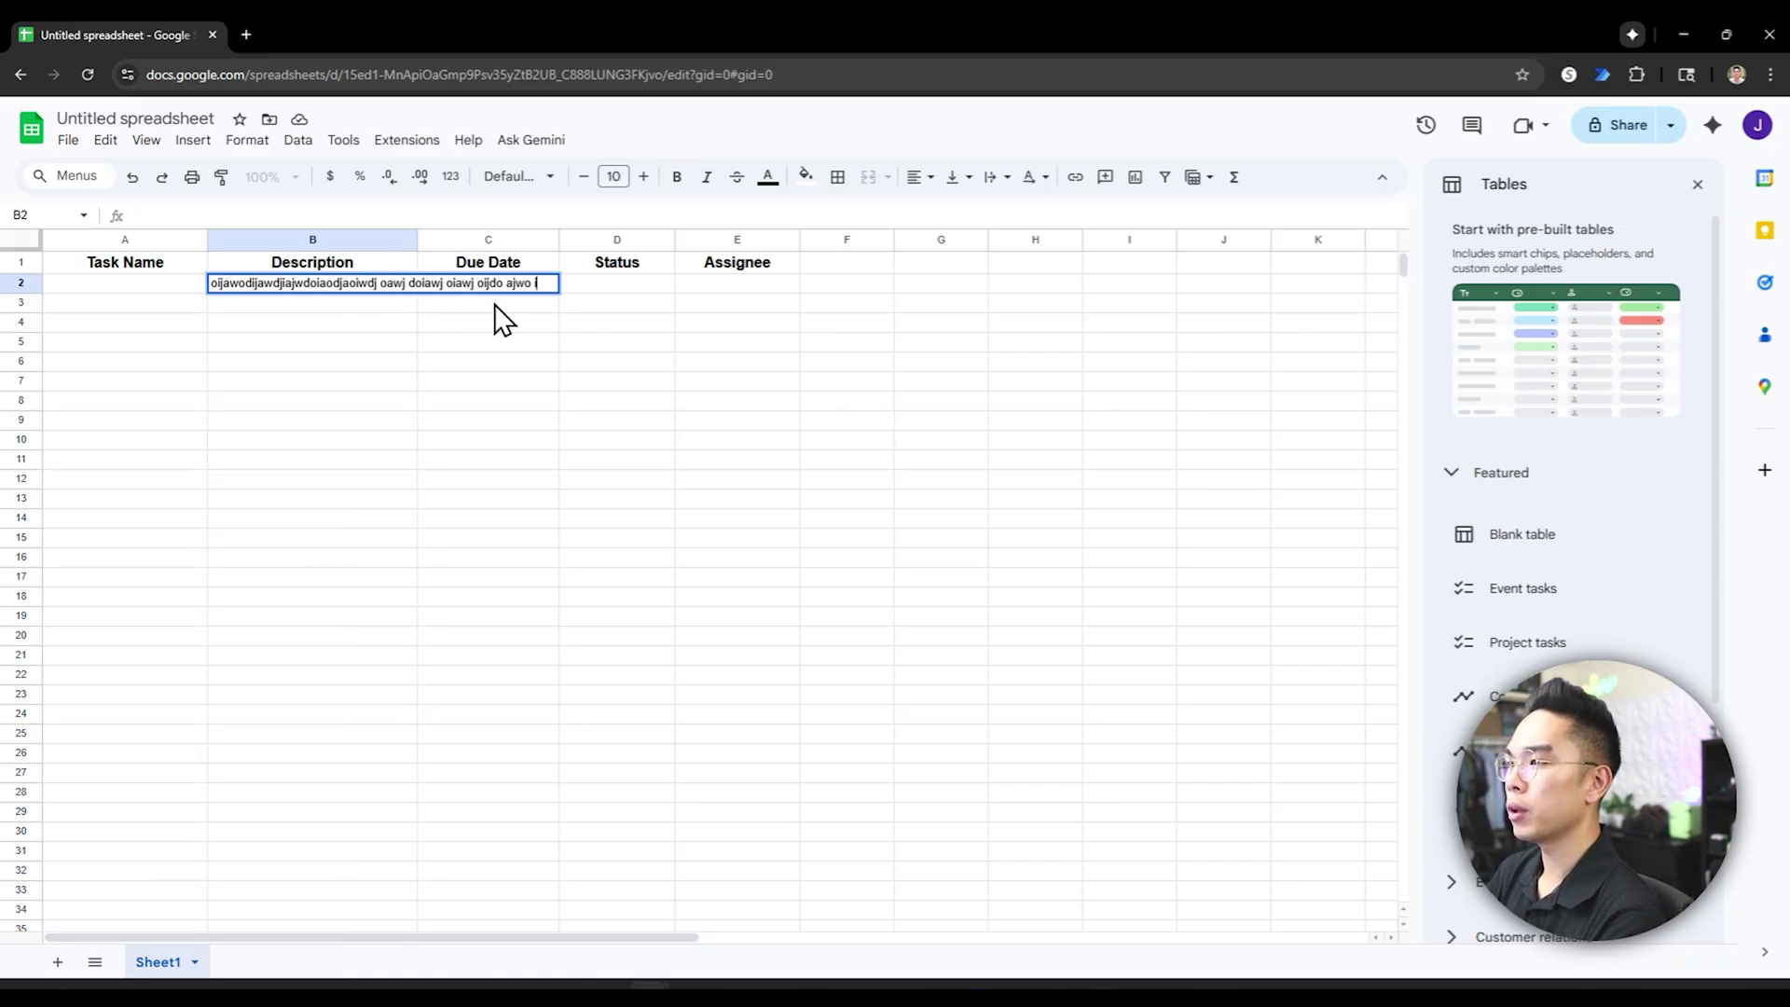
pyautogui.write('ajwd')
pyautogui.press('Return')
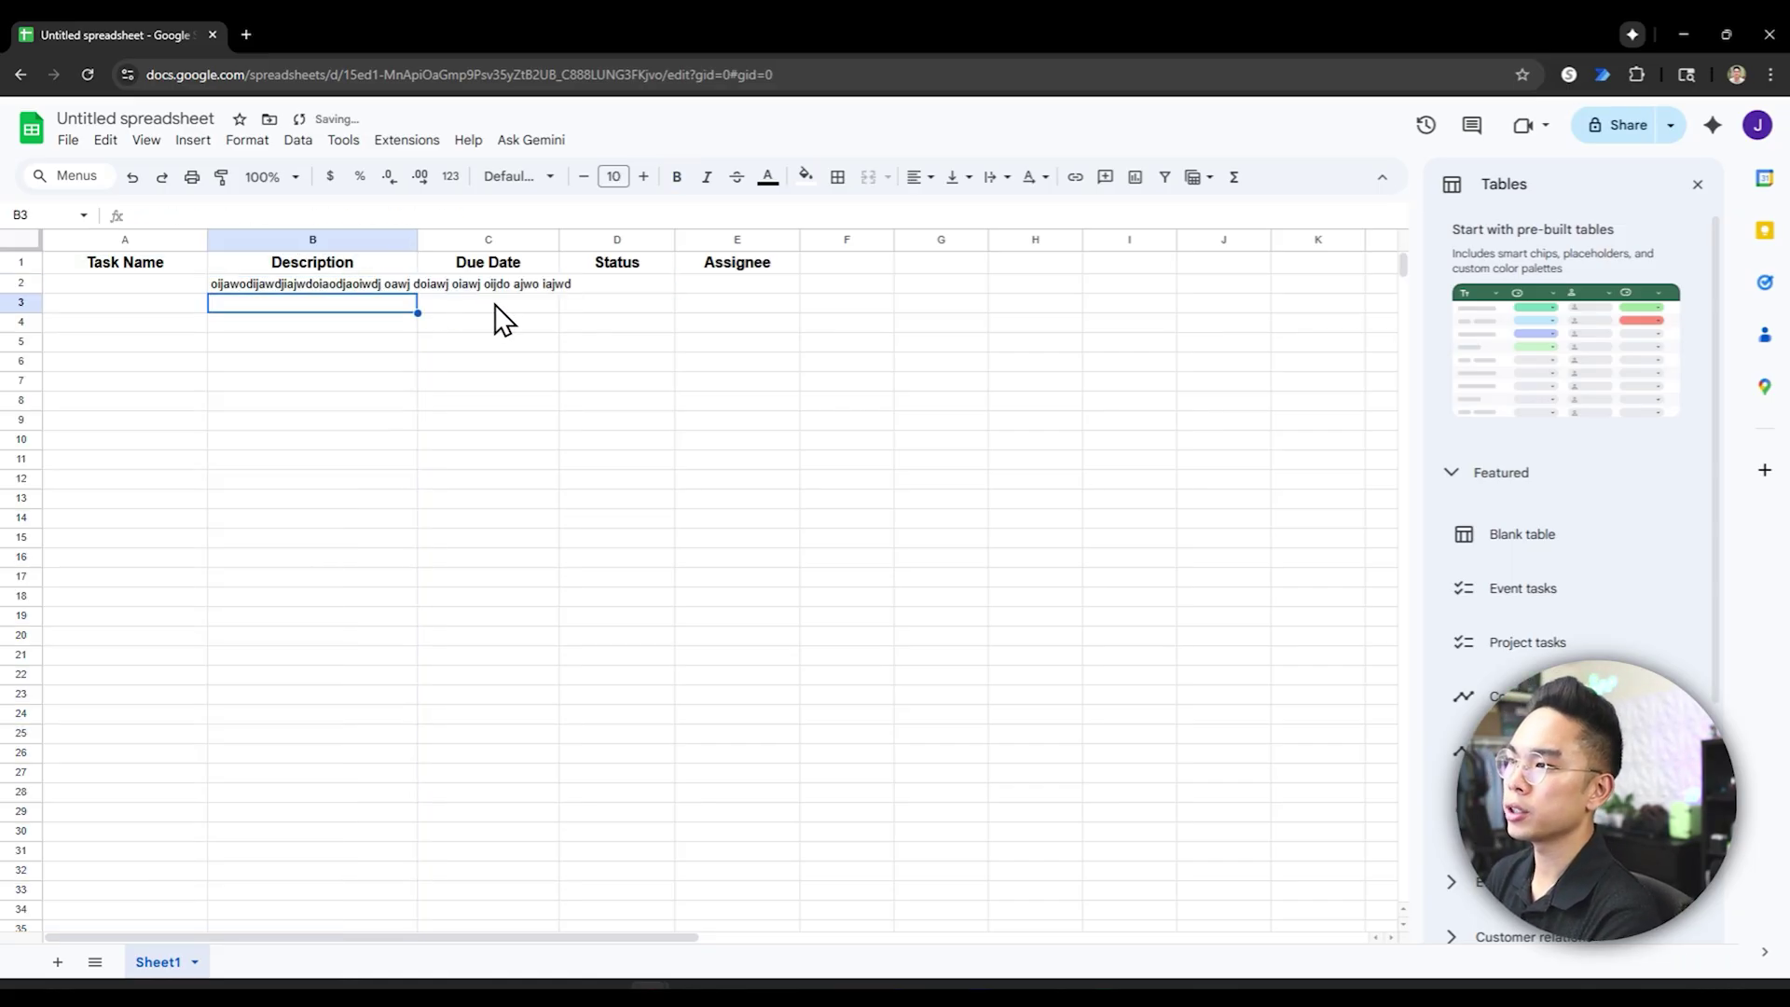
# - Set text wrapping to Wrap for the Task Name and Description columns
pyautogui.click(396, 285)
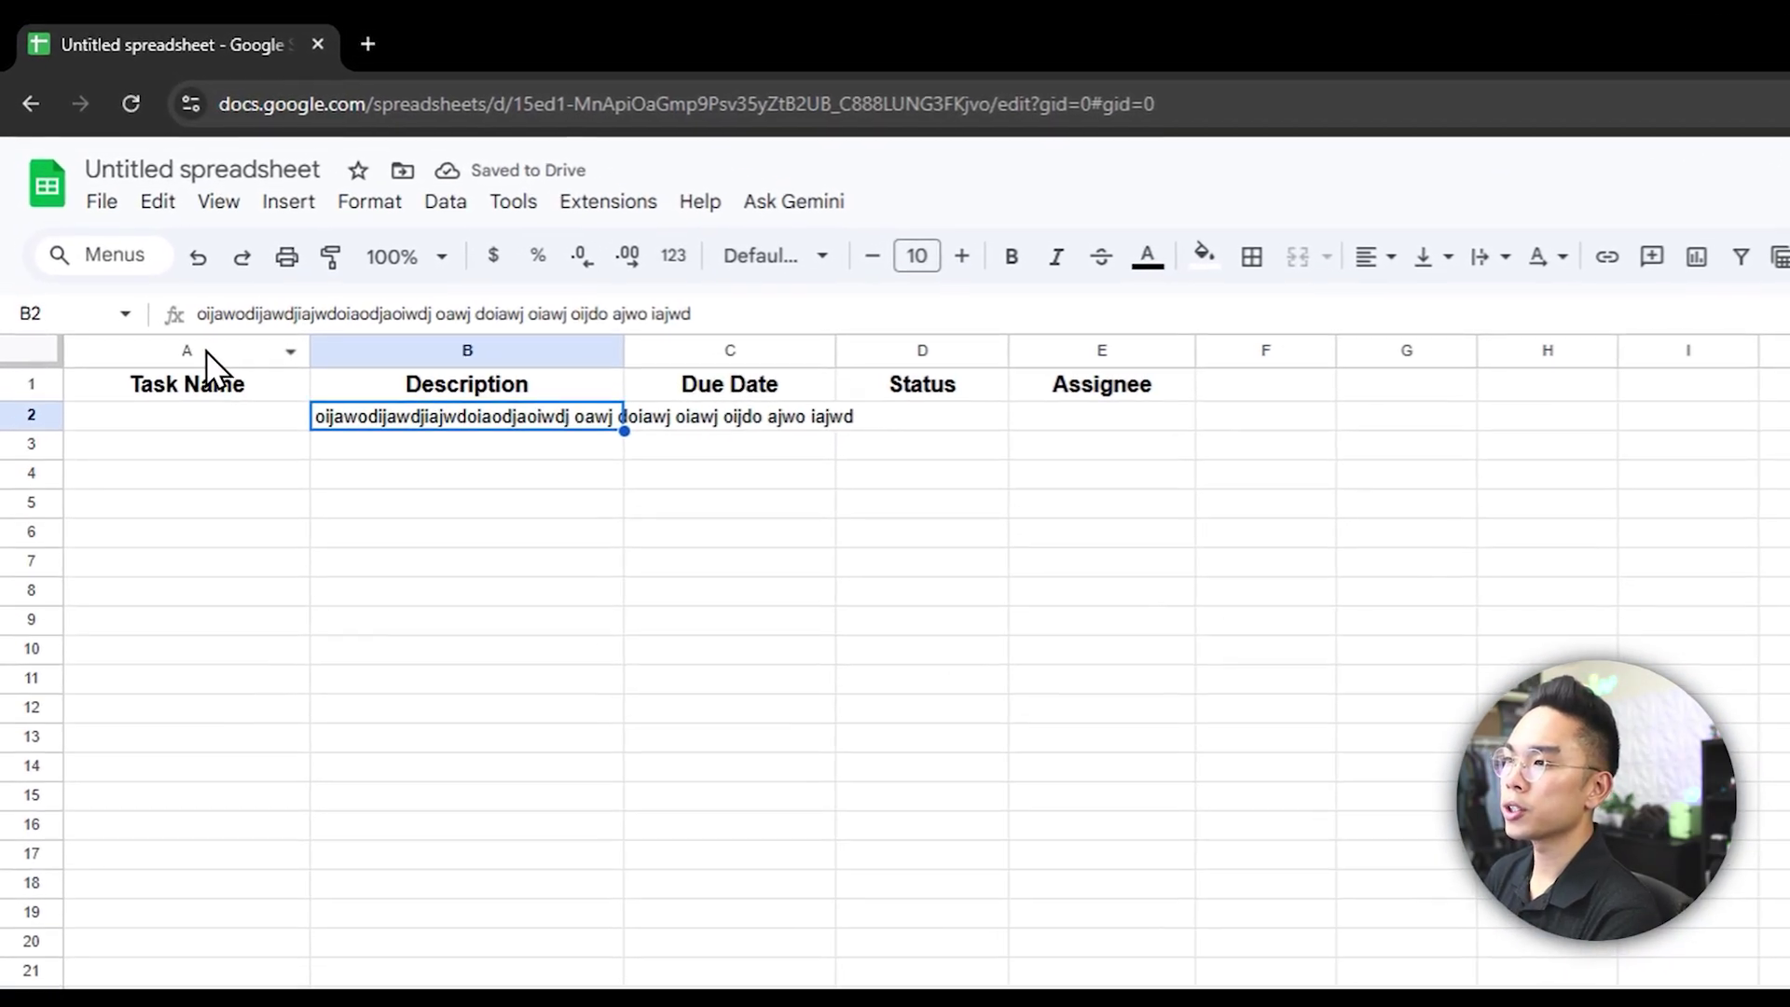
pyautogui.click(130, 238)
pyautogui.moveTo(462, 355); pyautogui.dragTo(223, 364)
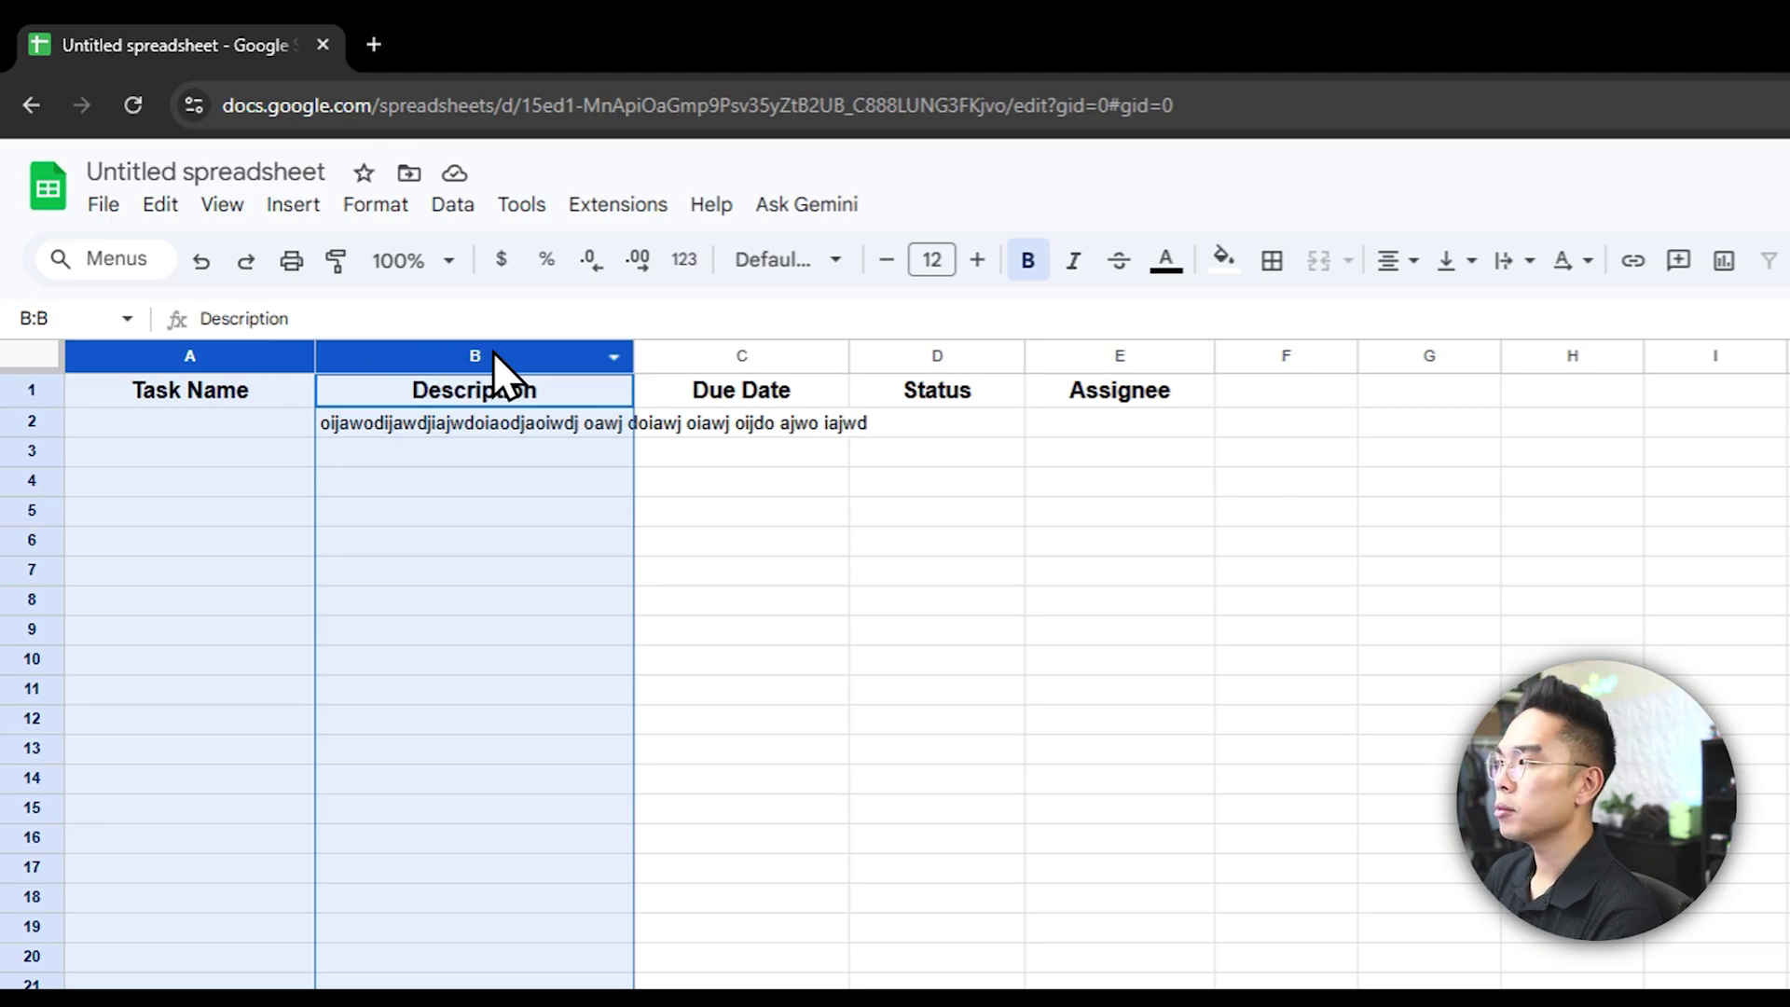
pyautogui.click(1156, 275)
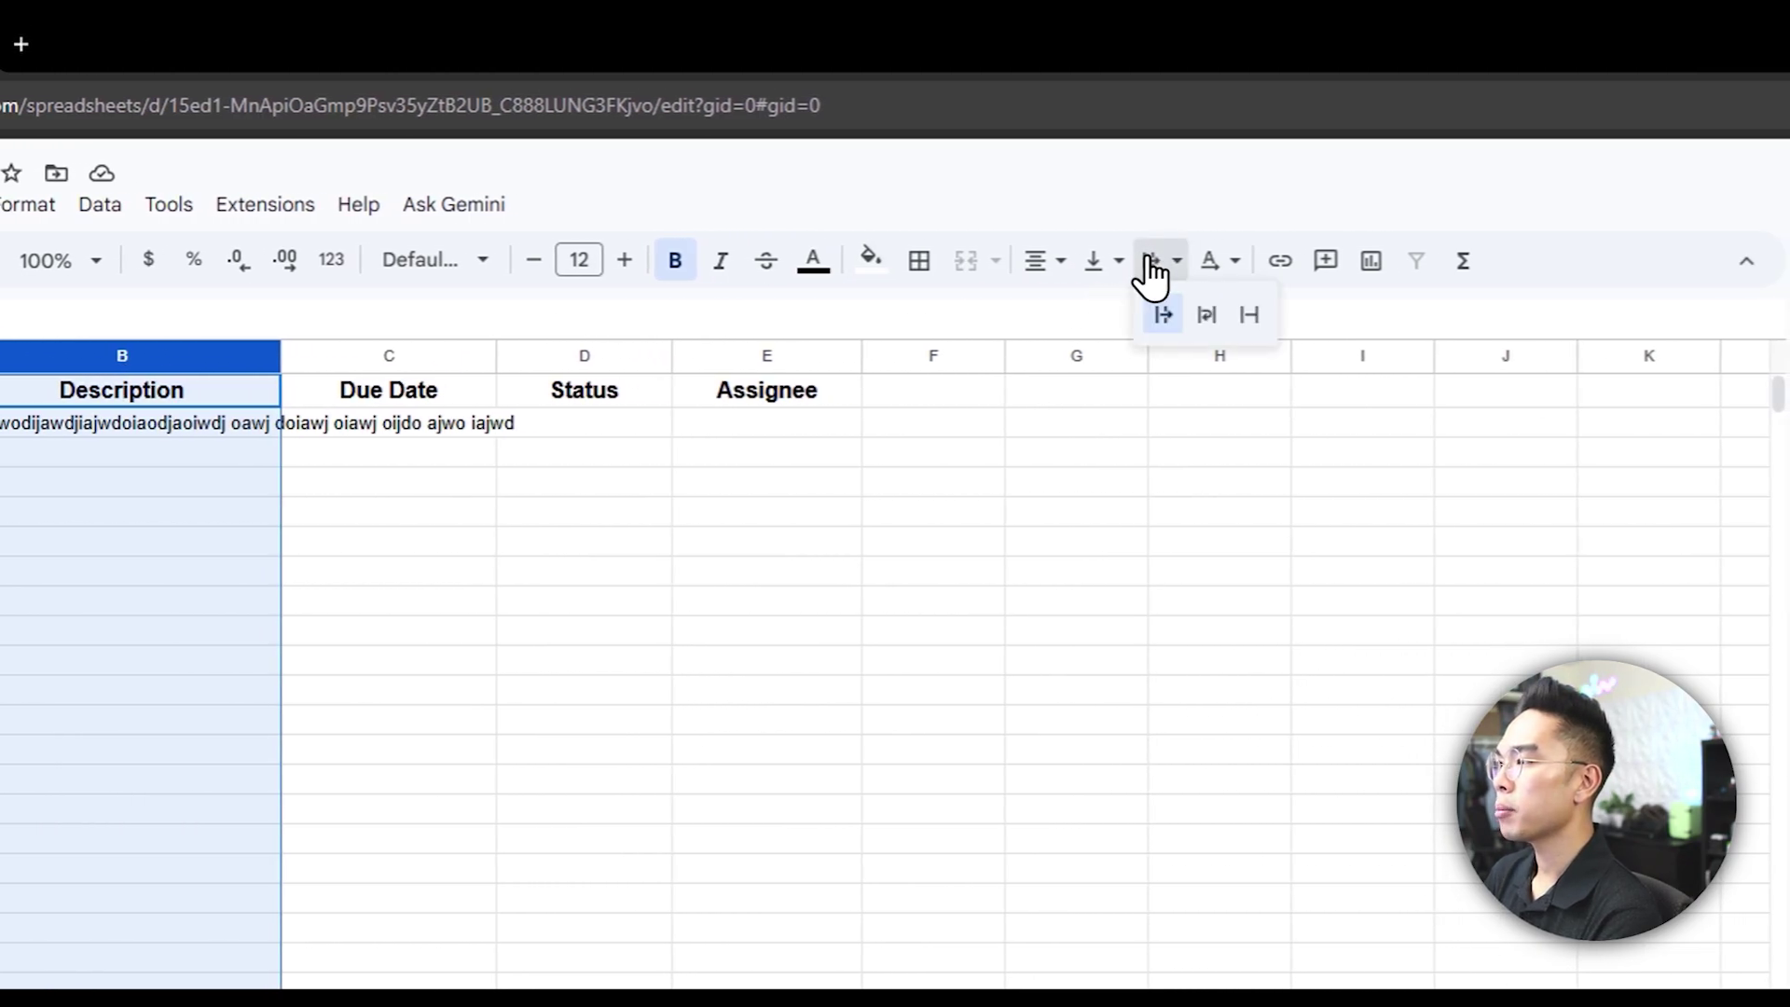
pyautogui.click(1202, 317)
pyautogui.click(914, 568)
# - Delete the placeholder text from cell B2
pyautogui.click(48, 452)
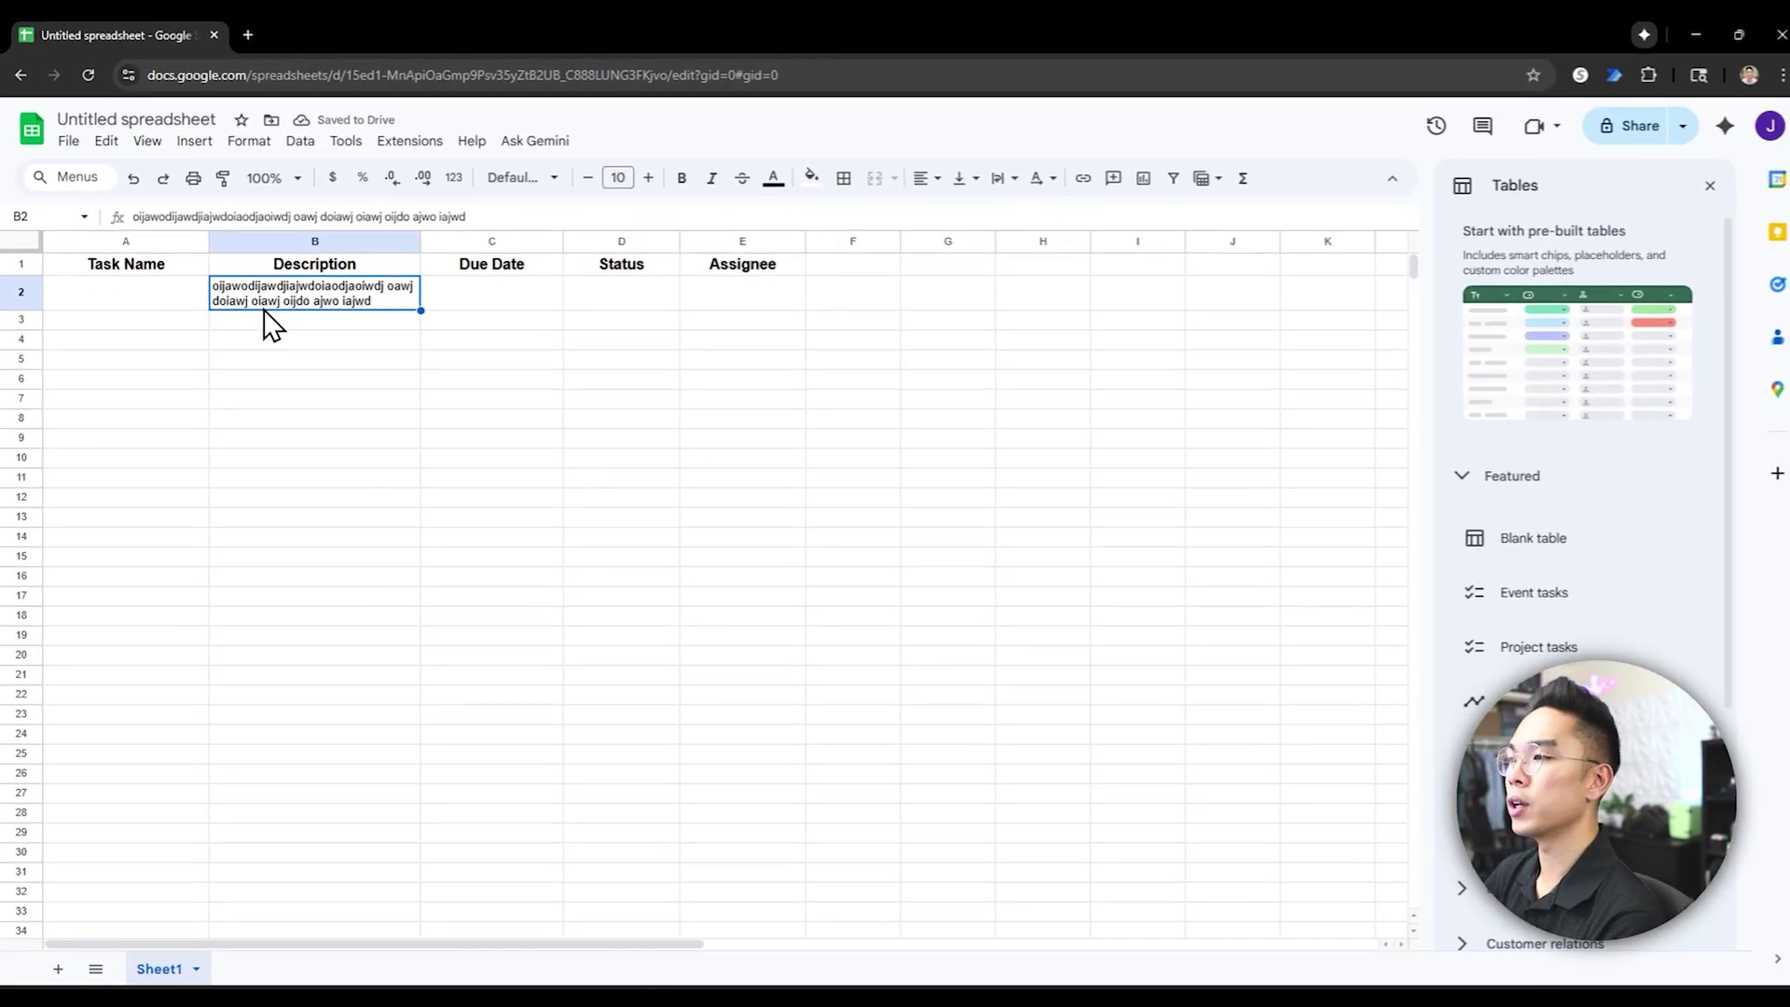
pyautogui.press('Delete')
pyautogui.click(768, 377)
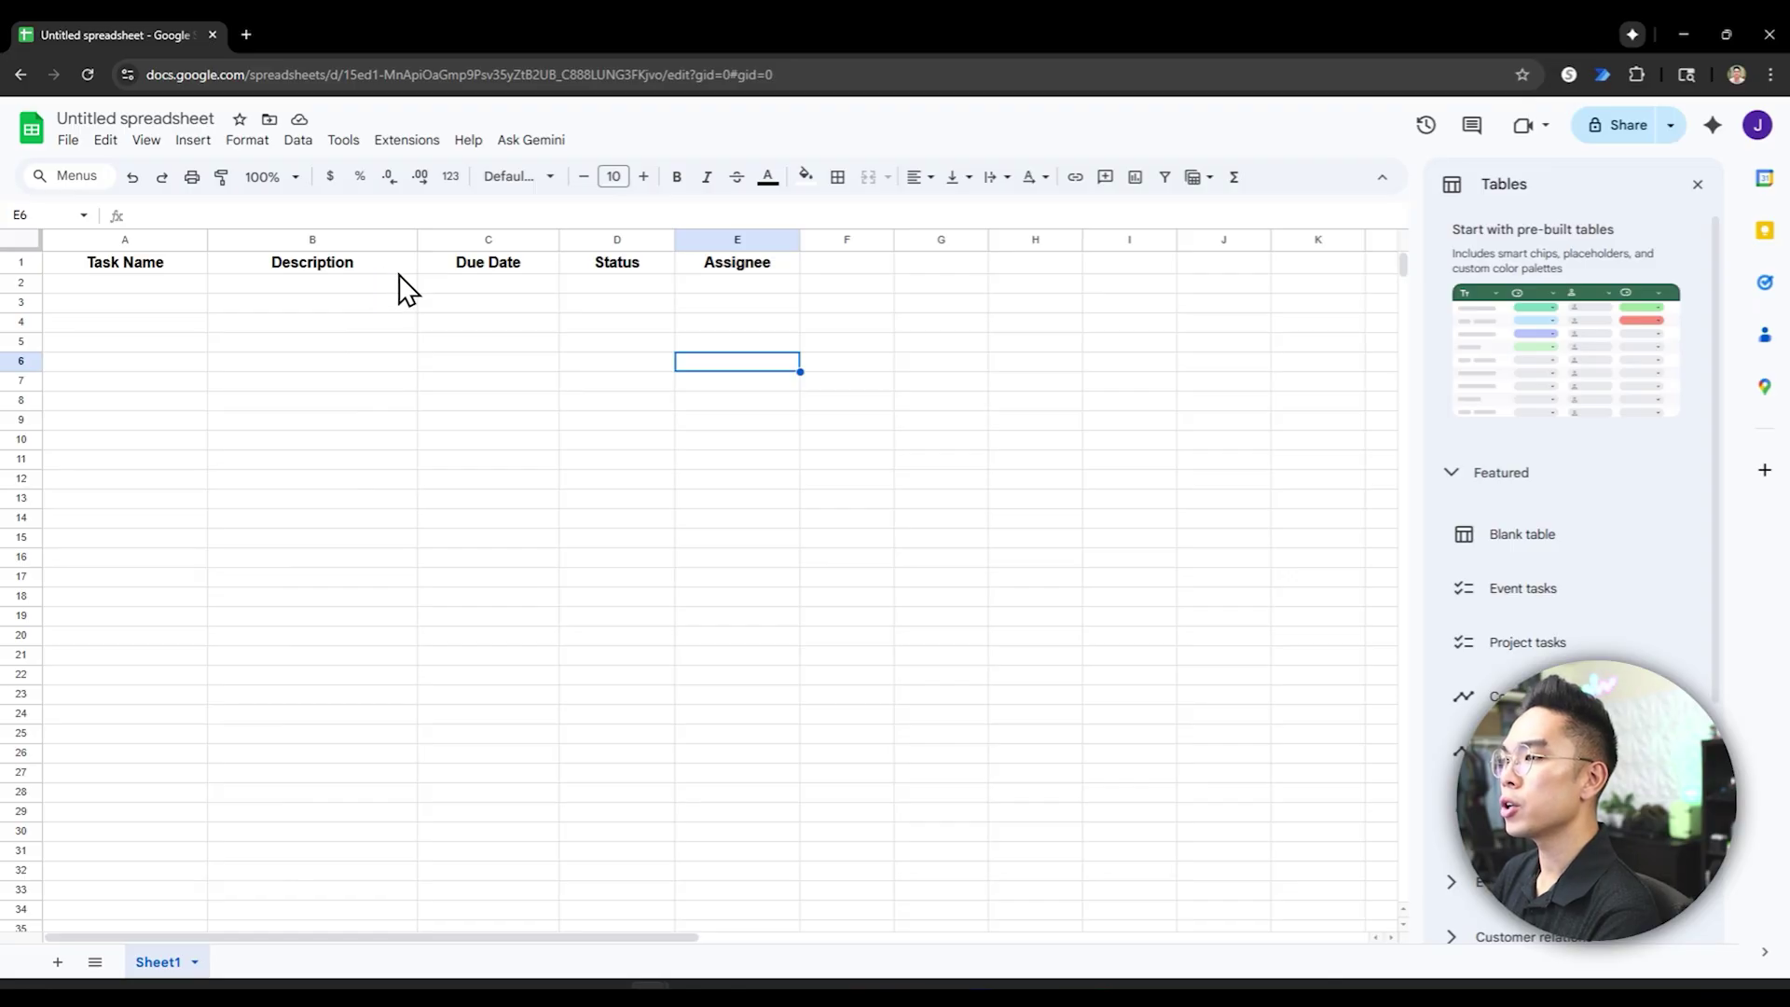
# - Apply the Date number format to the whole Due Date column
pyautogui.click(473, 238)
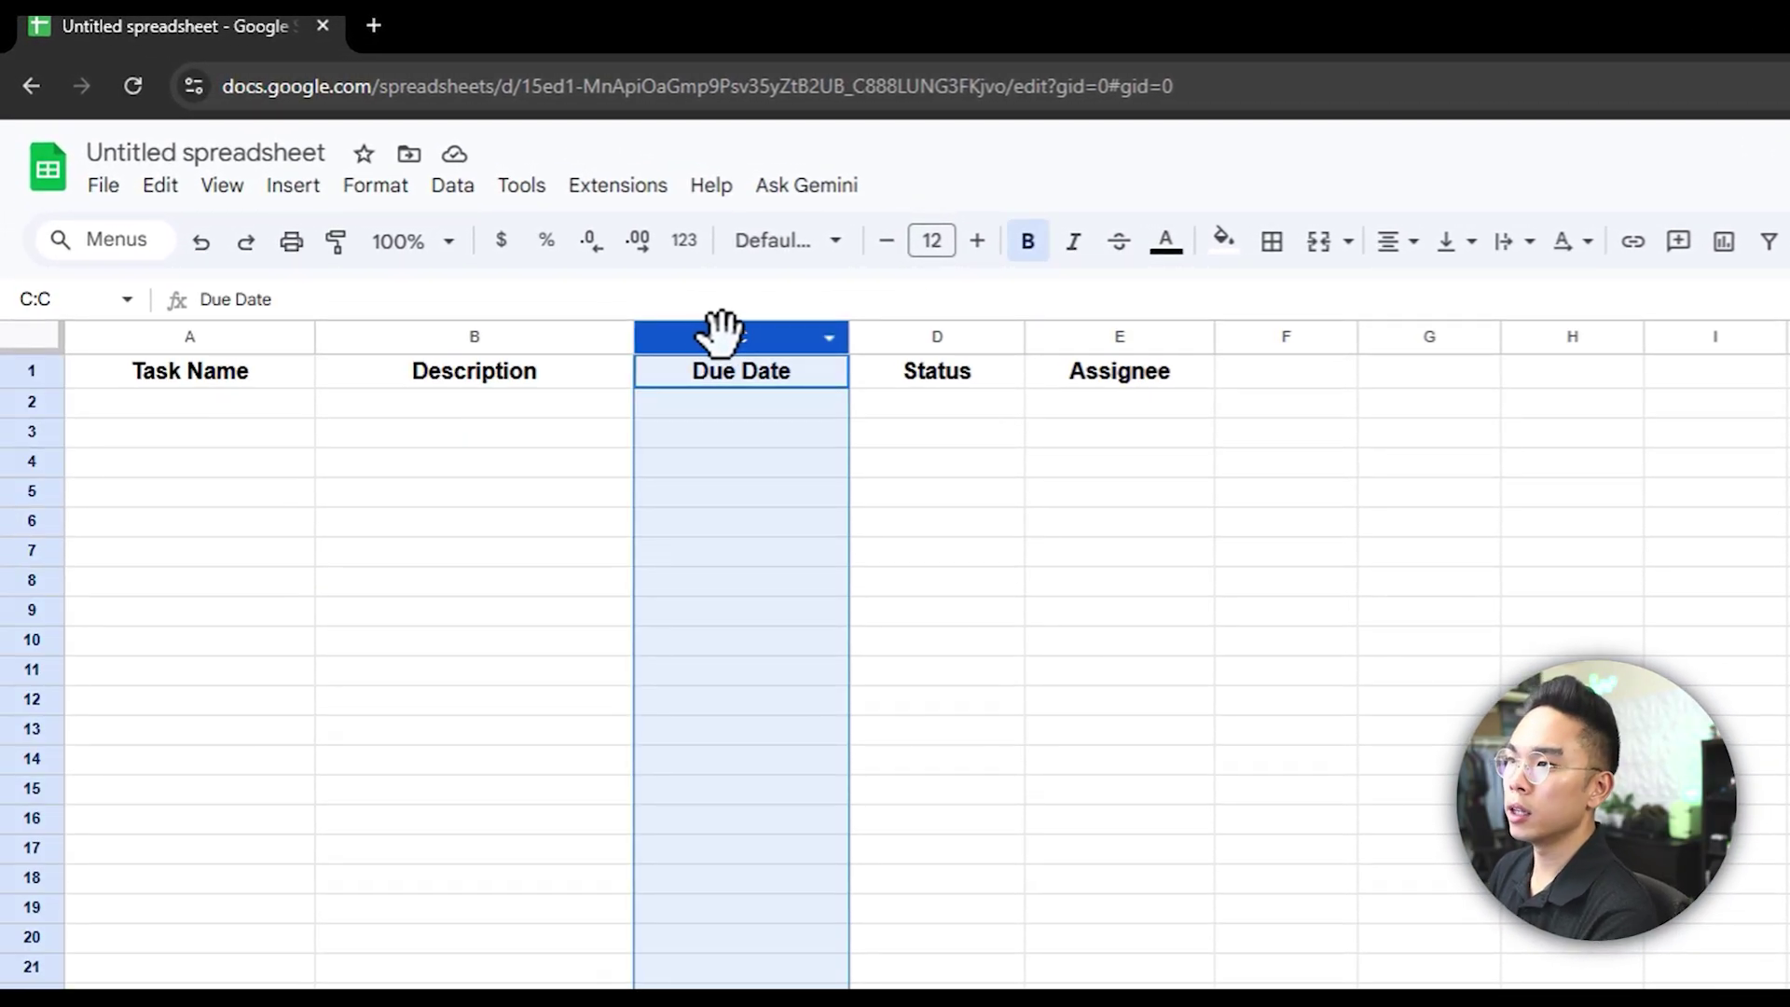
pyautogui.click(369, 187)
pyautogui.click(369, 186)
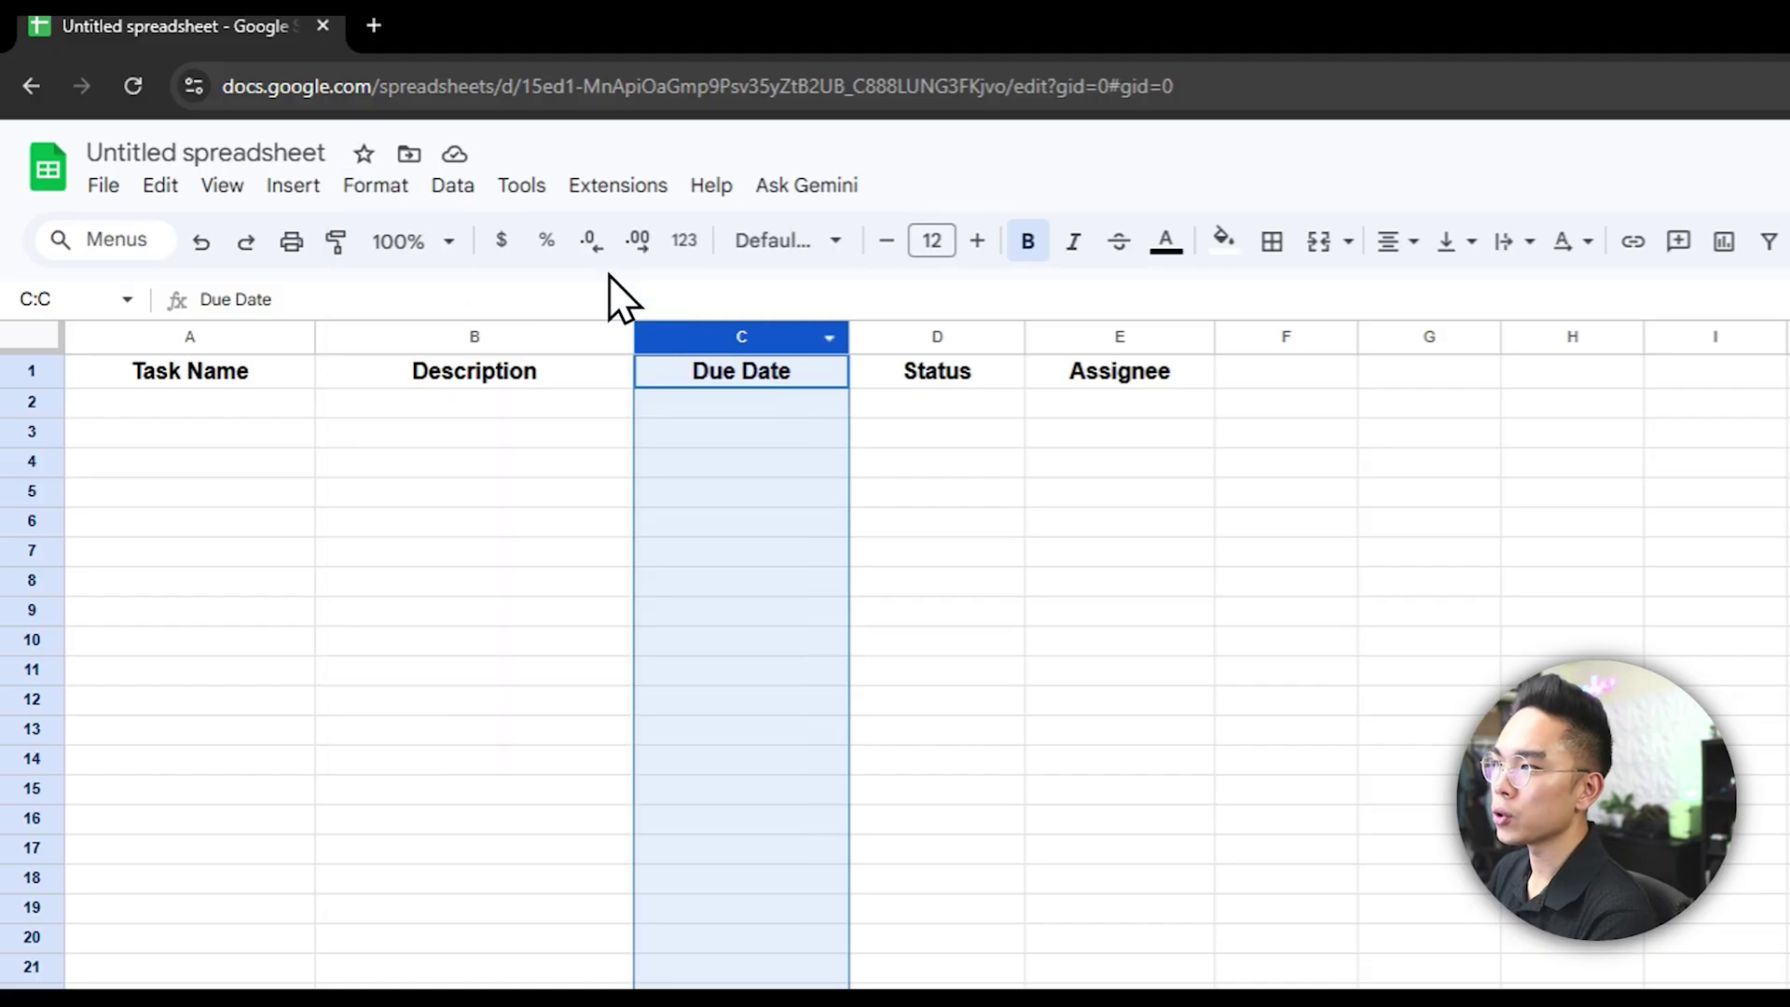
pyautogui.click(369, 186)
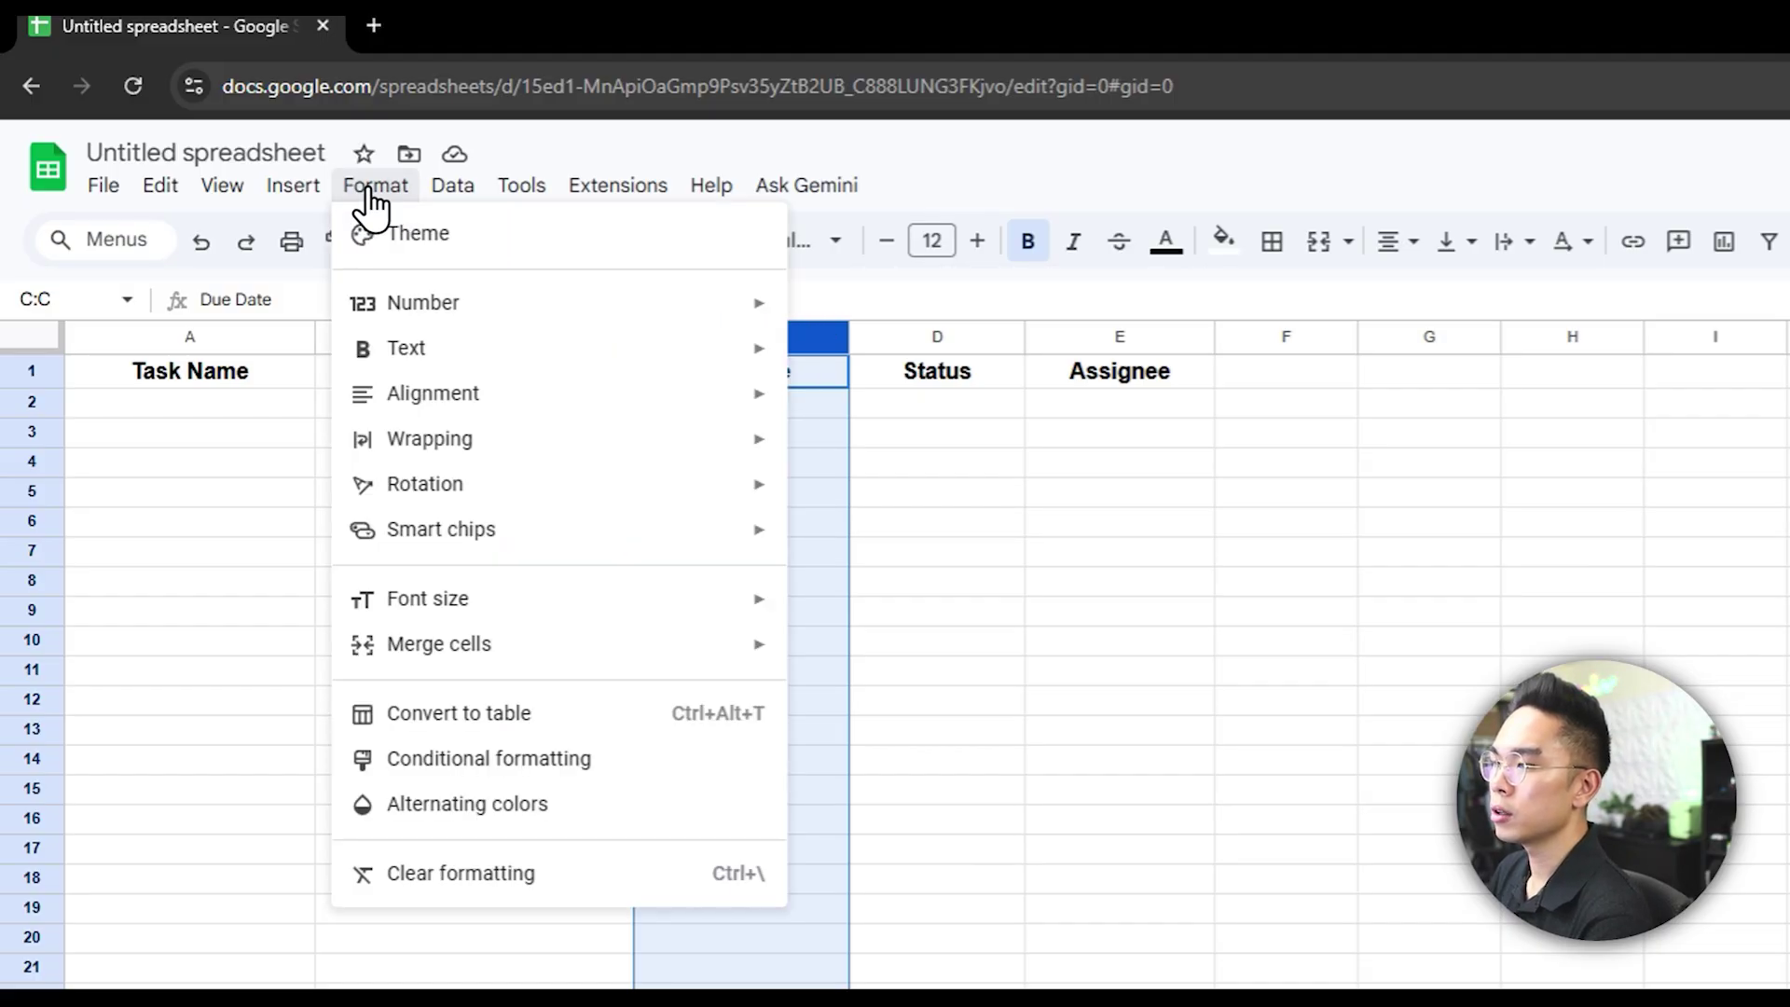
pyautogui.moveTo(439, 333)
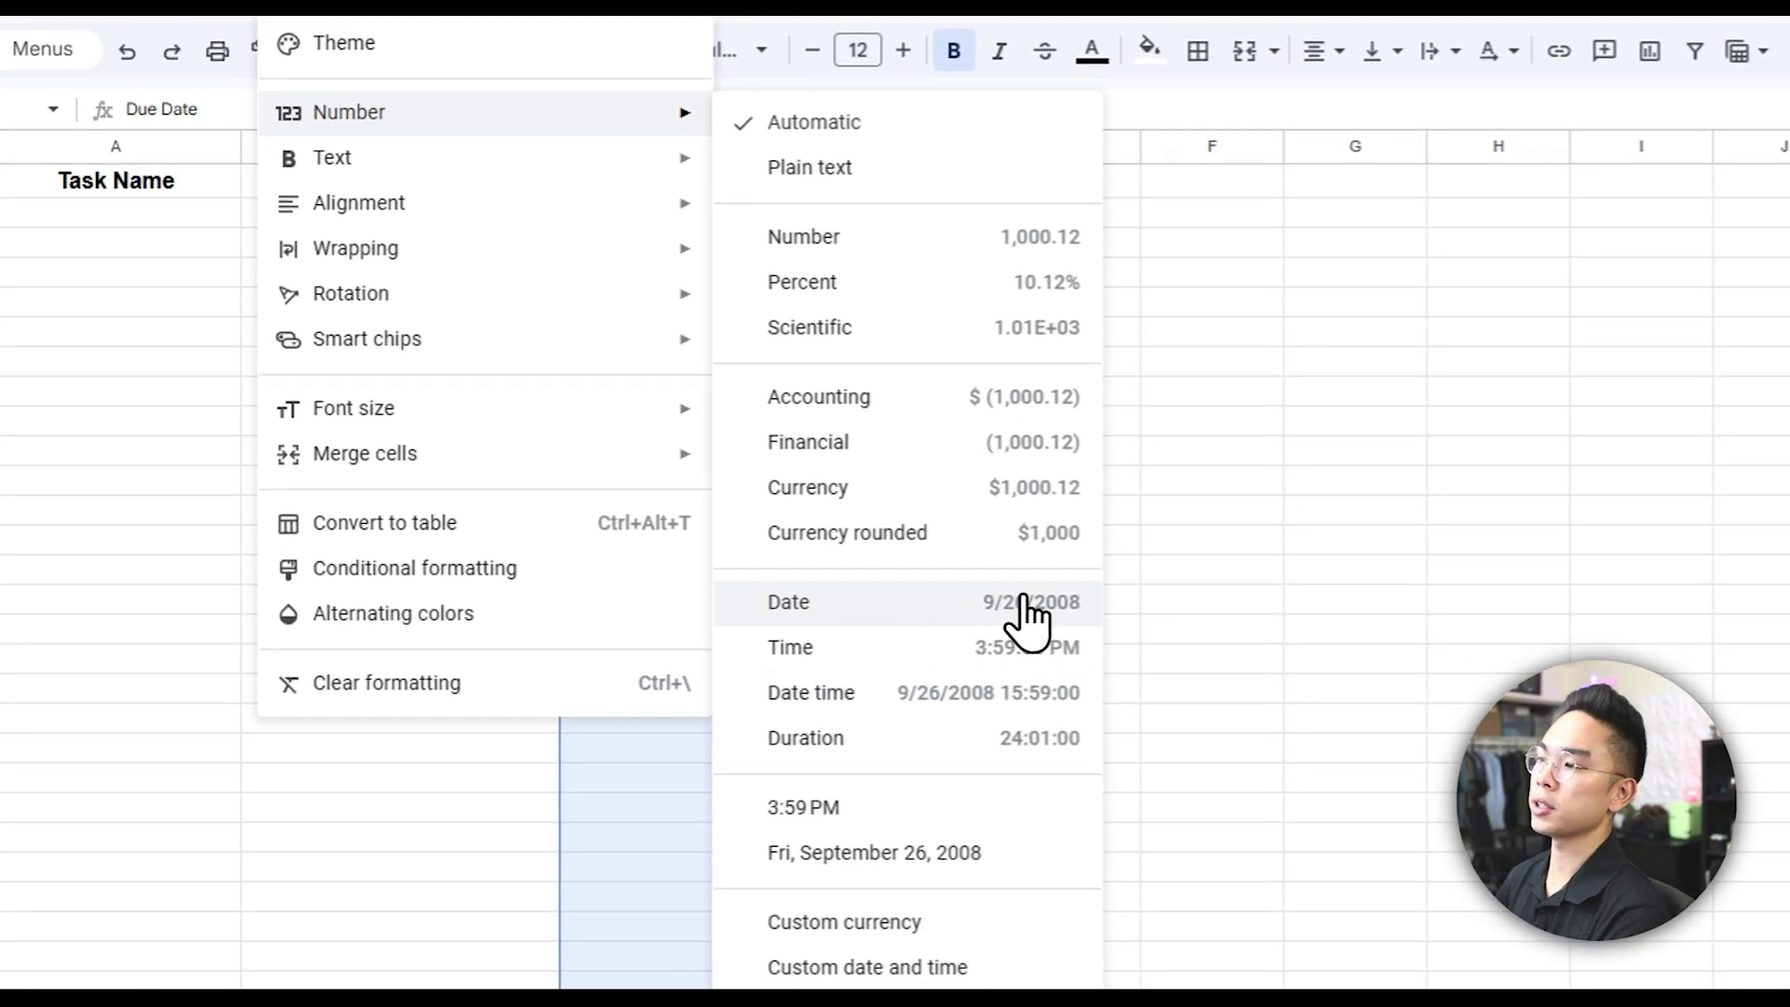
pyautogui.click(1023, 602)
pyautogui.click(833, 410)
# - Enter the test date Dec 6 2026 in cell C2 to try out the Due Date column's format
pyautogui.click(690, 213)
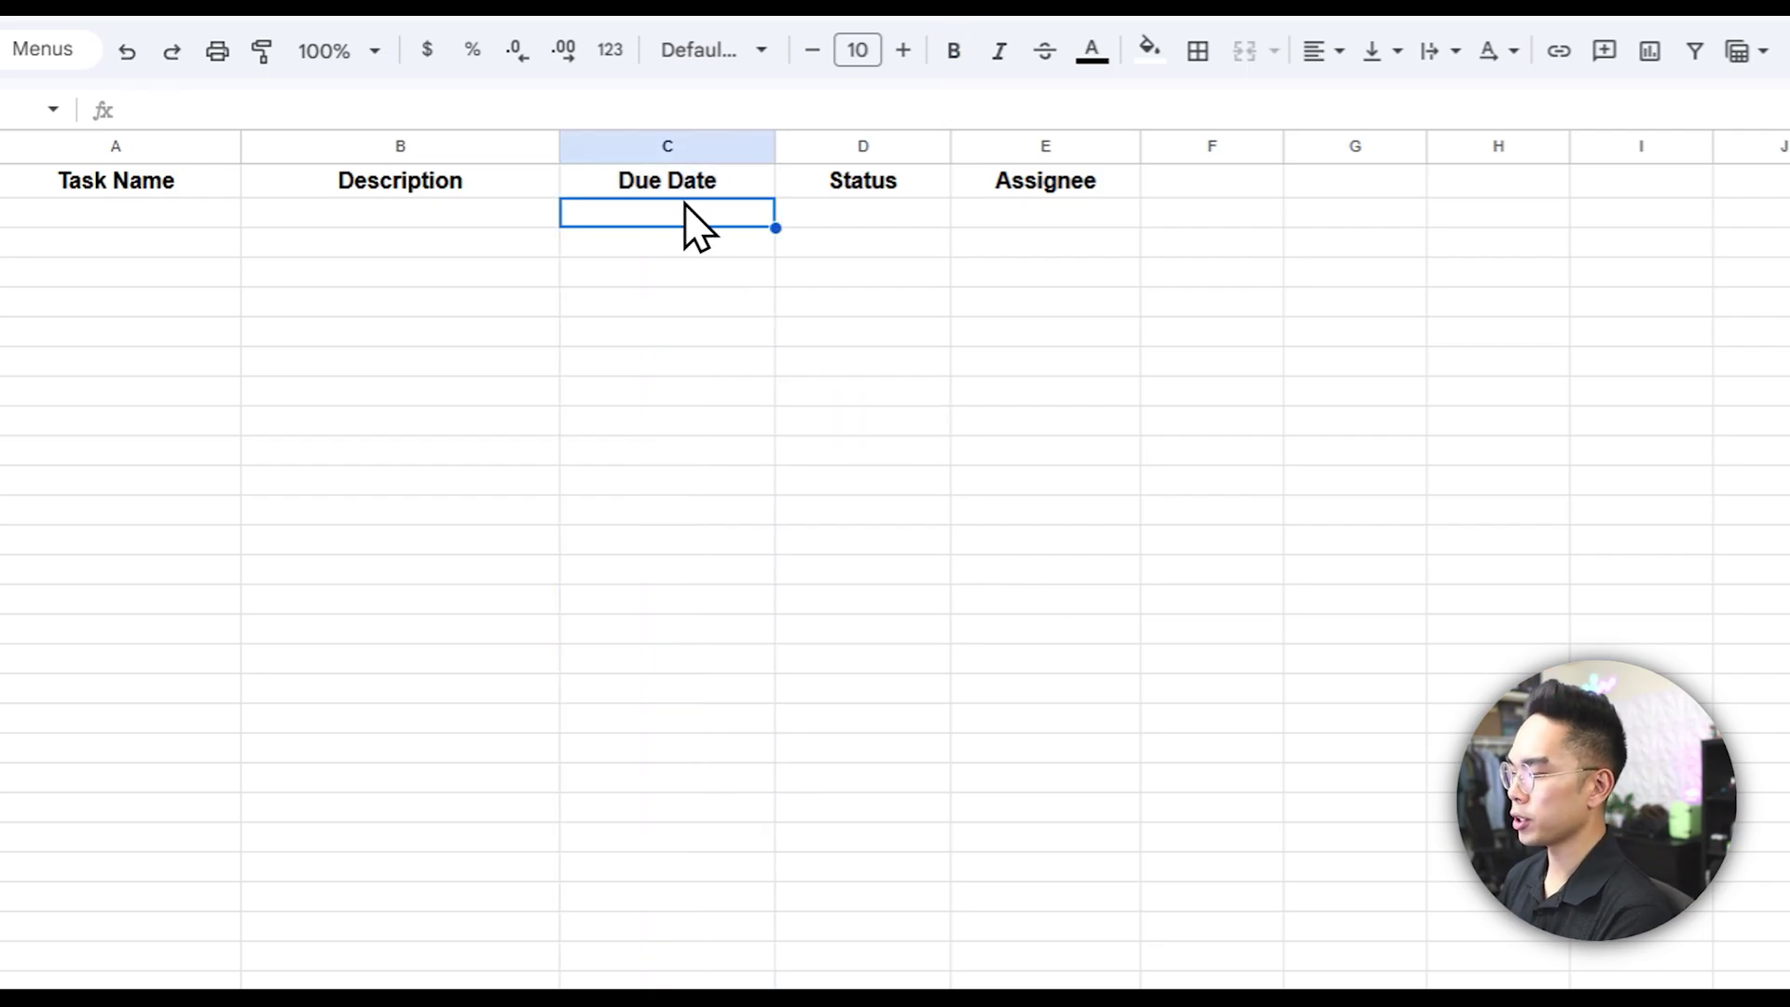
pyautogui.write('Dec 6 20')
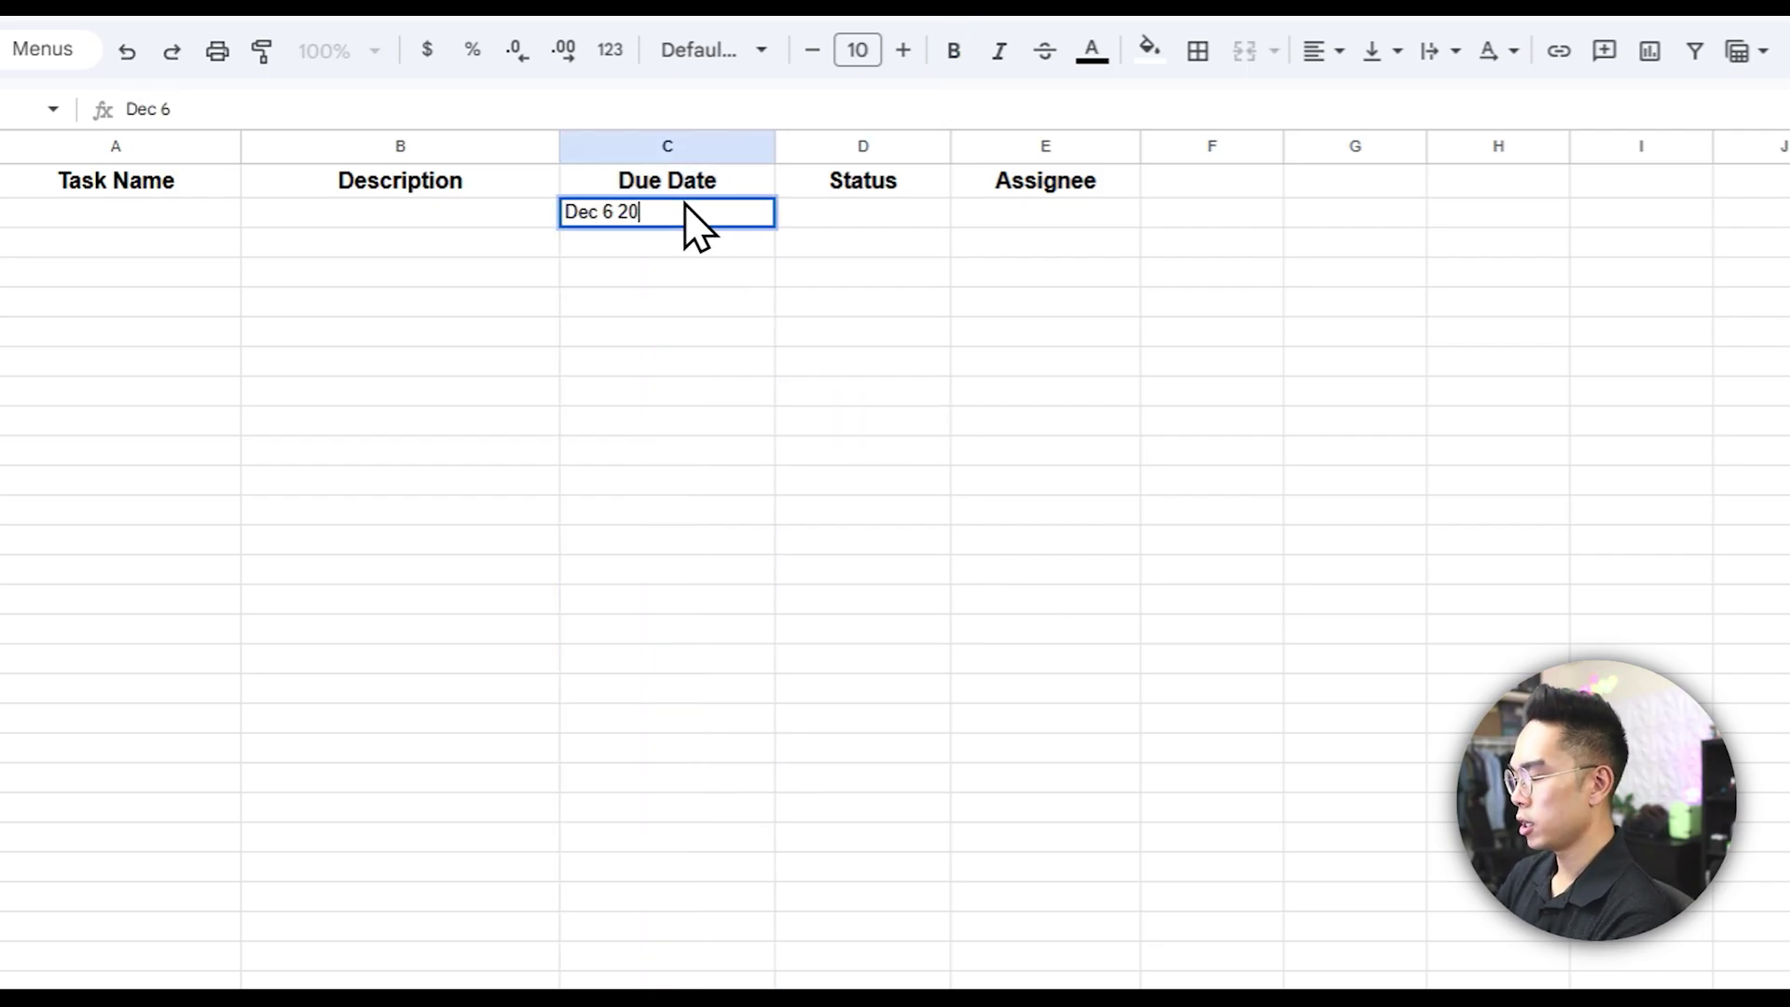
pyautogui.write('26')
pyautogui.press('Return')
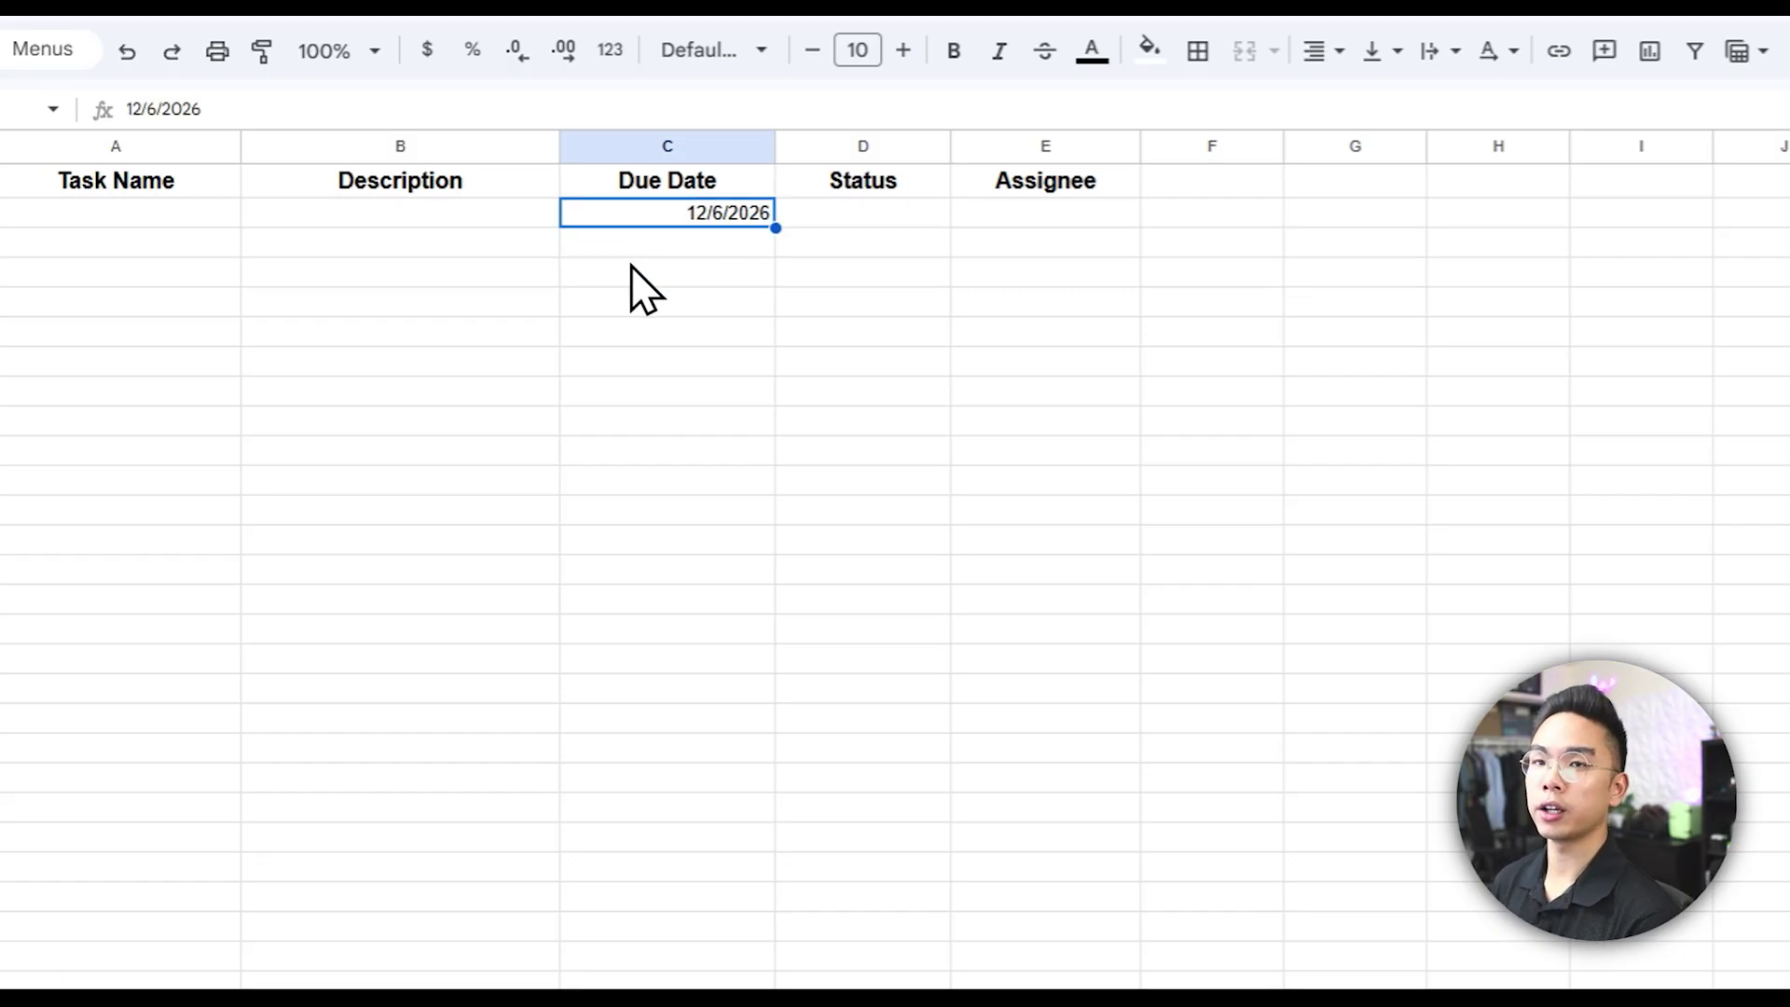
# - Reapply the Date number format to the Due Date column
pyautogui.click(667, 147)
pyautogui.click(247, 140)
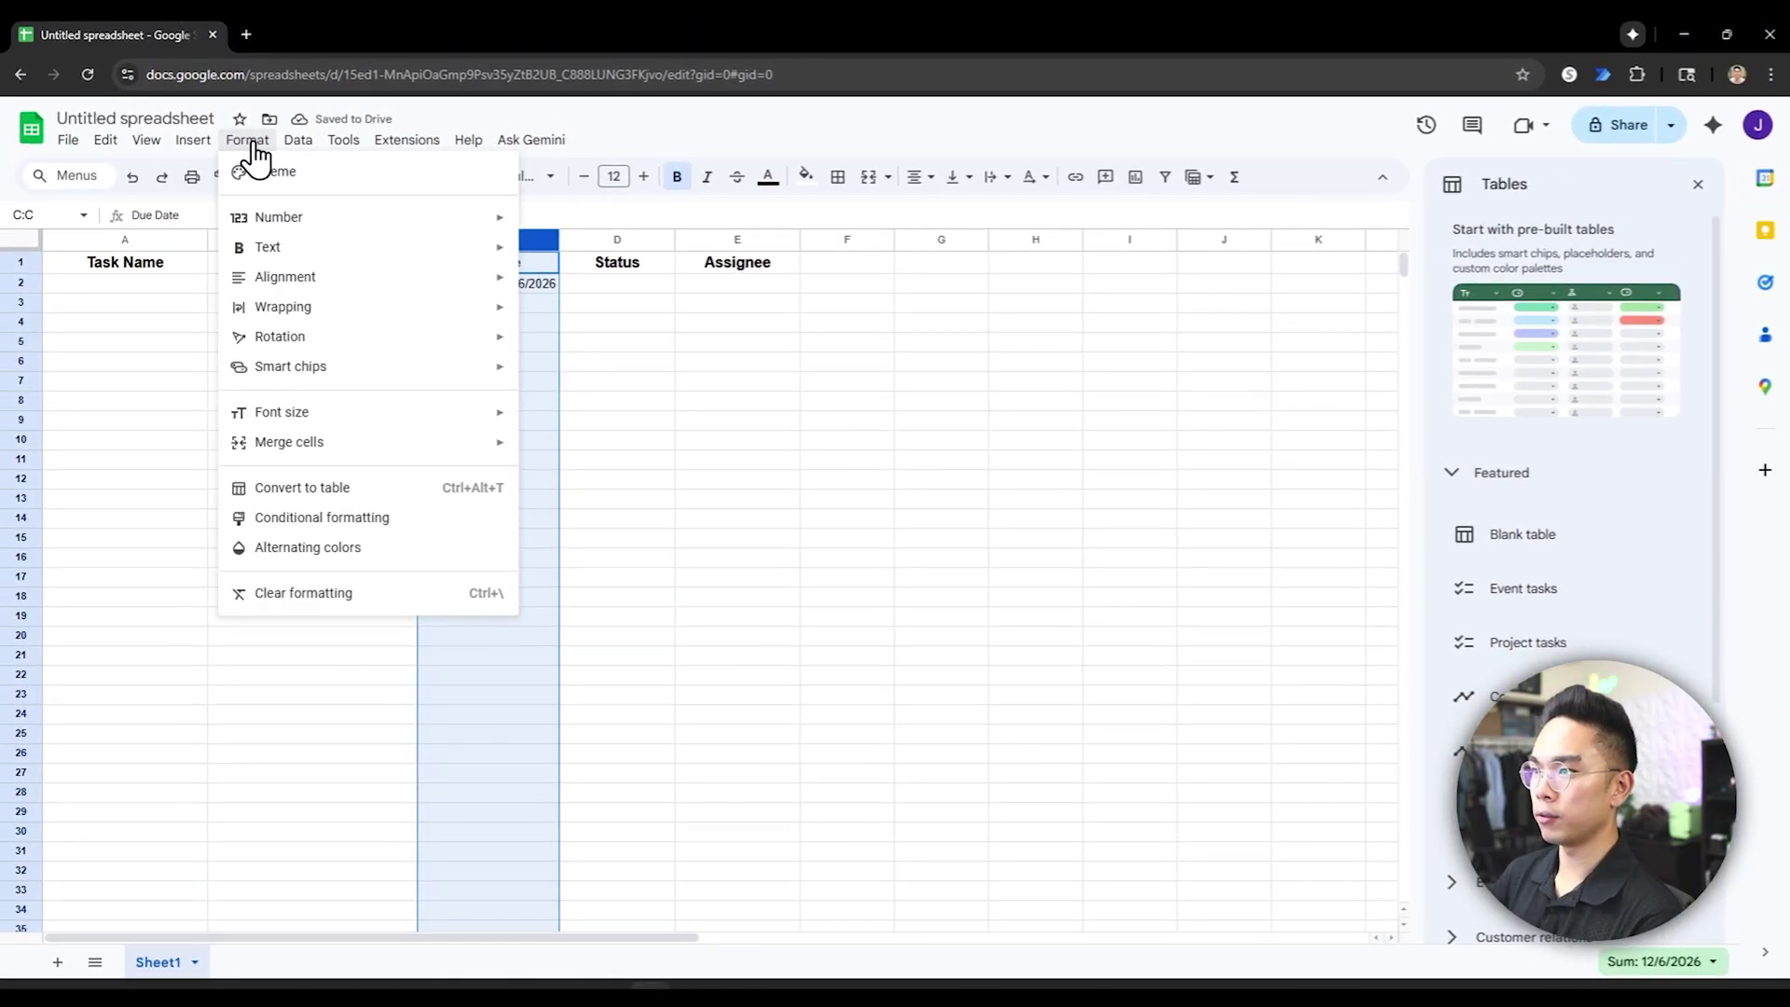
pyautogui.moveTo(289, 217)
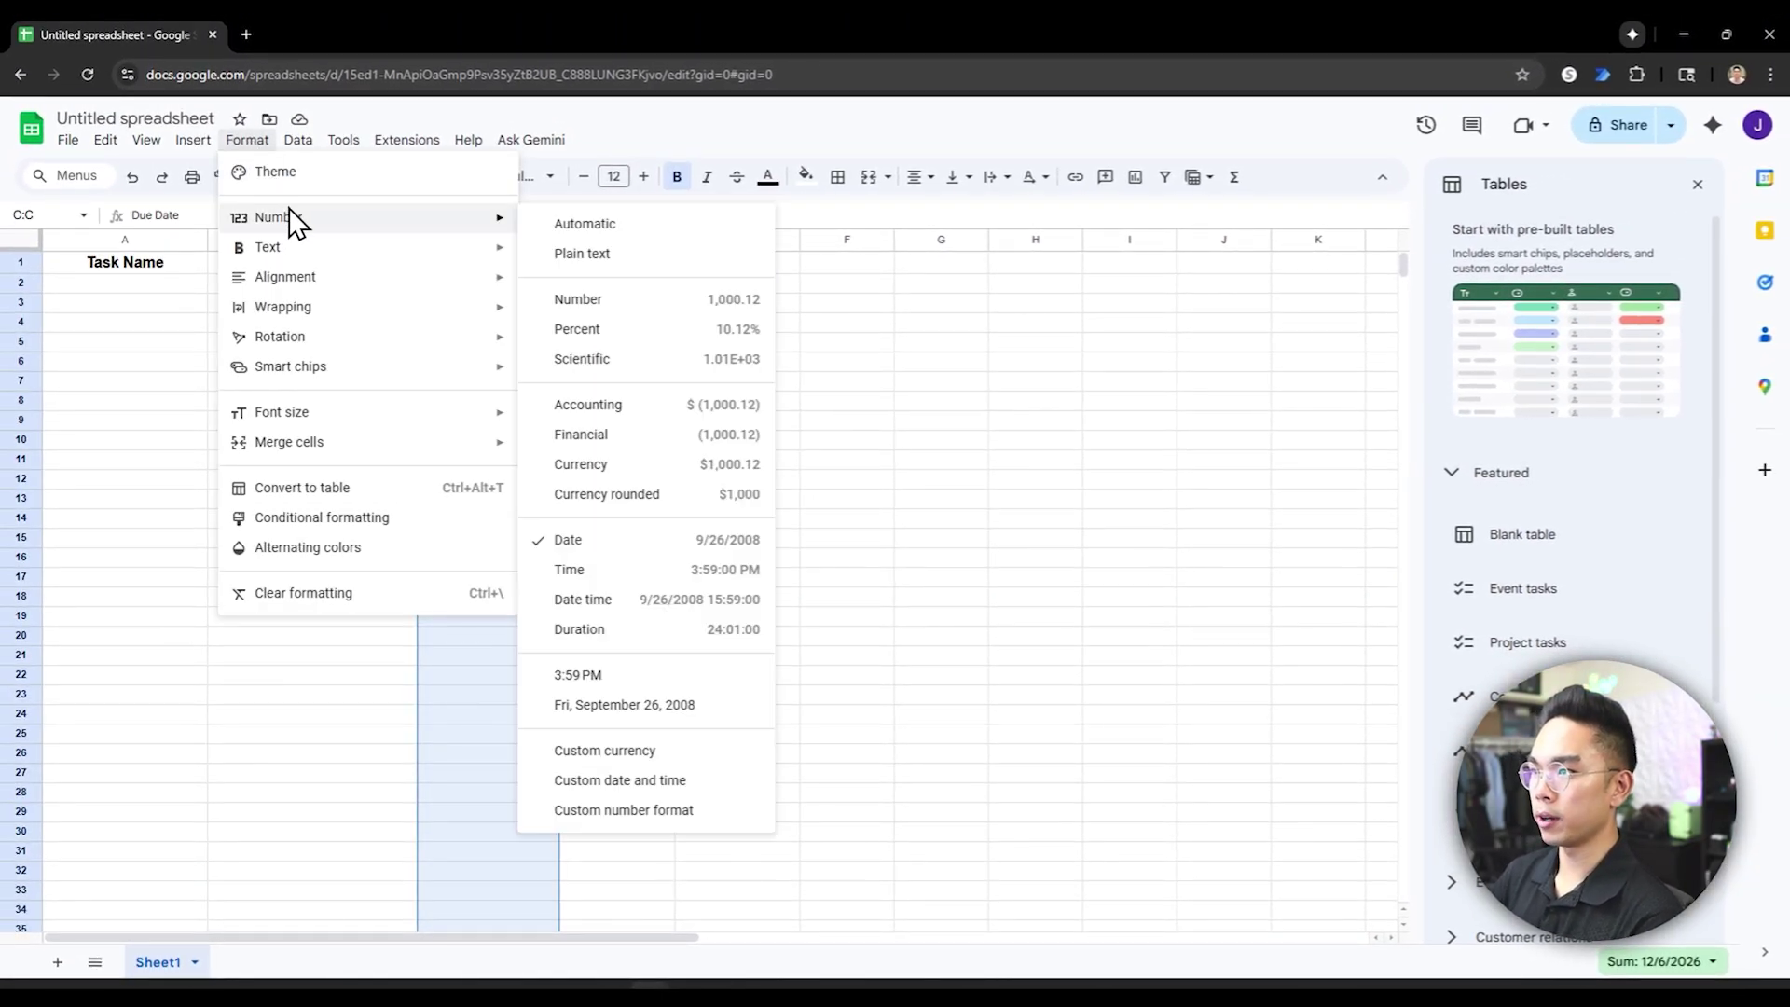
pyautogui.click(570, 540)
# - Add a dropdown data validation rule to the Status column cells D2:D1000, below the header
pyautogui.click(667, 282)
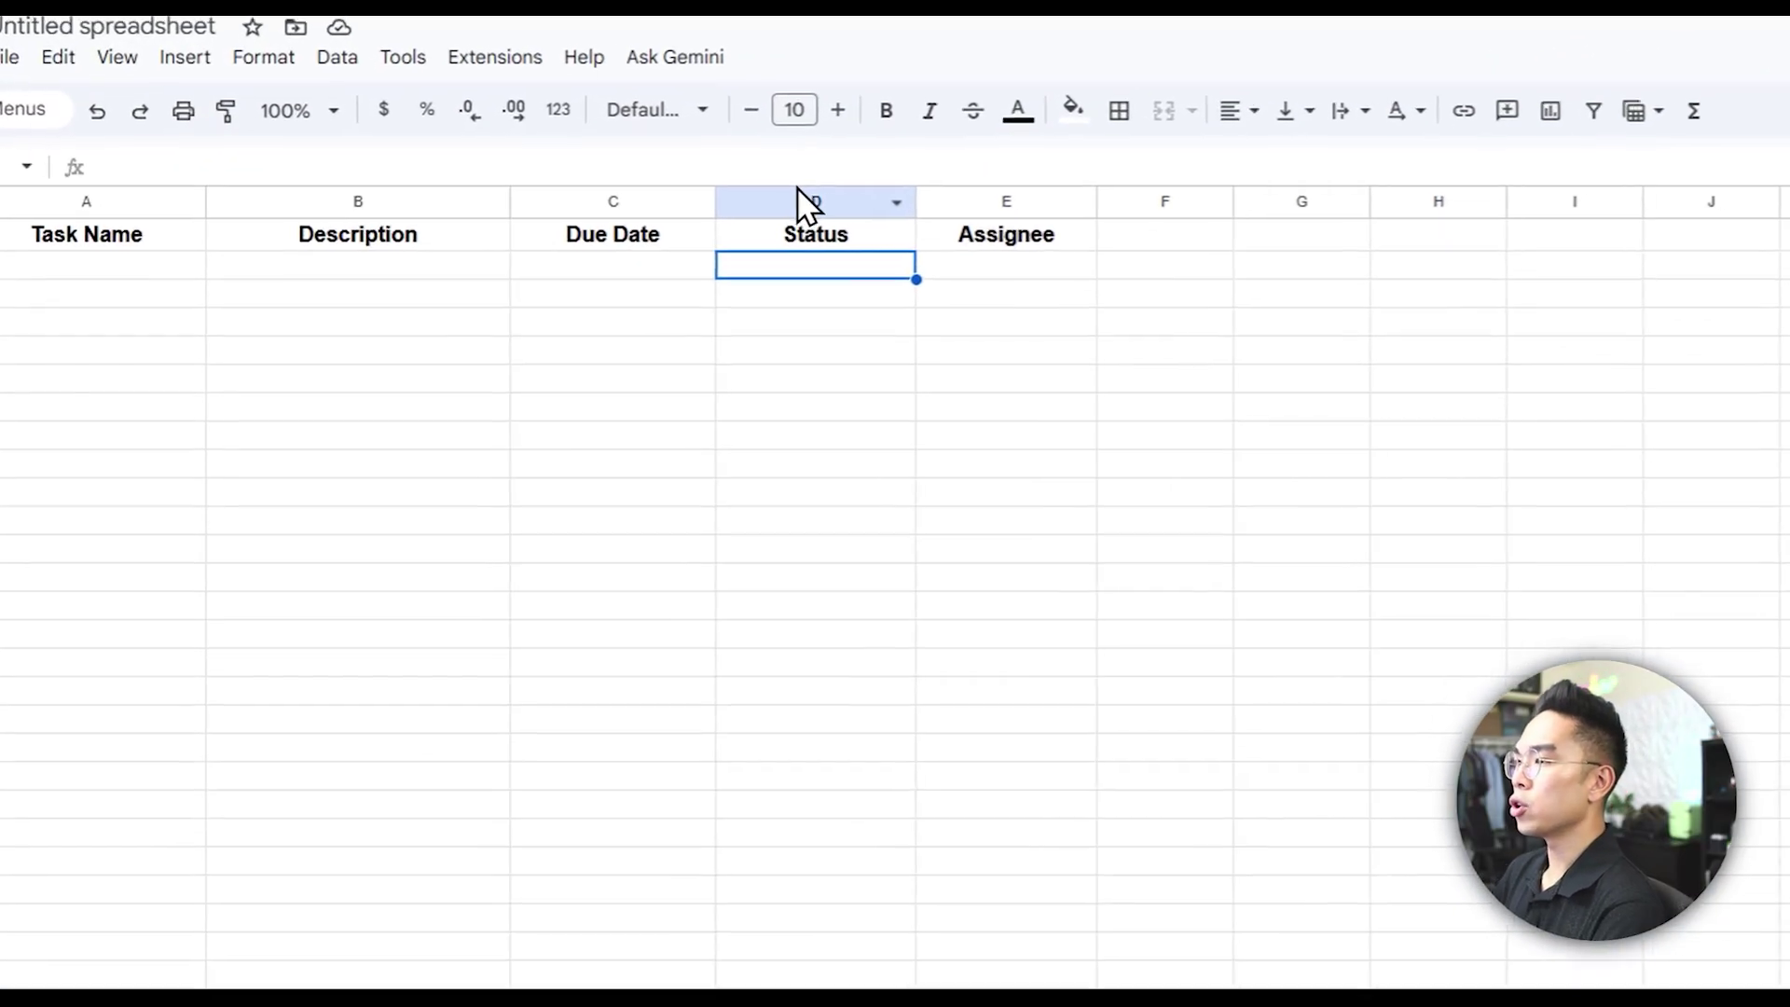
pyautogui.click(610, 236)
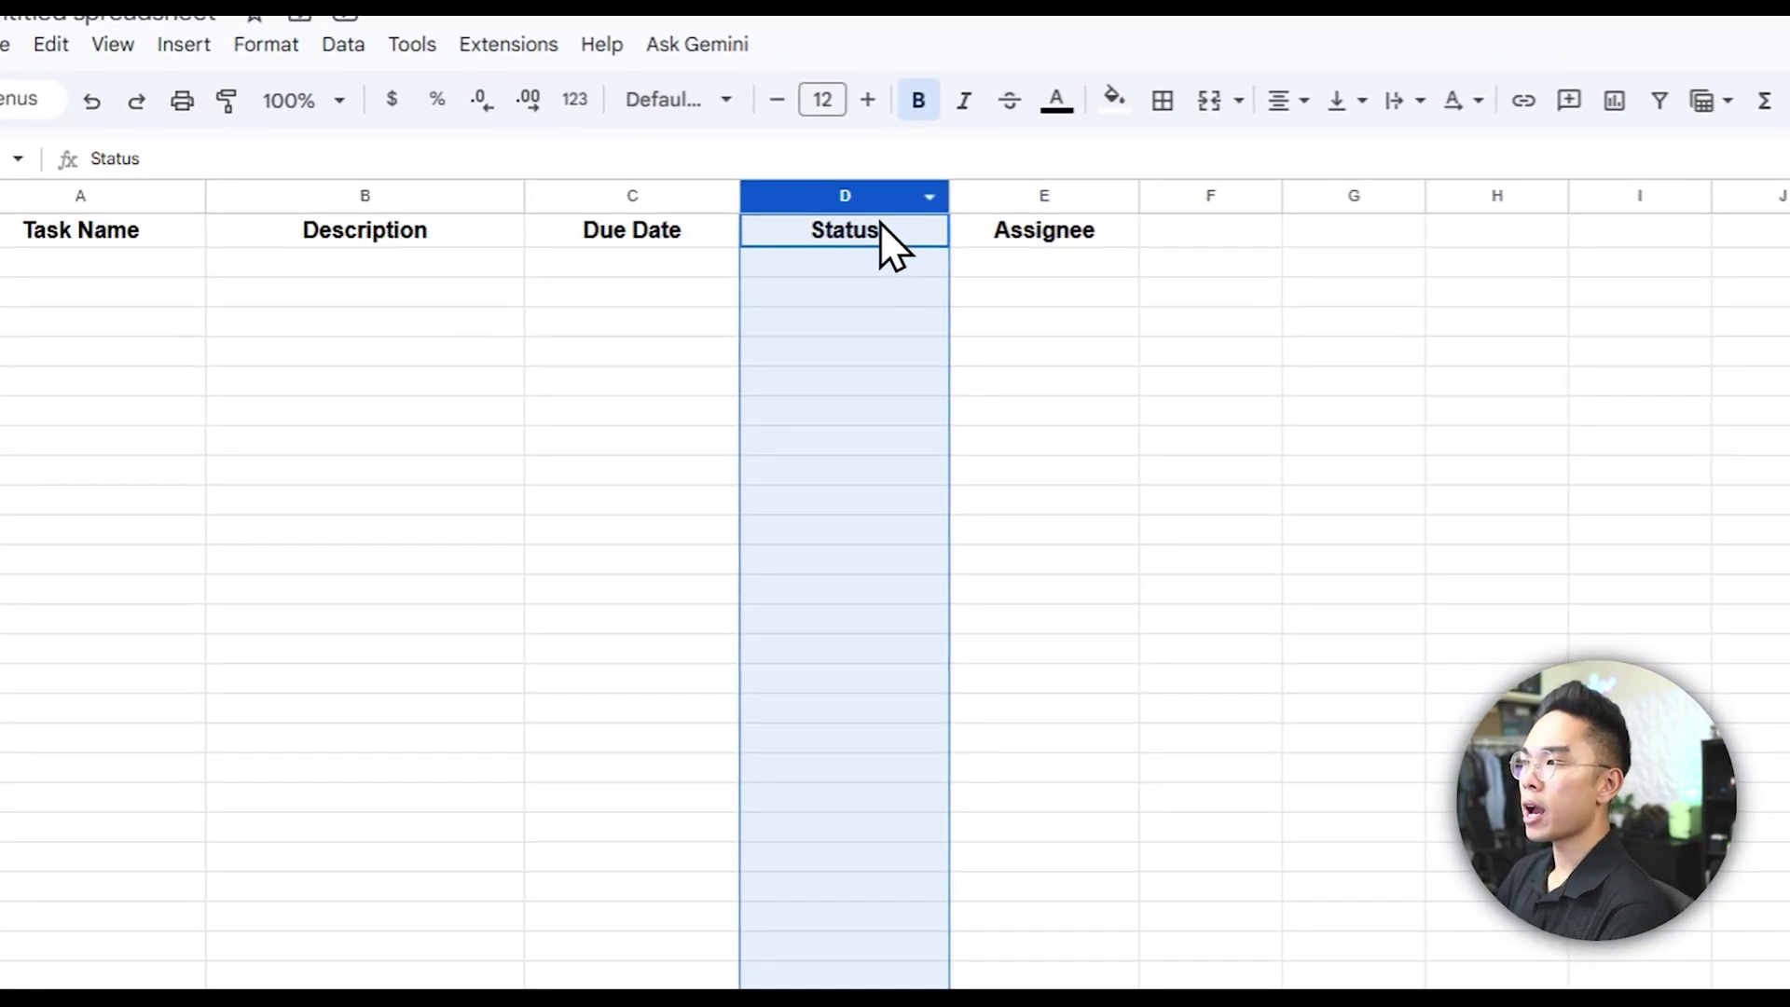
pyautogui.press('Return')
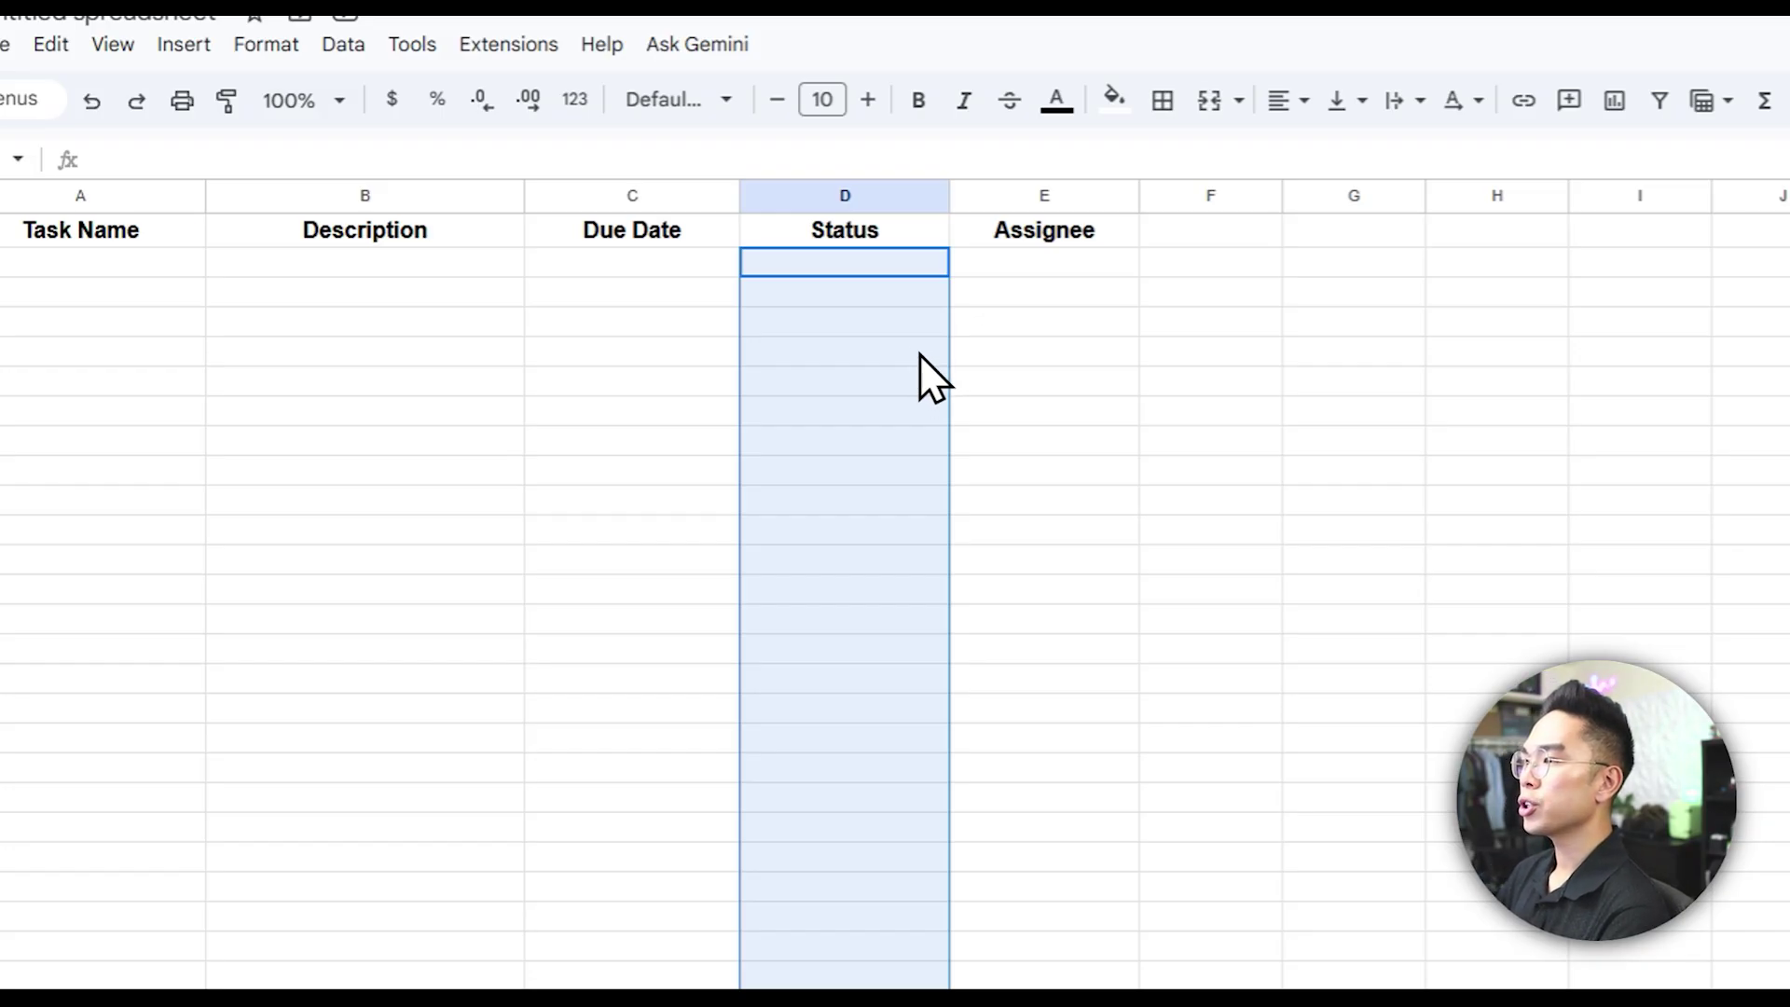
pyautogui.rightClick(876, 265)
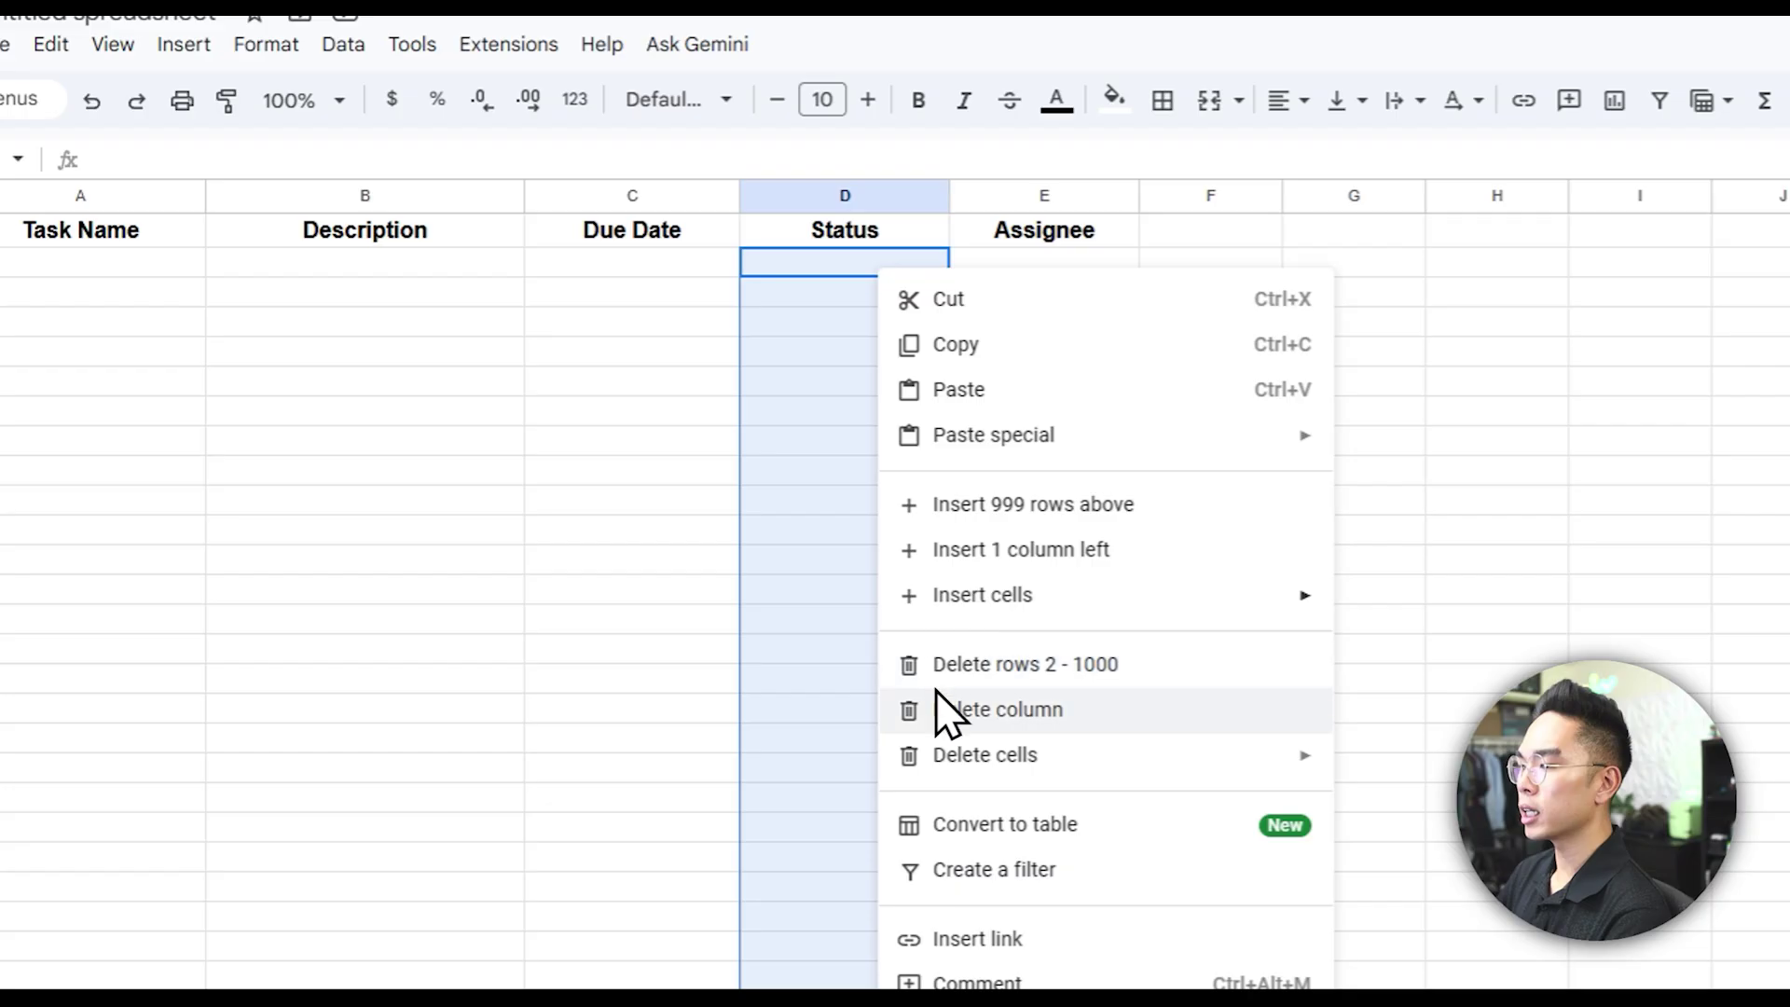
pyautogui.click(953, 758)
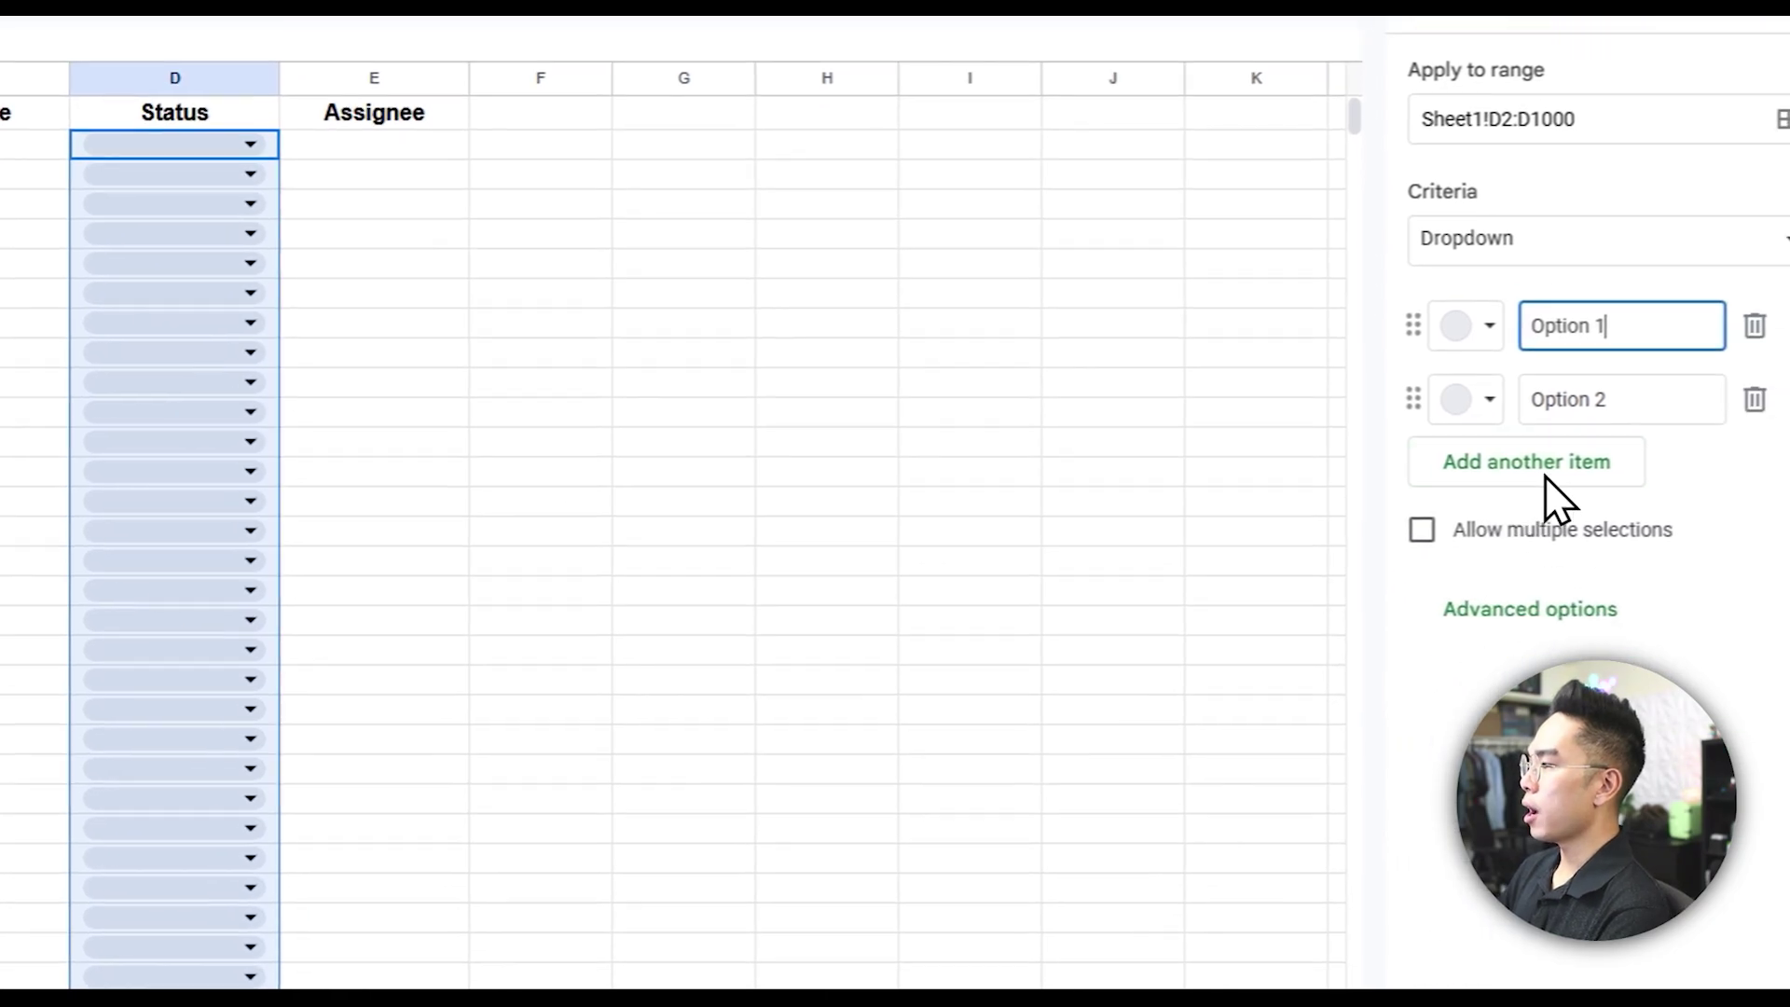
# - Define four options for the Status dropdown: TO DO, IN PROGRESS, IN REVIEW and COMPLETED
pyautogui.tripleClick(1785, 488)
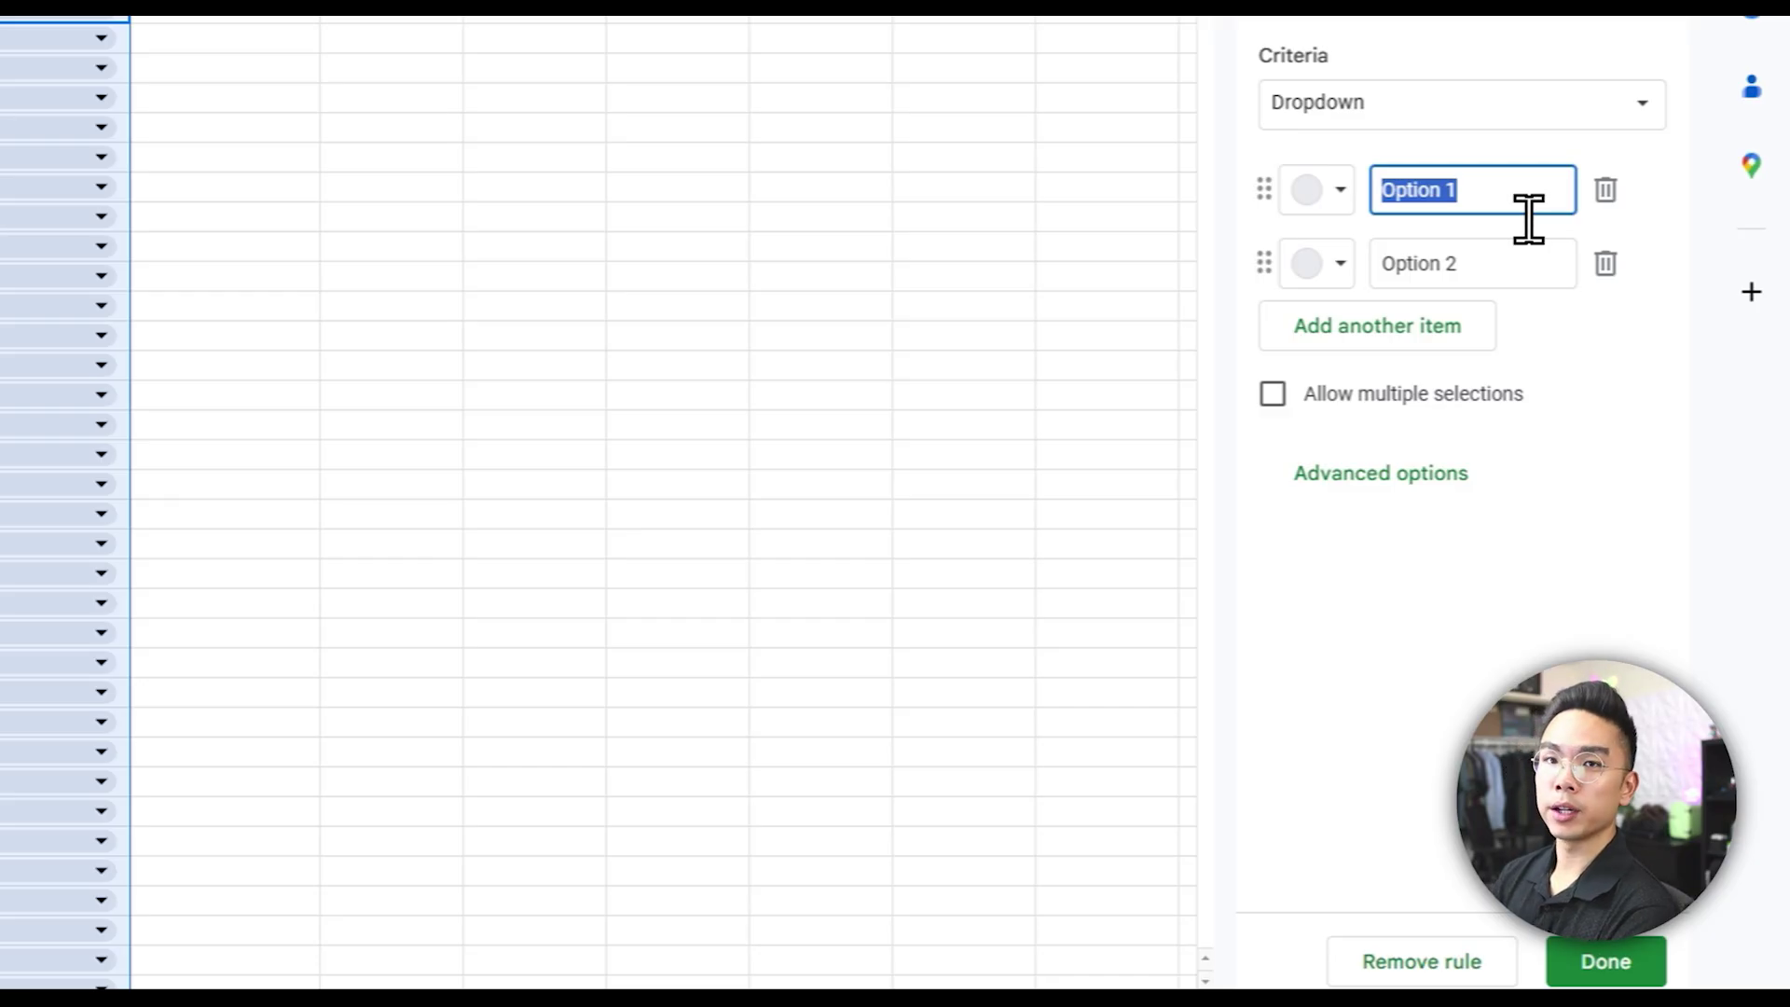
pyautogui.write('TO DO')
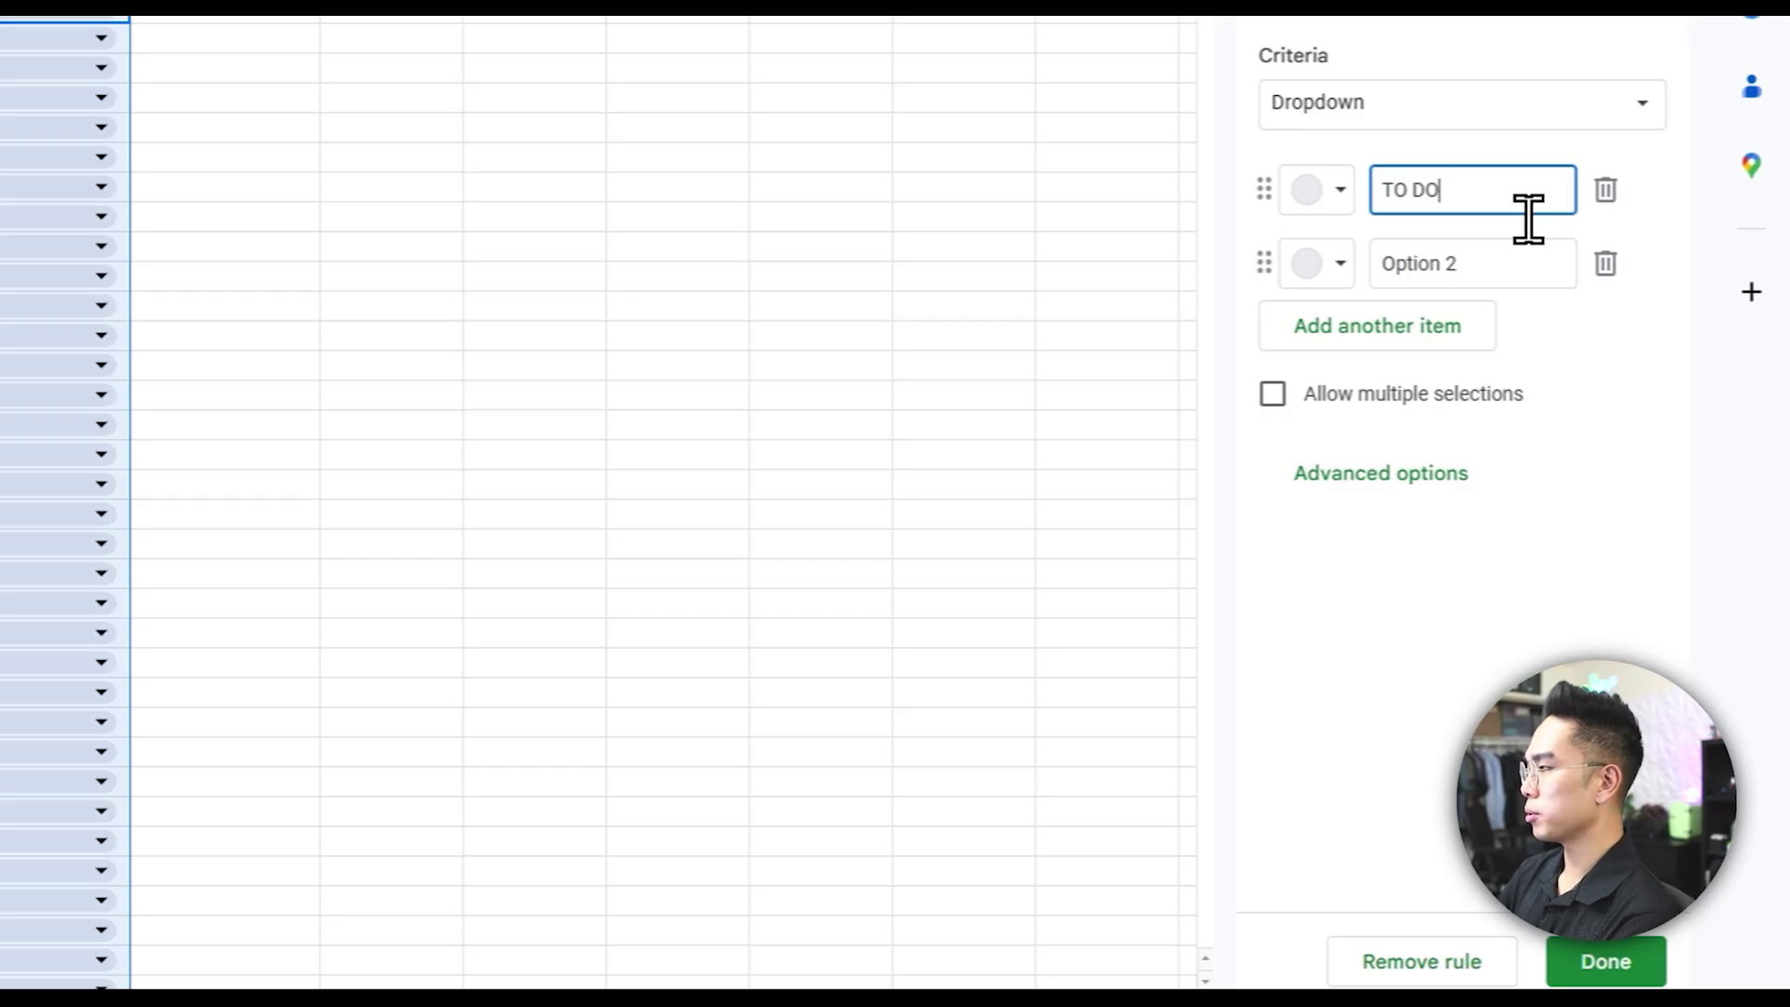
pyautogui.tripleClick(1443, 263)
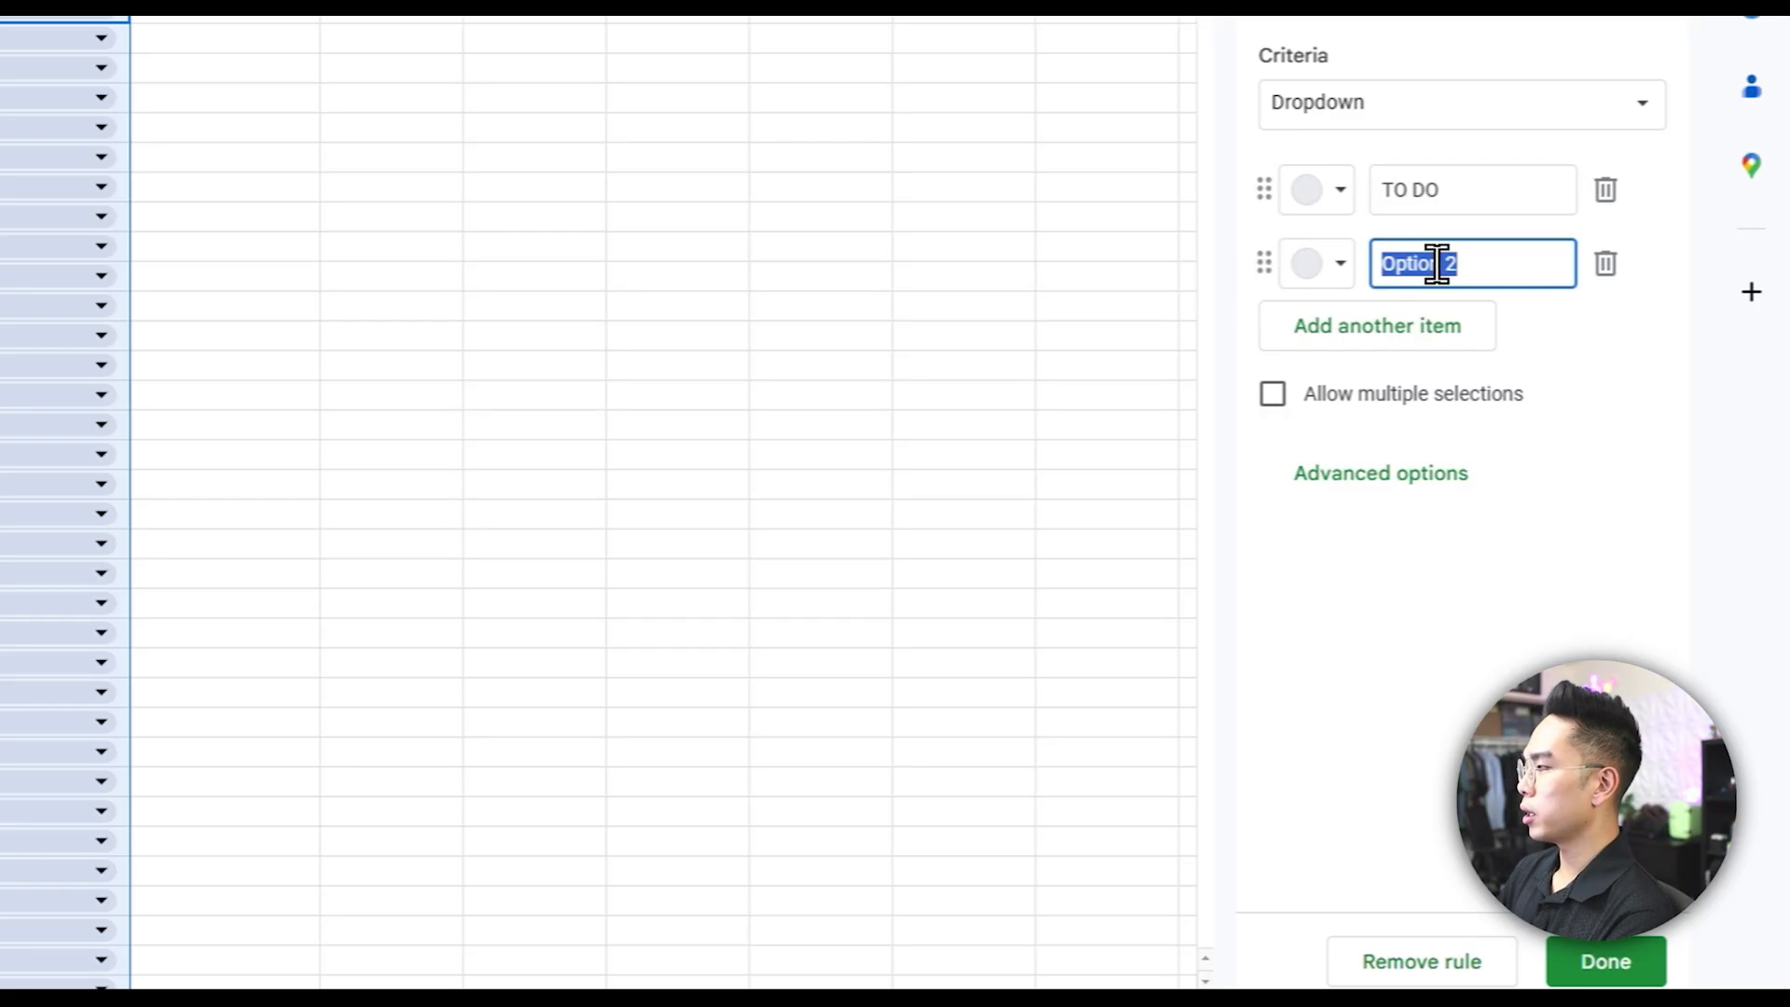
pyautogui.write('IN PROGRESS')
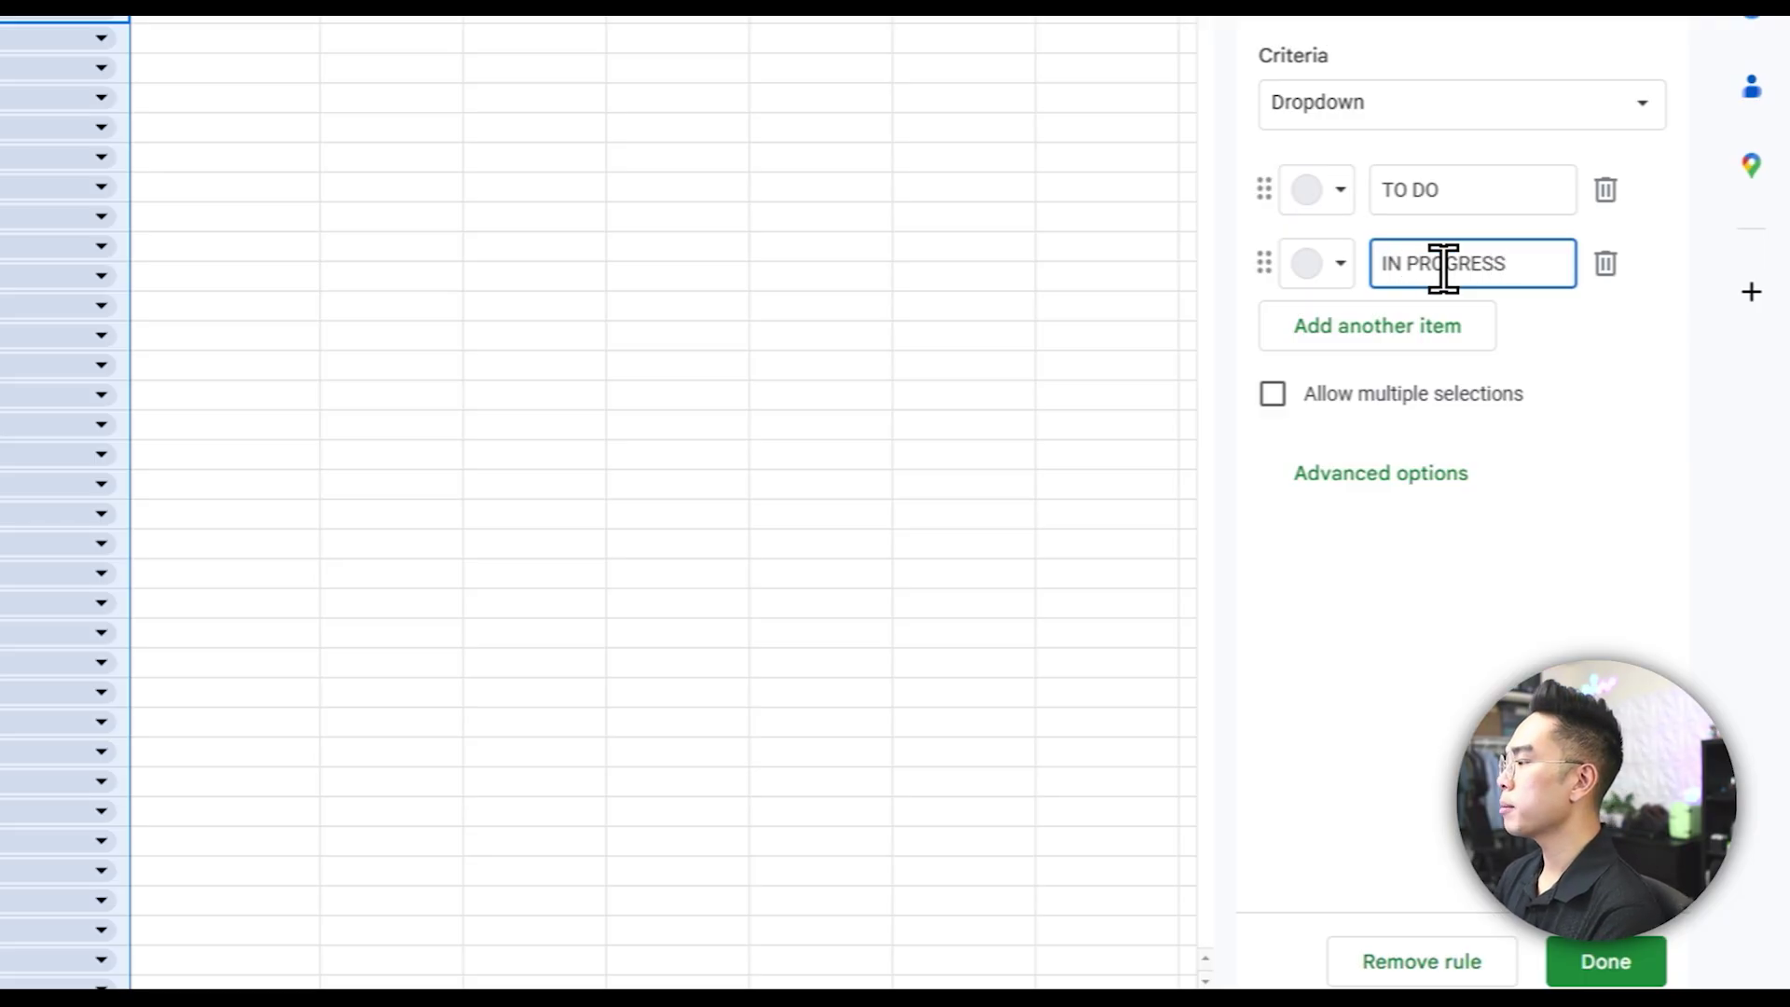
pyautogui.click(1387, 324)
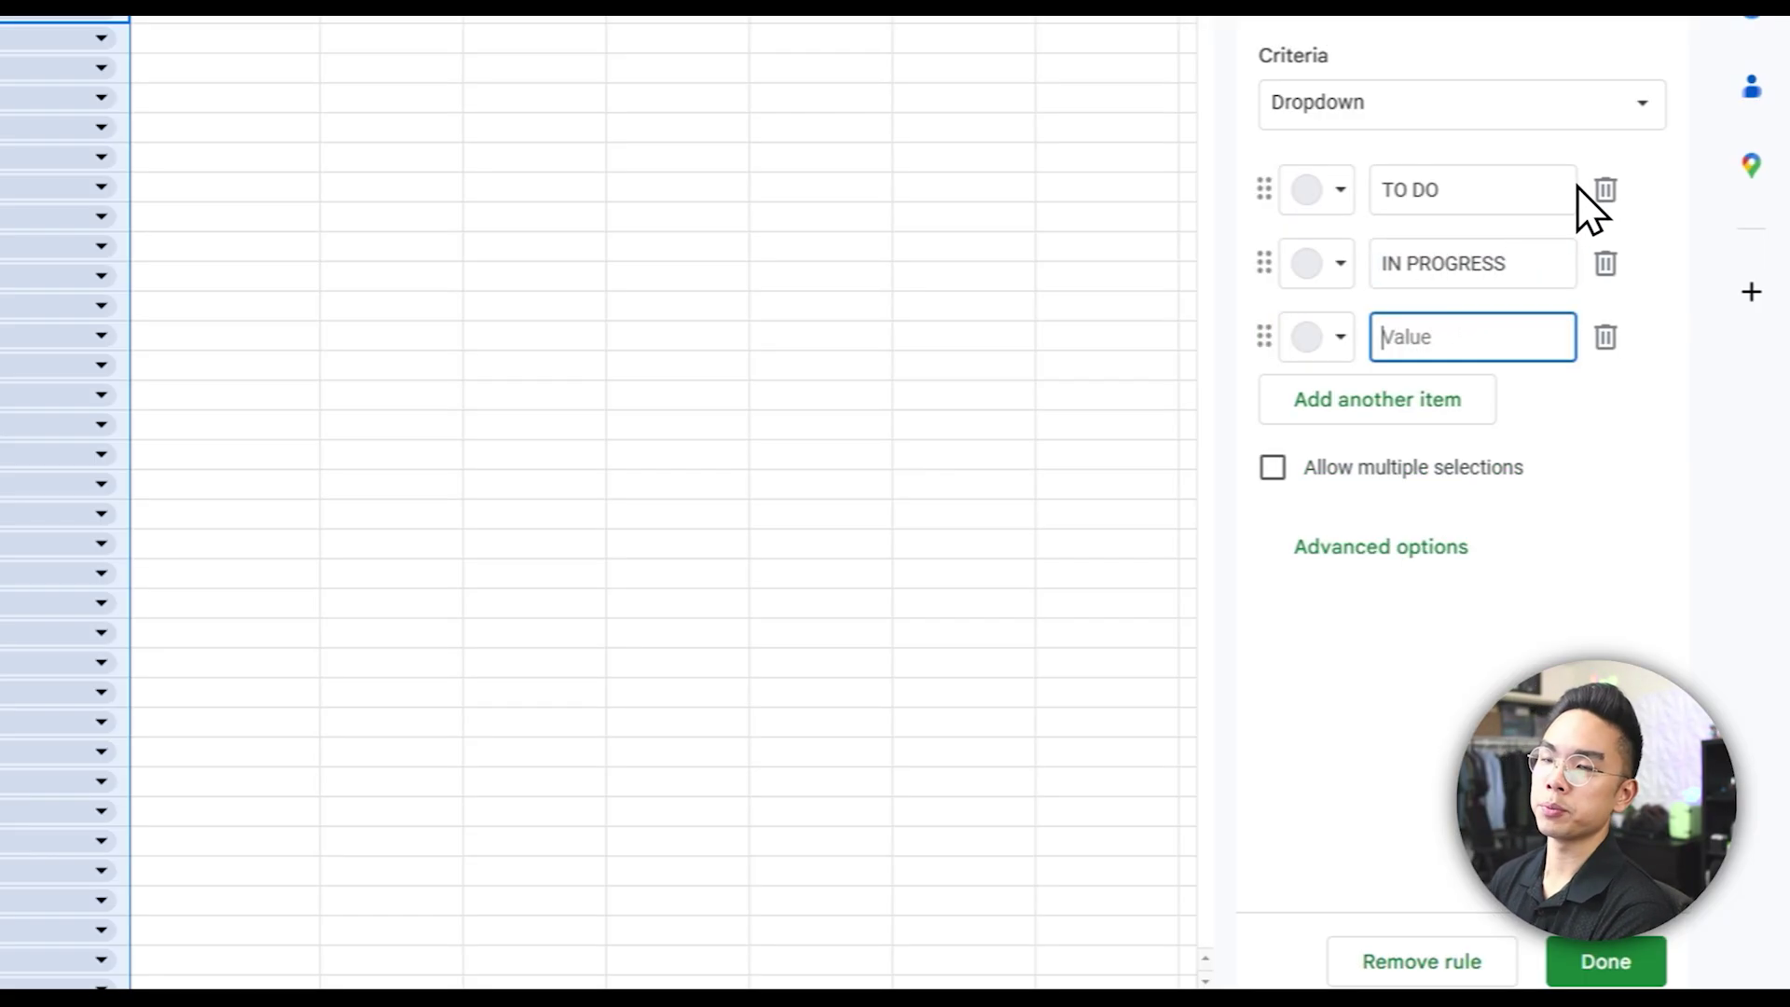
pyautogui.write('IN REVIEW')
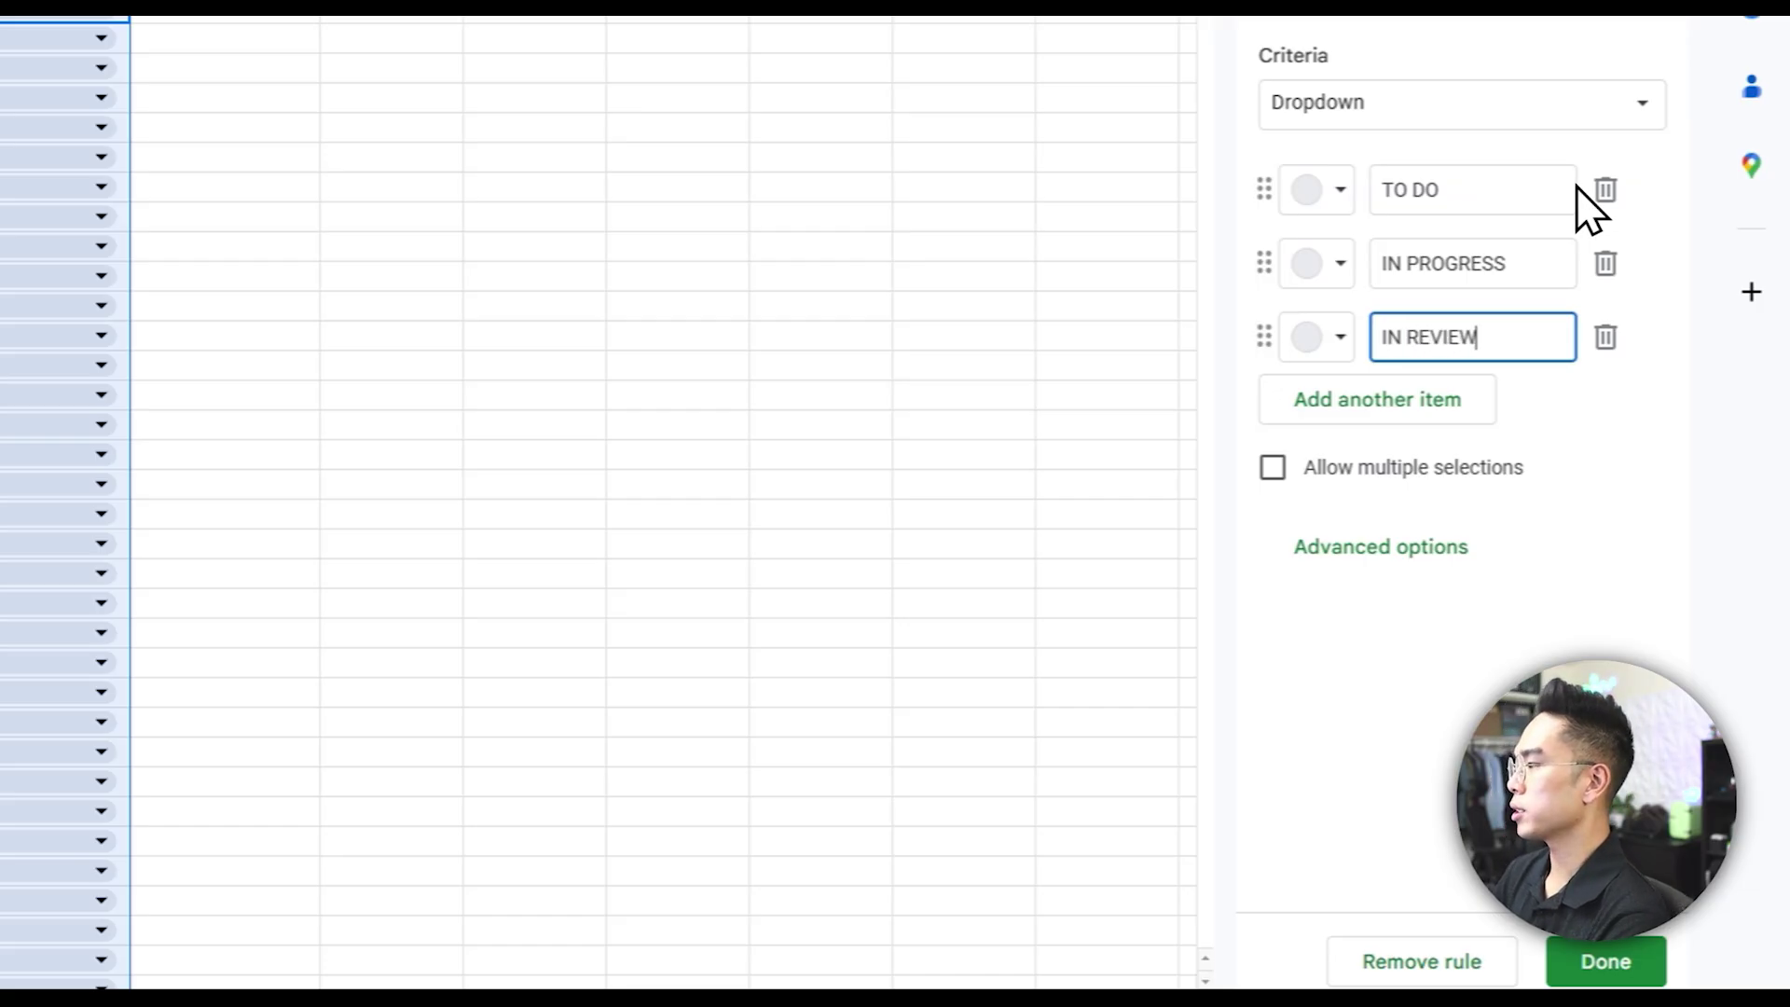
pyautogui.click(1466, 400)
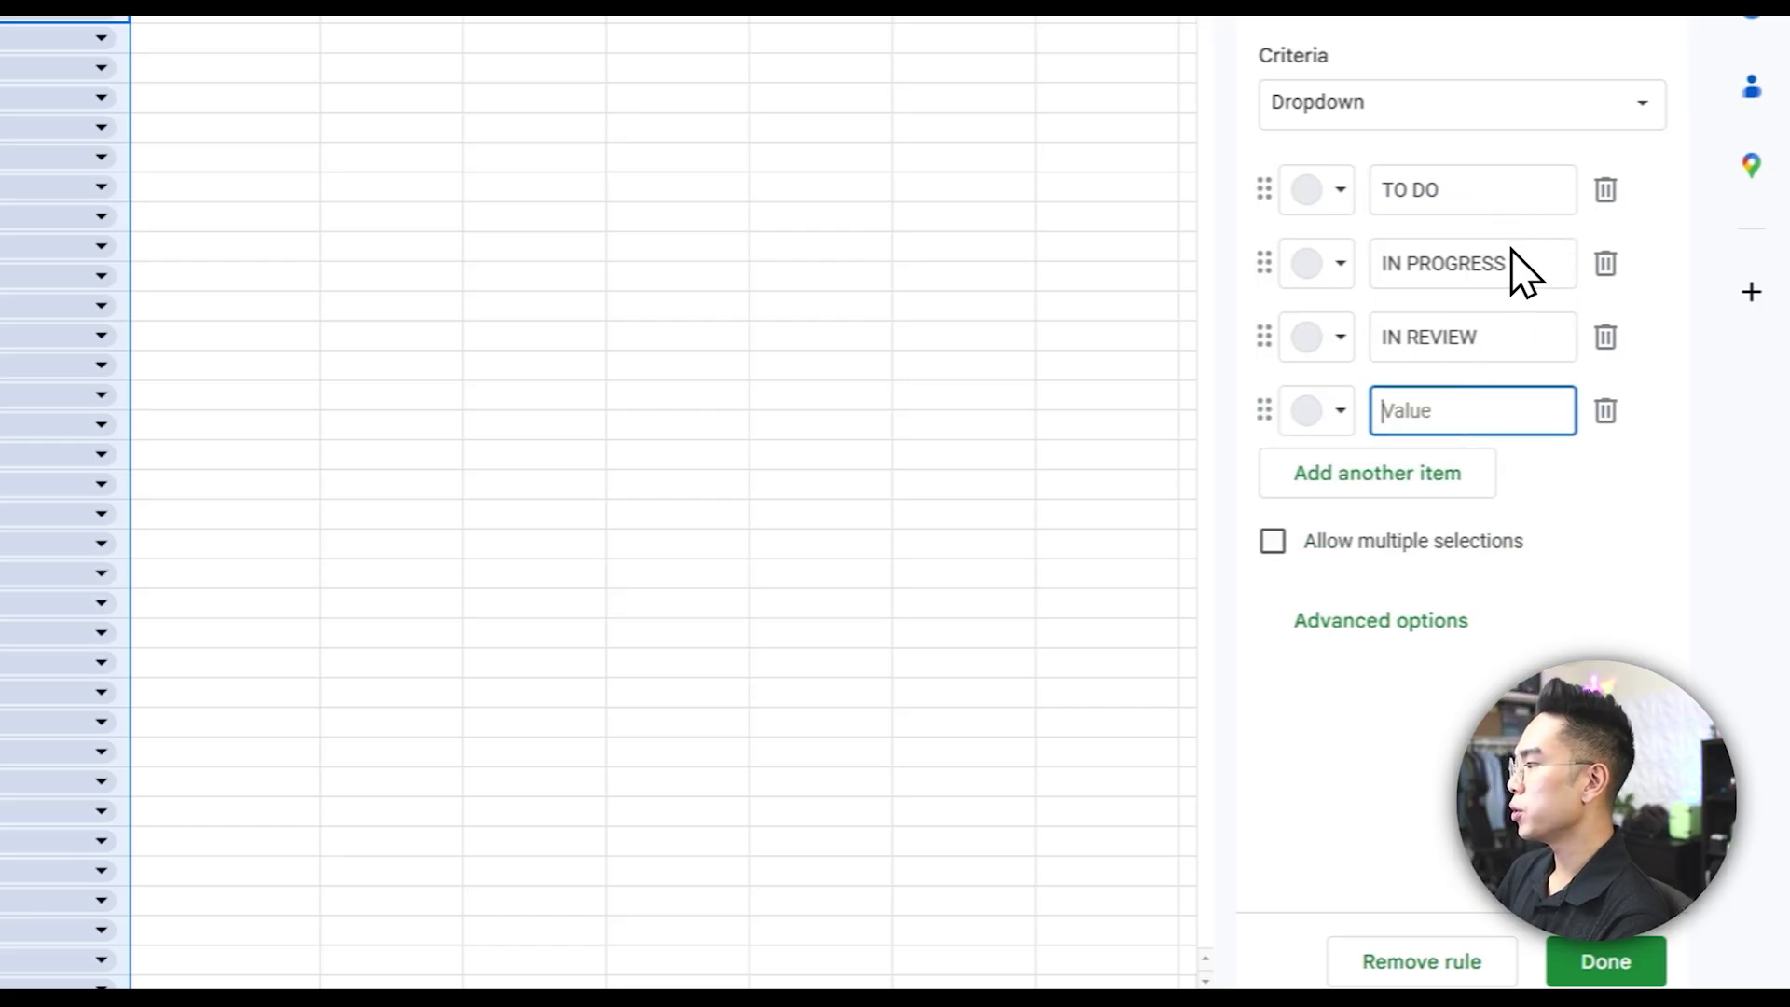
pyautogui.write('COMPLETED')
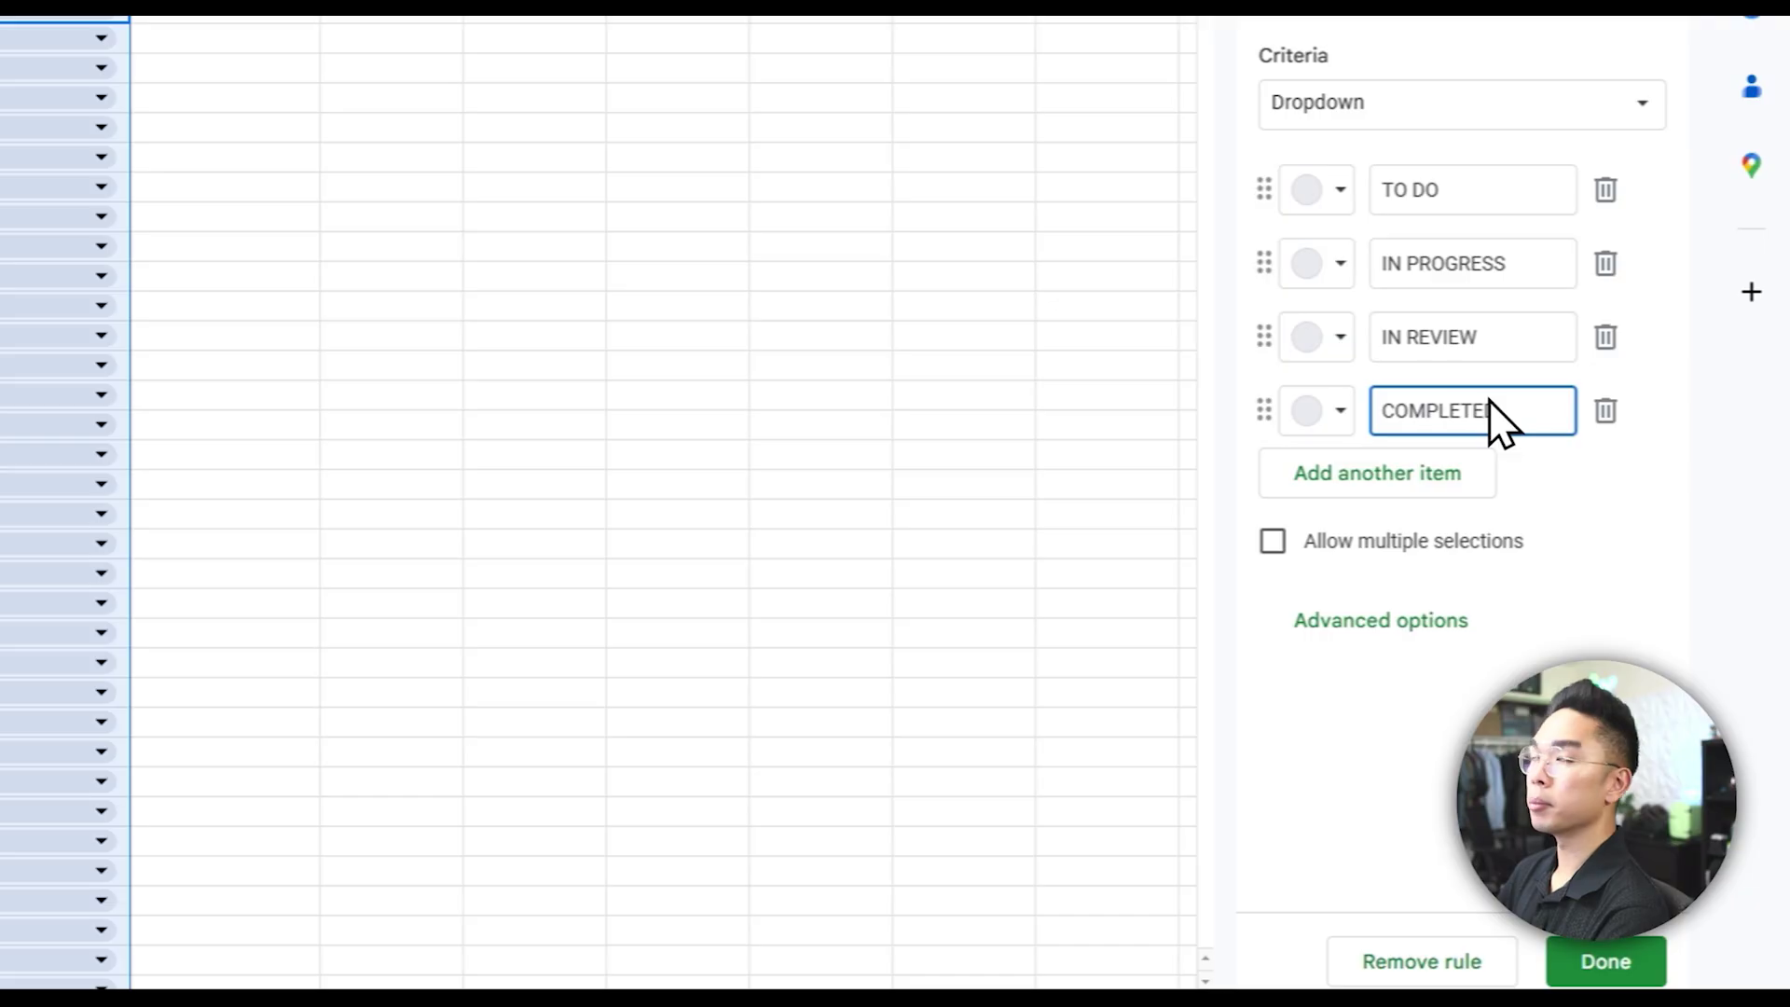
# - Color TO DO light red, IN PROGRESS light yellow, IN REVIEW light blue and COMPLETED light green, and save the dropdown rule
pyautogui.click(1305, 200)
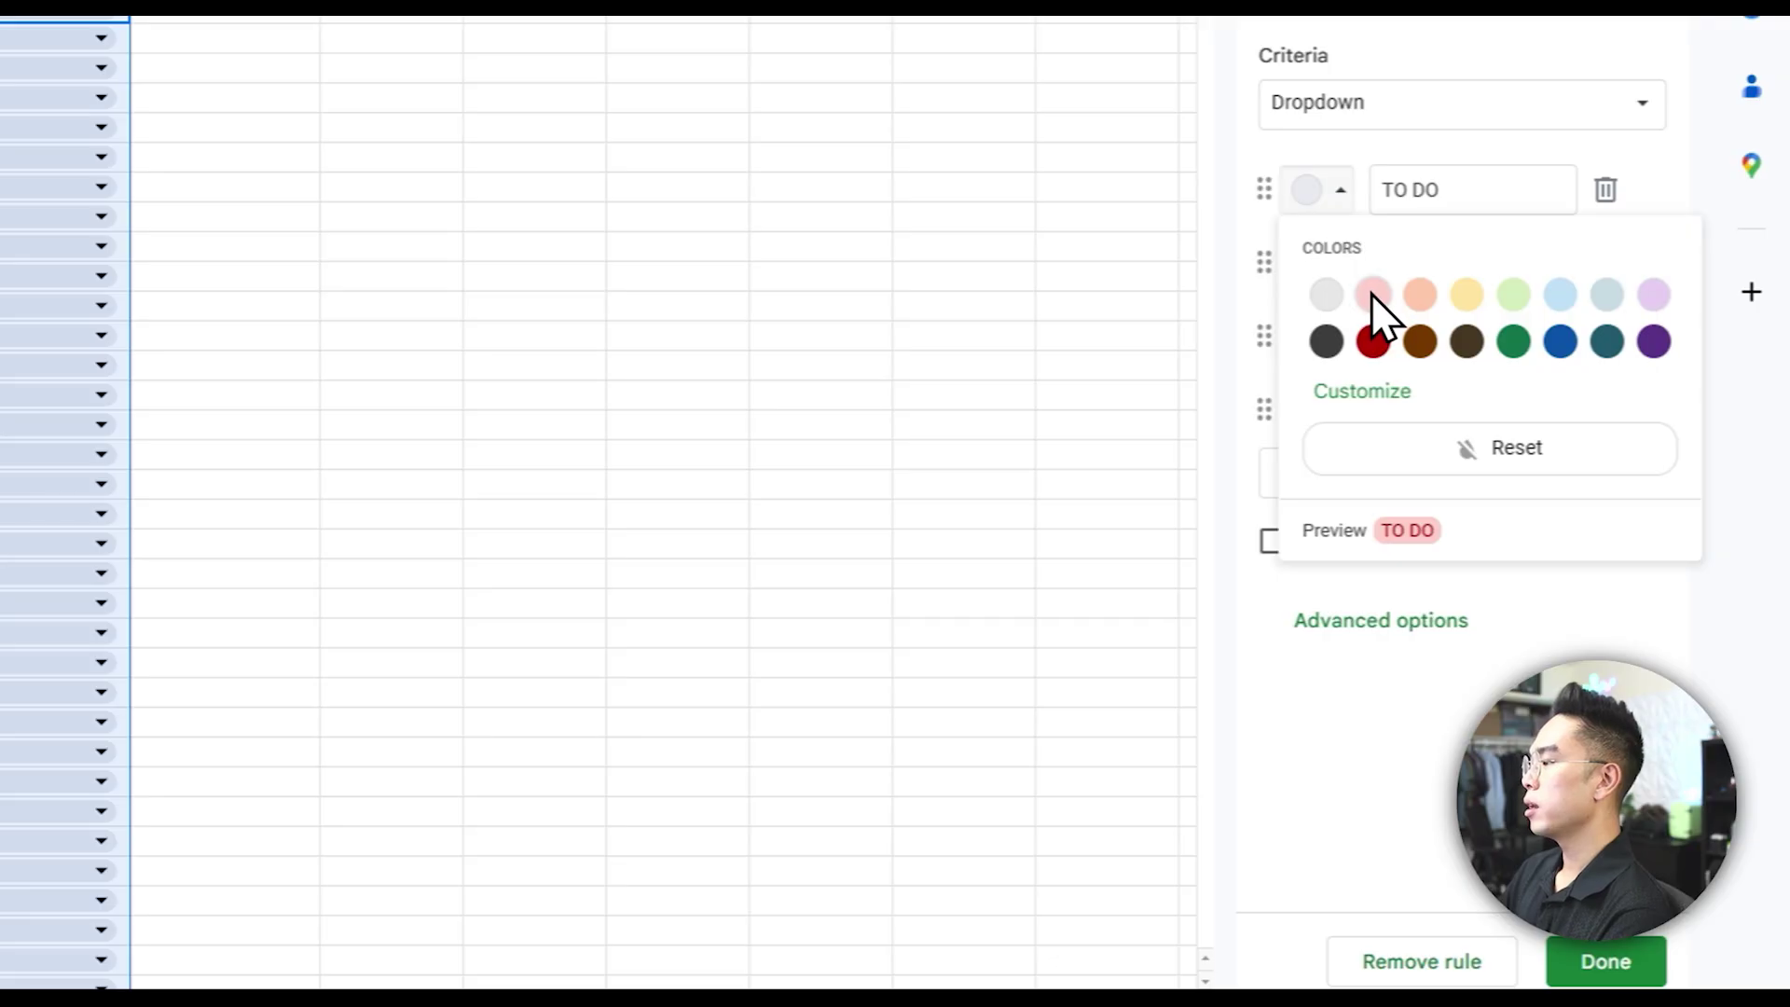
pyautogui.click(1372, 294)
pyautogui.click(1319, 263)
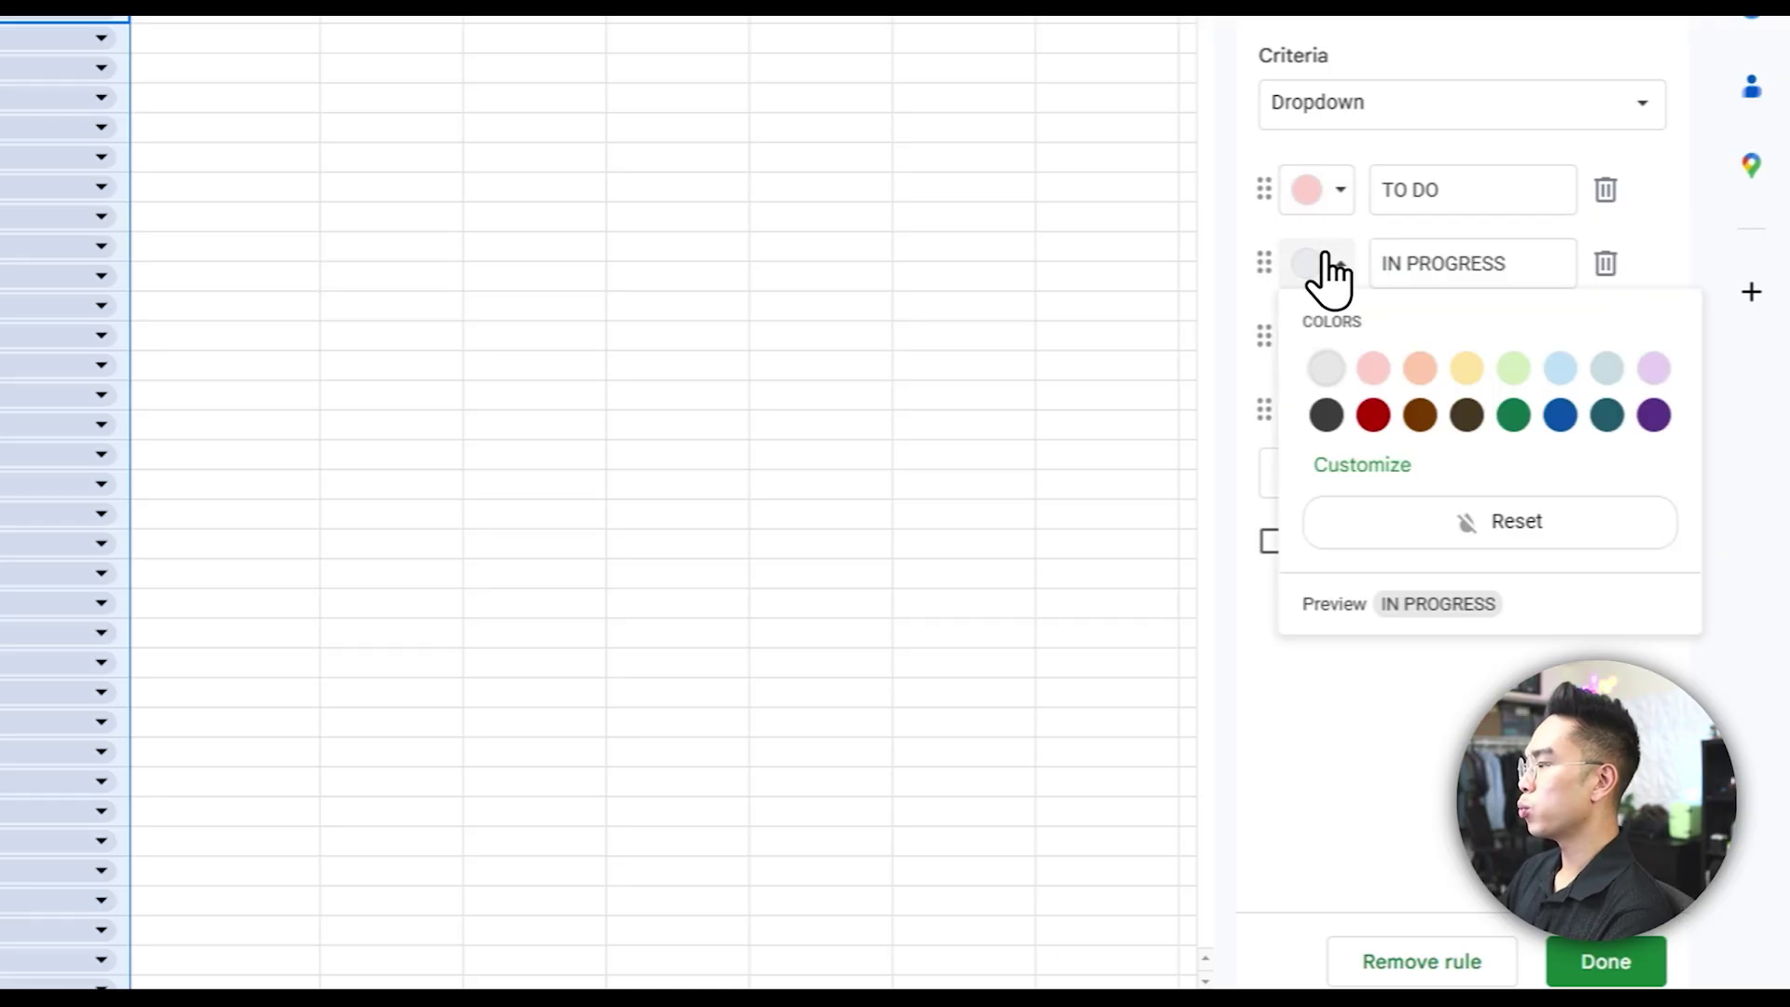
pyautogui.click(1465, 367)
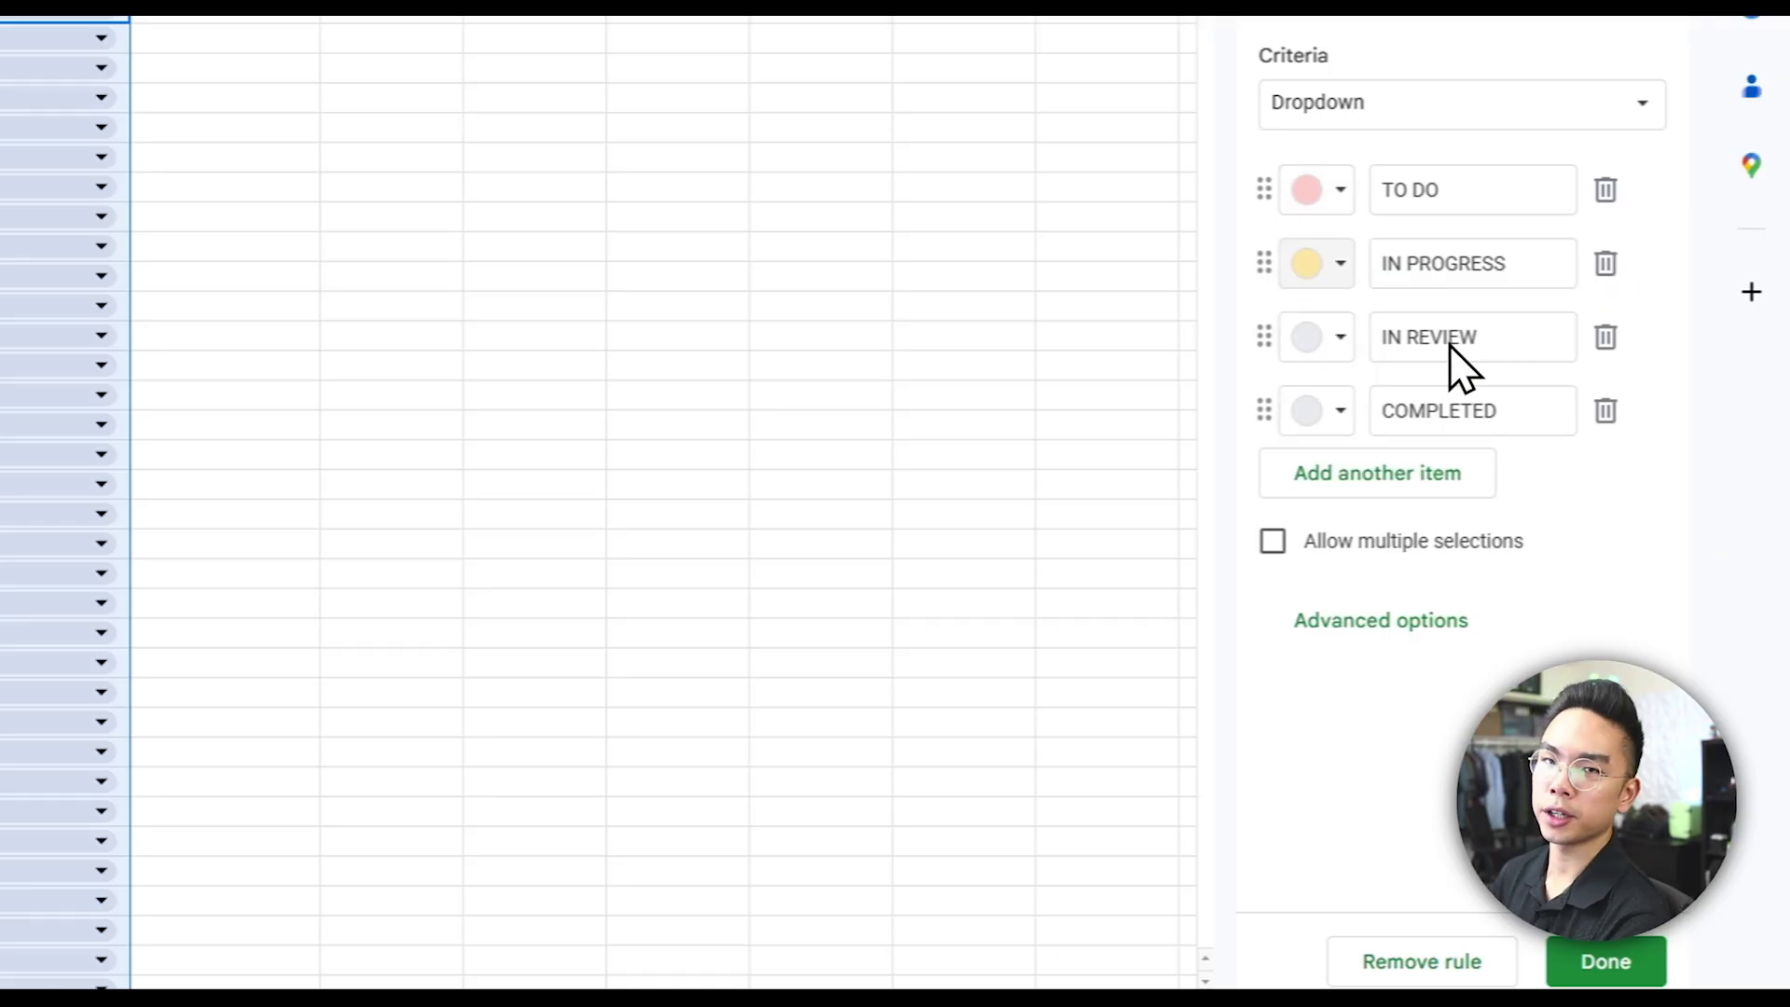
pyautogui.click(1314, 345)
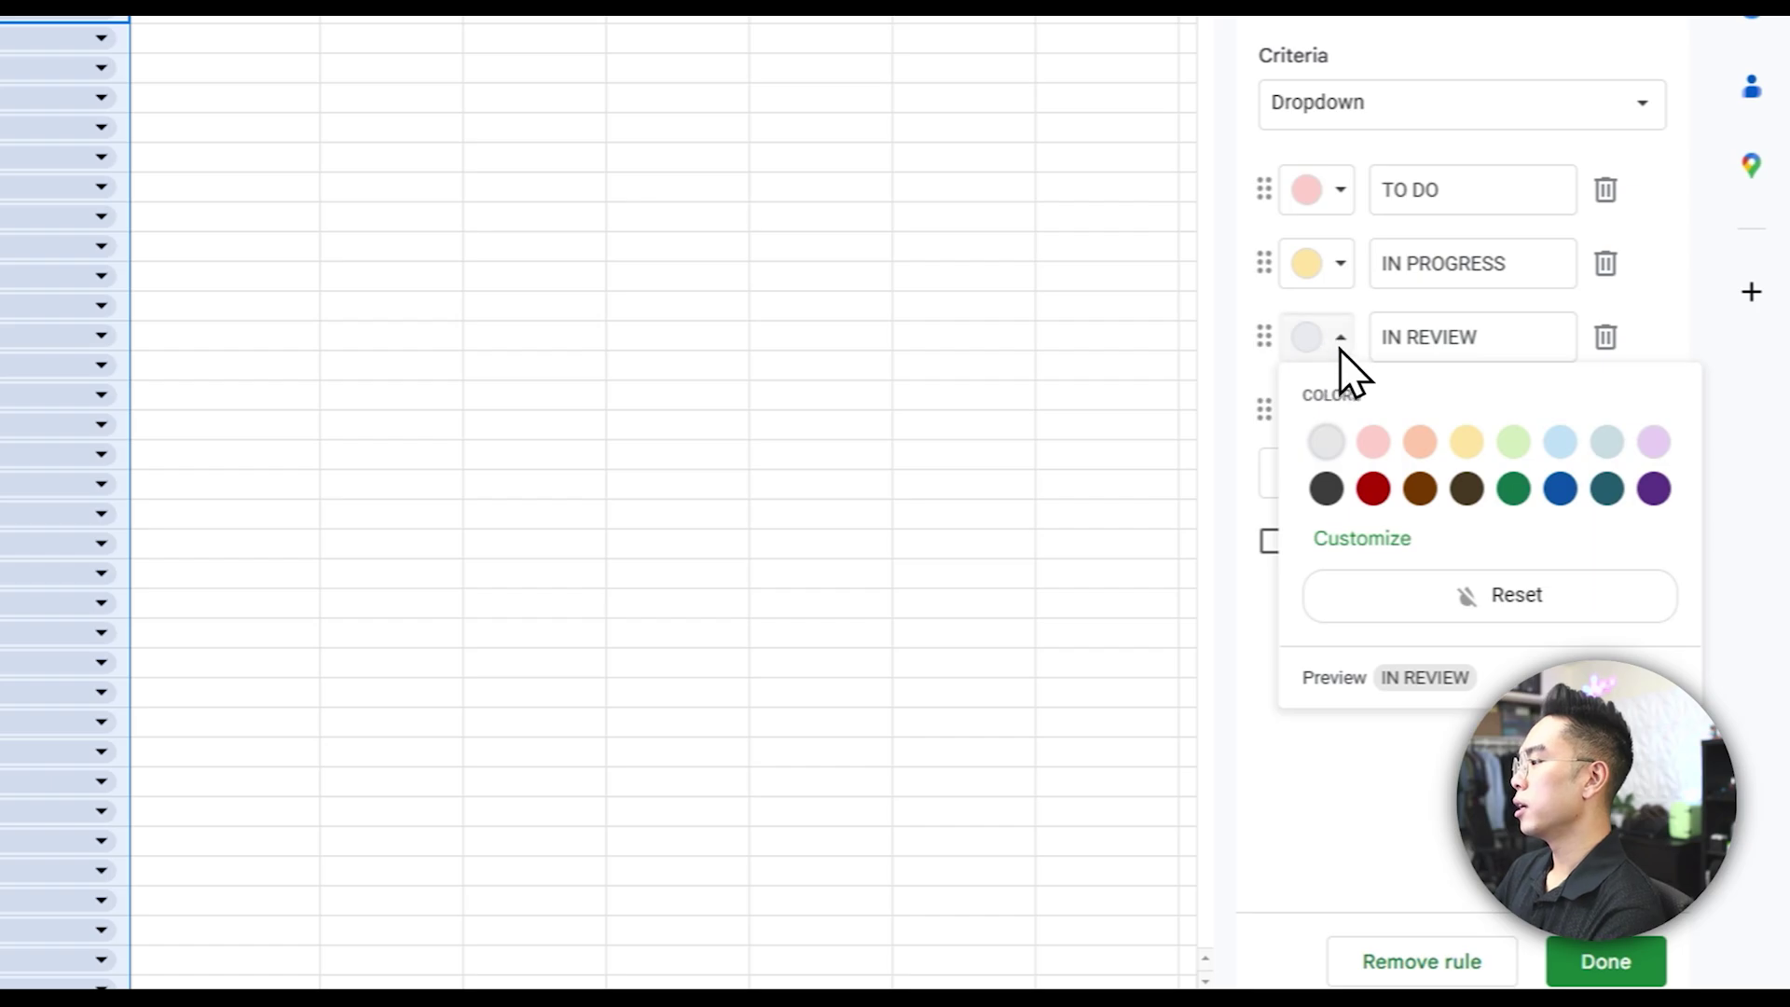
pyautogui.click(1552, 445)
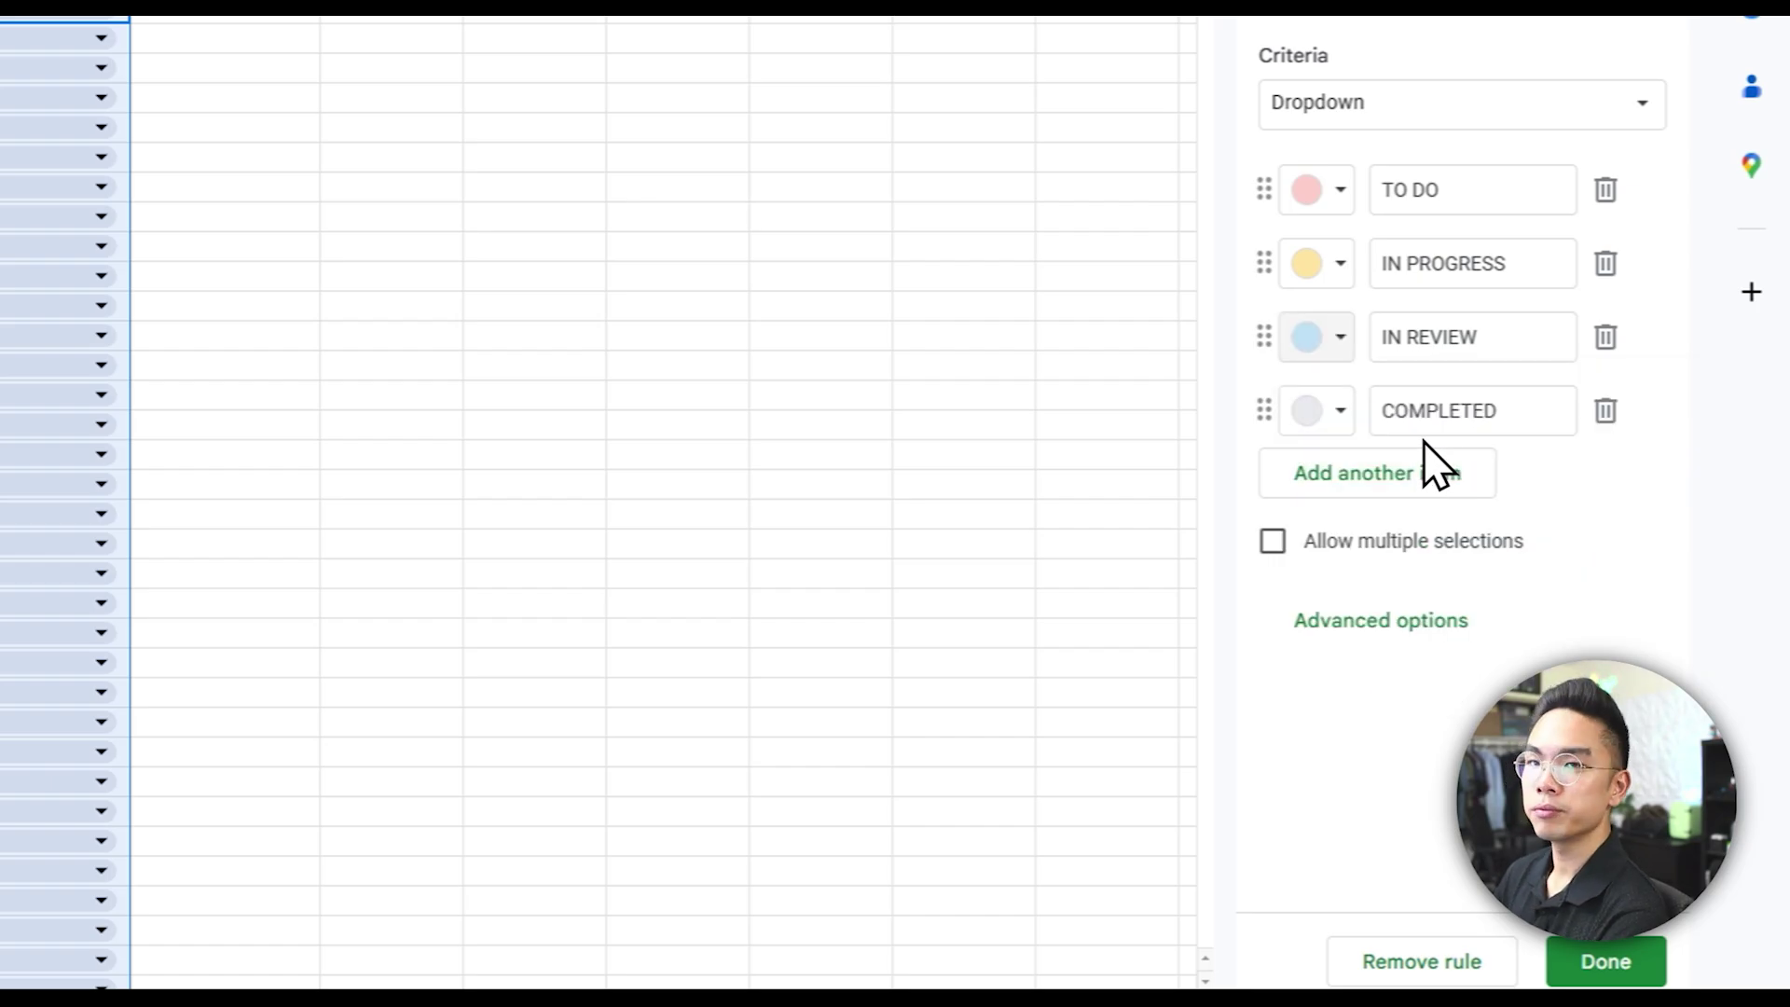
pyautogui.click(1317, 431)
pyautogui.click(1499, 512)
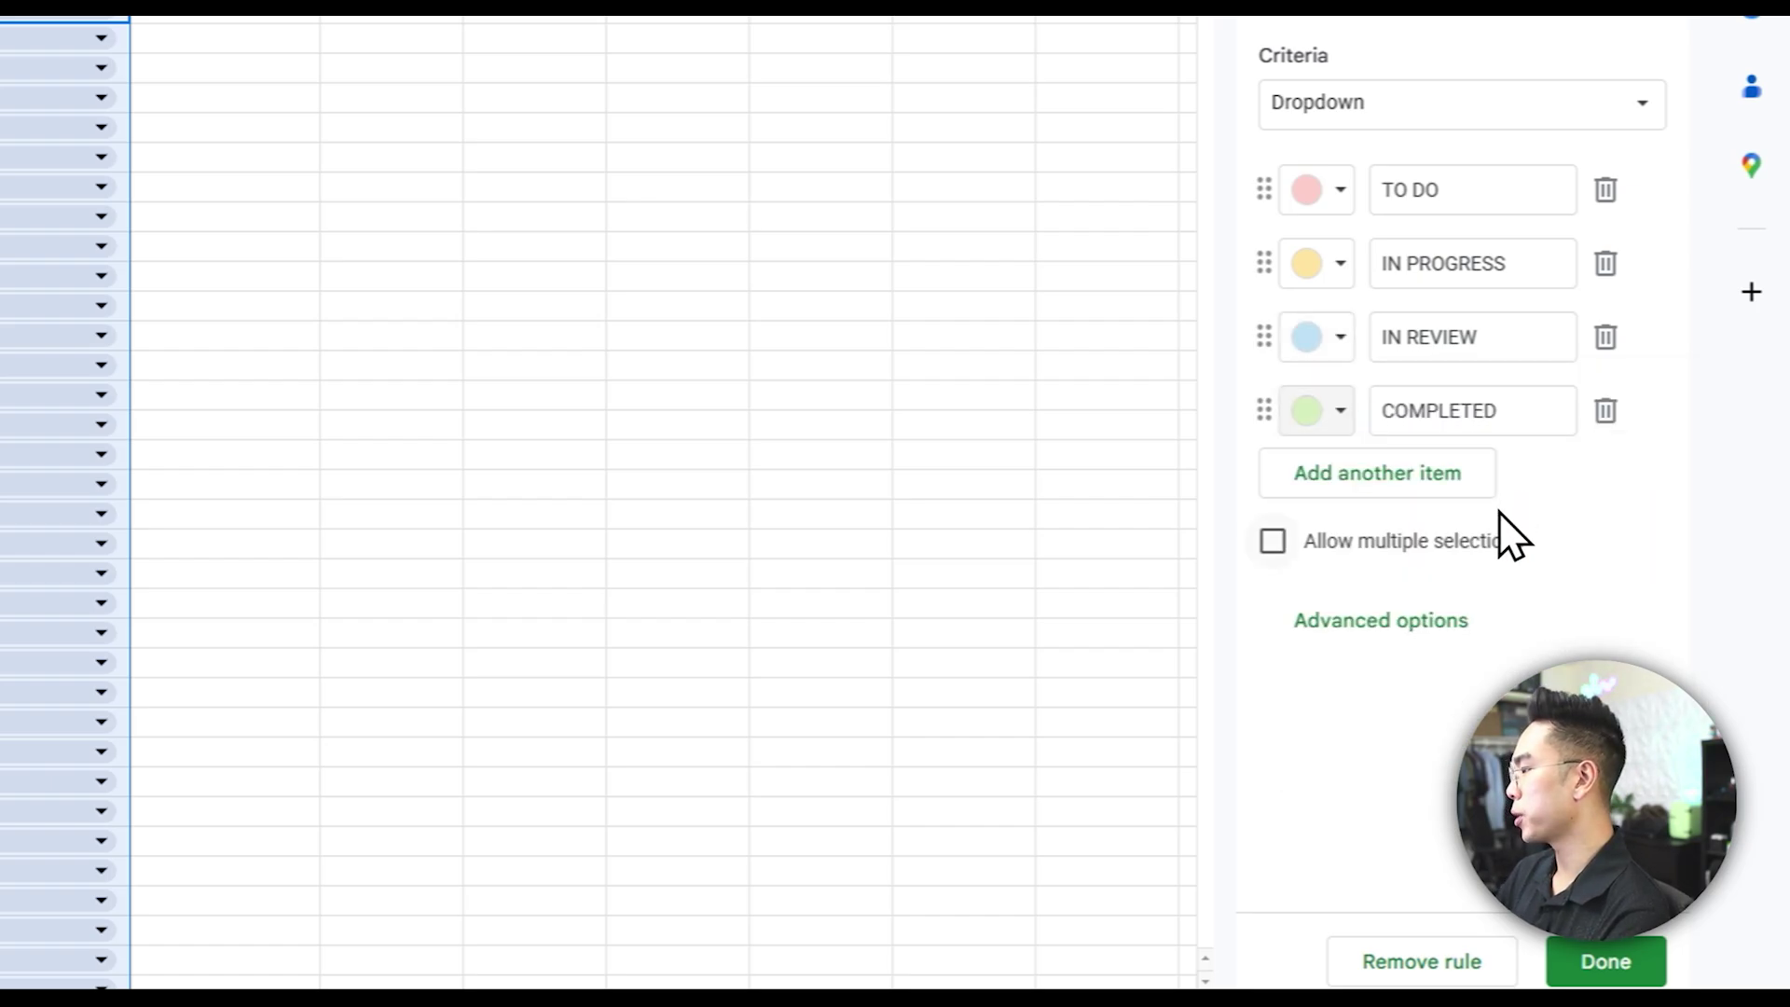
pyautogui.click(1606, 961)
# - Check the colored options in cell D2's Status dropdown without choosing one
pyautogui.click(425, 253)
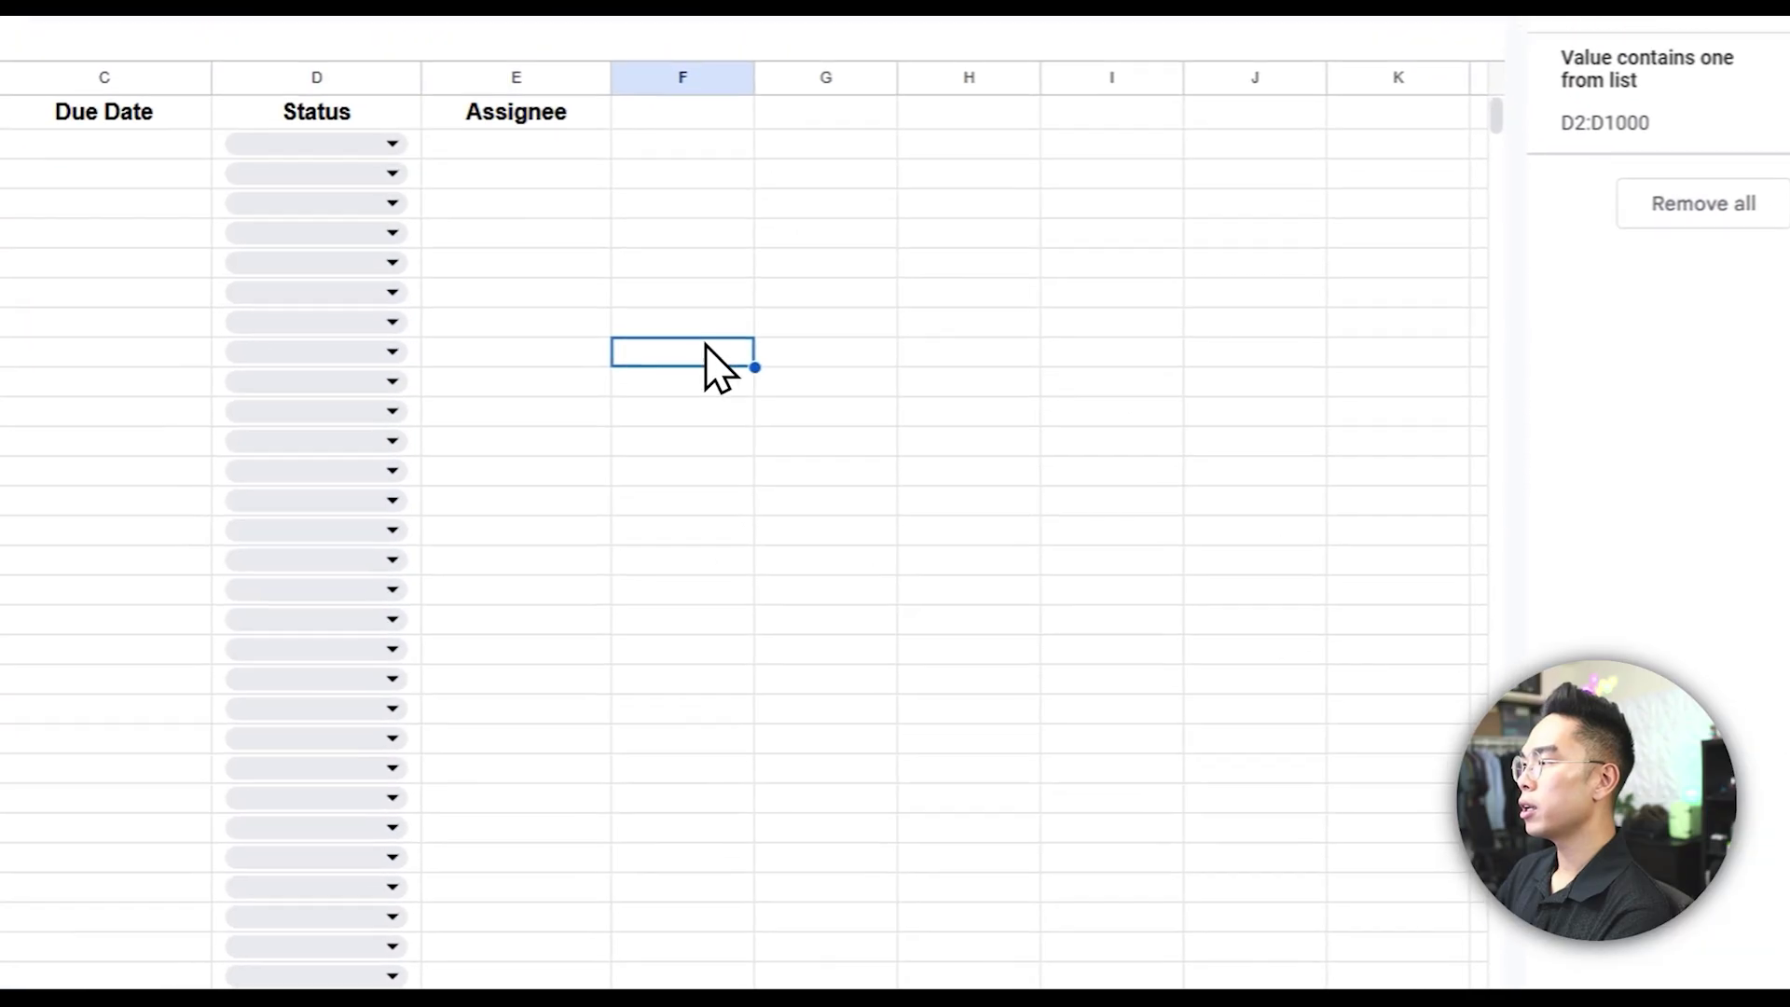
pyautogui.click(371, 143)
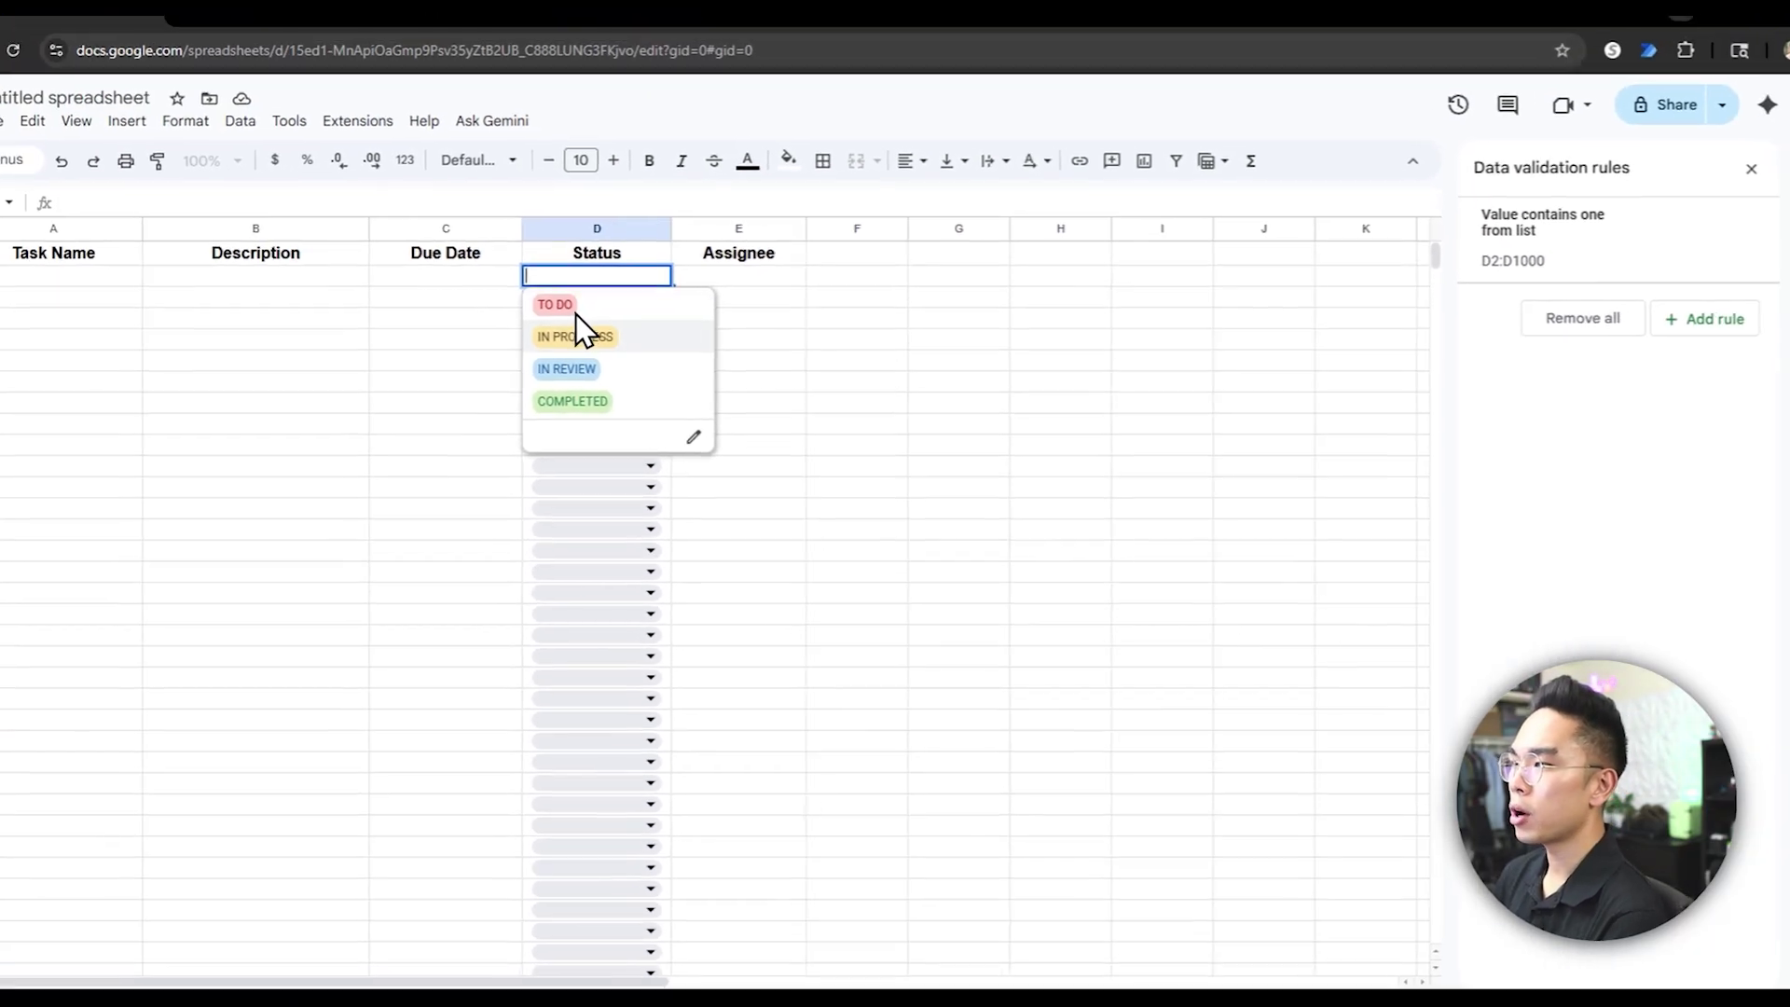
pyautogui.click(835, 416)
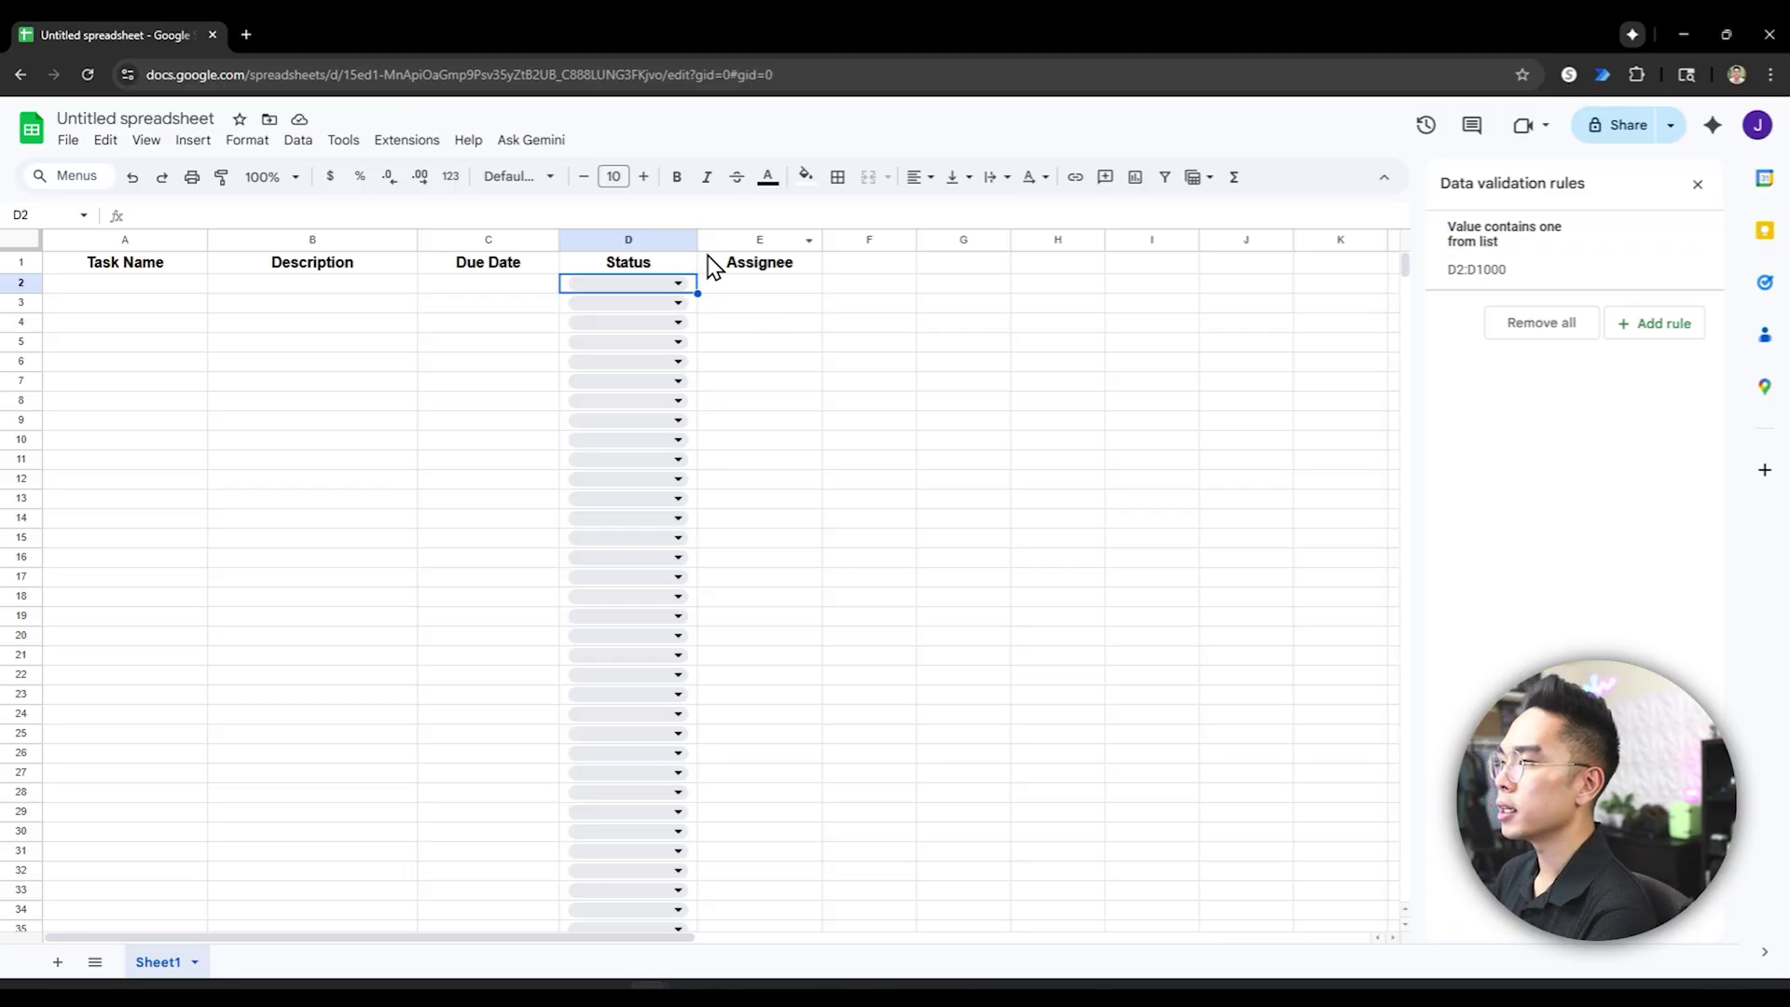
pyautogui.click(713, 282)
# - Enter "Record Video" as the first task name in cell A2
pyautogui.click(186, 284)
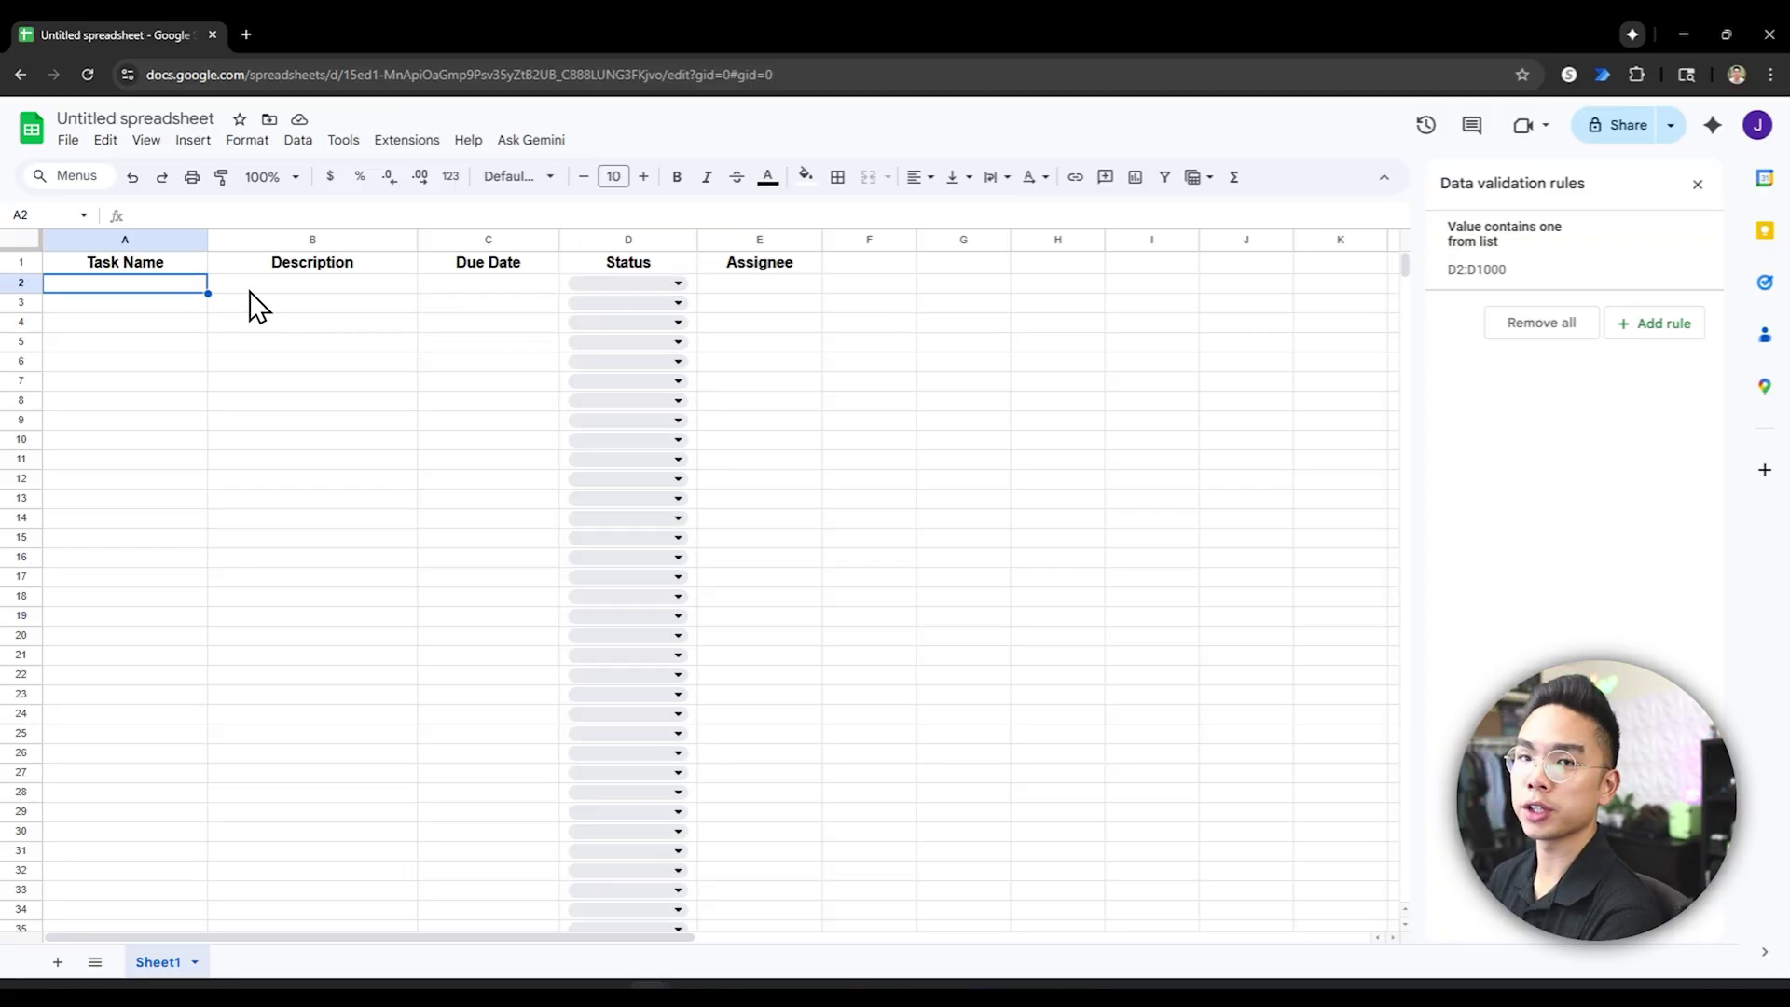
pyautogui.write('Research')
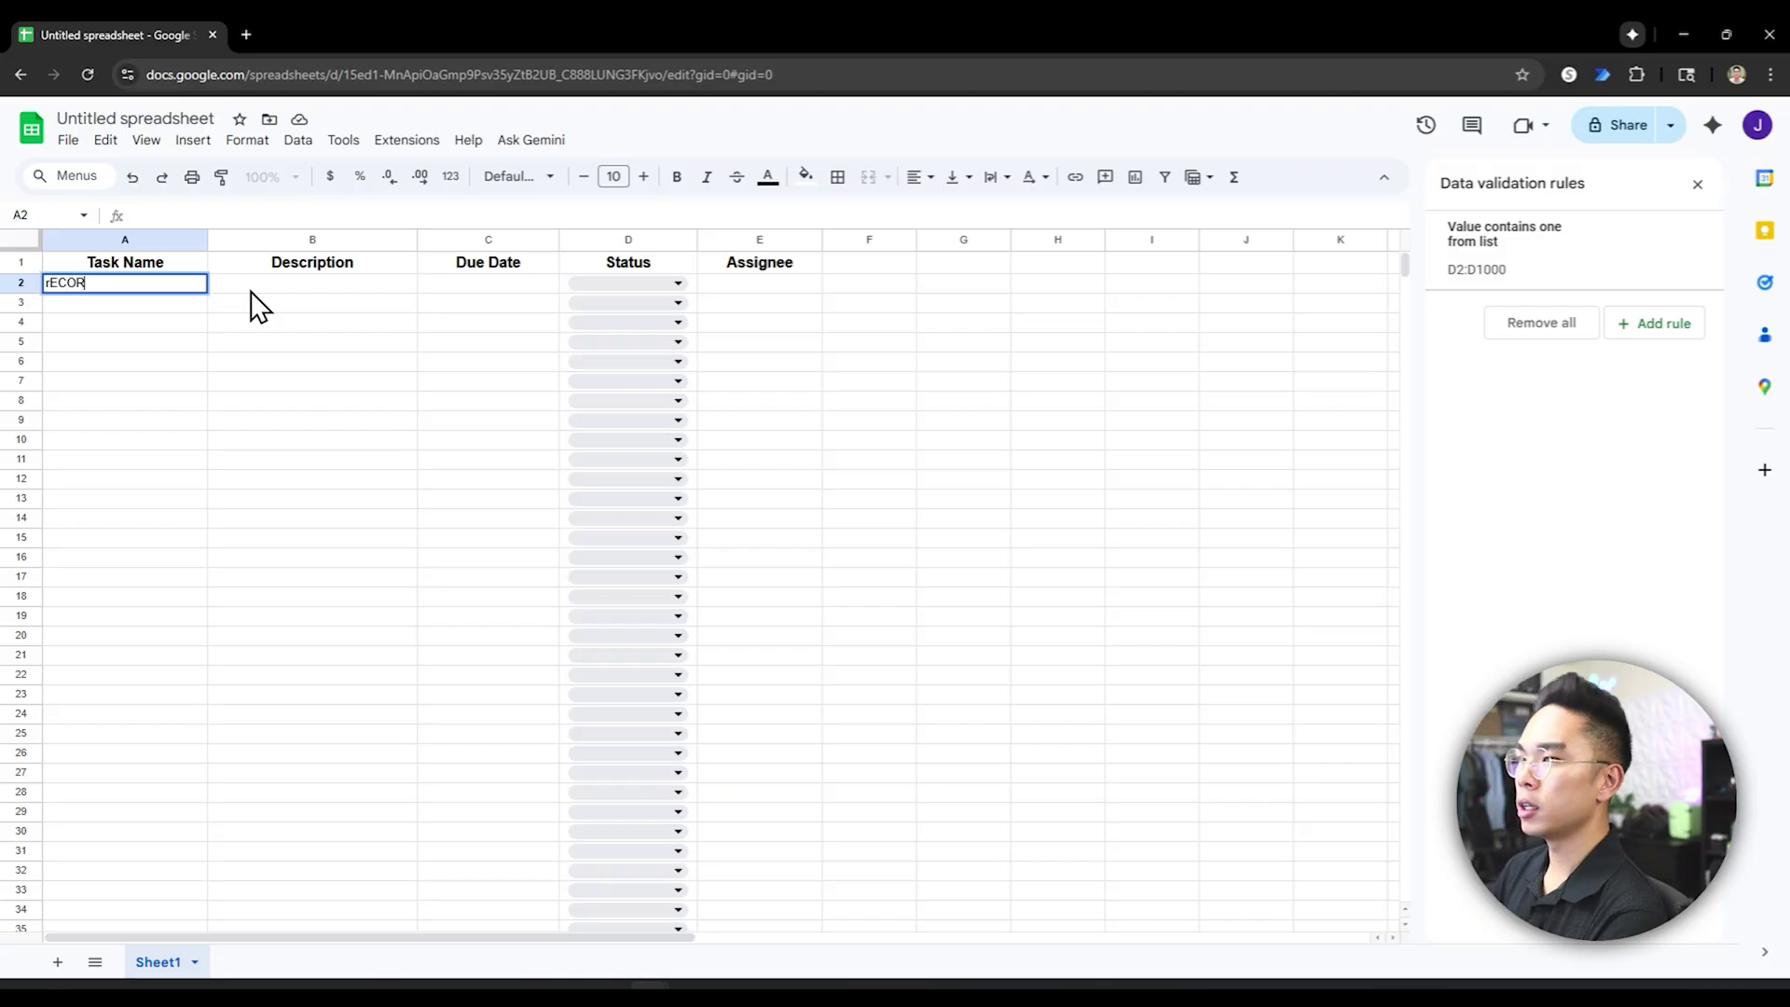
pyautogui.press('BackSpace')
pyautogui.press('BackSpace')
pyautogui.press('BackSpace')
pyautogui.press('BackSpace')
pyautogui.press('BackSpace')
pyautogui.press('BackSpace')
pyautogui.press('BackSpace')
pyautogui.press('BackSpace')
pyautogui.write('Record Video')
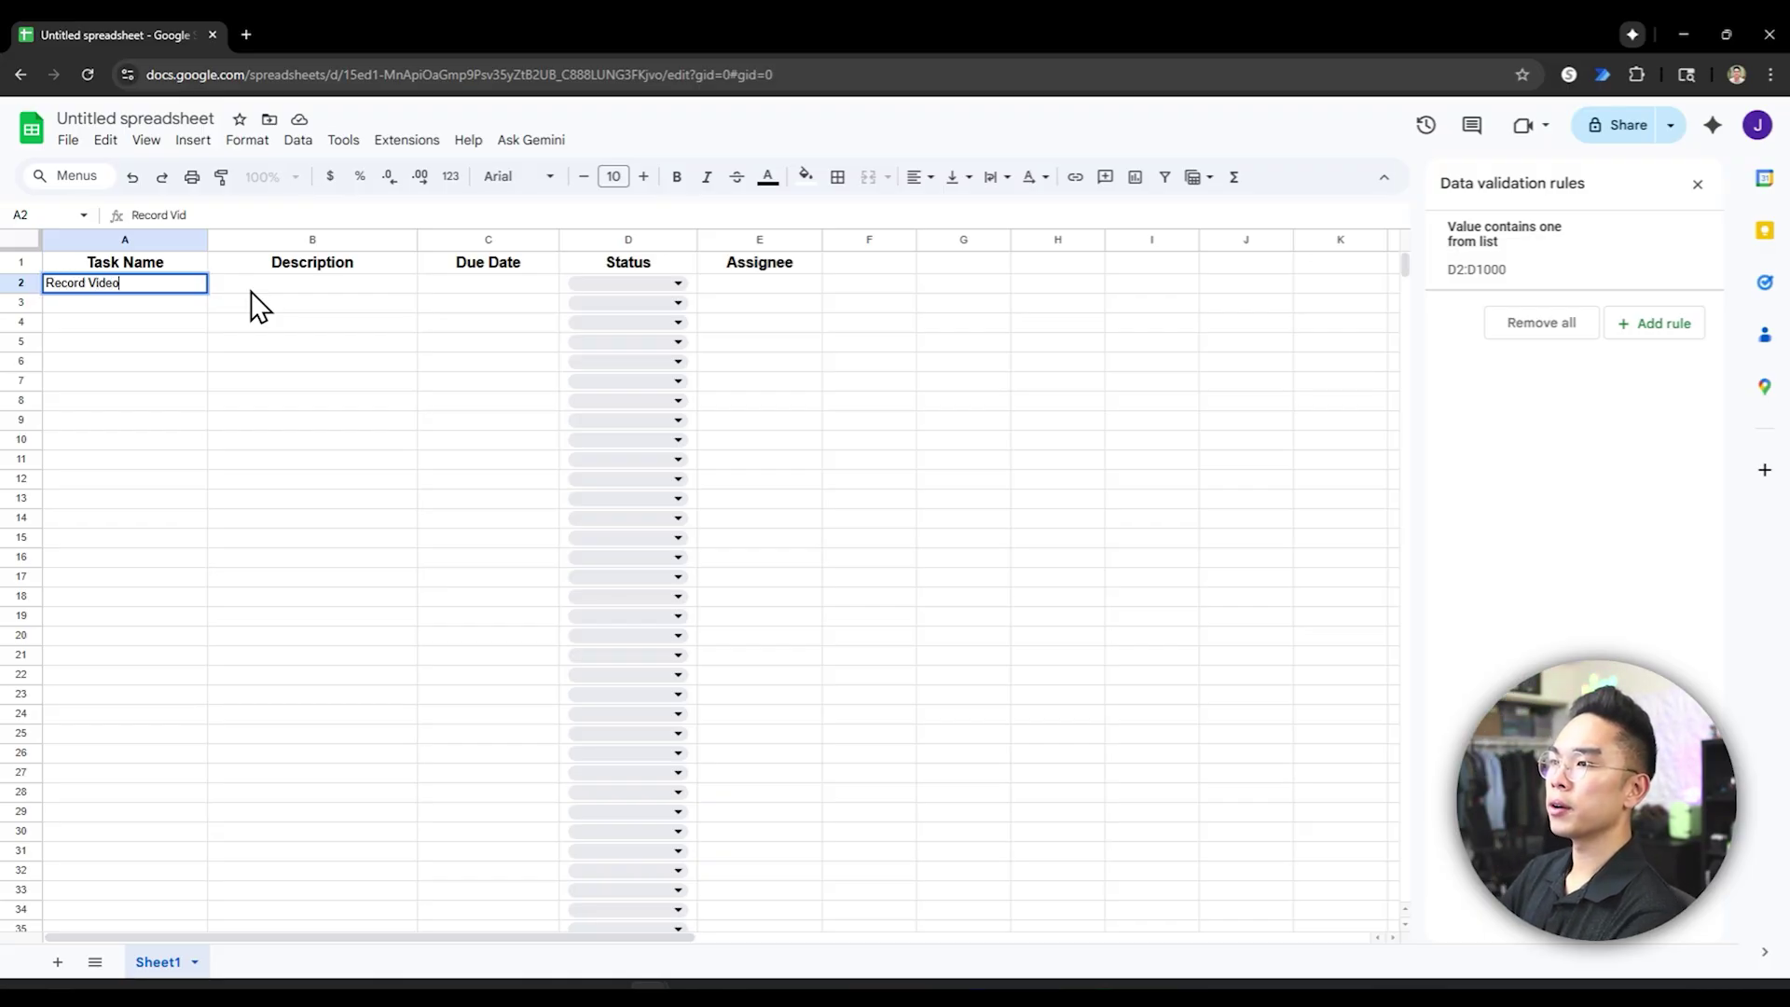
pyautogui.press('Tab')
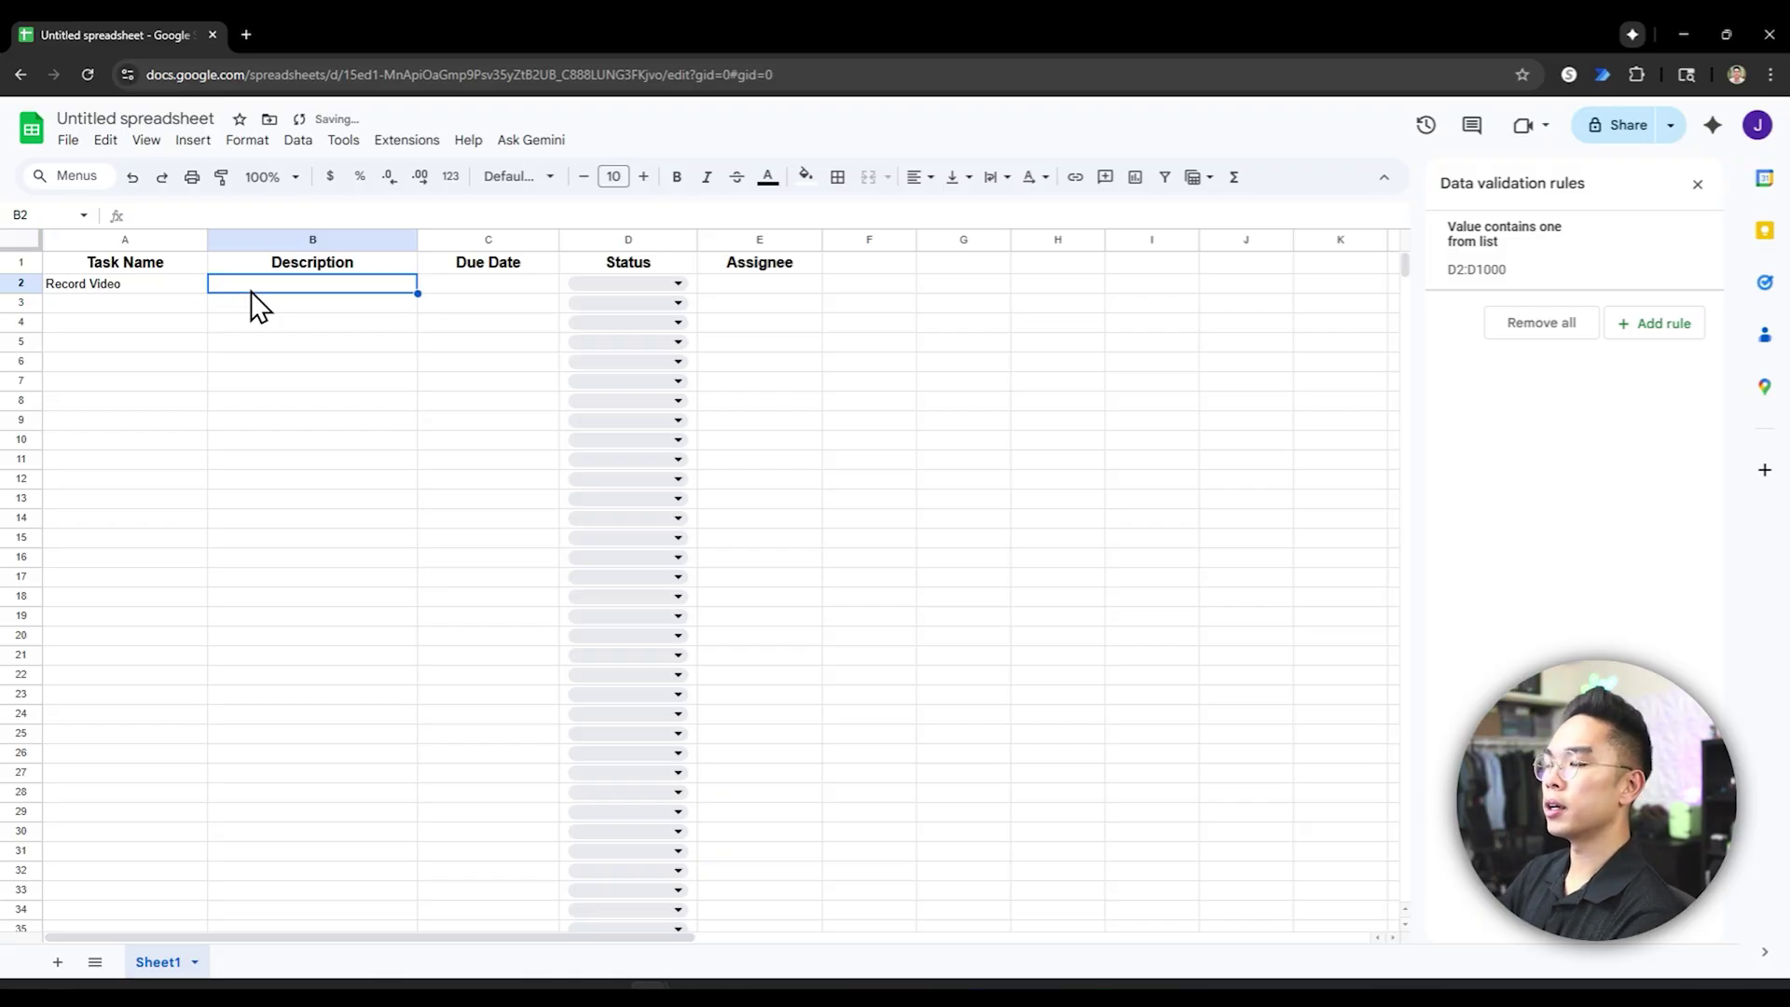
# - Enter the description "Record a video on how to make a task management board" and the due date 11/3/2025 for the Record Video task
pyautogui.write('Record a vid')
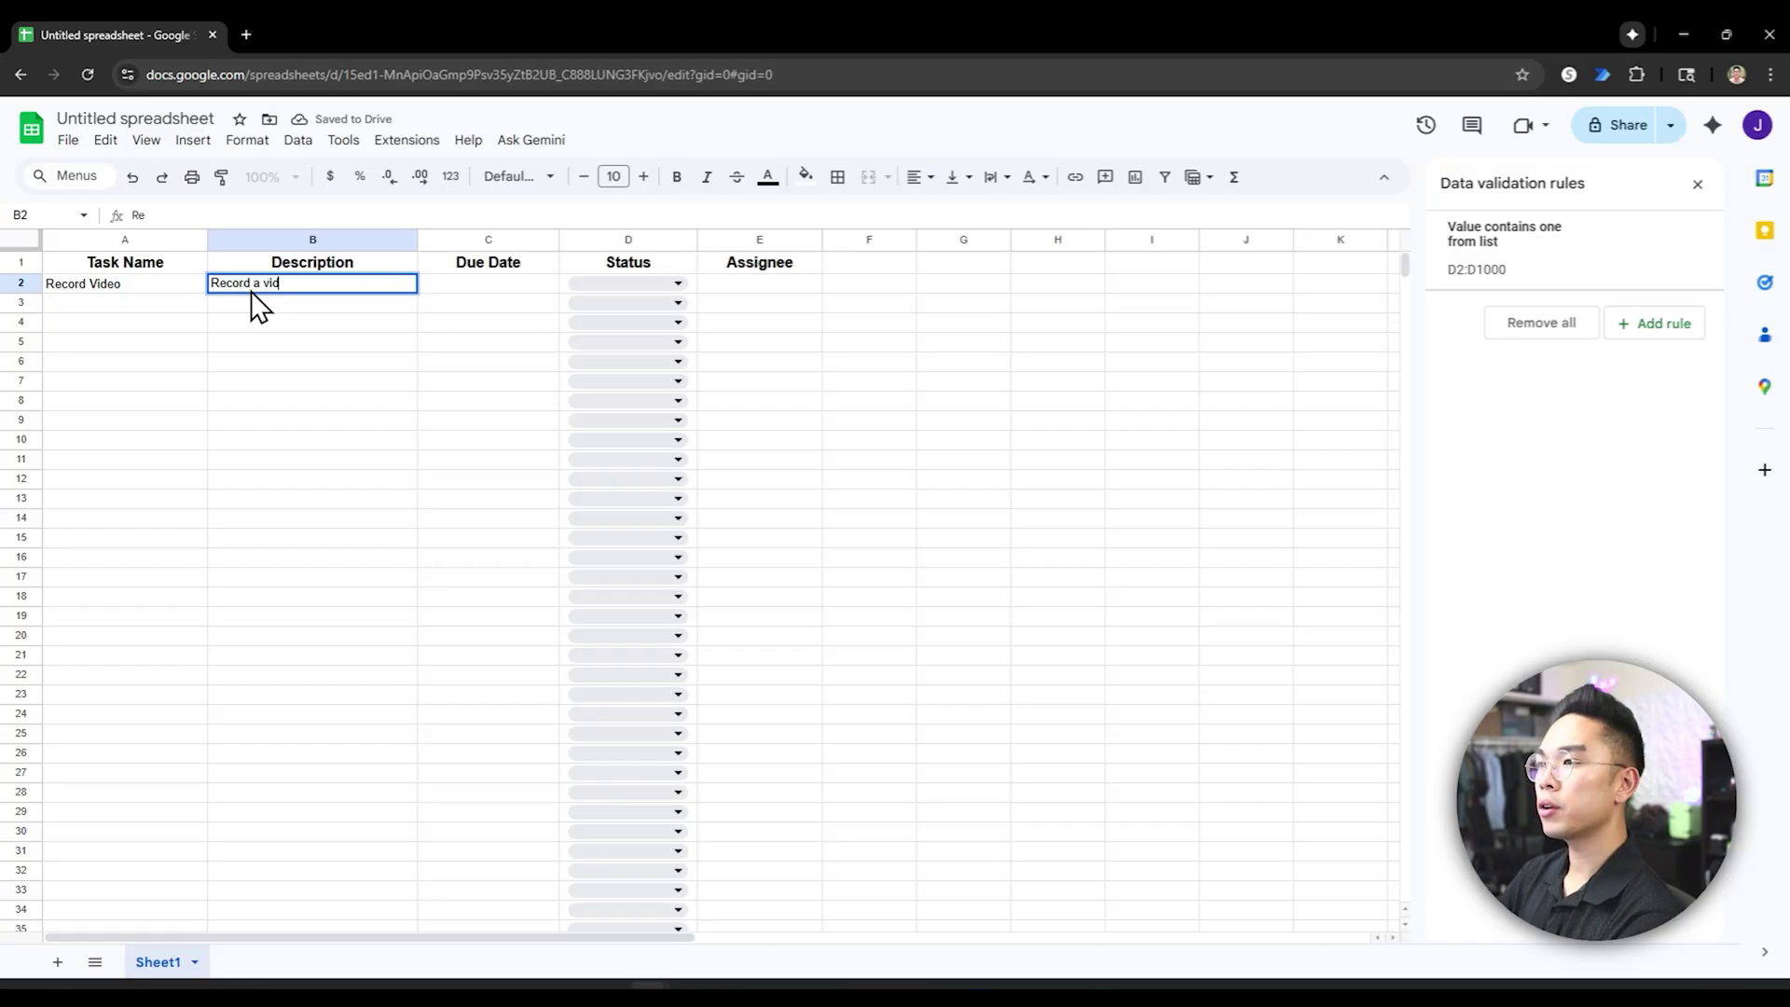
pyautogui.write('eo on how to make a task management board')
pyautogui.press('Return')
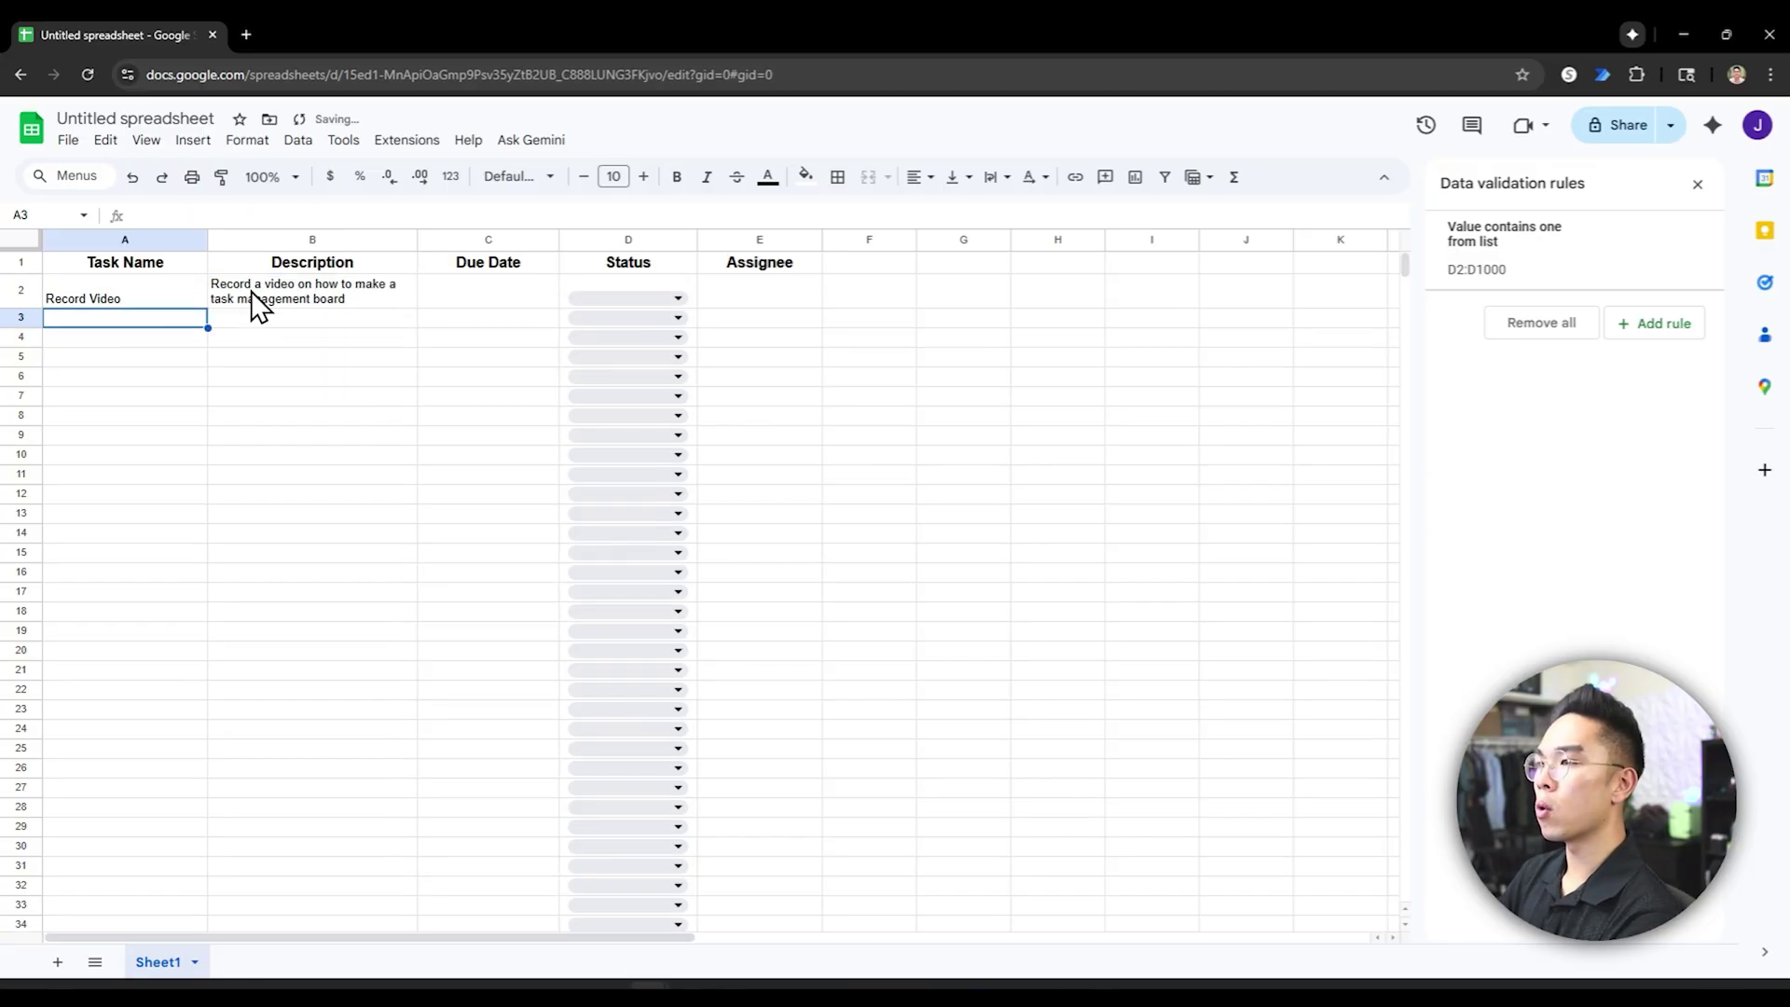
pyautogui.press('Up')
pyautogui.press('Right')
pyautogui.press('Right')
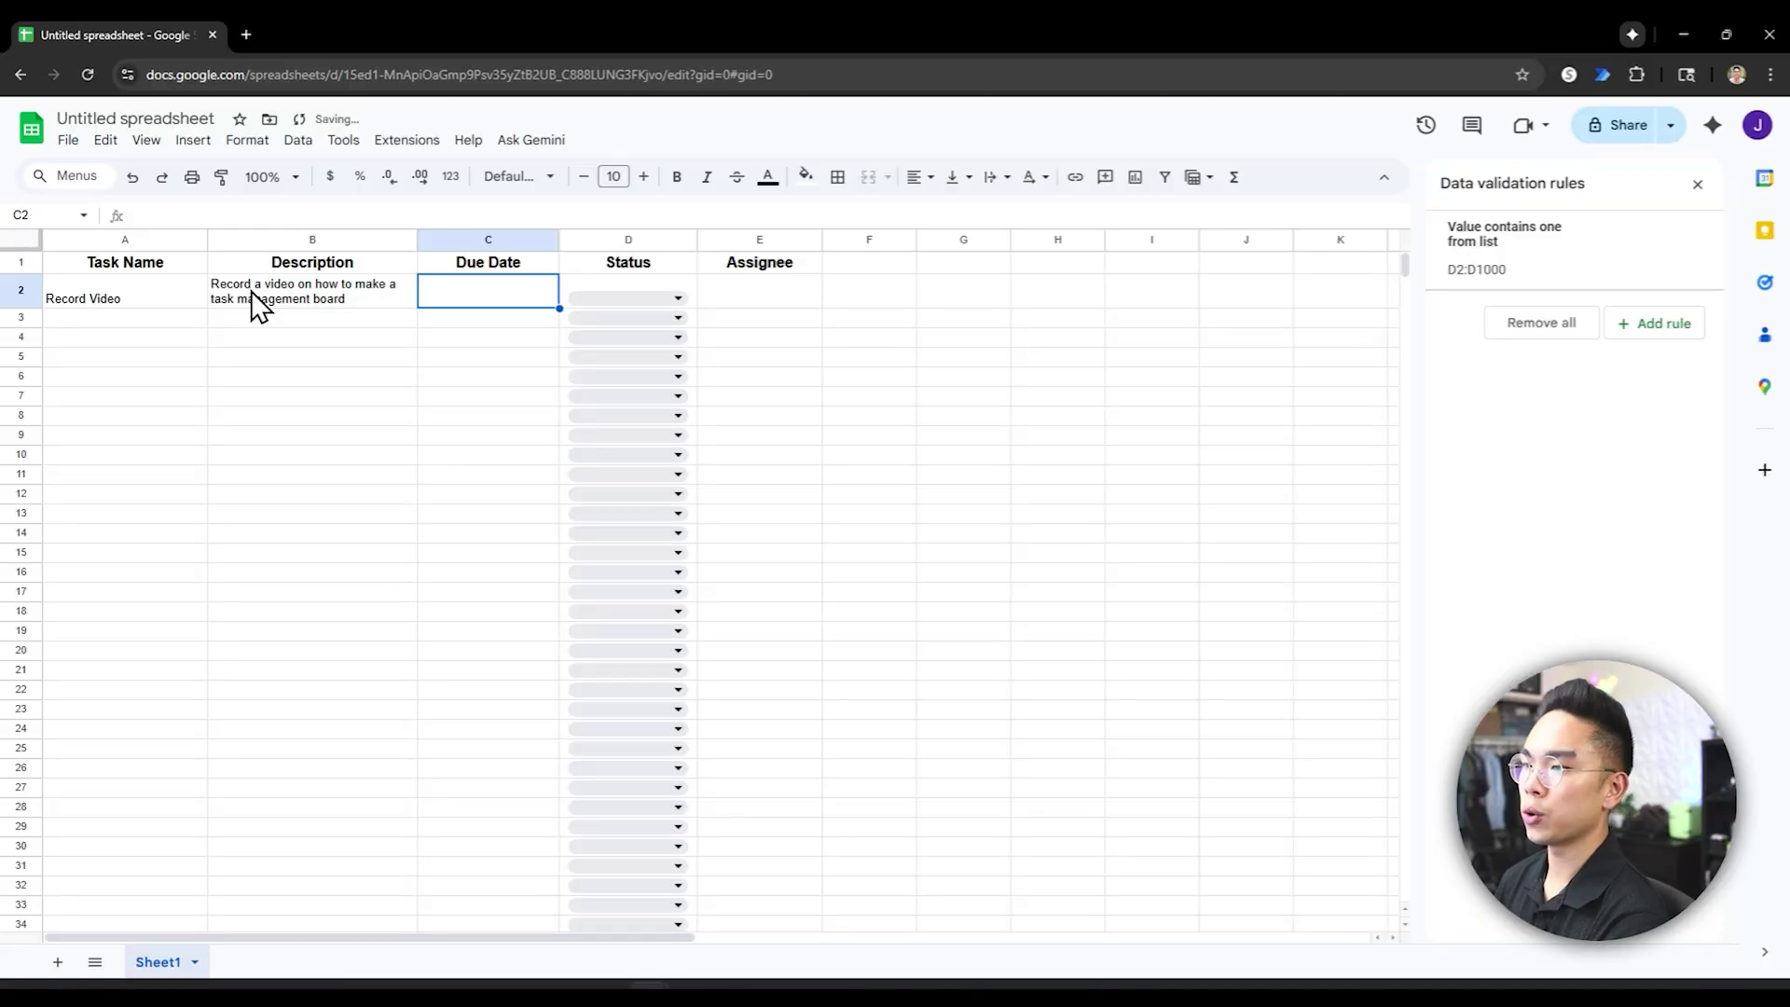
pyautogui.write('11/3/2025')
pyautogui.press('Return')
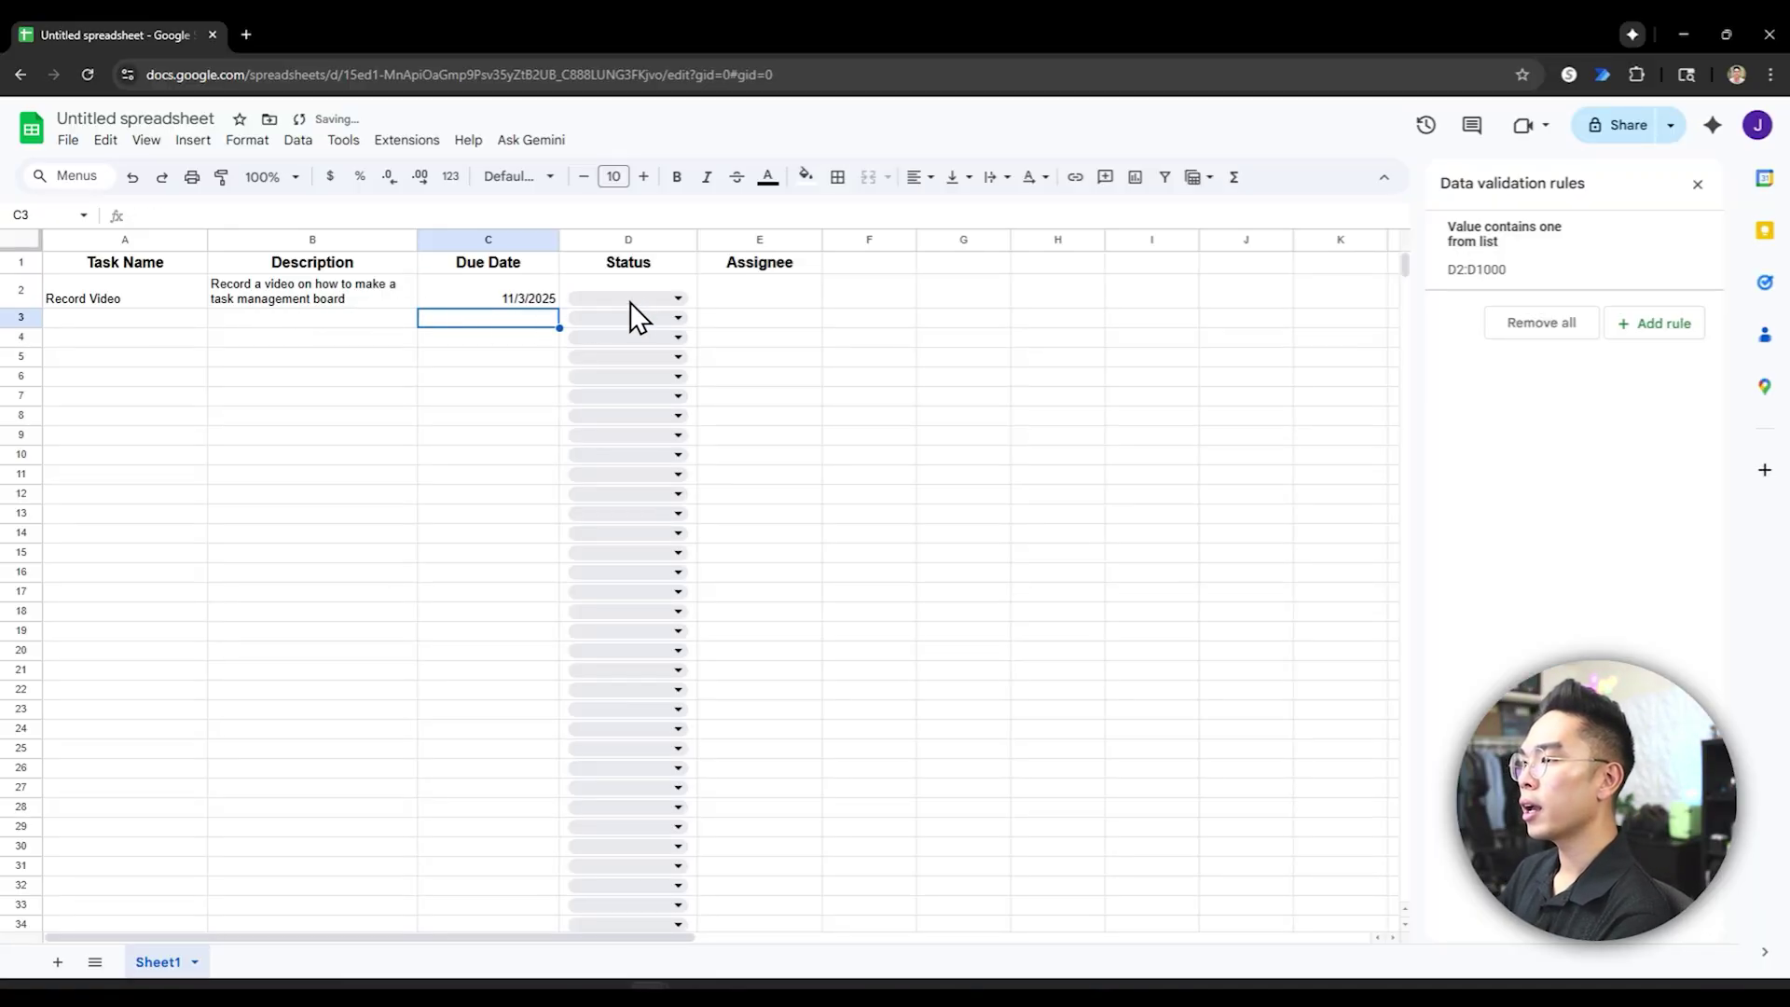
# - Set the Record Video task's status to TO DO and enter the assignee's first name in cell E2
pyautogui.click(659, 299)
pyautogui.click(663, 324)
pyautogui.press('Tab')
pyautogui.write('Jeremy')
pyautogui.press('Return')
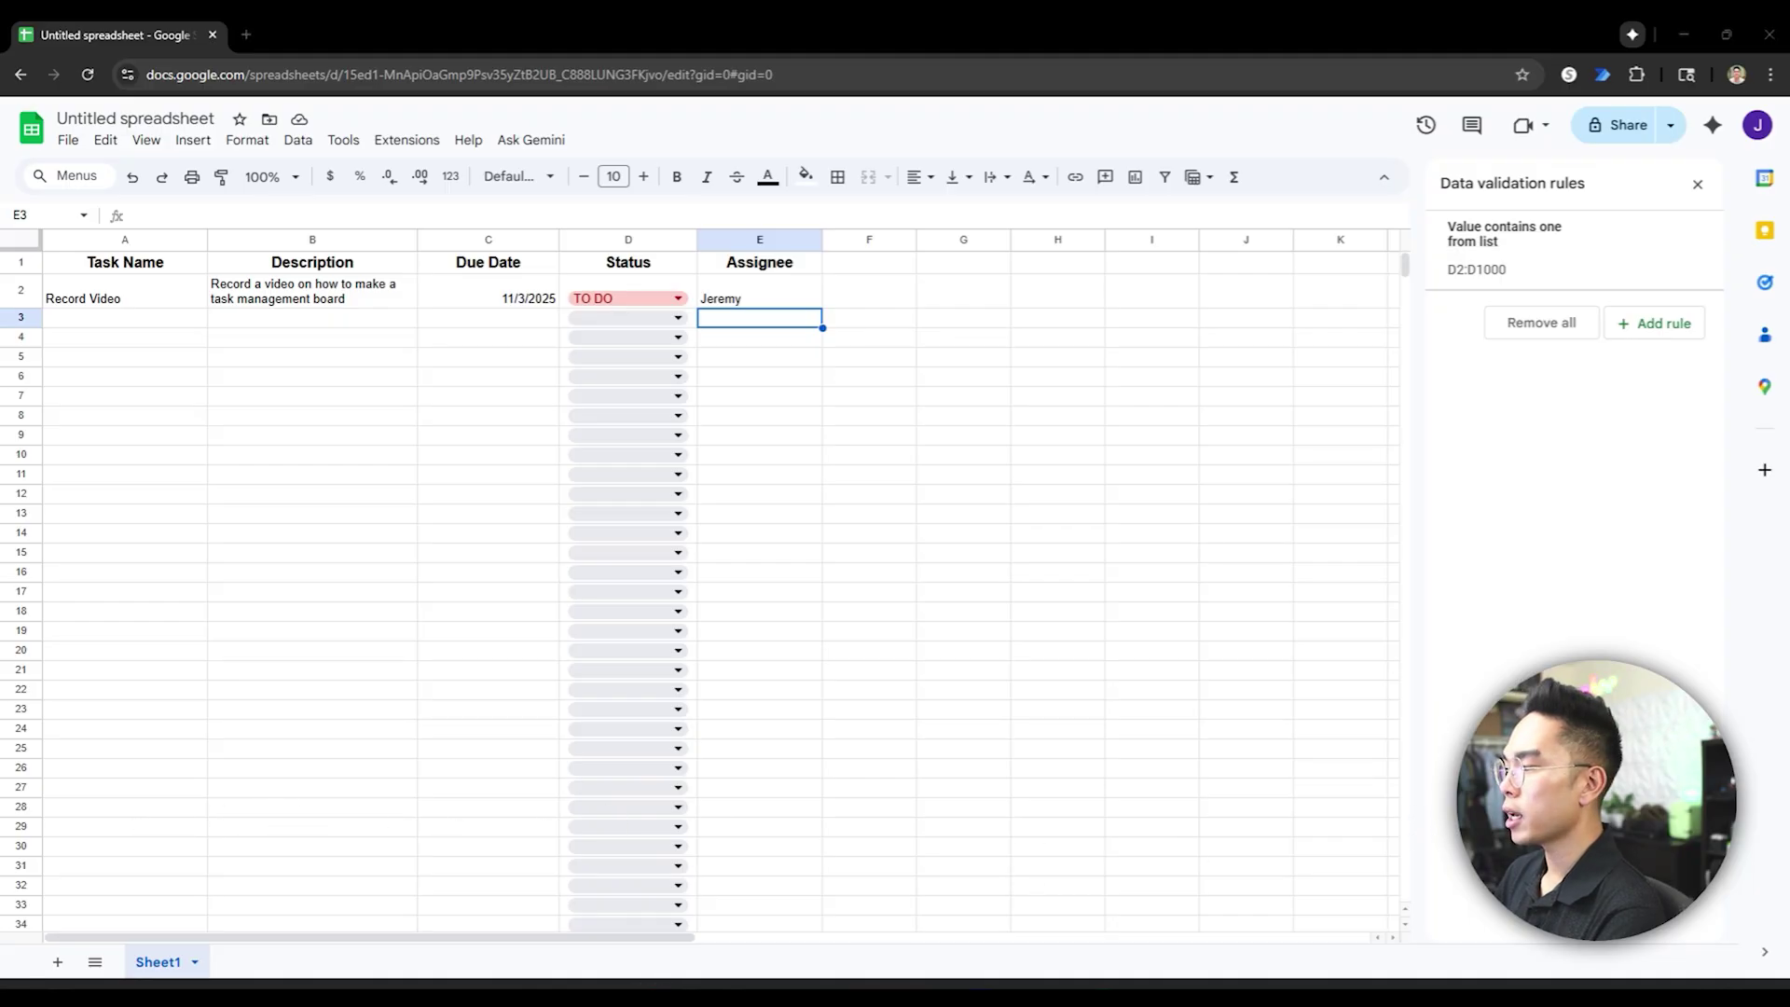
# - Rename the sheet holding the task list from its default name to Tasks
pyautogui.rightClick(160, 962)
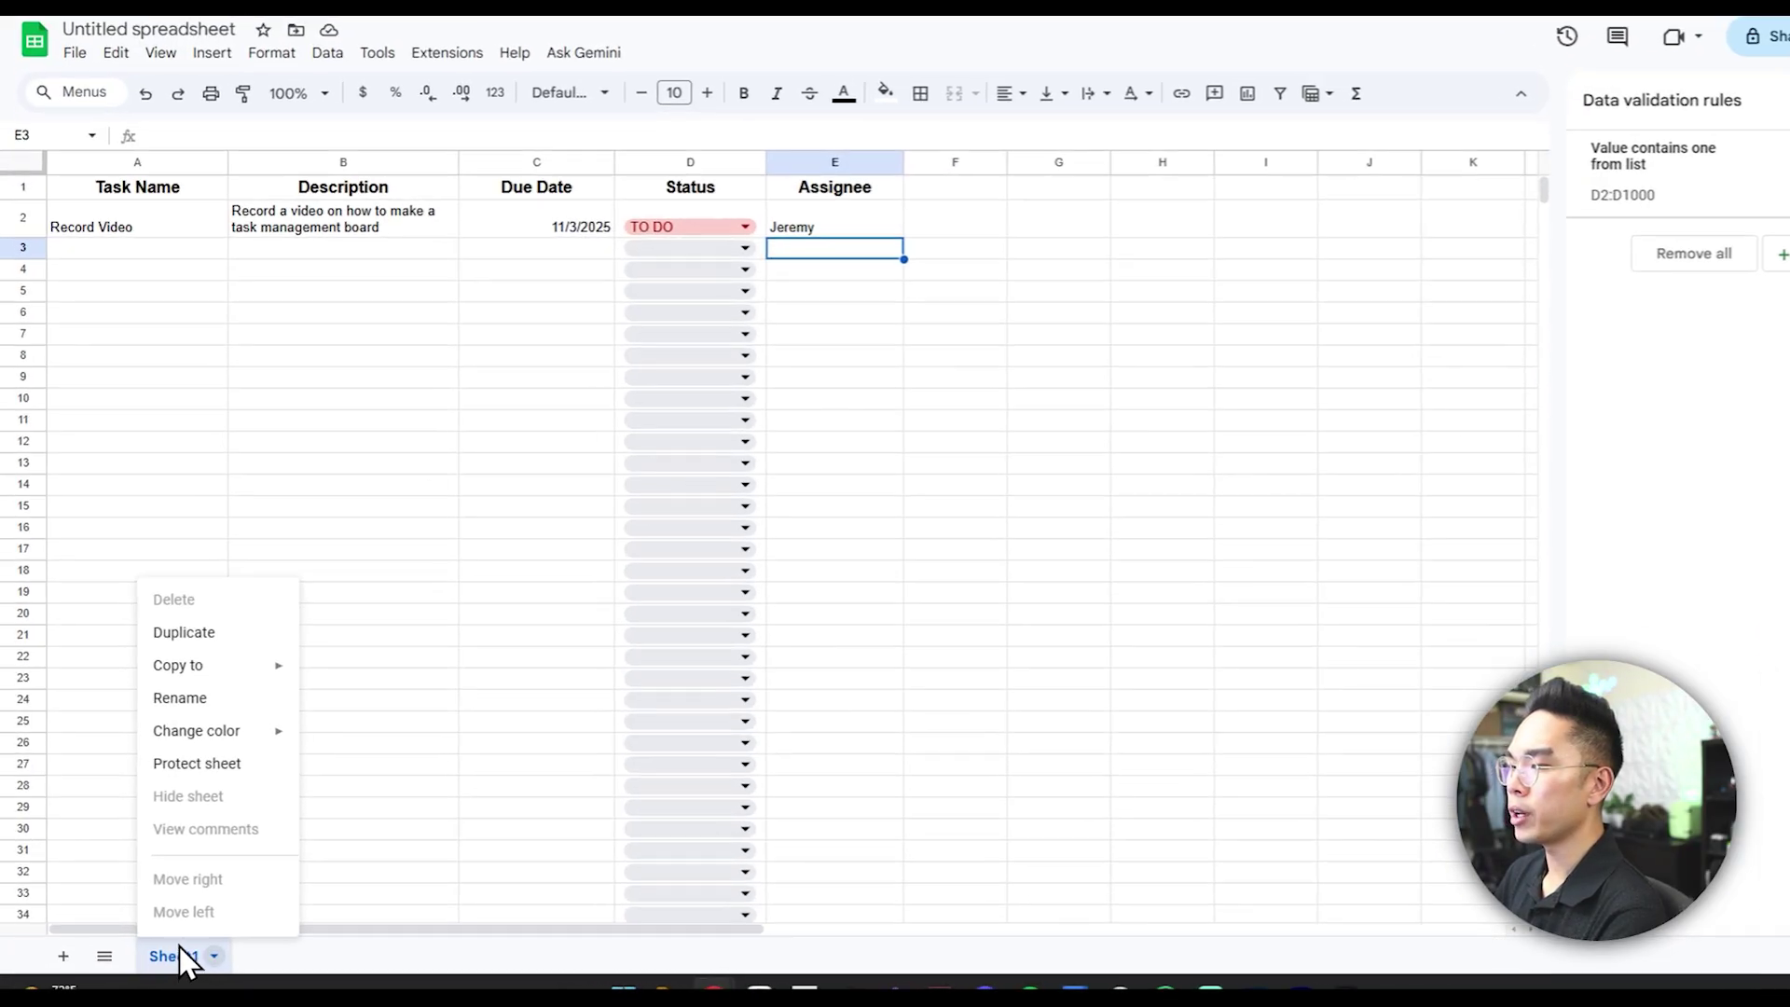
pyautogui.click(158, 732)
pyautogui.write('Tasks')
pyautogui.press('Return')
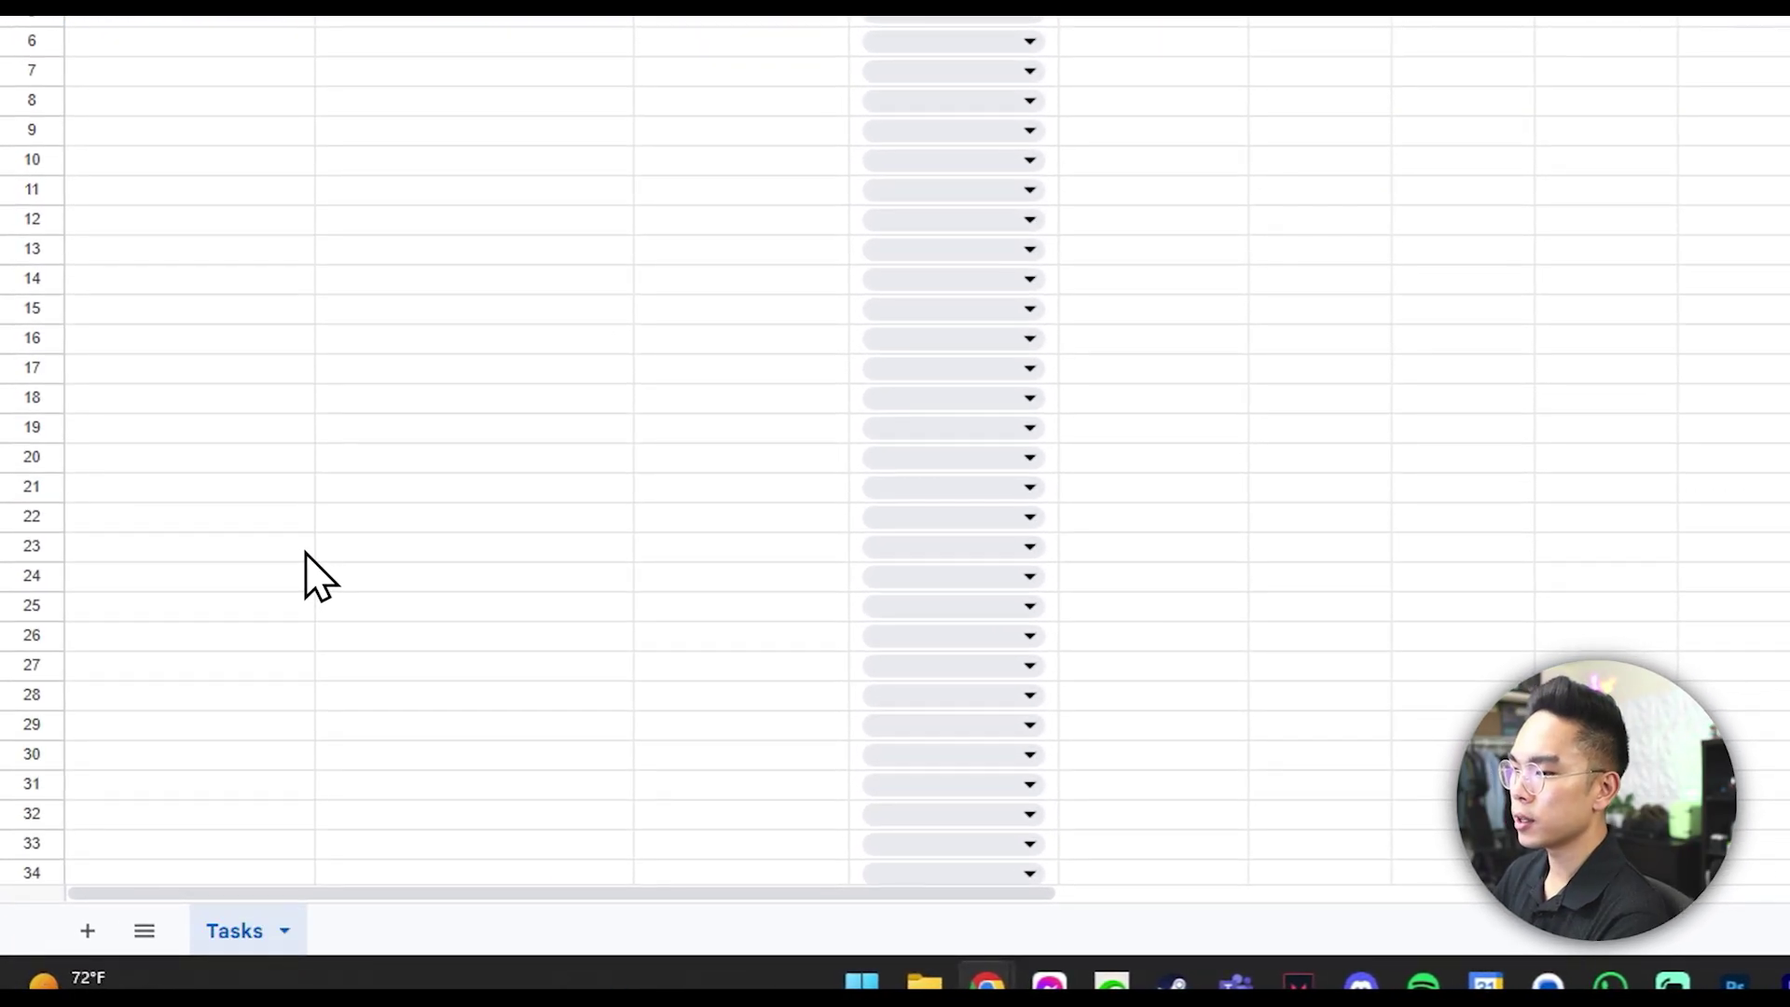
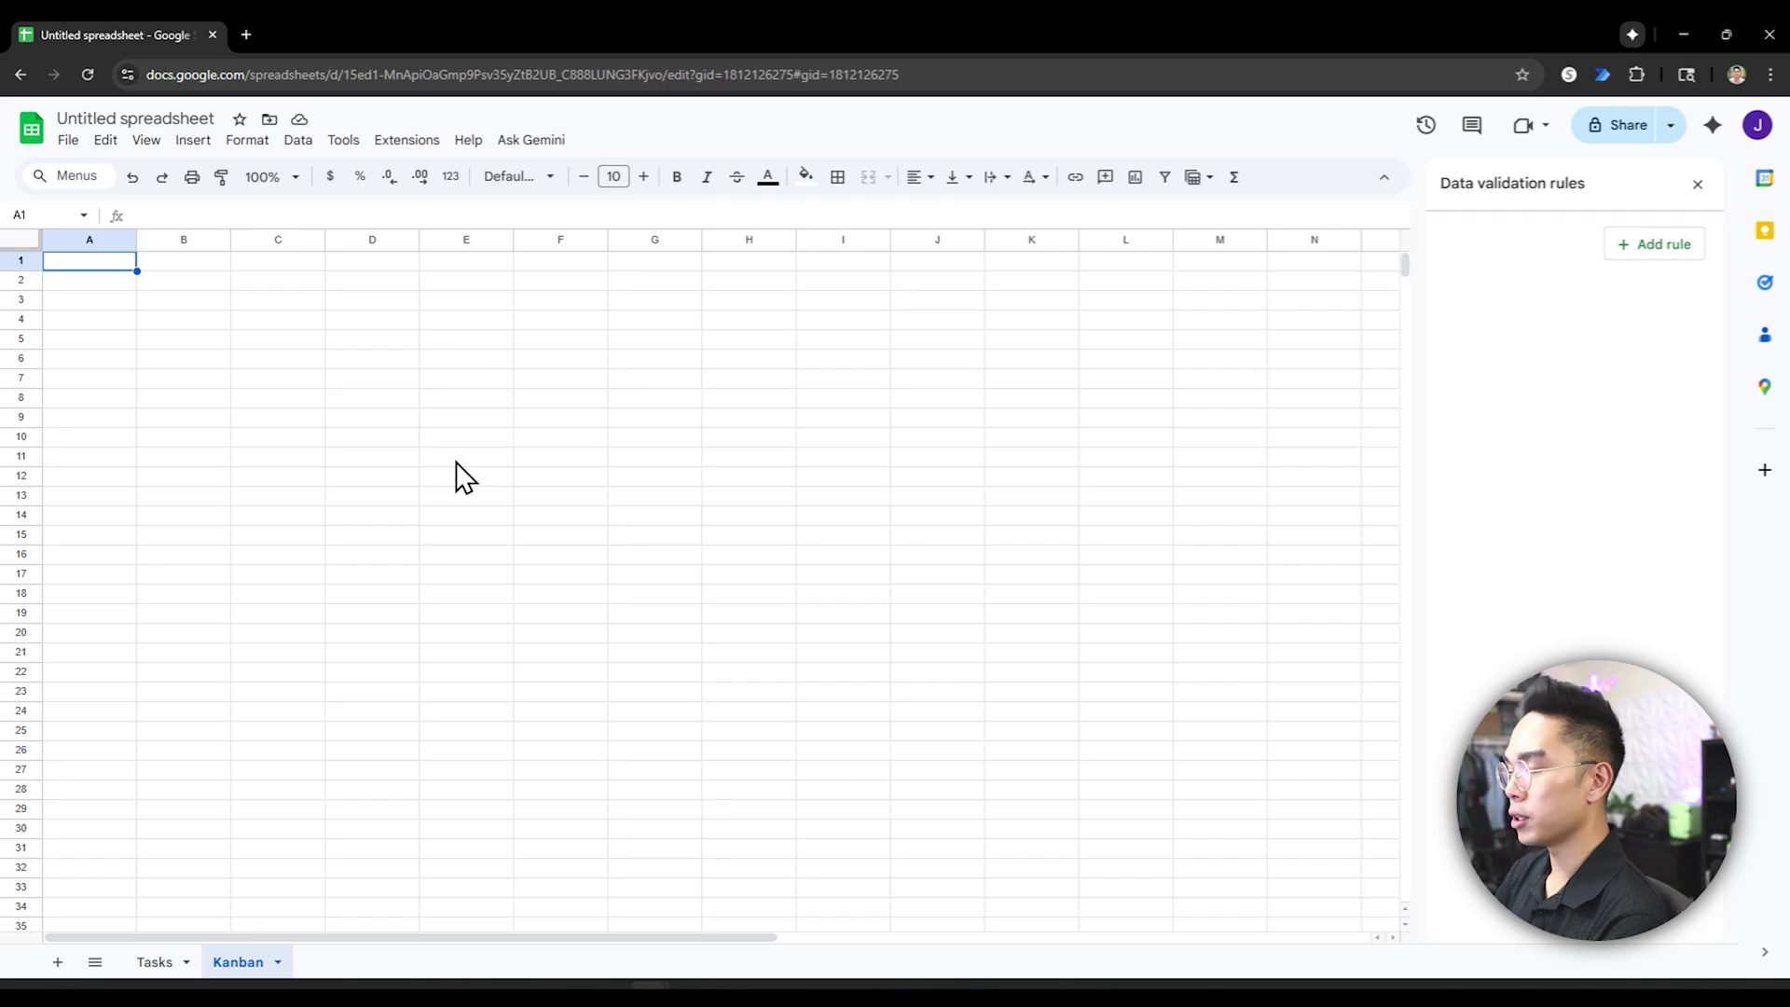
# - Enter the headers TO DO, IN PROGRESS, IN REVIEW and COMPLETED in cells A1 to D1 of the Kanban sheet
pyautogui.write('TO DO')
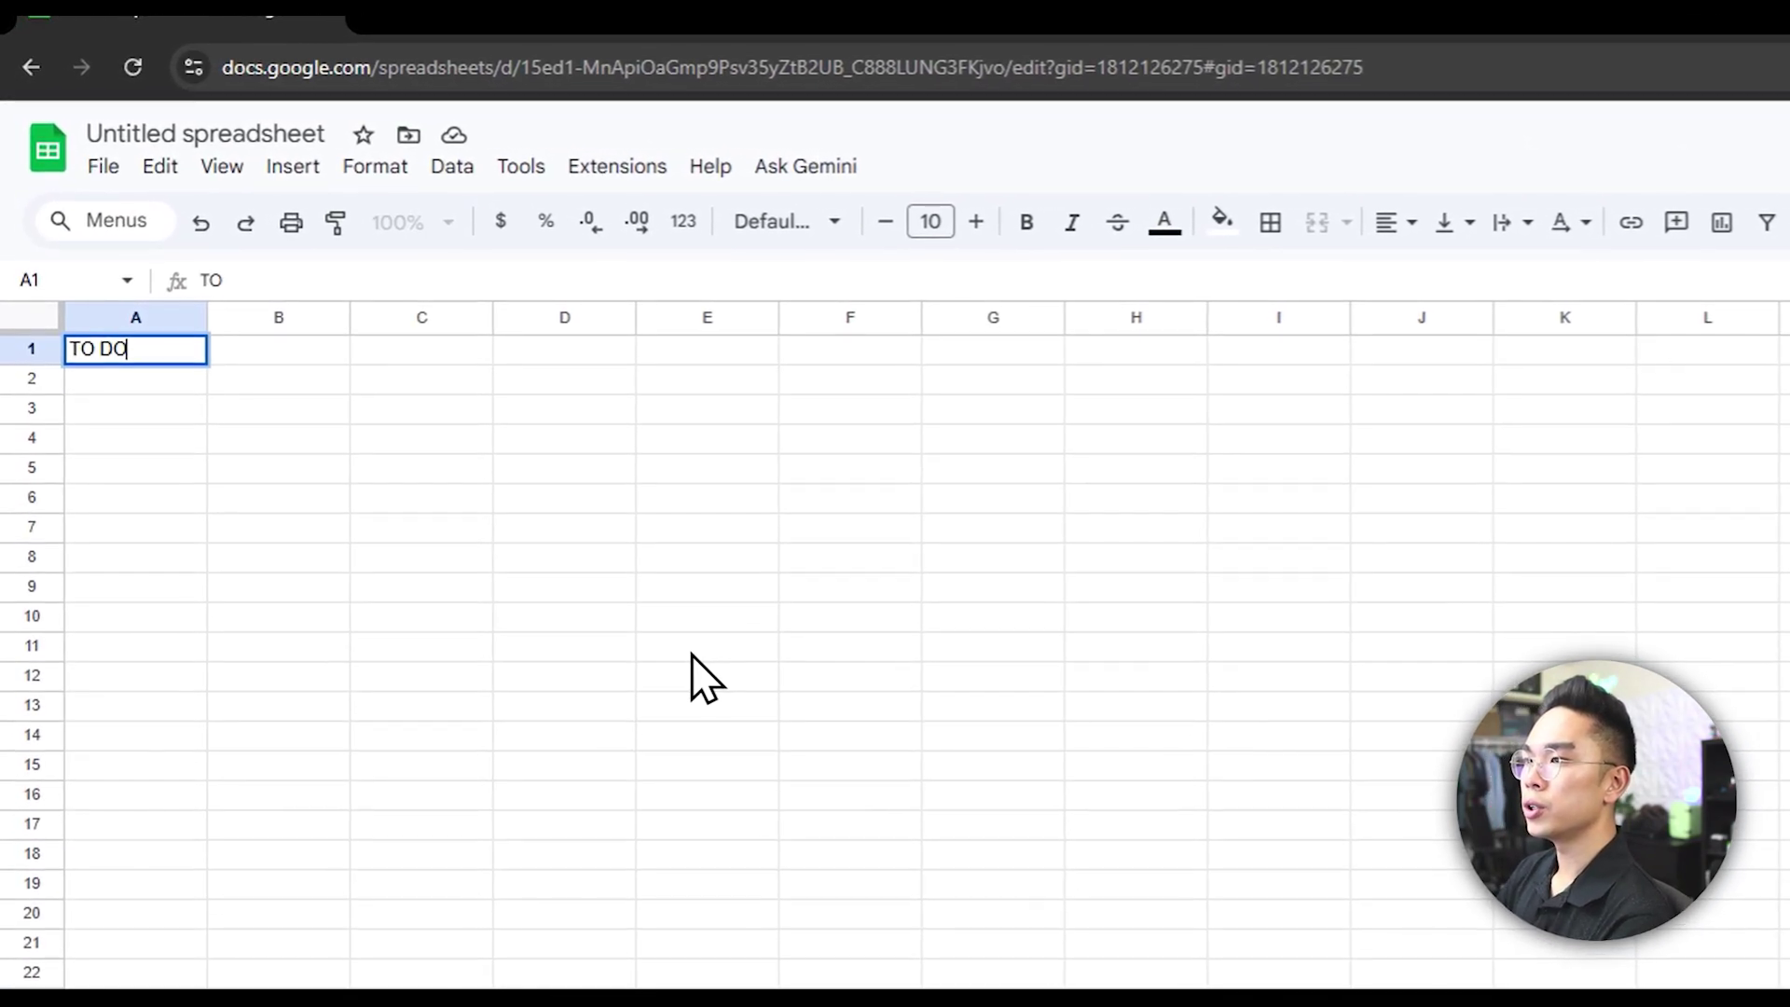
pyautogui.press('Tab')
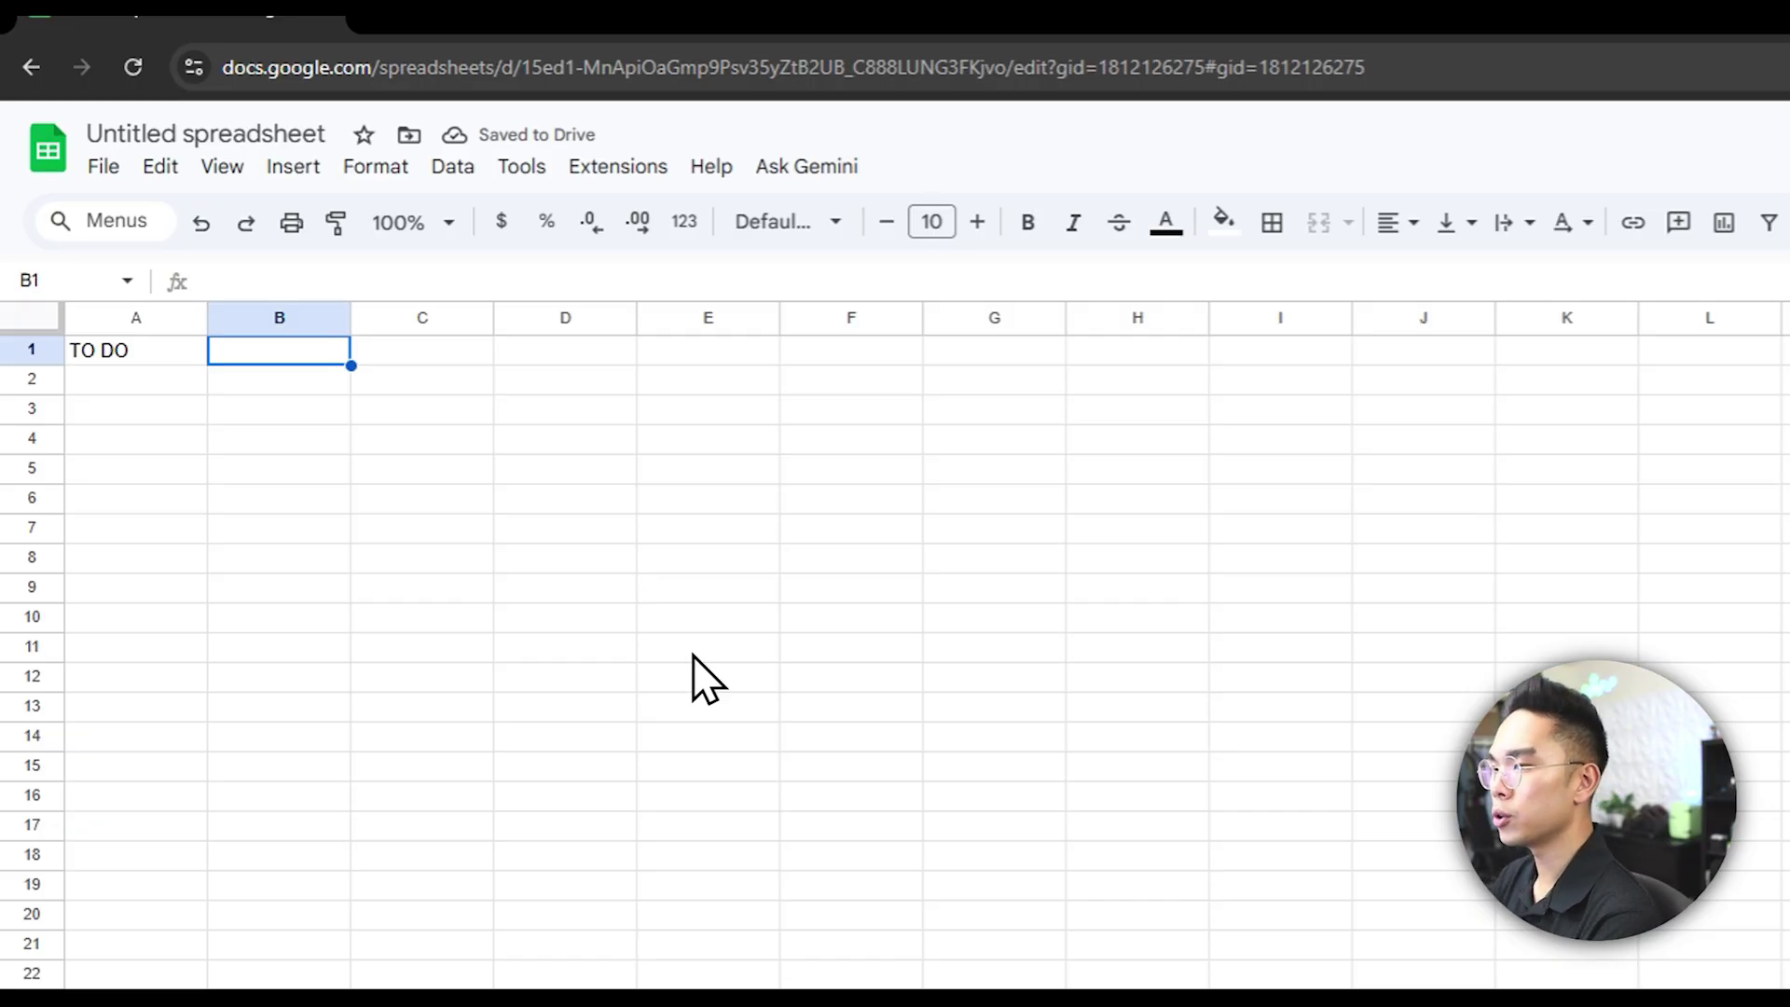
pyautogui.write('IN PROGRESS')
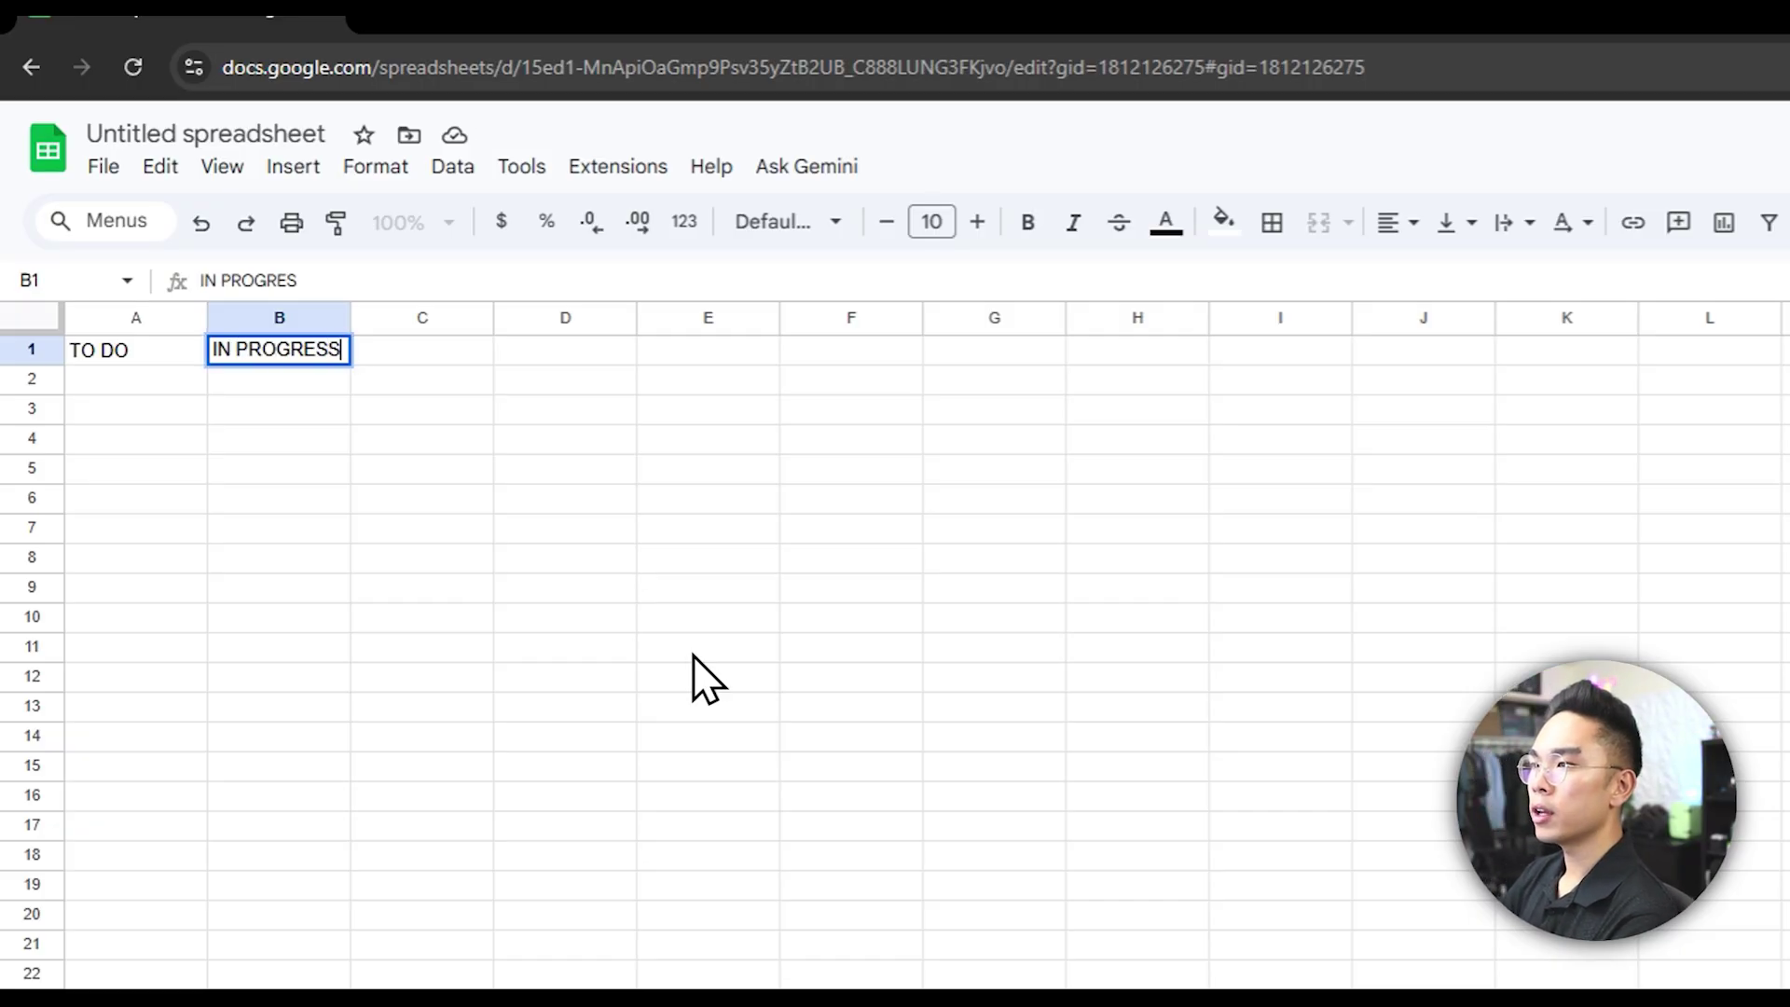
pyautogui.press('Tab')
pyautogui.write('IN REVIEW')
pyautogui.press('Tab')
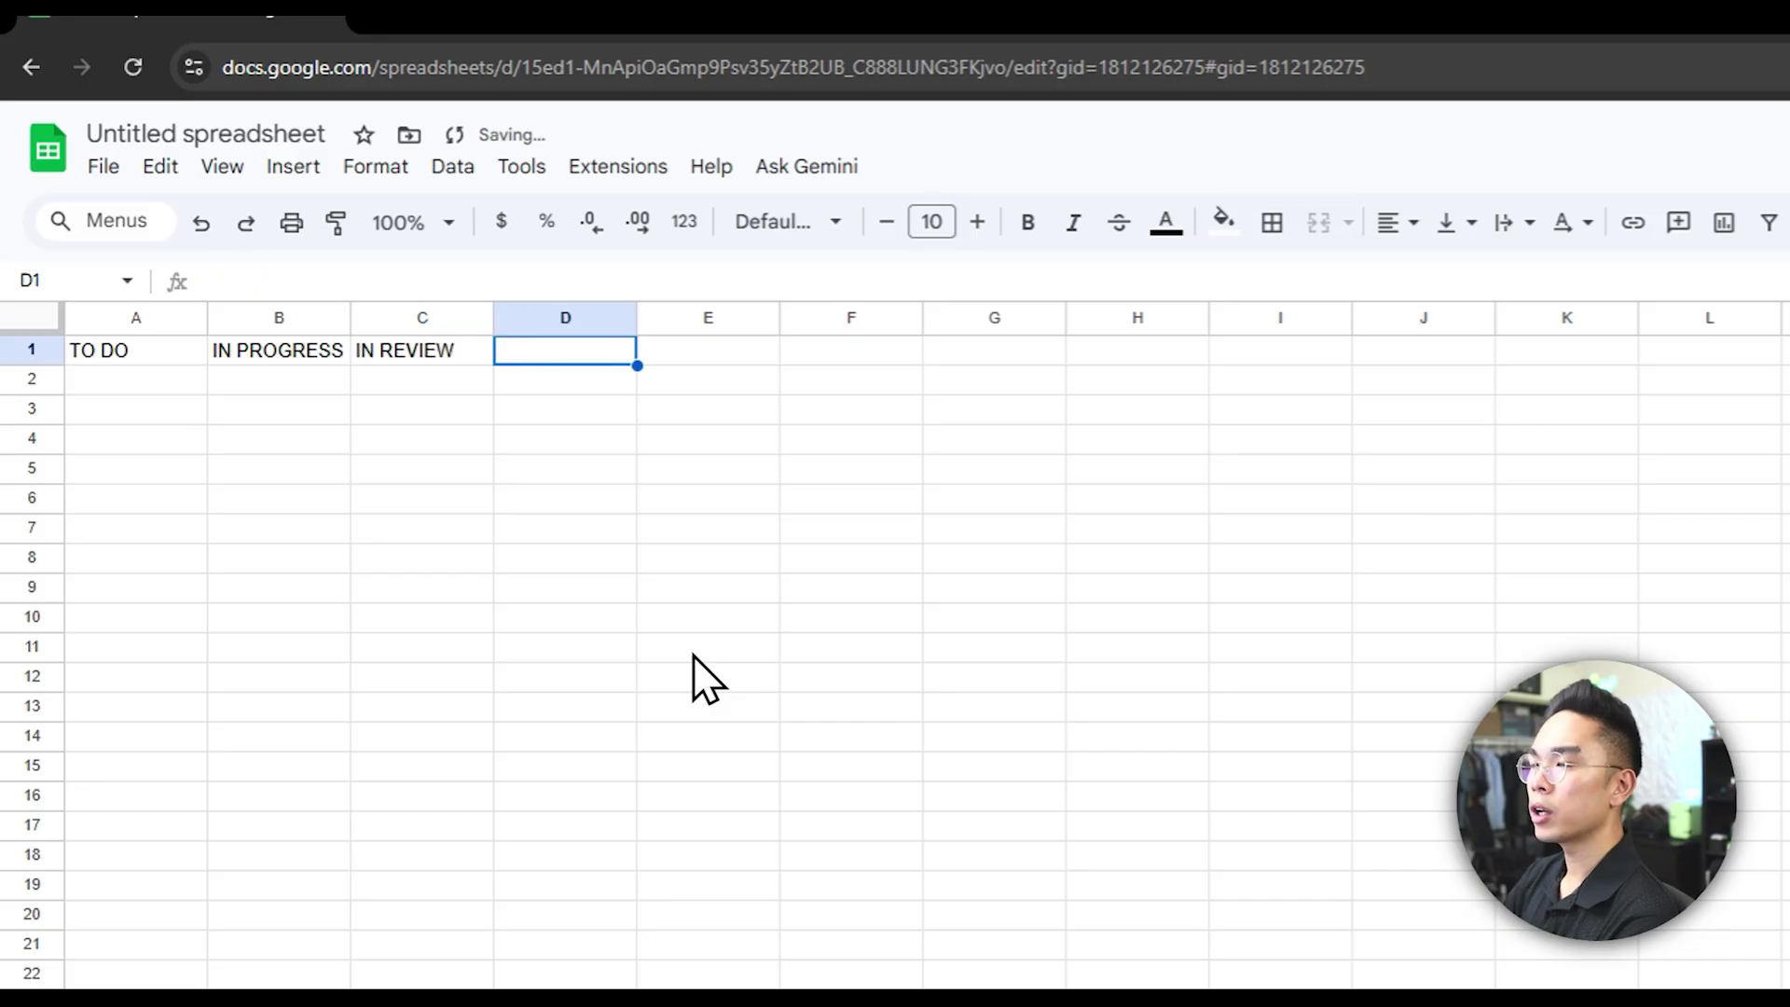
pyautogui.write('COMPLETED')
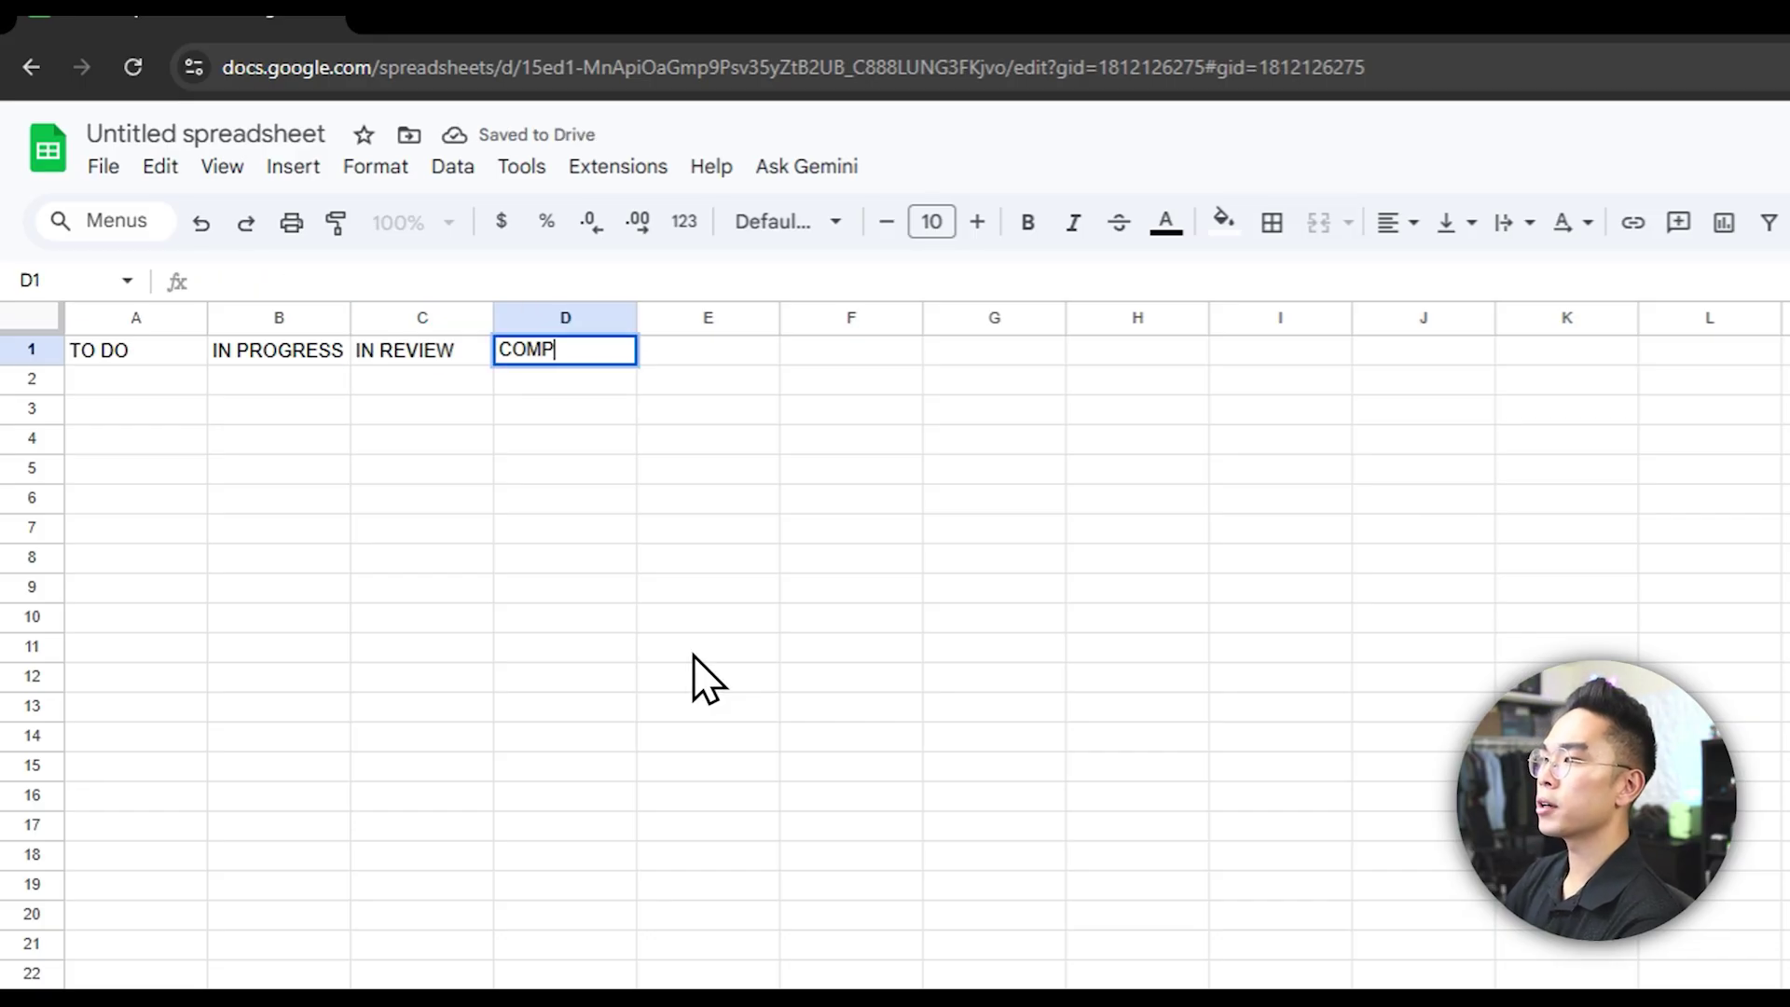
pyautogui.press('Return')
# - Widen columns A through D equally and make their text bold and centred
pyautogui.moveTo(121, 314); pyautogui.dragTo(440, 299)
pyautogui.moveTo(203, 315); pyautogui.dragTo(397, 318)
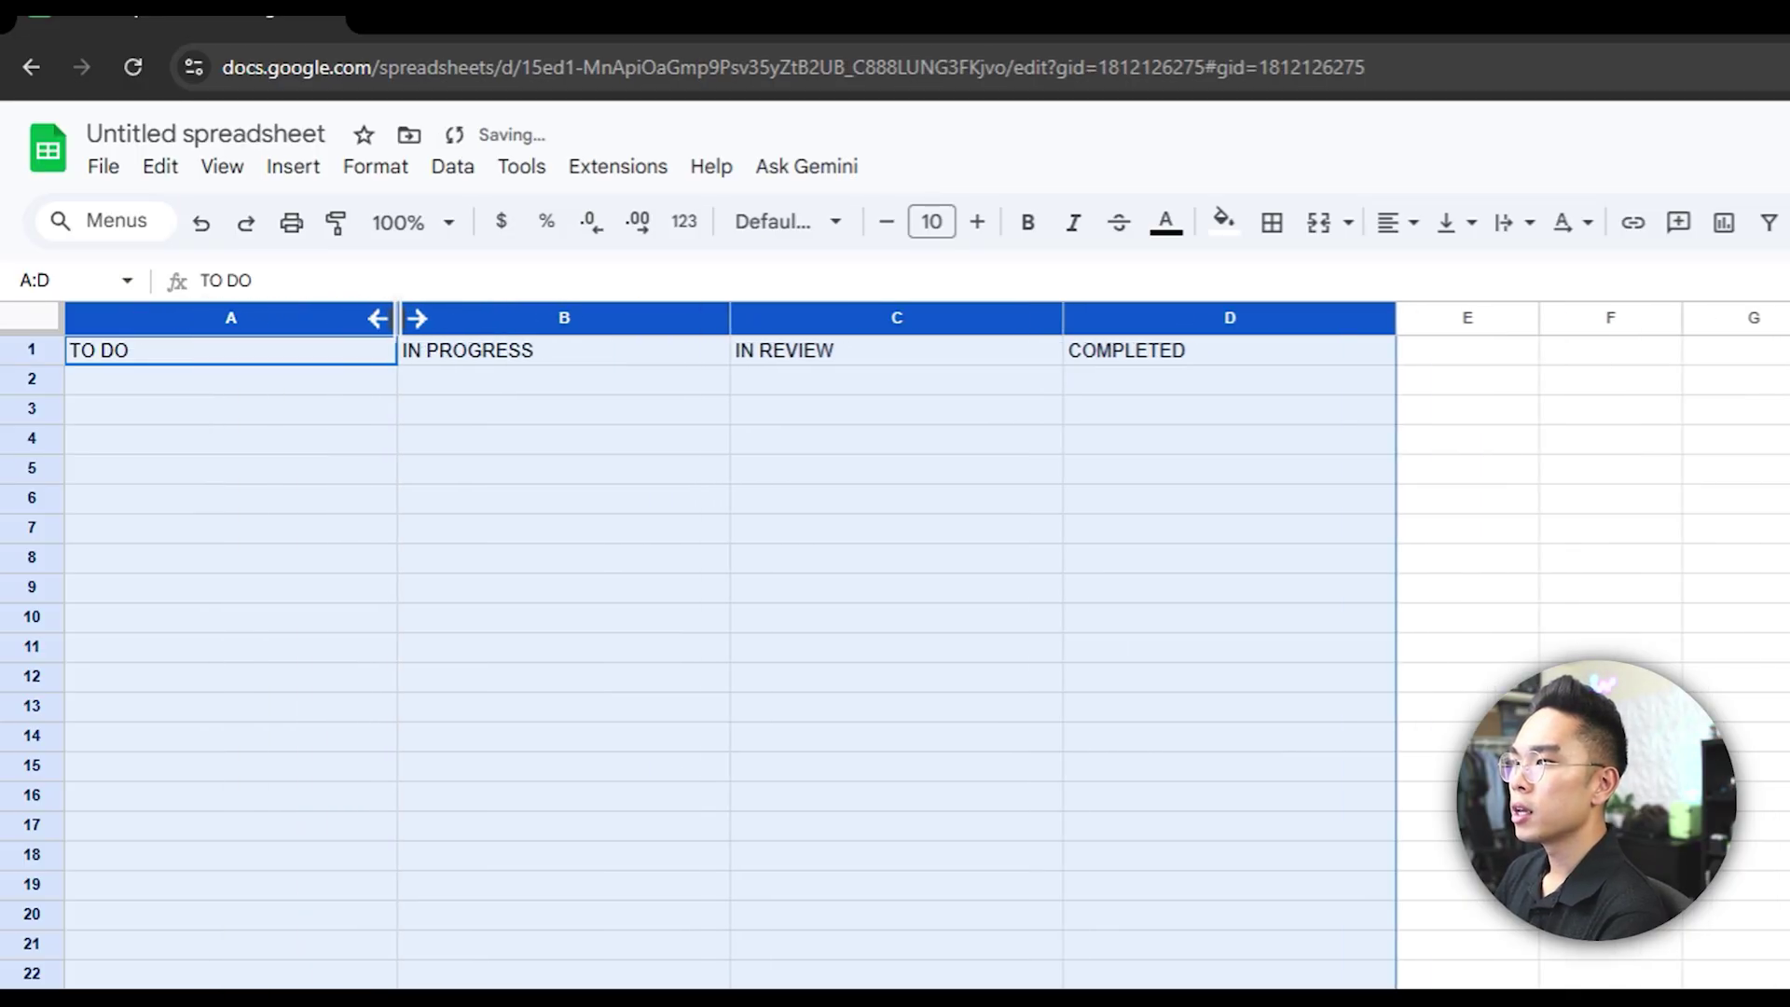
pyautogui.click(1028, 222)
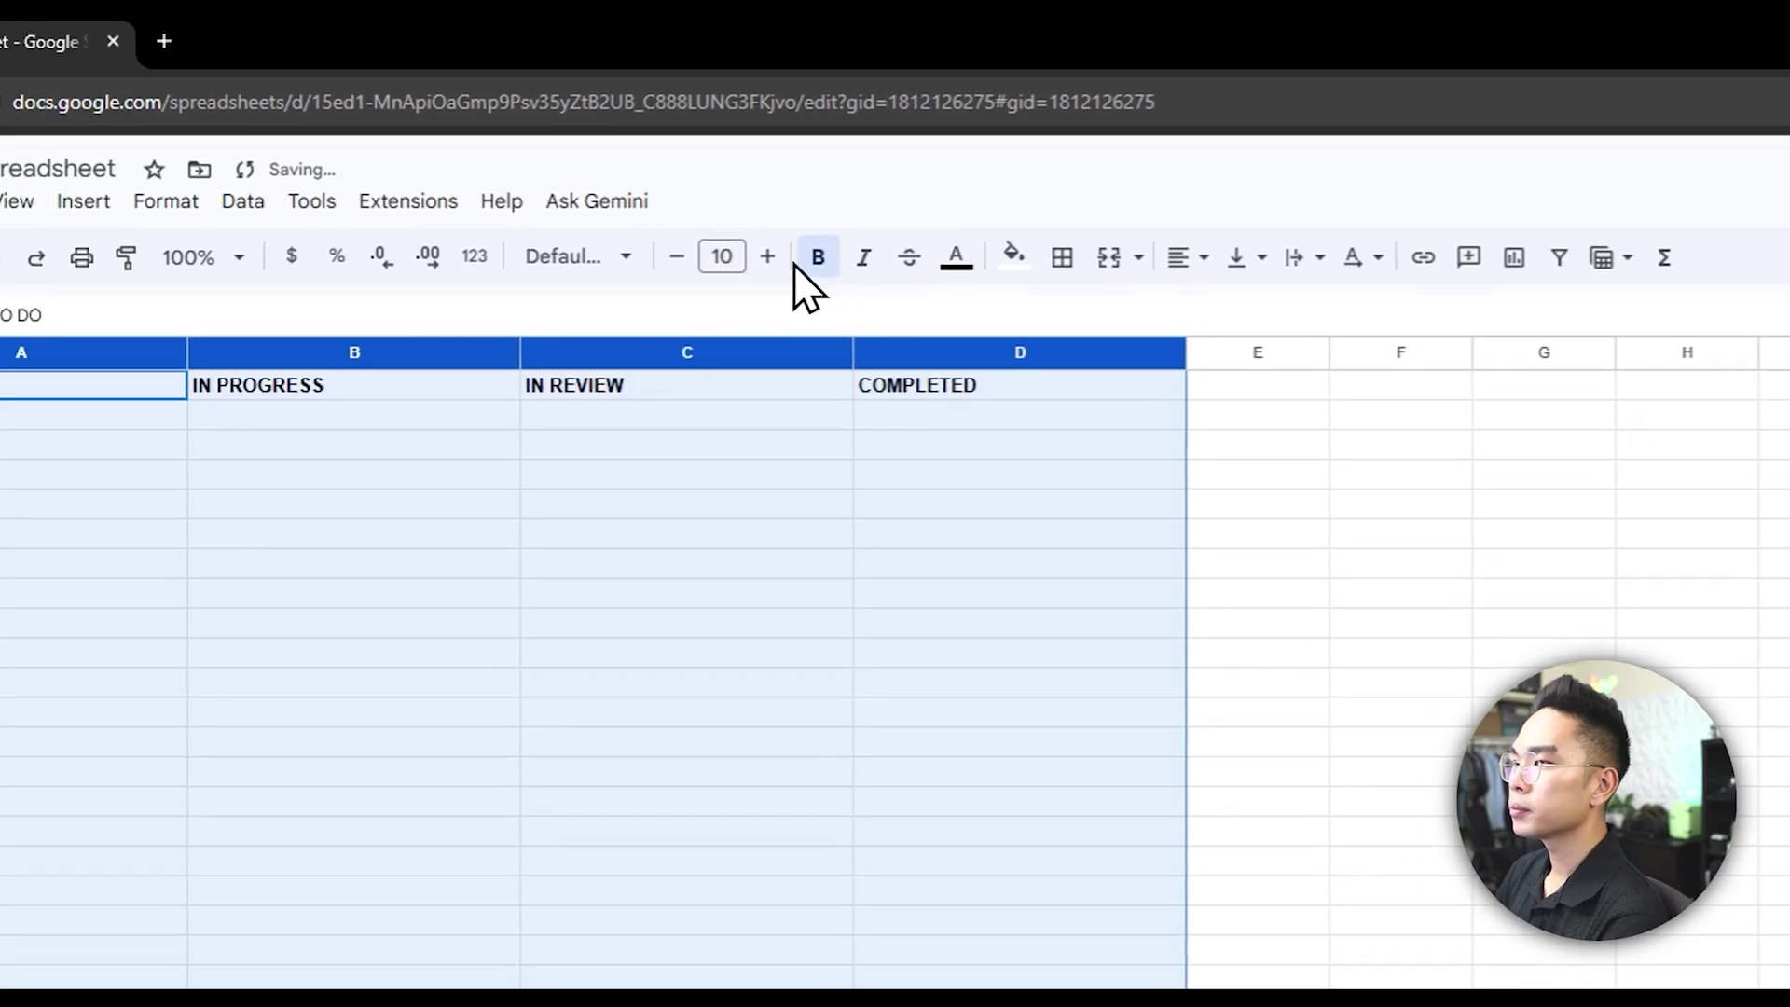
pyautogui.click(1182, 260)
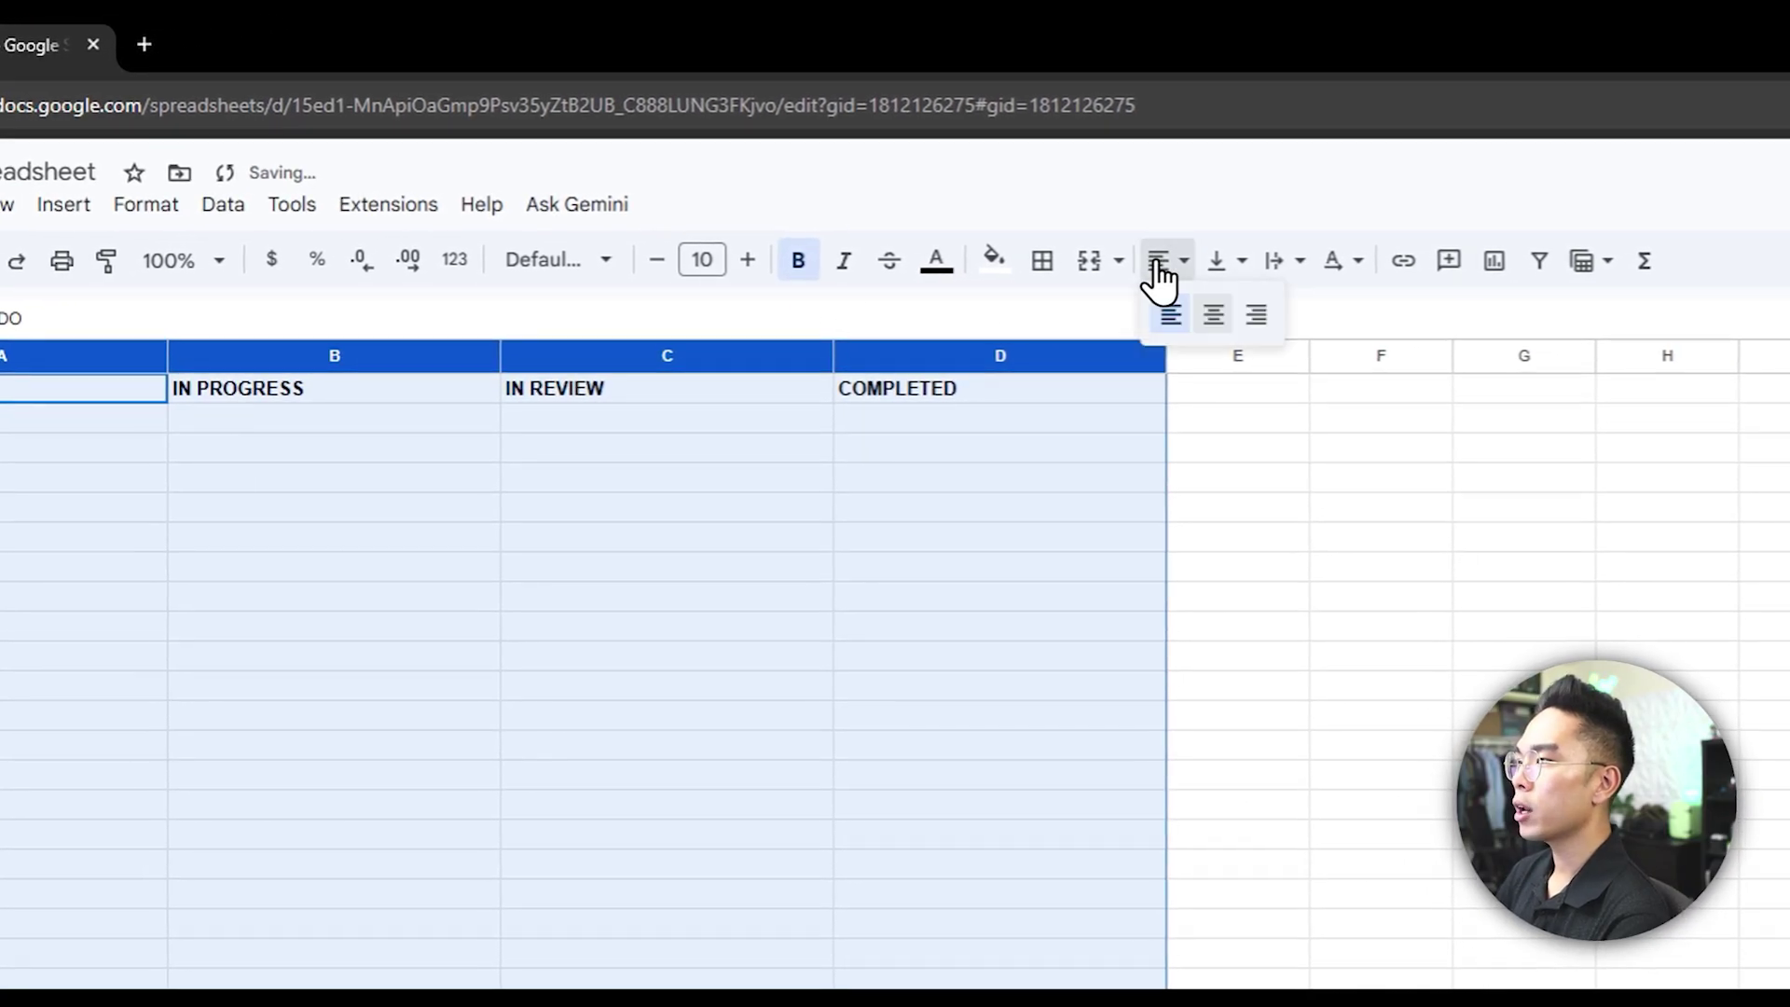
pyautogui.click(1212, 315)
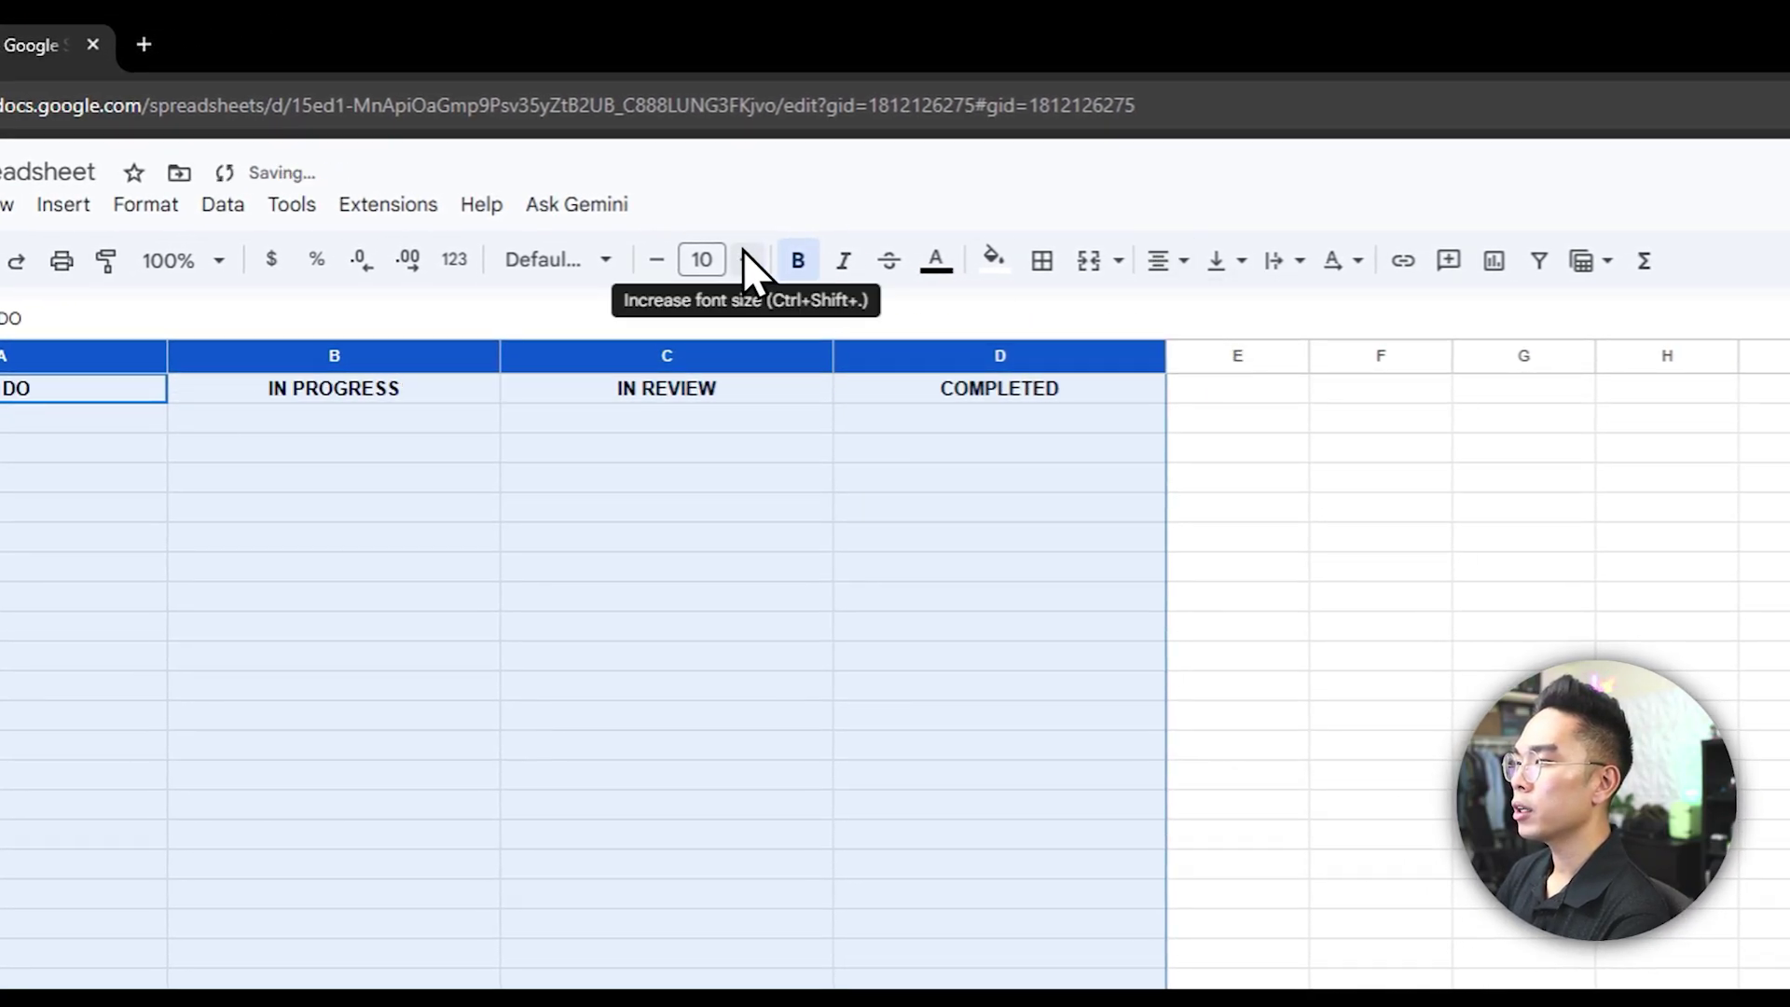
pyautogui.click(671, 447)
# - Set the font size of the Kanban header row to 14
pyautogui.click(21, 387)
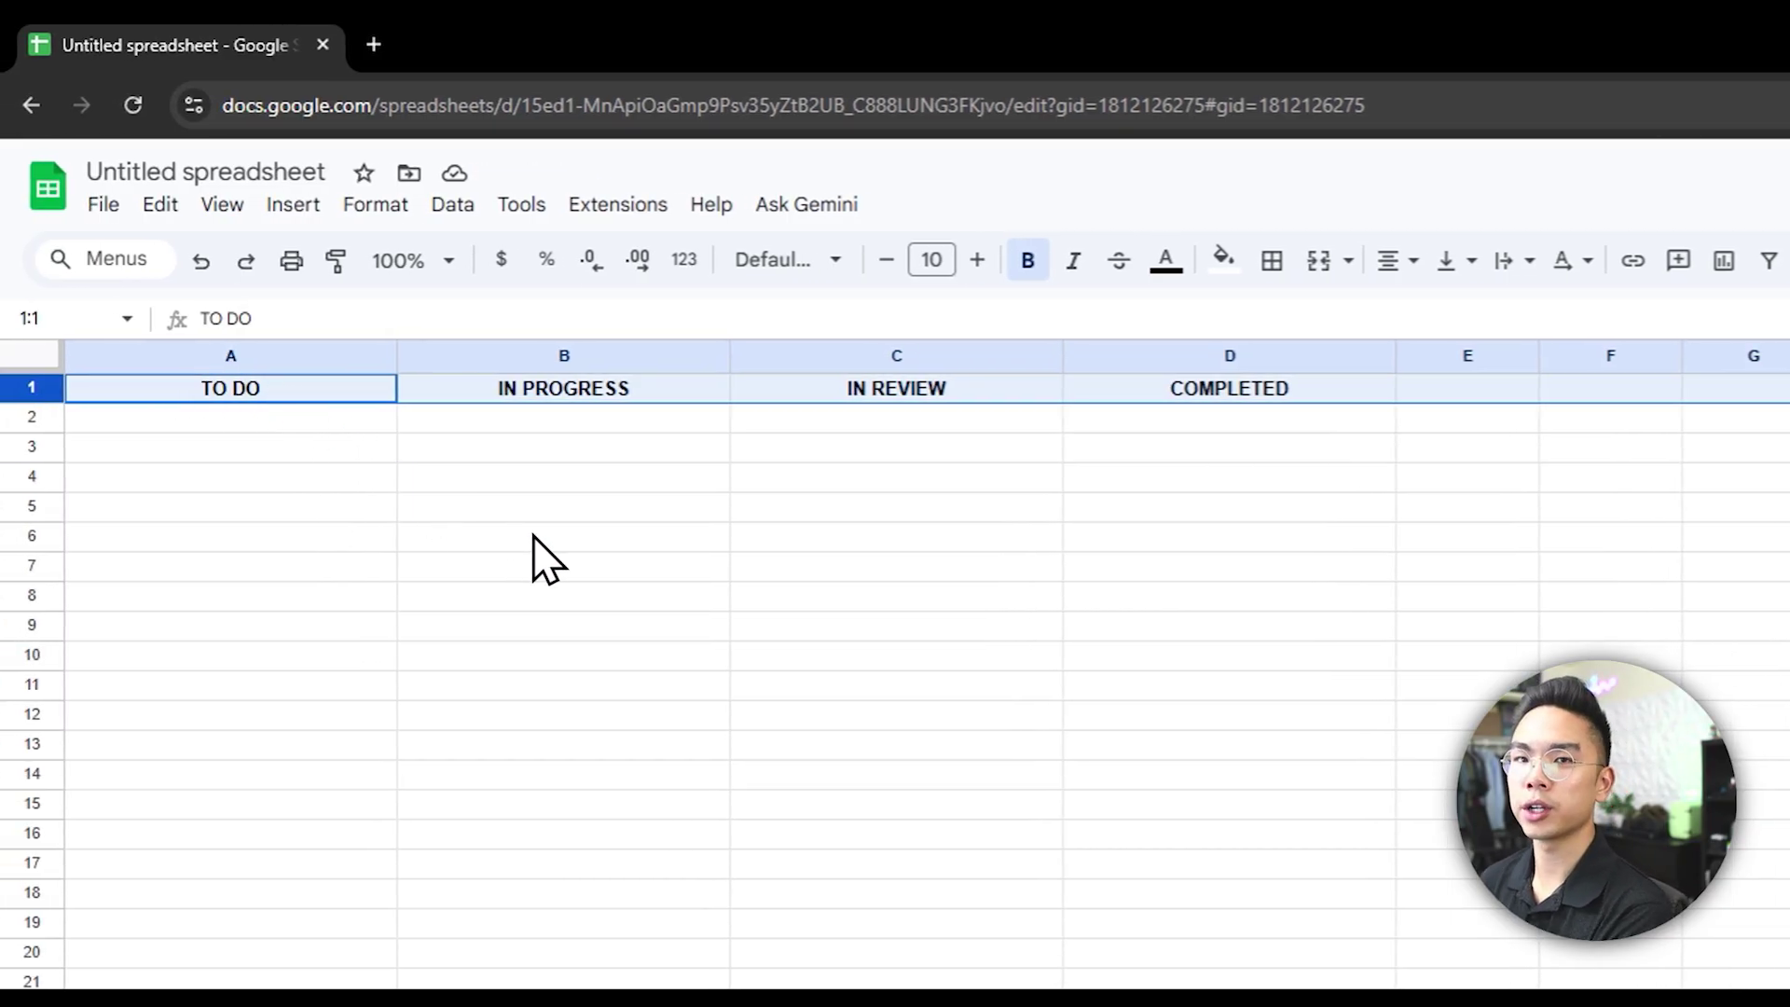
pyautogui.click(967, 270)
pyautogui.click(967, 271)
pyautogui.click(967, 270)
pyautogui.click(966, 271)
pyautogui.click(893, 550)
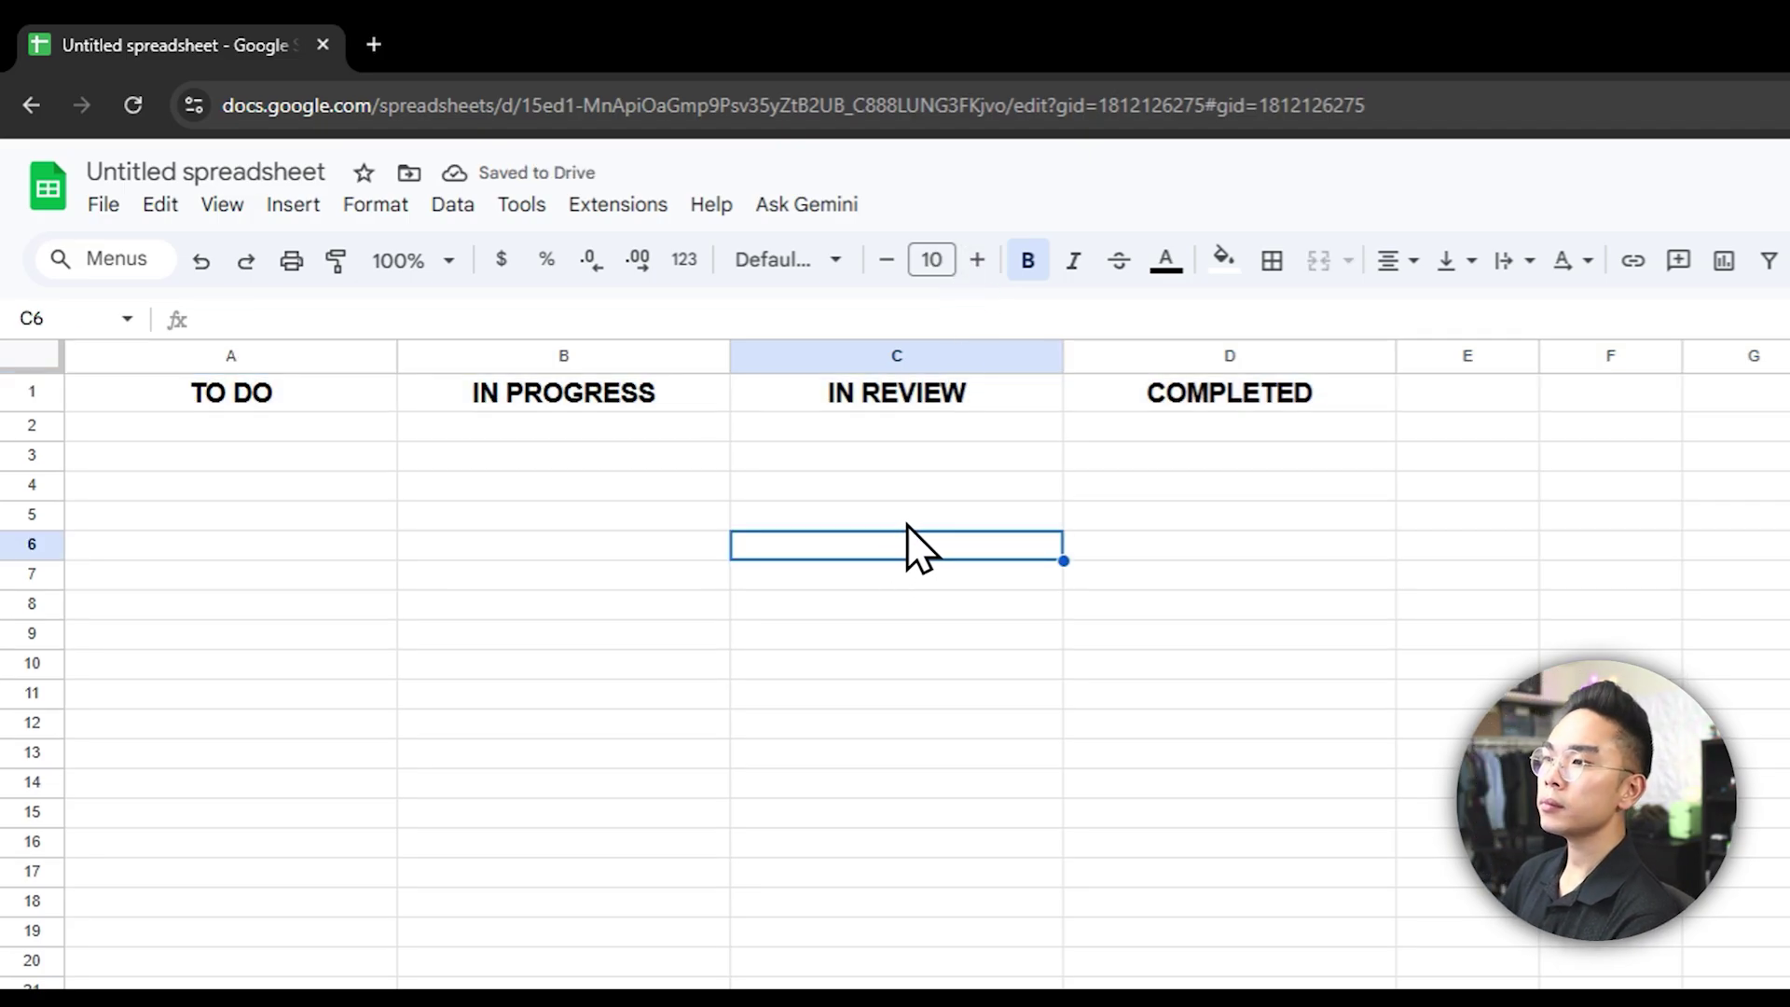
# - Fill the whole TO DO column with light red and the whole IN PROGRESS column with light yellow
pyautogui.click(266, 355)
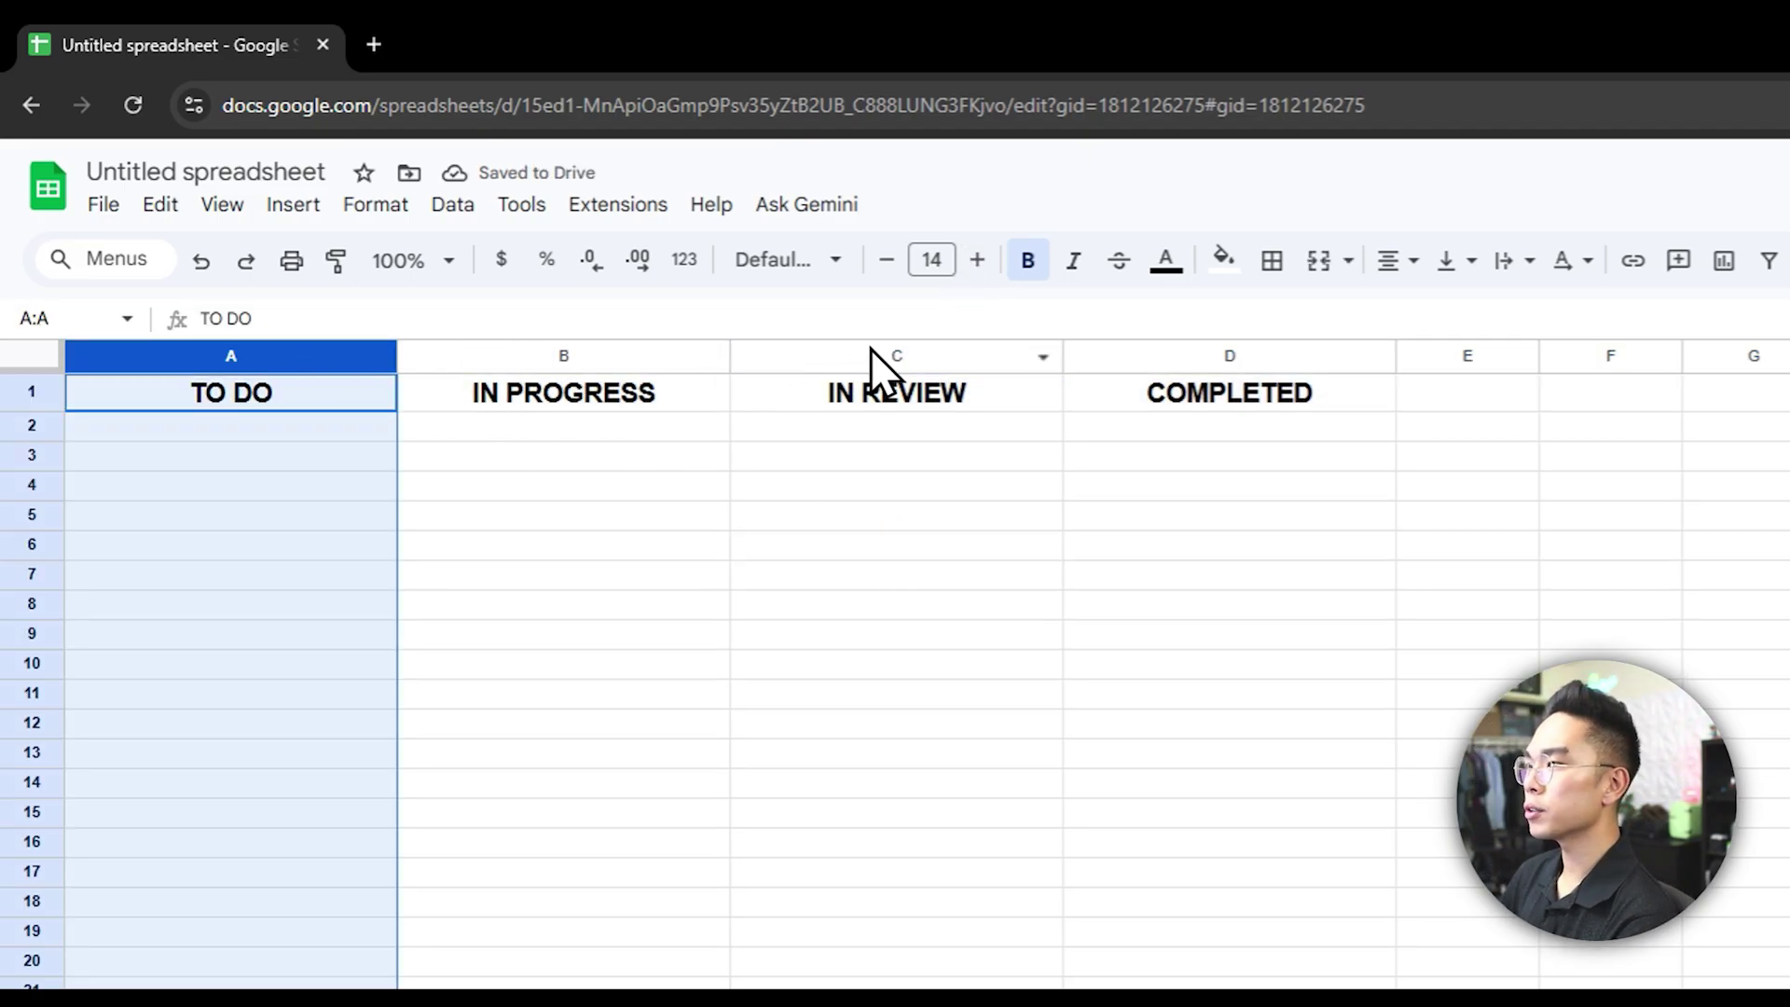
pyautogui.click(1224, 259)
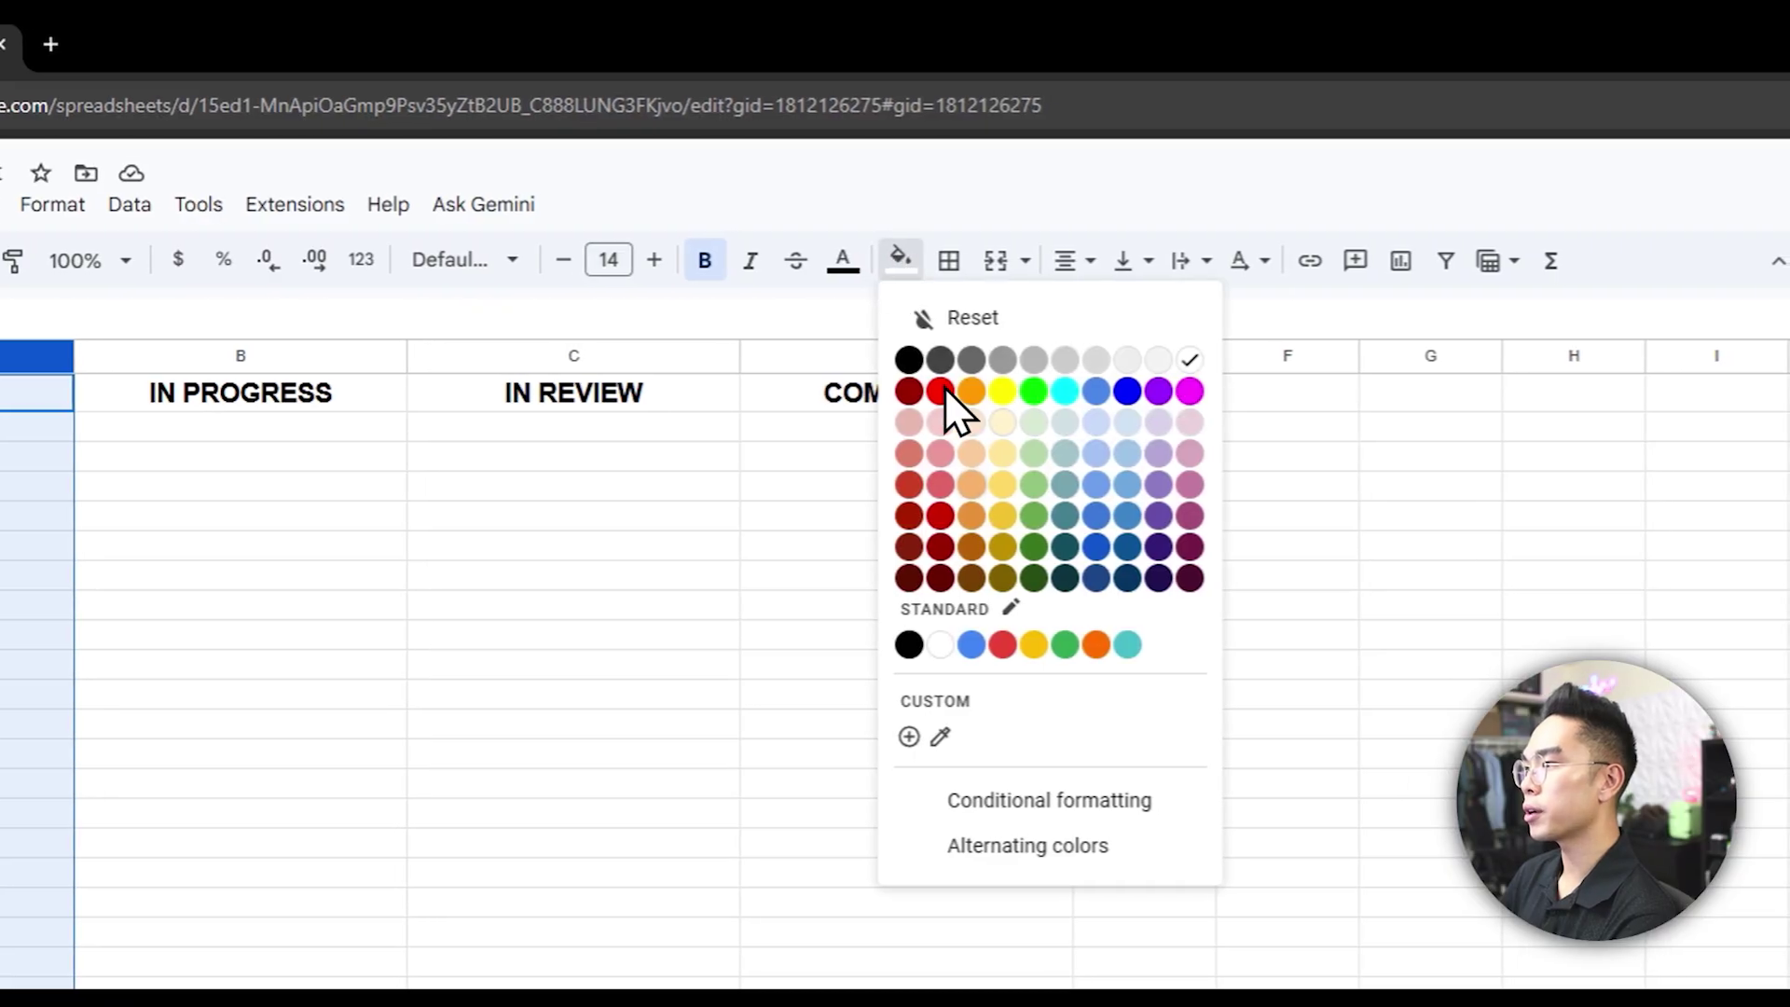
pyautogui.click(940, 425)
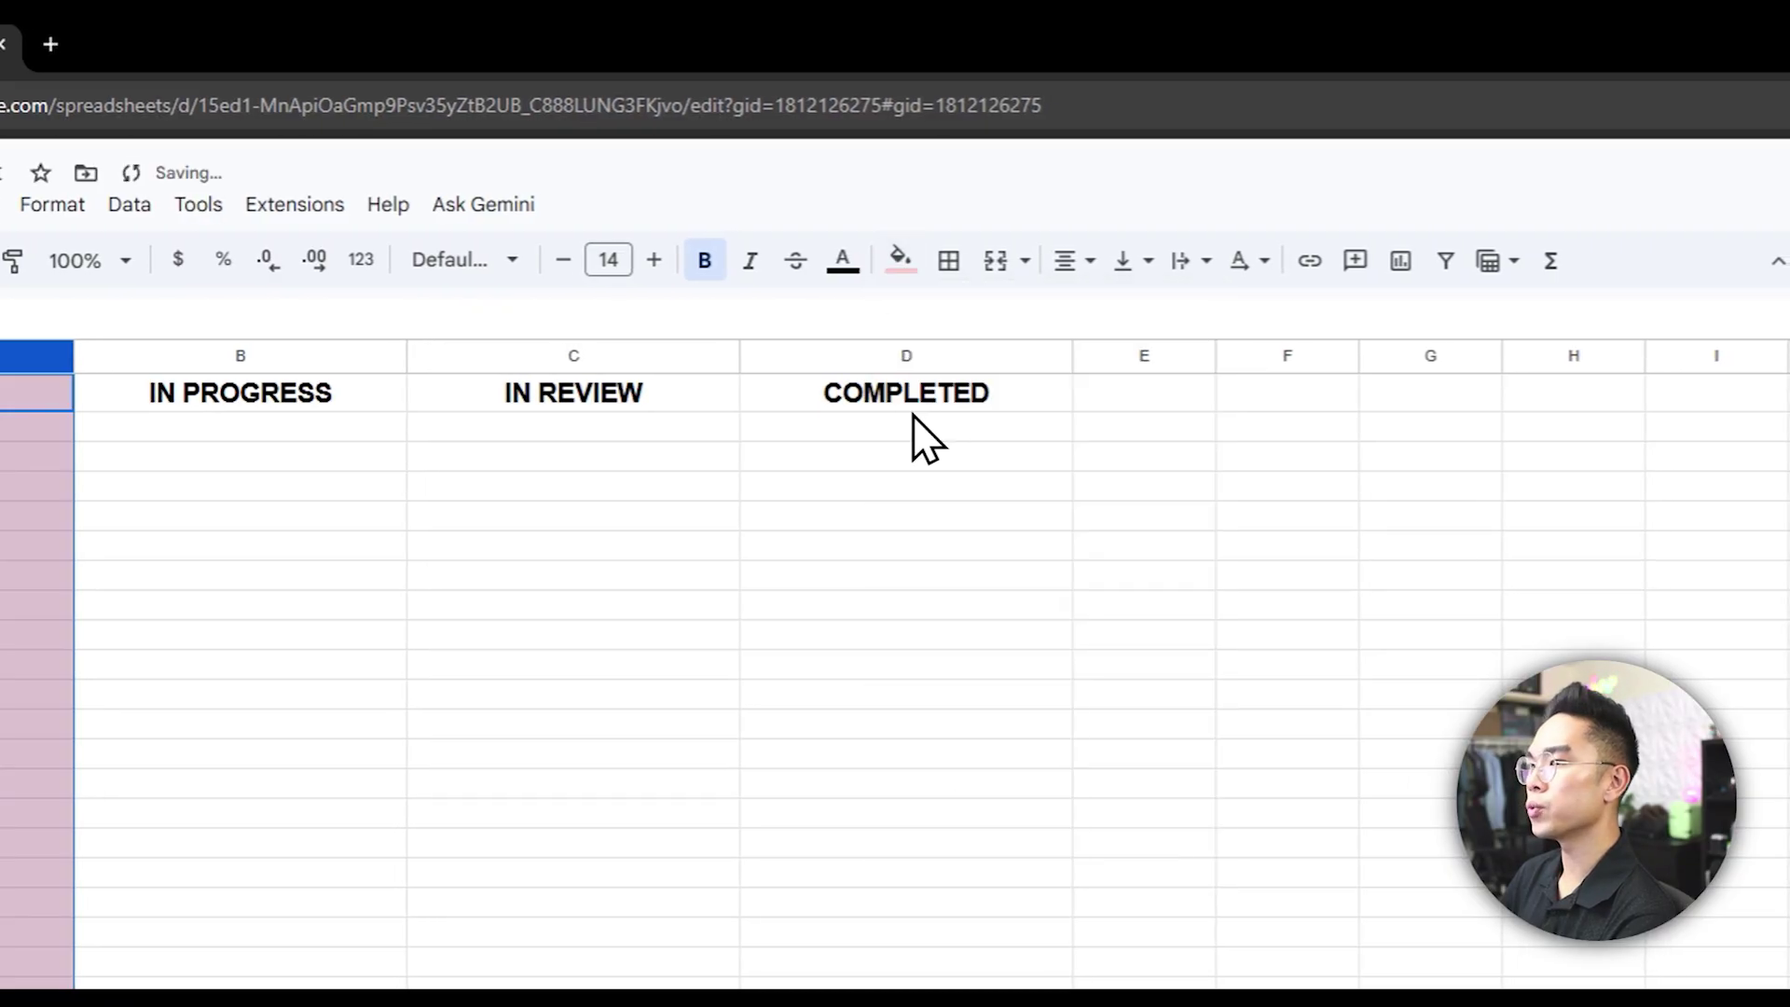
pyautogui.click(344, 355)
pyautogui.click(901, 259)
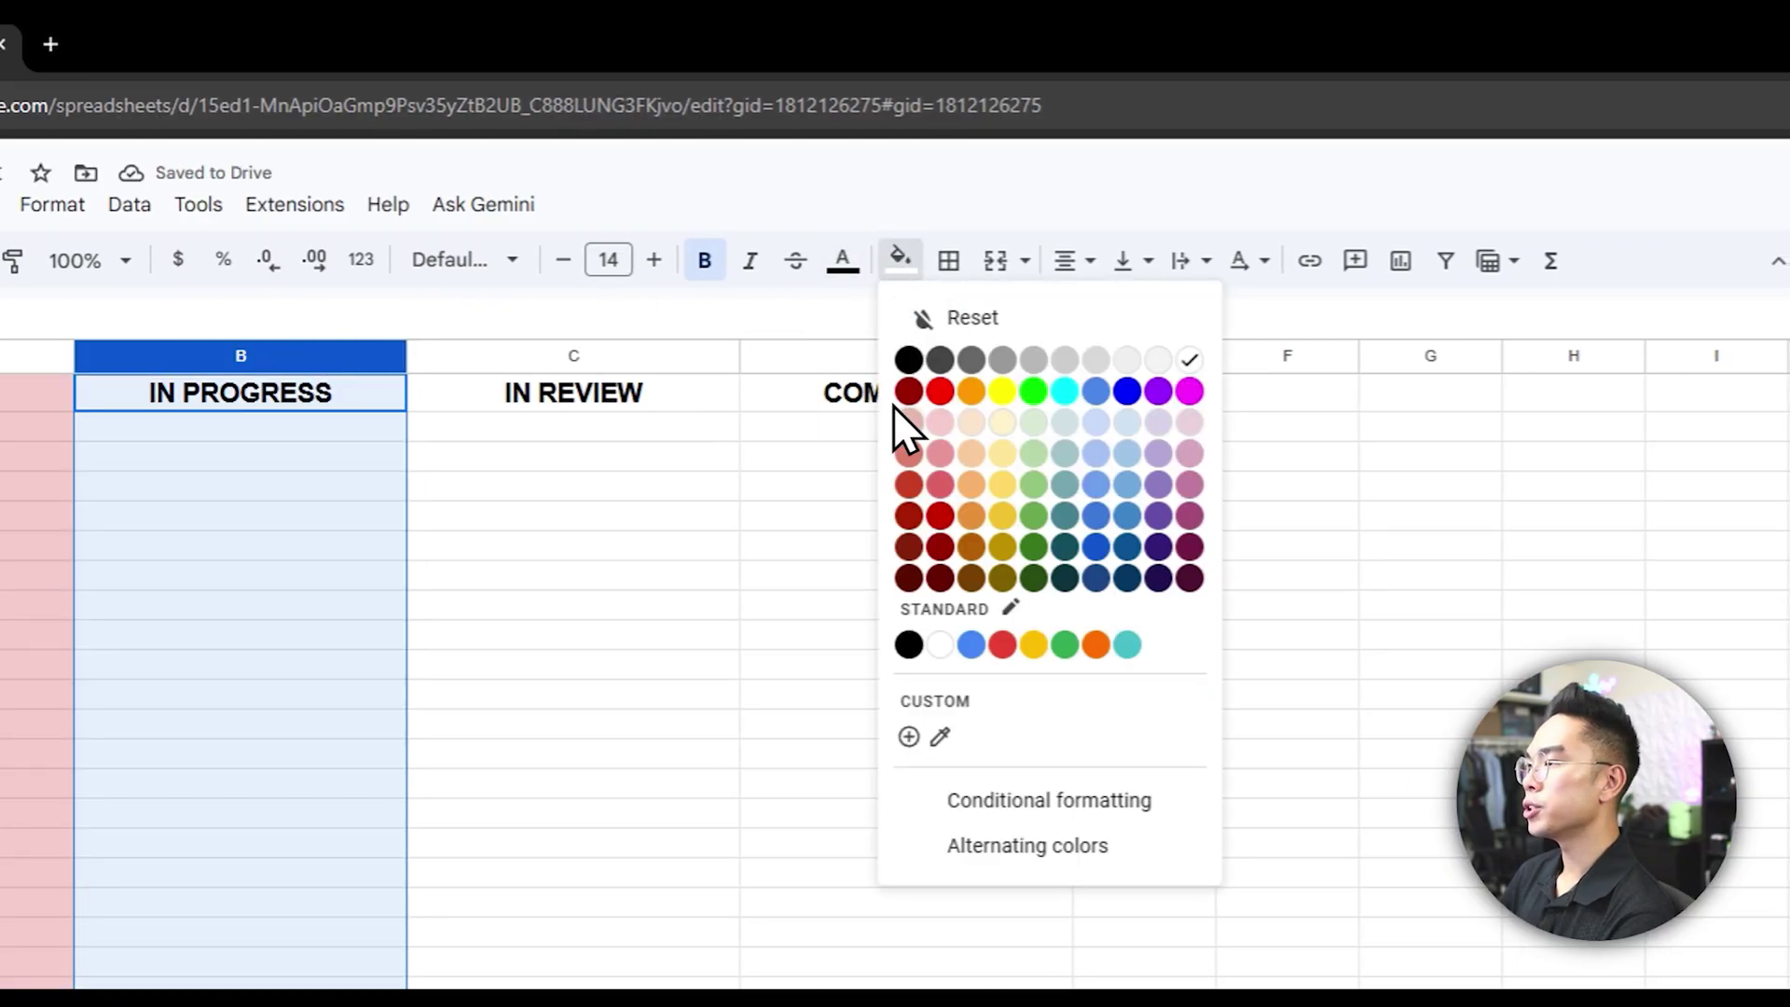
pyautogui.click(977, 413)
# - Fill the whole IN REVIEW column with light blue and the whole COMPLETED column with light green
pyautogui.click(615, 355)
pyautogui.click(901, 259)
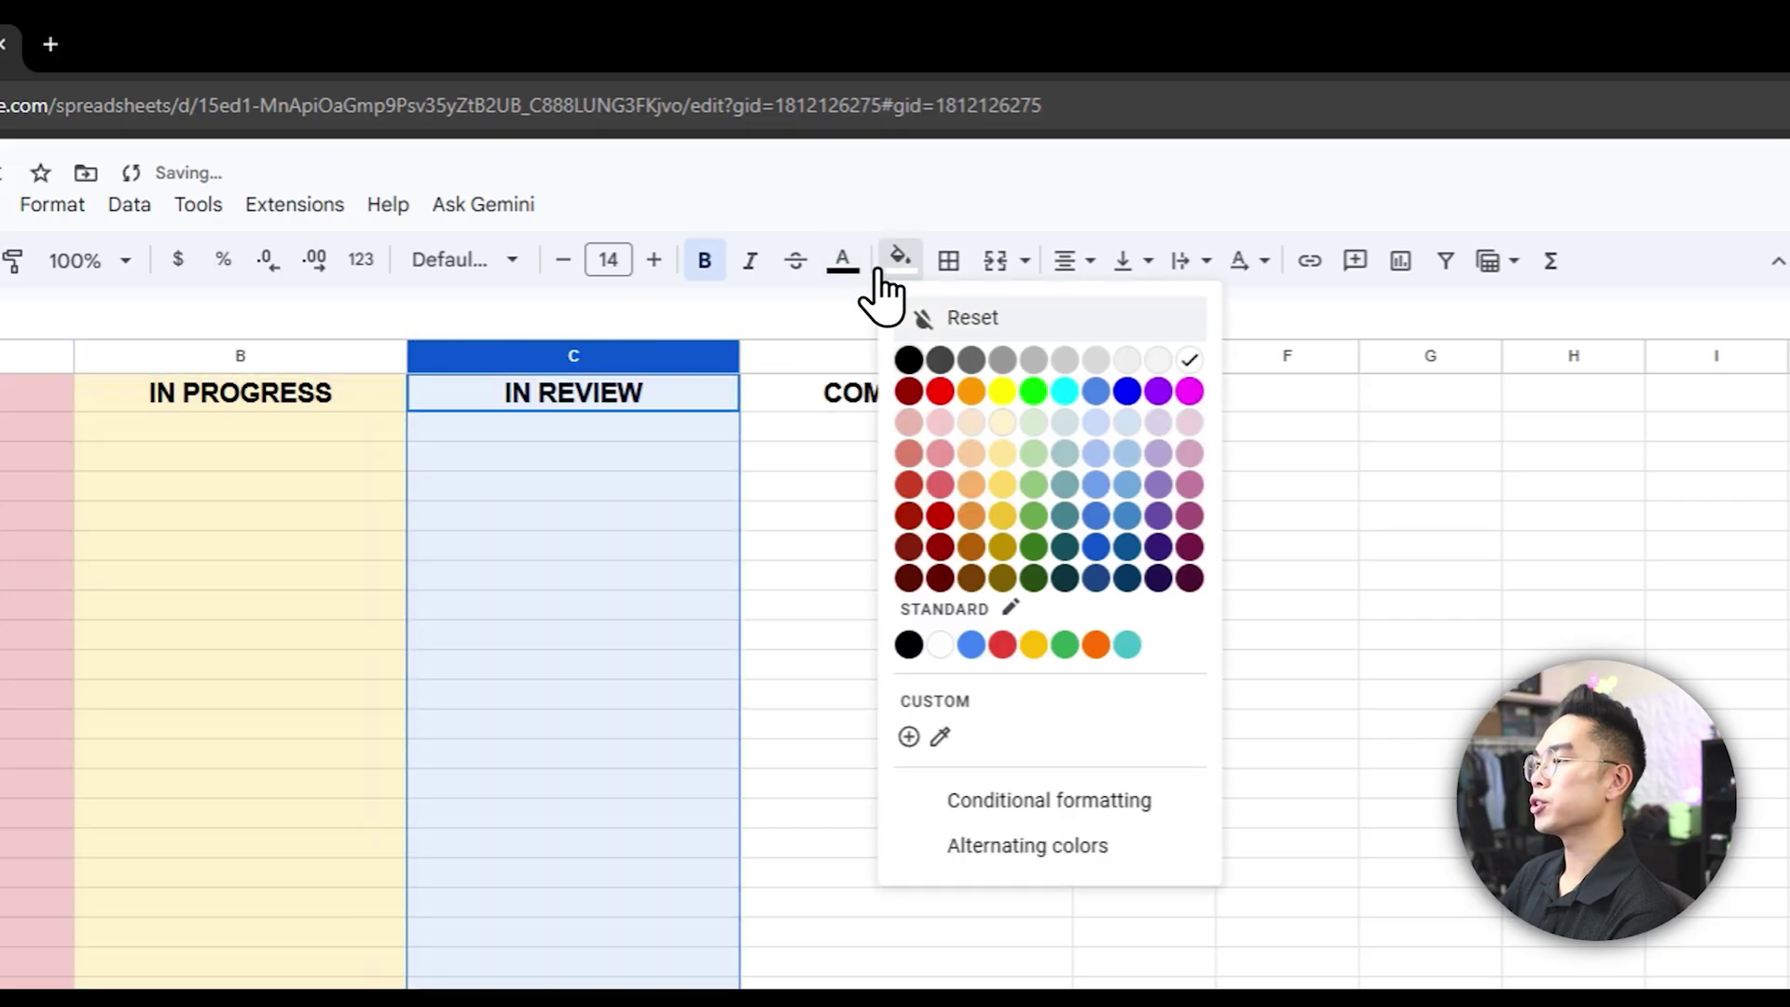
pyautogui.click(1079, 427)
pyautogui.click(879, 352)
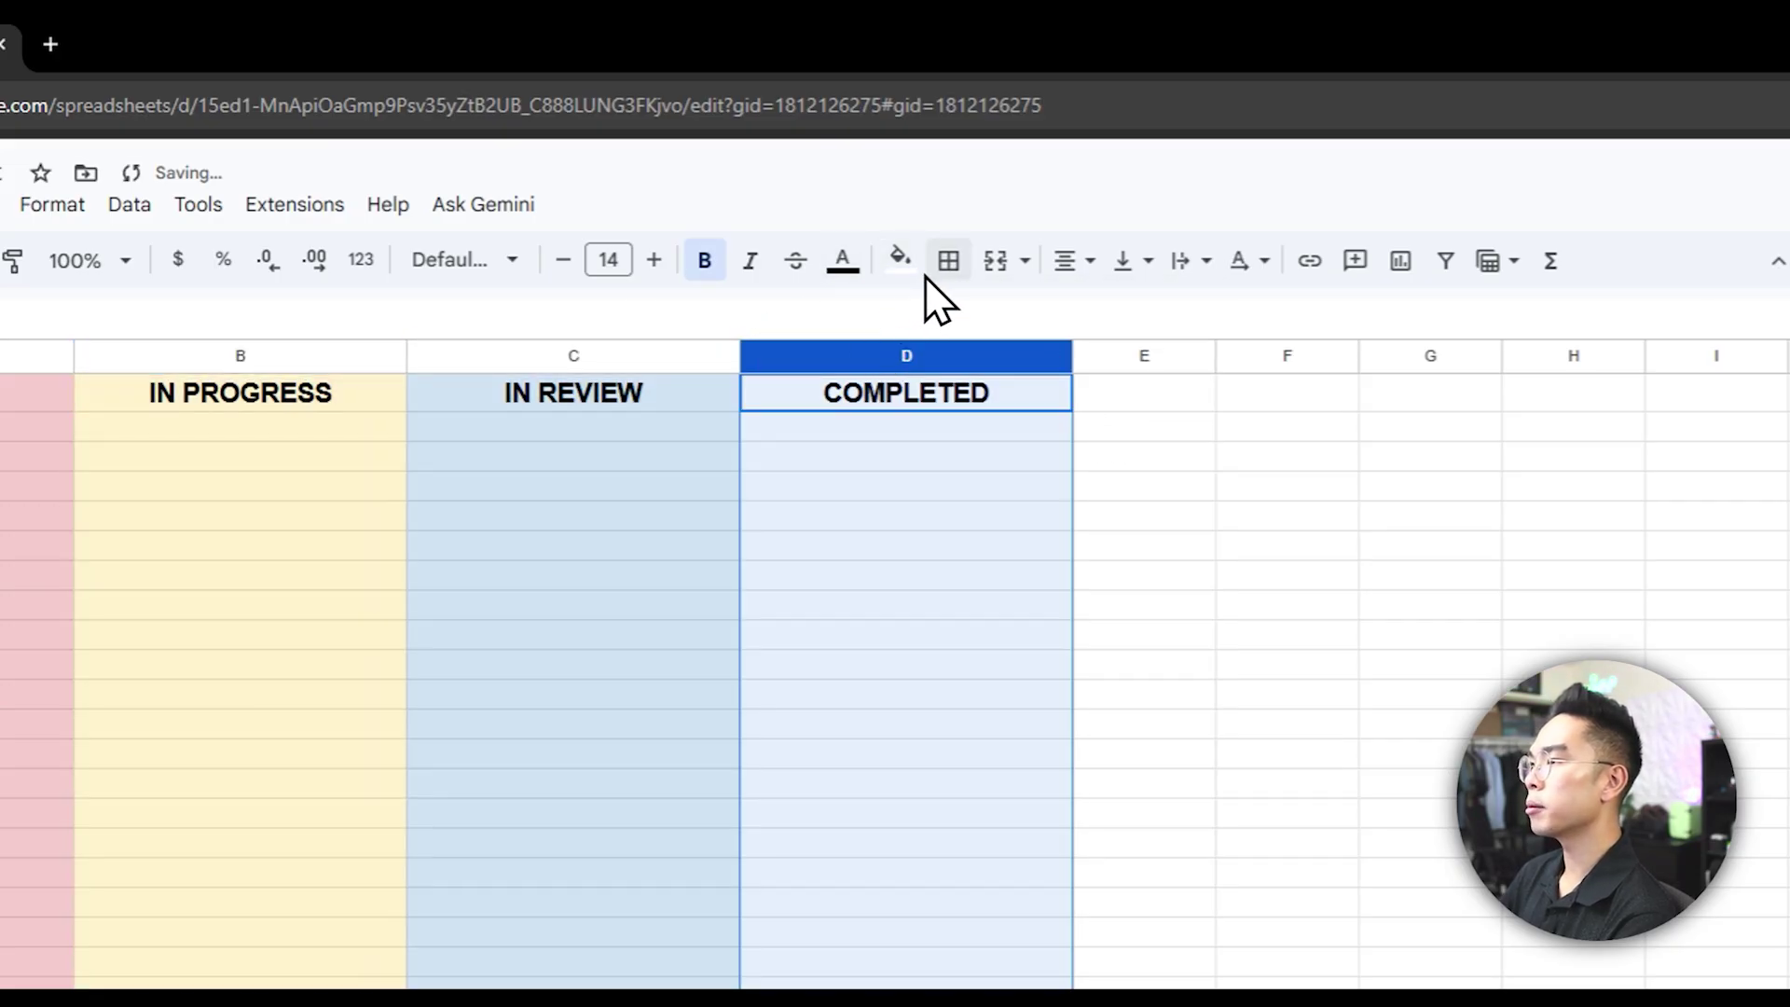
pyautogui.click(901, 261)
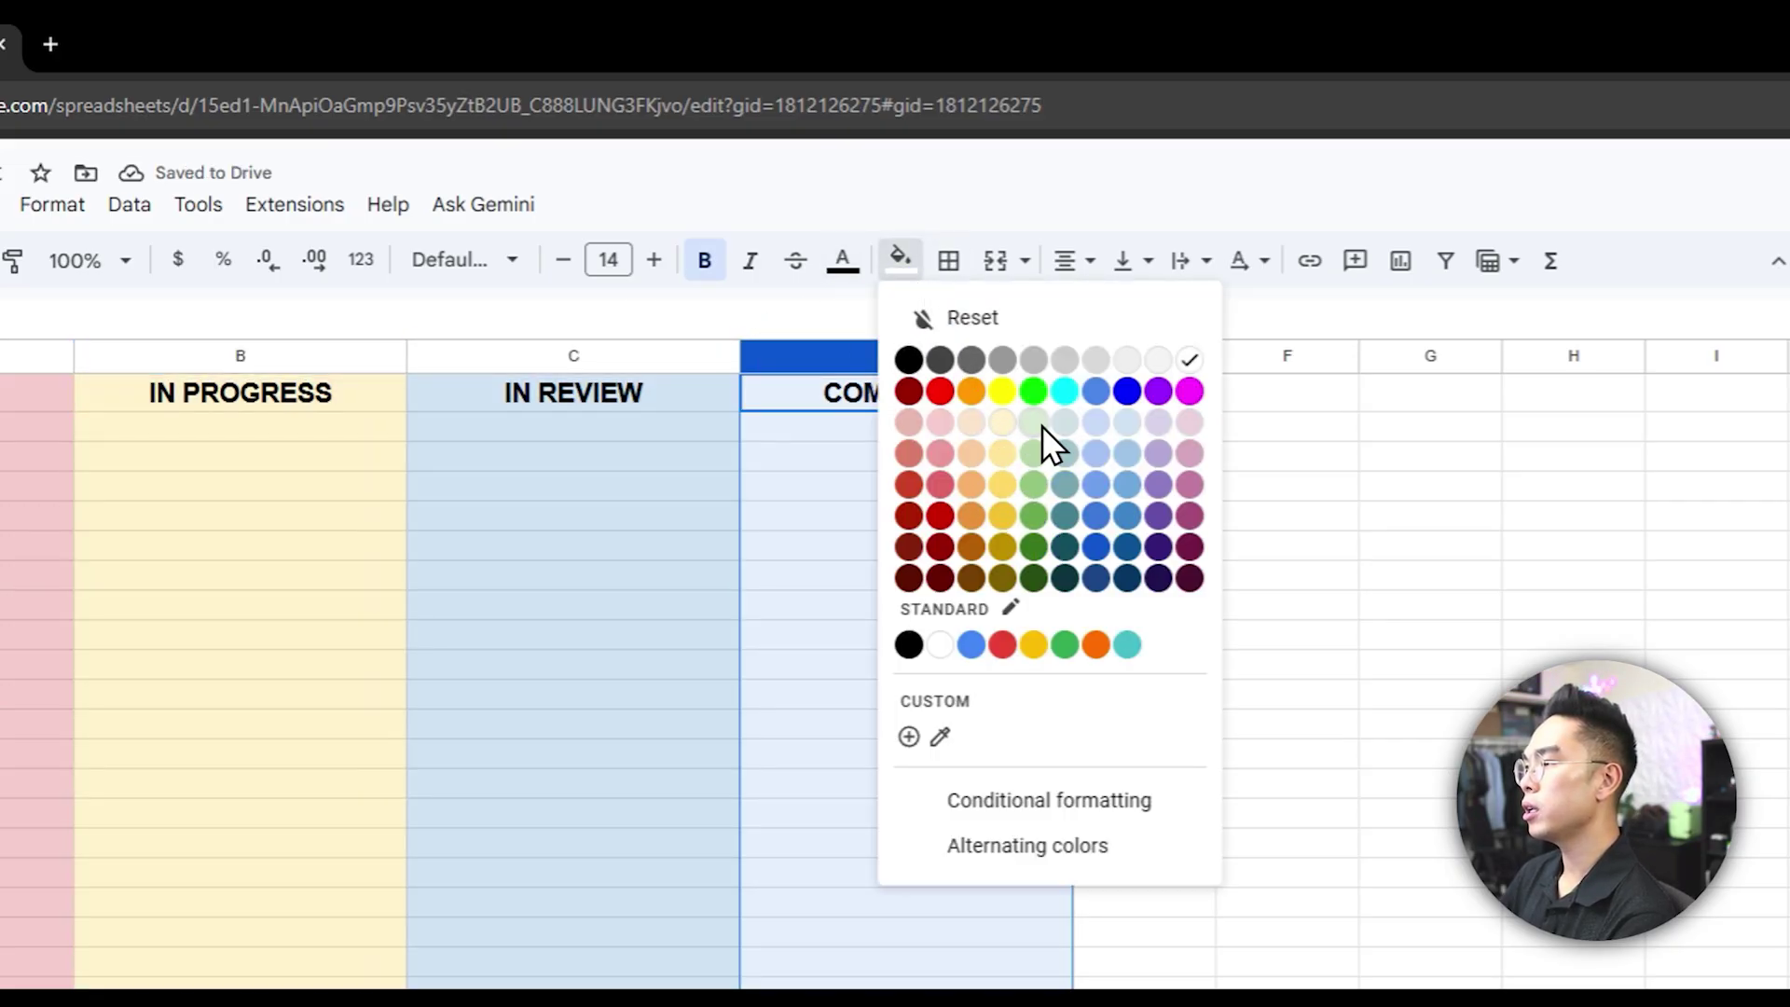
pyautogui.click(1030, 427)
pyautogui.click(1375, 485)
# - Fill the TO DO header cell with a darker red and the IN PROGRESS header cell with a darker yellow
pyautogui.click(60, 394)
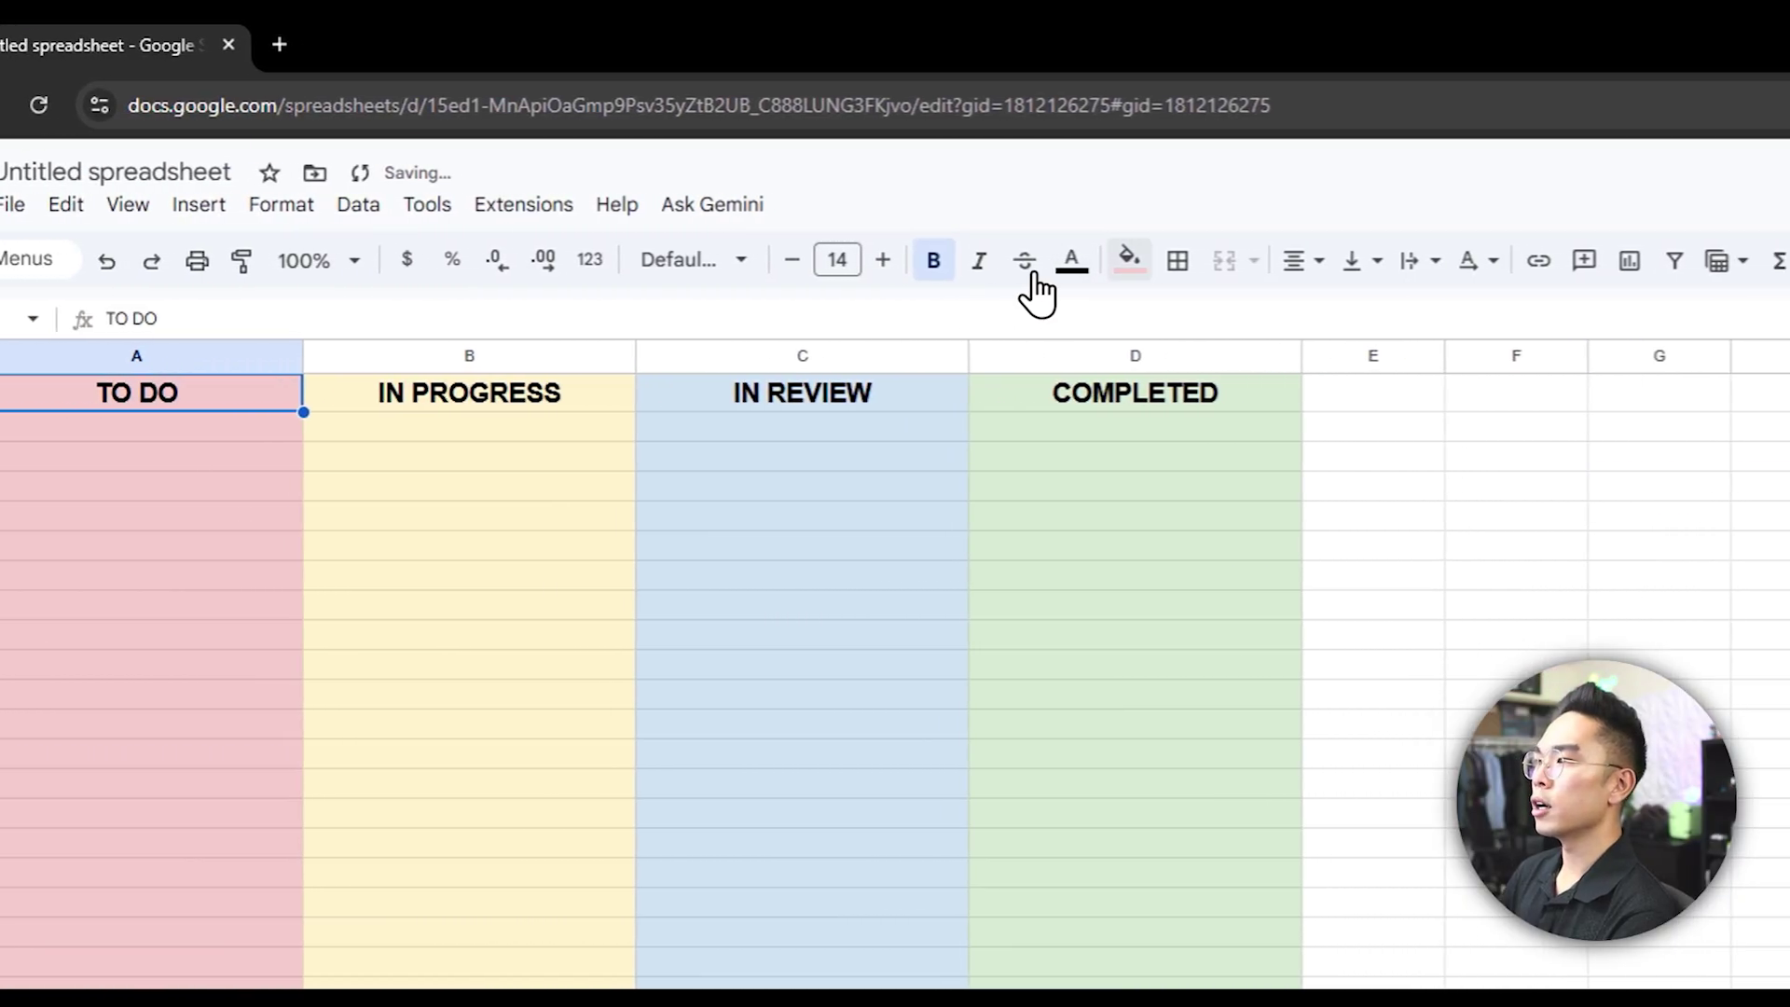
pyautogui.click(1143, 259)
pyautogui.click(917, 396)
pyautogui.click(298, 399)
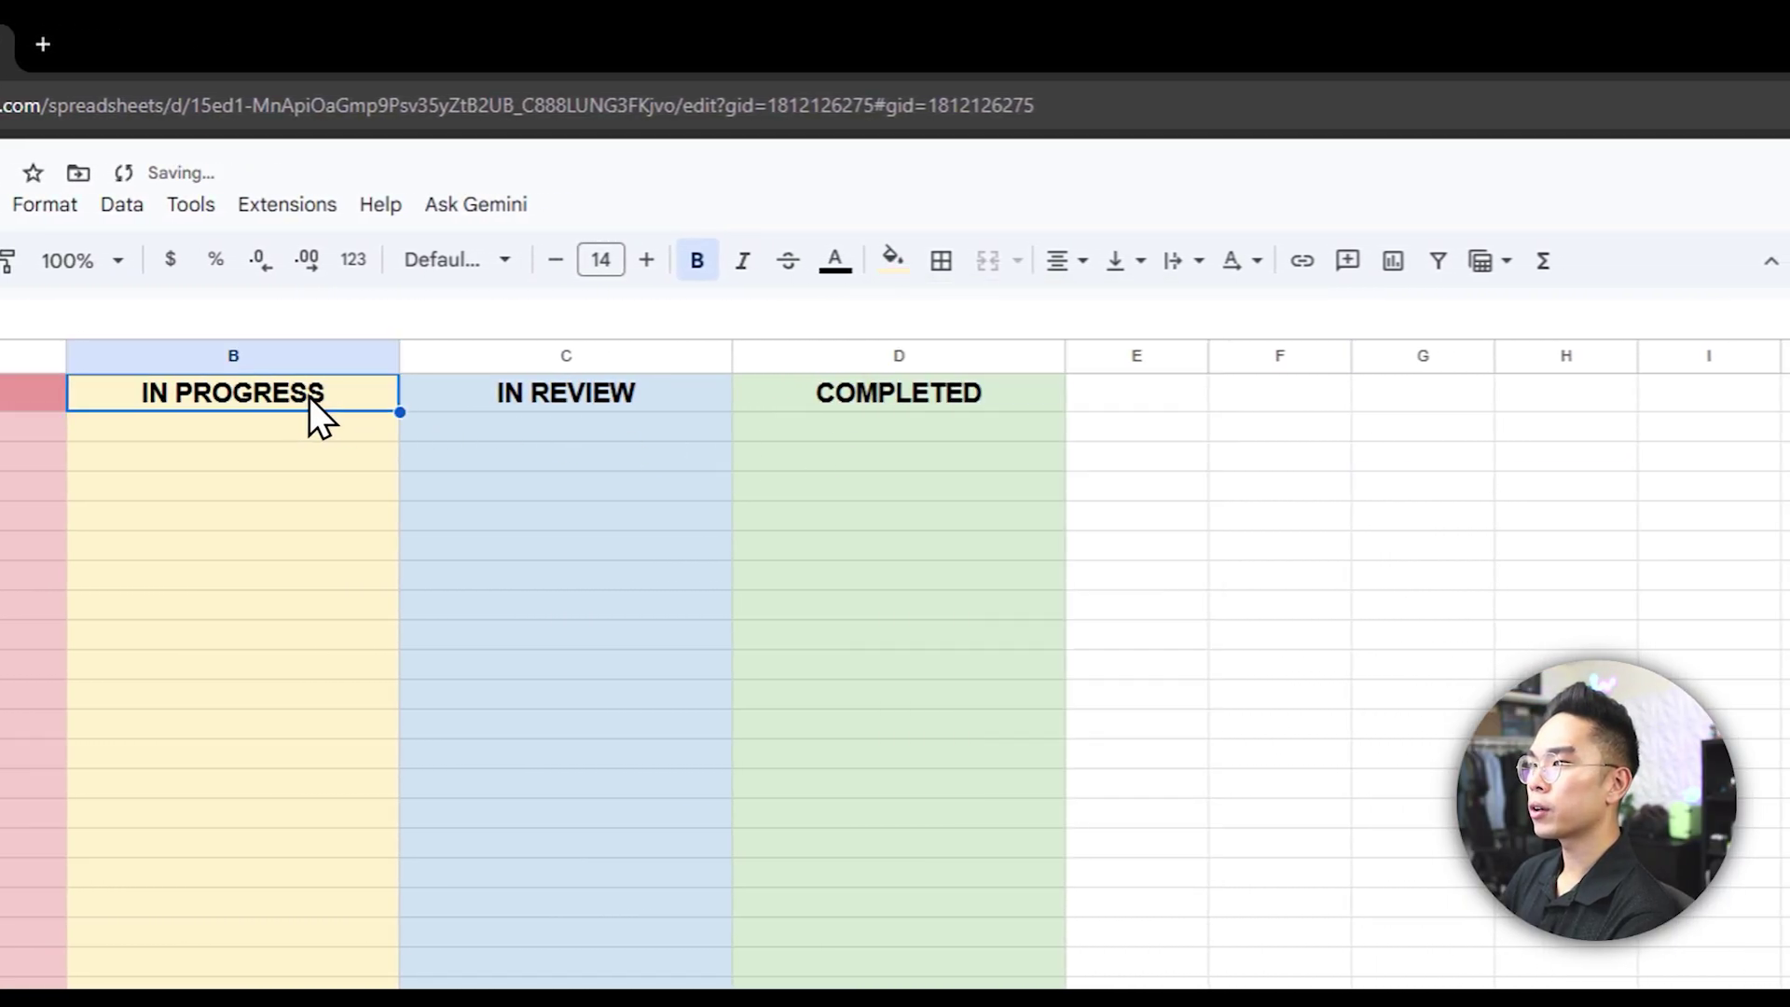
pyautogui.click(891, 261)
pyautogui.click(967, 437)
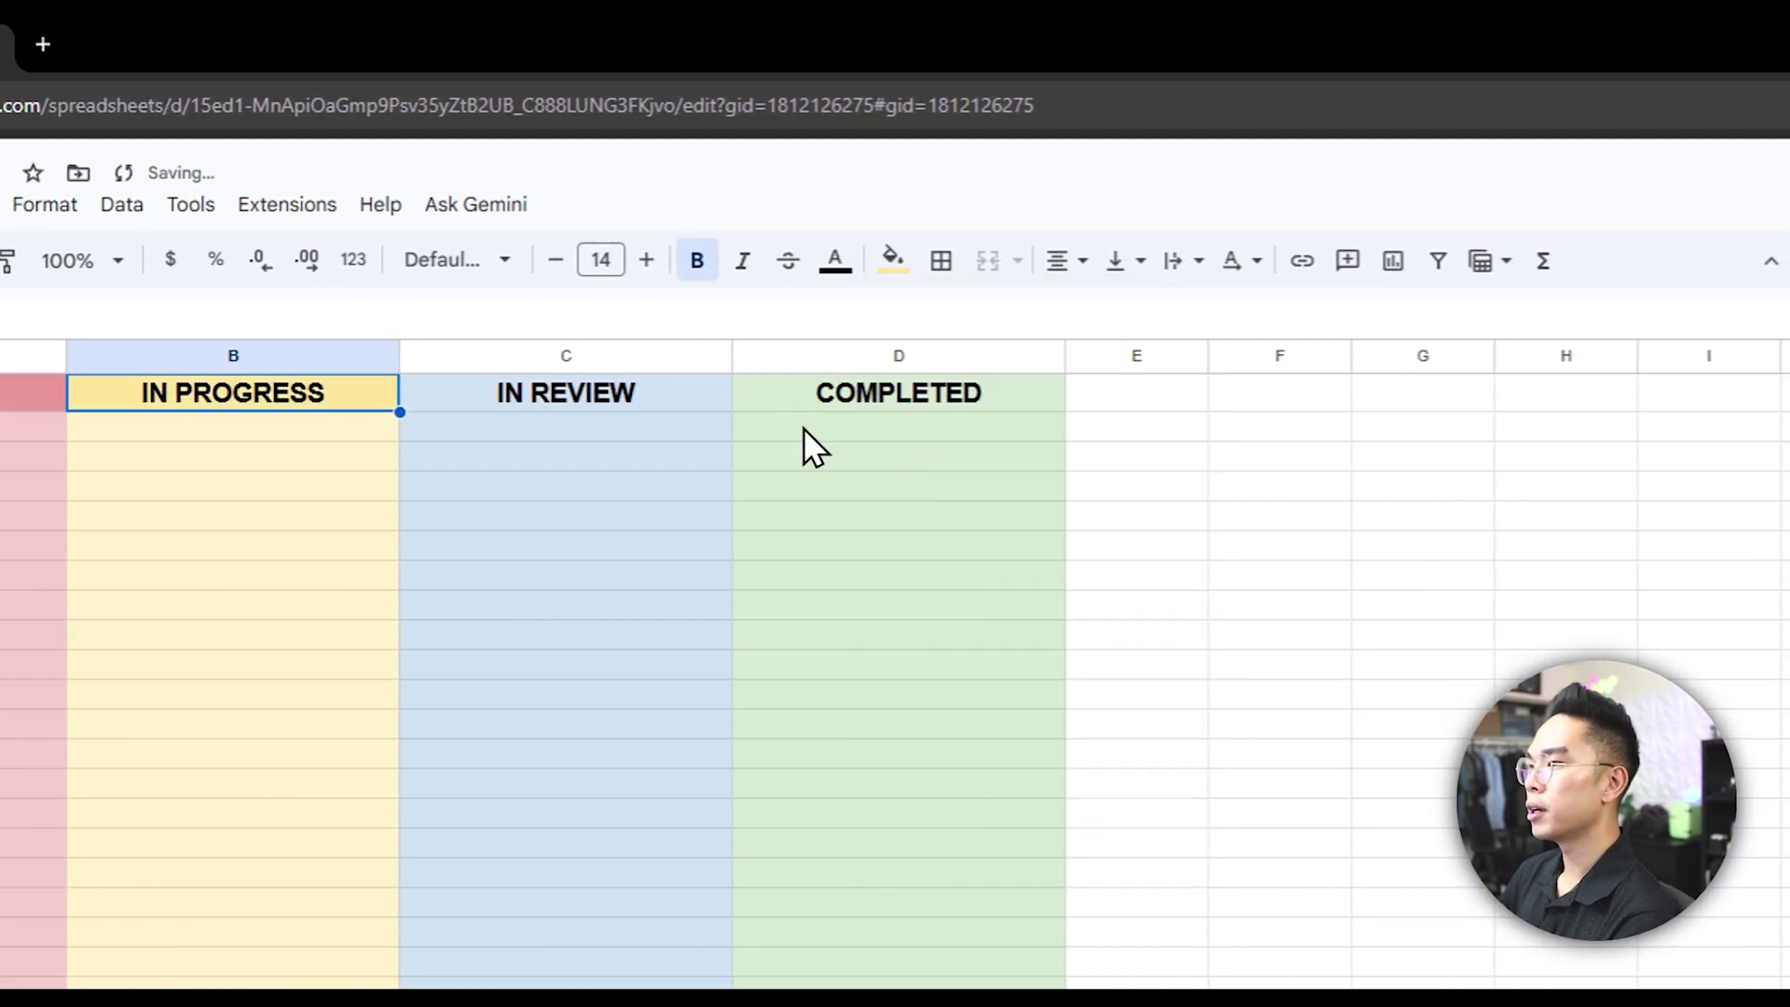
# - Fill the IN REVIEW header cell with a darker blue and the COMPLETED header cell with a darker green
pyautogui.click(727, 384)
pyautogui.click(892, 261)
pyautogui.click(1120, 453)
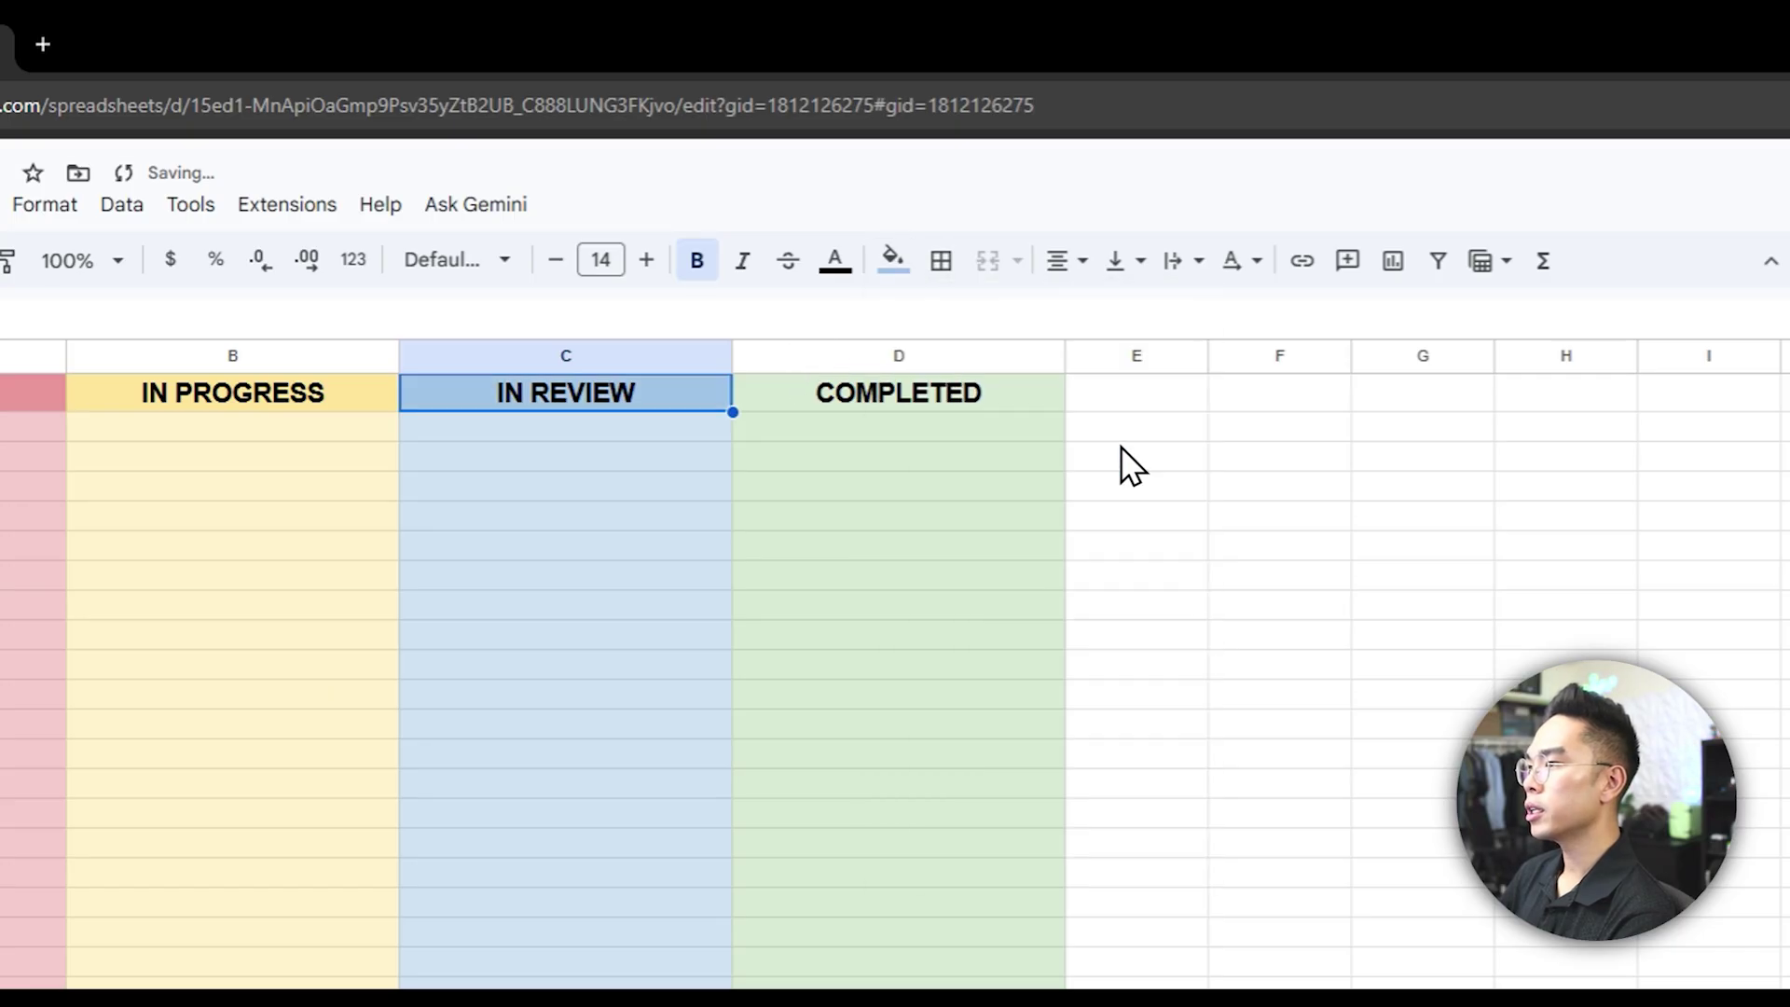
pyautogui.click(955, 399)
pyautogui.click(892, 261)
pyautogui.click(1026, 453)
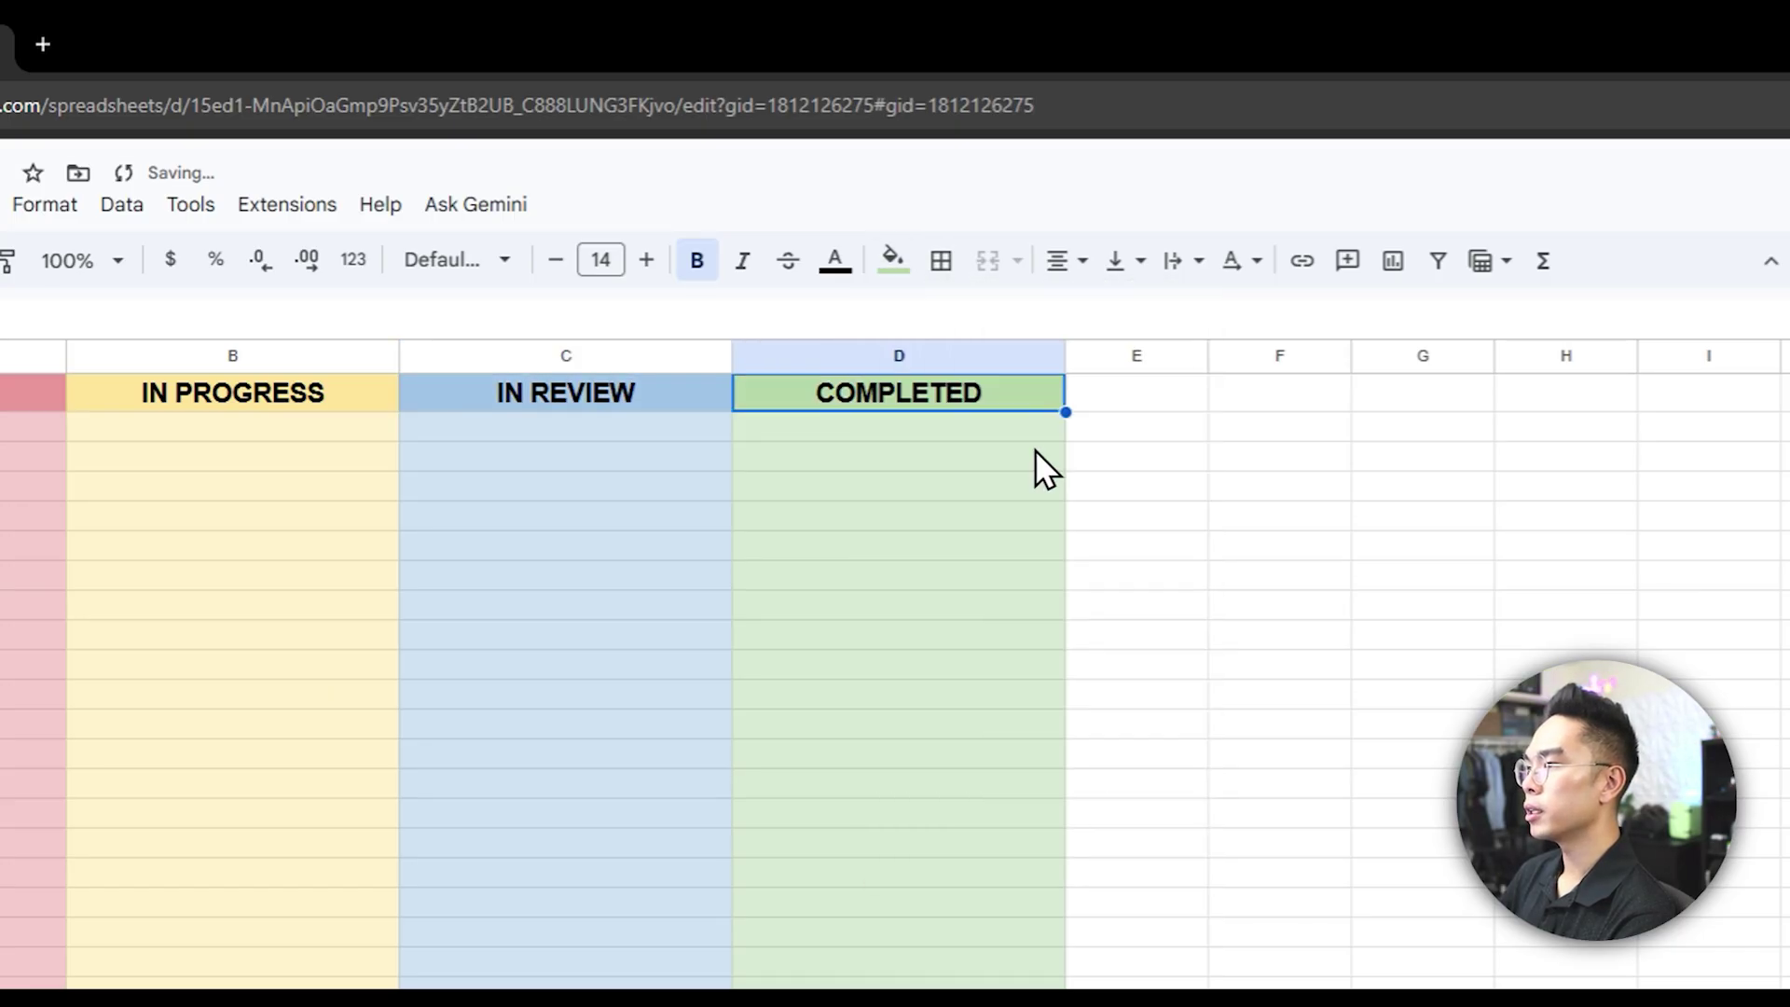
pyautogui.click(1221, 514)
# - Start a FILTER formula in cell A2 of the Kanban sheet with the Task Name column, Tasks!A:A, as its range
pyautogui.click(154, 449)
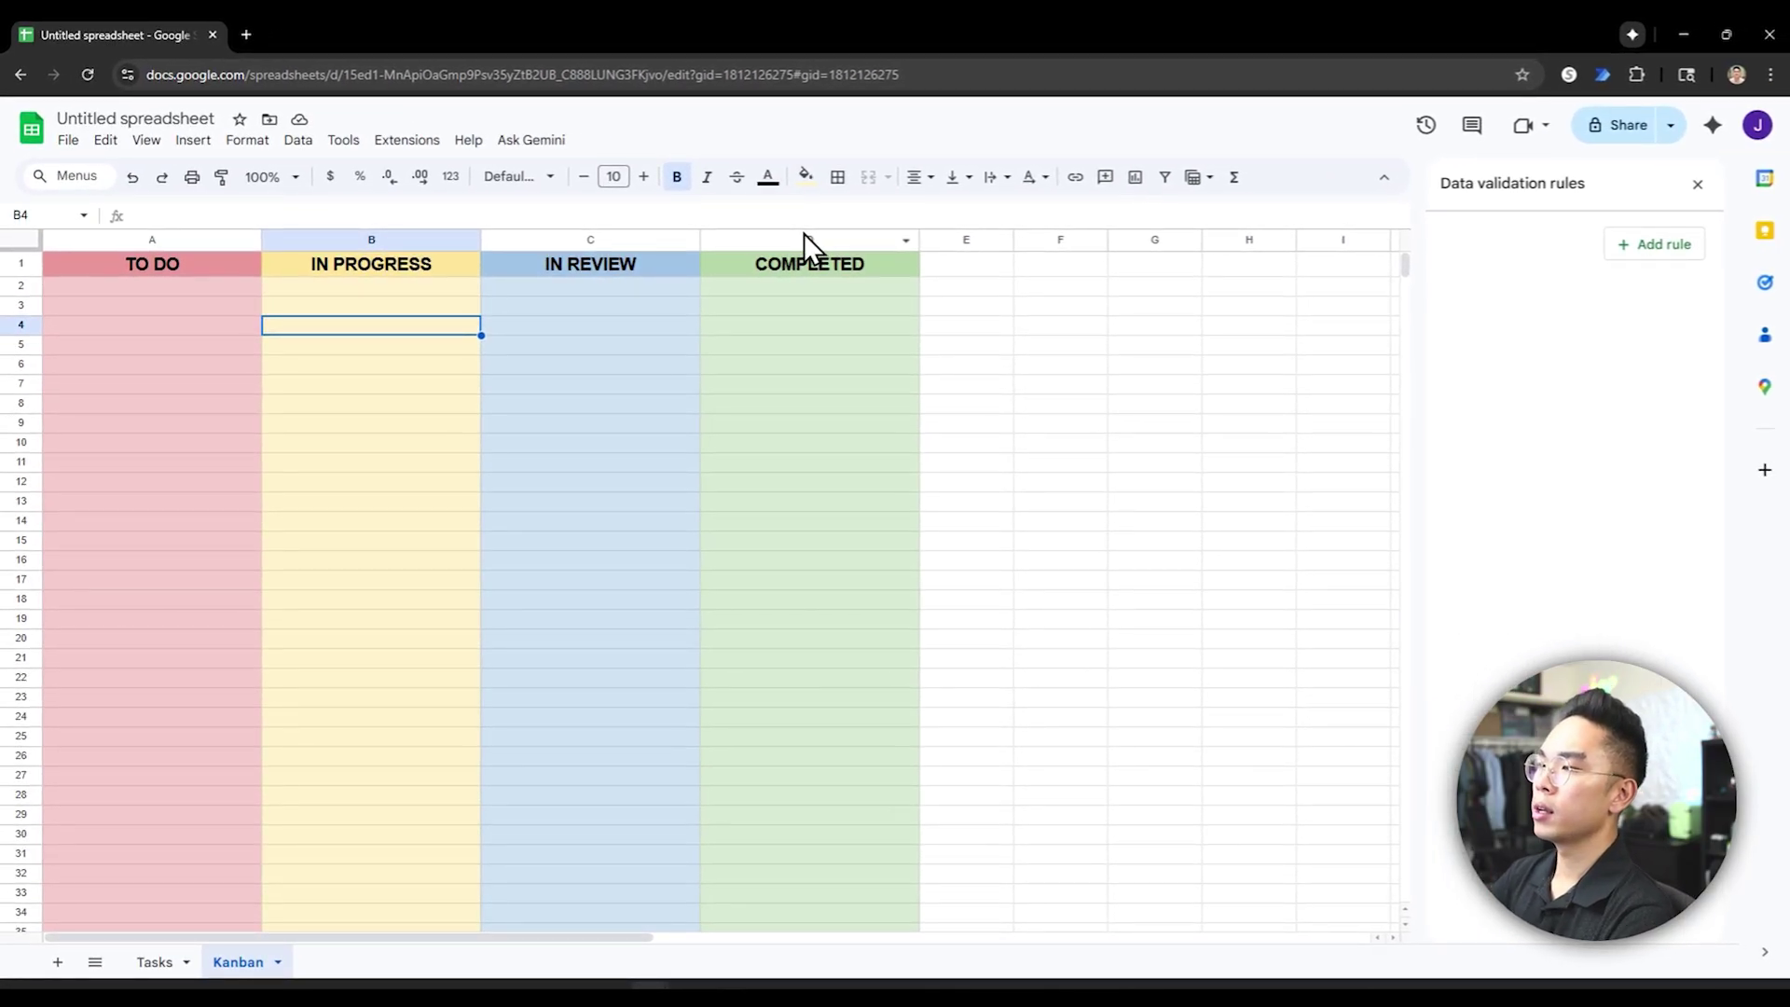
pyautogui.click(232, 289)
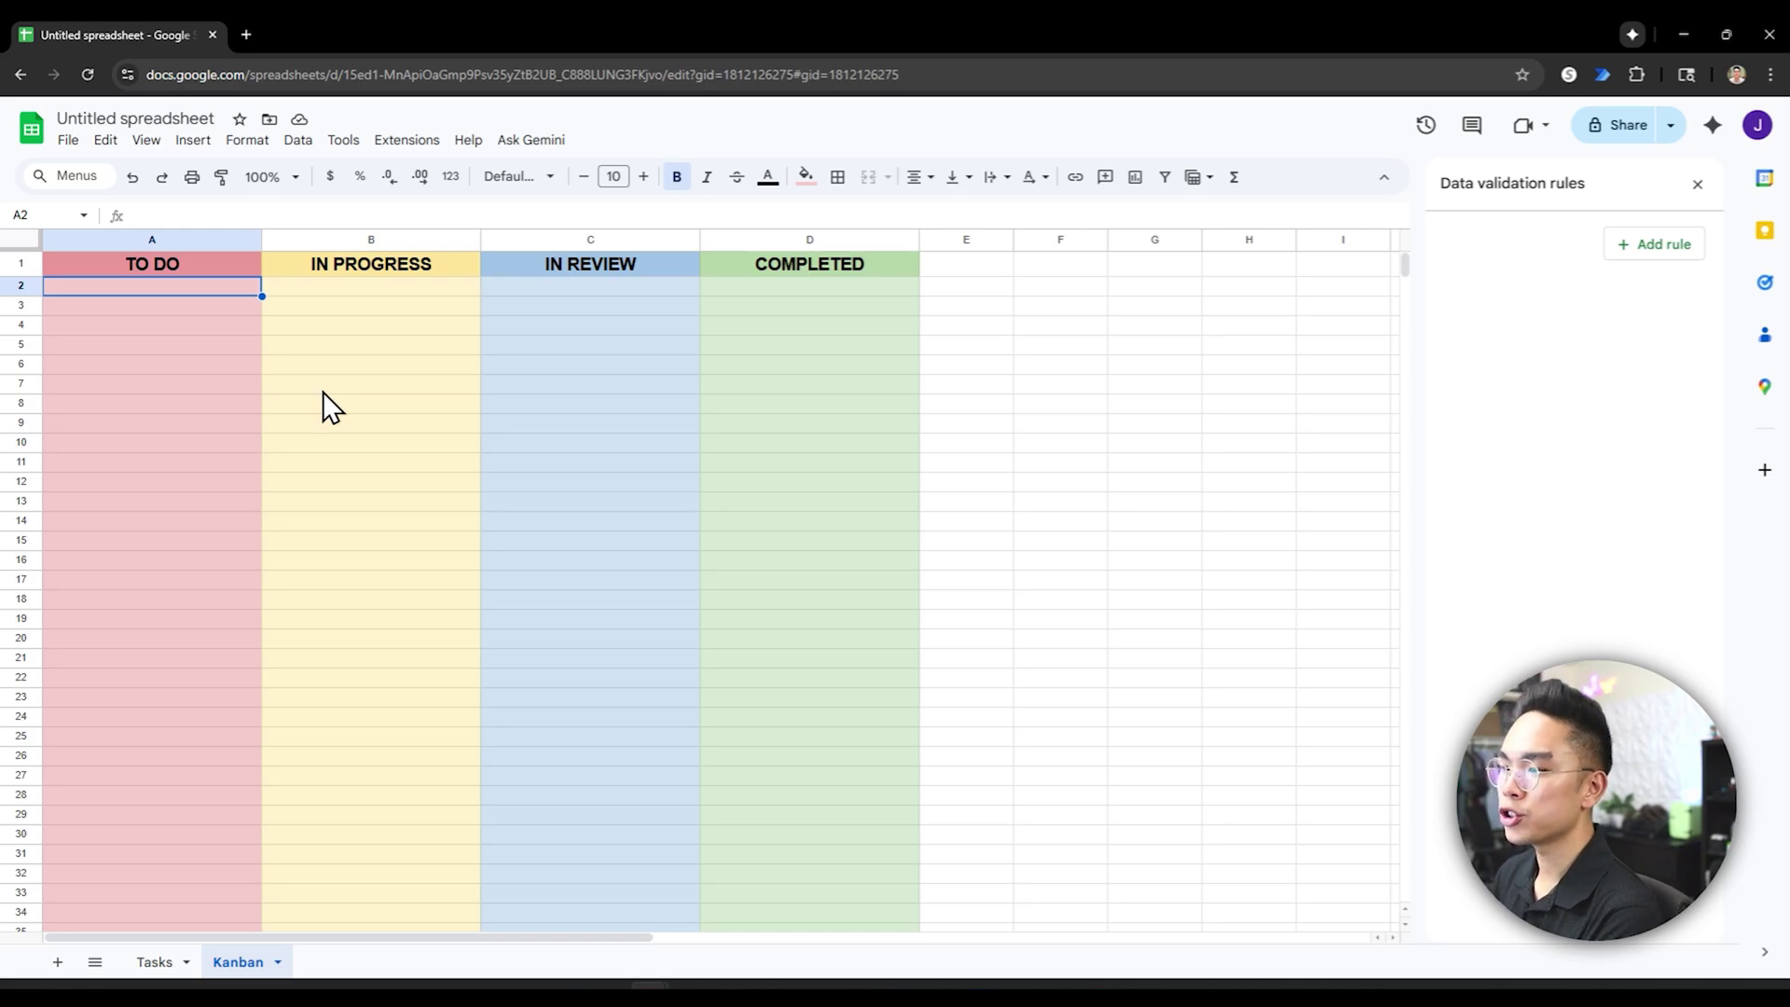
pyautogui.moveTo(154, 956)
pyautogui.mouseDown()
pyautogui.moveTo(222, 919)
pyautogui.moveTo(228, 960)
pyautogui.moveTo(156, 961)
pyautogui.mouseUp()
pyautogui.click(240, 962)
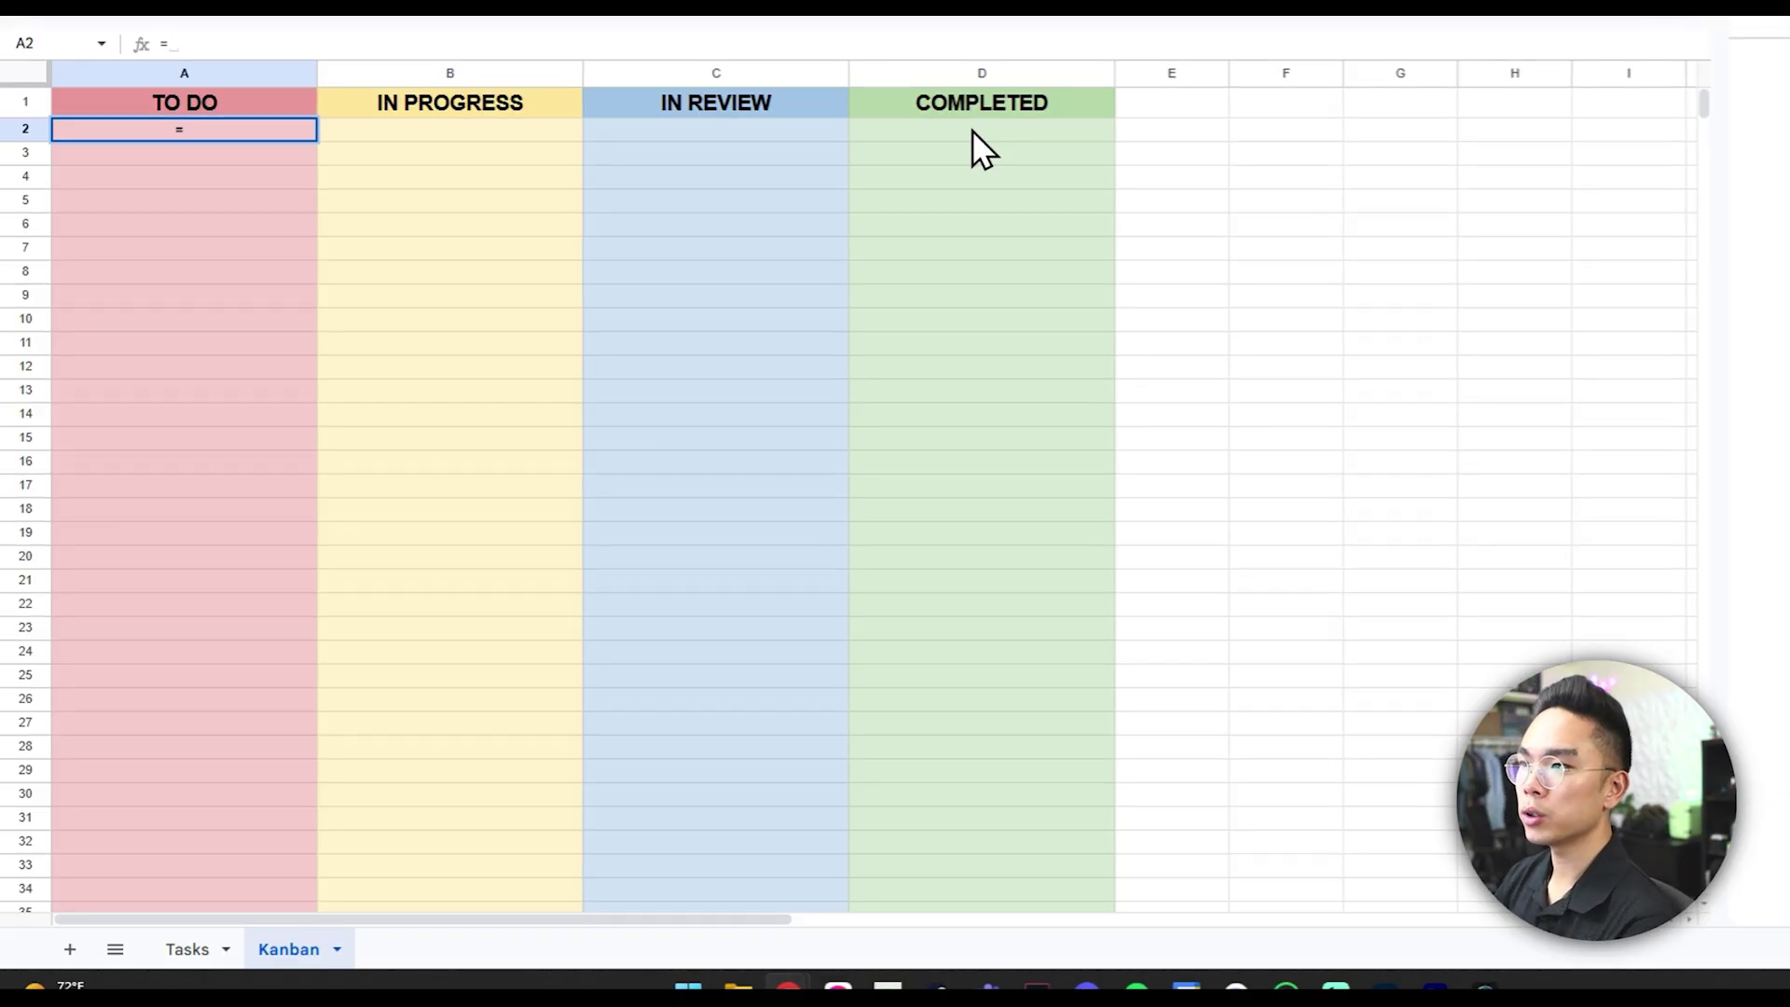
pyautogui.write('filter(')
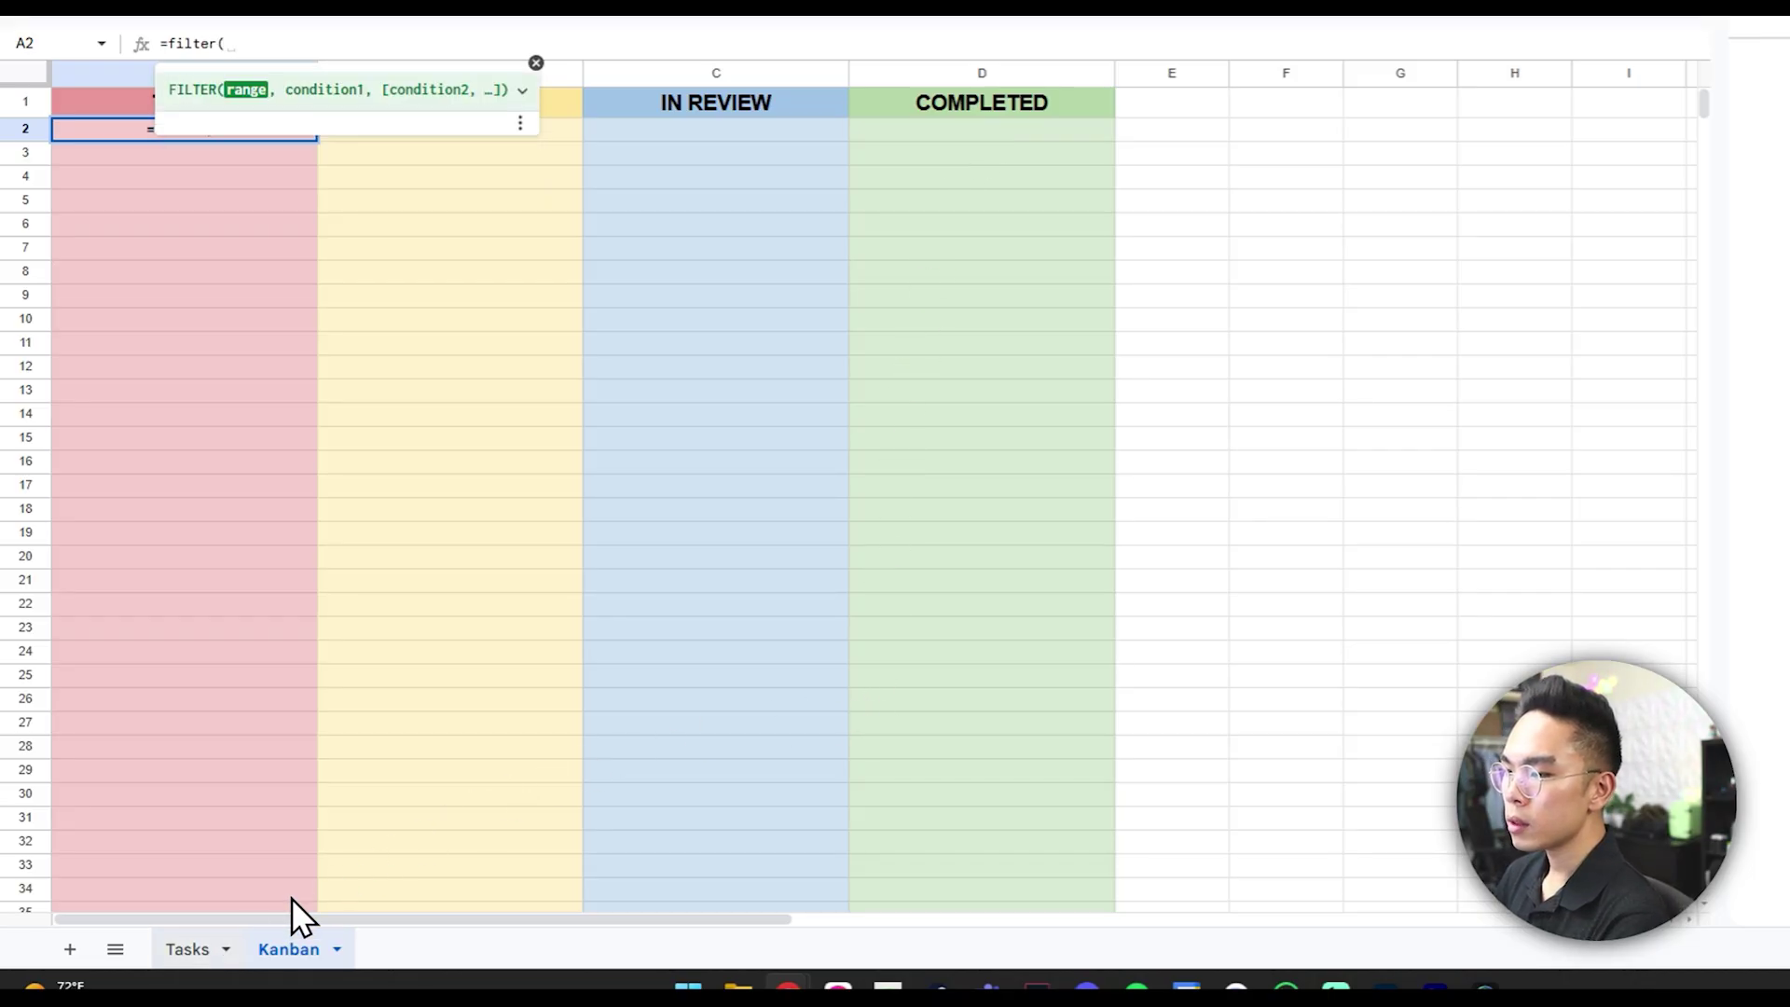
pyautogui.click(187, 947)
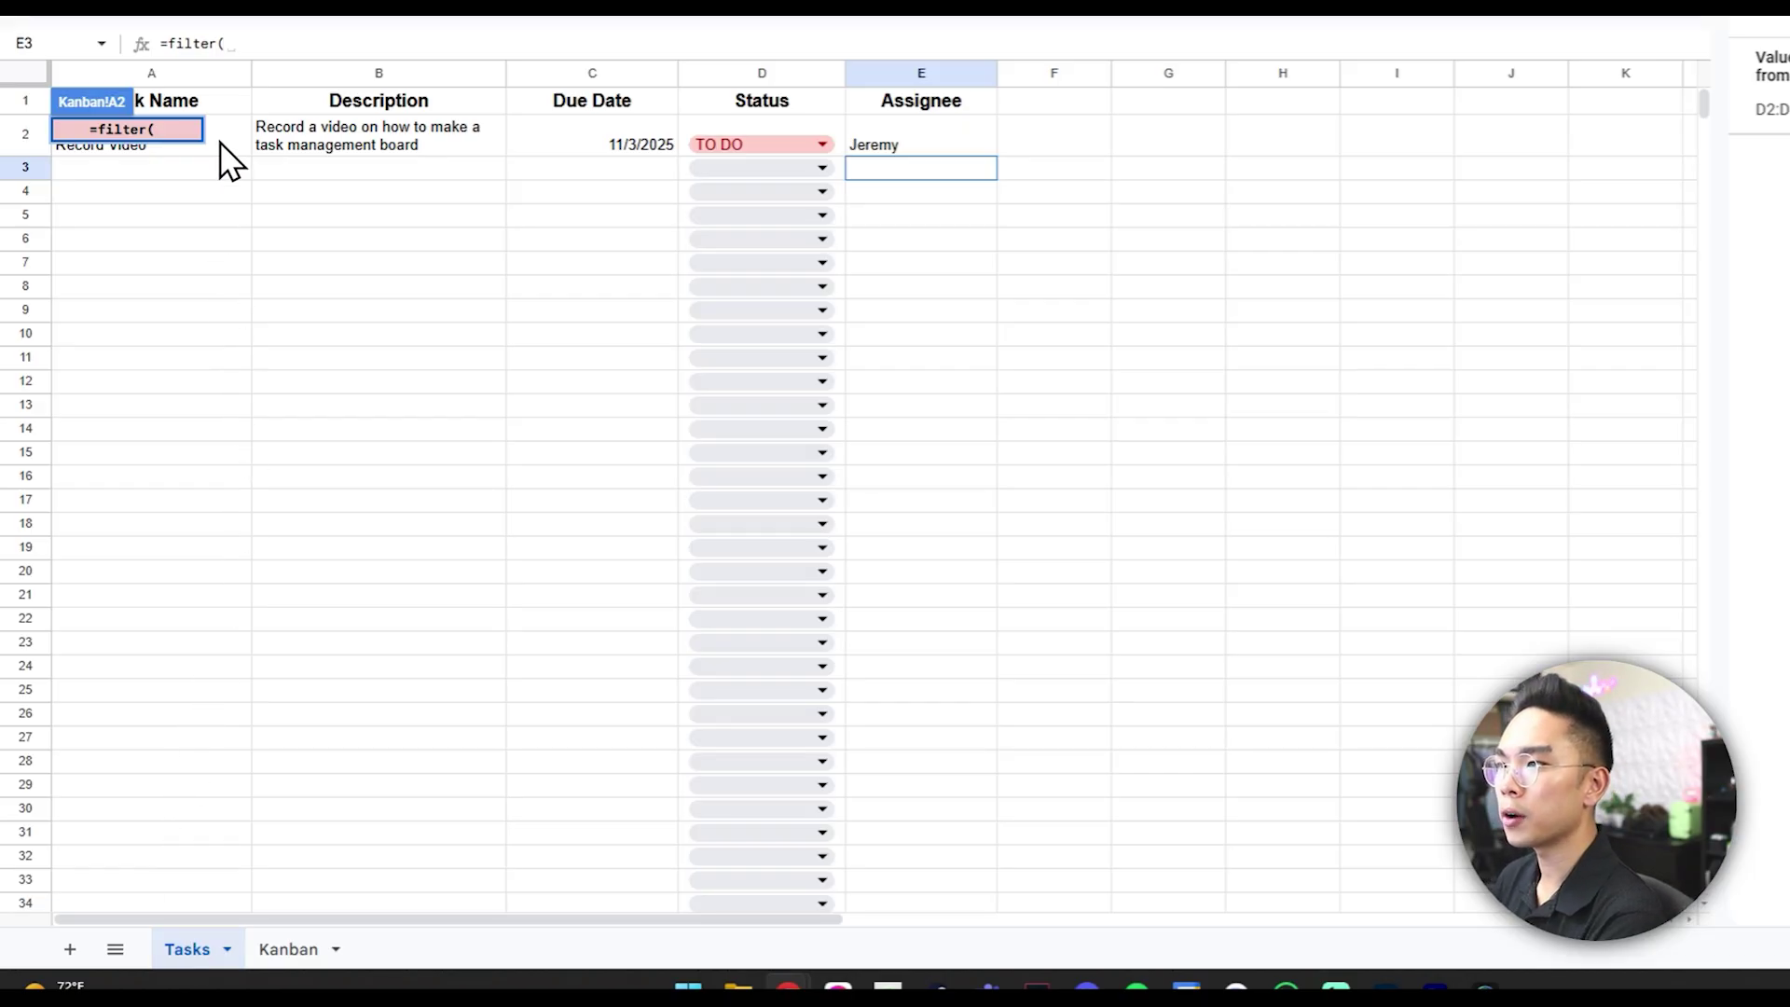
pyautogui.click(203, 72)
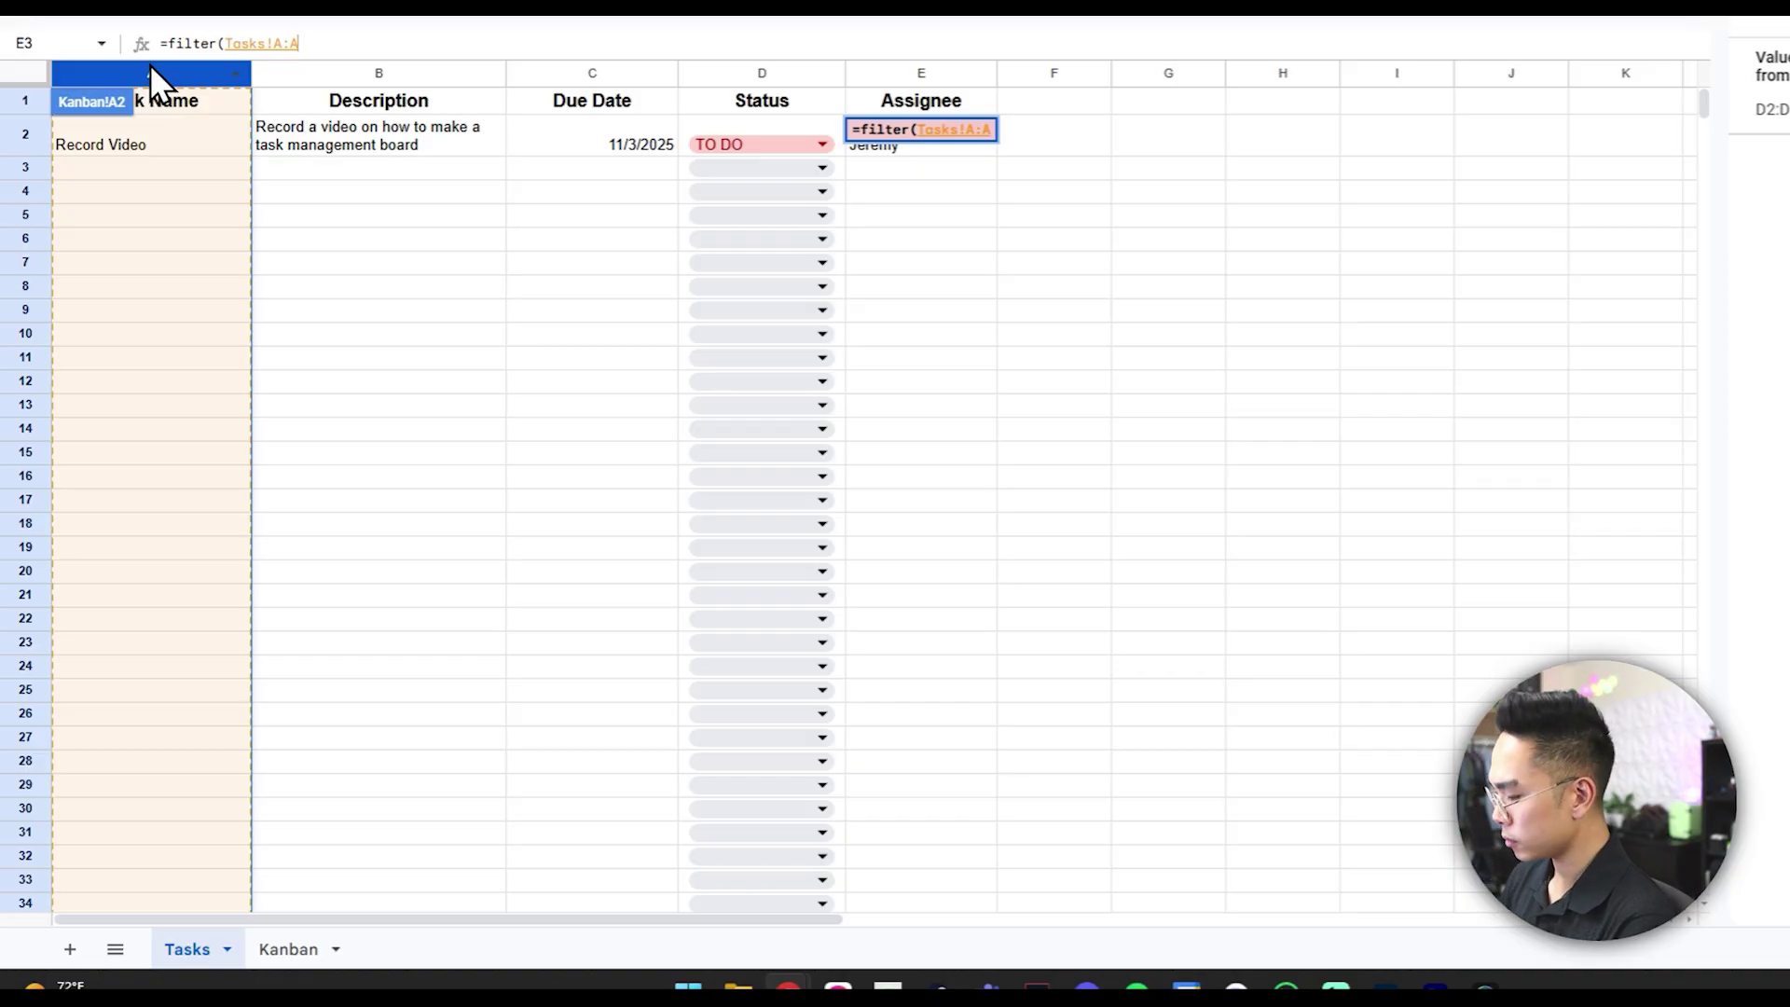
pyautogui.write(',')
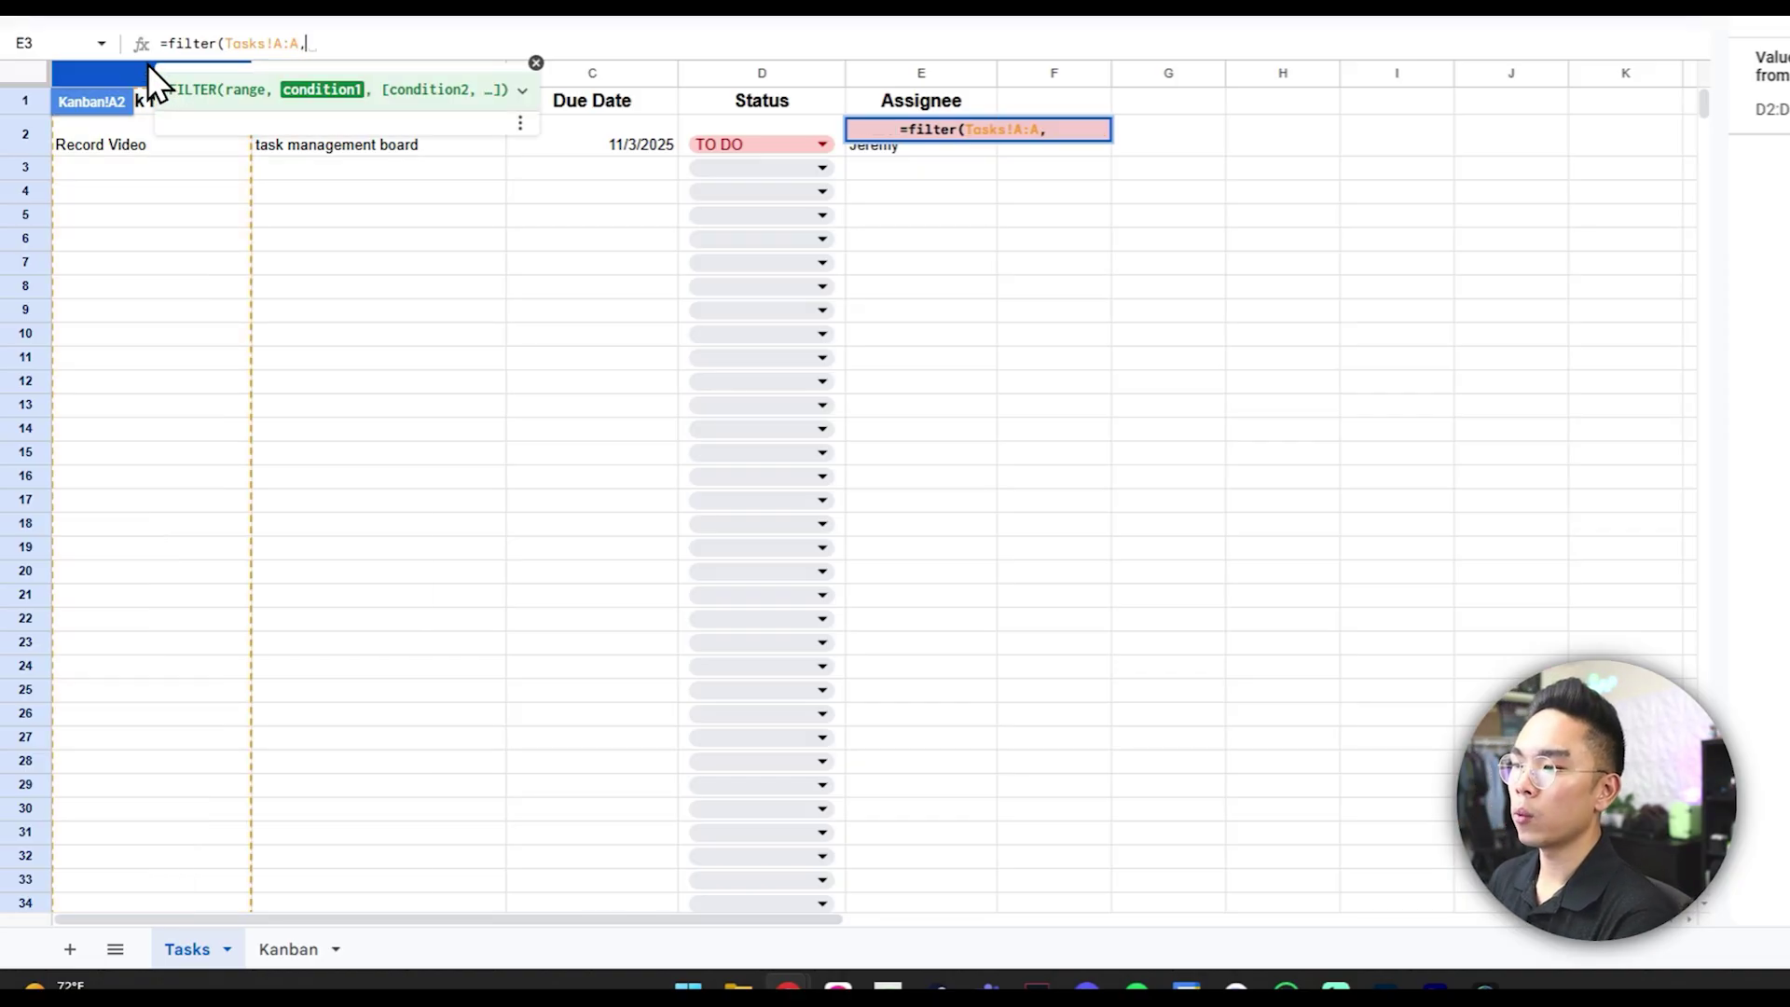
# - Complete the FILTER formula in Kanban cell A2 with the condition that the Status column, Tasks!D:D, equals header cell A1
pyautogui.click(285, 949)
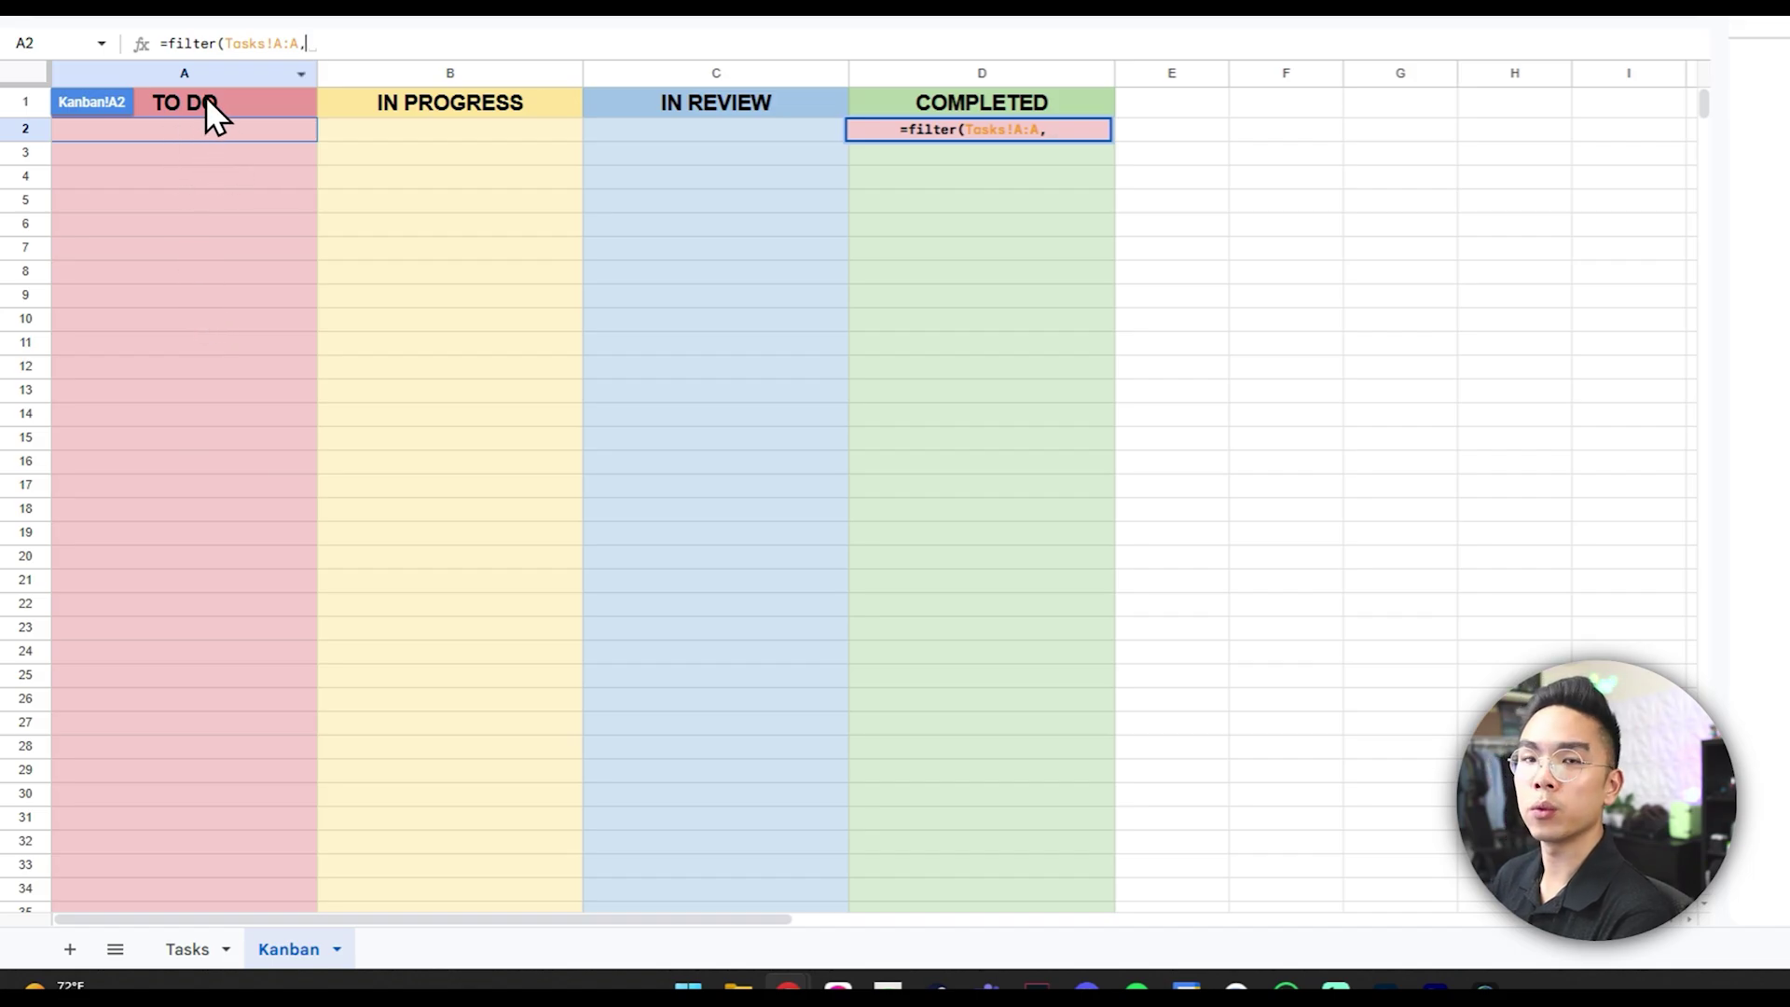
pyautogui.click(191, 951)
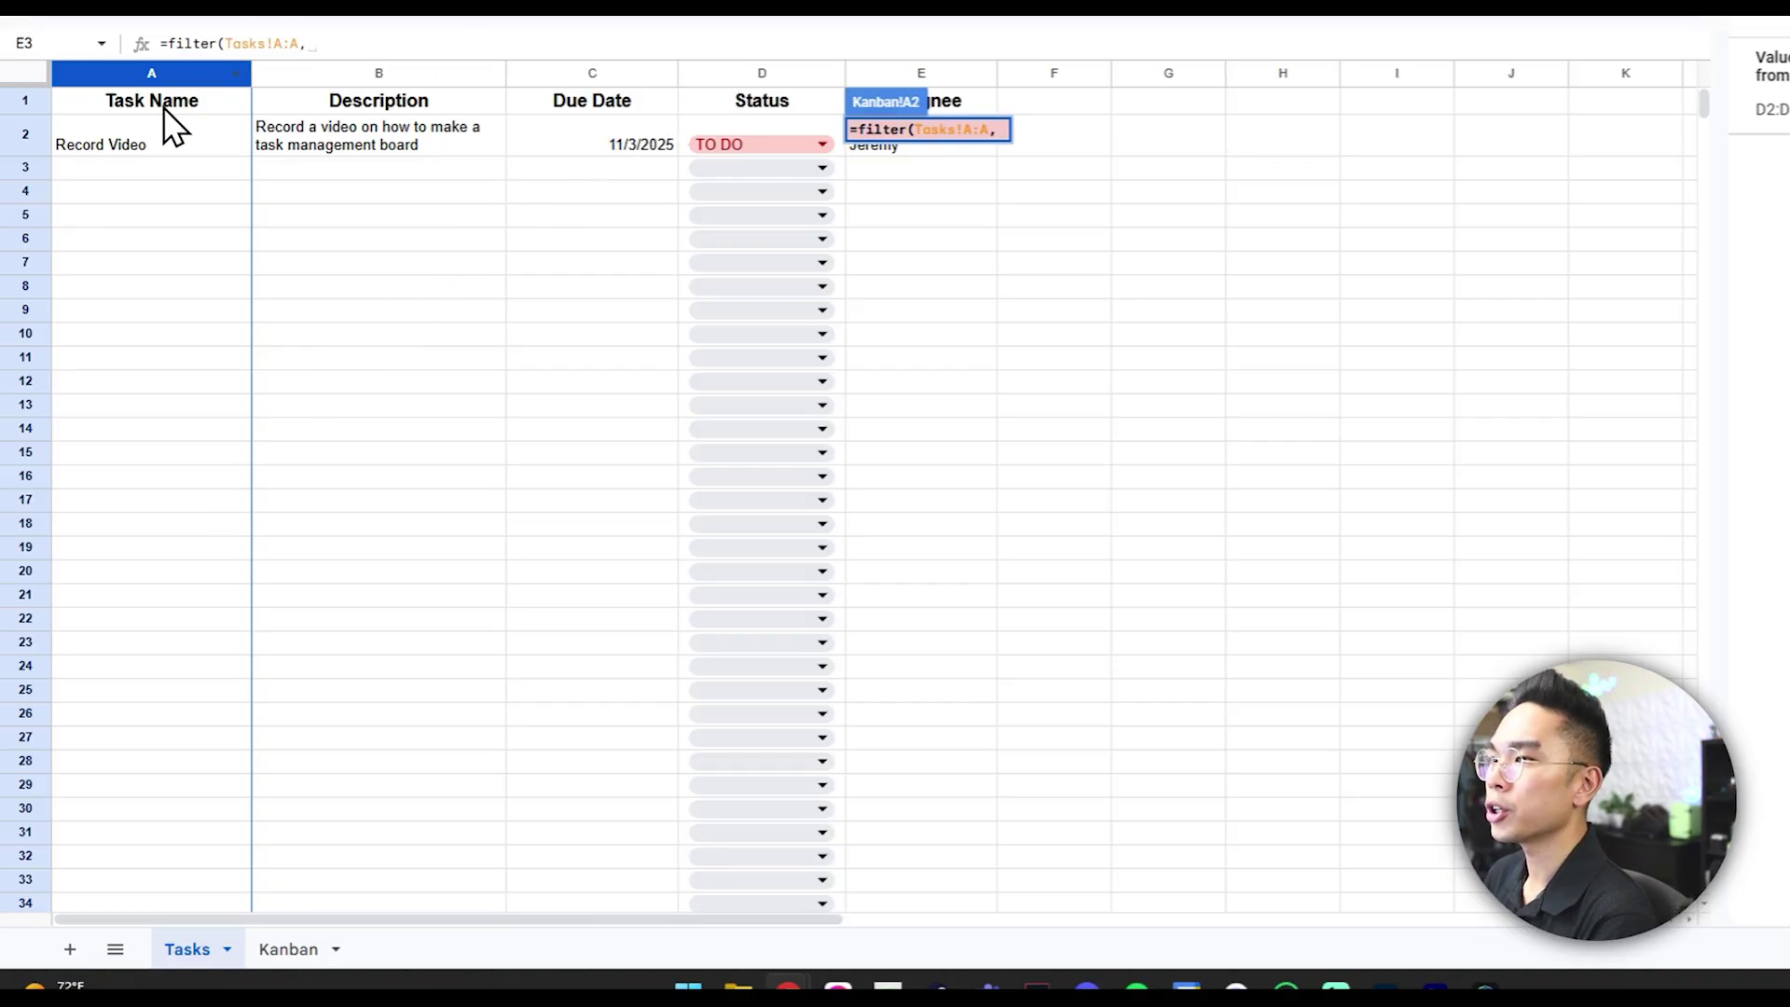
pyautogui.click(757, 72)
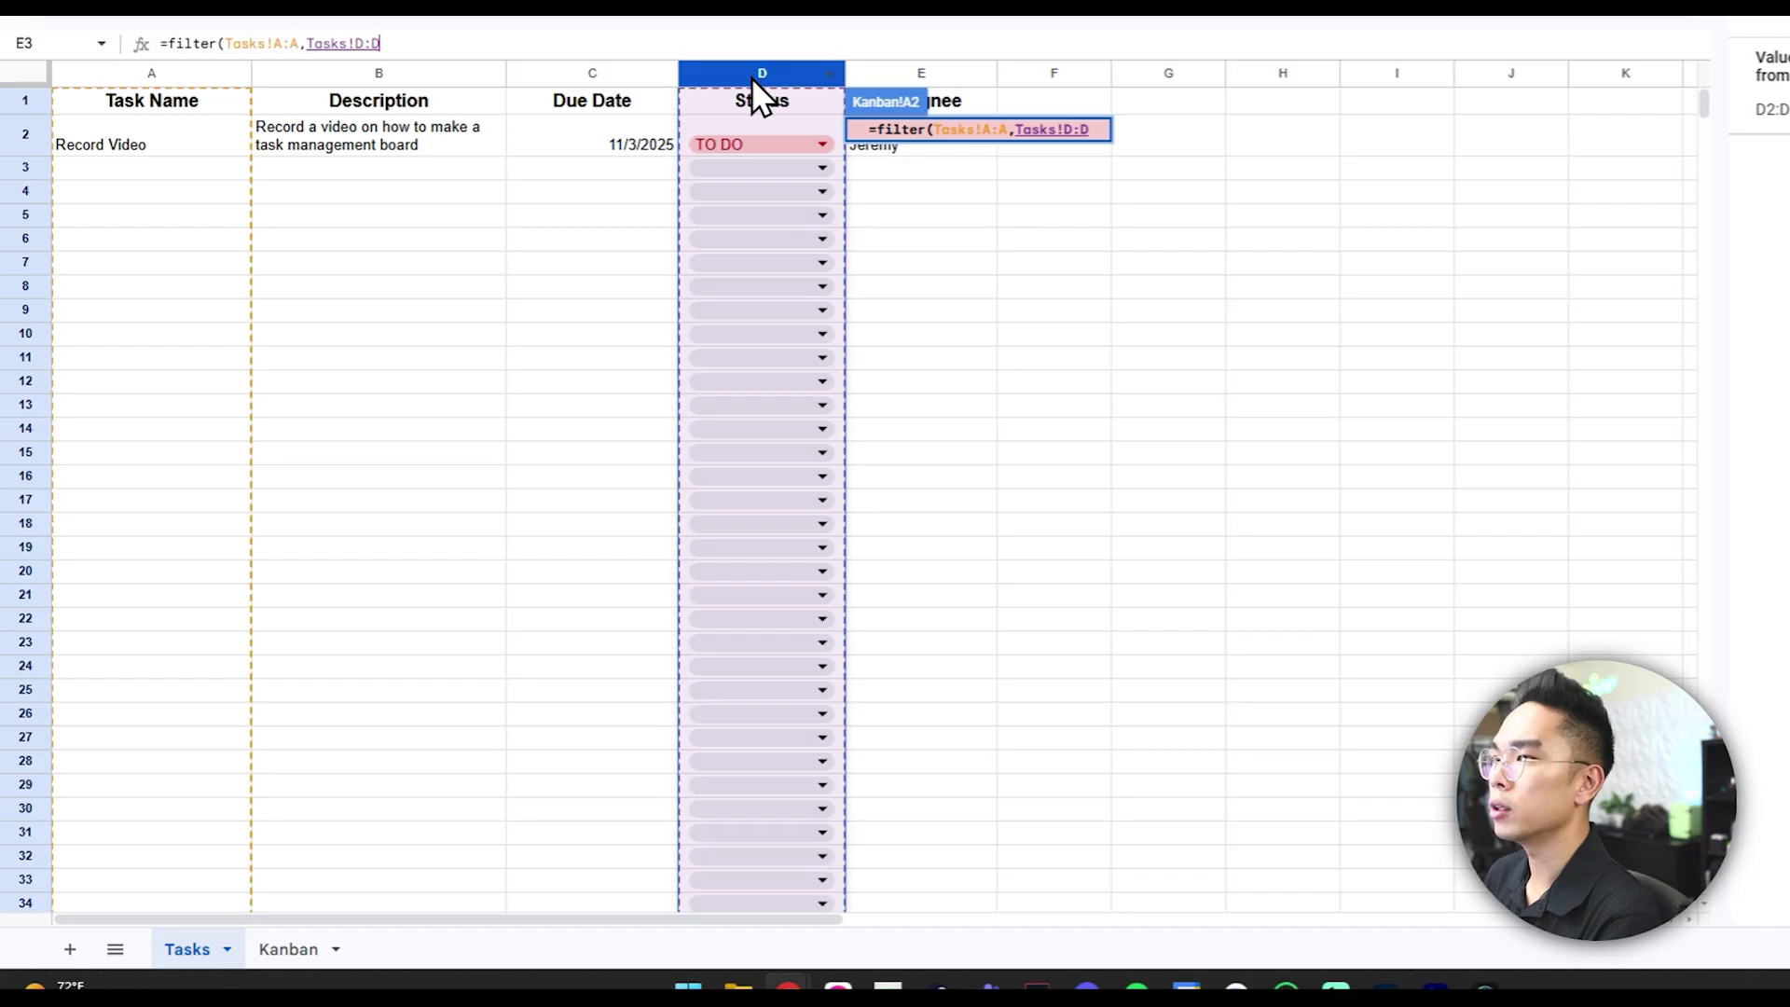
pyautogui.write('=')
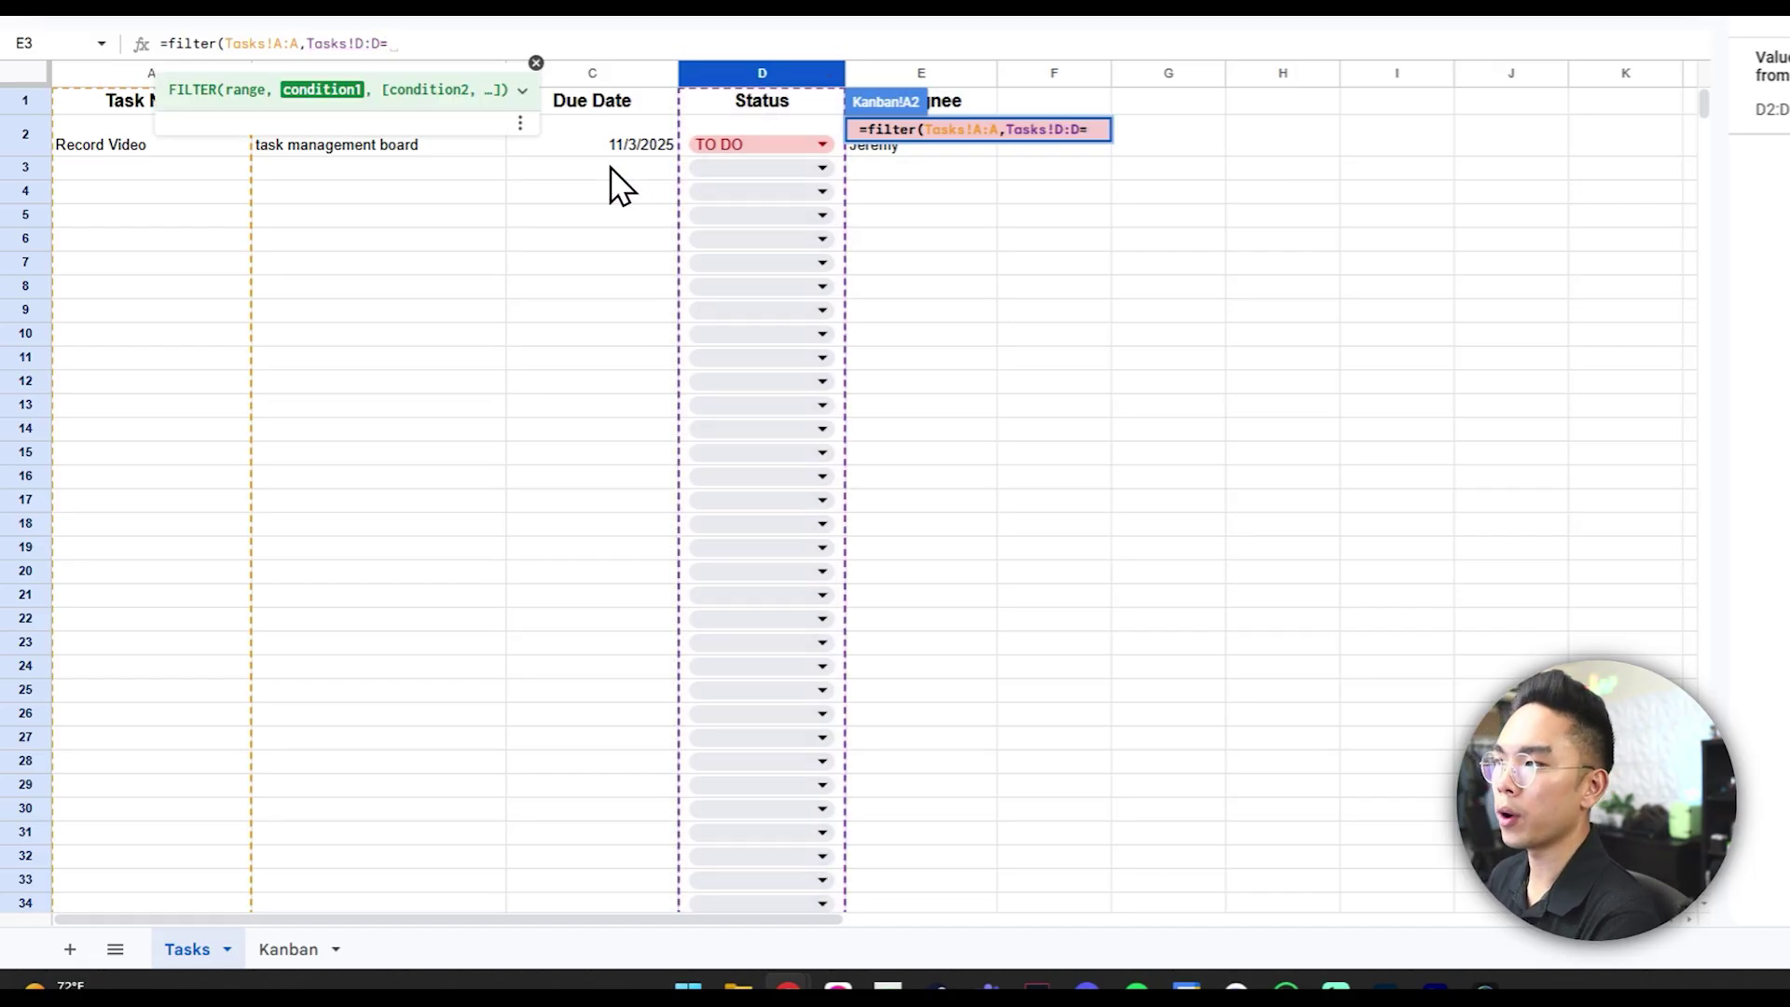
pyautogui.click(306, 942)
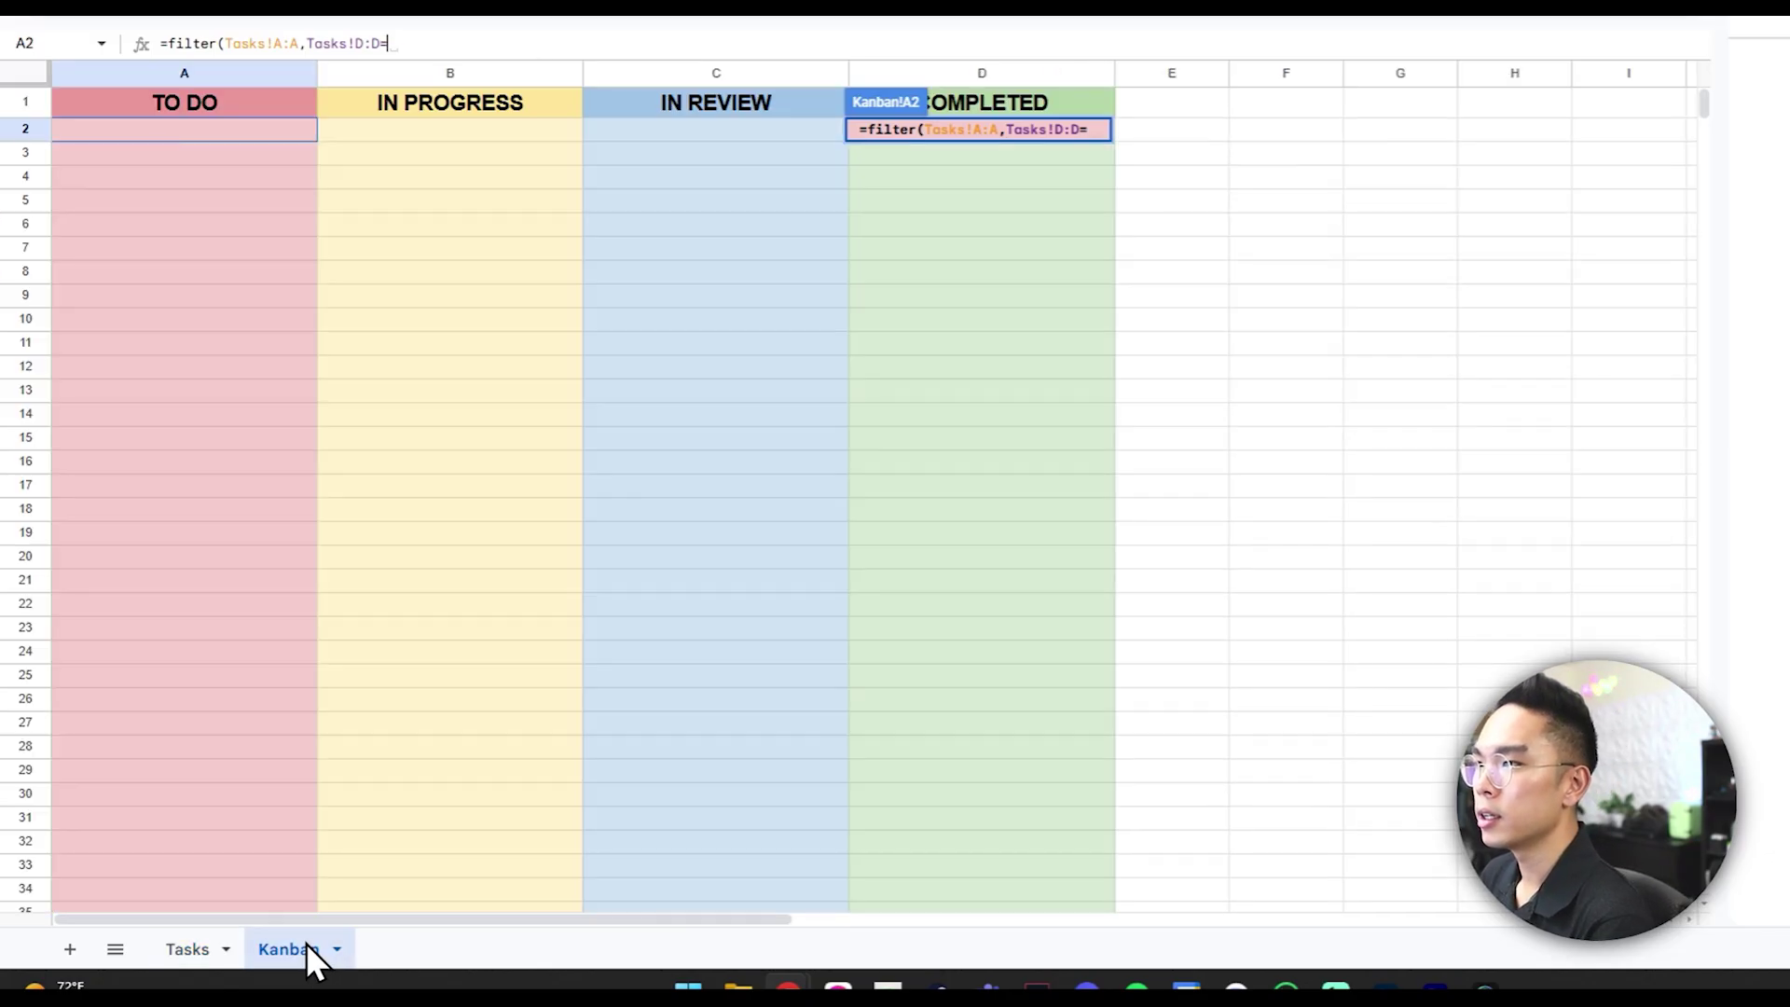
pyautogui.click(223, 102)
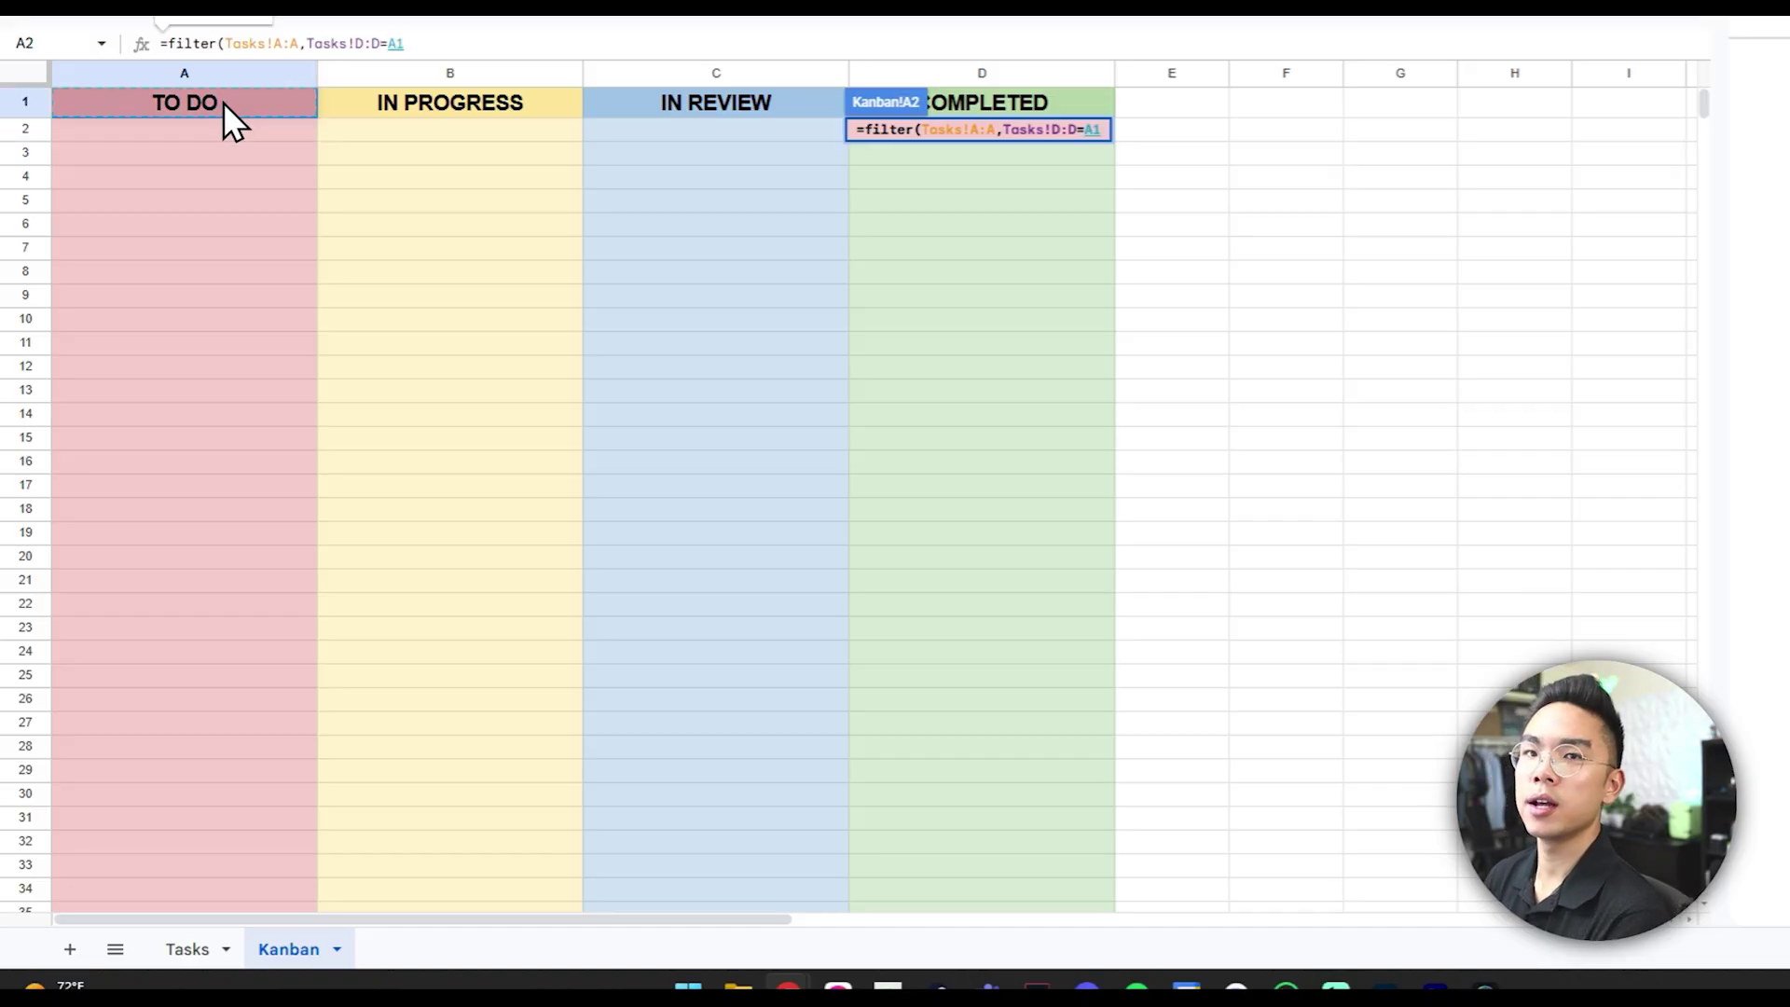
pyautogui.write(')')
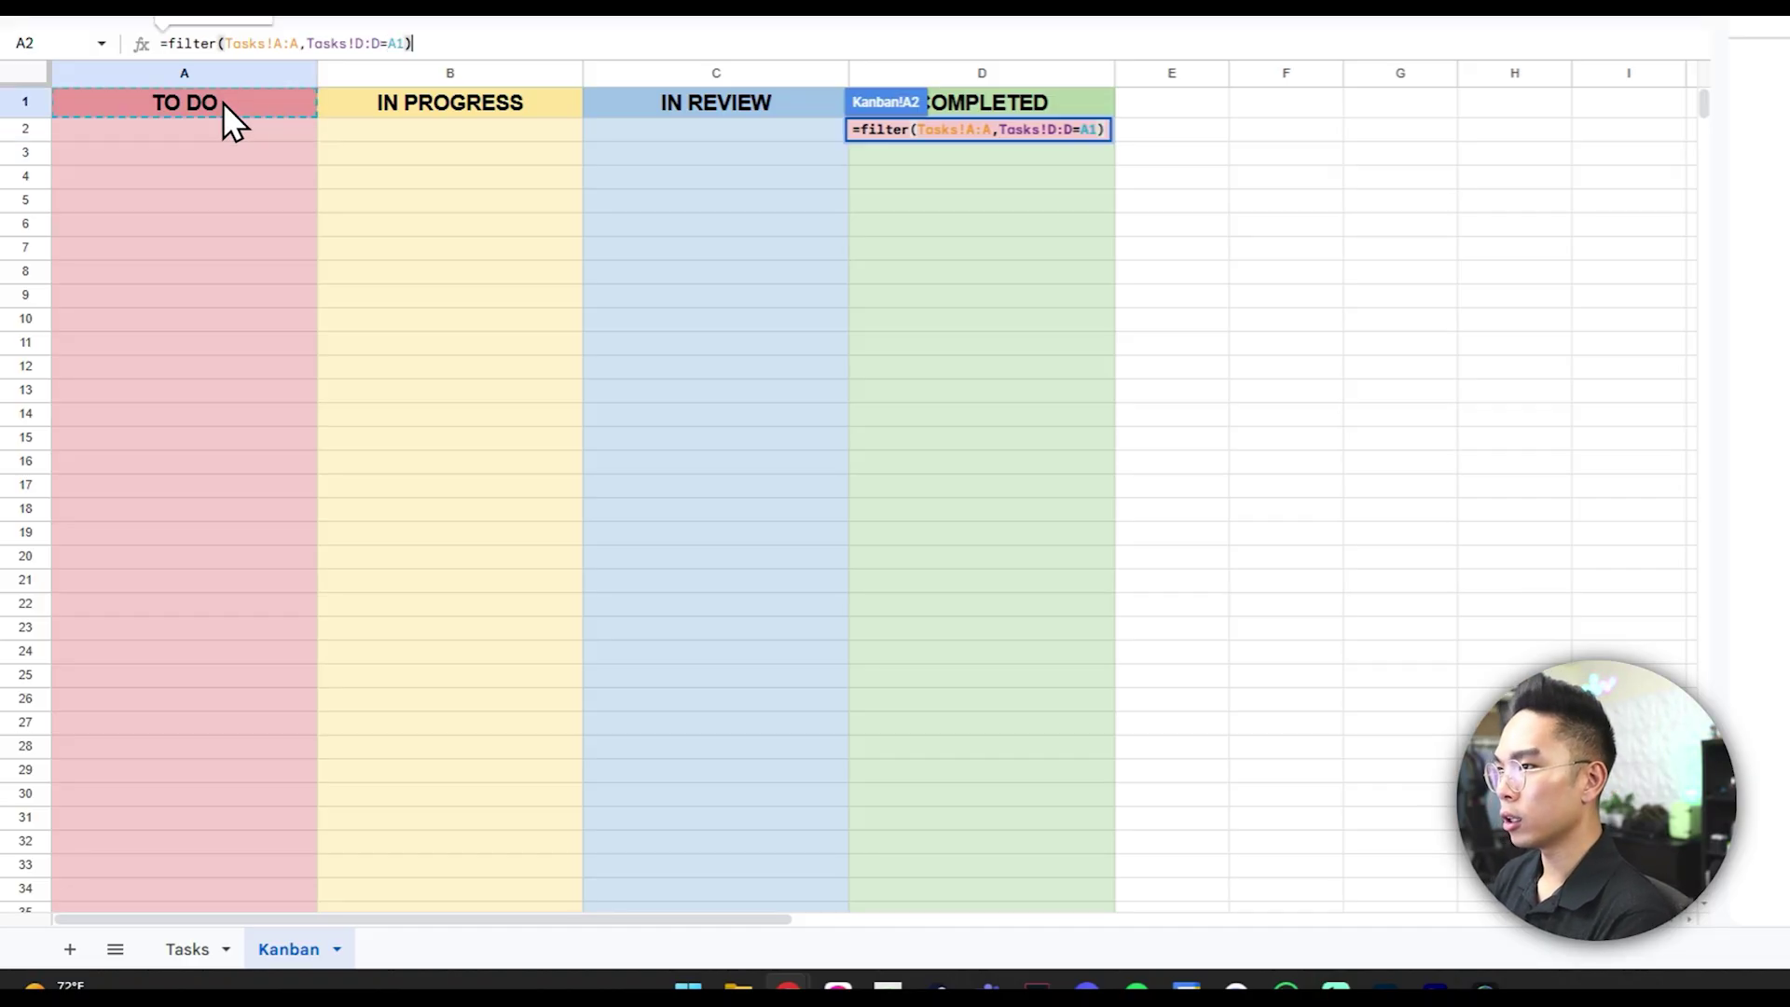
pyautogui.press('Return')
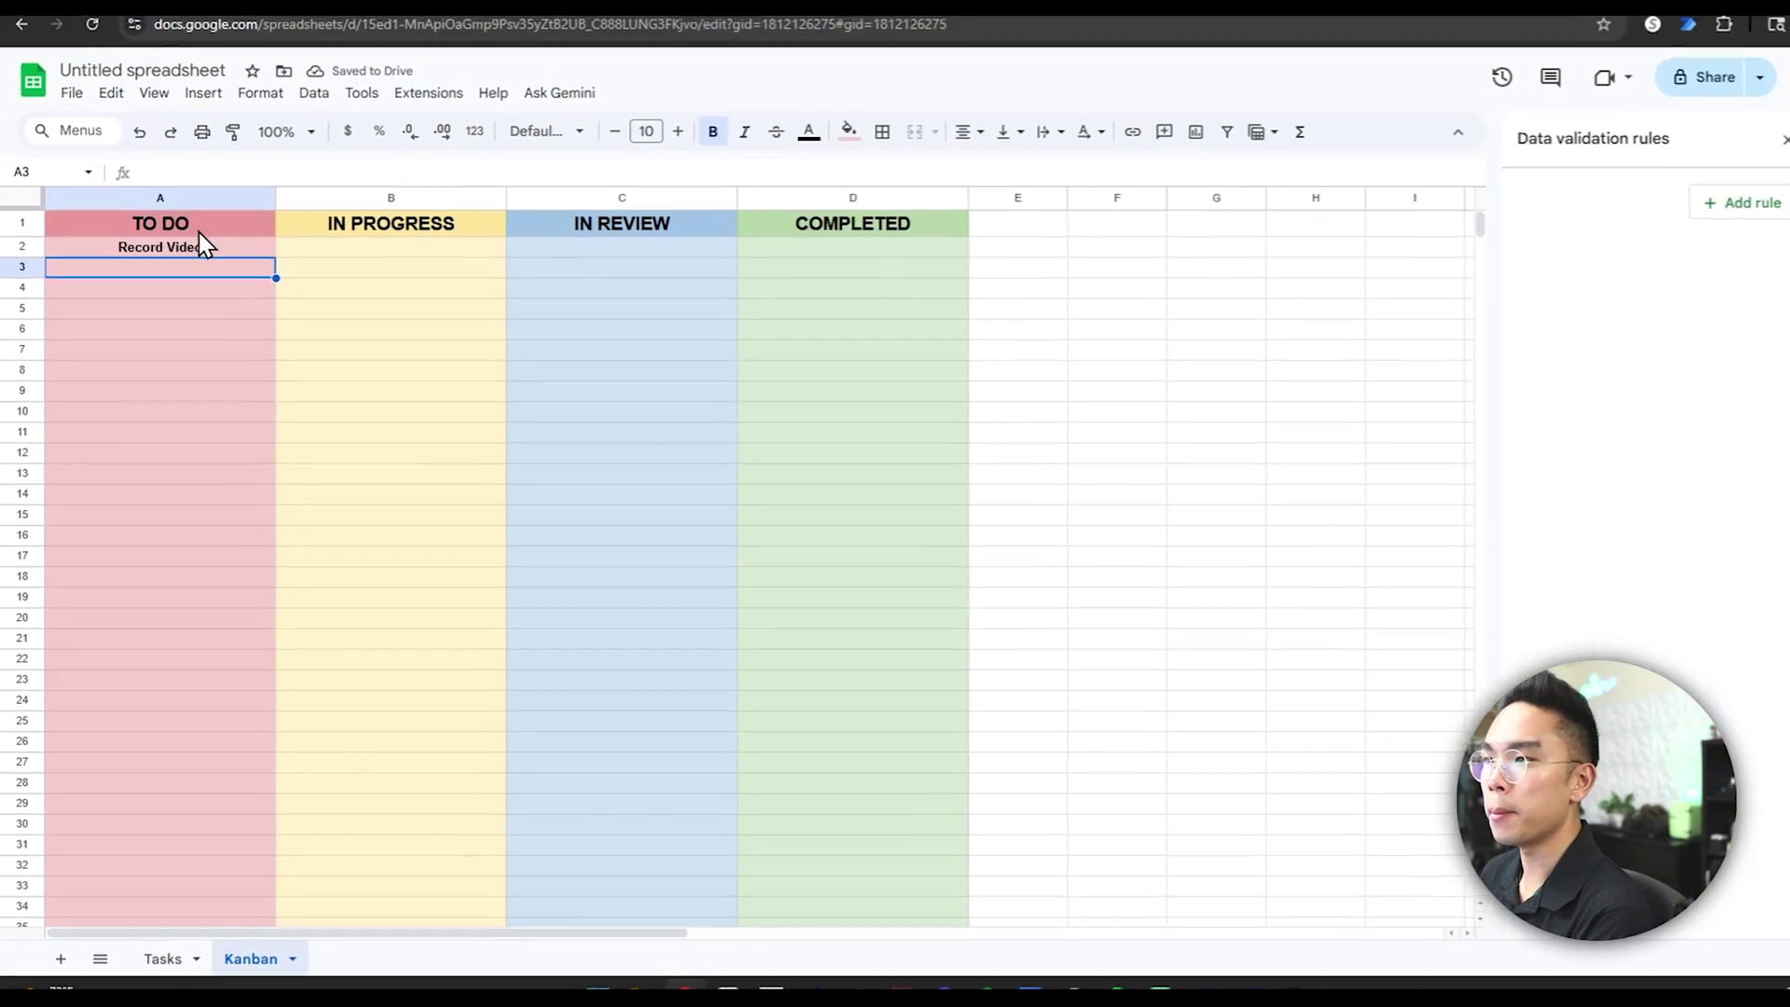
pyautogui.click(229, 123)
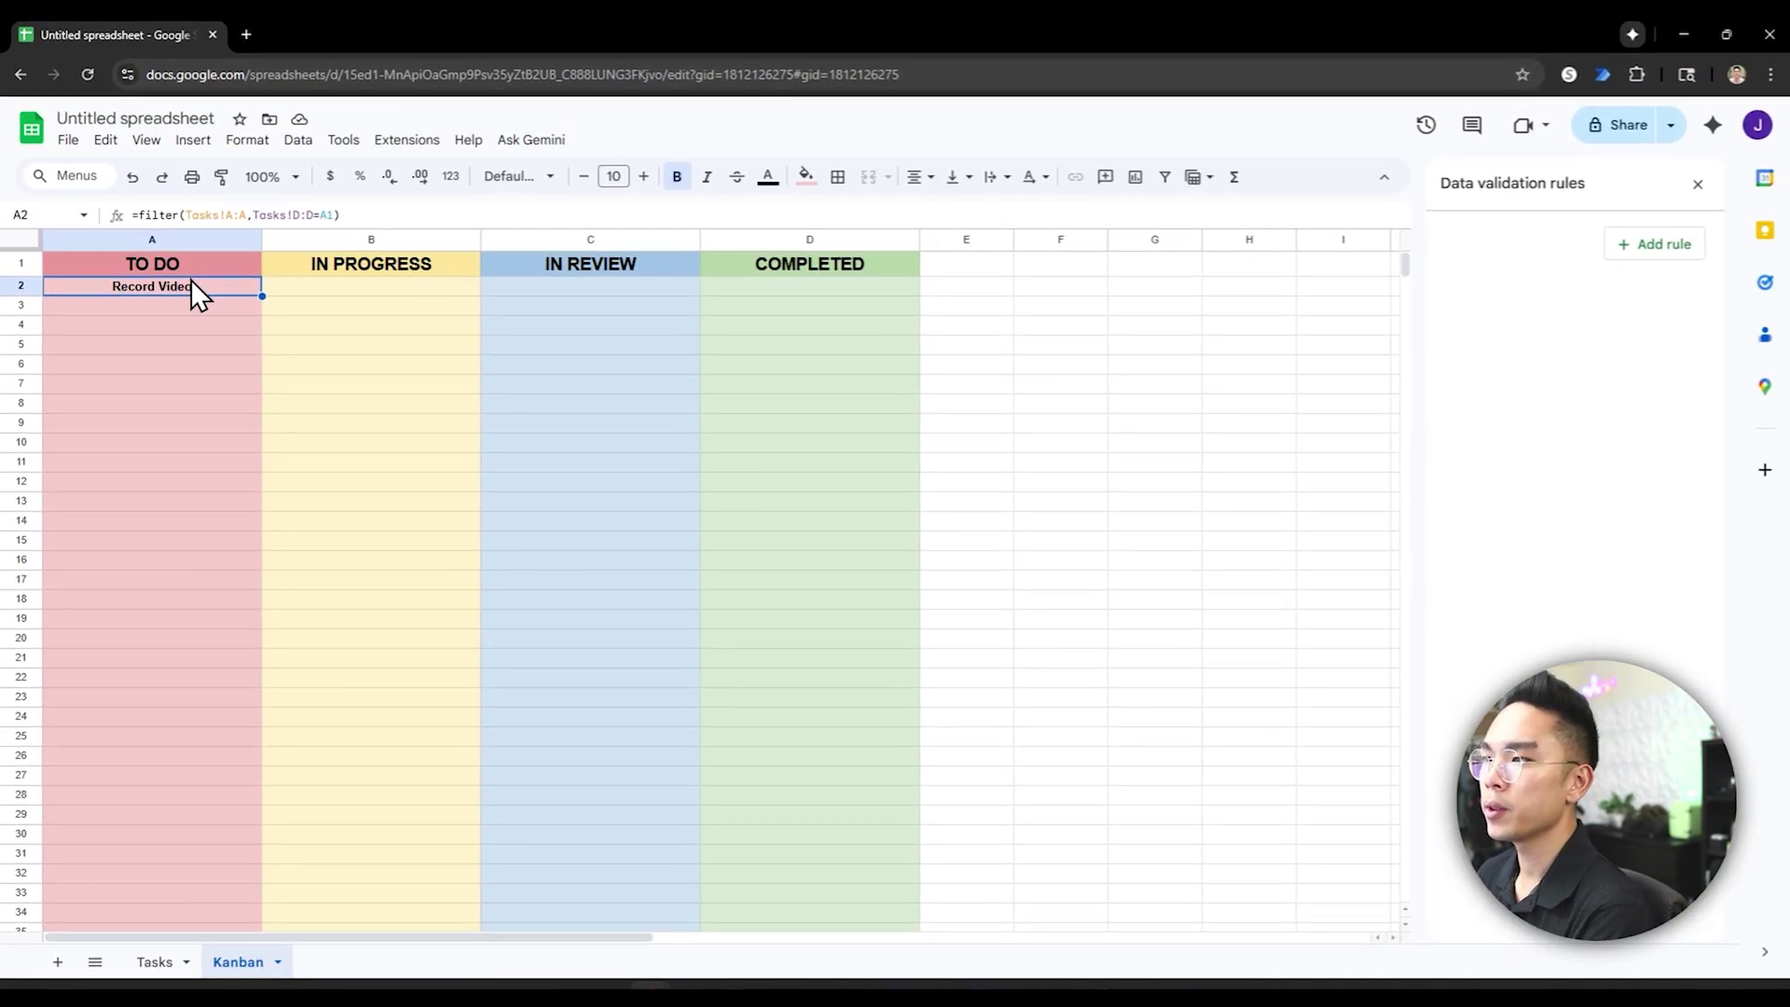
# - Add a second task named "Wash the dishes" in cell A3 of the Tasks sheet
pyautogui.click(154, 962)
pyautogui.click(168, 318)
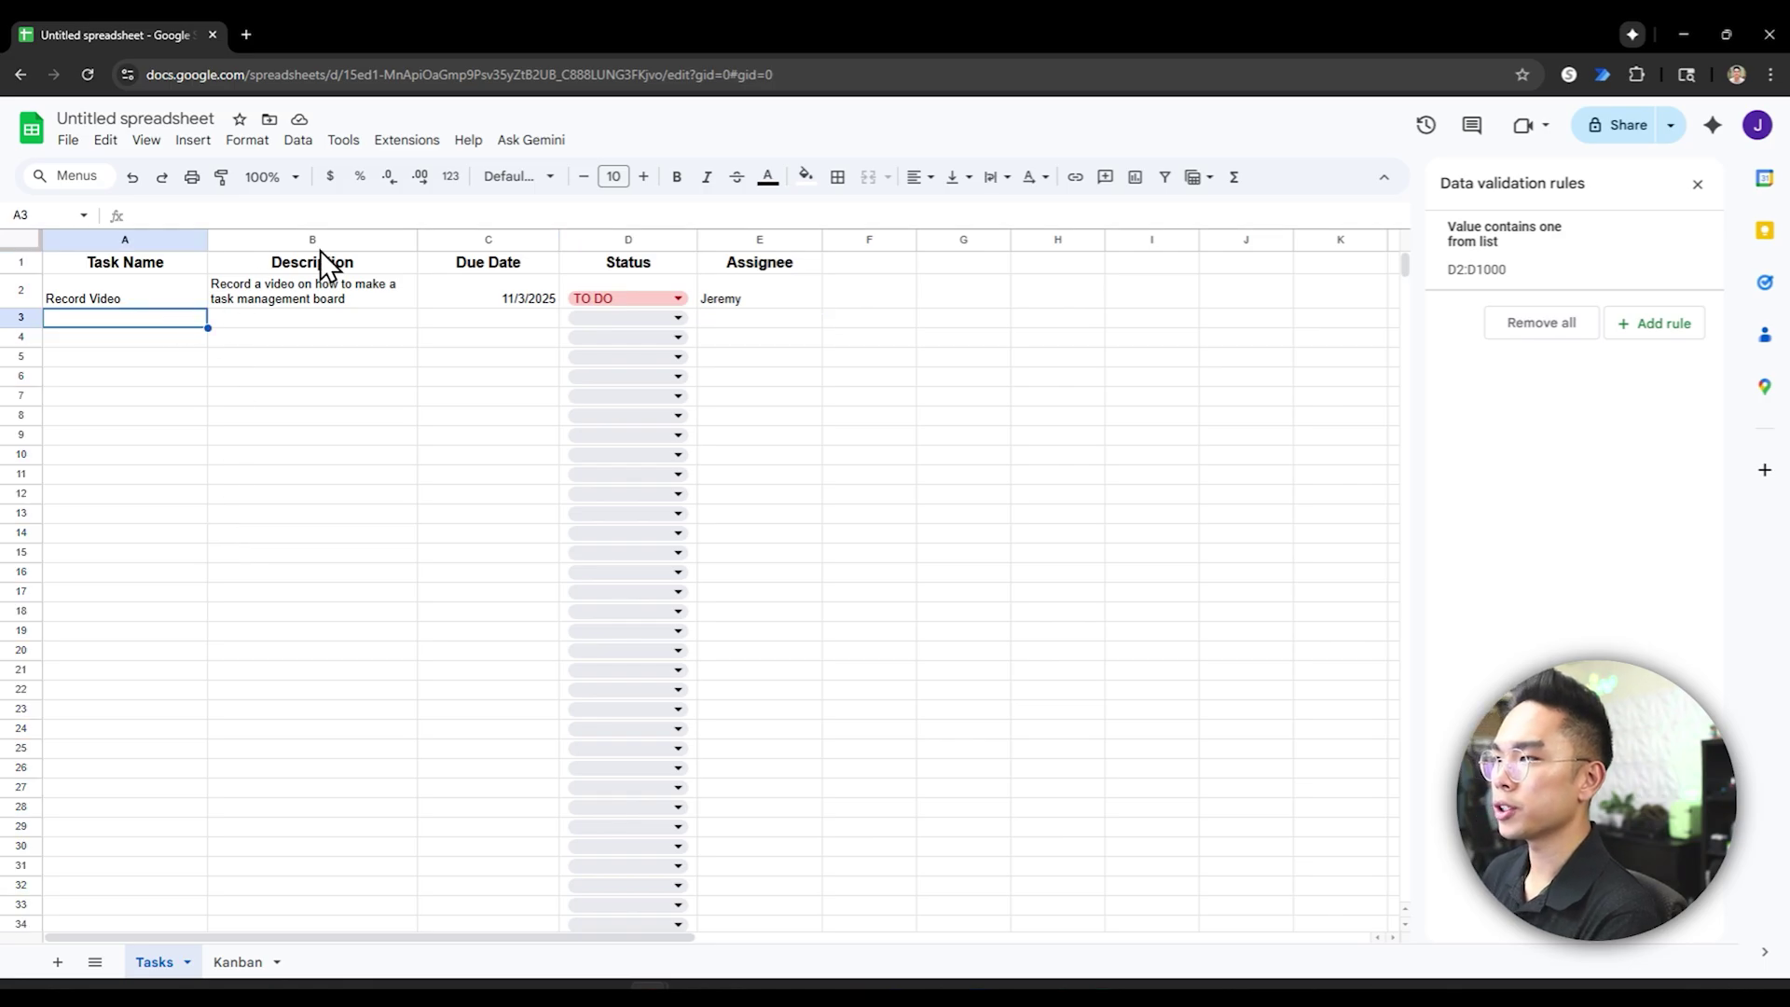
pyautogui.write('C')
pyautogui.press('BackSpace')
pyautogui.write('Wash te')
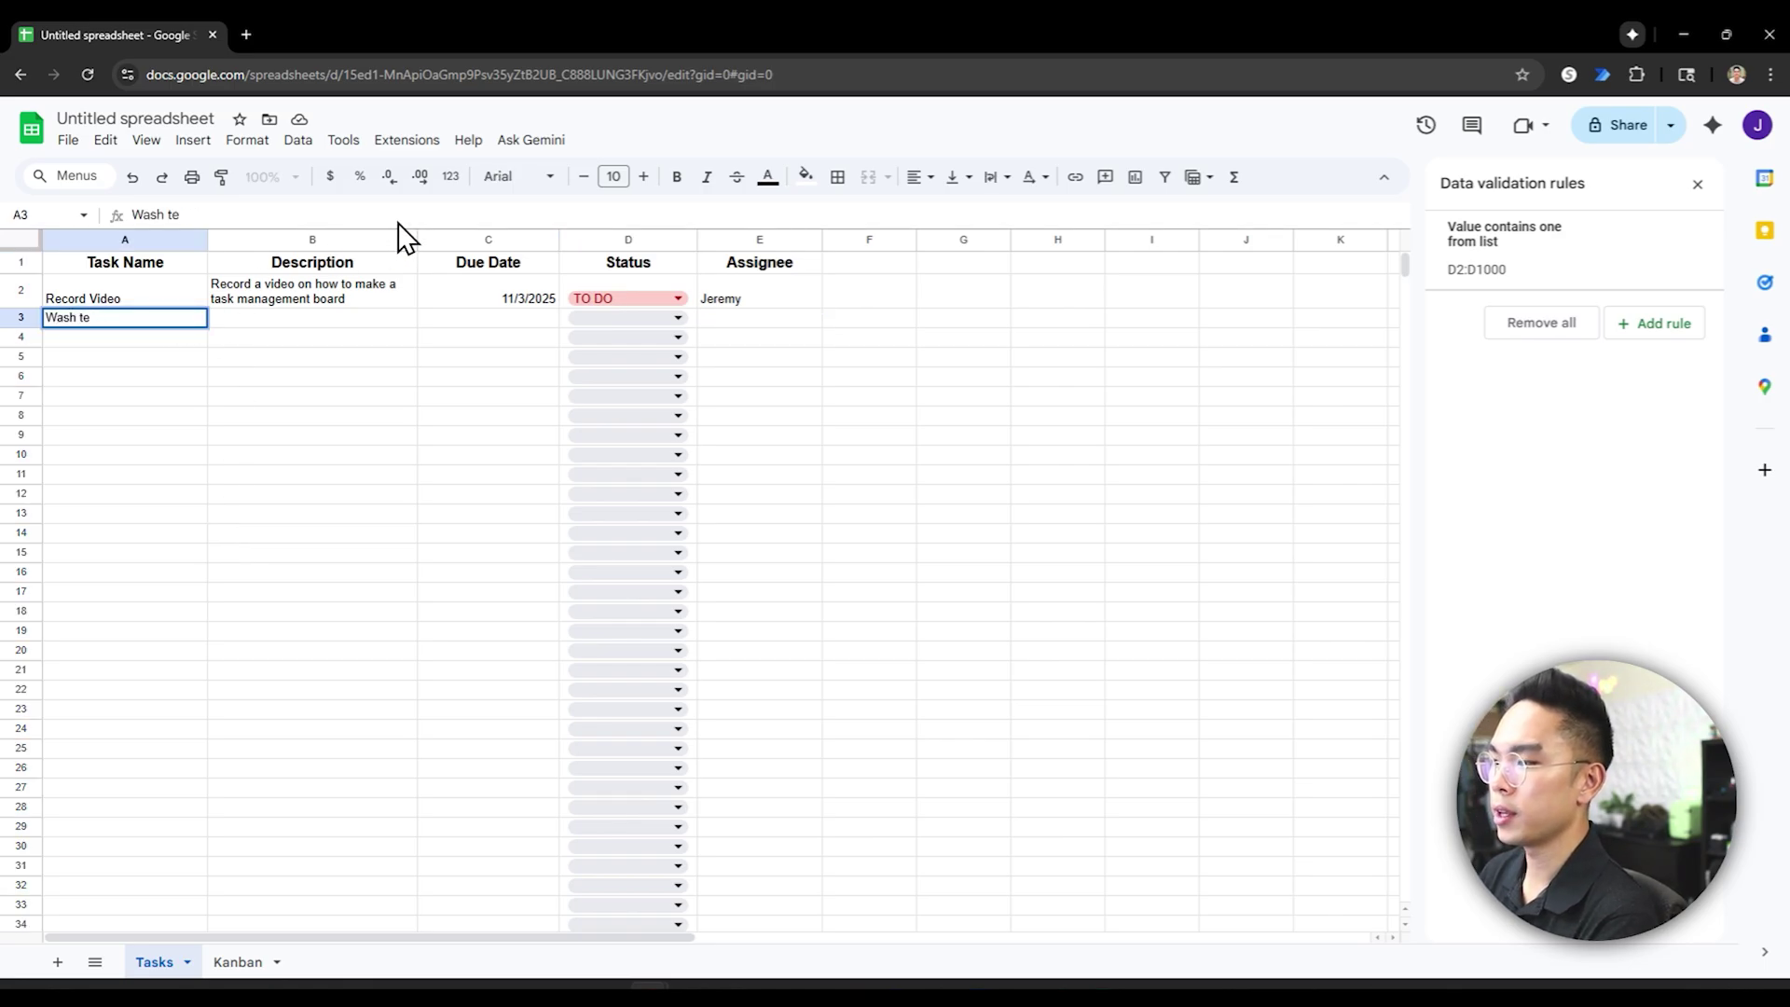
pyautogui.press('BackSpace')
pyautogui.write('he dishes')
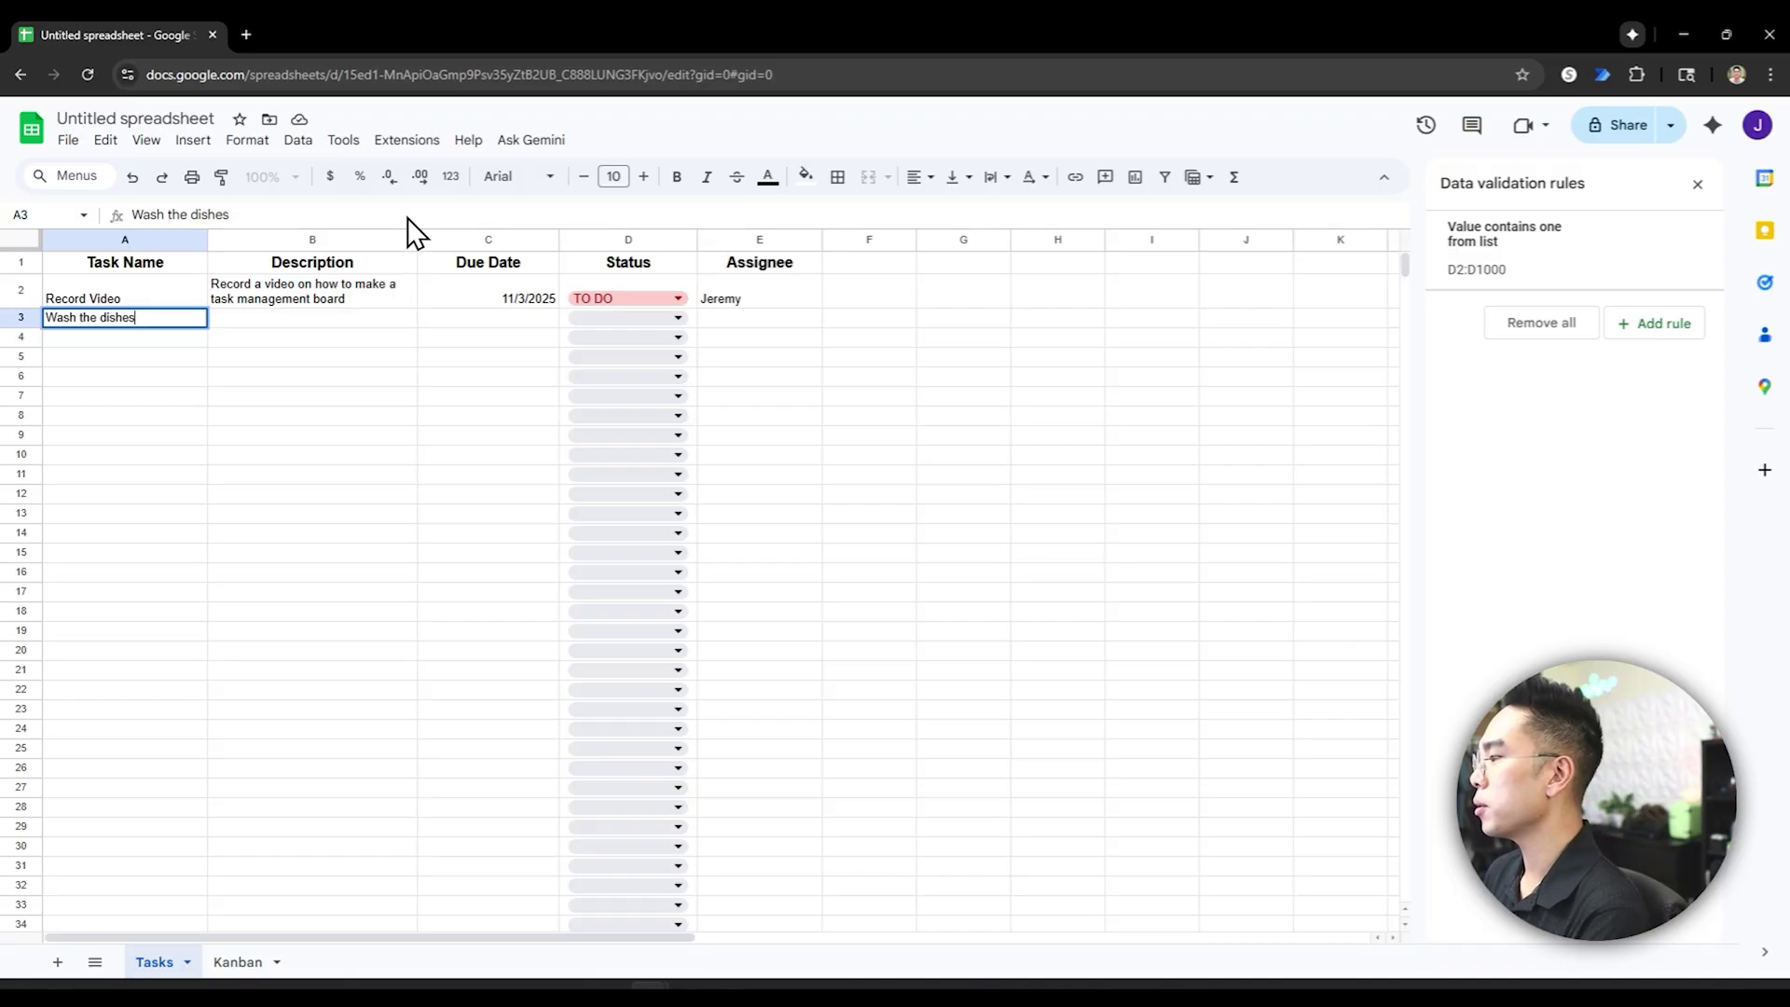
# - Set the second task's status to TO DO, enter the assignee's first name, and check the Kanban sheet's TO DO column
pyautogui.click(630, 317)
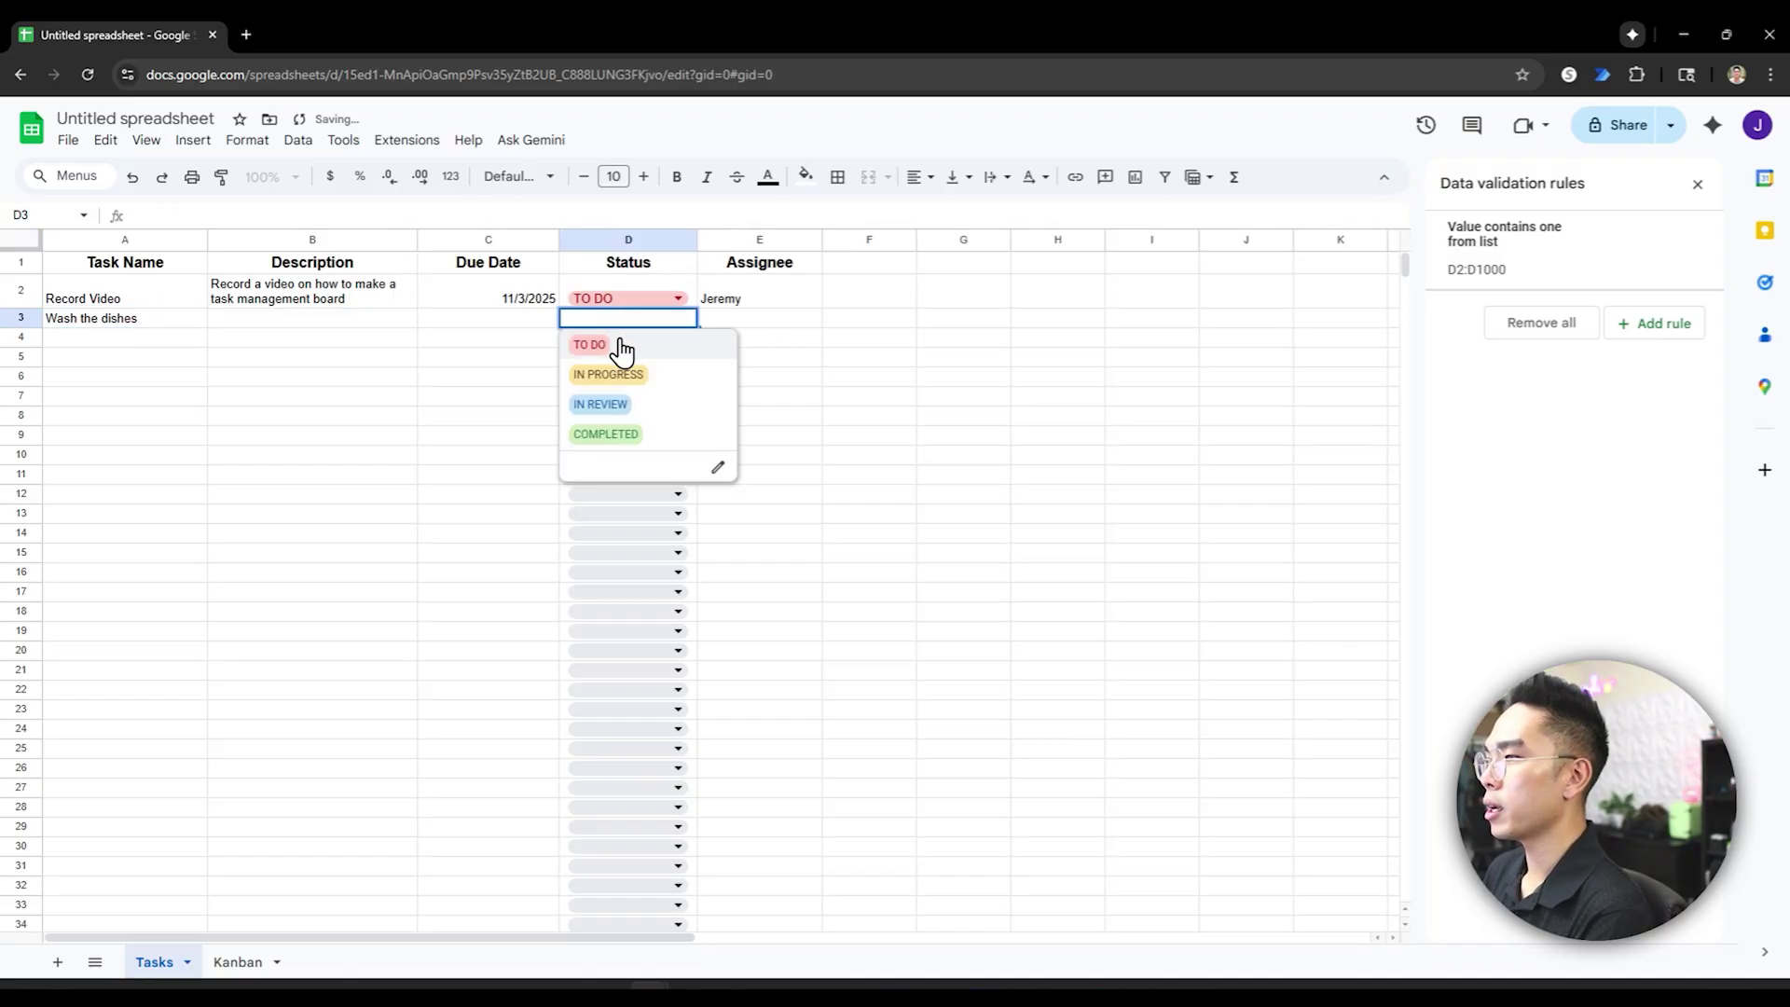
pyautogui.click(619, 347)
pyautogui.click(743, 320)
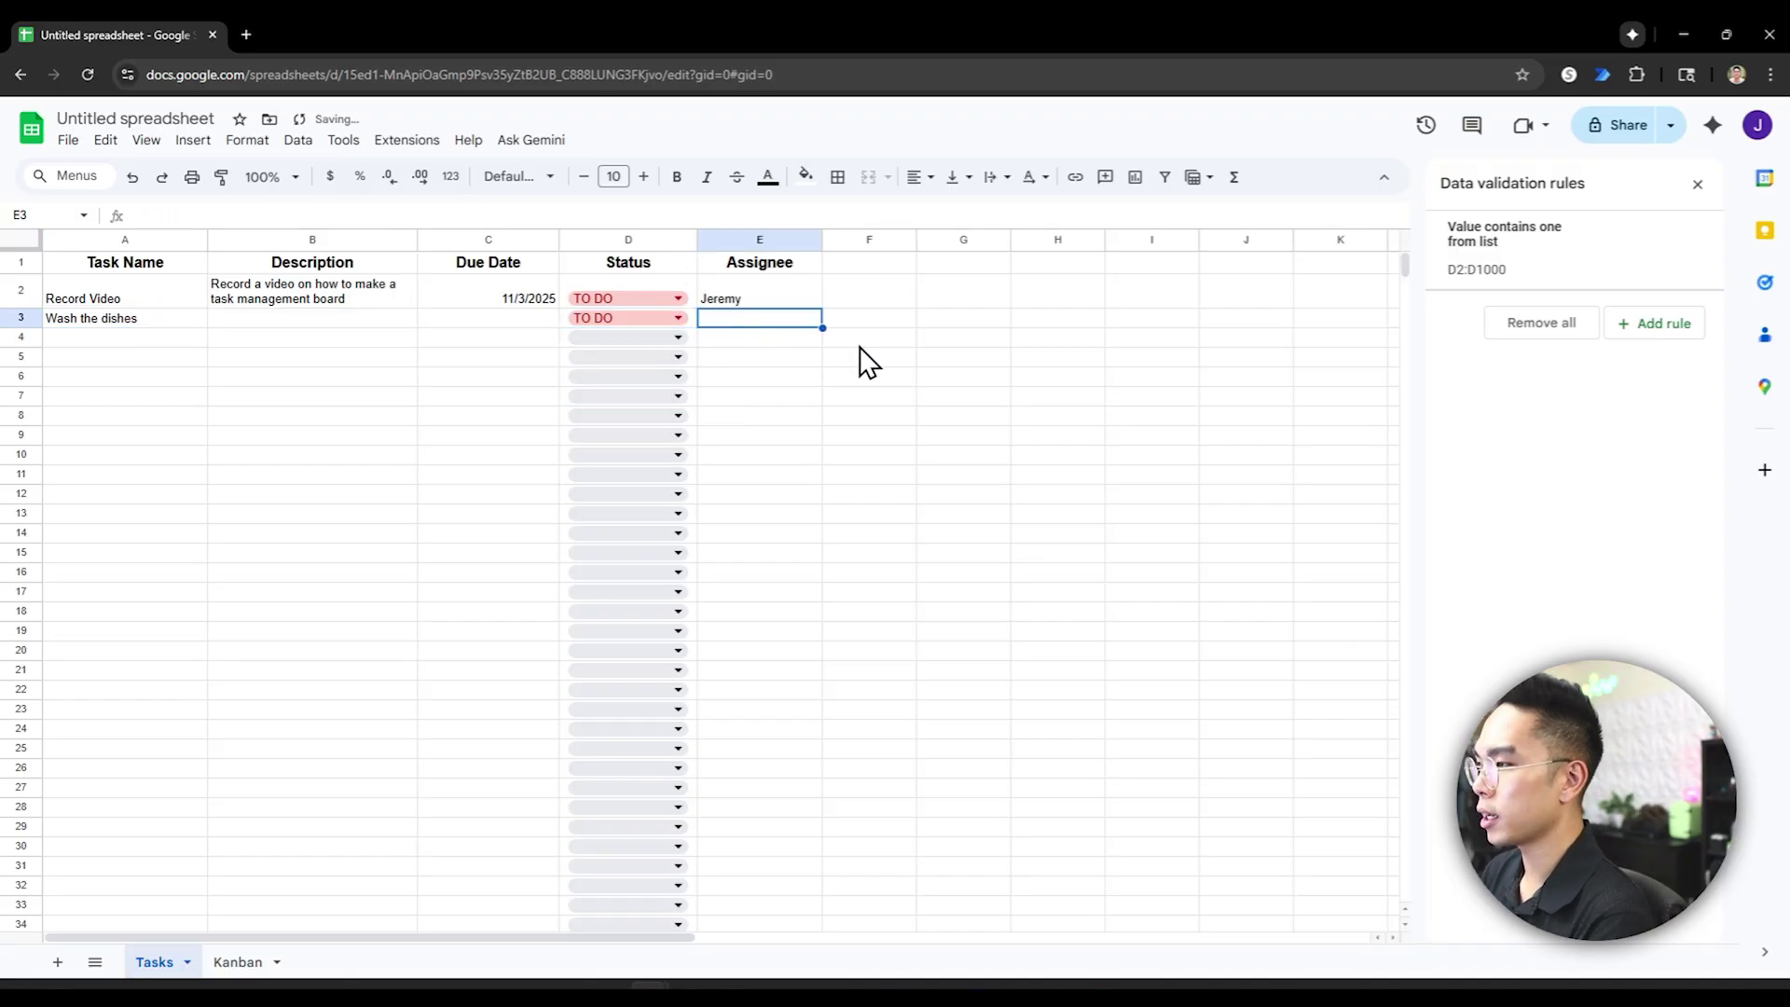
pyautogui.write('Mike')
pyautogui.press('Return')
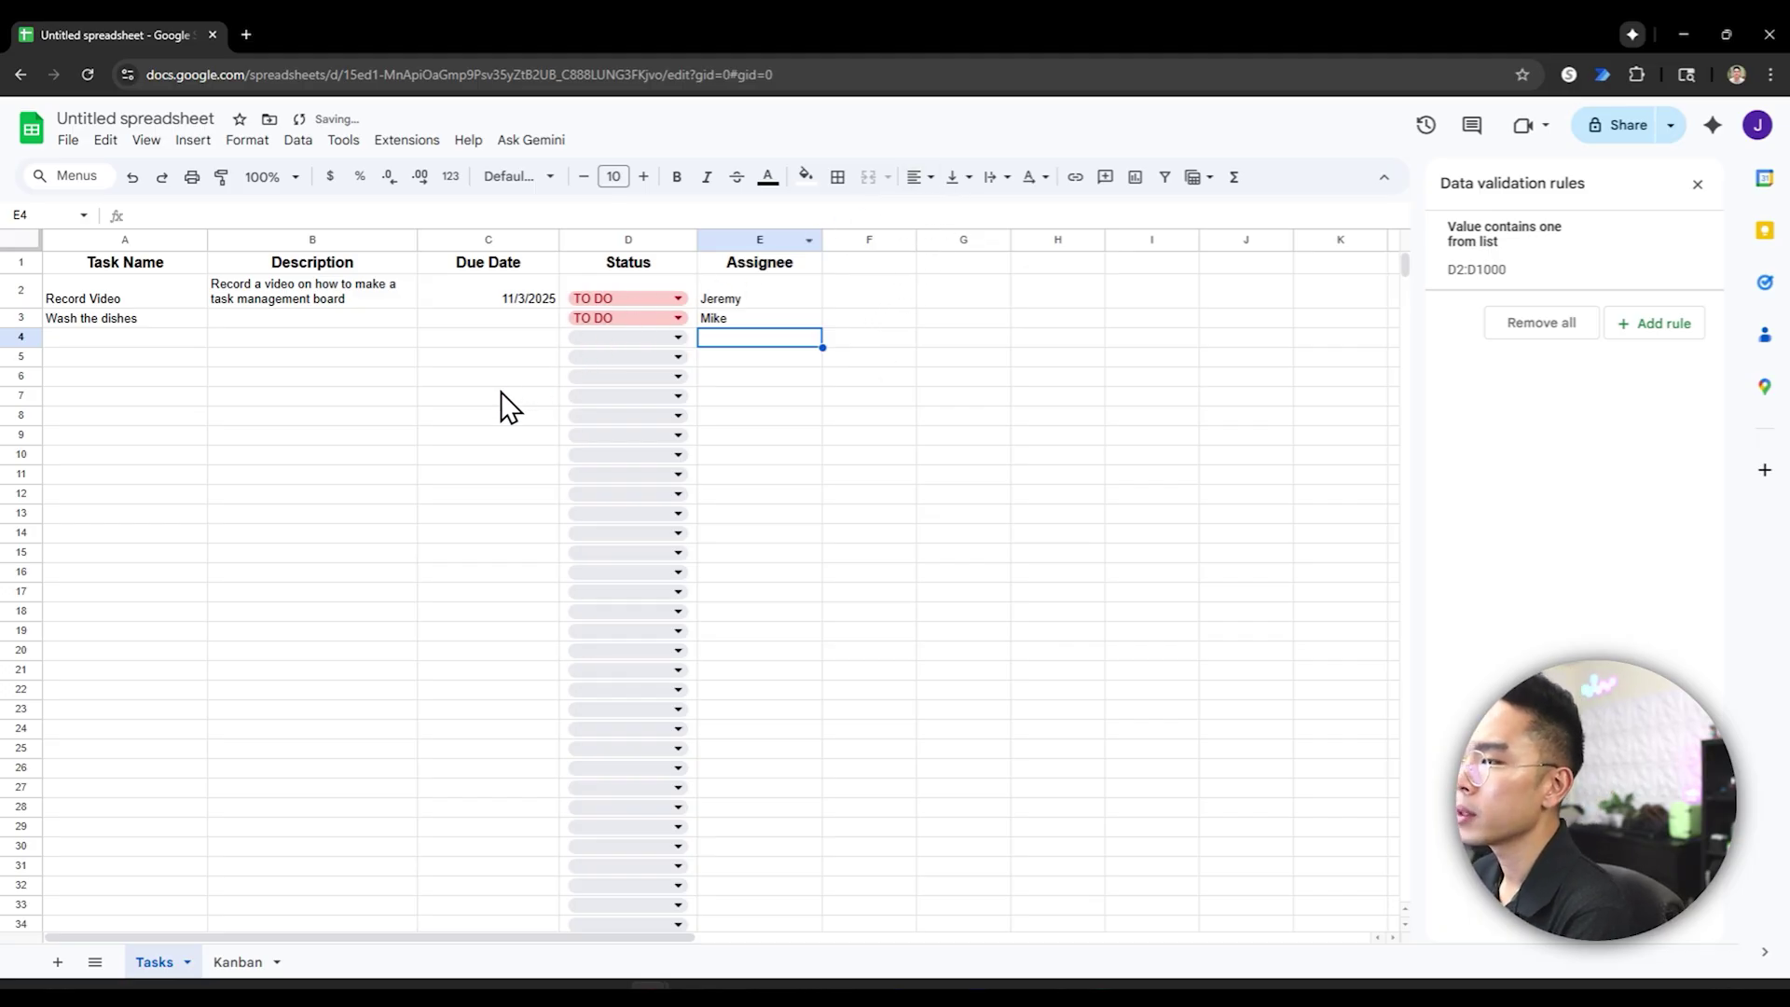
pyautogui.click(238, 962)
pyautogui.click(273, 425)
pyautogui.click(209, 308)
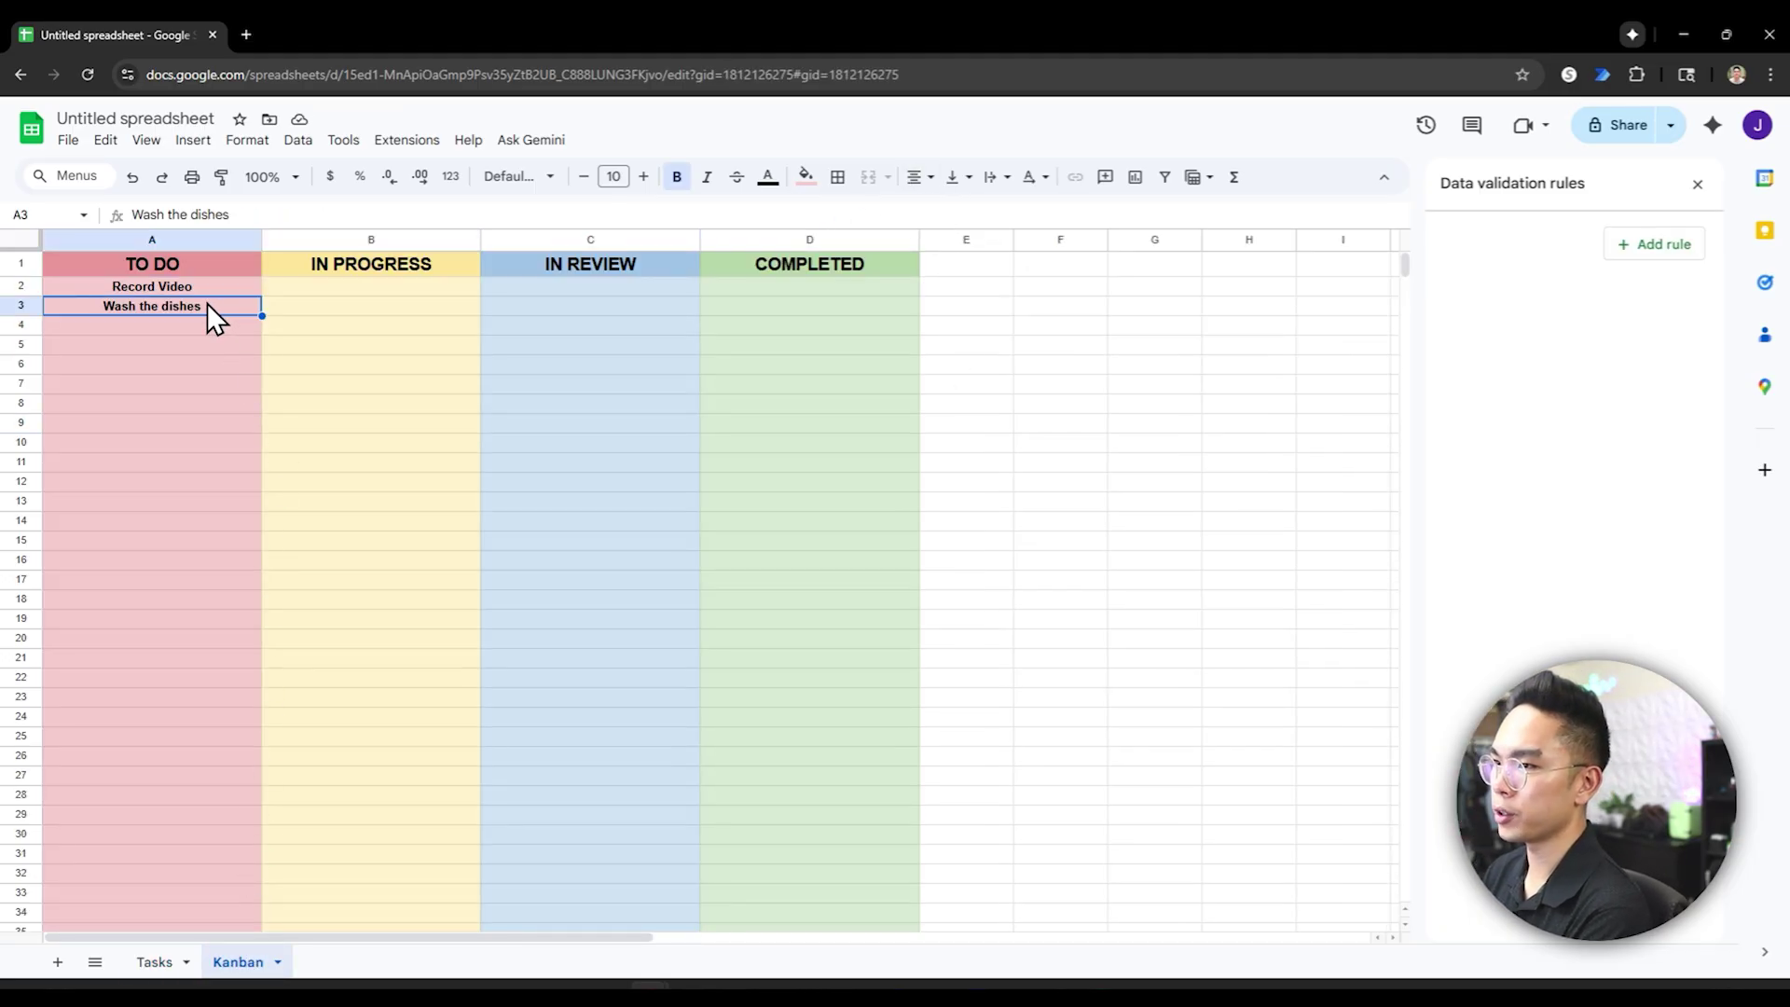
# - Set the Record Video task's status to IN PROGRESS and check the Kanban sheet's TO DO column
pyautogui.click(155, 961)
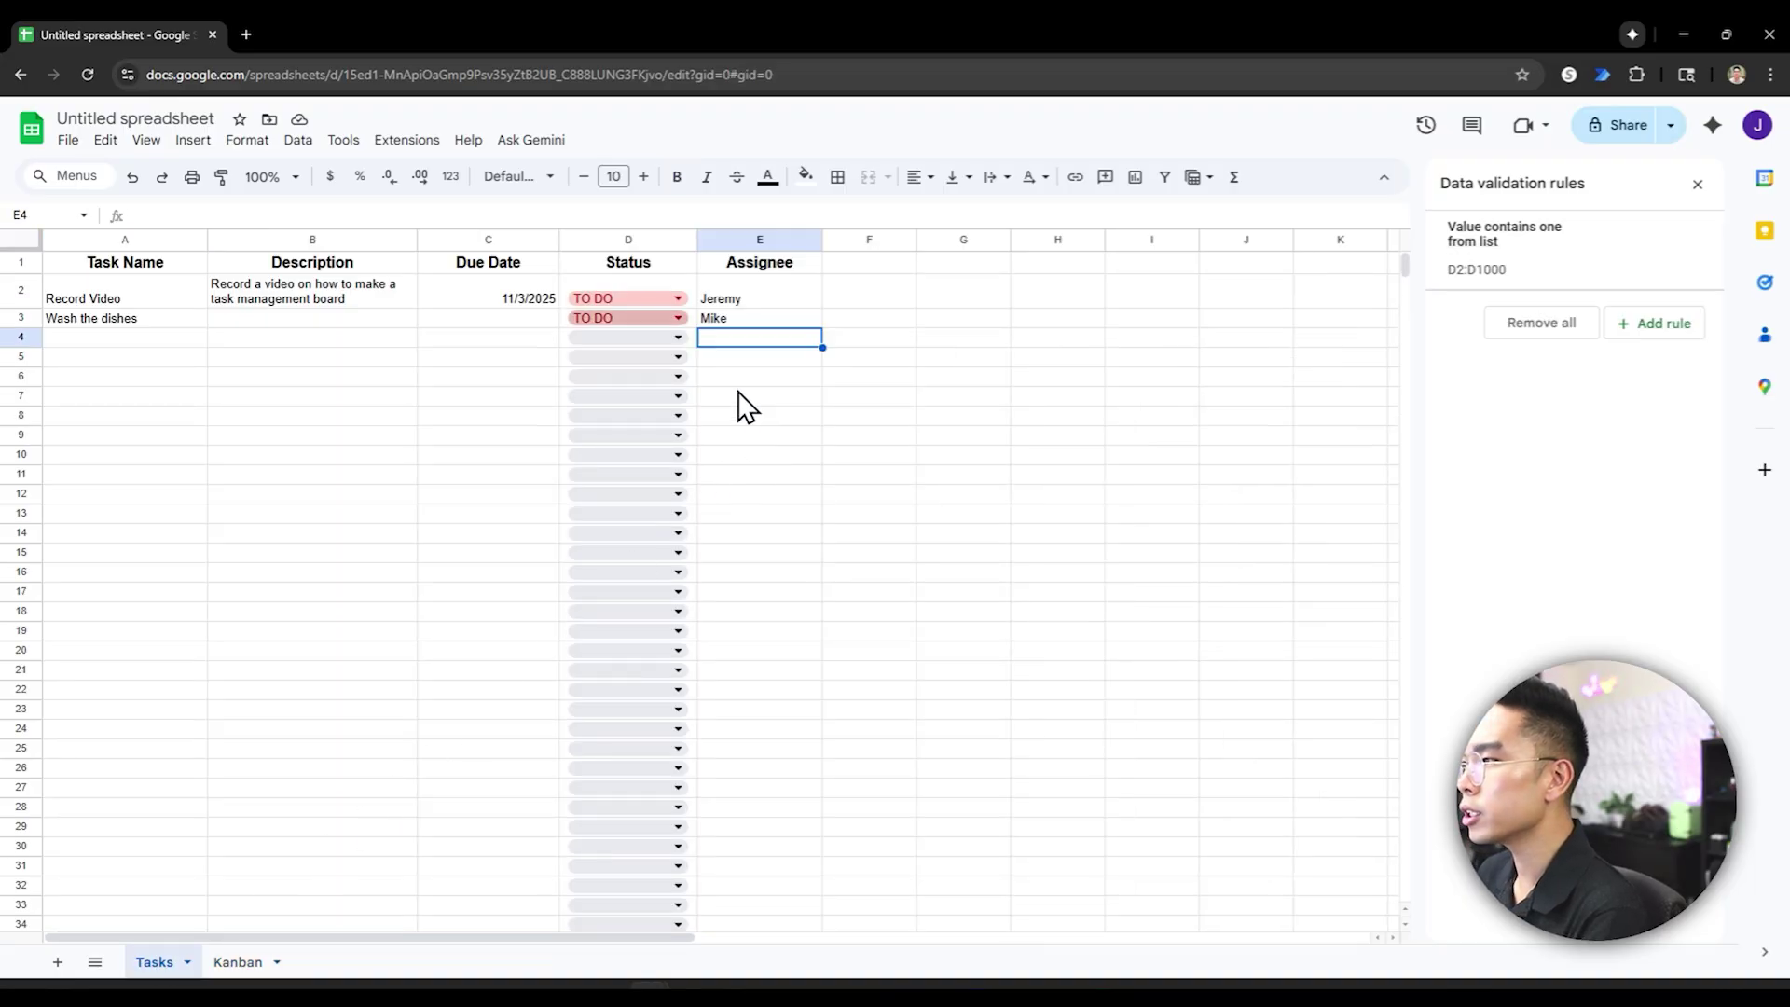
pyautogui.doubleClick(631, 300)
pyautogui.click(608, 355)
pyautogui.click(240, 962)
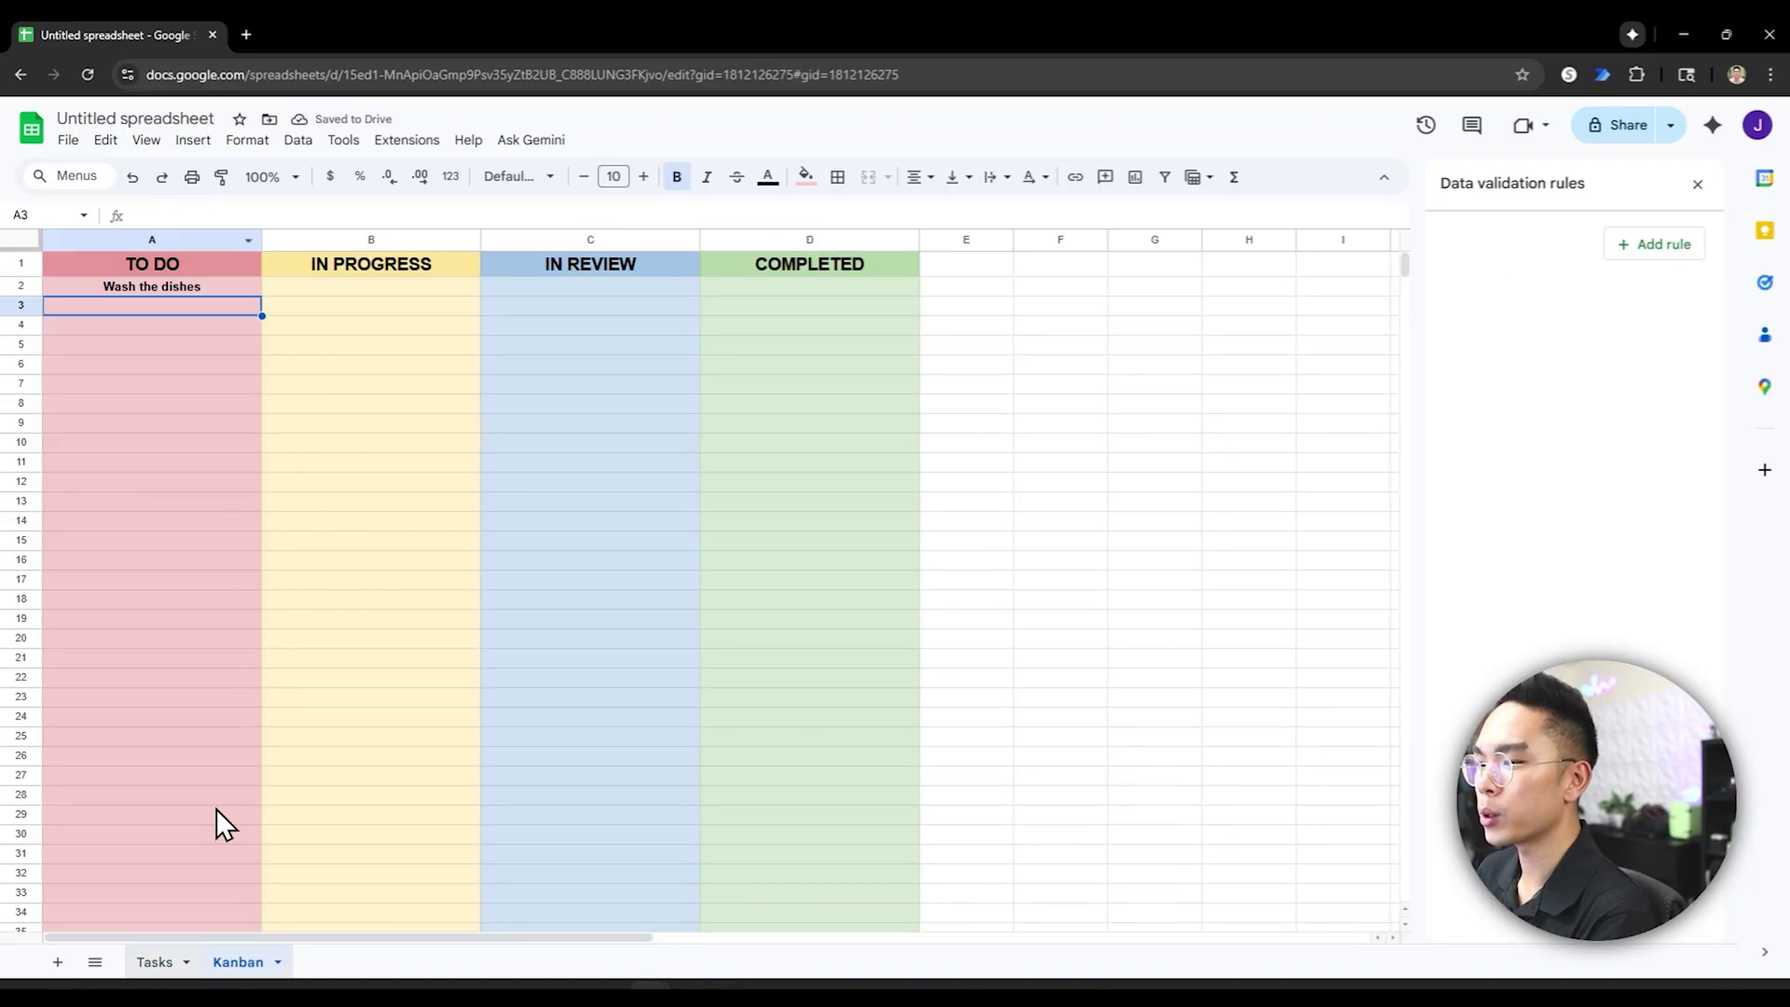
# - Return the Record Video task's status to TO DO and check the Kanban sheet again
pyautogui.click(156, 963)
pyautogui.click(648, 300)
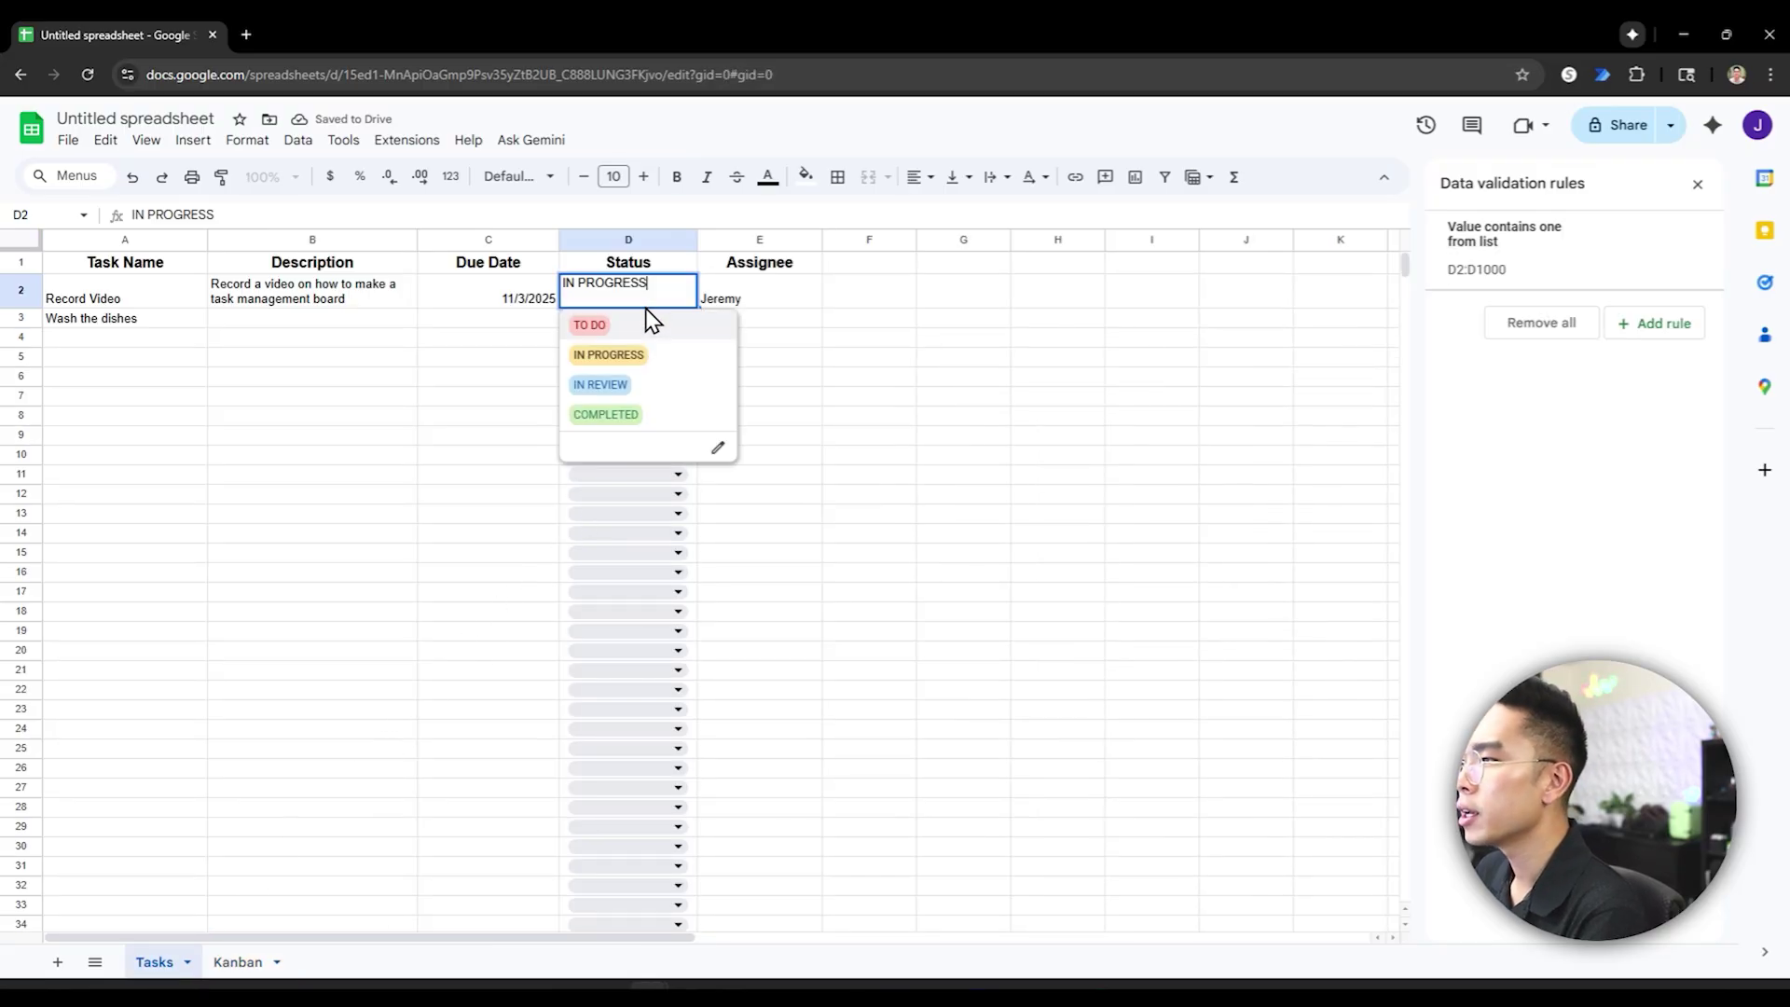
pyautogui.click(636, 327)
pyautogui.click(240, 961)
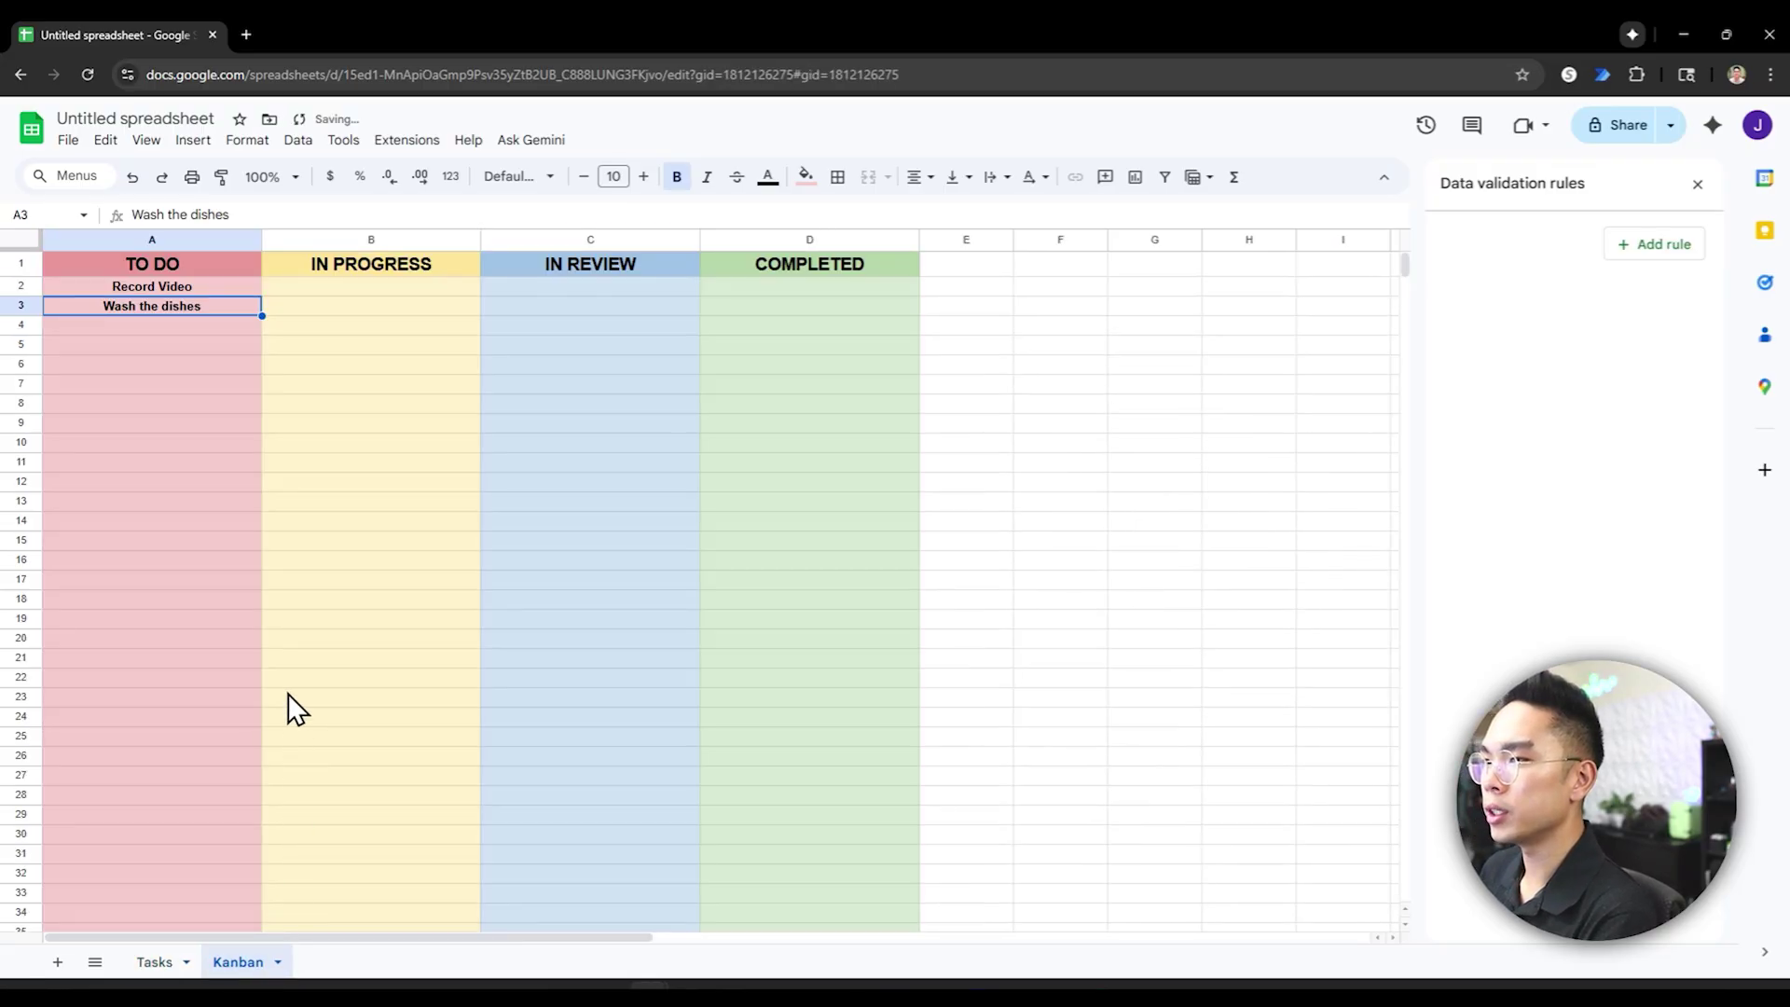
# - Make the Task Name range in the Kanban A2 formula absolute as Tasks!$A:$A
pyautogui.click(230, 289)
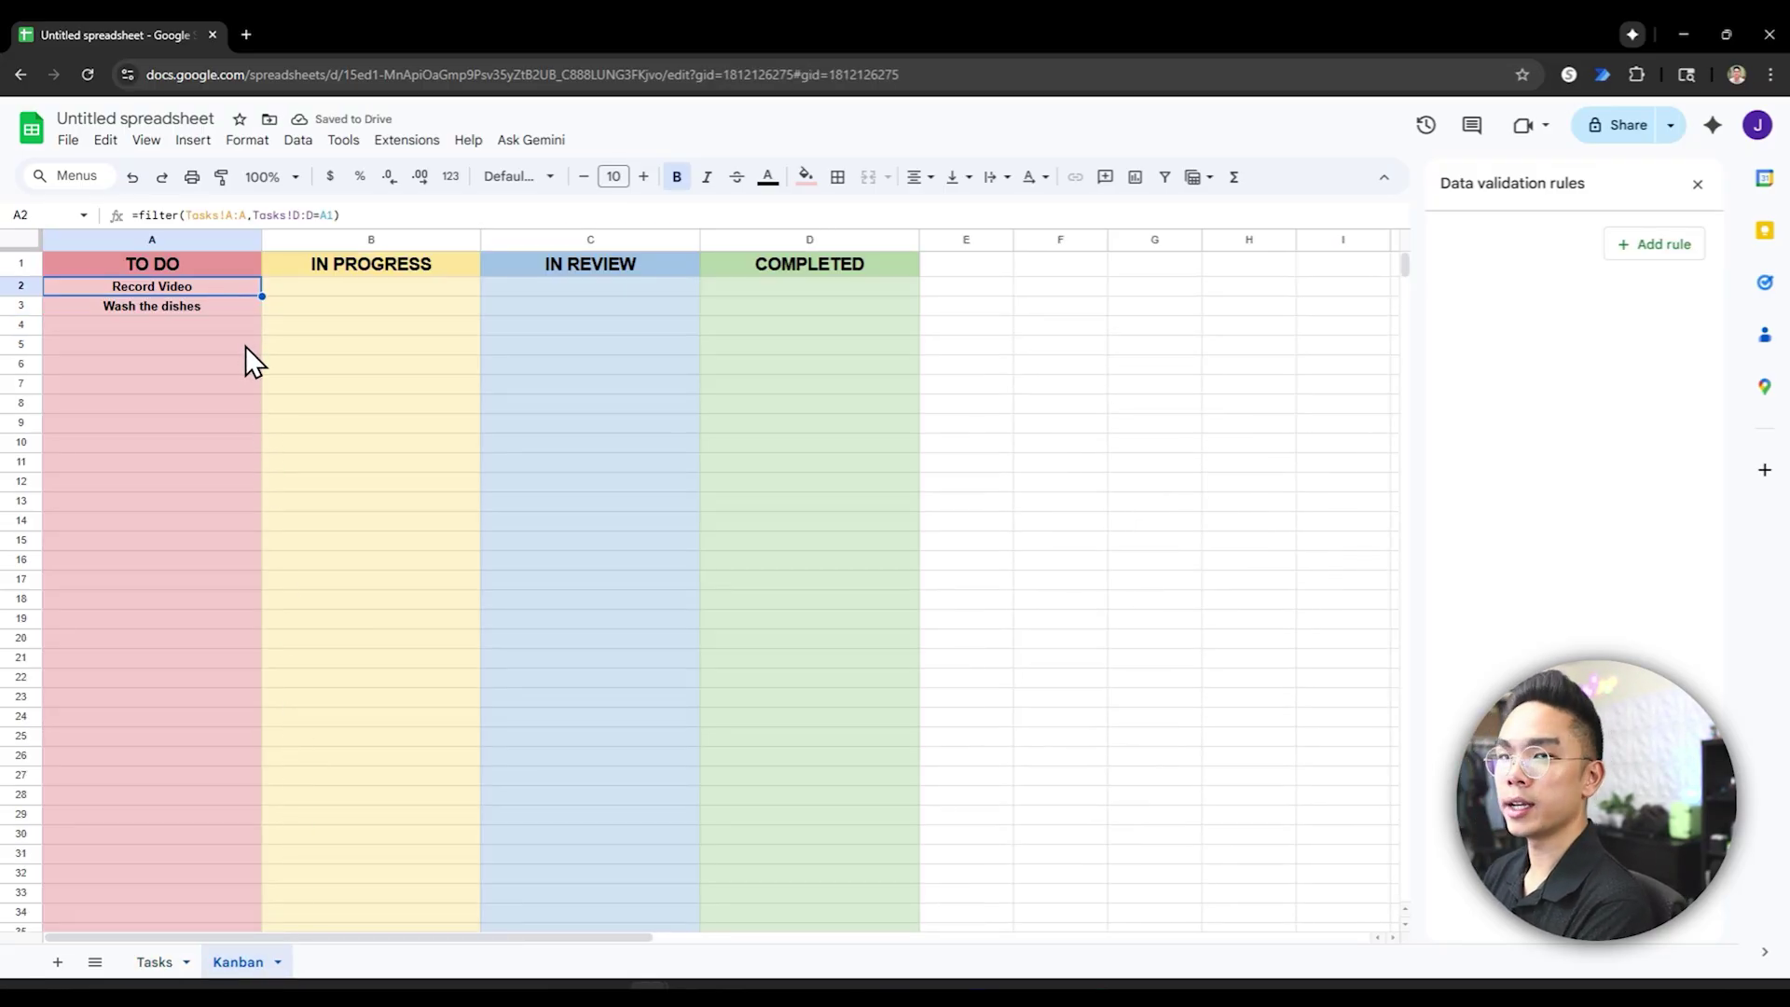
pyautogui.click(382, 289)
pyautogui.click(187, 280)
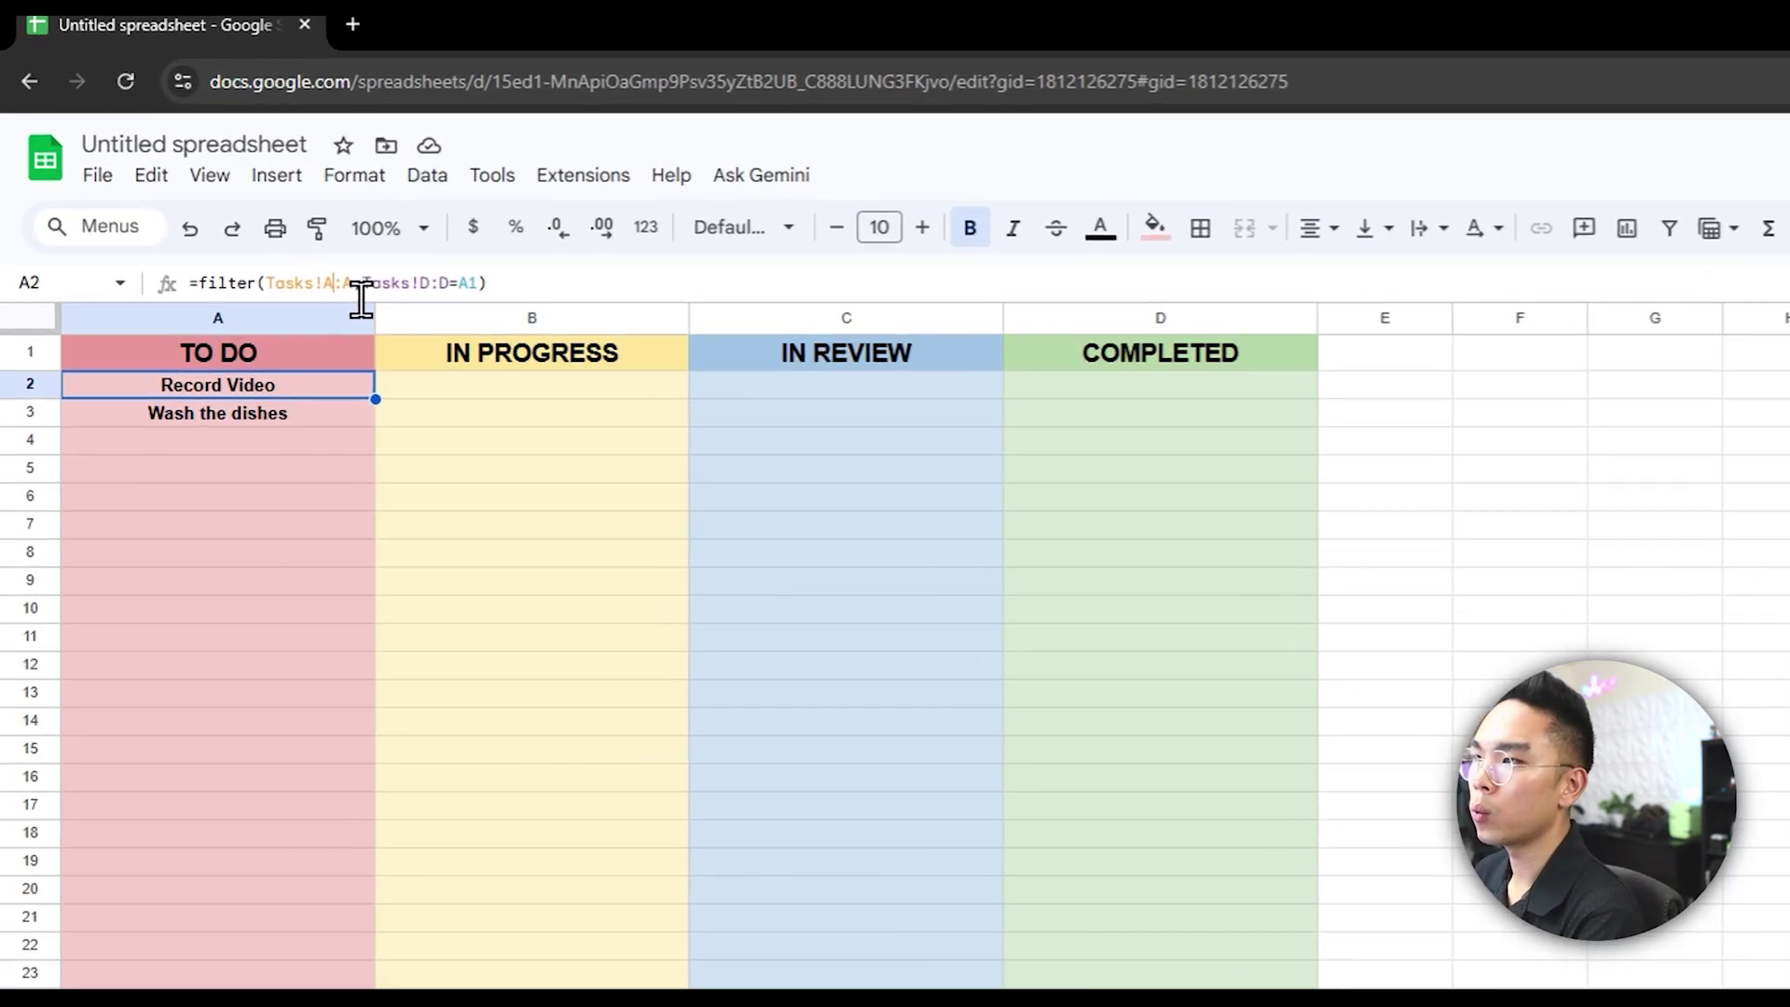
pyautogui.click(224, 214)
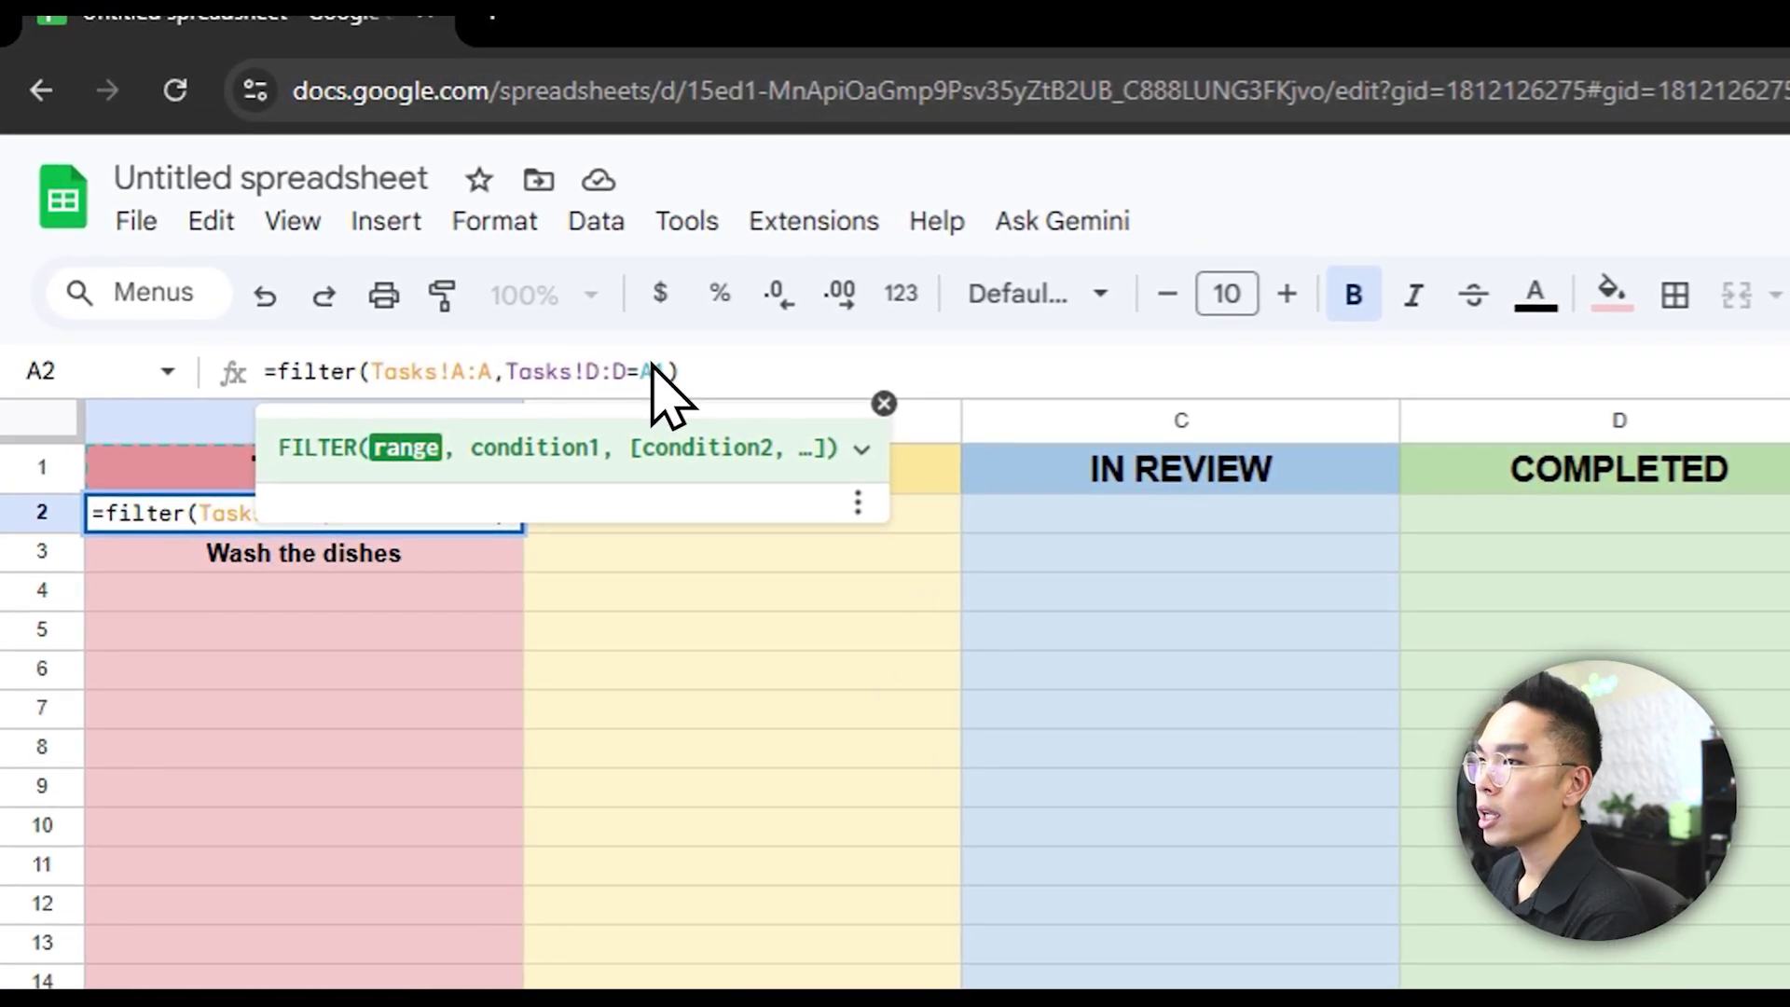
pyautogui.write('$')
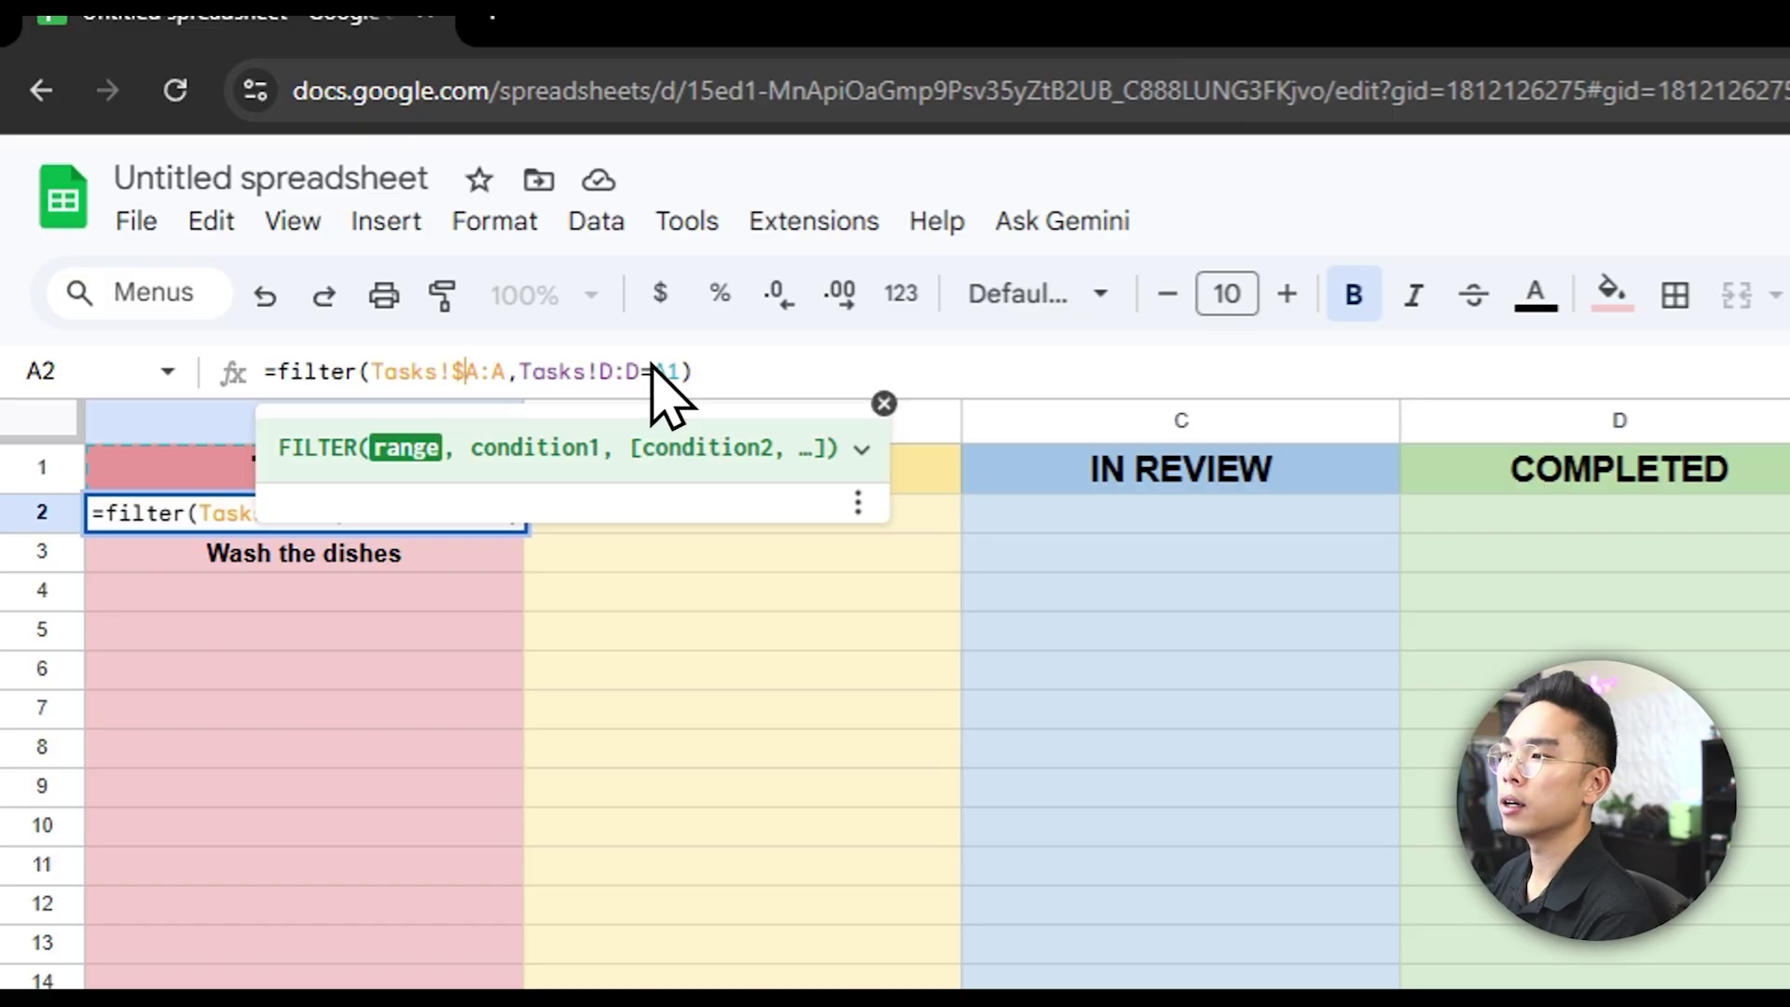
pyautogui.press('Right')
pyautogui.press('Right')
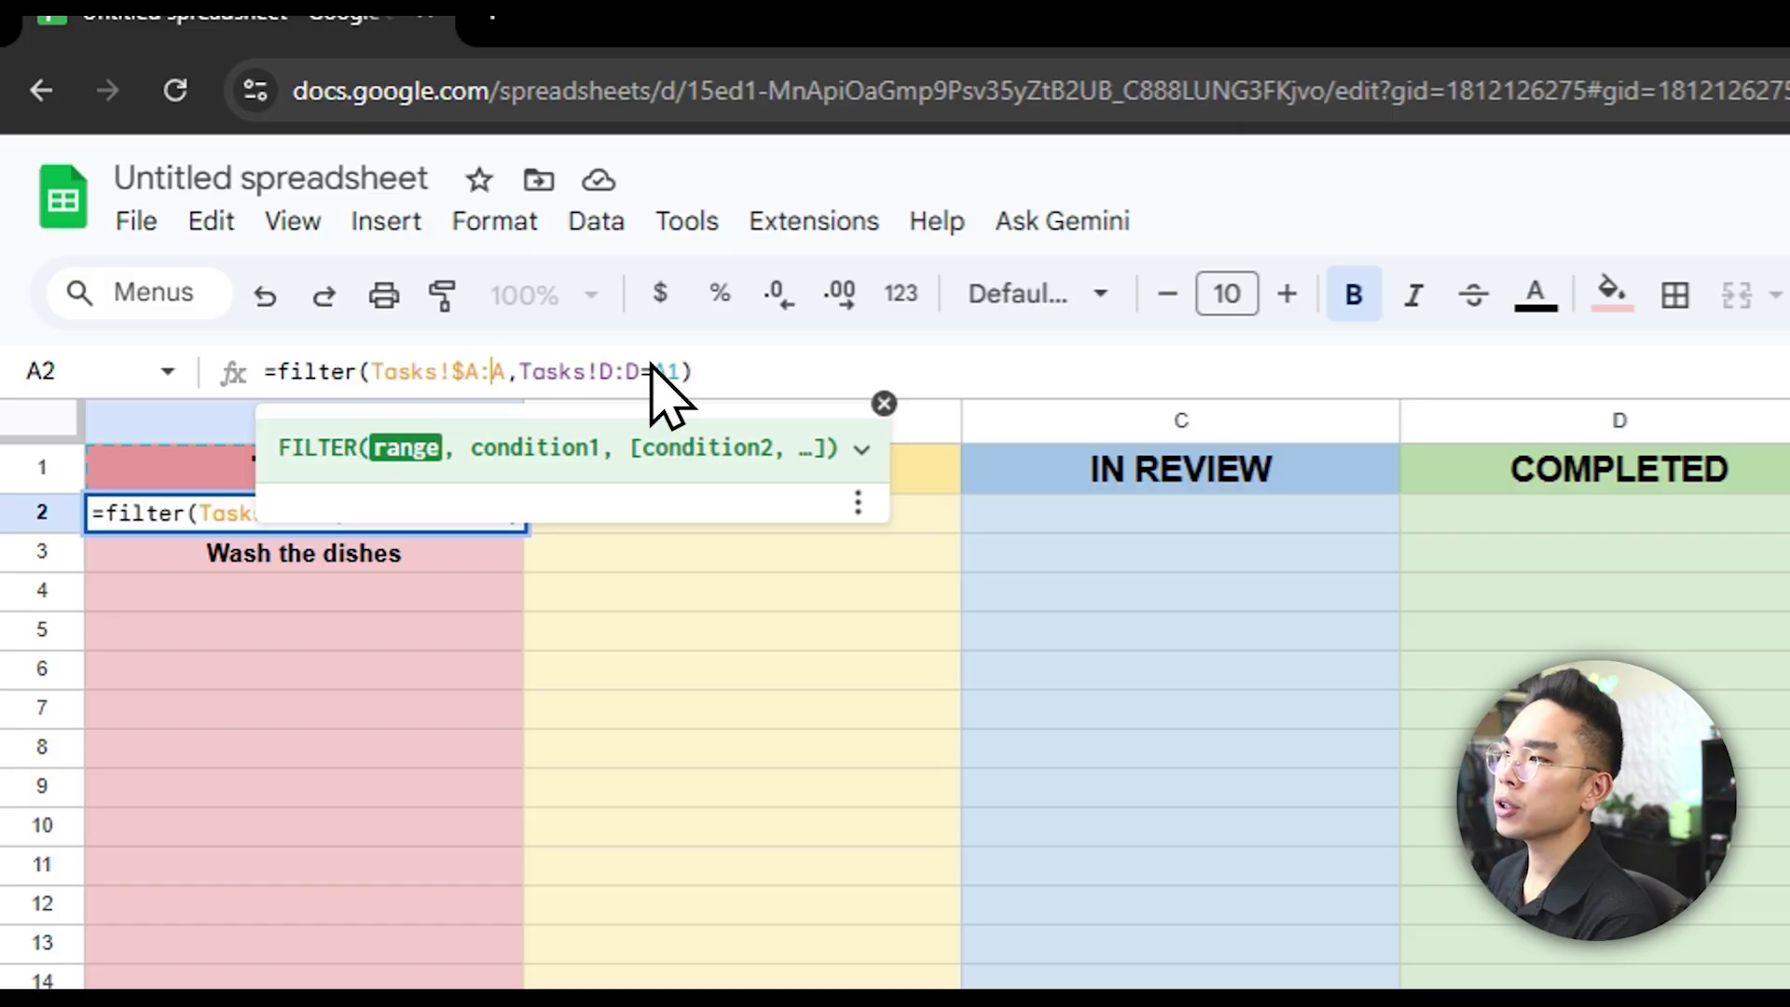
pyautogui.write('$')
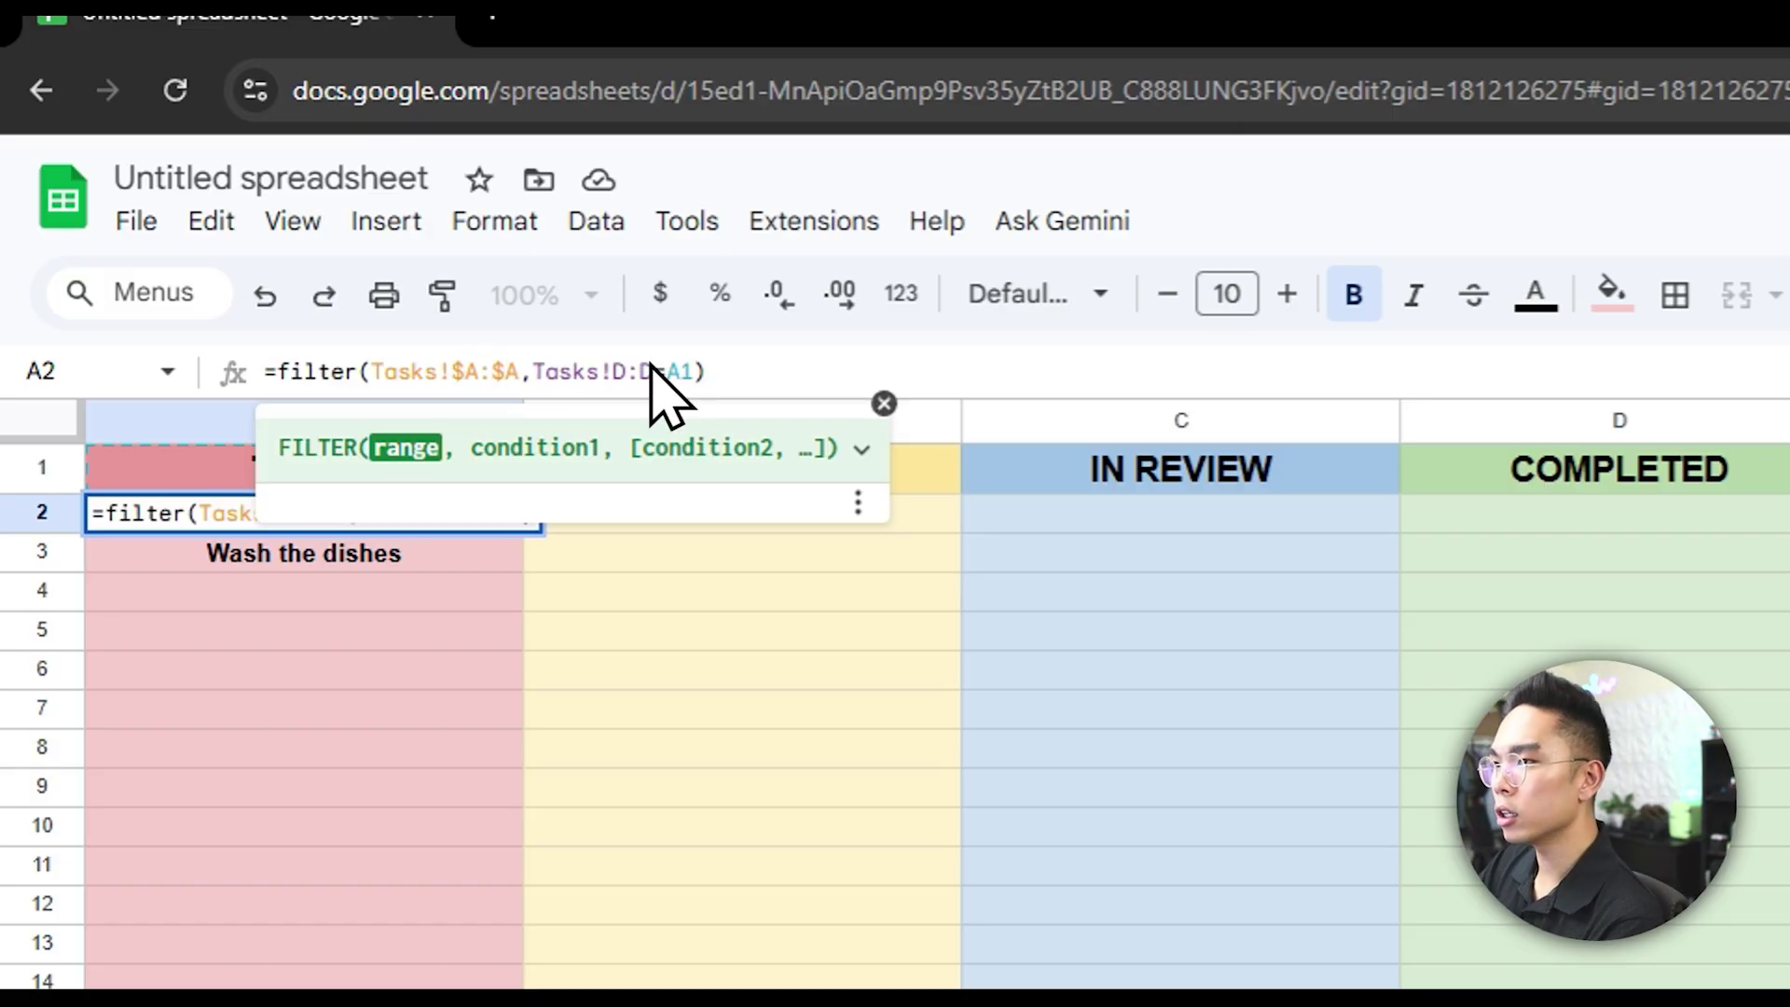
pyautogui.press('Return')
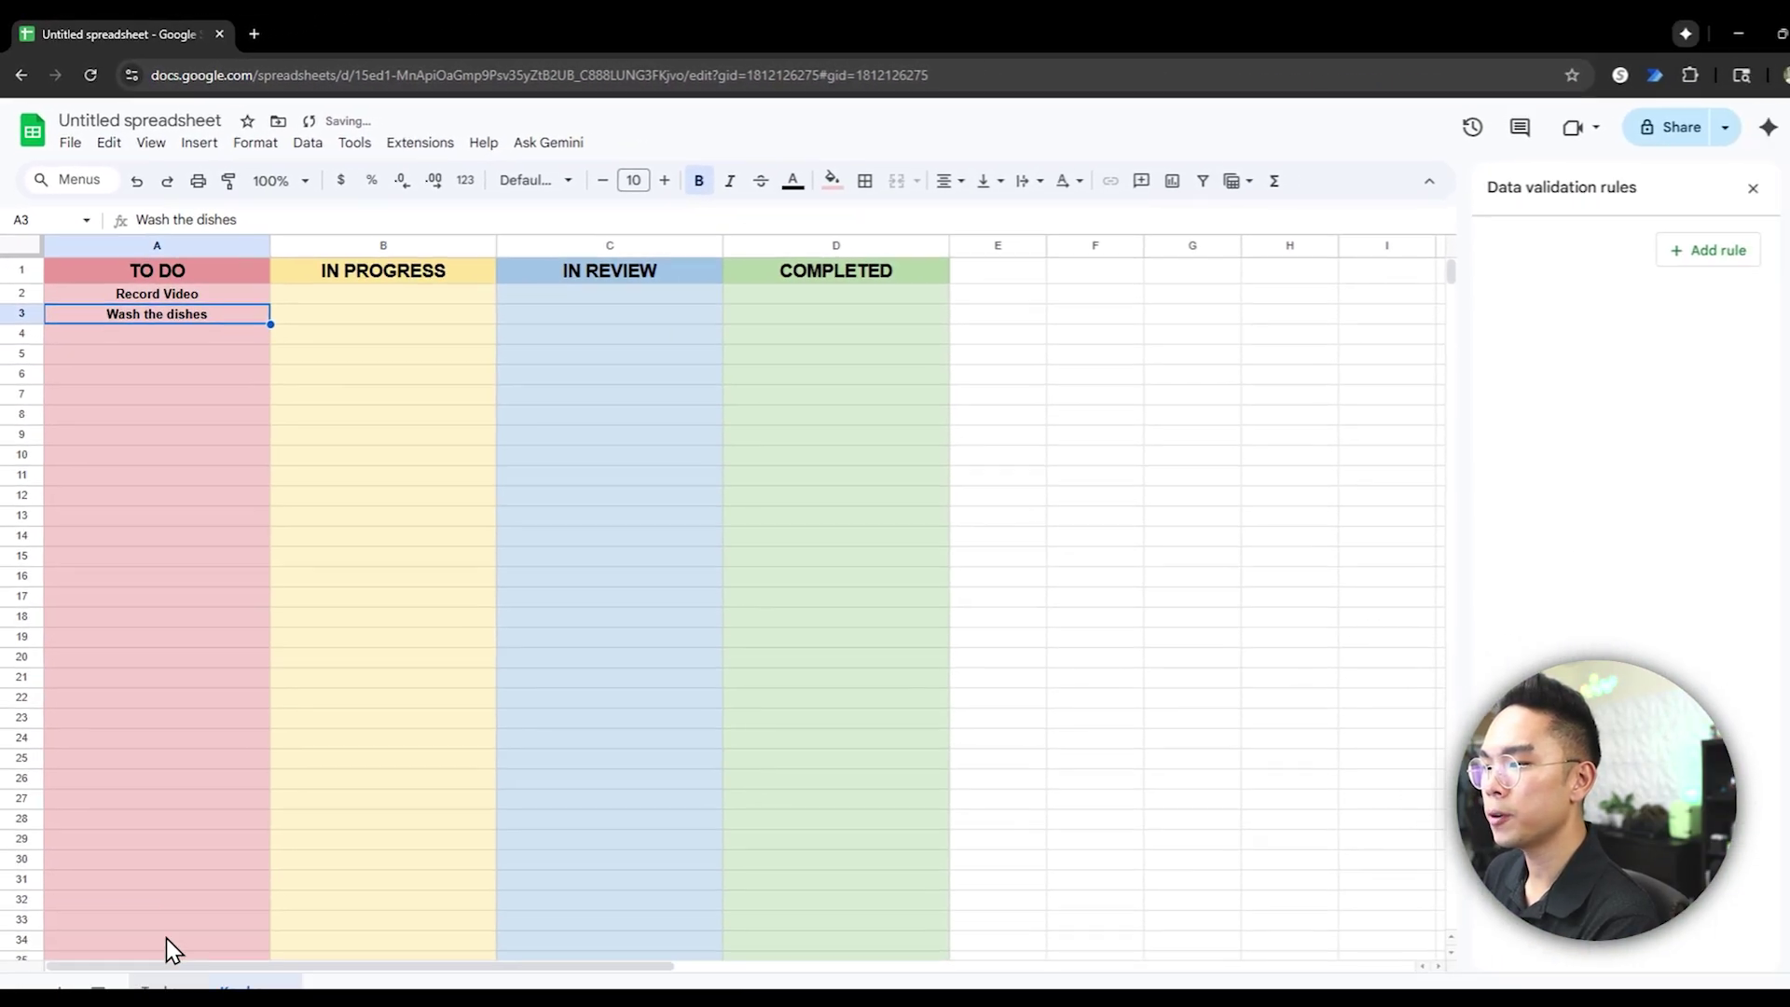
# - Make the Status range in the Kanban A2 formula absolute as Tasks!$D:$D, leaving the A1 reference relative
pyautogui.click(154, 962)
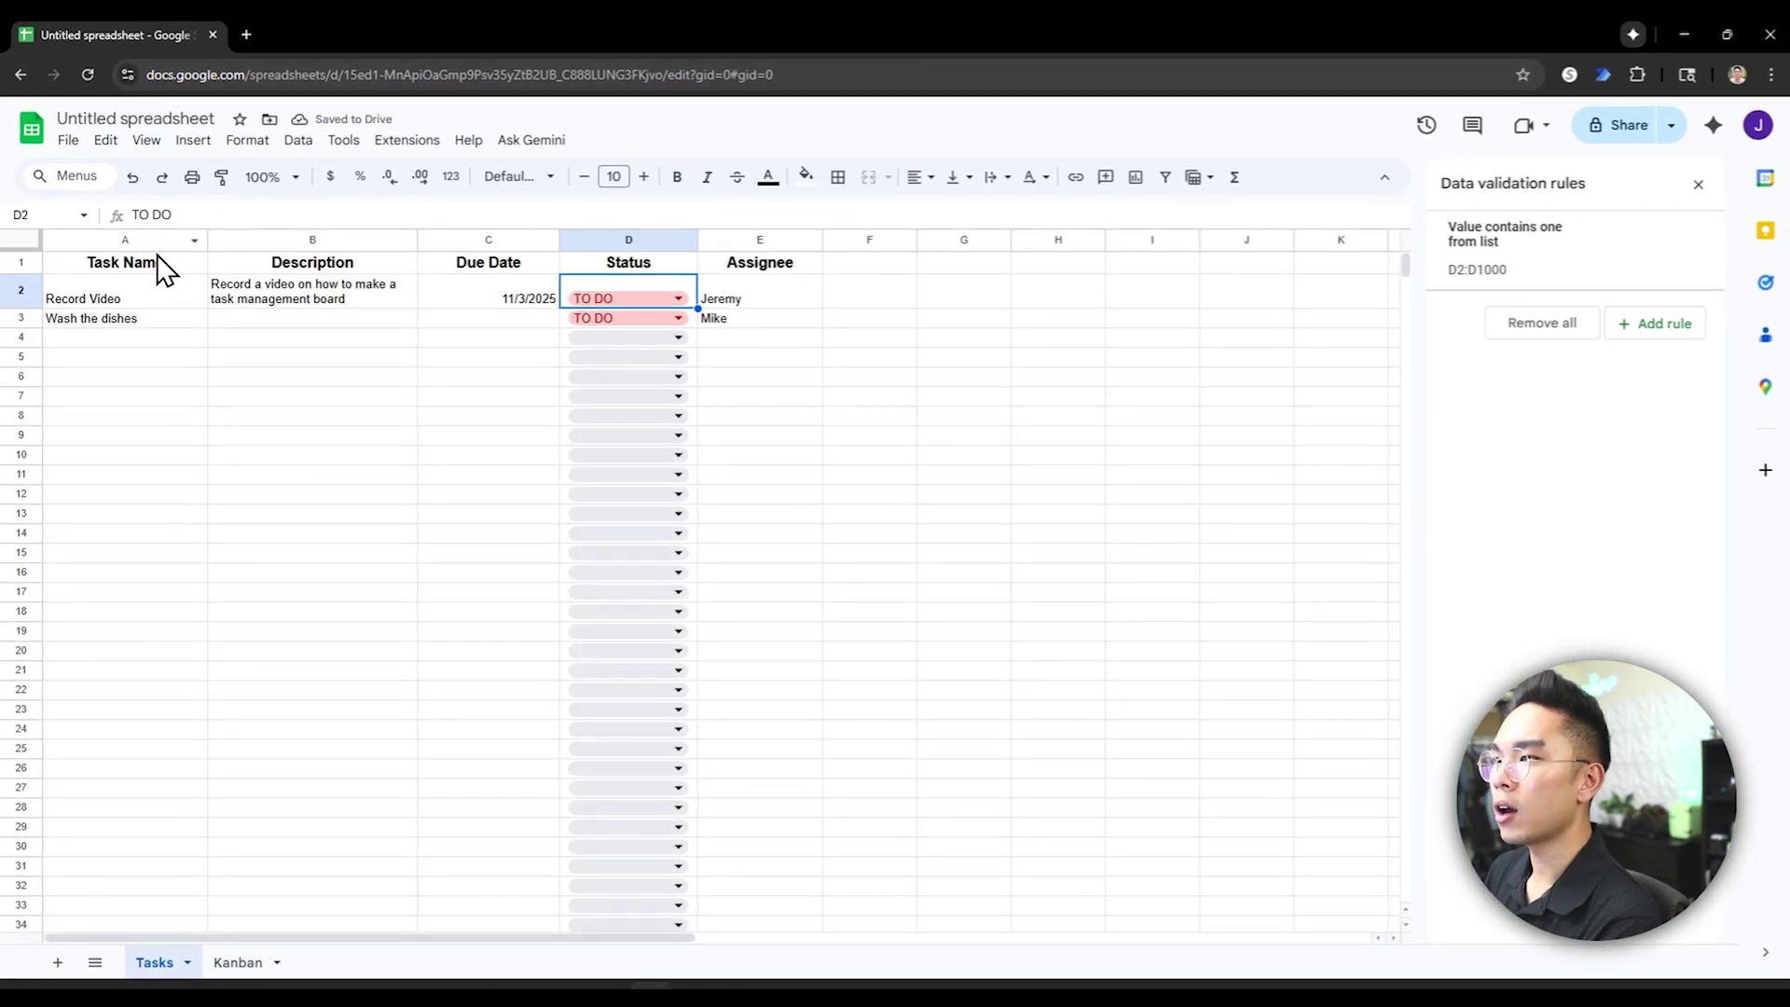
pyautogui.click(238, 962)
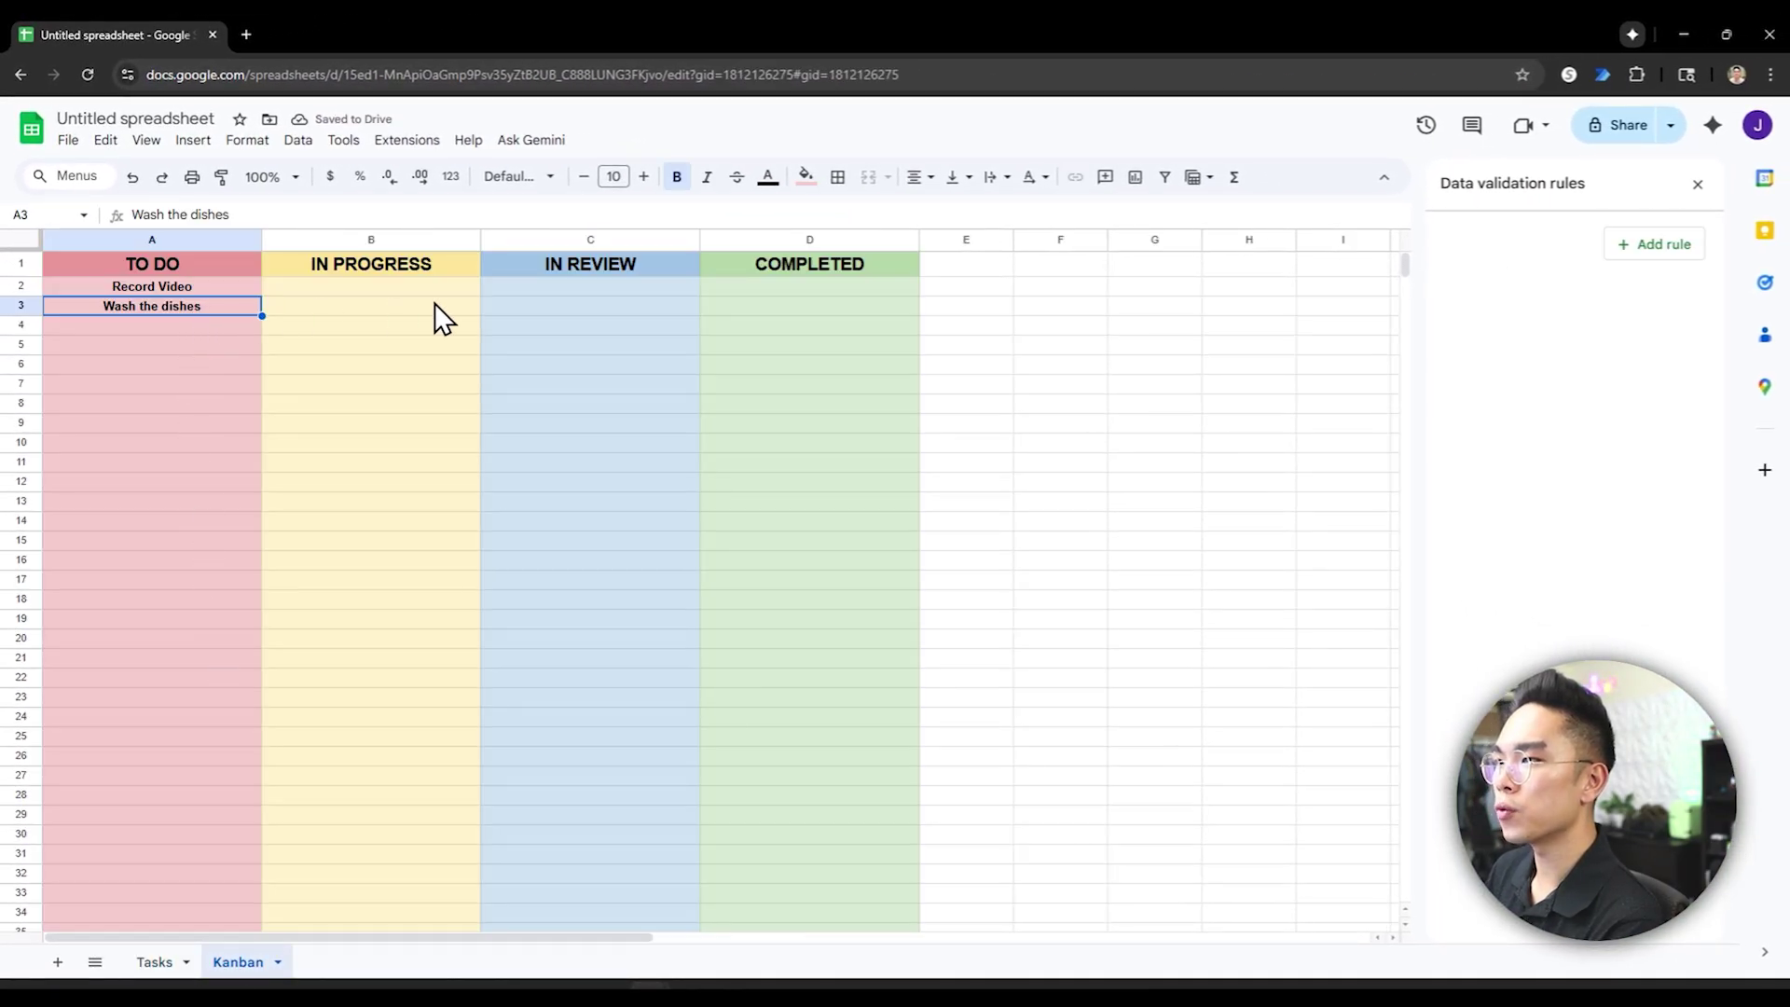
pyautogui.click(154, 962)
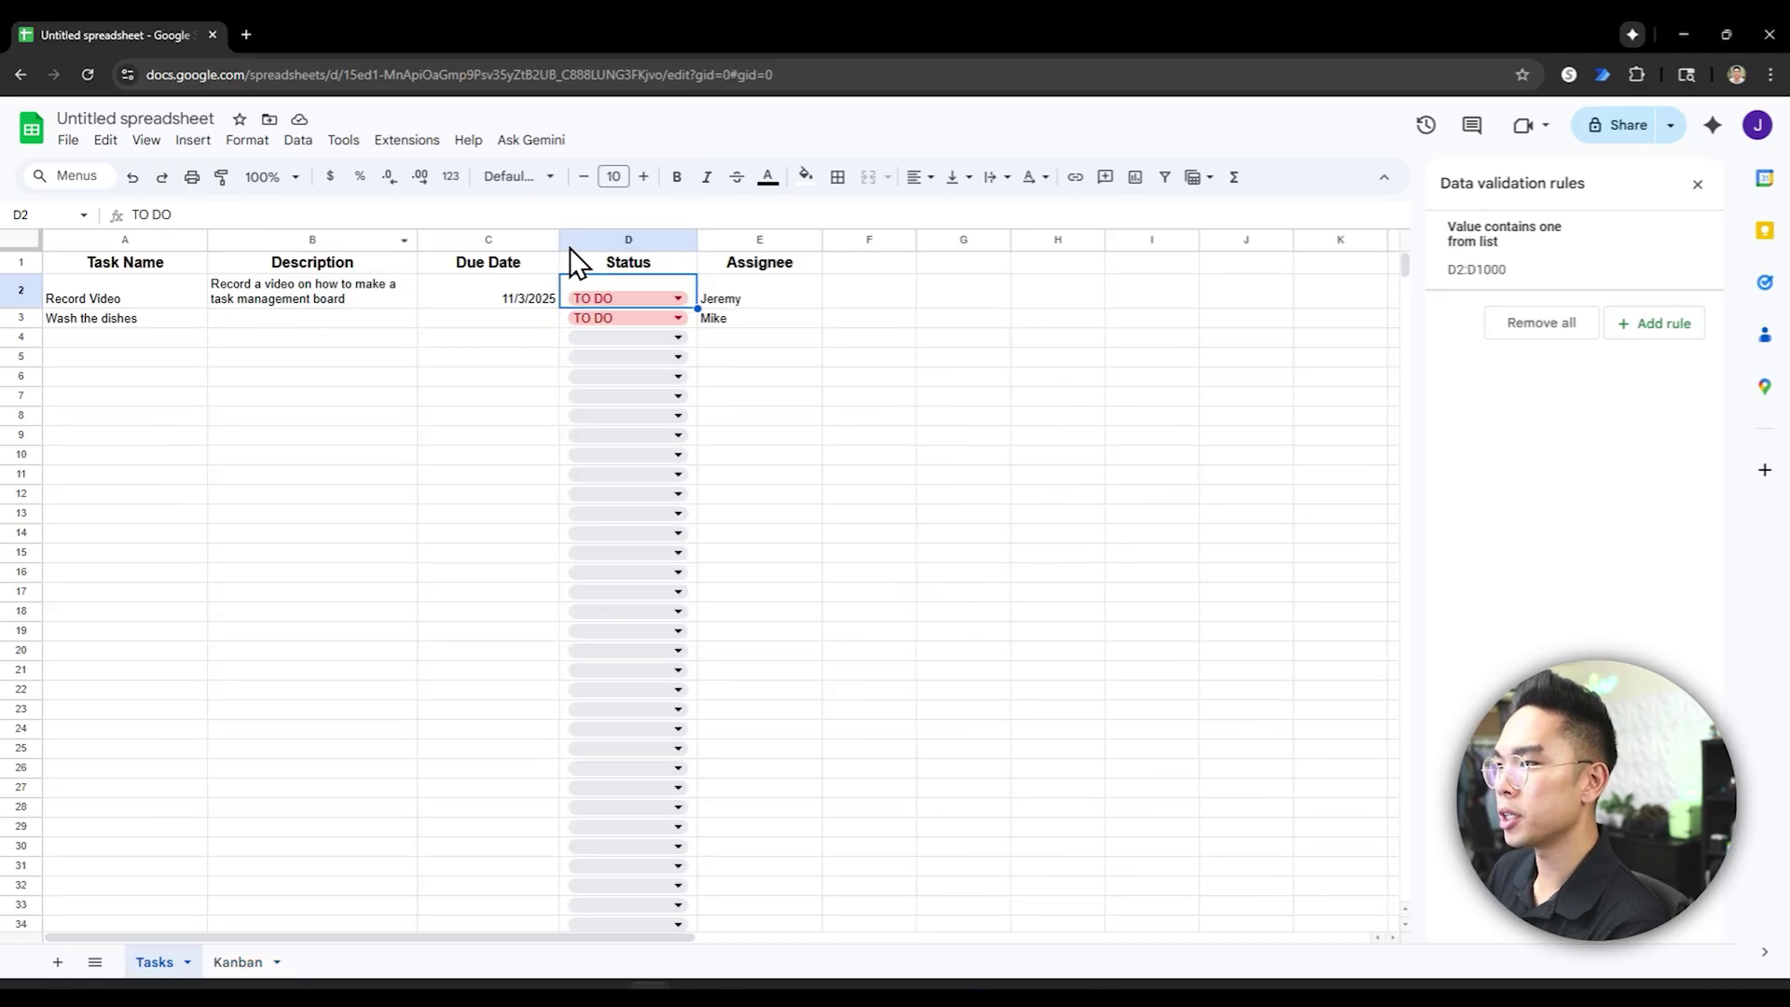
pyautogui.click(237, 962)
pyautogui.click(209, 287)
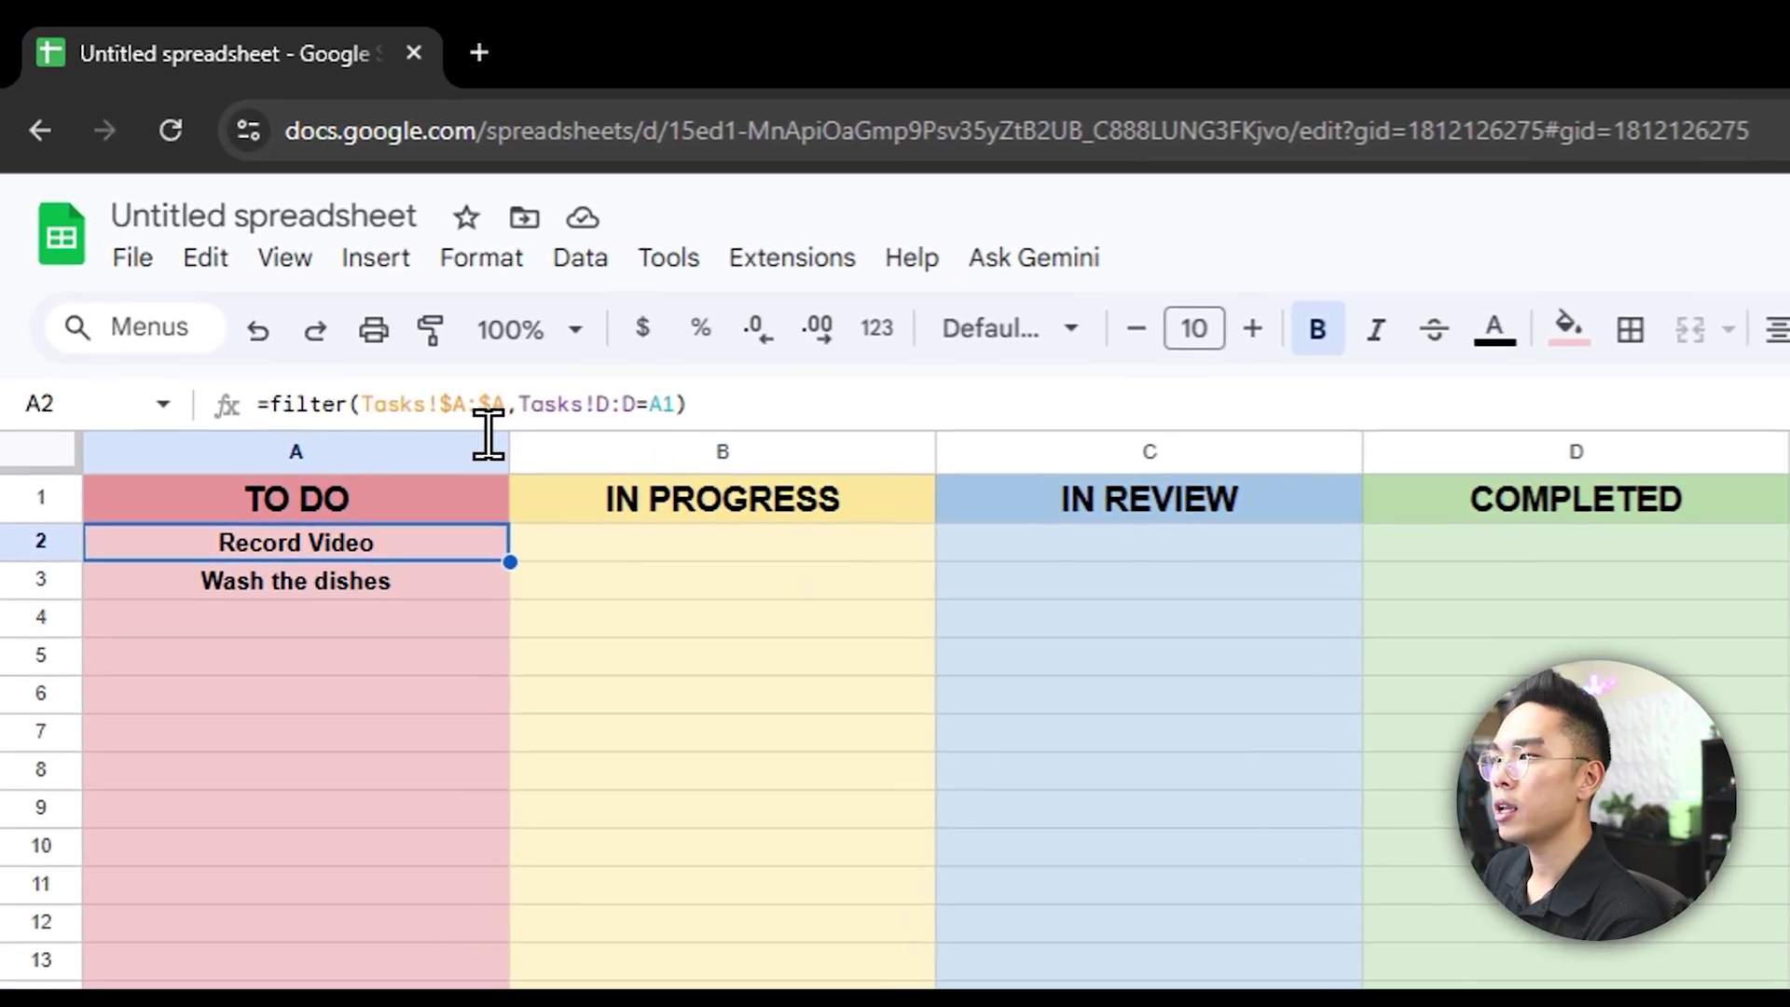
pyautogui.click(371, 326)
pyautogui.click(613, 431)
pyautogui.write('$')
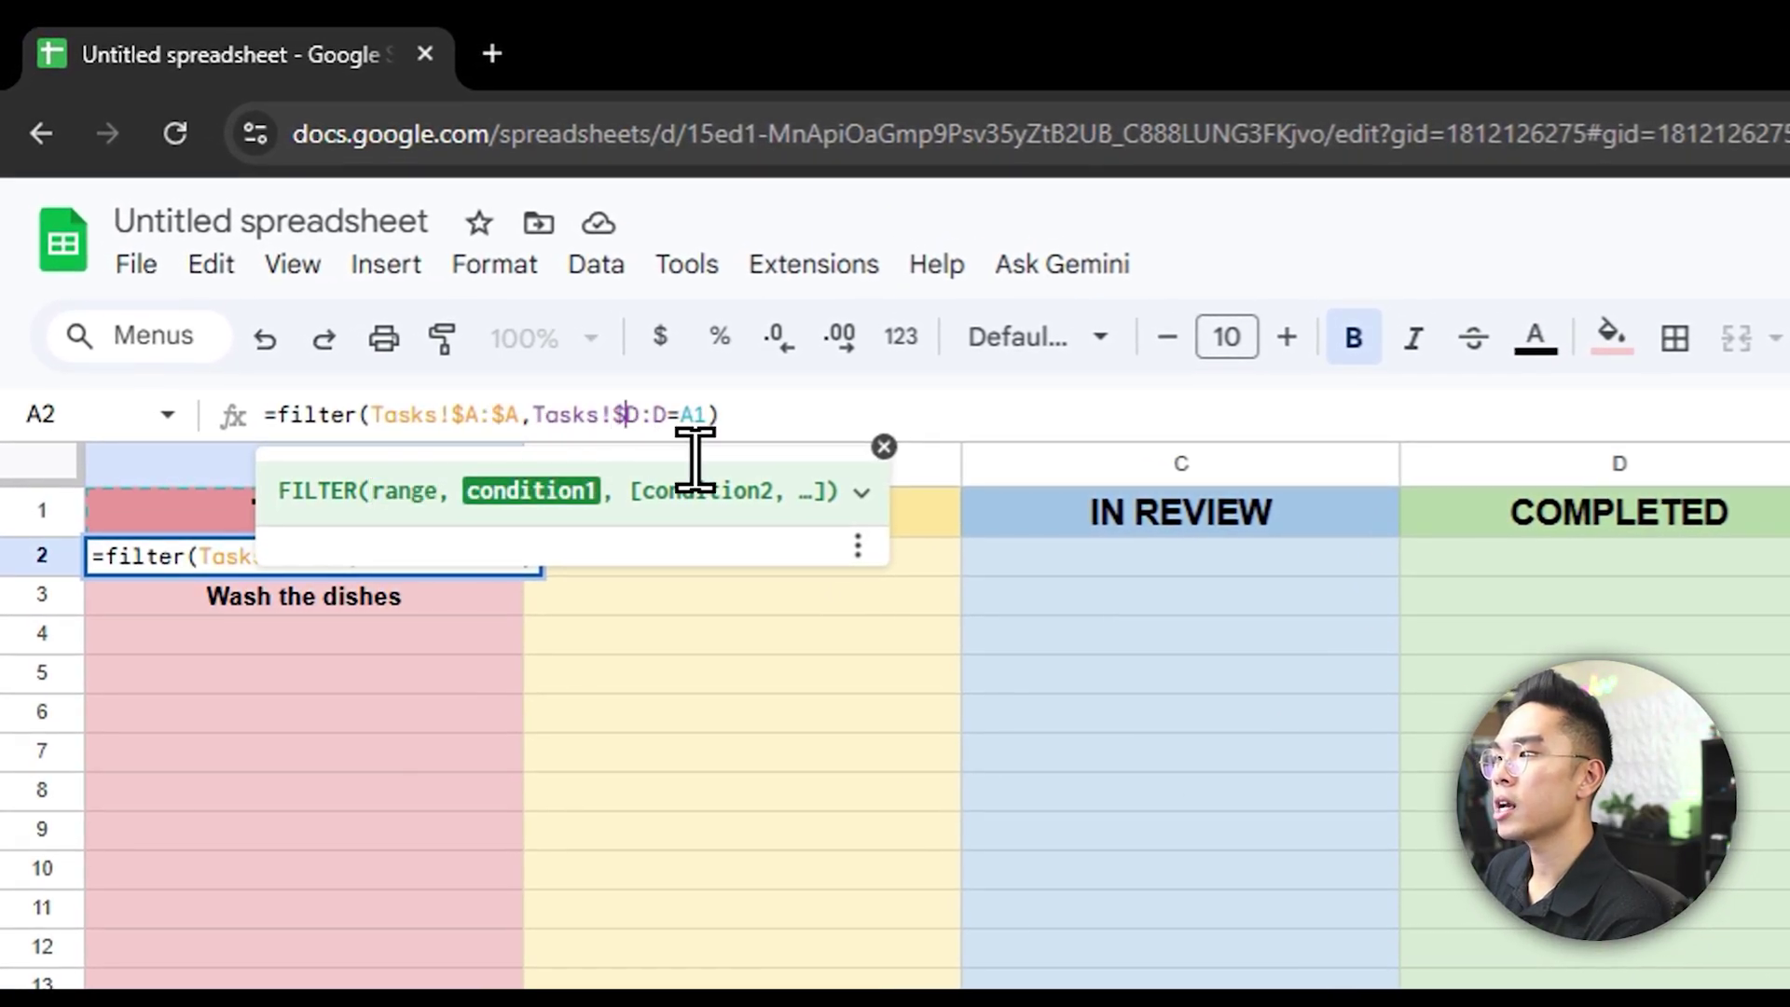
pyautogui.press('Right')
pyautogui.press('Right')
pyautogui.write('$')
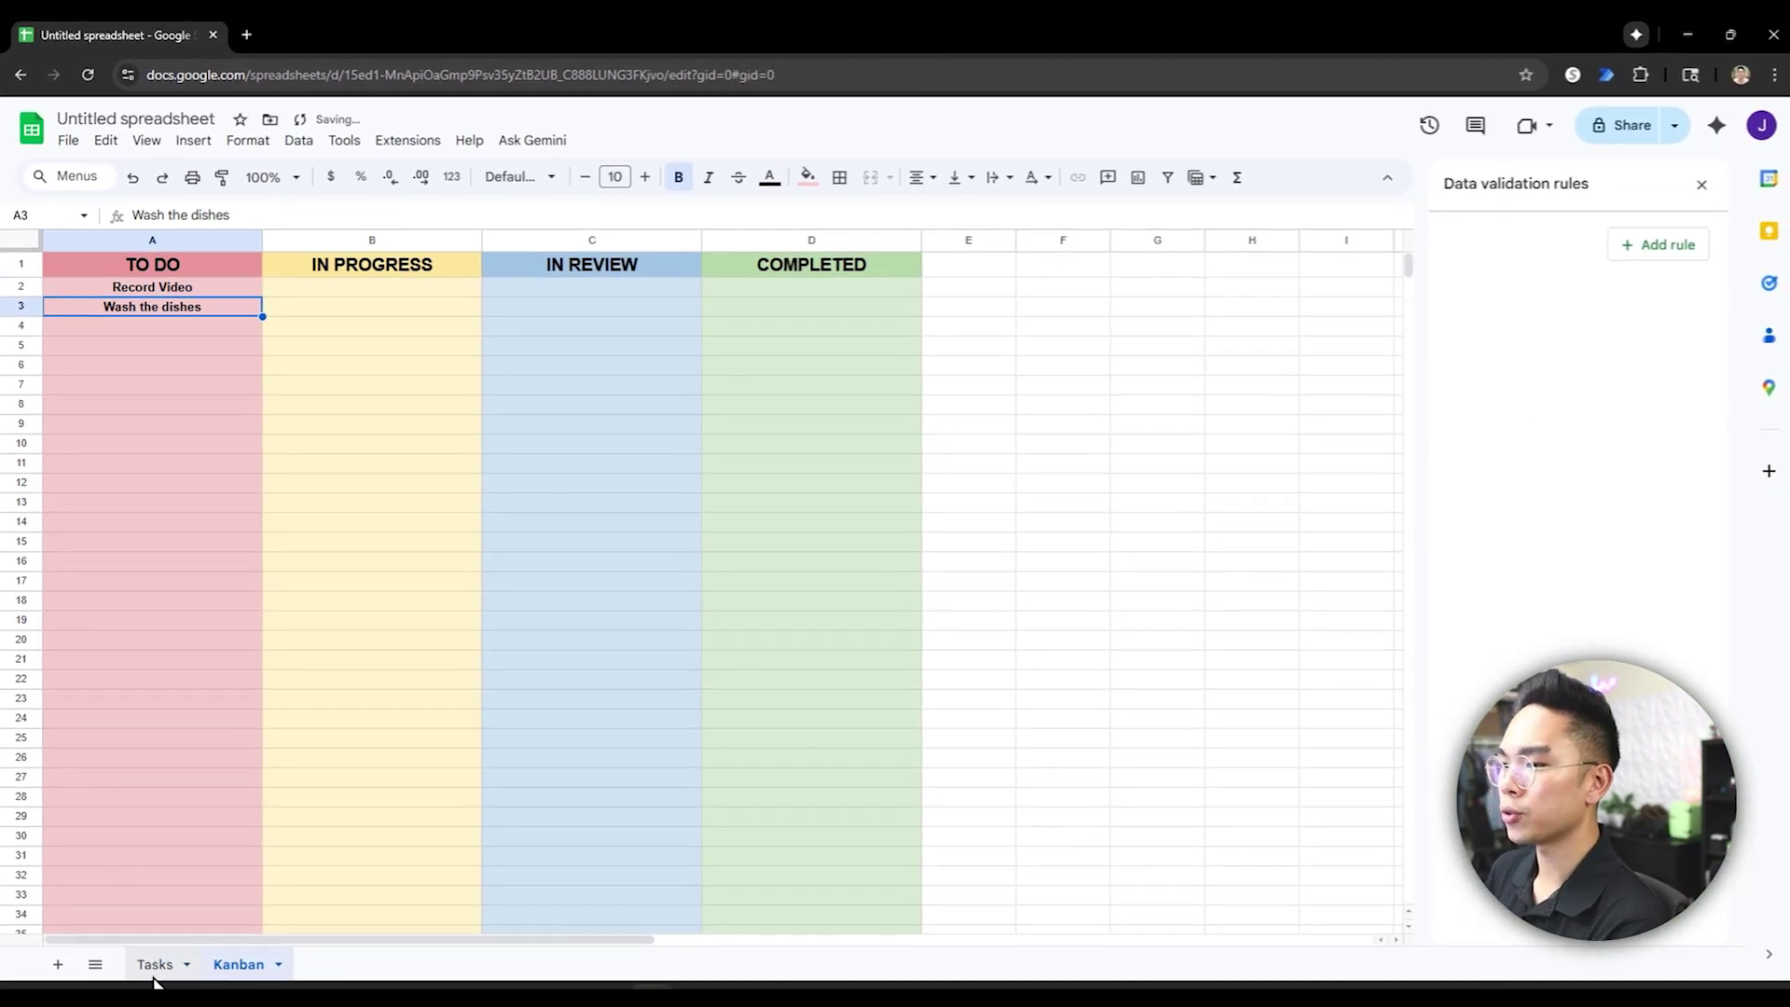
# - Review the Status column on the Tasks sheet and the FILTER formula in Kanban cell A2
pyautogui.click(153, 962)
pyautogui.click(629, 240)
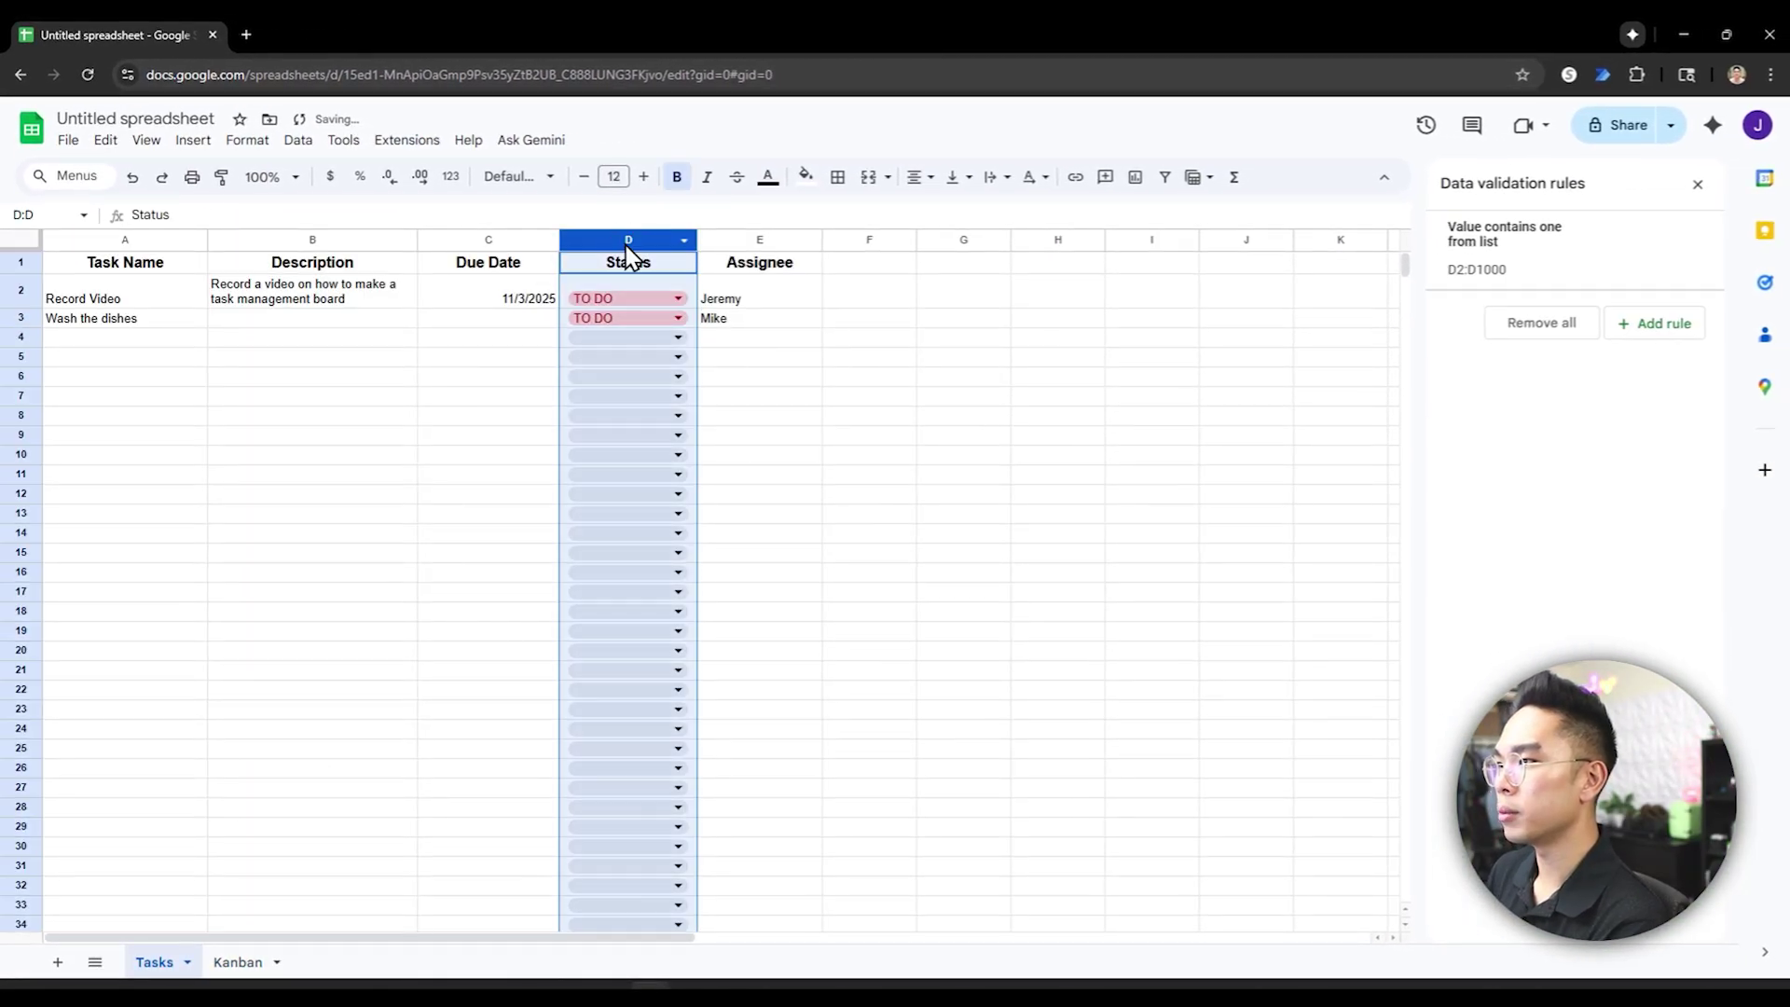
pyautogui.click(240, 962)
pyautogui.click(242, 284)
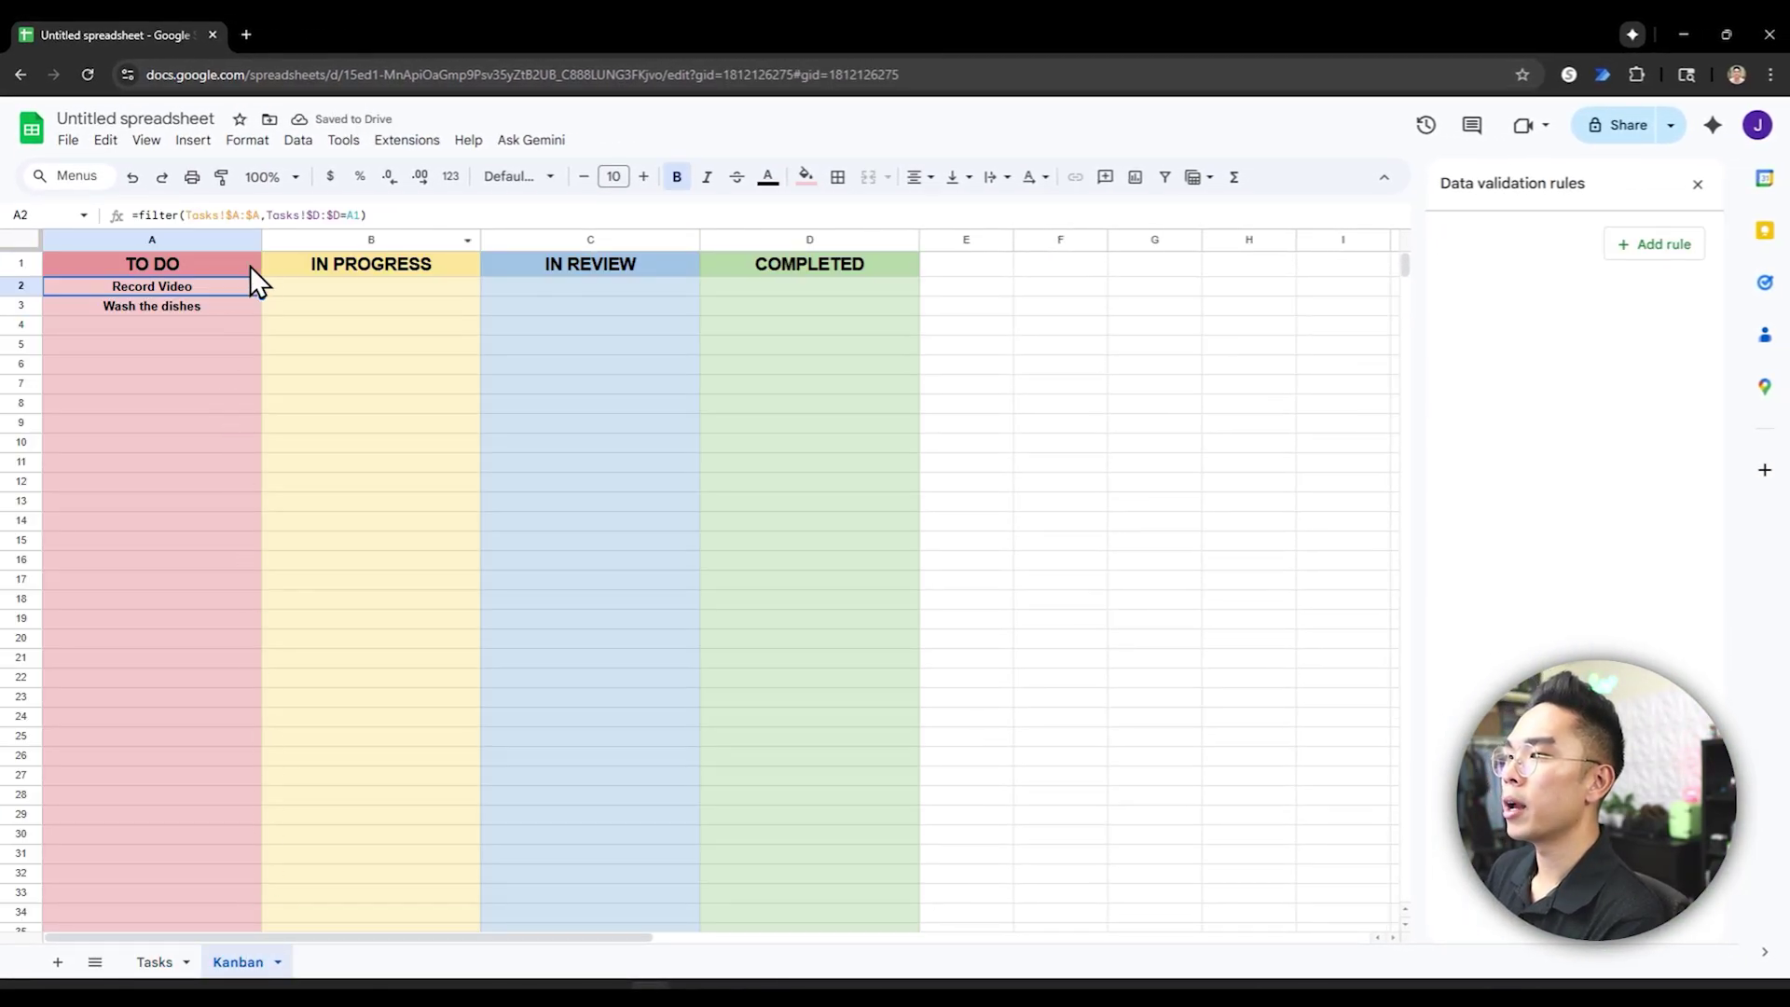
# - Fill the Kanban A2 FILTER formula across B2:D2 so each status column has its own task list
pyautogui.click(373, 217)
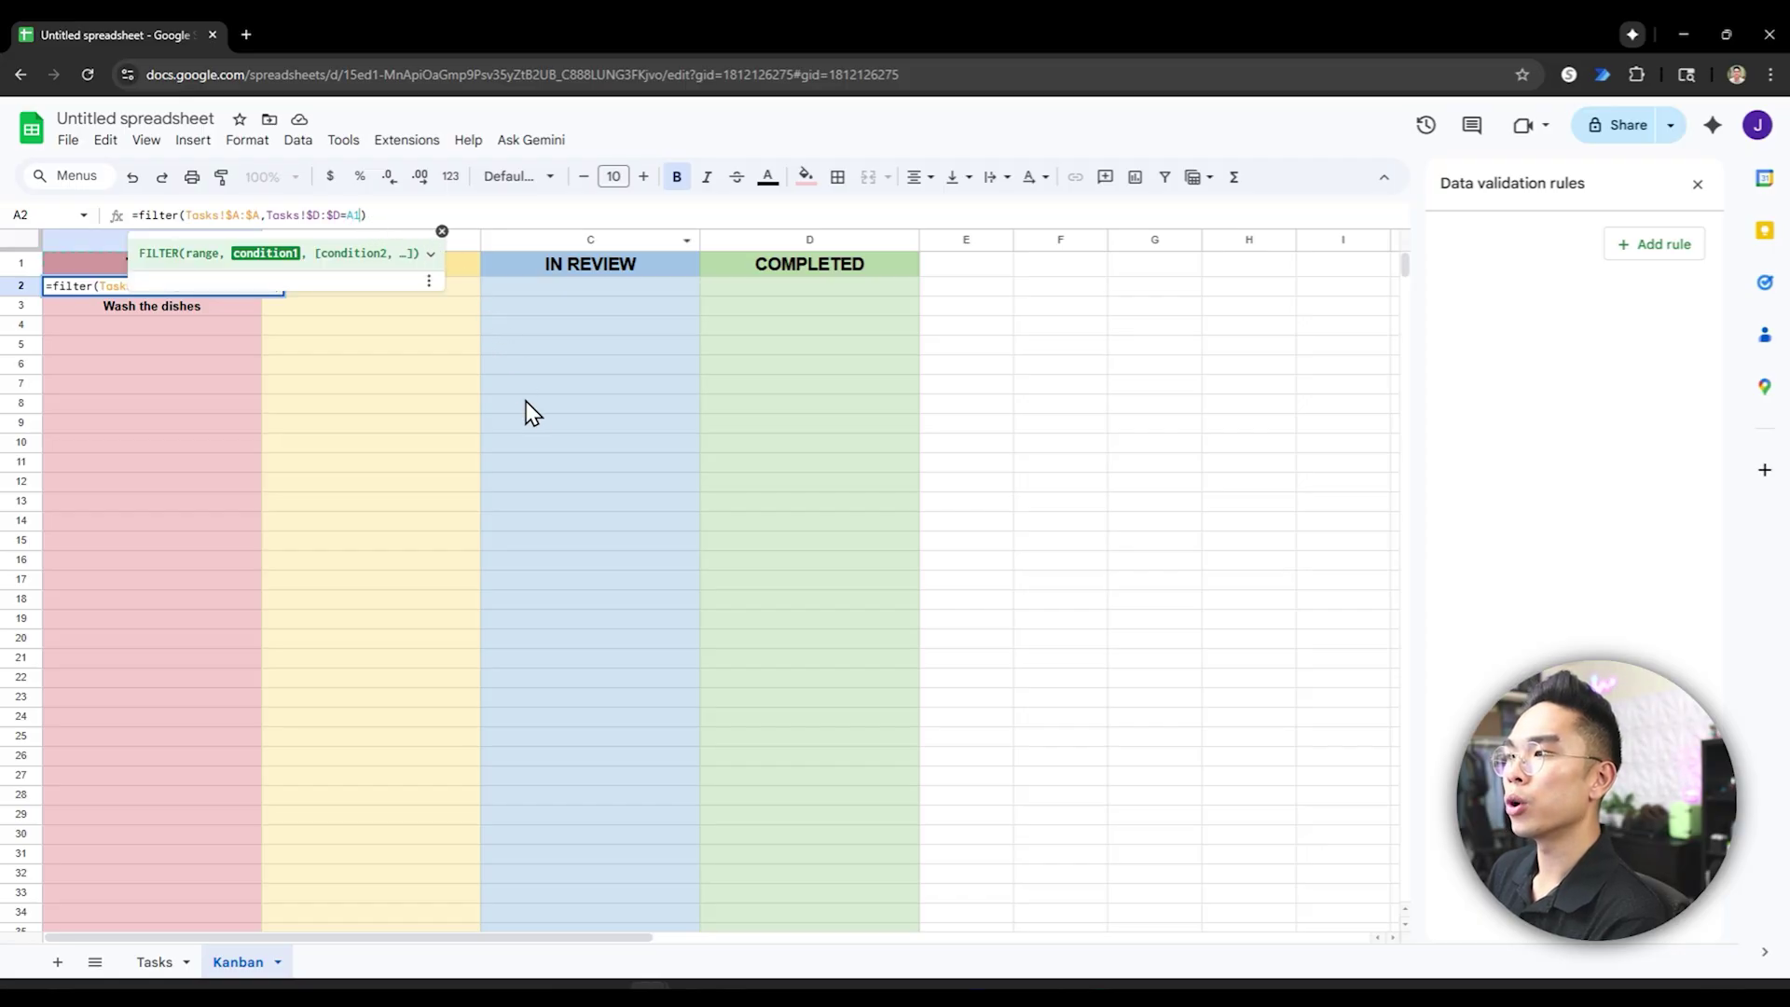
pyautogui.click(542, 457)
pyautogui.click(366, 269)
pyautogui.click(220, 288)
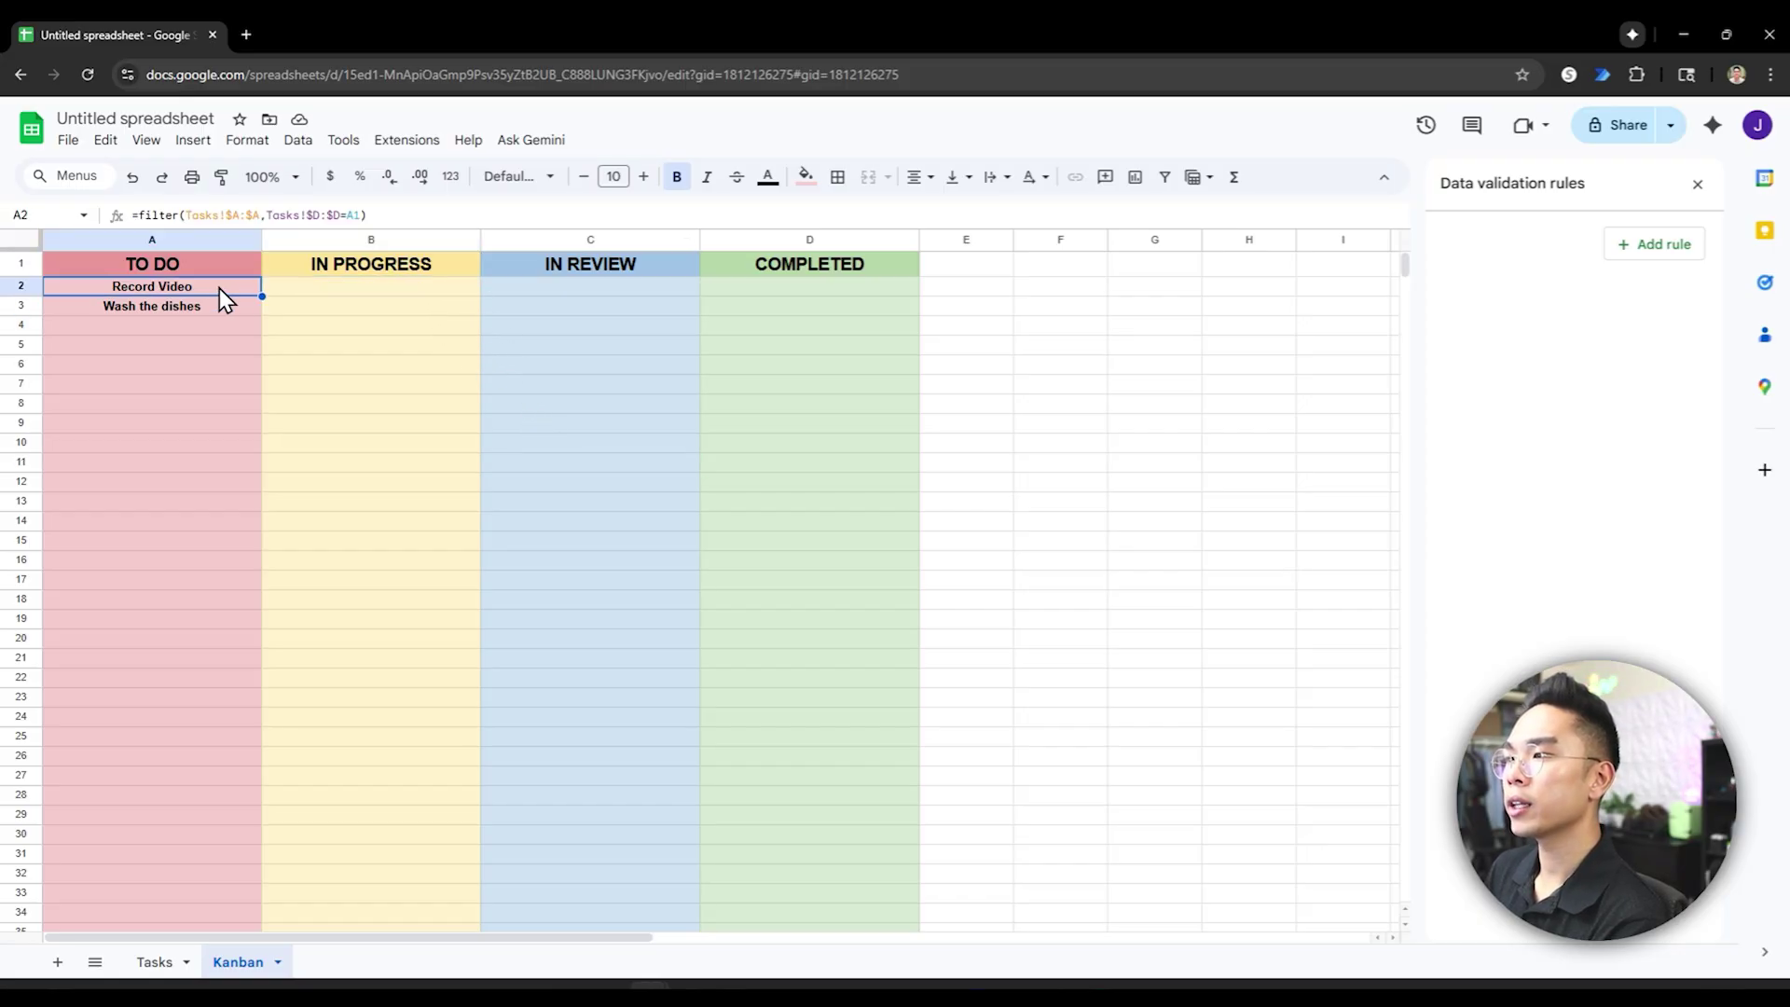
pyautogui.moveTo(262, 297); pyautogui.dragTo(830, 293)
pyautogui.click(835, 398)
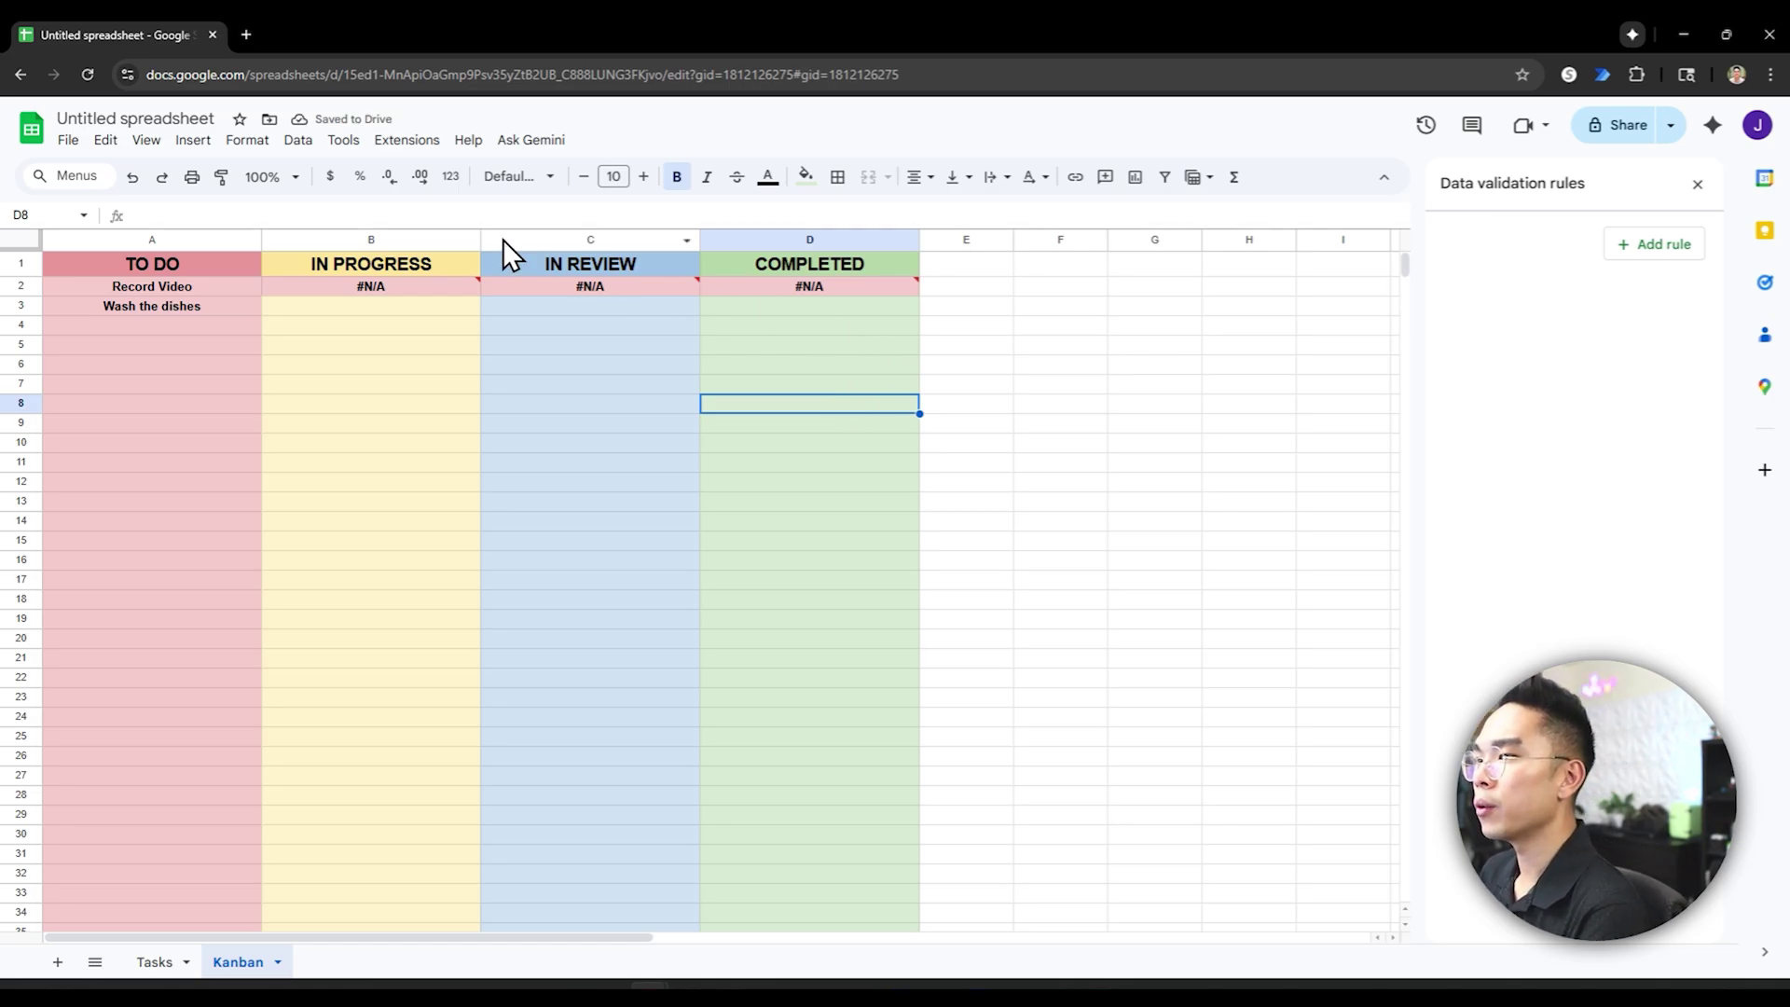
# - Recolor the fills of Kanban cells B2, C2 and D2 to match their columns' light yellow, light blue and light green
pyautogui.click(395, 288)
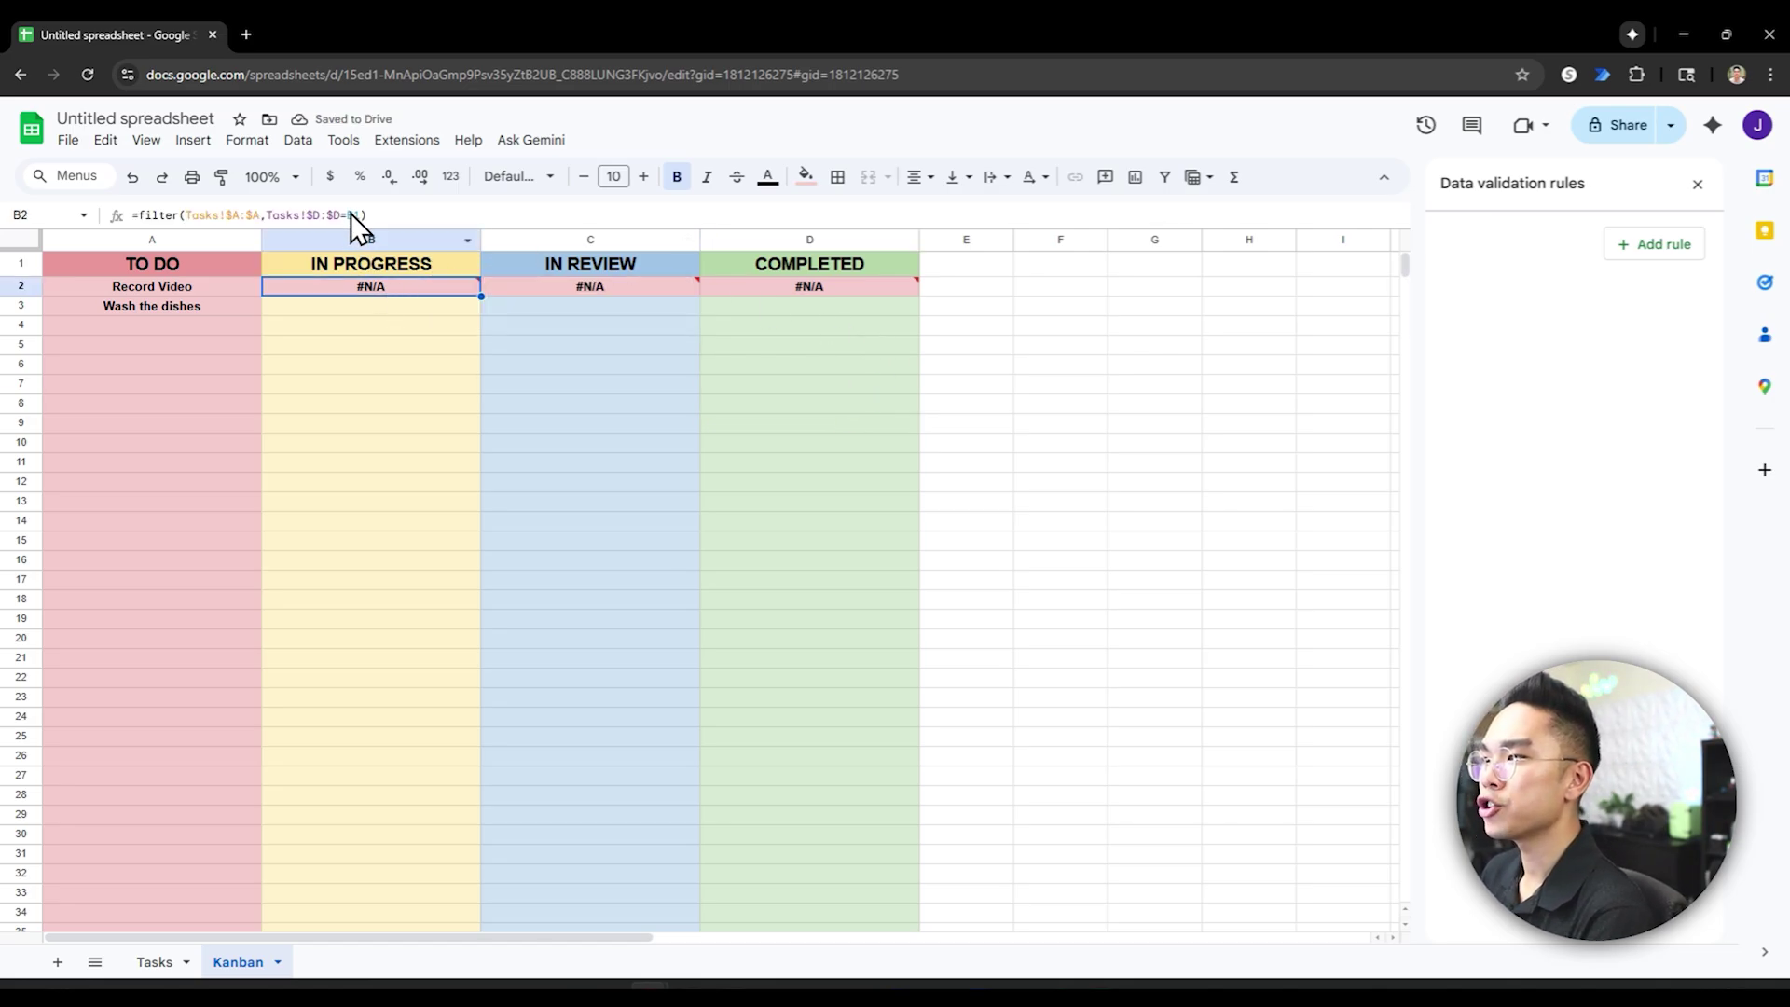
pyautogui.click(805, 177)
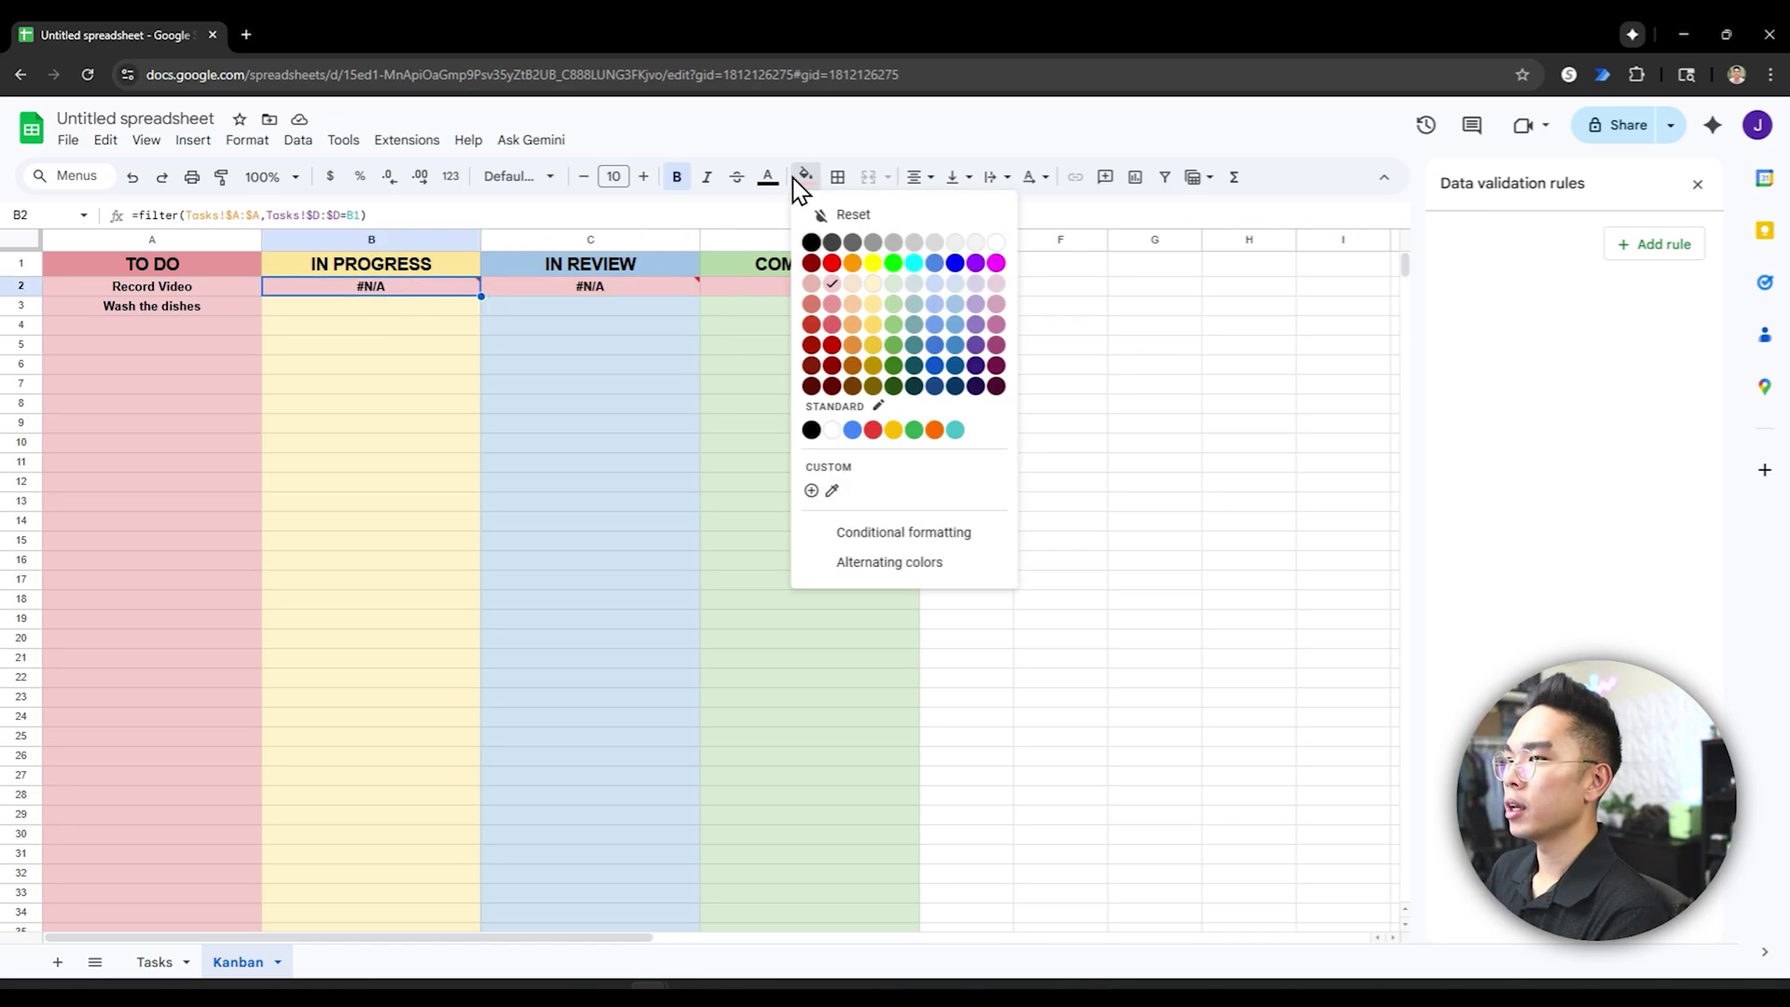
pyautogui.click(873, 296)
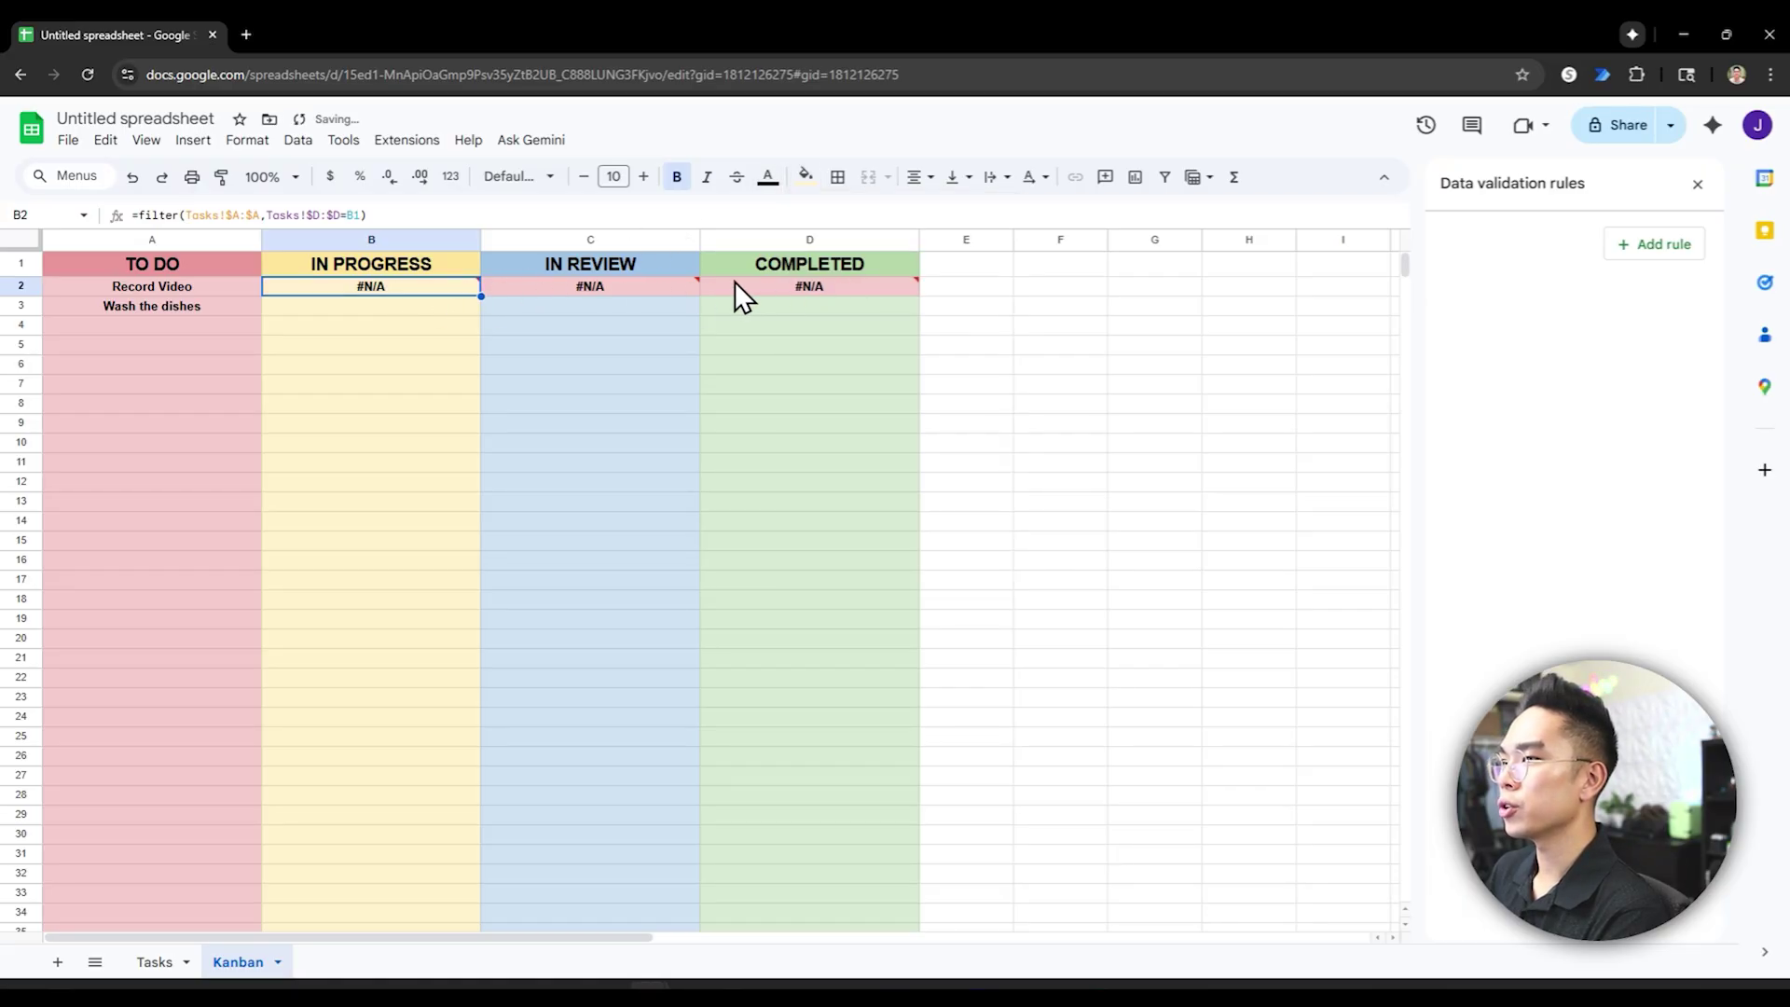
pyautogui.click(685, 286)
pyautogui.click(804, 178)
pyautogui.click(937, 286)
pyautogui.click(850, 288)
pyautogui.click(805, 178)
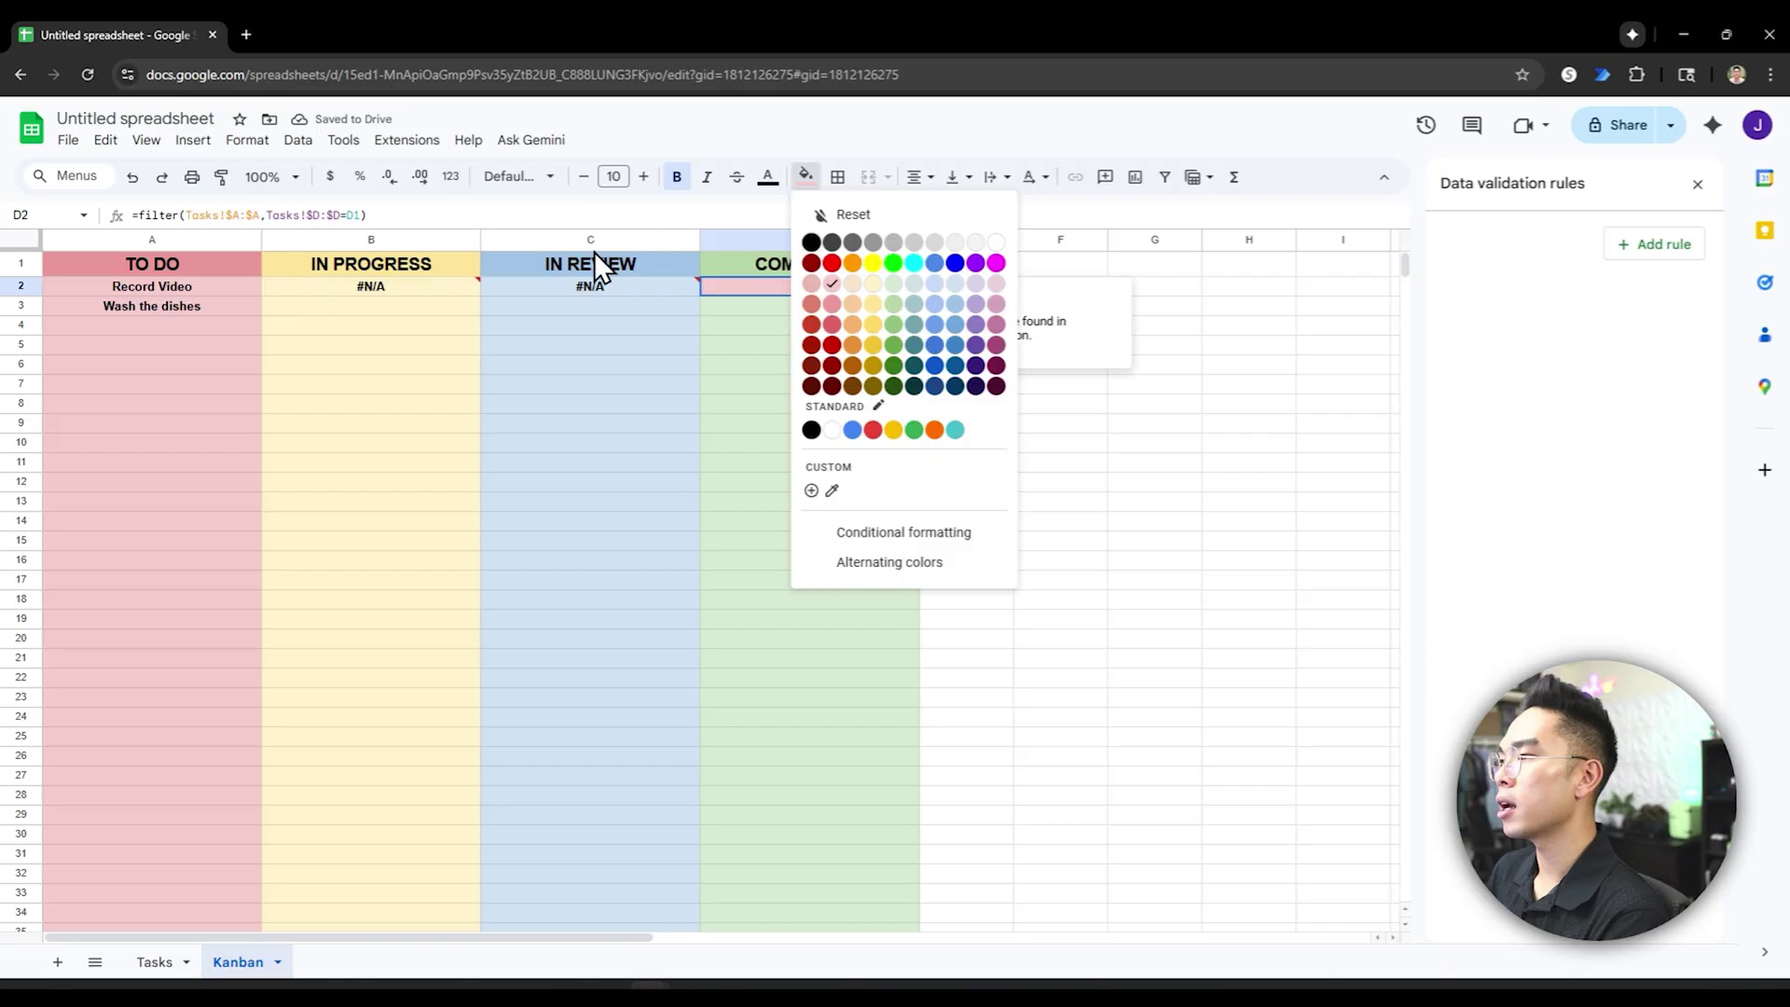
pyautogui.click(895, 293)
pyautogui.click(1155, 344)
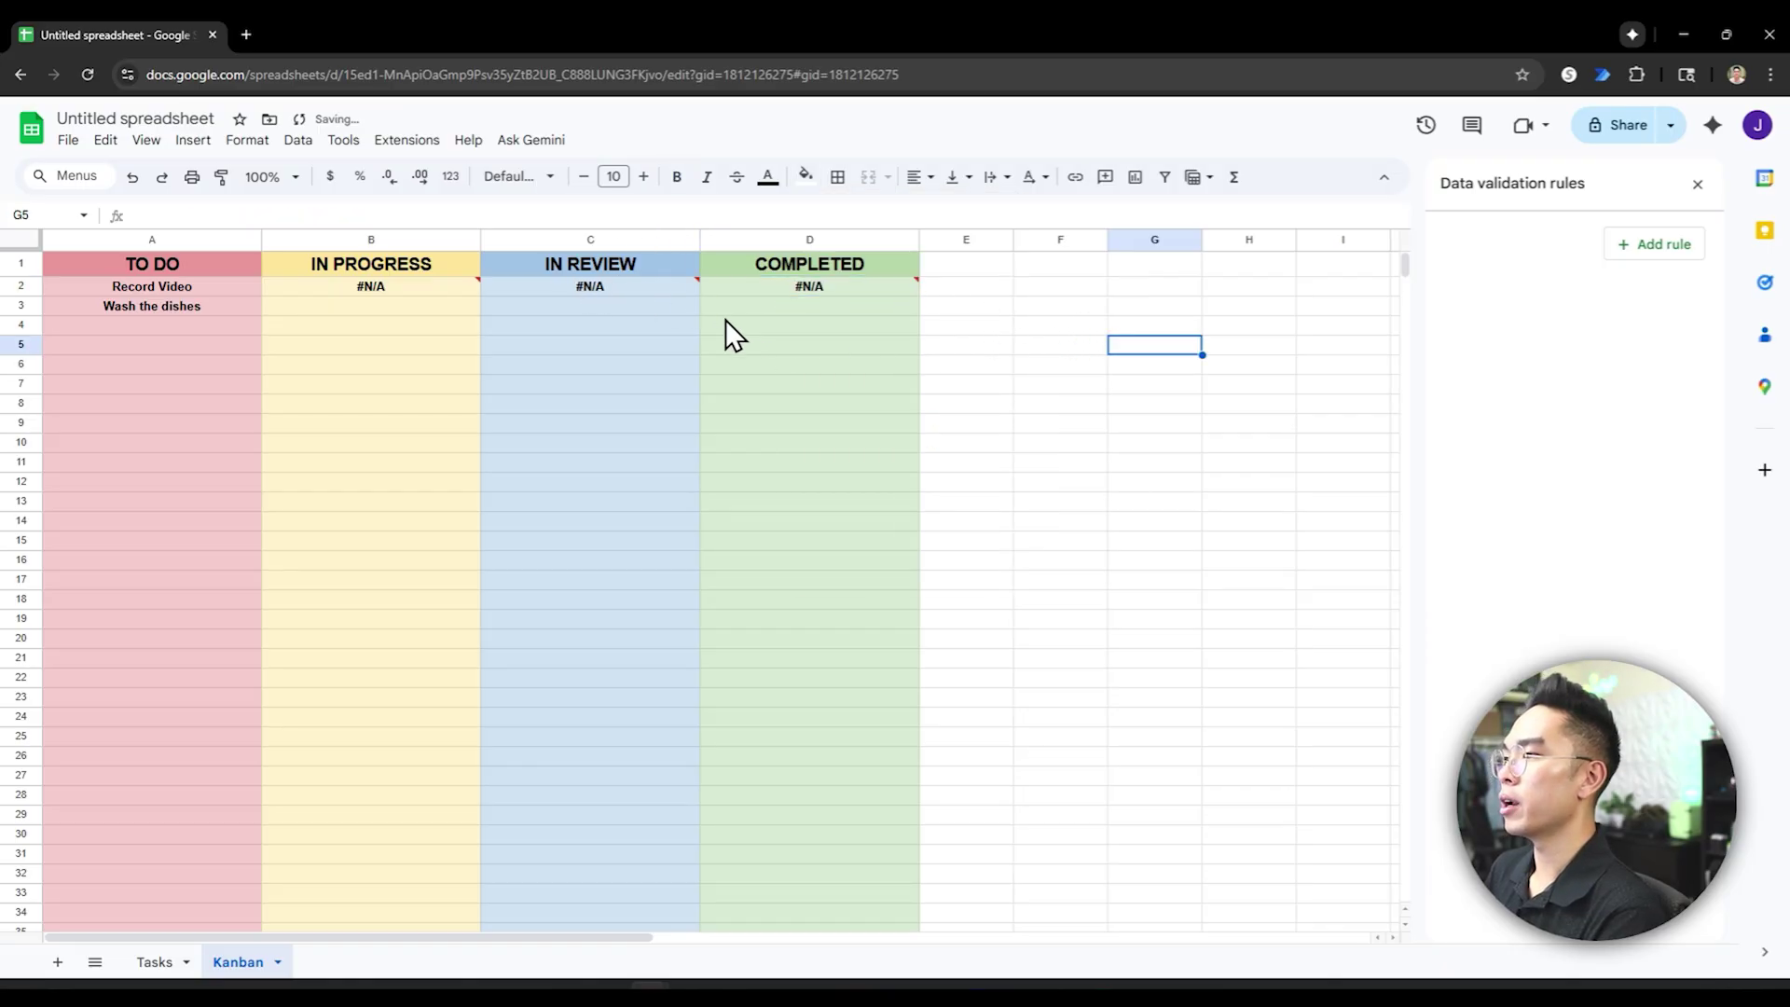
# - Set the Wash the dishes task's status to IN PROGRESS on the Tasks sheet and check the Kanban sheet
pyautogui.click(427, 291)
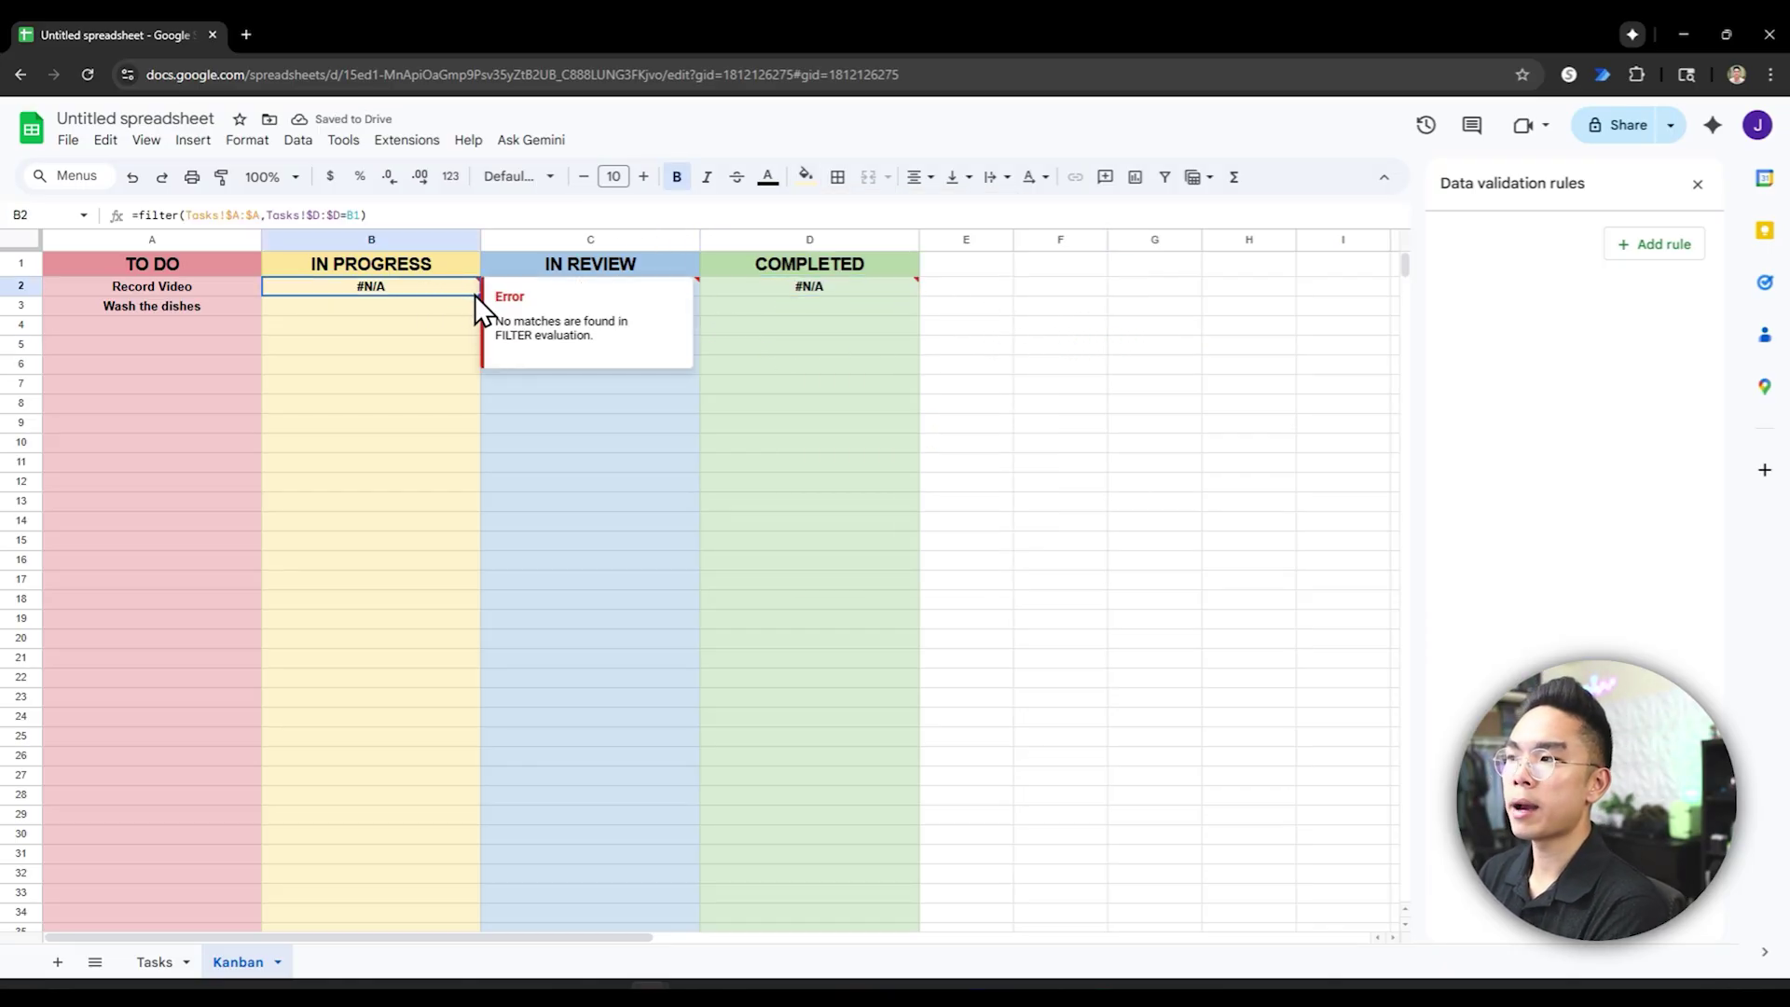
pyautogui.click(1149, 347)
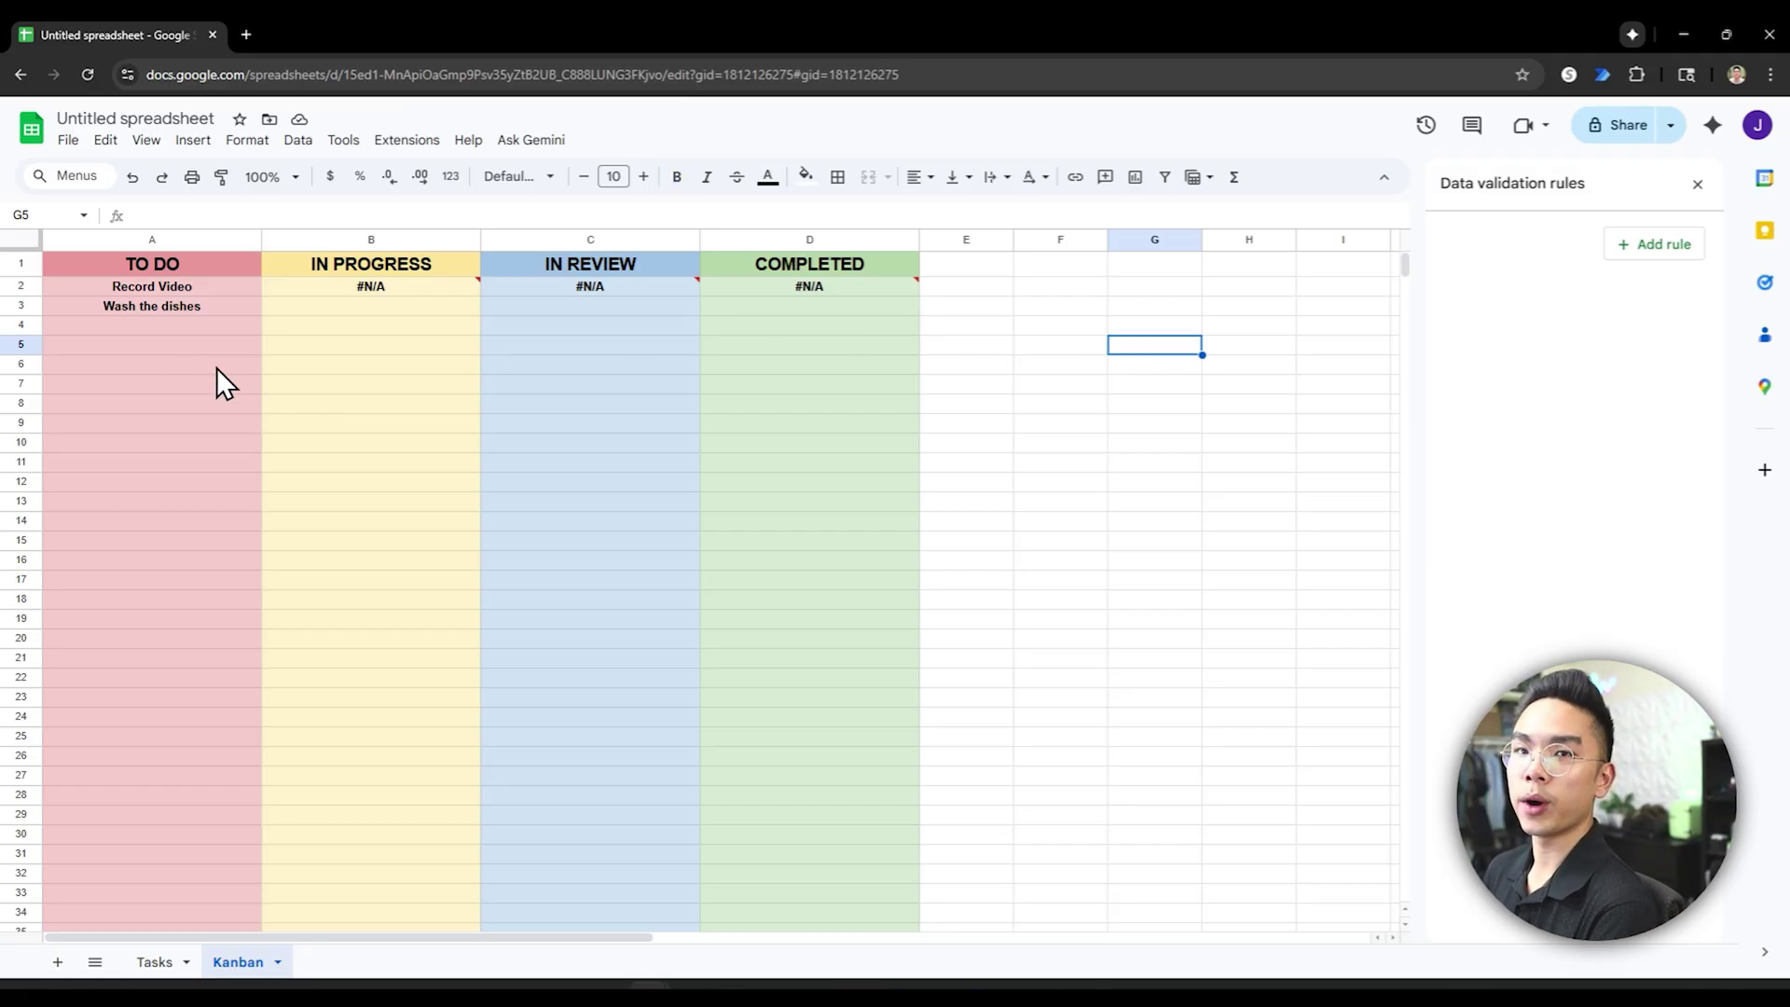
pyautogui.click(147, 961)
pyautogui.click(488, 341)
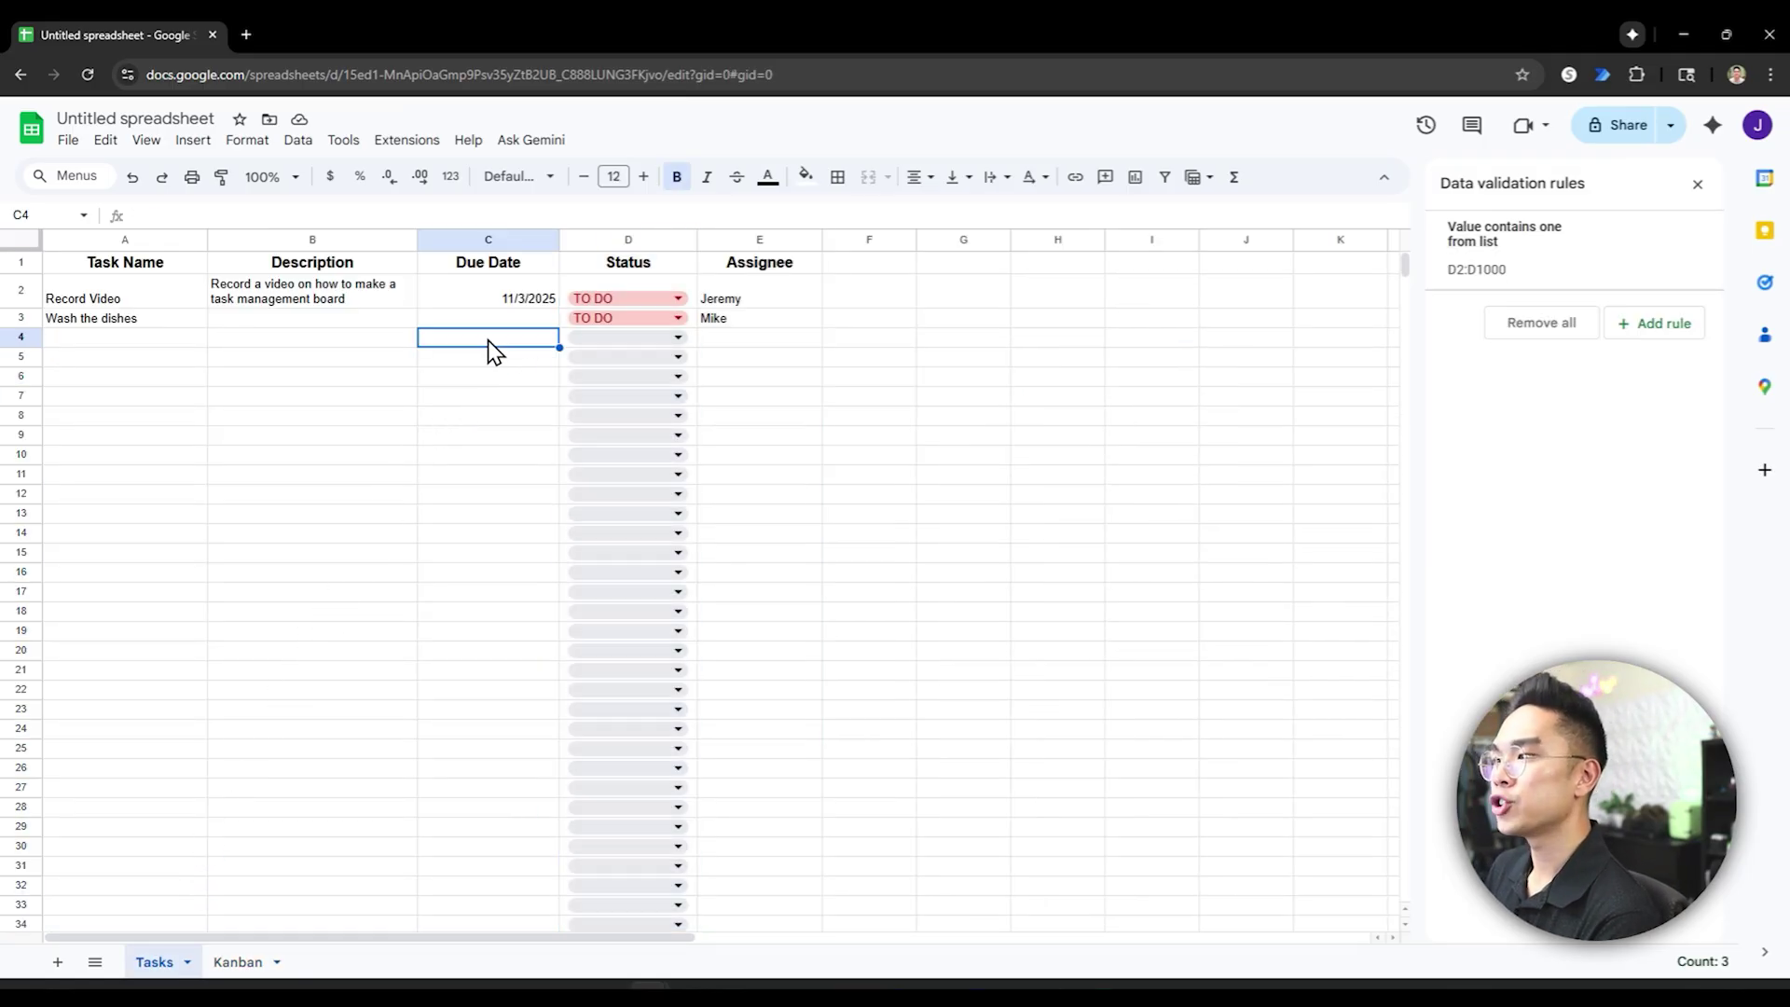
pyautogui.click(628, 317)
pyautogui.click(634, 371)
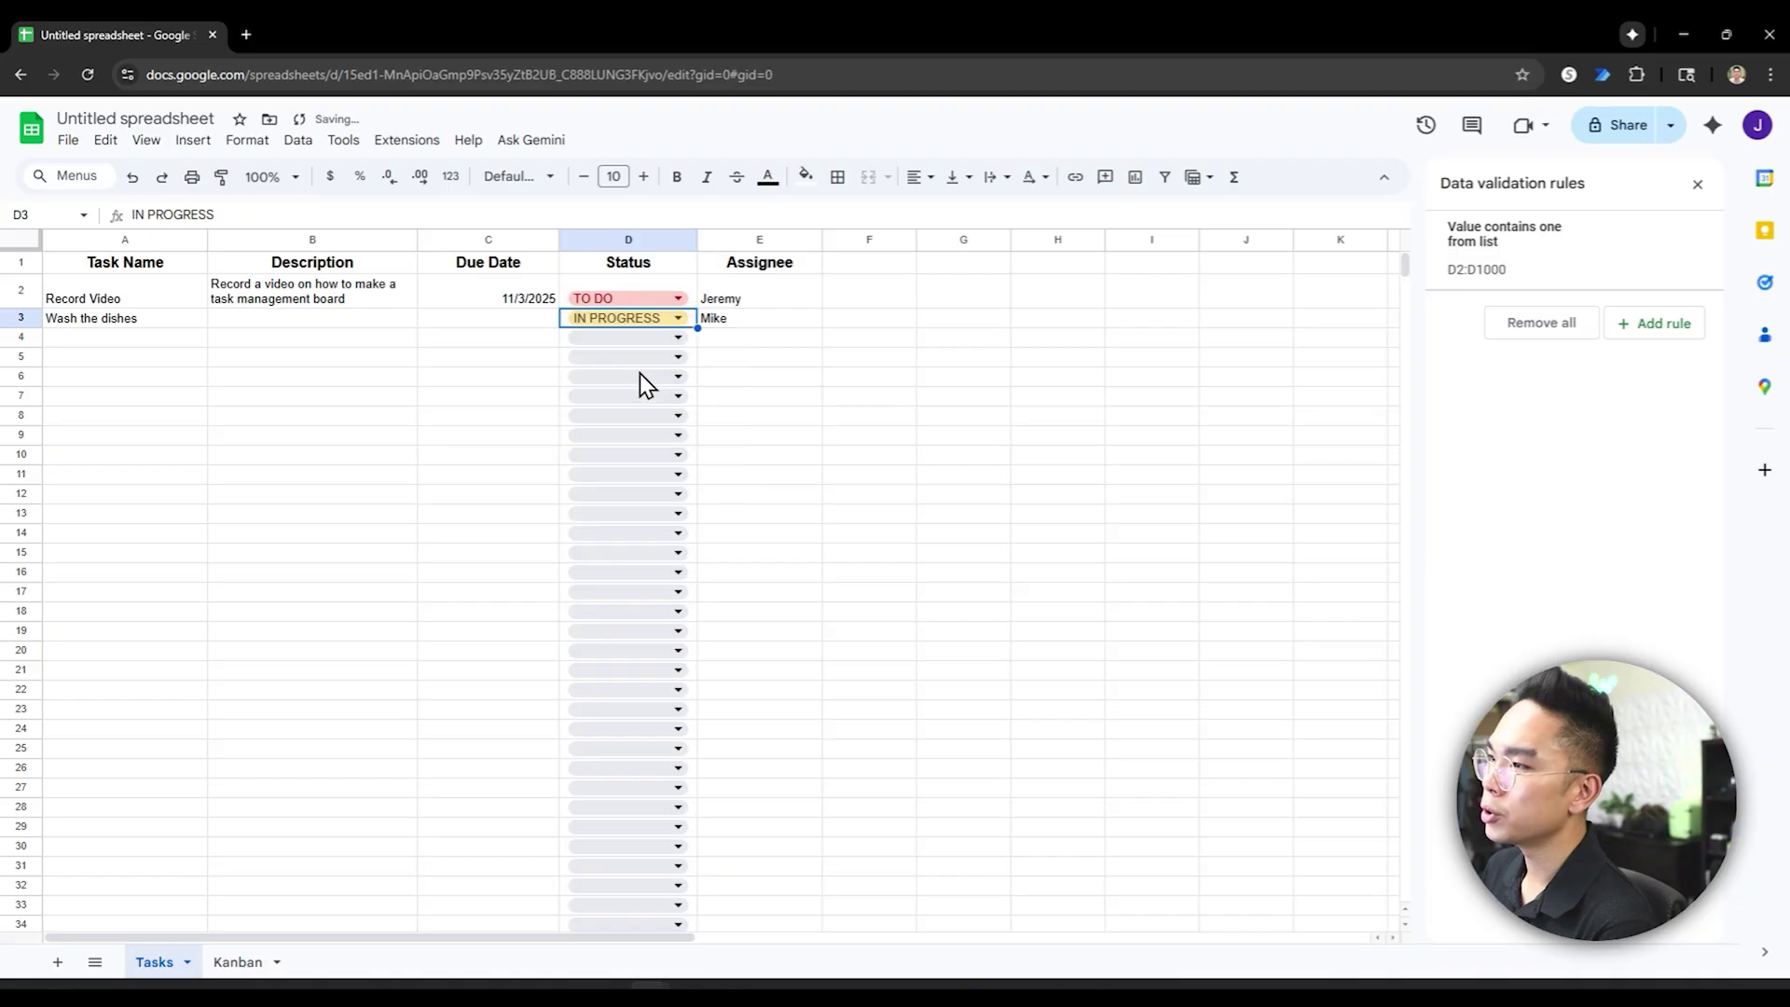
pyautogui.click(238, 961)
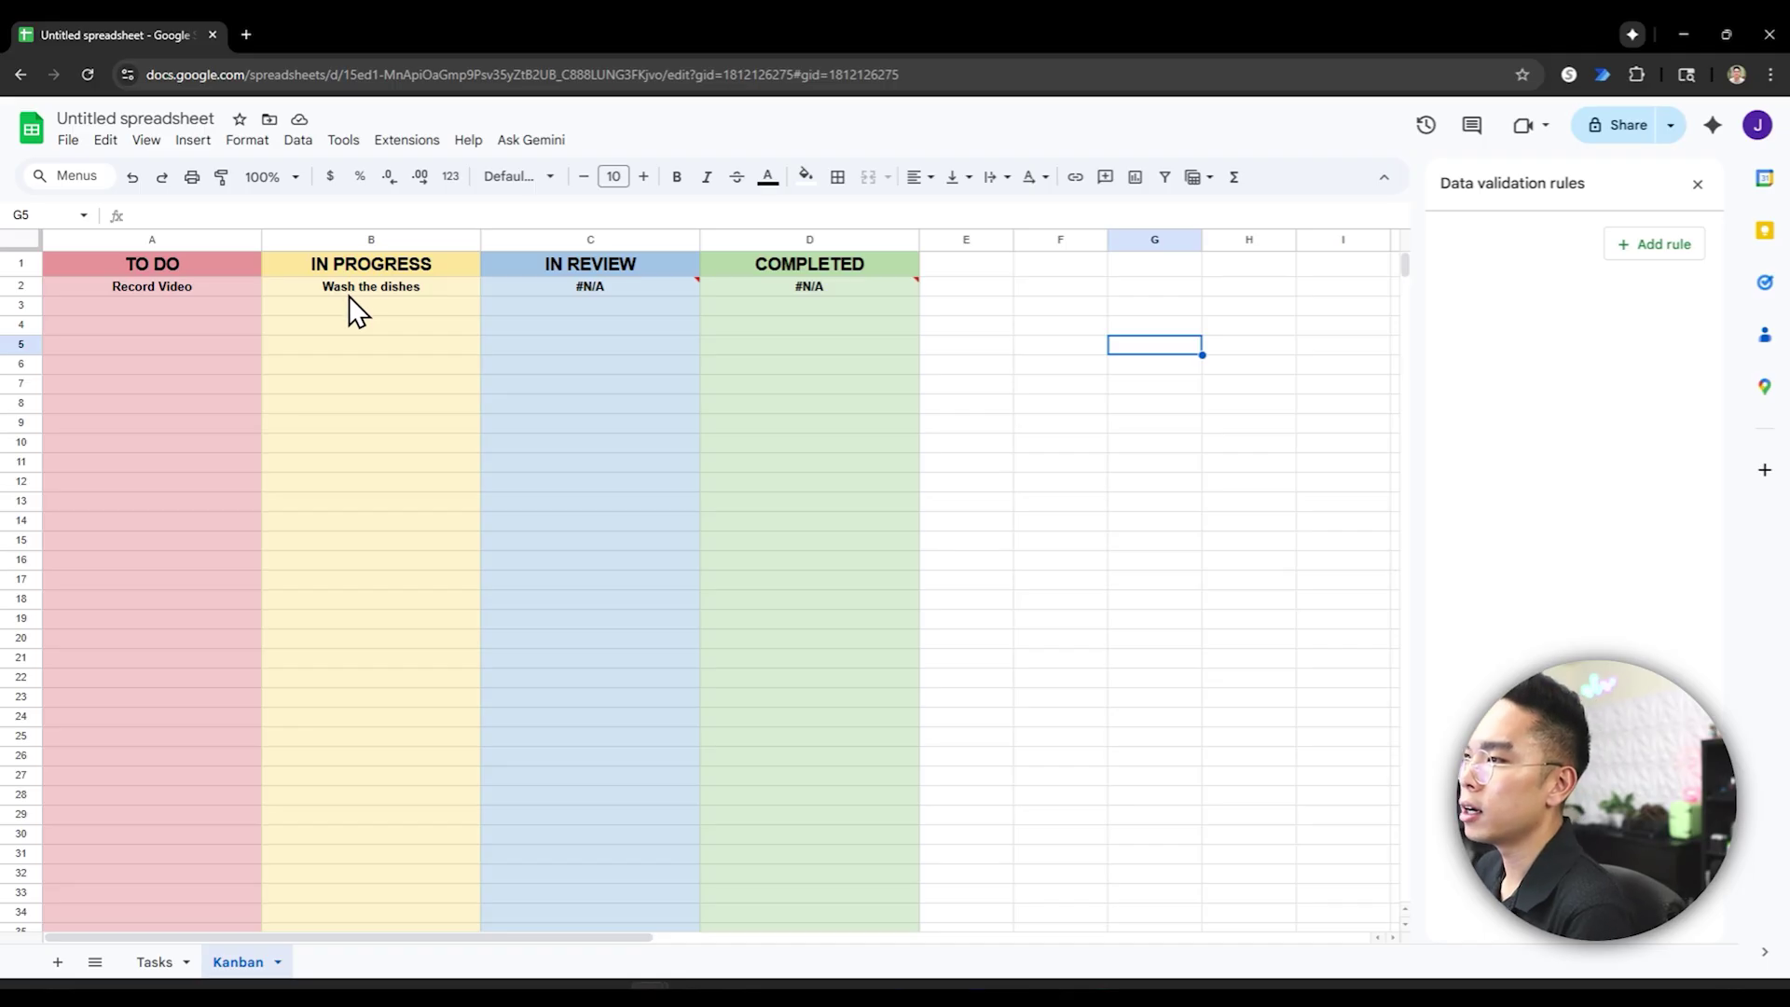
# - Turn on text wrapping for columns A through D of the Kanban sheet
pyautogui.moveTo(199, 237); pyautogui.dragTo(512, 229)
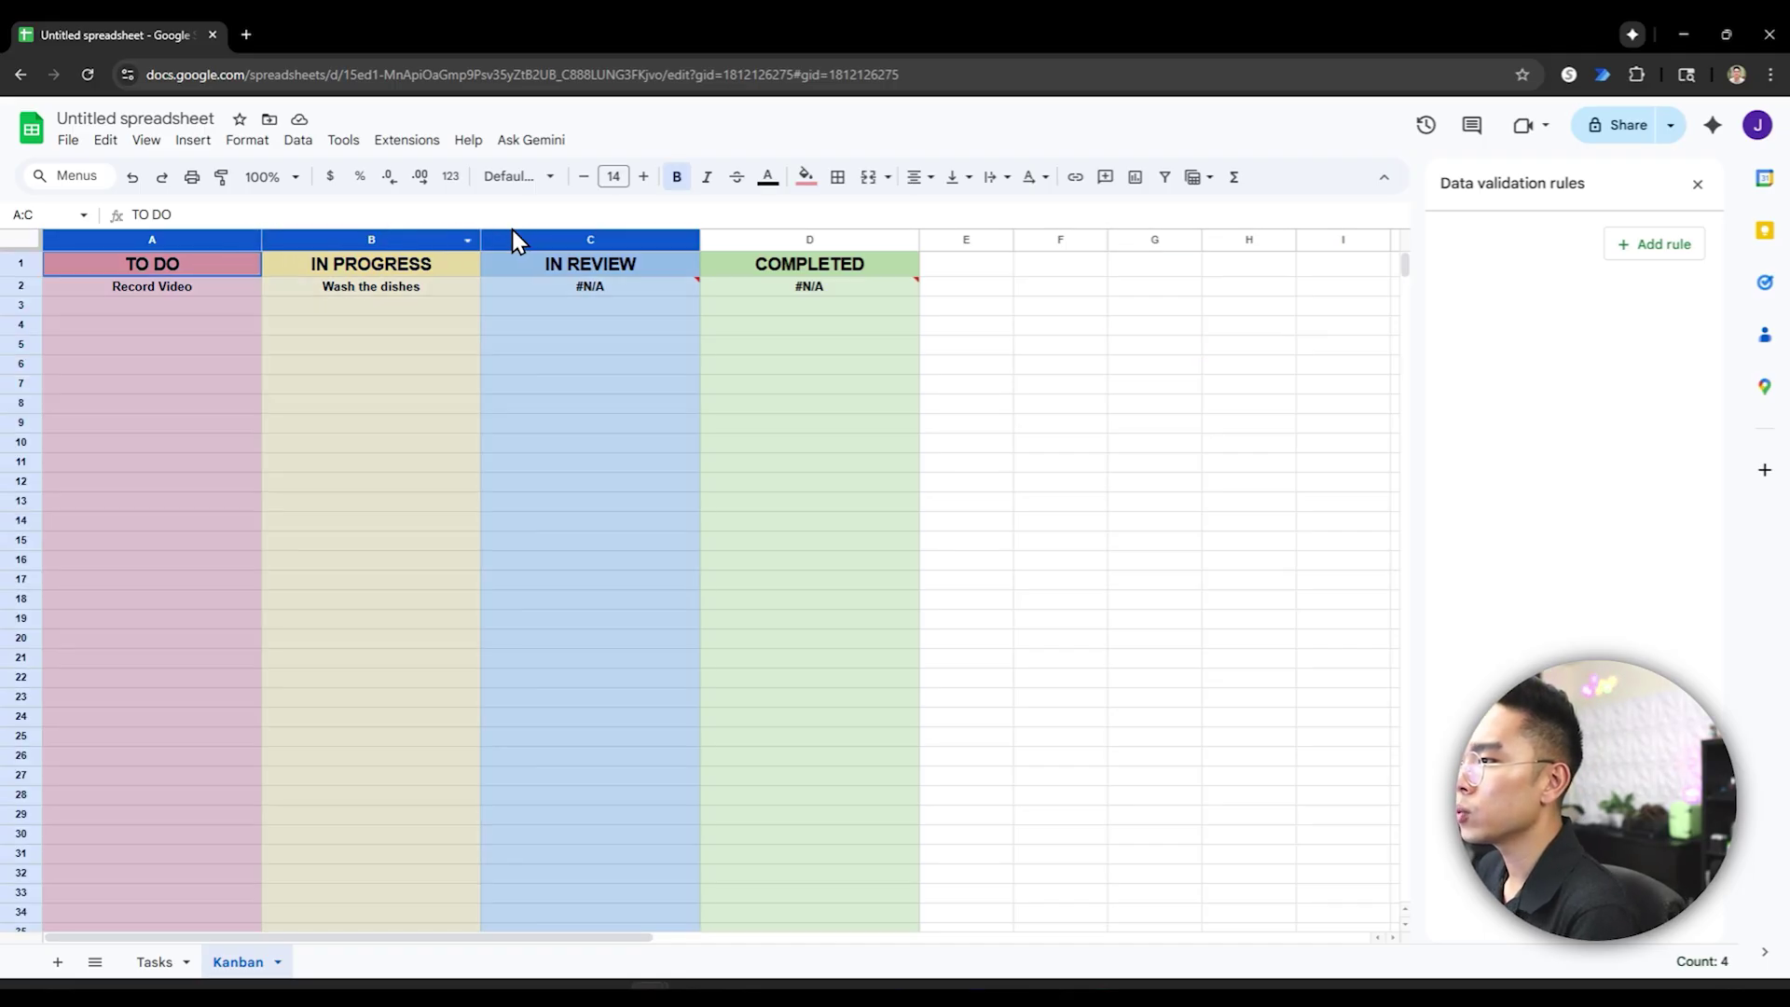
pyautogui.moveTo(739, 241); pyautogui.dragTo(767, 240)
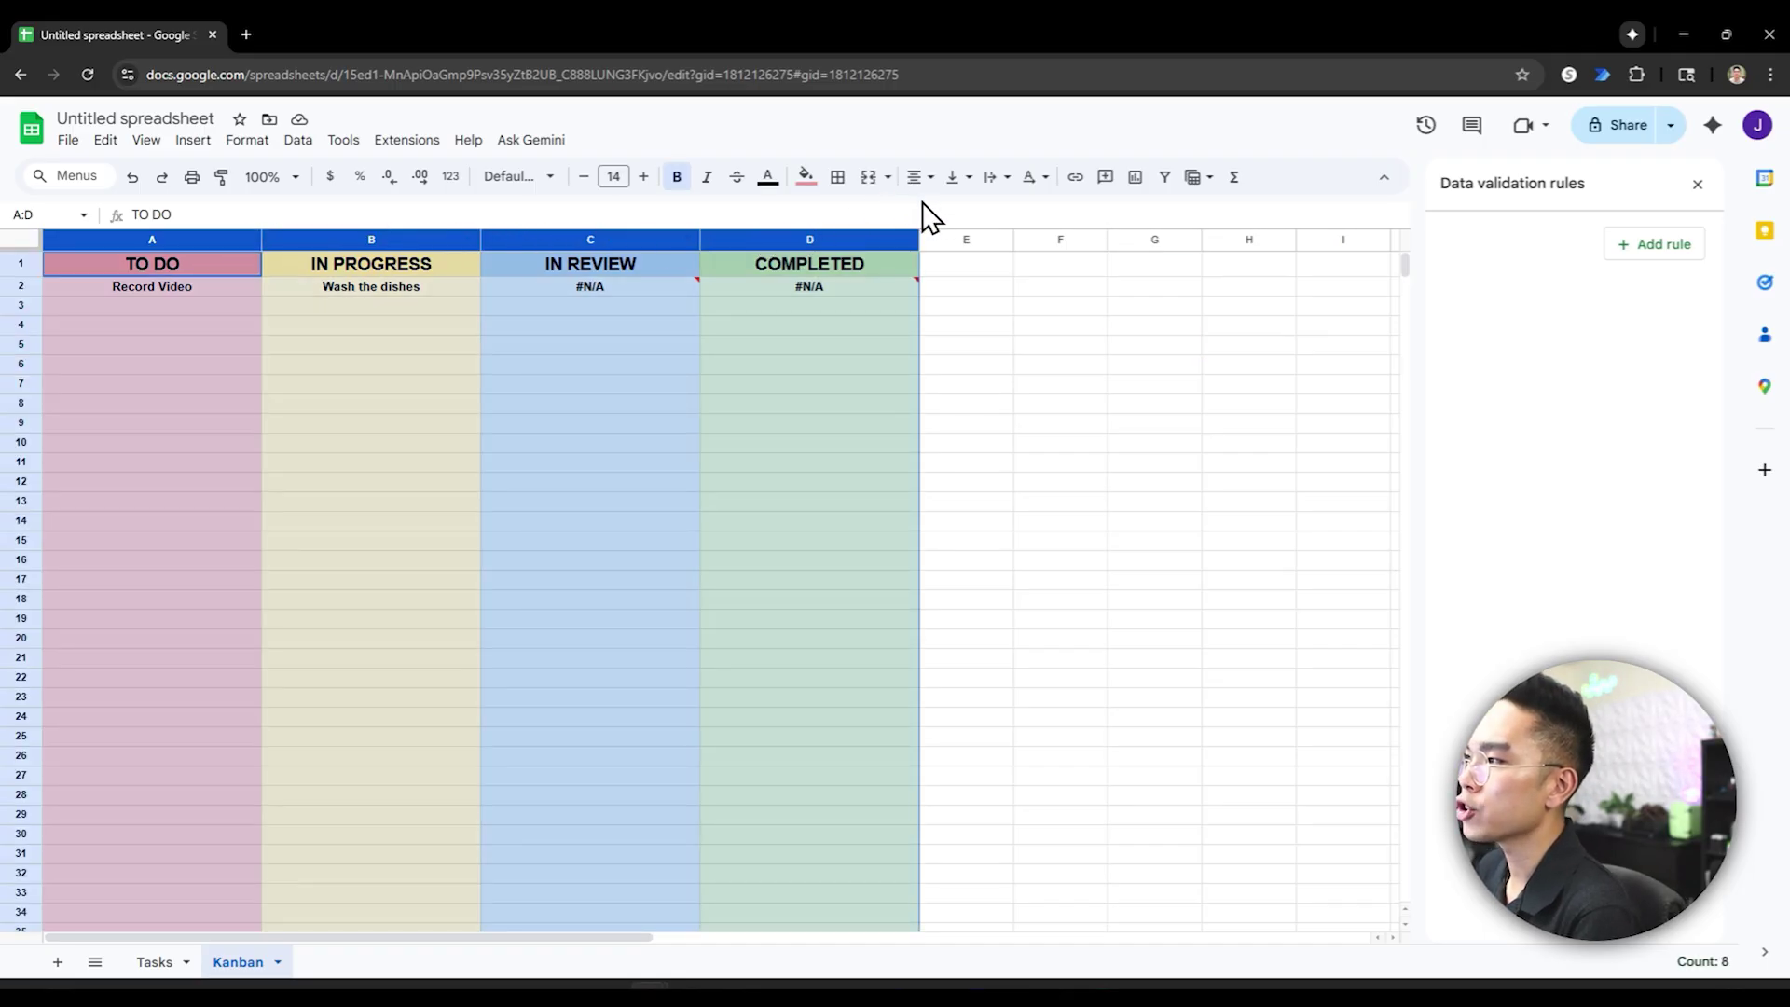
pyautogui.click(992, 177)
pyautogui.click(1027, 214)
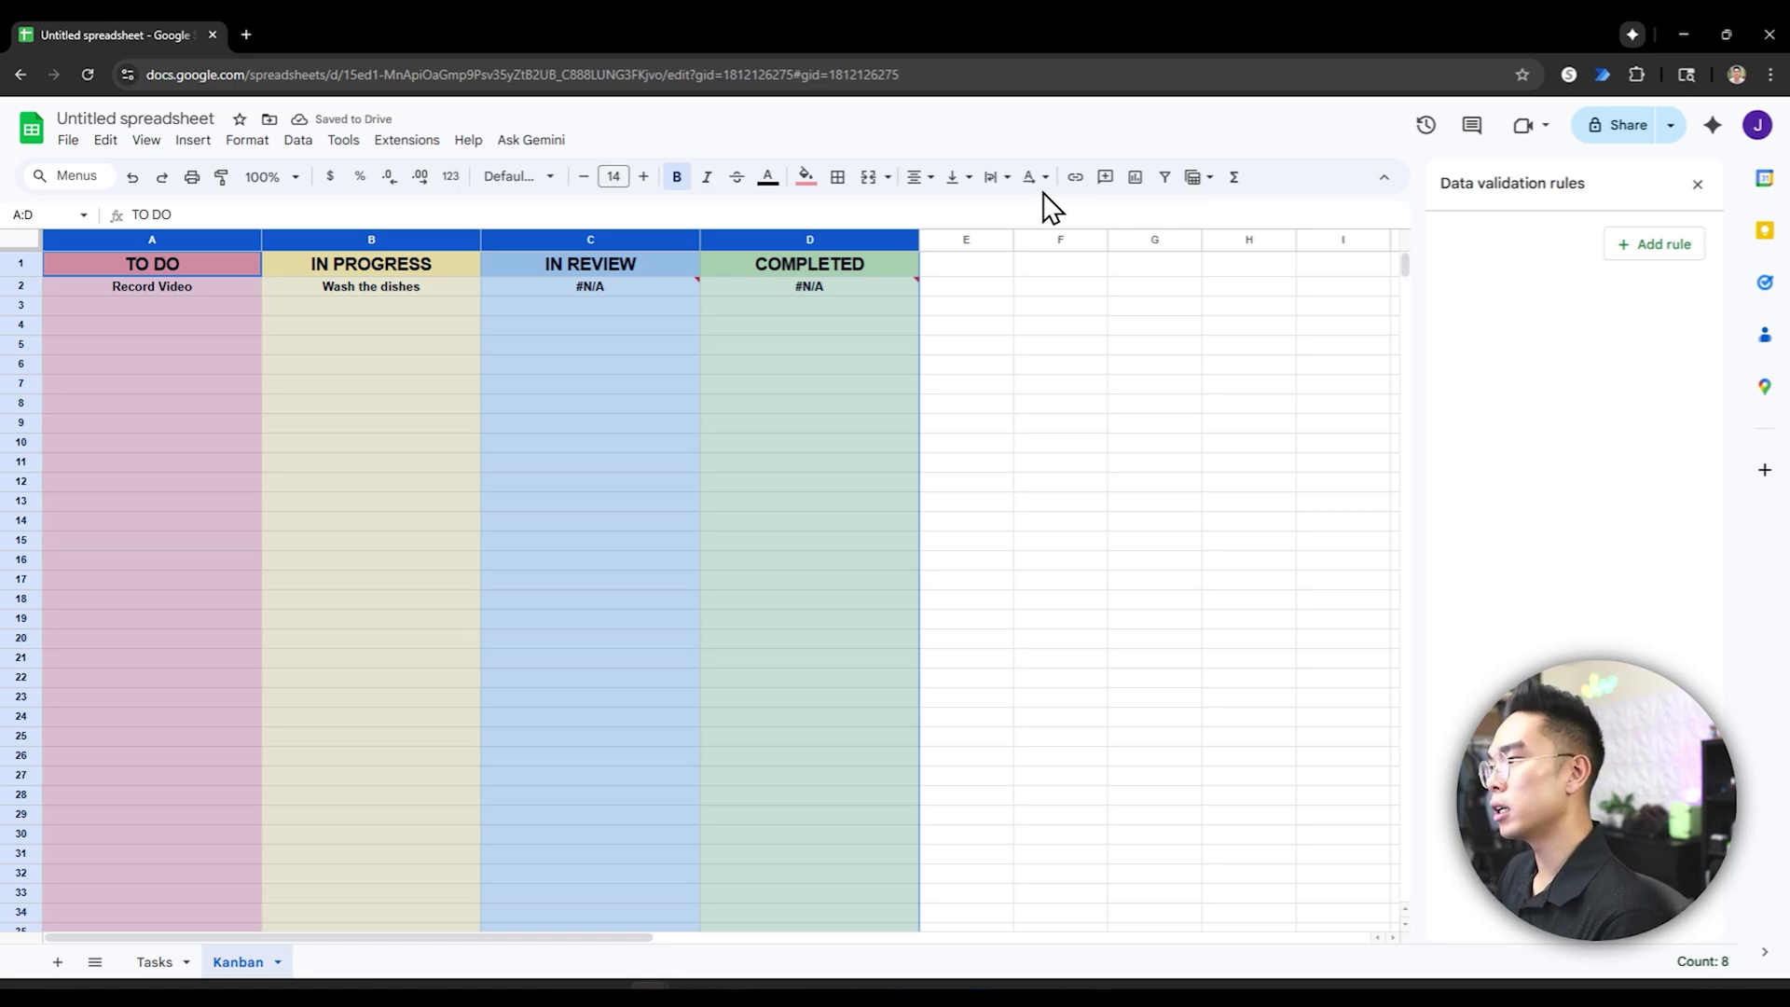
pyautogui.click(1065, 306)
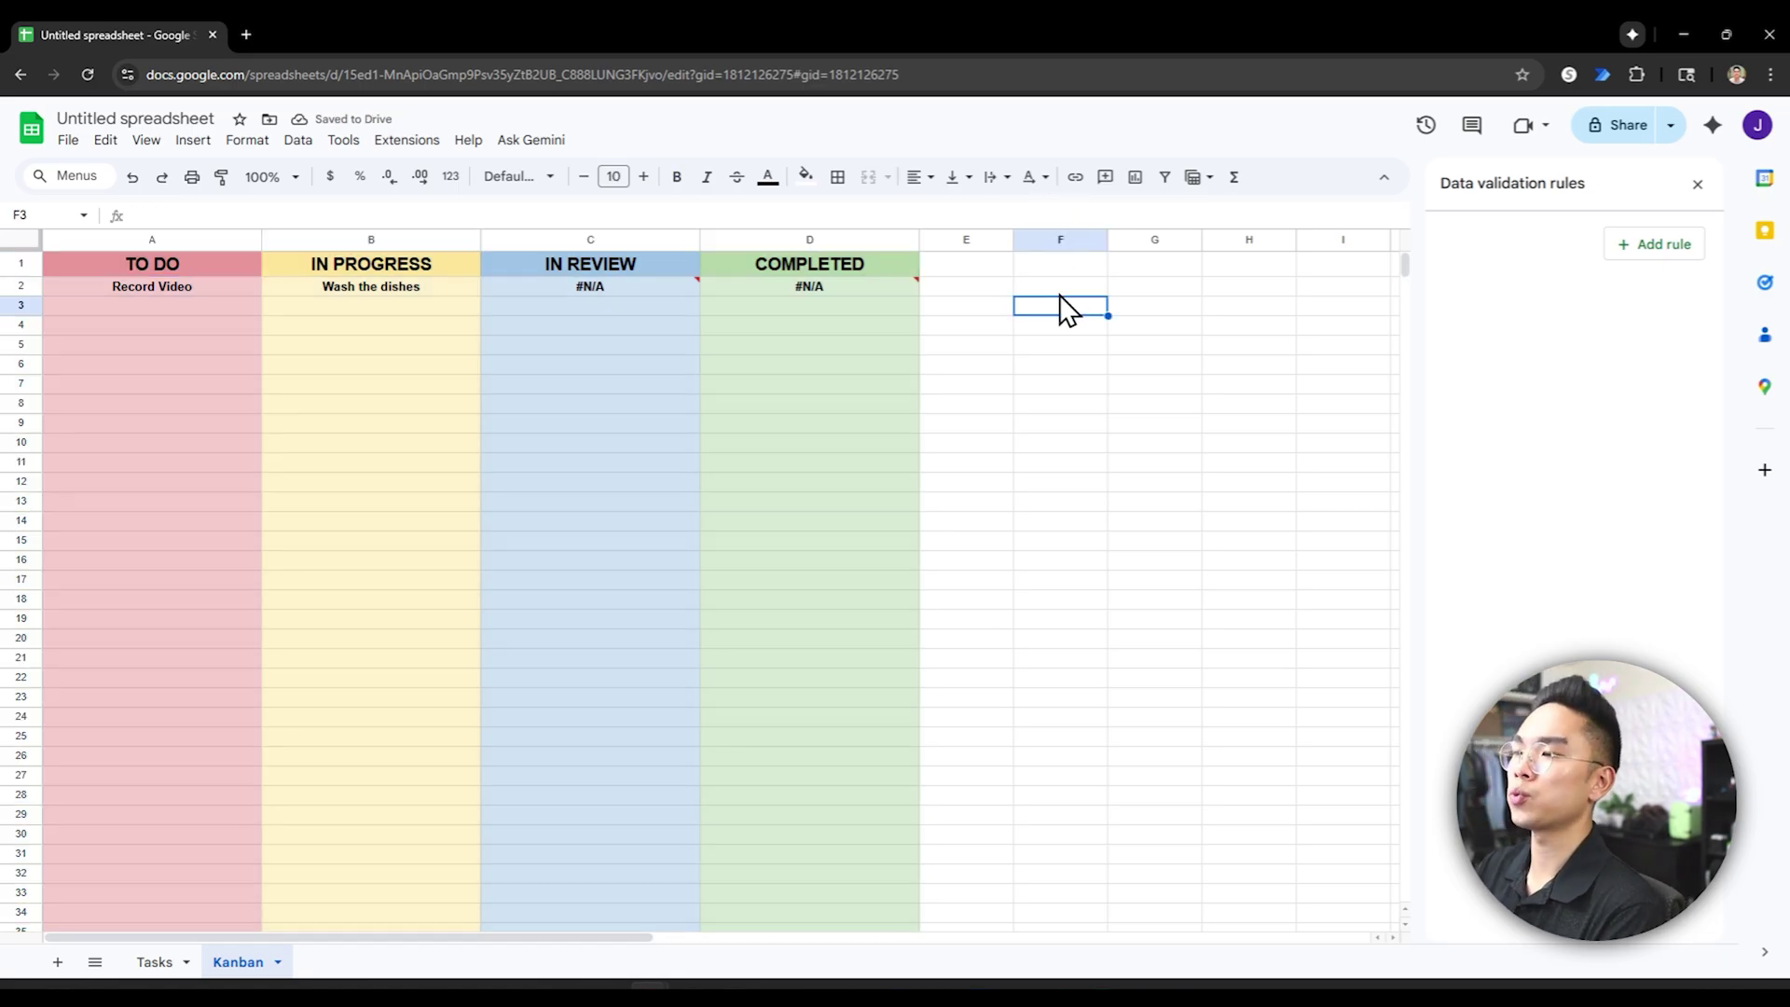
# - Add a line break after the task name in the Kanban A2 formula by appending & CHAR(10) to Tasks!$A:$A
pyautogui.click(152, 286)
pyautogui.moveTo(769, 283)
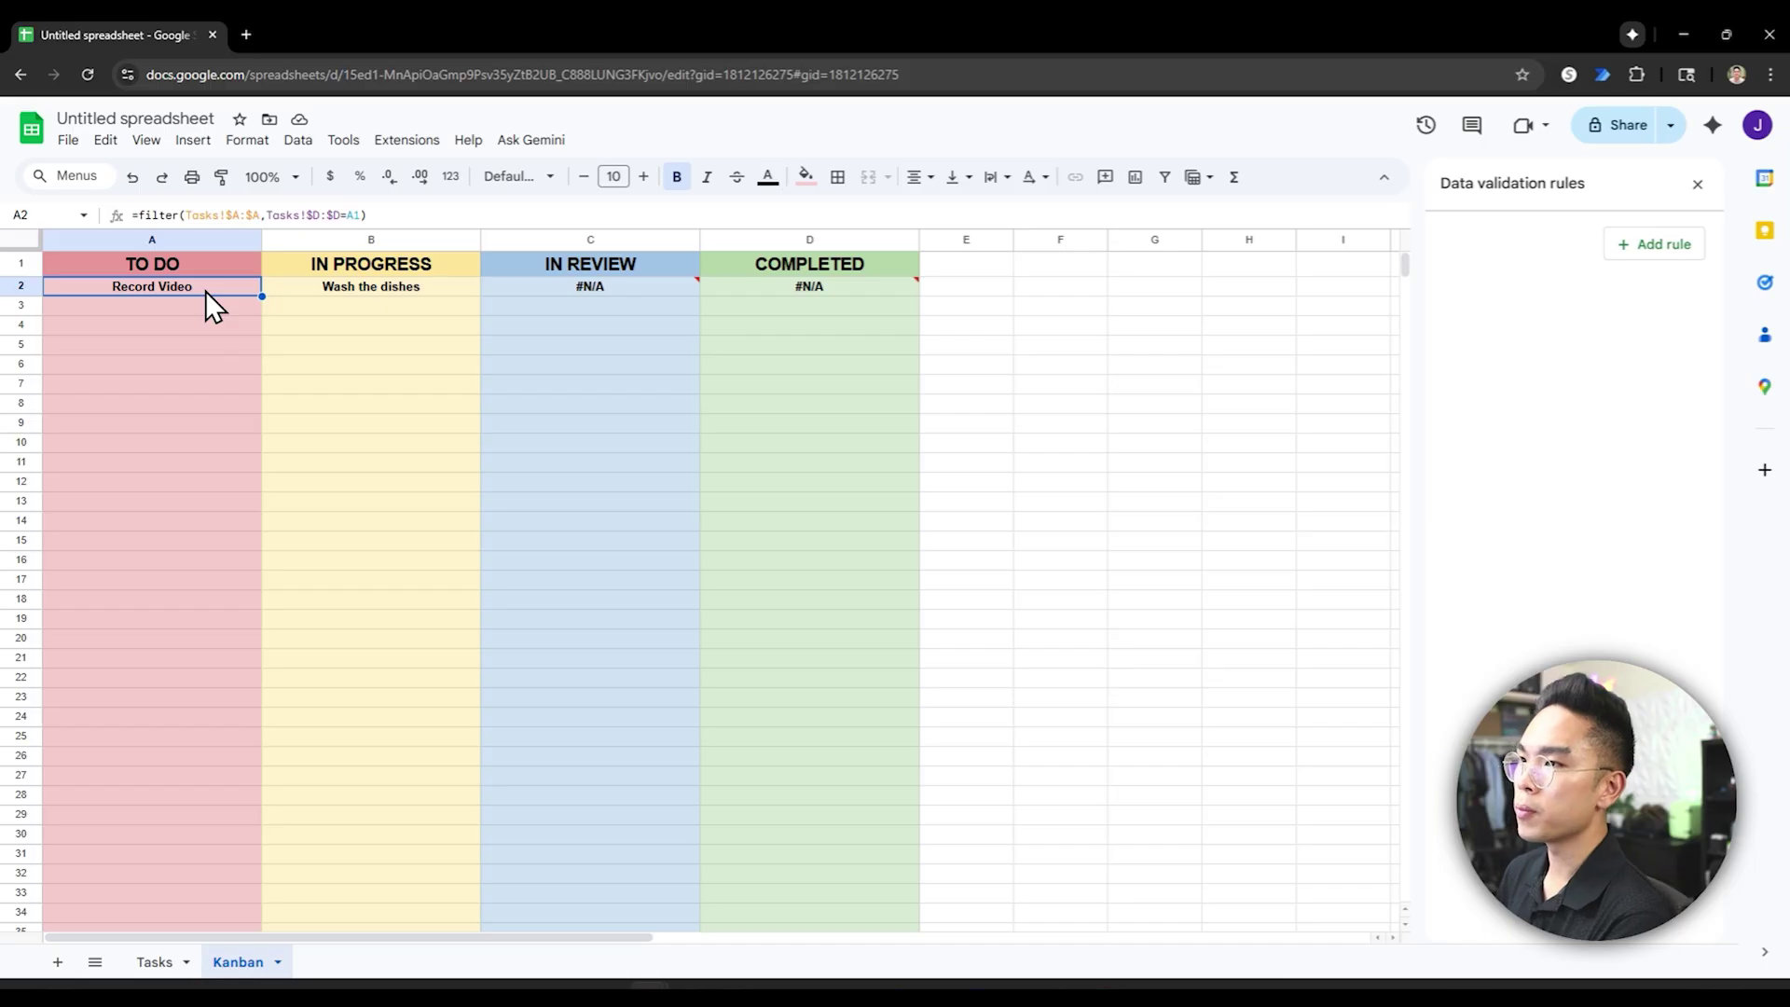
pyautogui.click(261, 215)
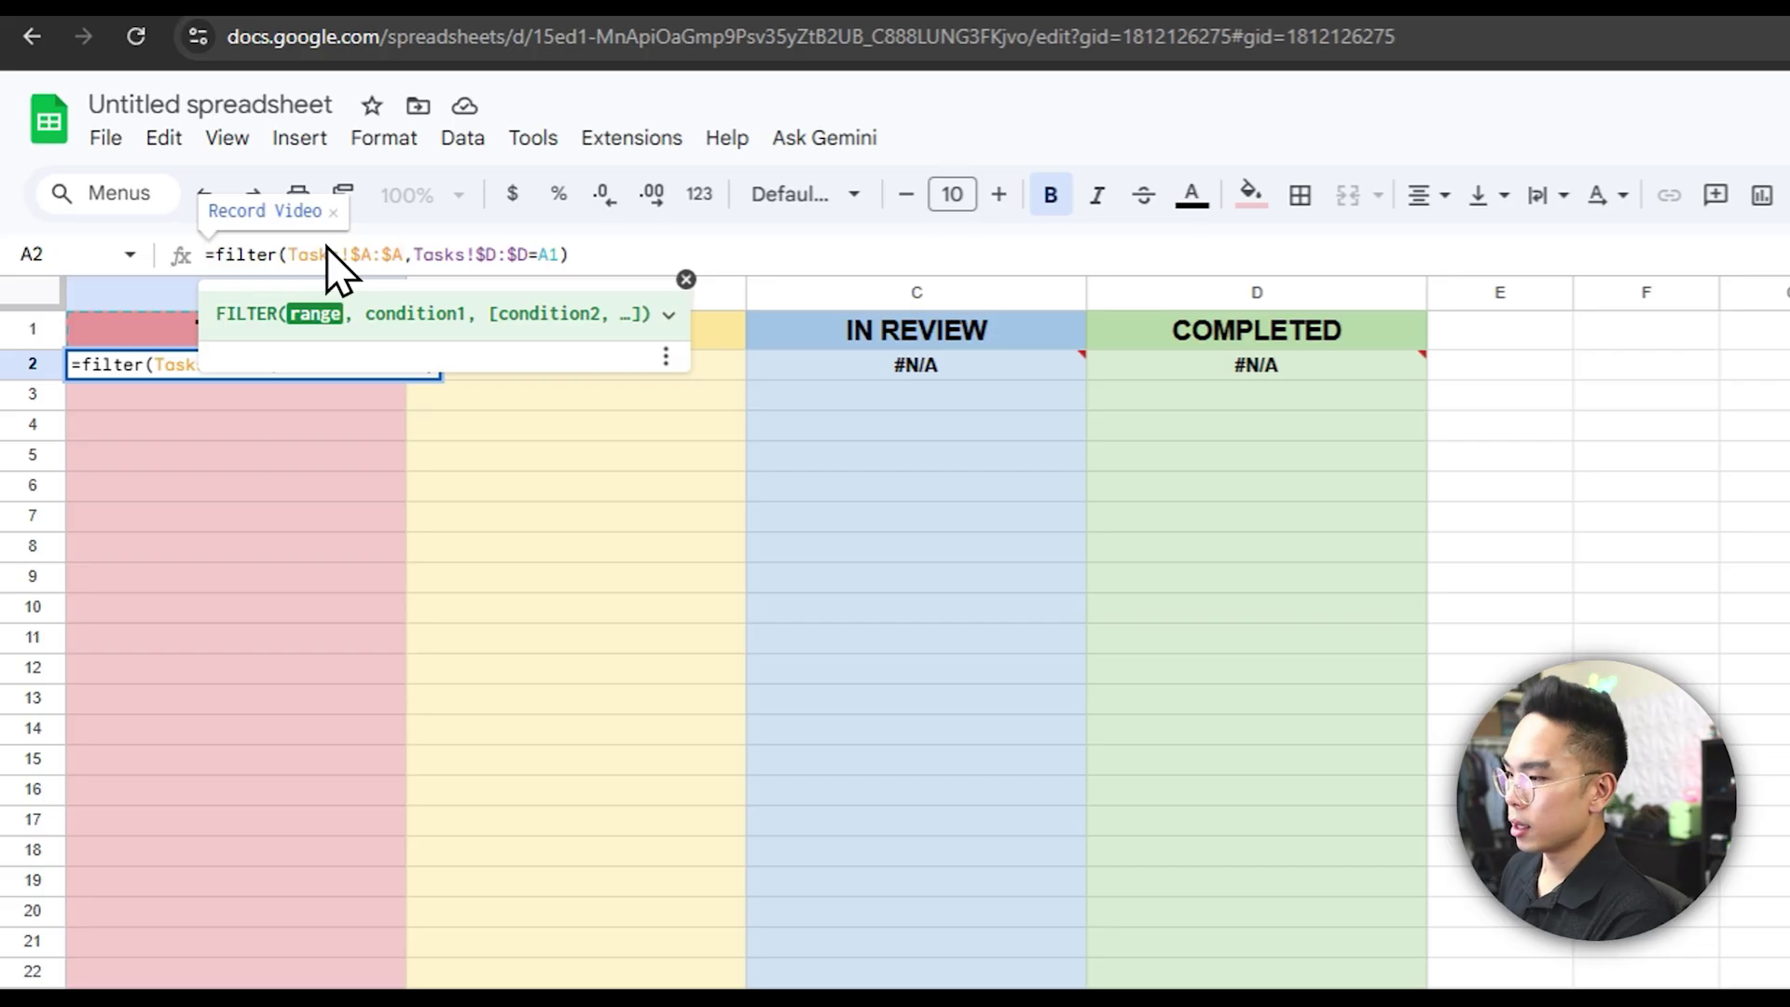
pyautogui.write('&')
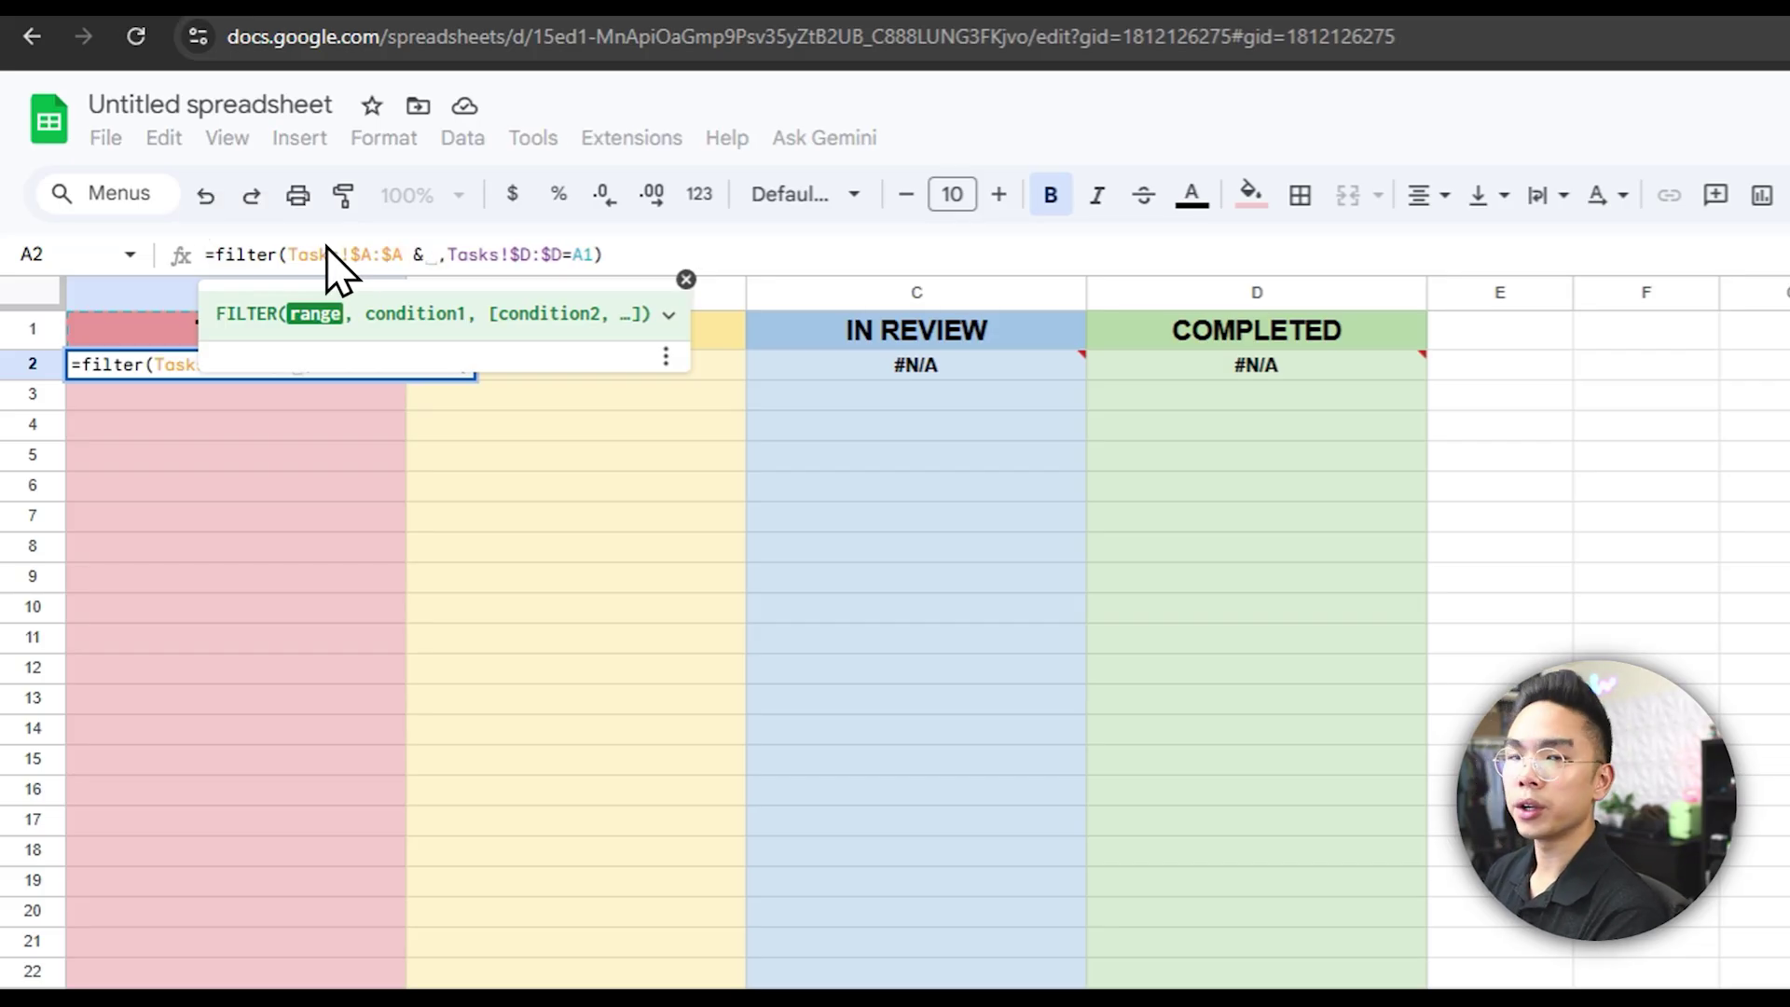
pyautogui.write(' CHAR')
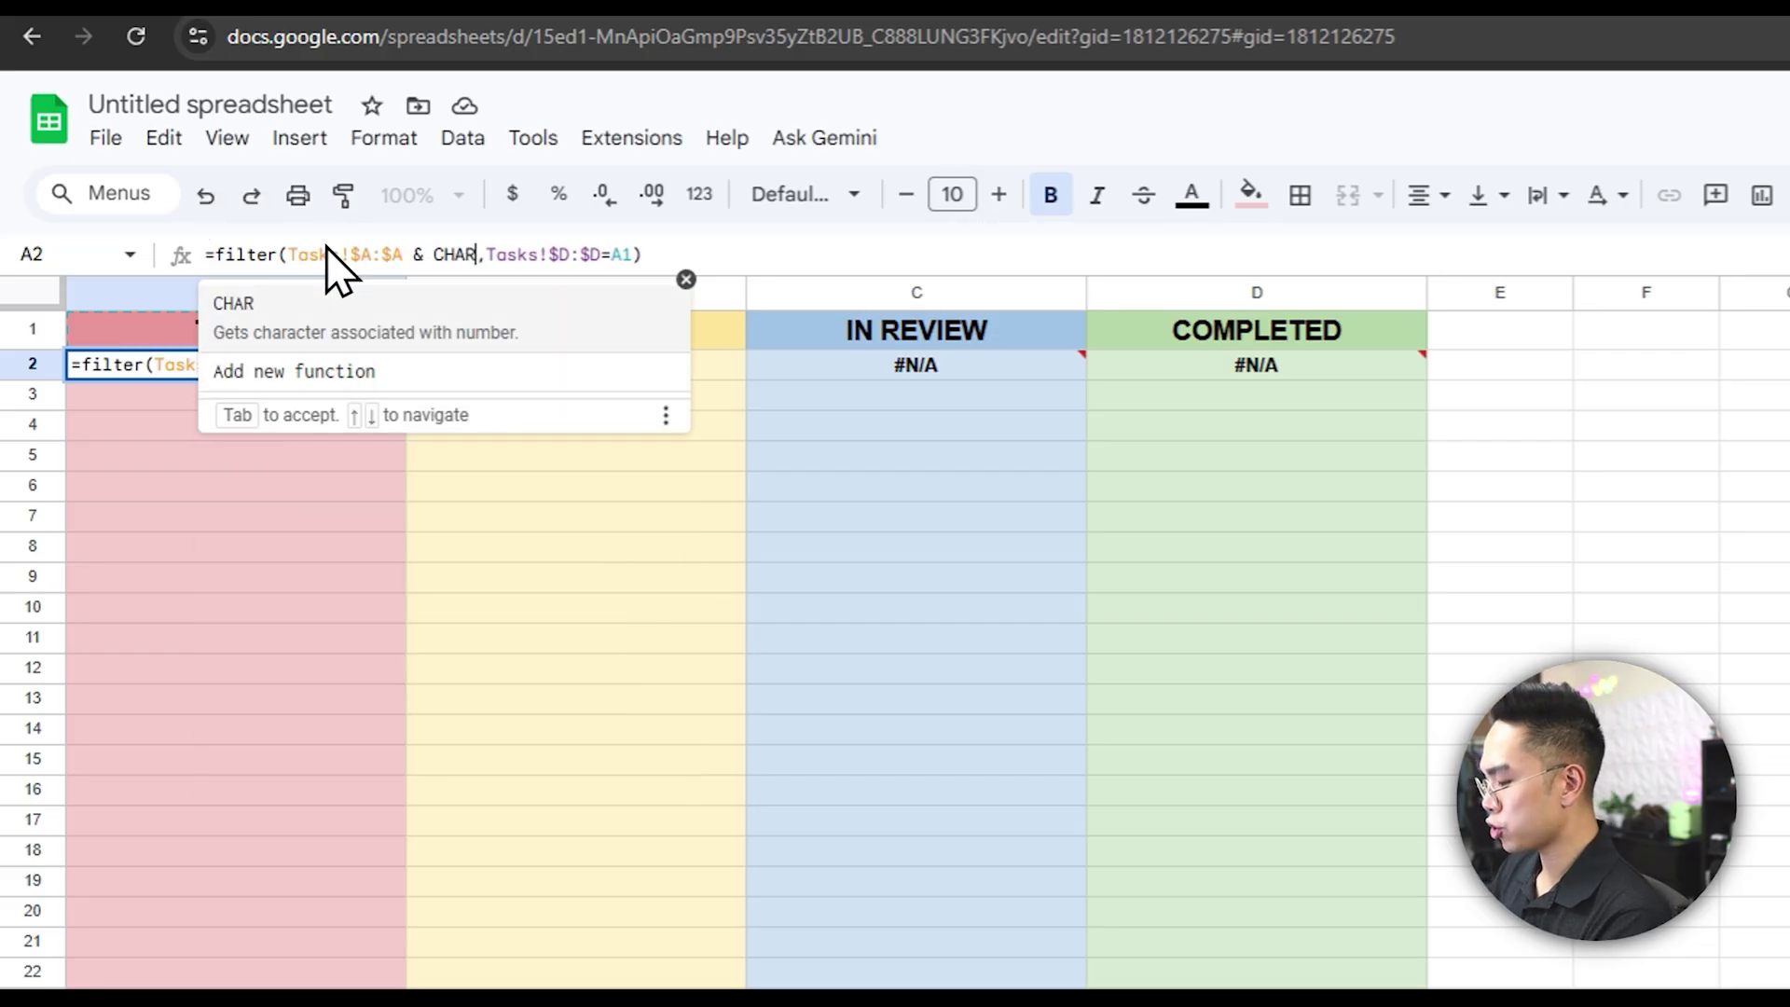
pyautogui.press('Tab')
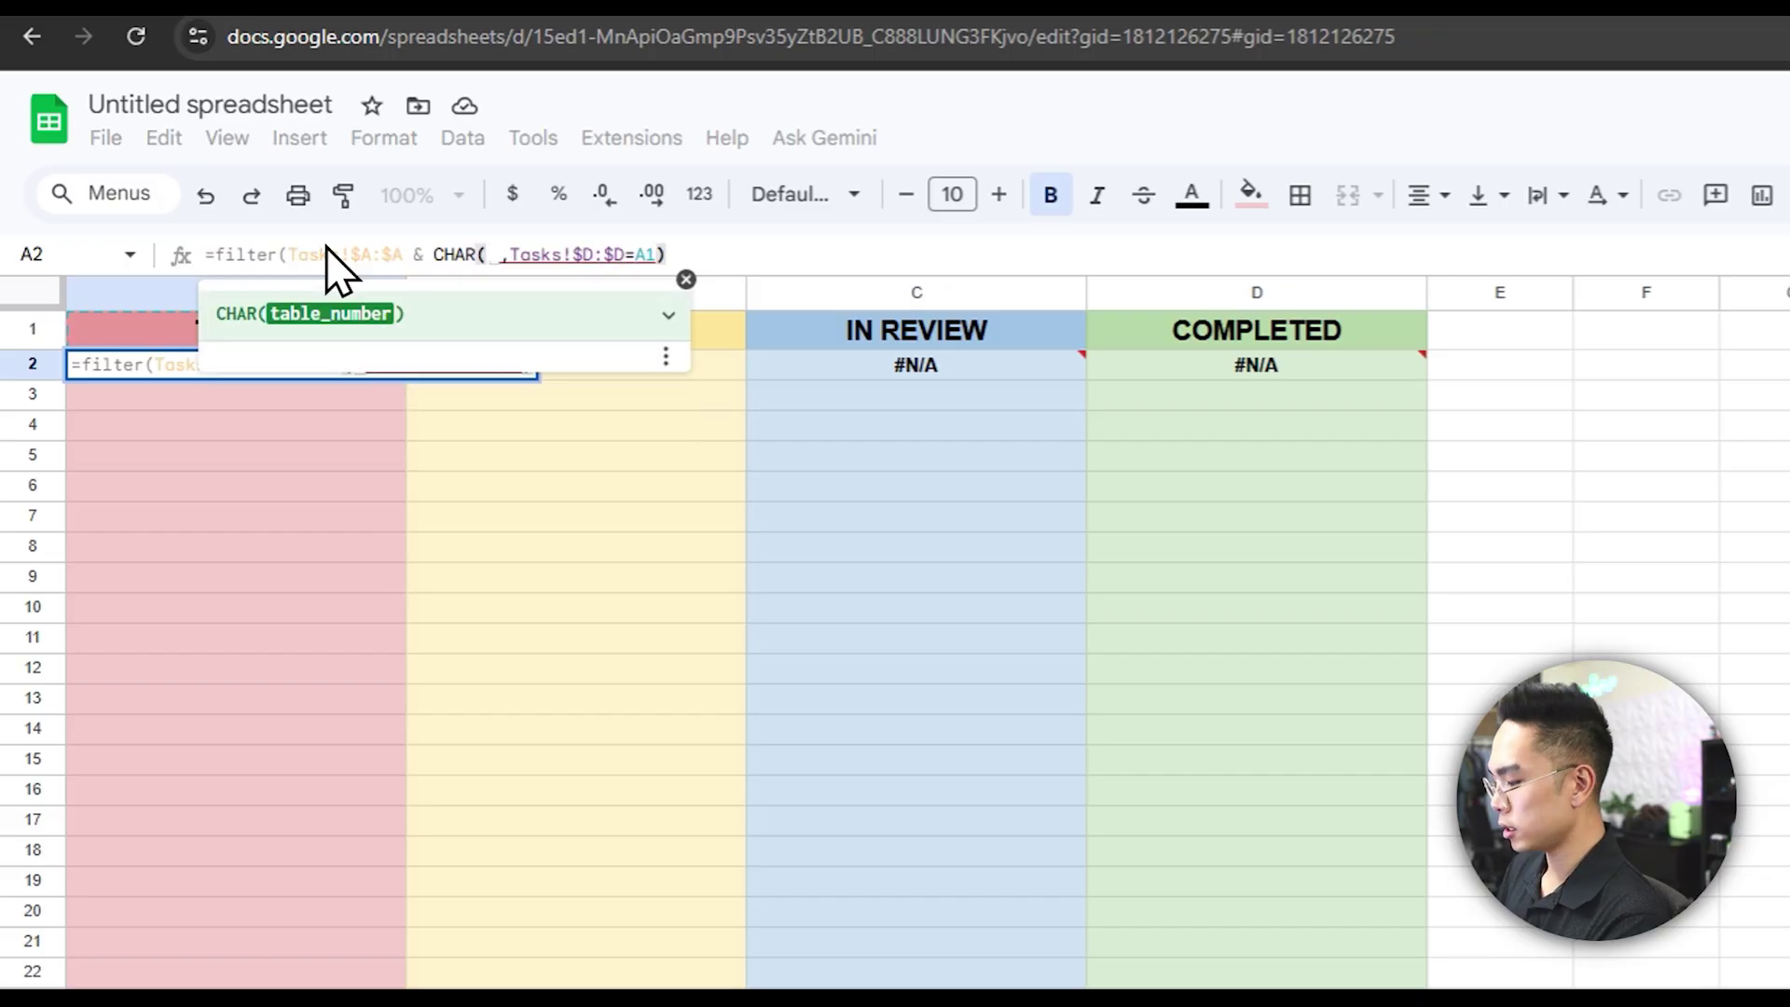
pyautogui.write('1')
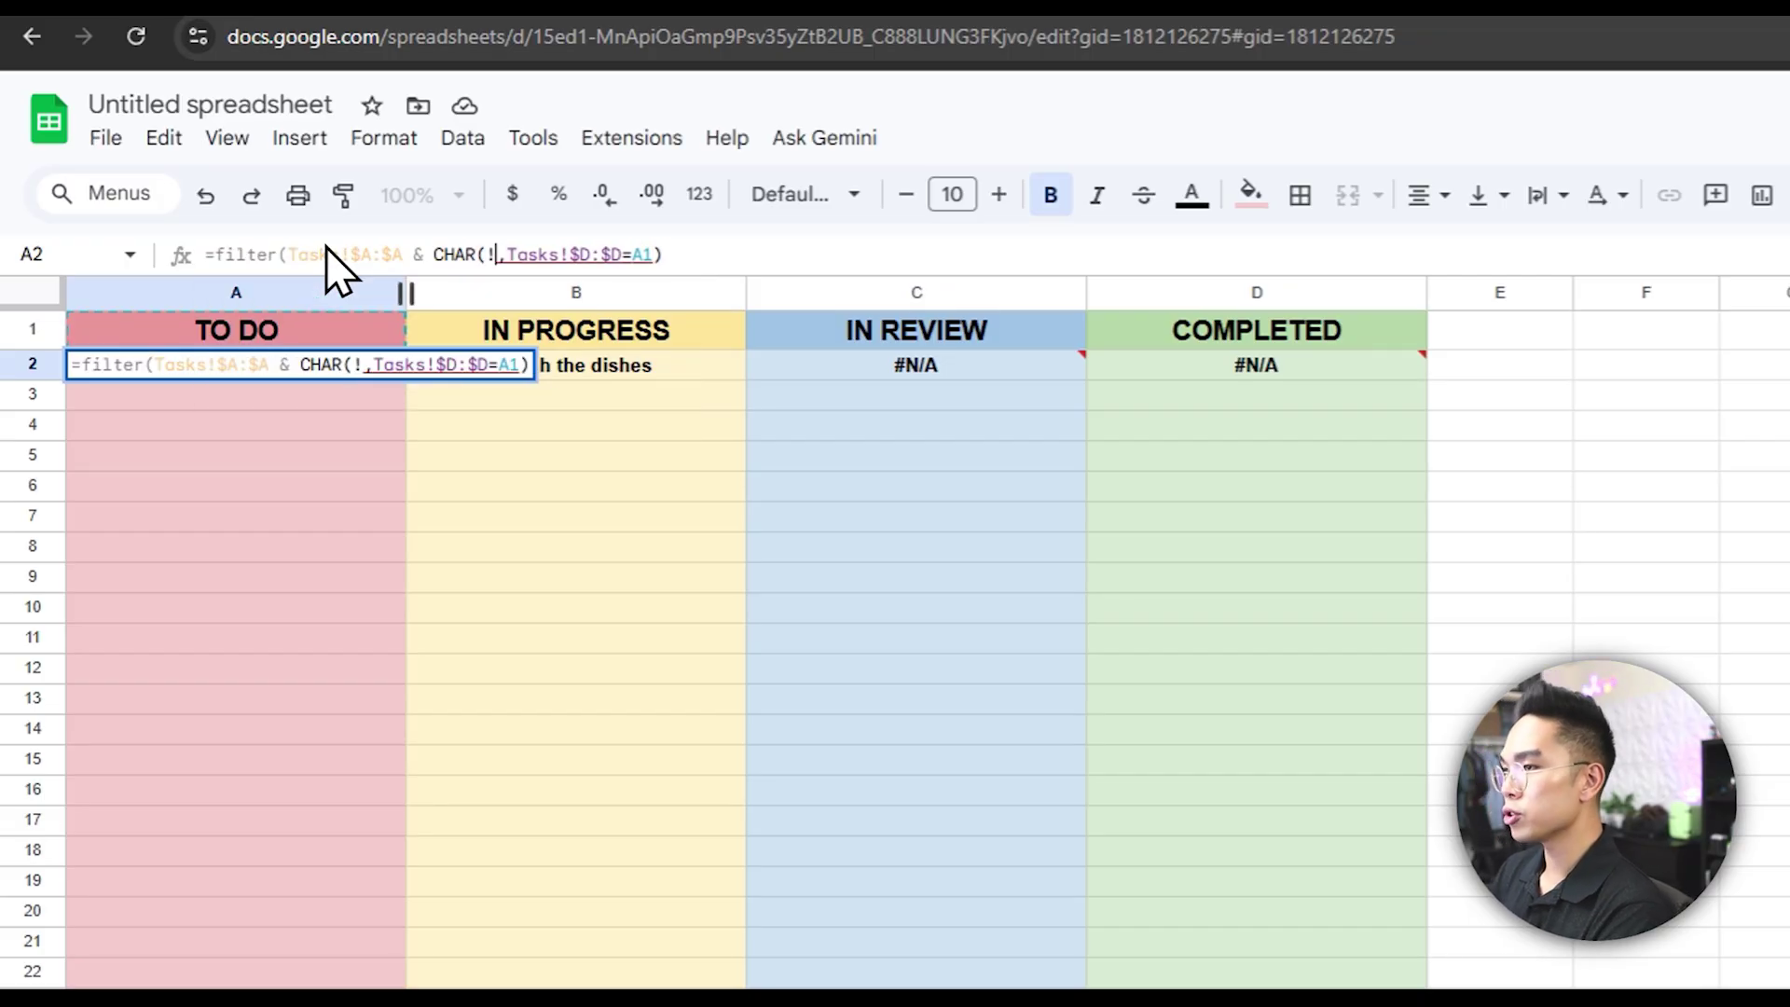
pyautogui.write('0)')
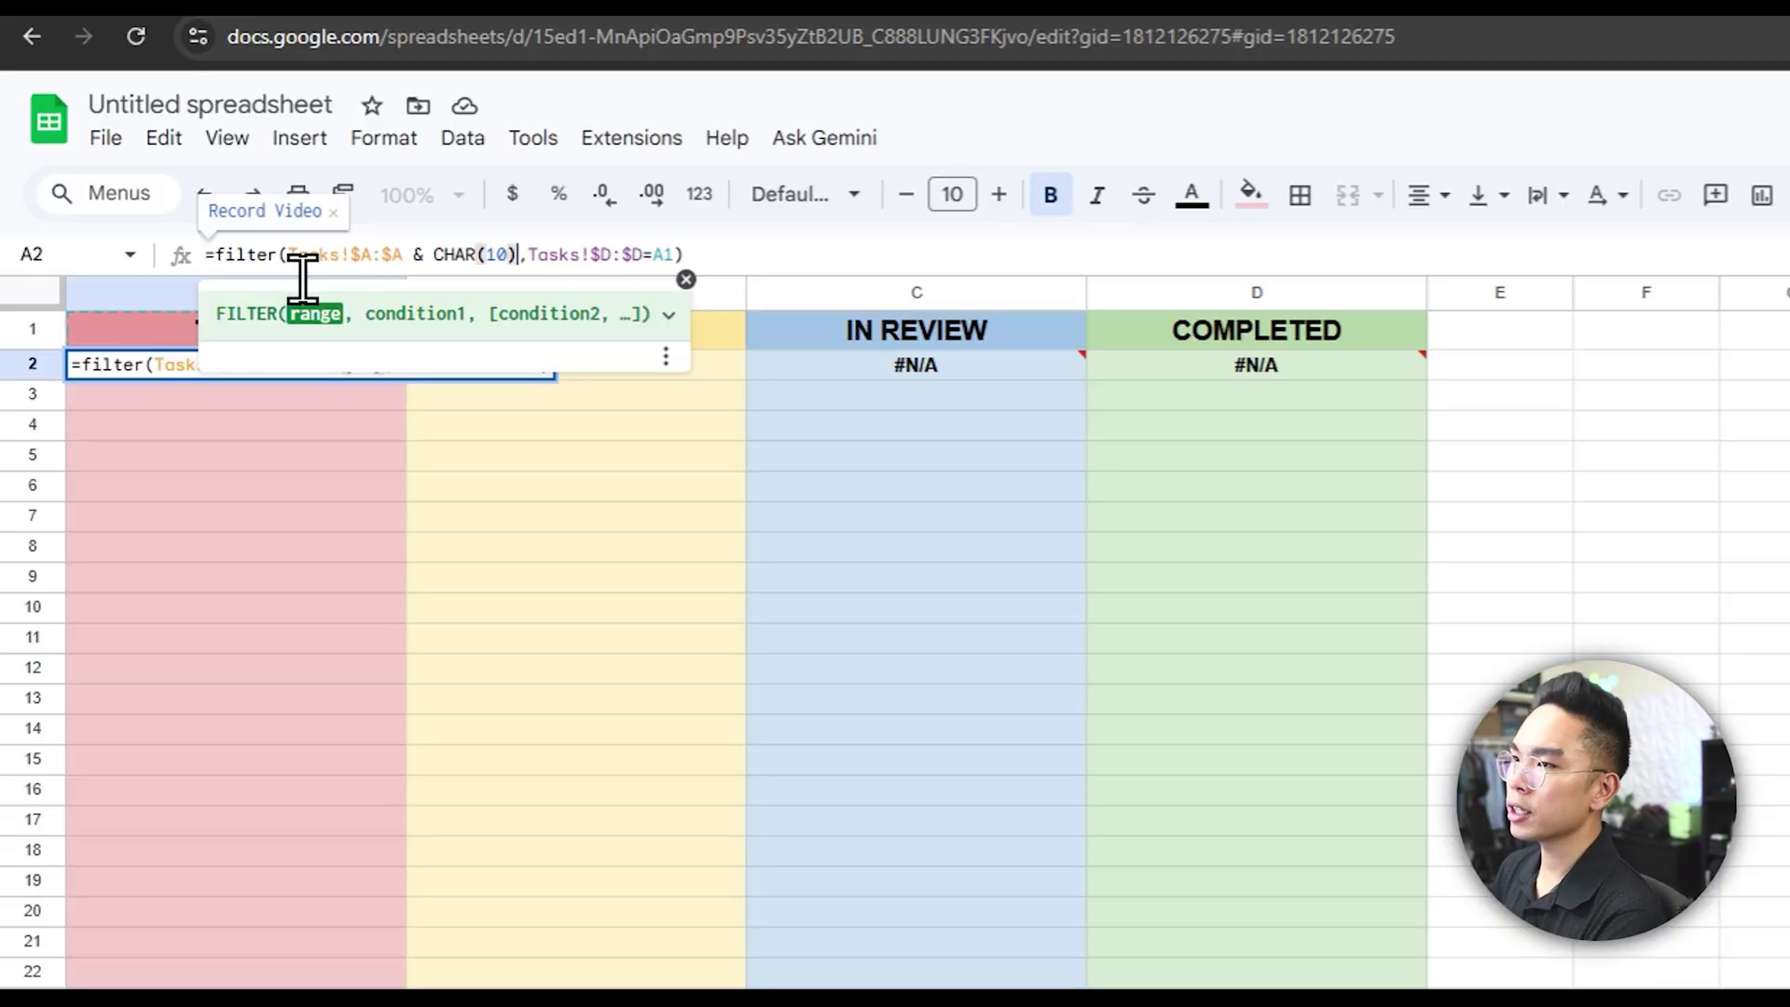
# - Append & Tasks!E:E after CHAR(10) in the Kanban A2 formula to show the assignee beneath the task name
pyautogui.moveTo(435, 270); pyautogui.dragTo(551, 271)
pyautogui.click(491, 279)
pyautogui.click(416, 275)
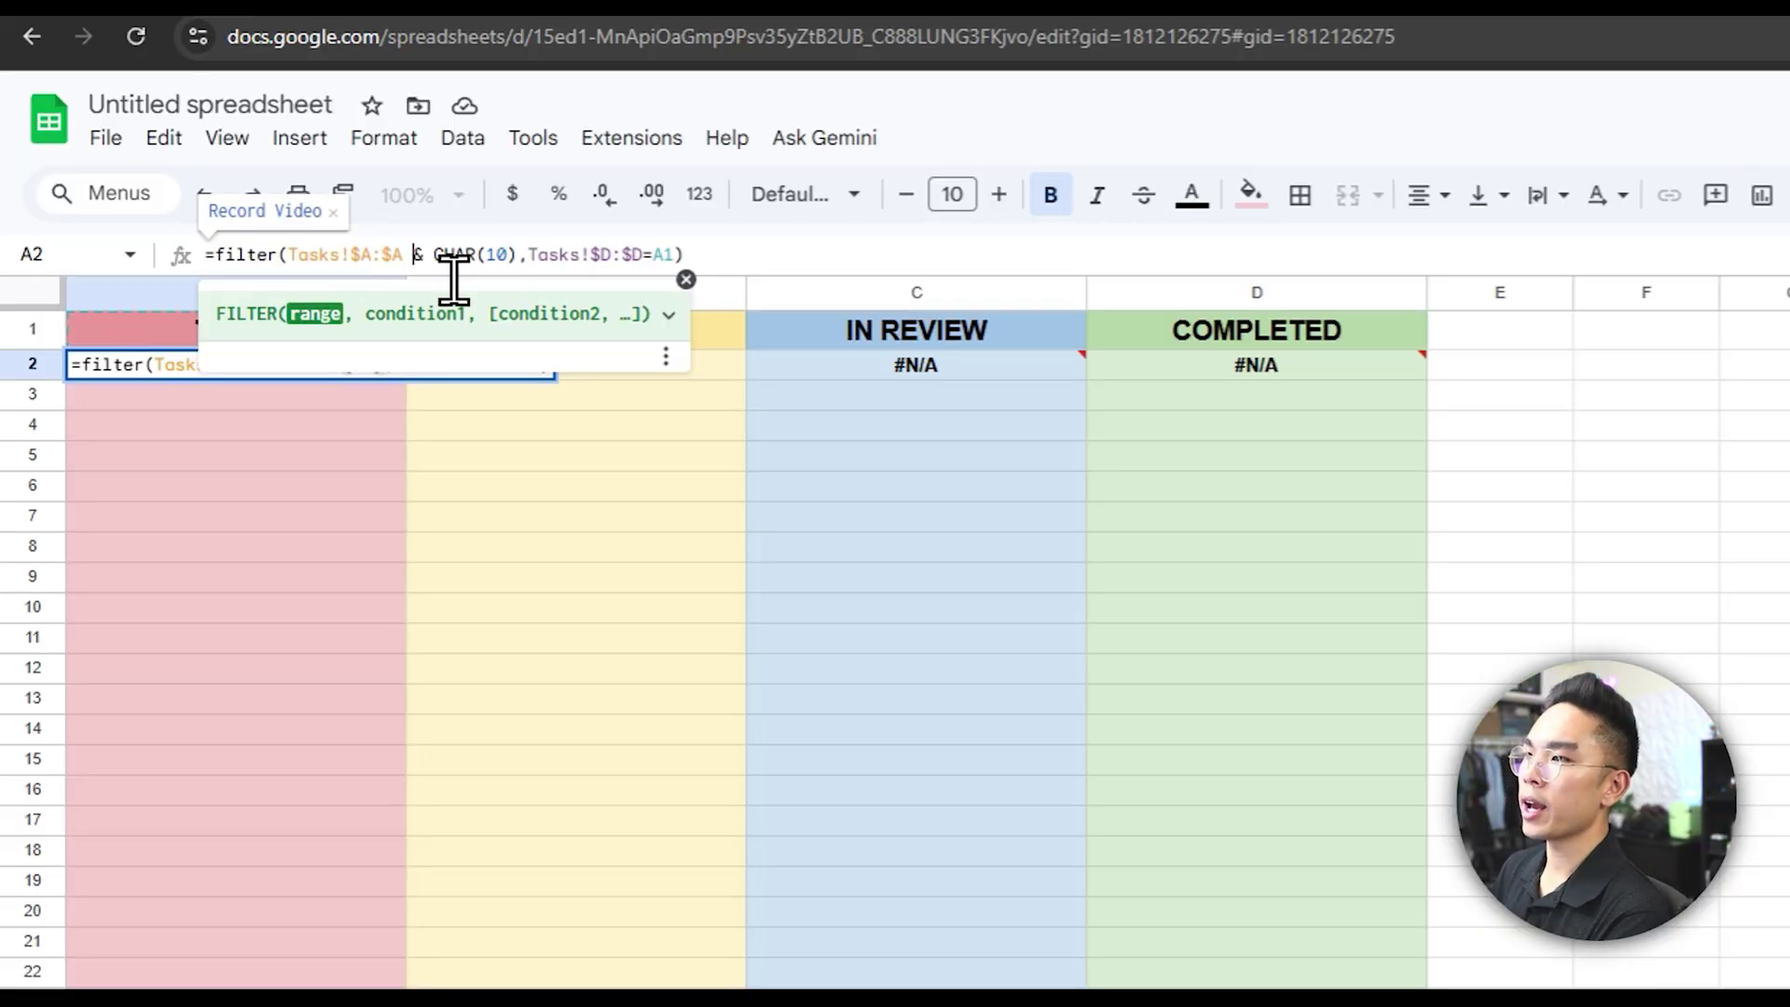
pyautogui.moveTo(288, 275); pyautogui.dragTo(551, 280)
pyautogui.press('Right')
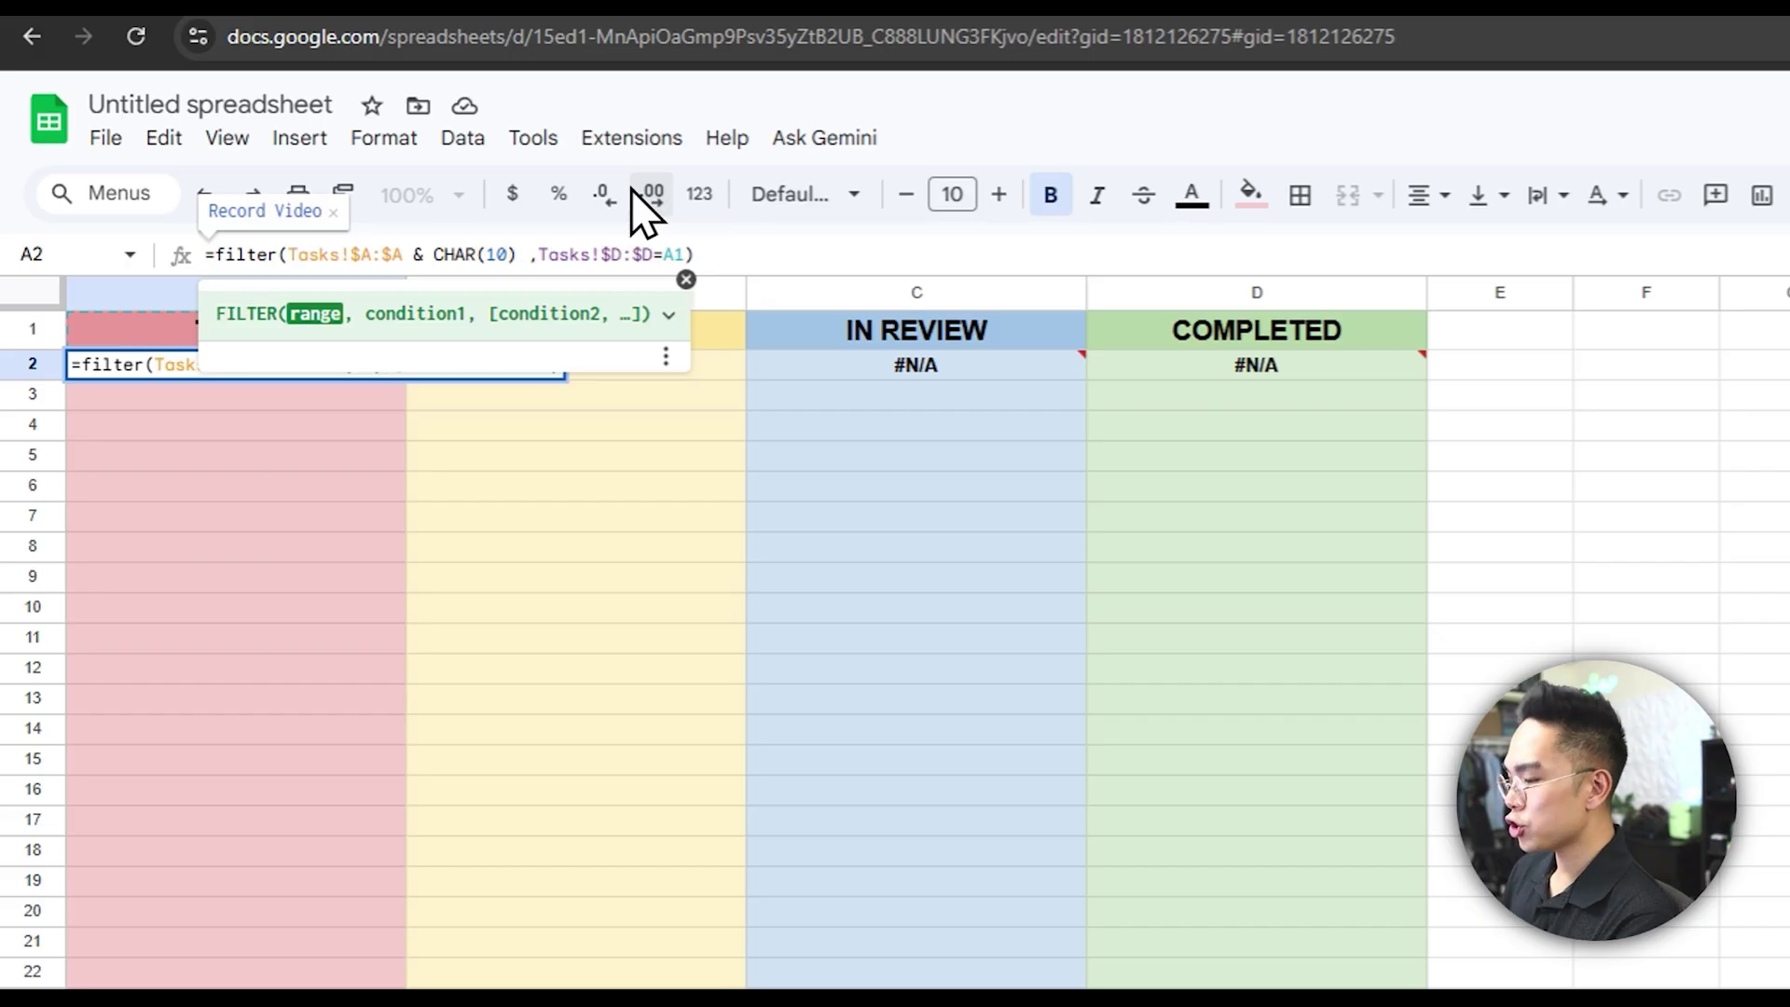
pyautogui.write('&')
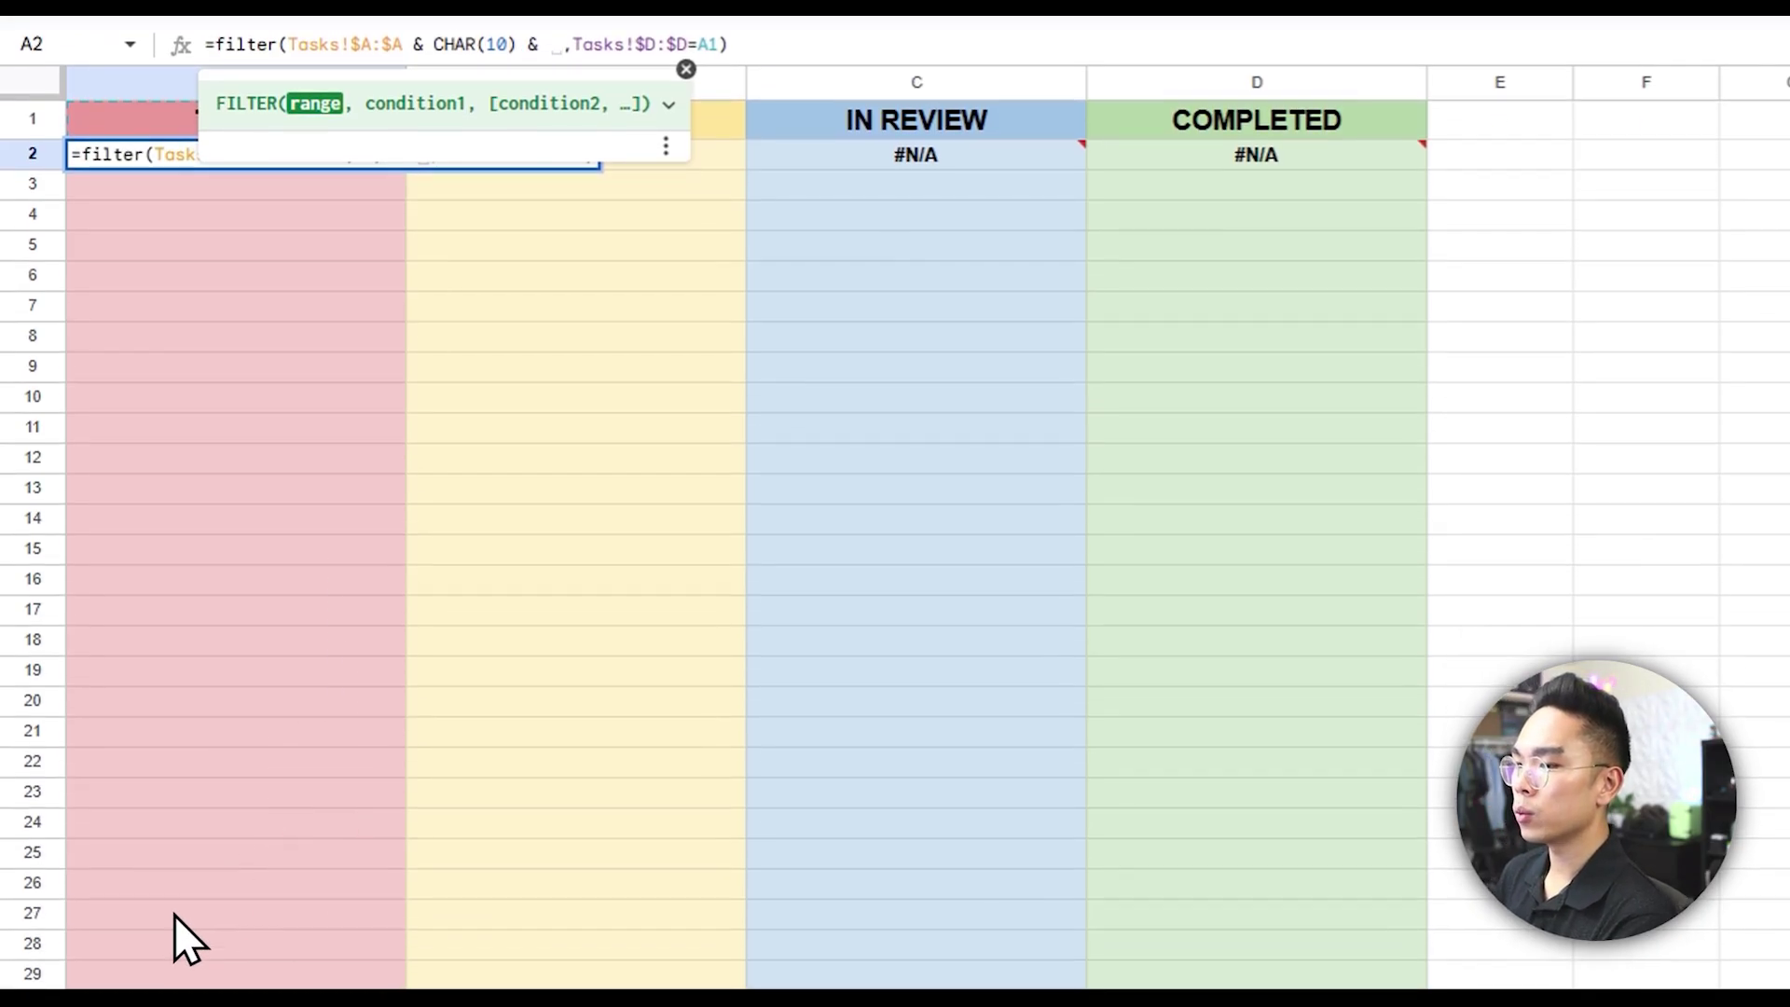
pyautogui.click(220, 963)
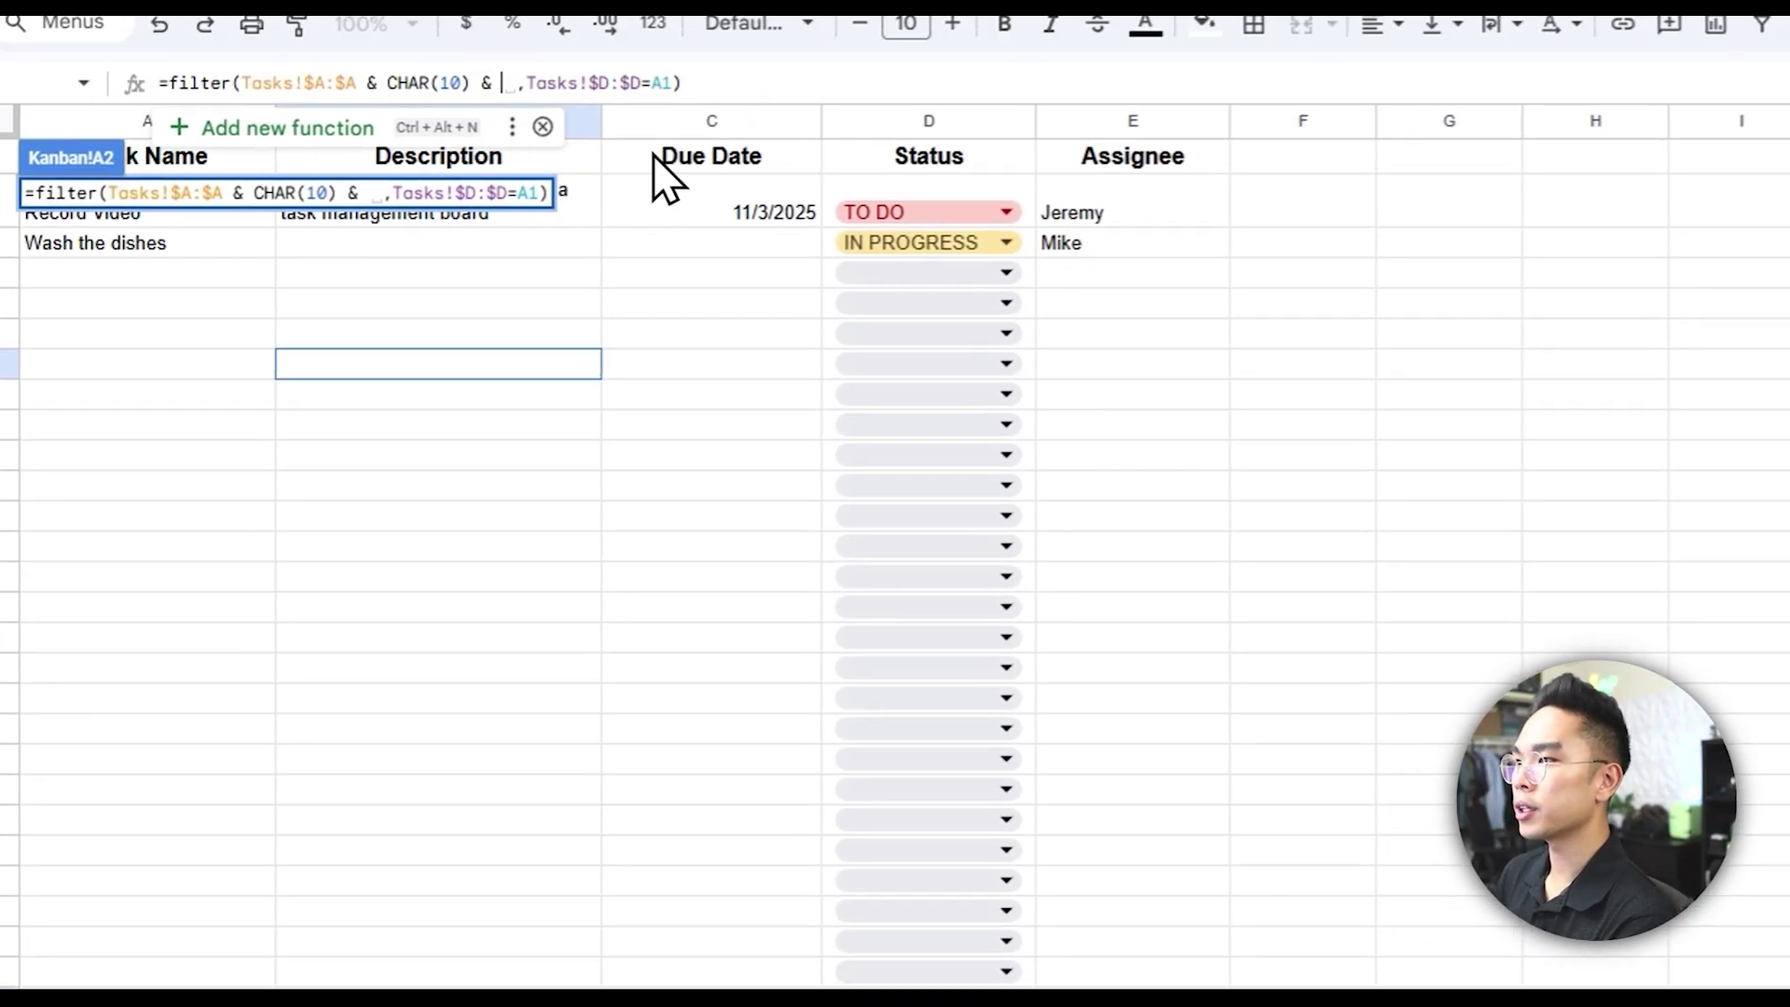
pyautogui.click(1096, 168)
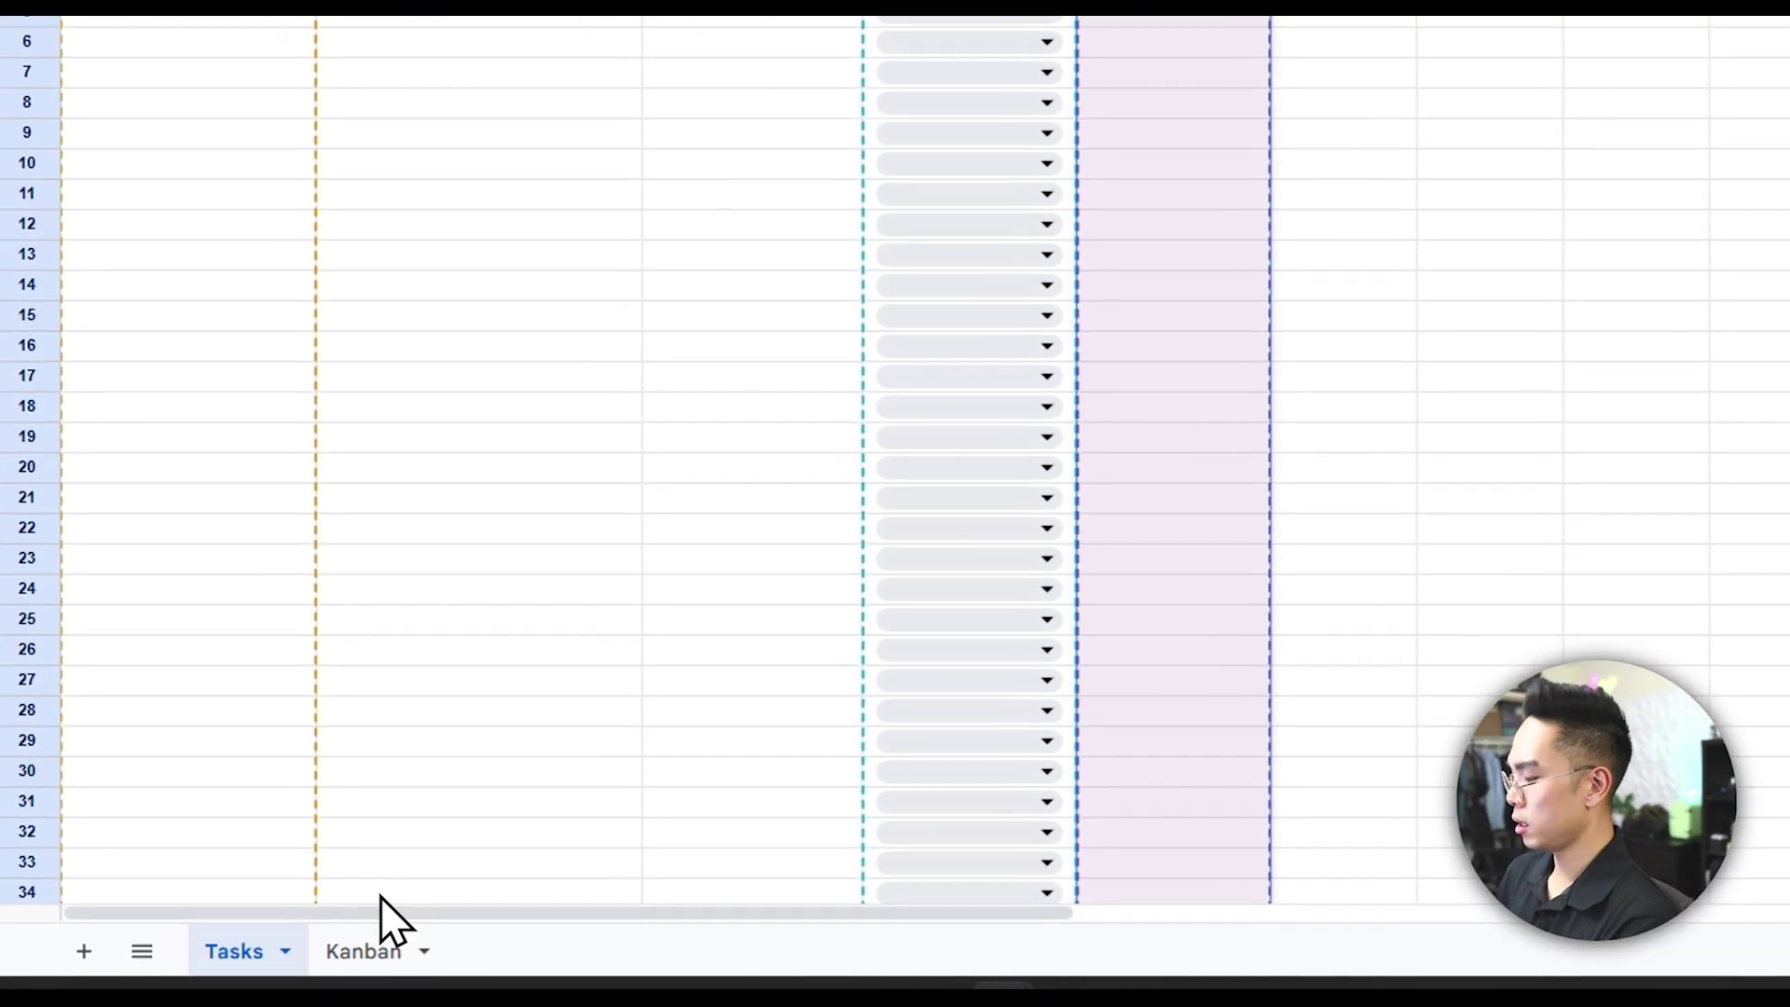
pyautogui.press('Return')
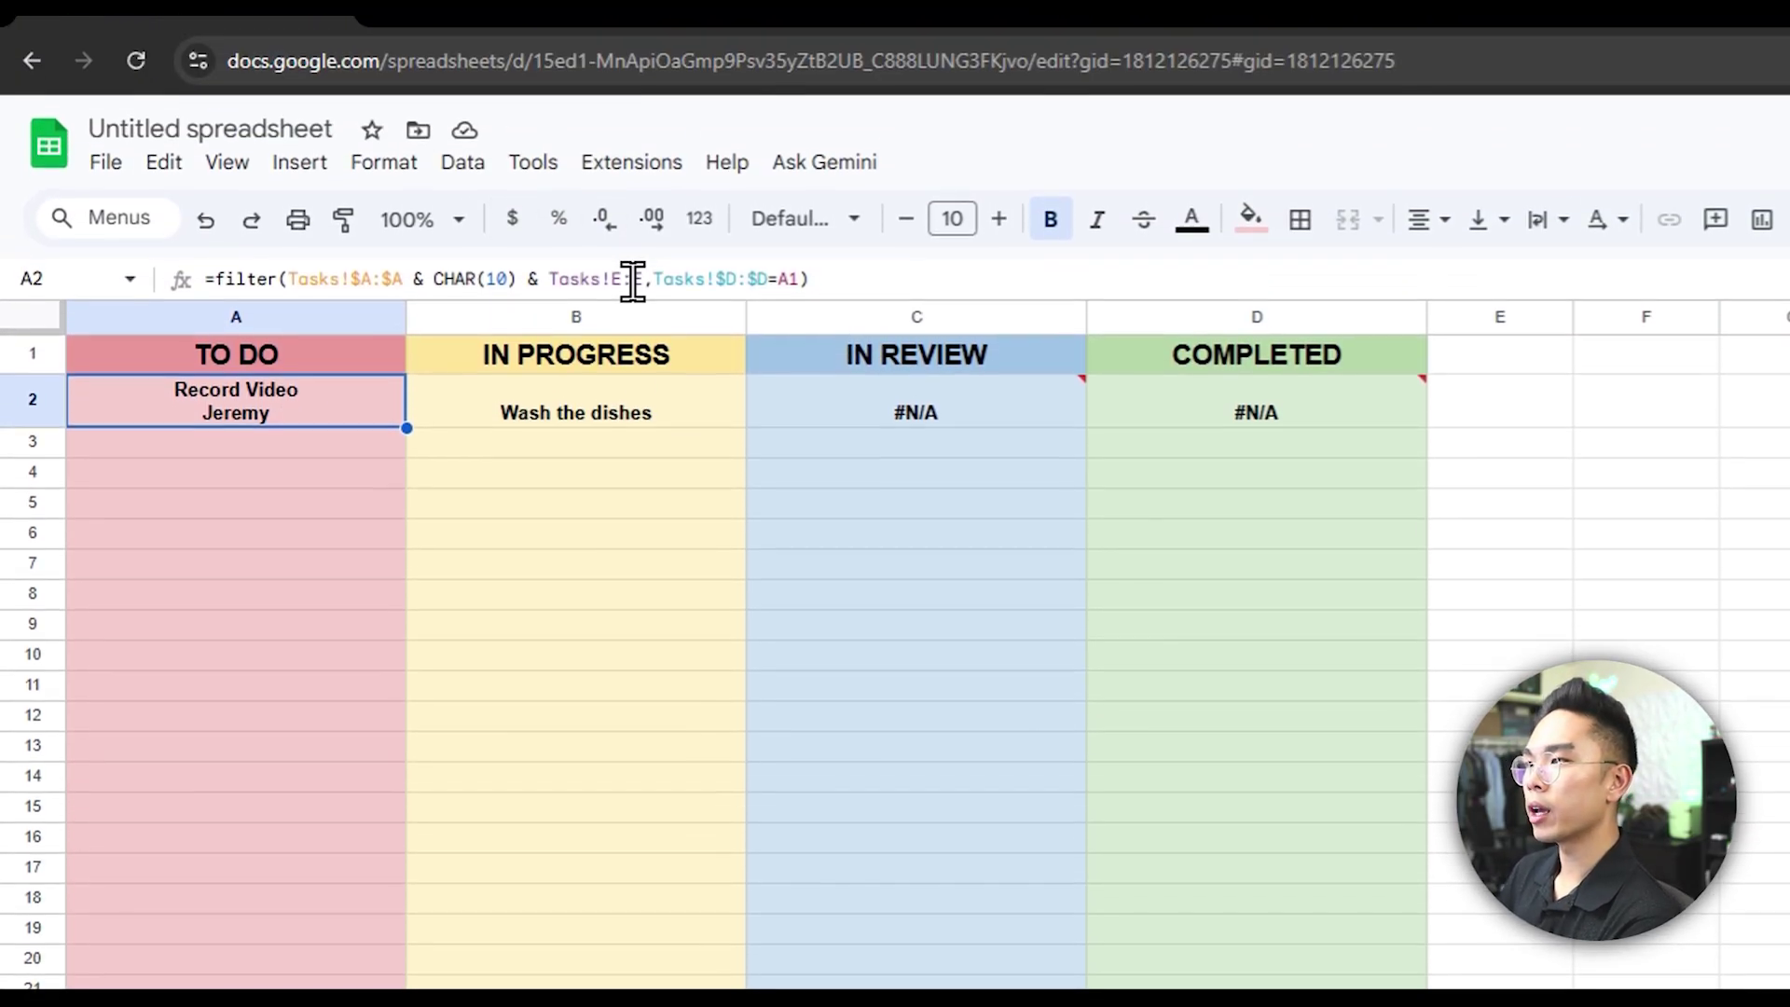
# - Make the Assignee range in the Kanban A2 formula absolute as Tasks!$E:$E
pyautogui.click(627, 112)
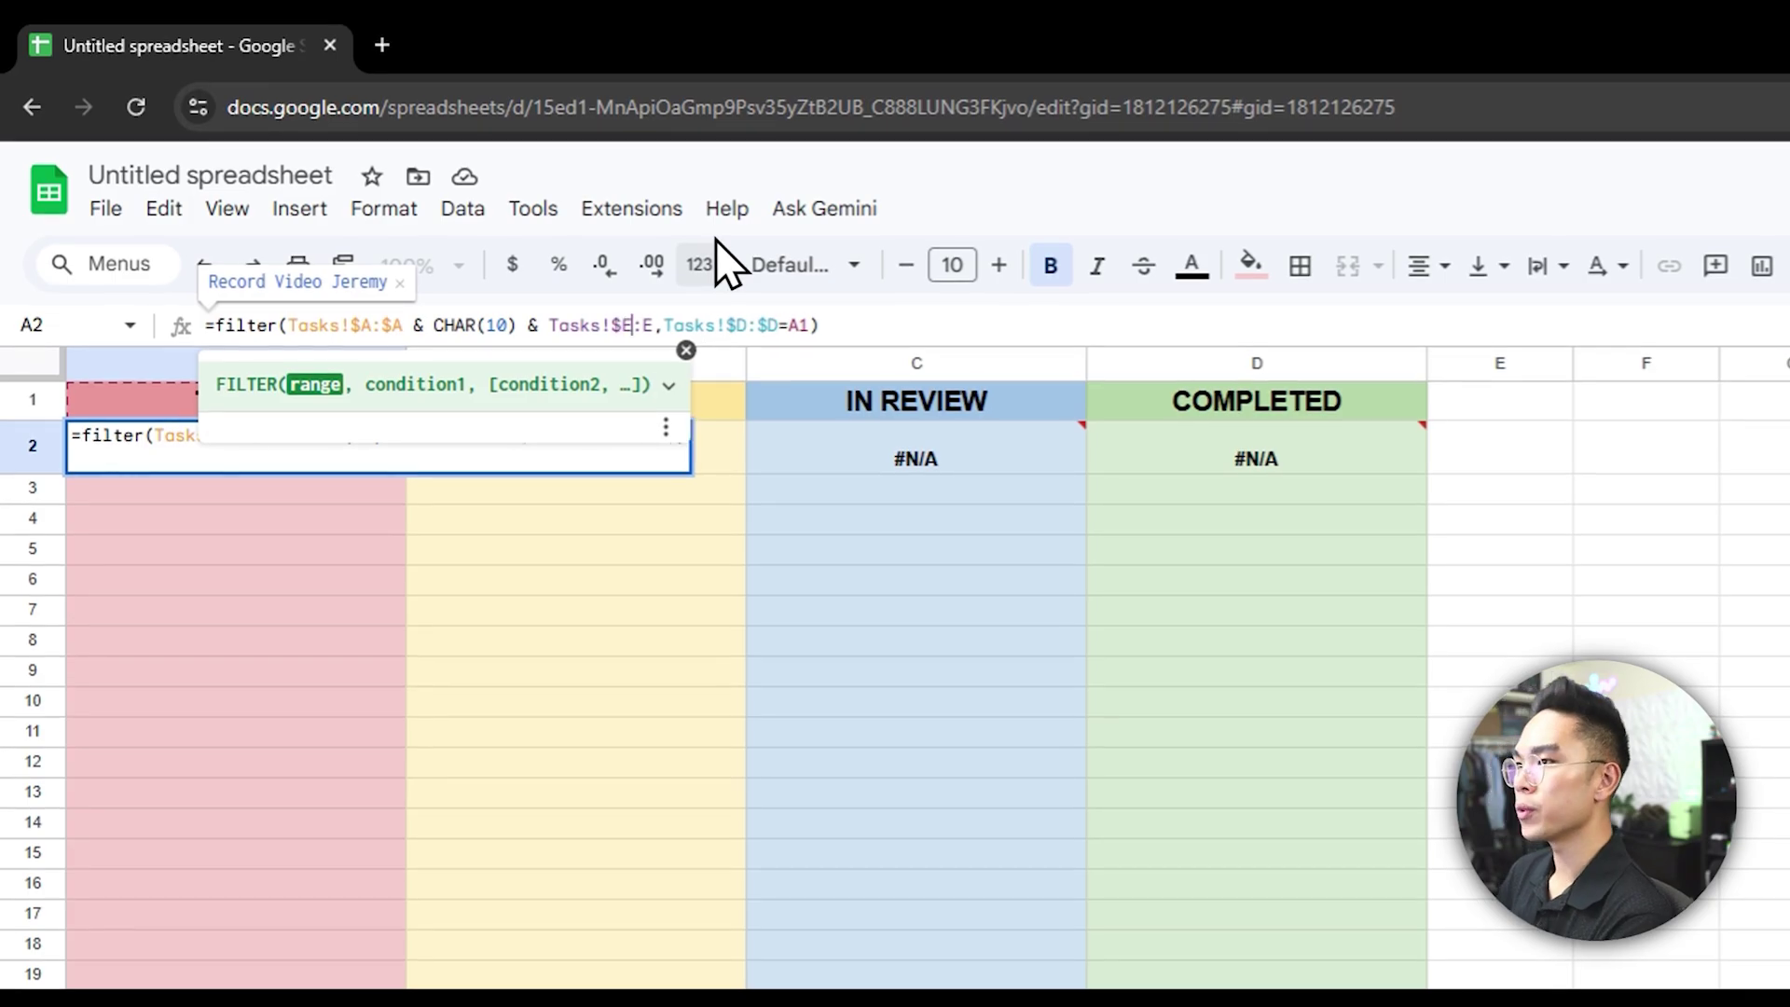
pyautogui.press('Return')
pyautogui.click(317, 459)
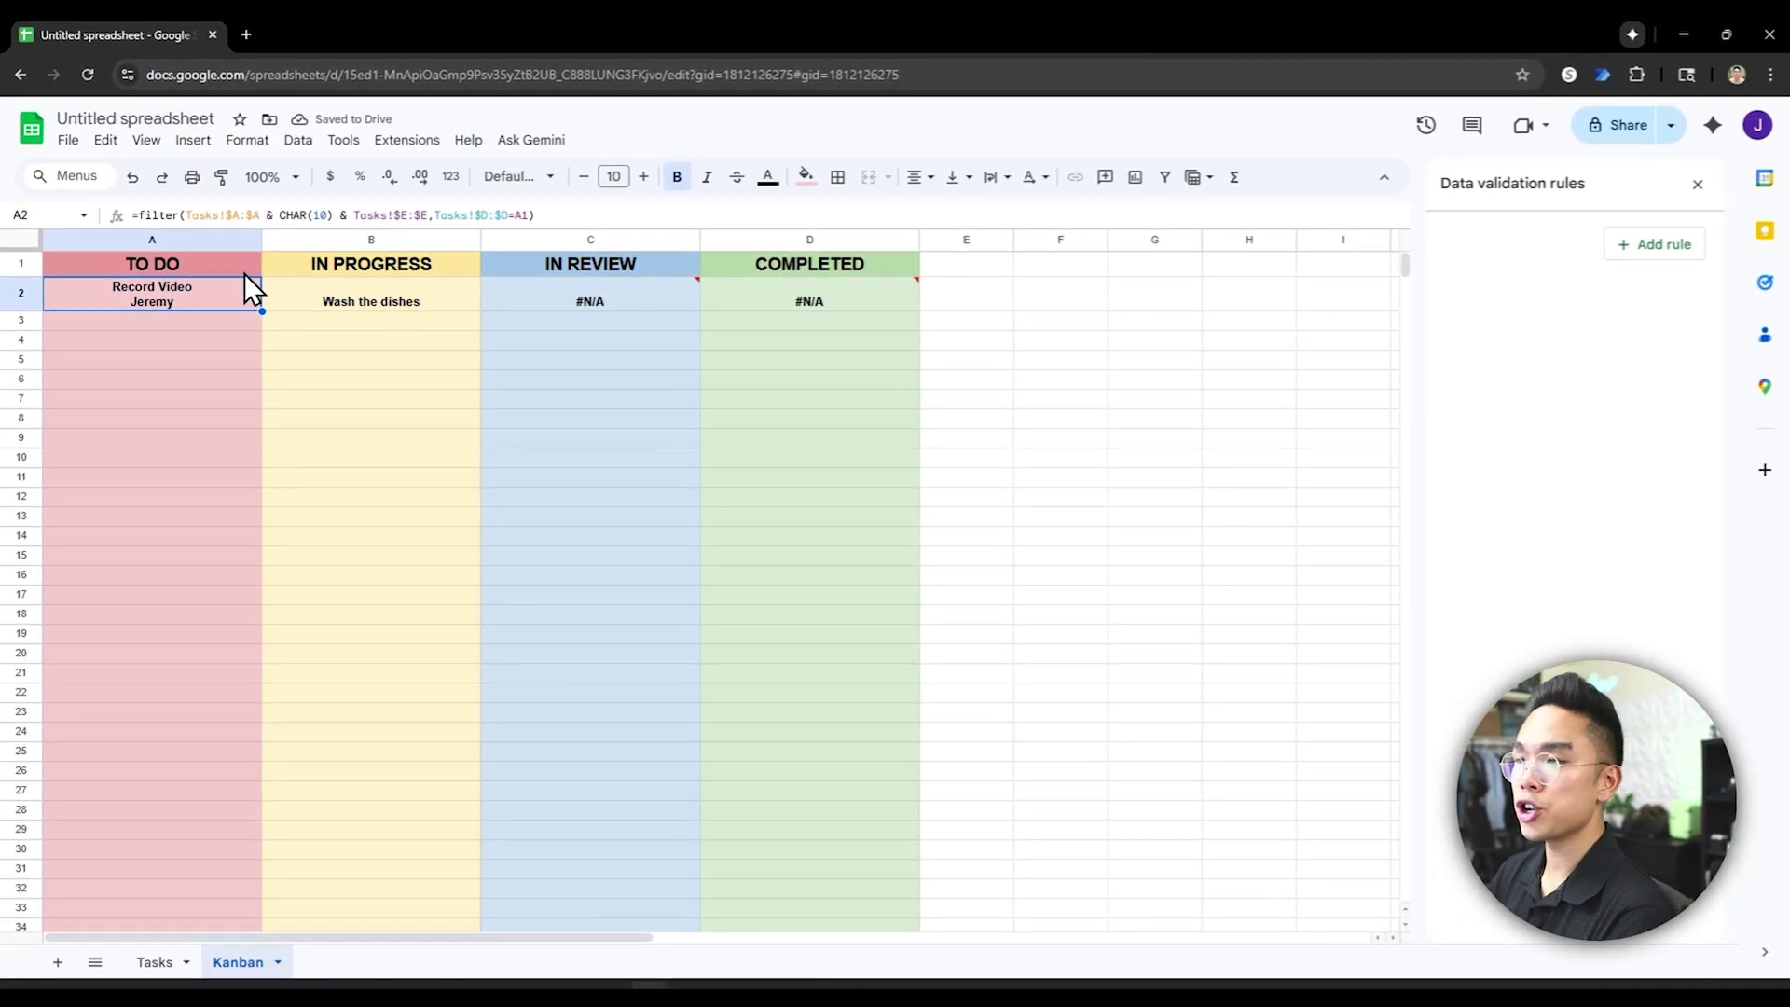
# - Insert the label "Assignee: " & before Tasks!$E:$E in the Kanban A2 formula
pyautogui.click(155, 962)
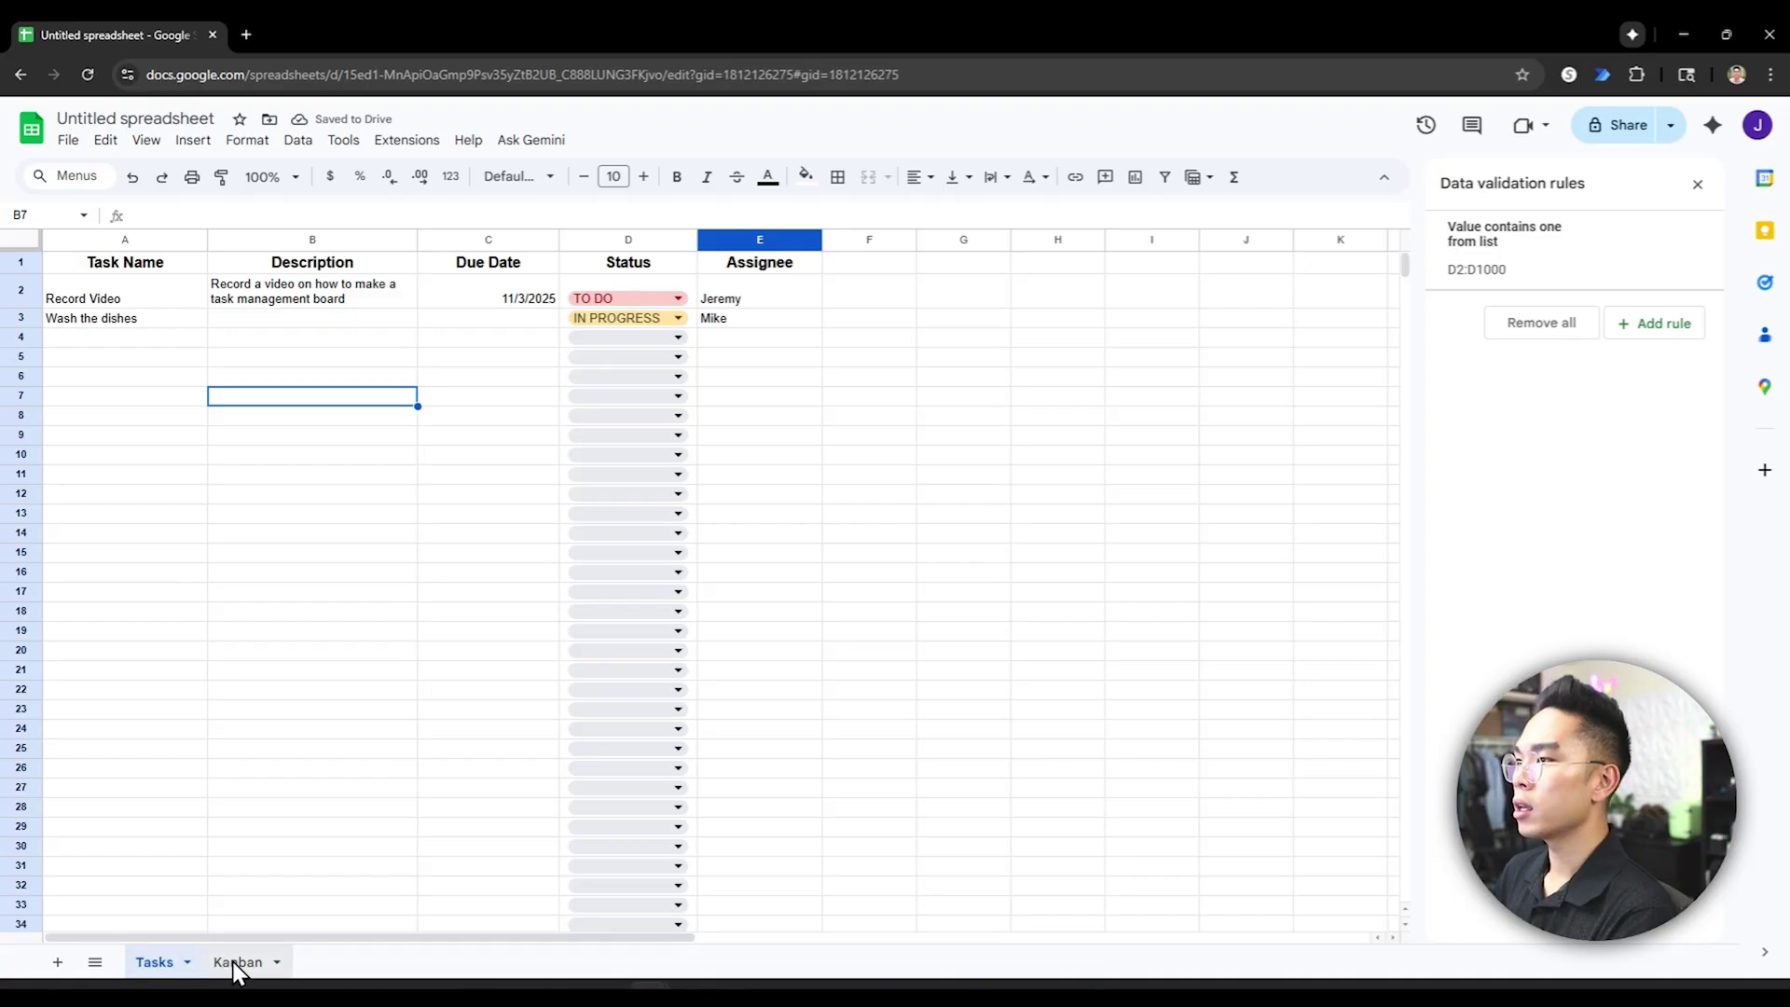
pyautogui.click(235, 962)
pyautogui.click(370, 217)
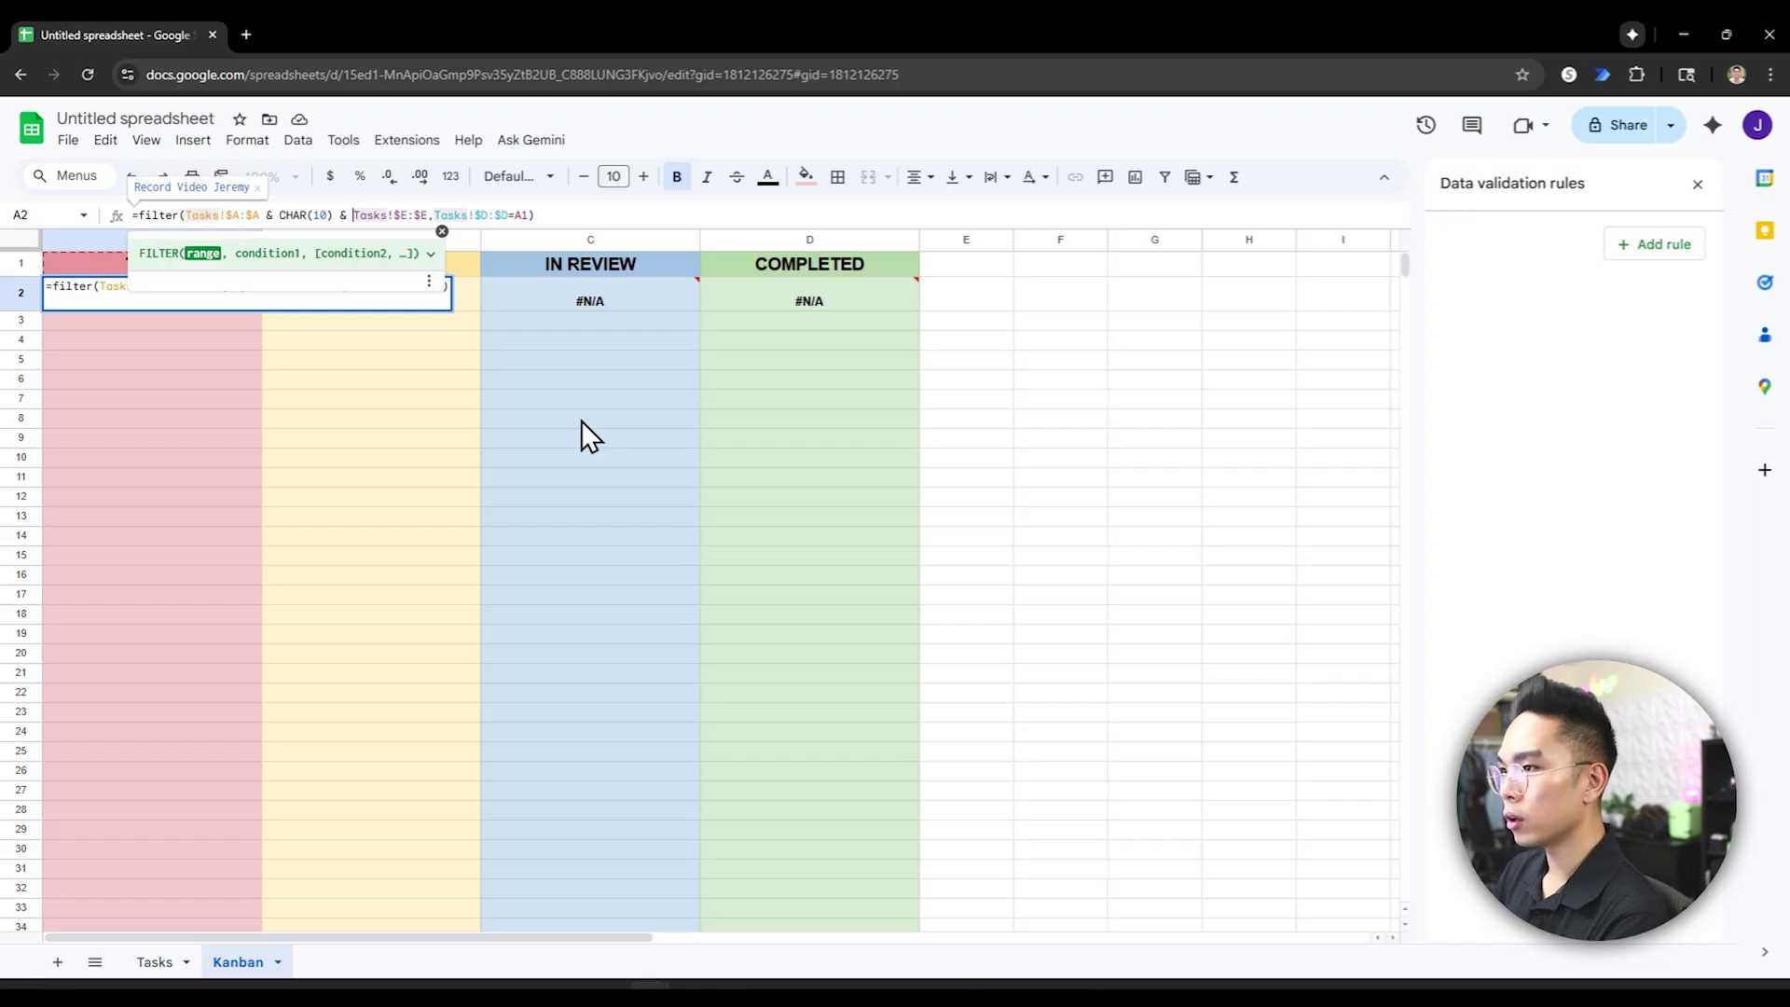
pyautogui.write('"')
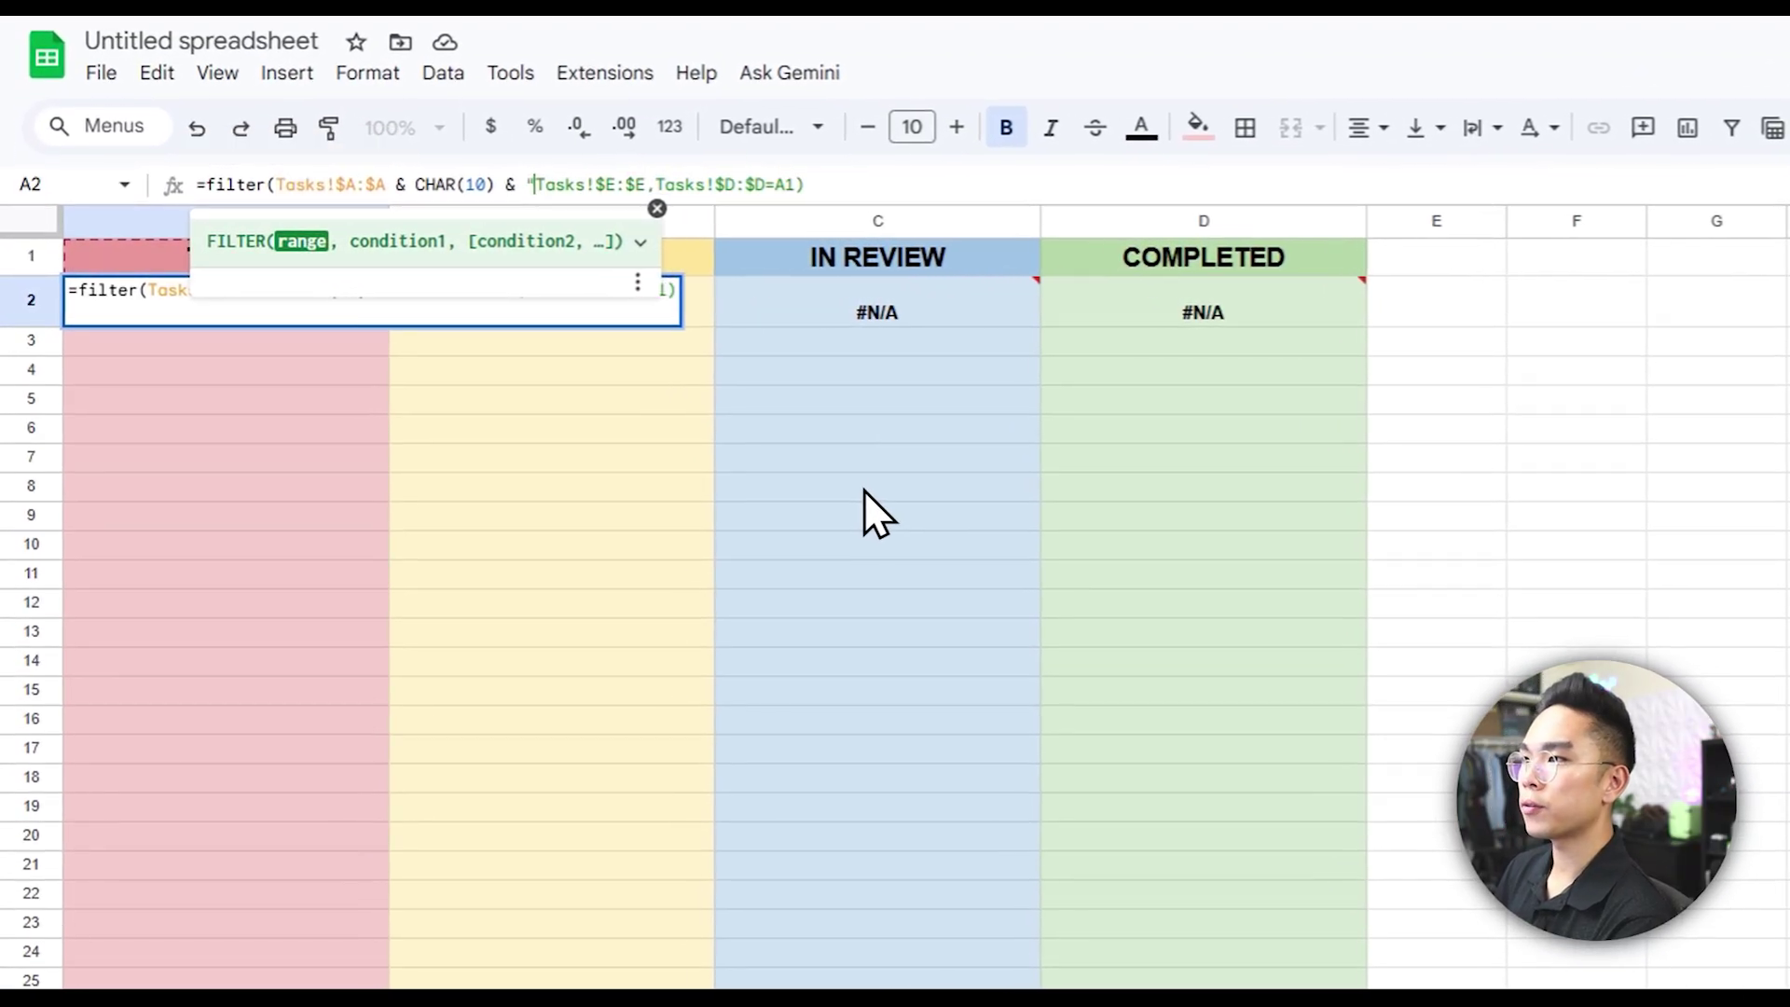
pyautogui.write('Assigne')
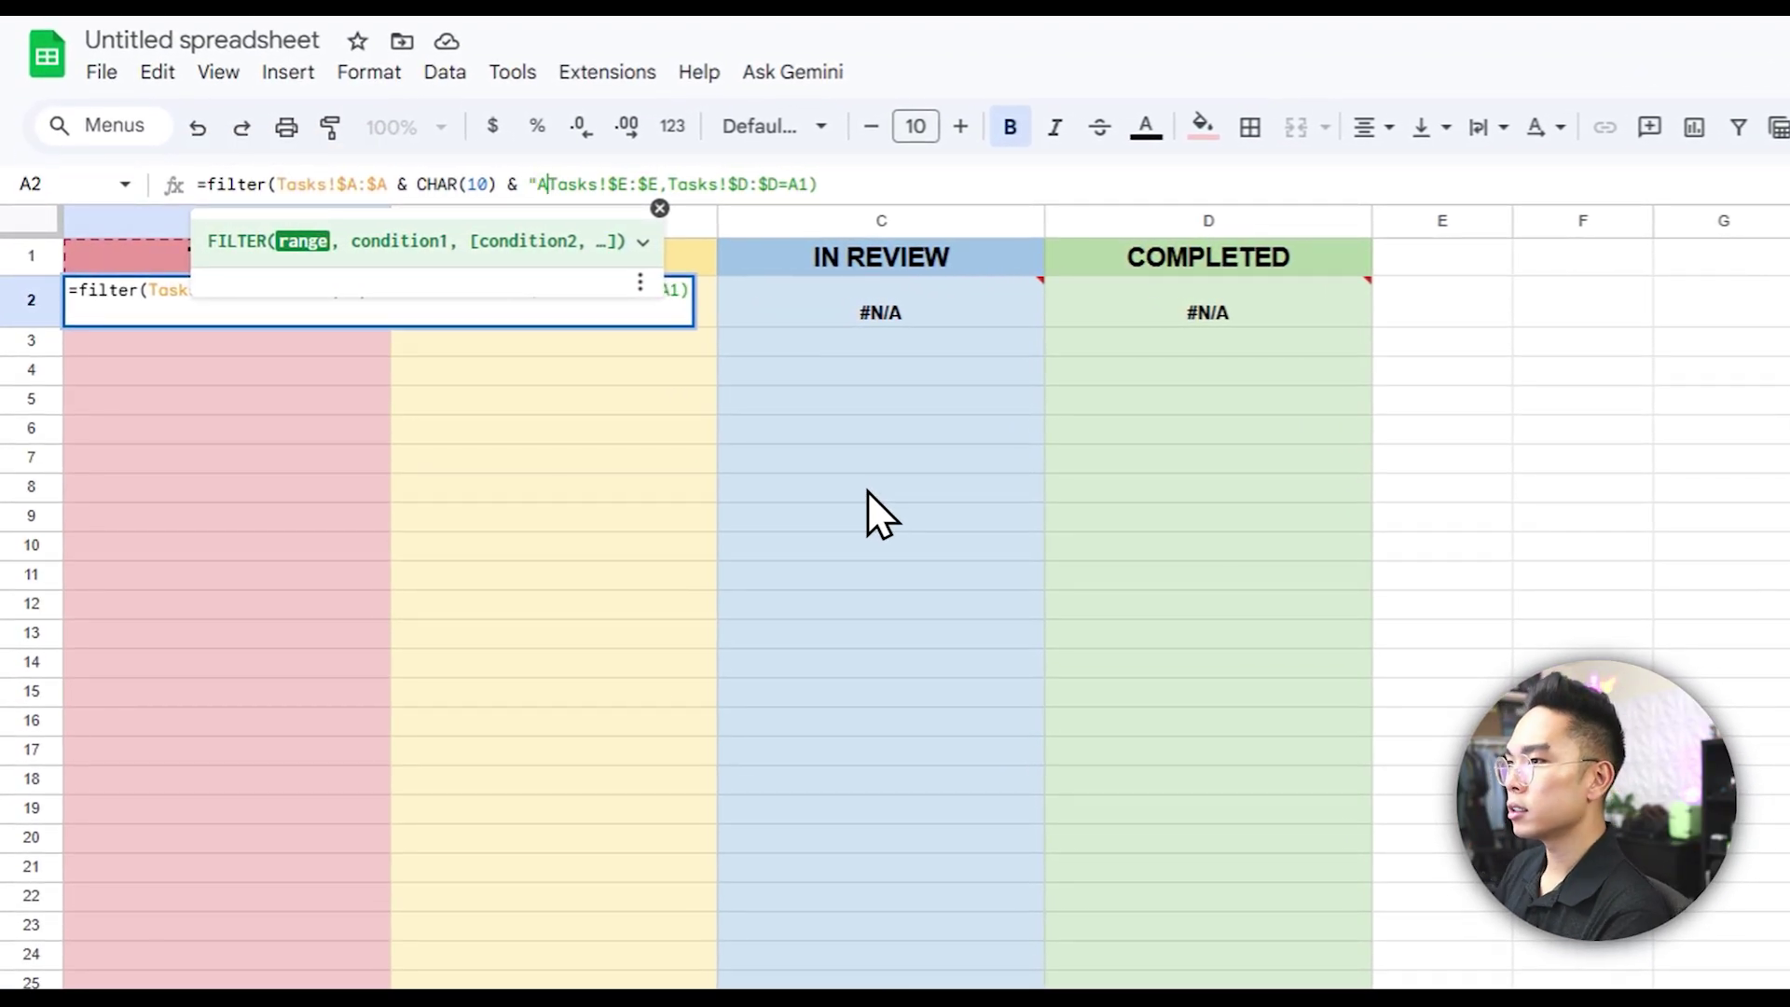
pyautogui.write('e')
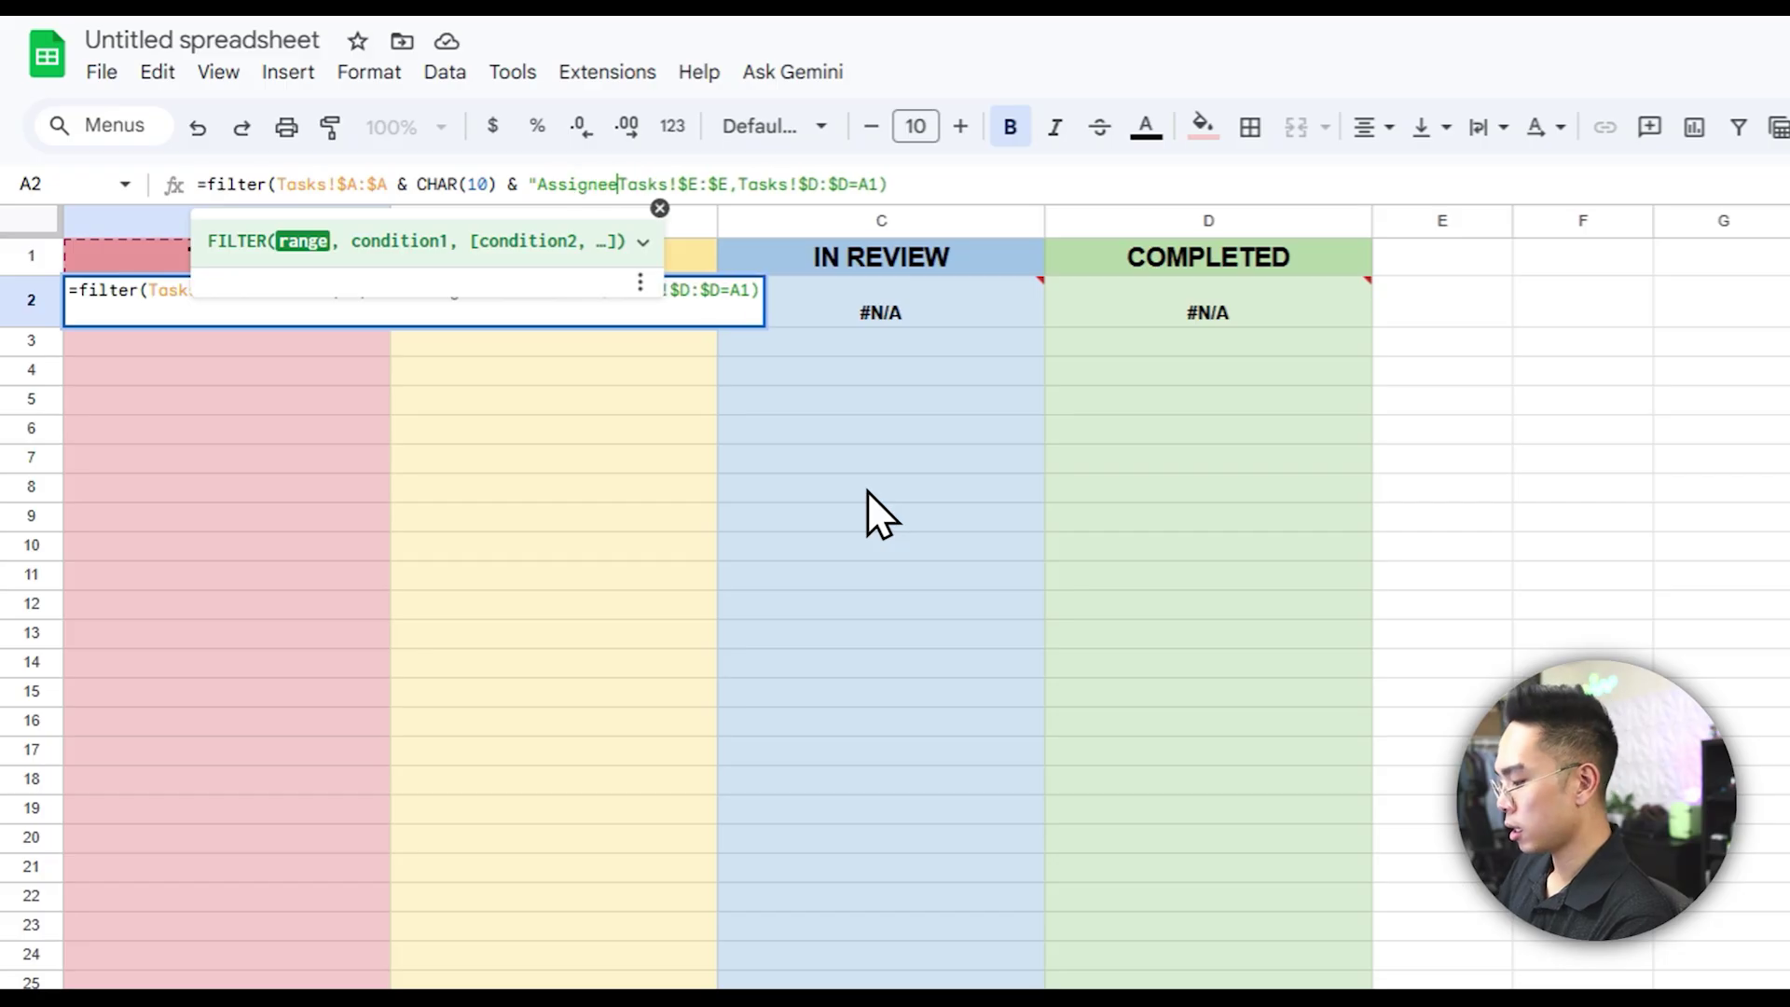
pyautogui.write(': " ')
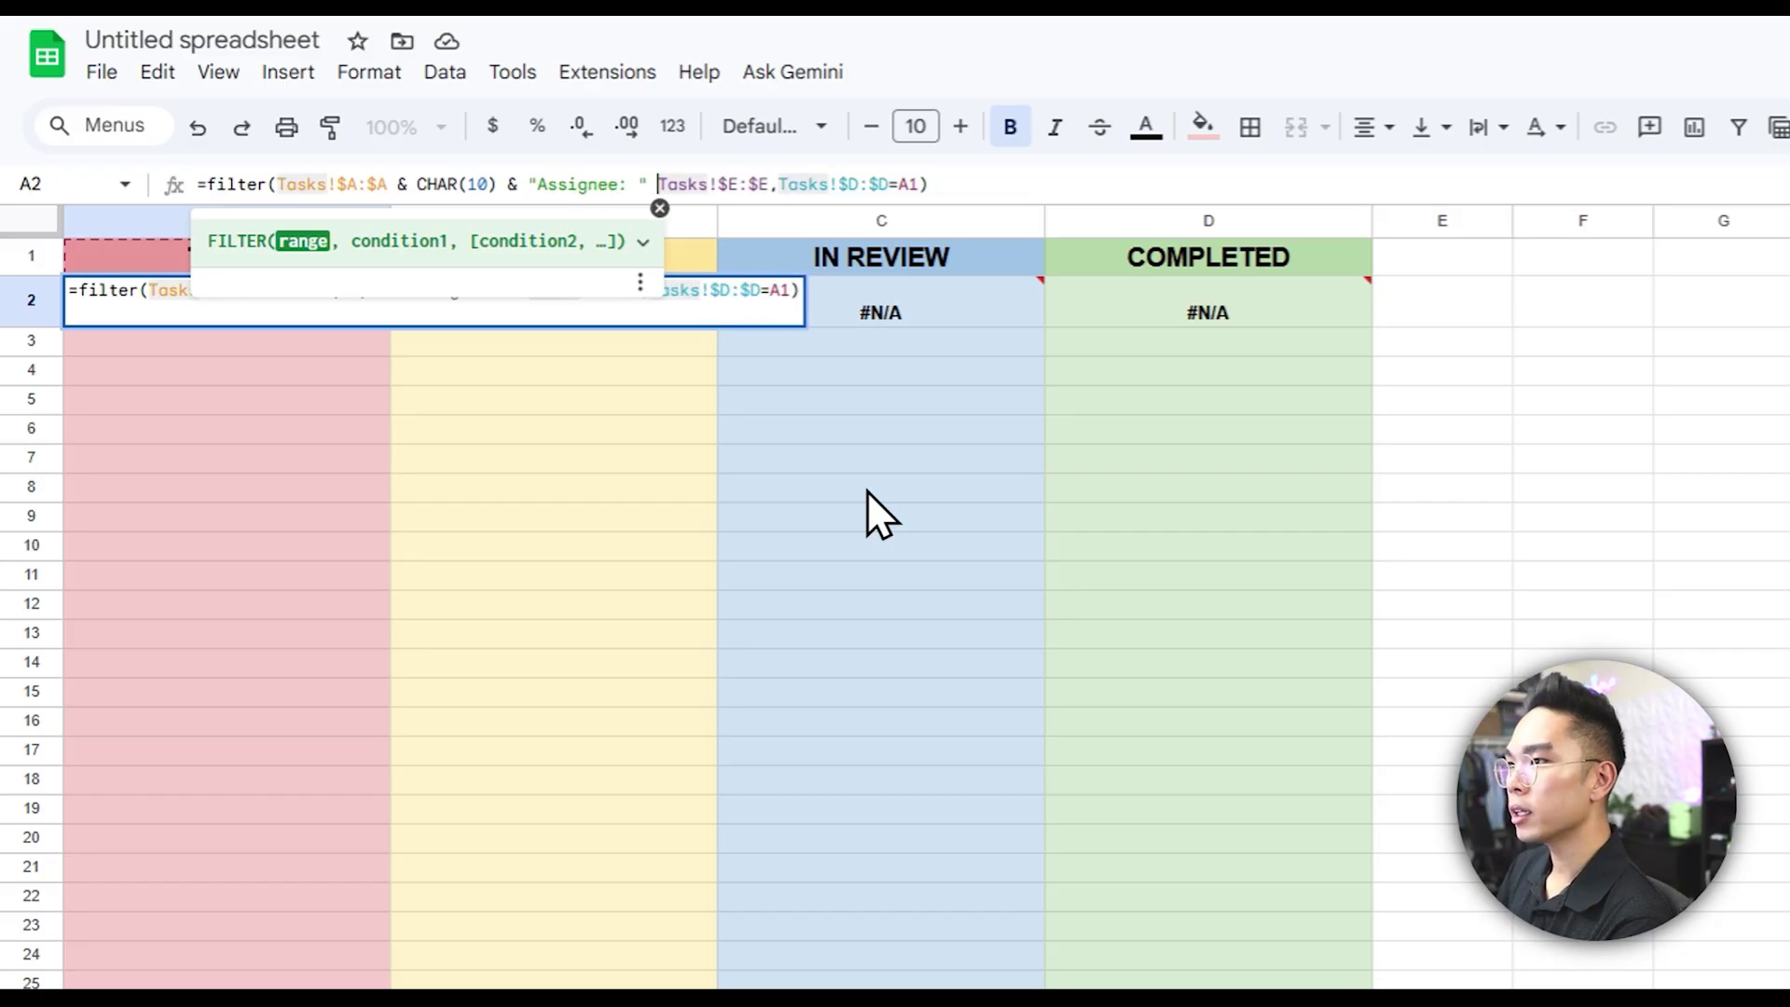
pyautogui.write('&')
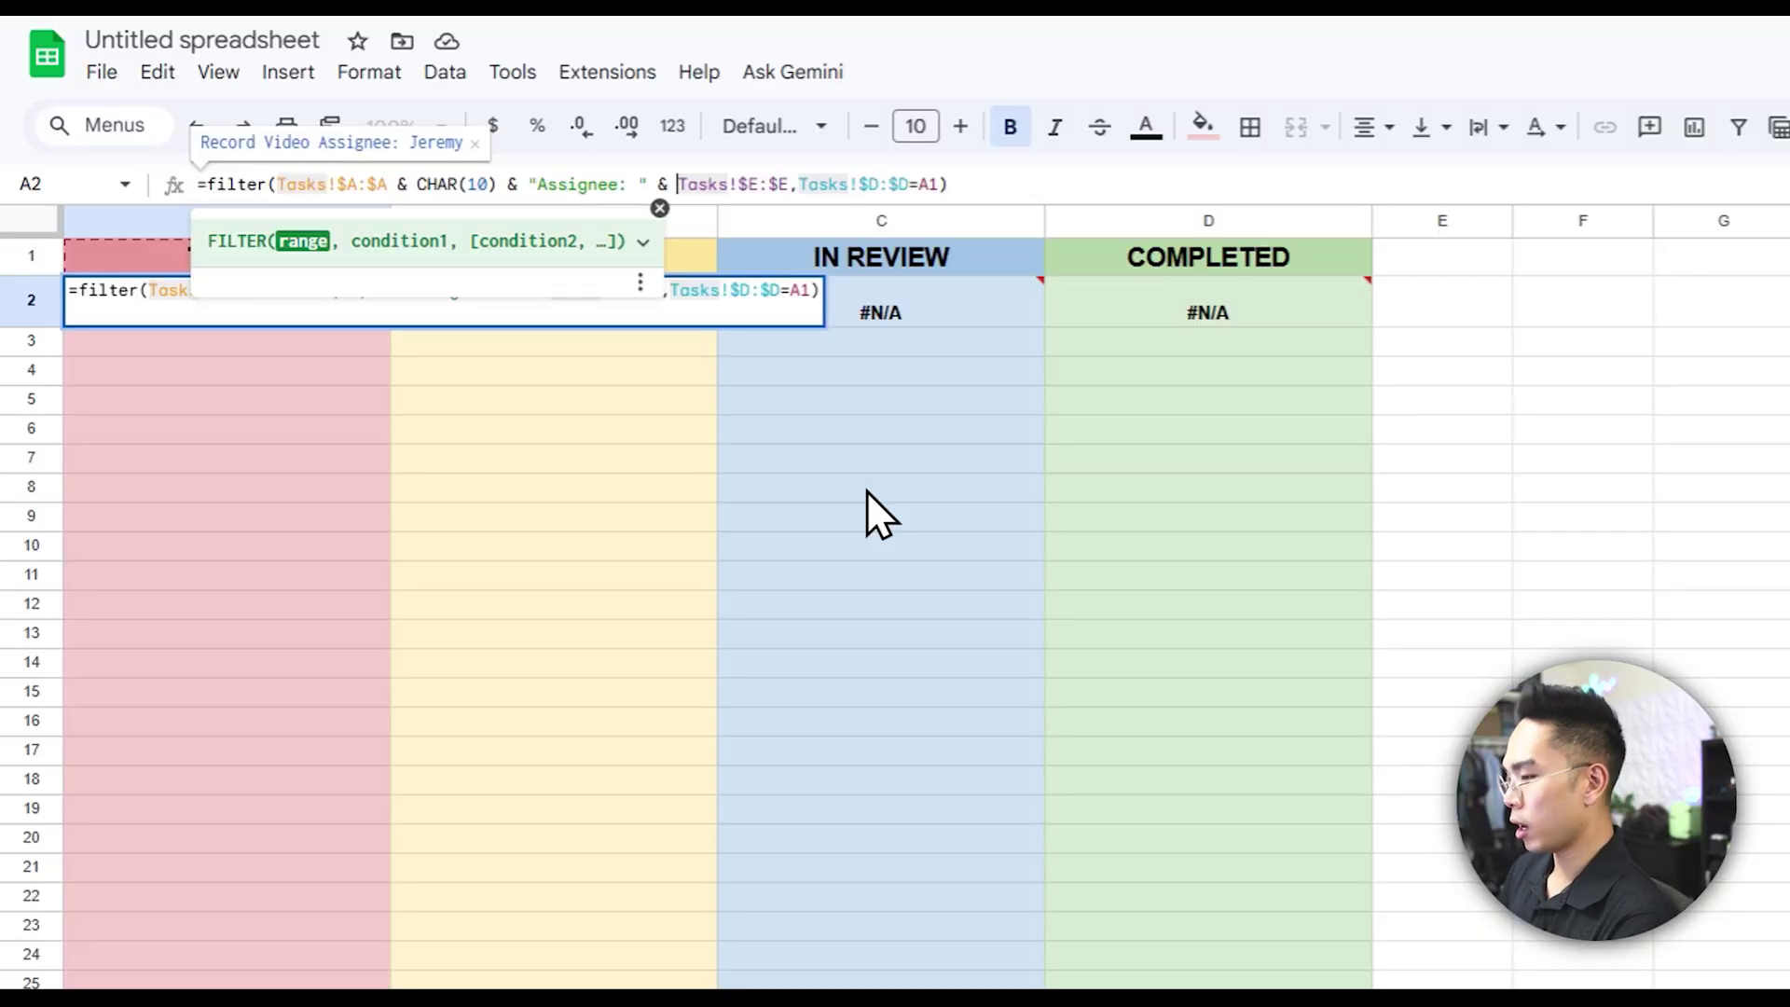
pyautogui.press('Return')
pyautogui.click(222, 295)
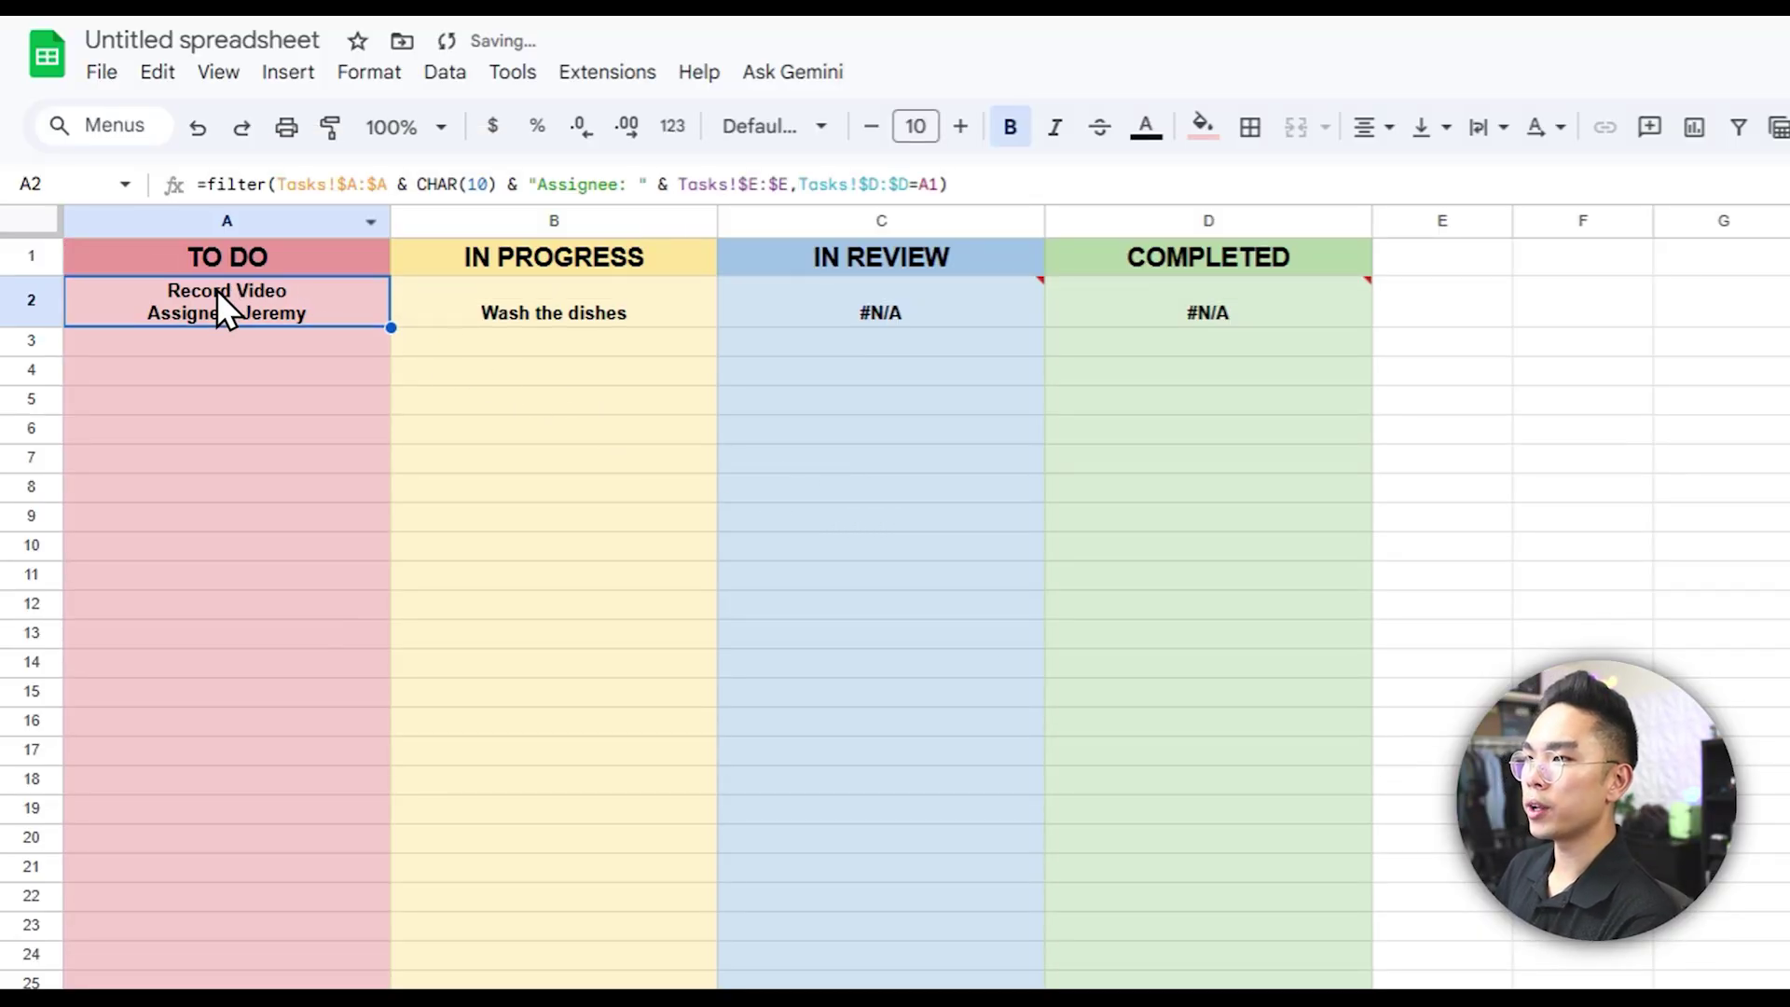
# - Add a line break after the assignee in the Kanban A2 formula by appending & CHAR(10) to Tasks!$E:$E
pyautogui.click(819, 186)
pyautogui.click(751, 451)
pyautogui.click(269, 320)
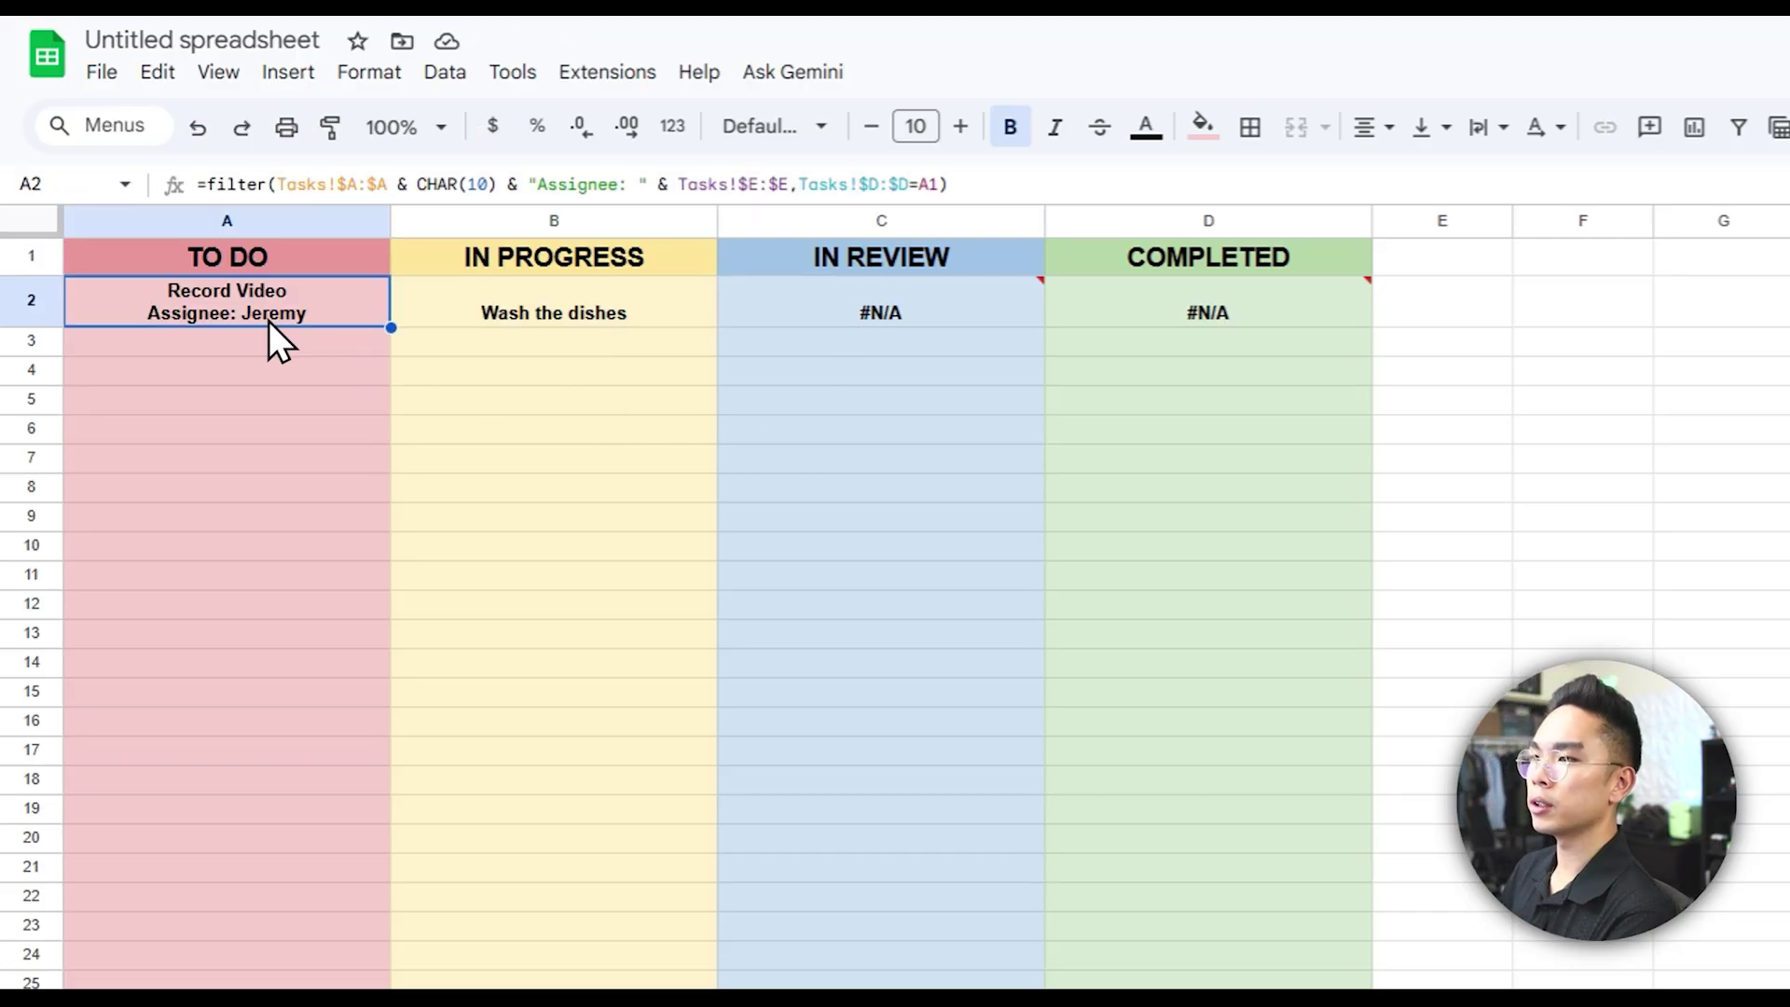
pyautogui.click(819, 185)
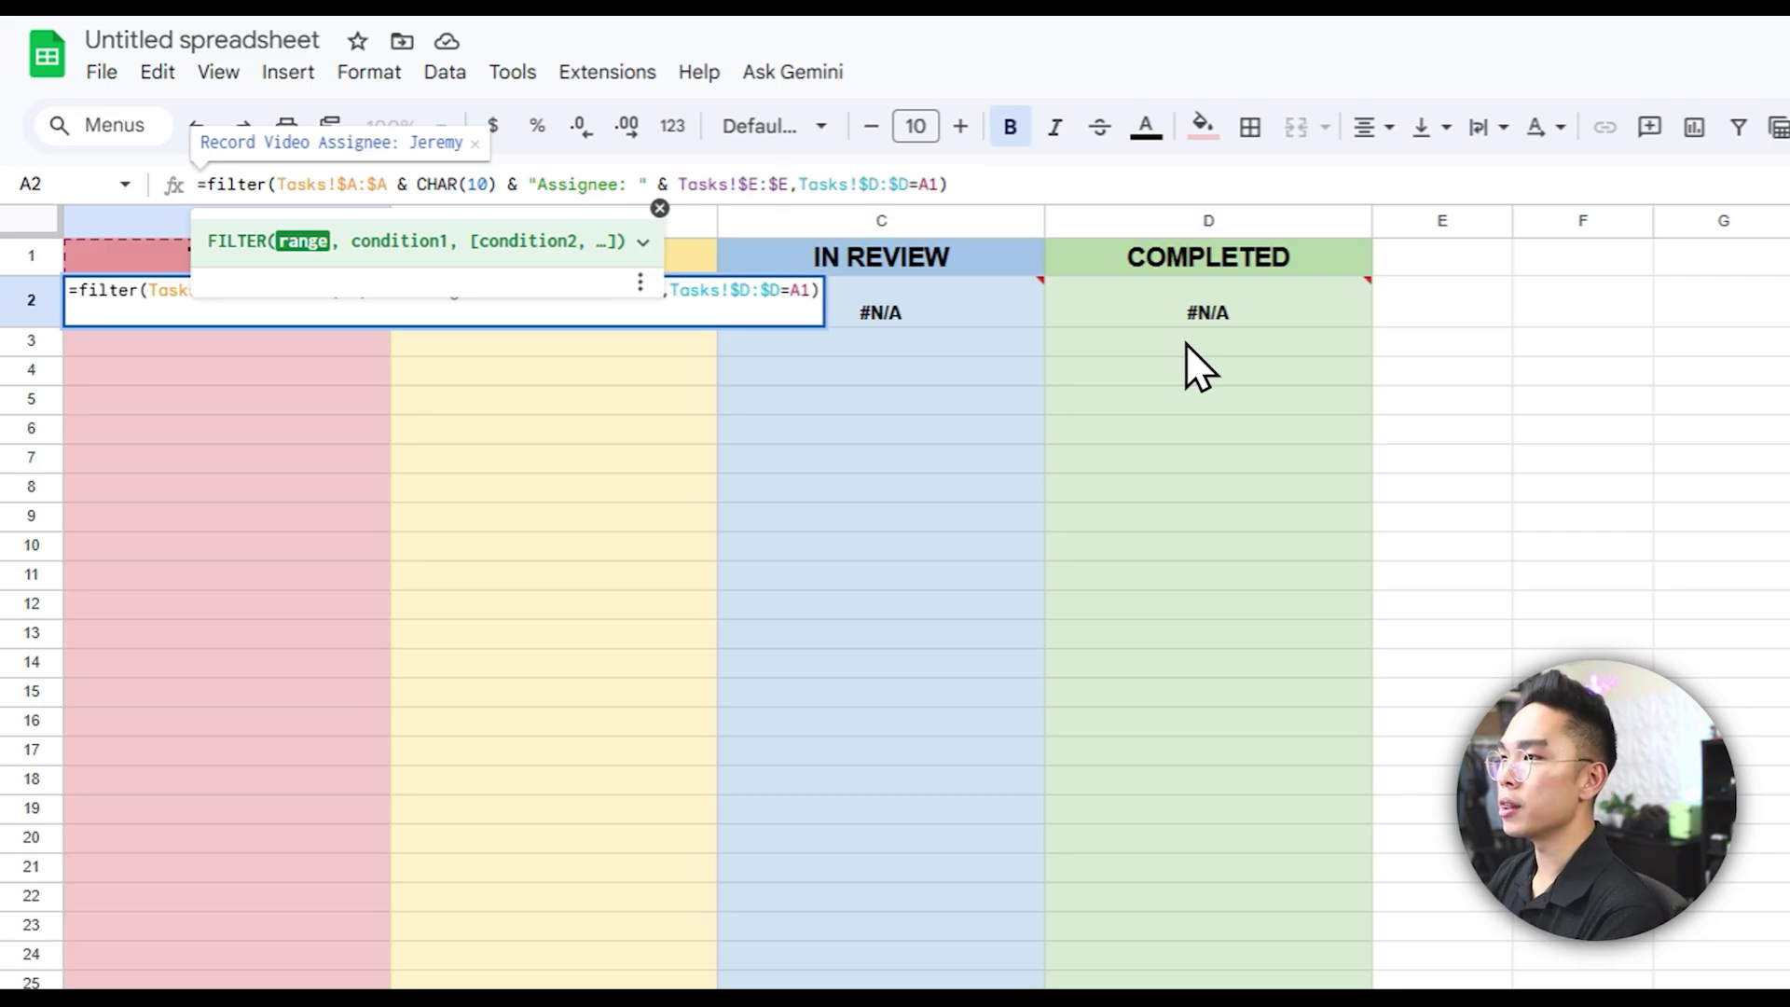
pyautogui.write('&')
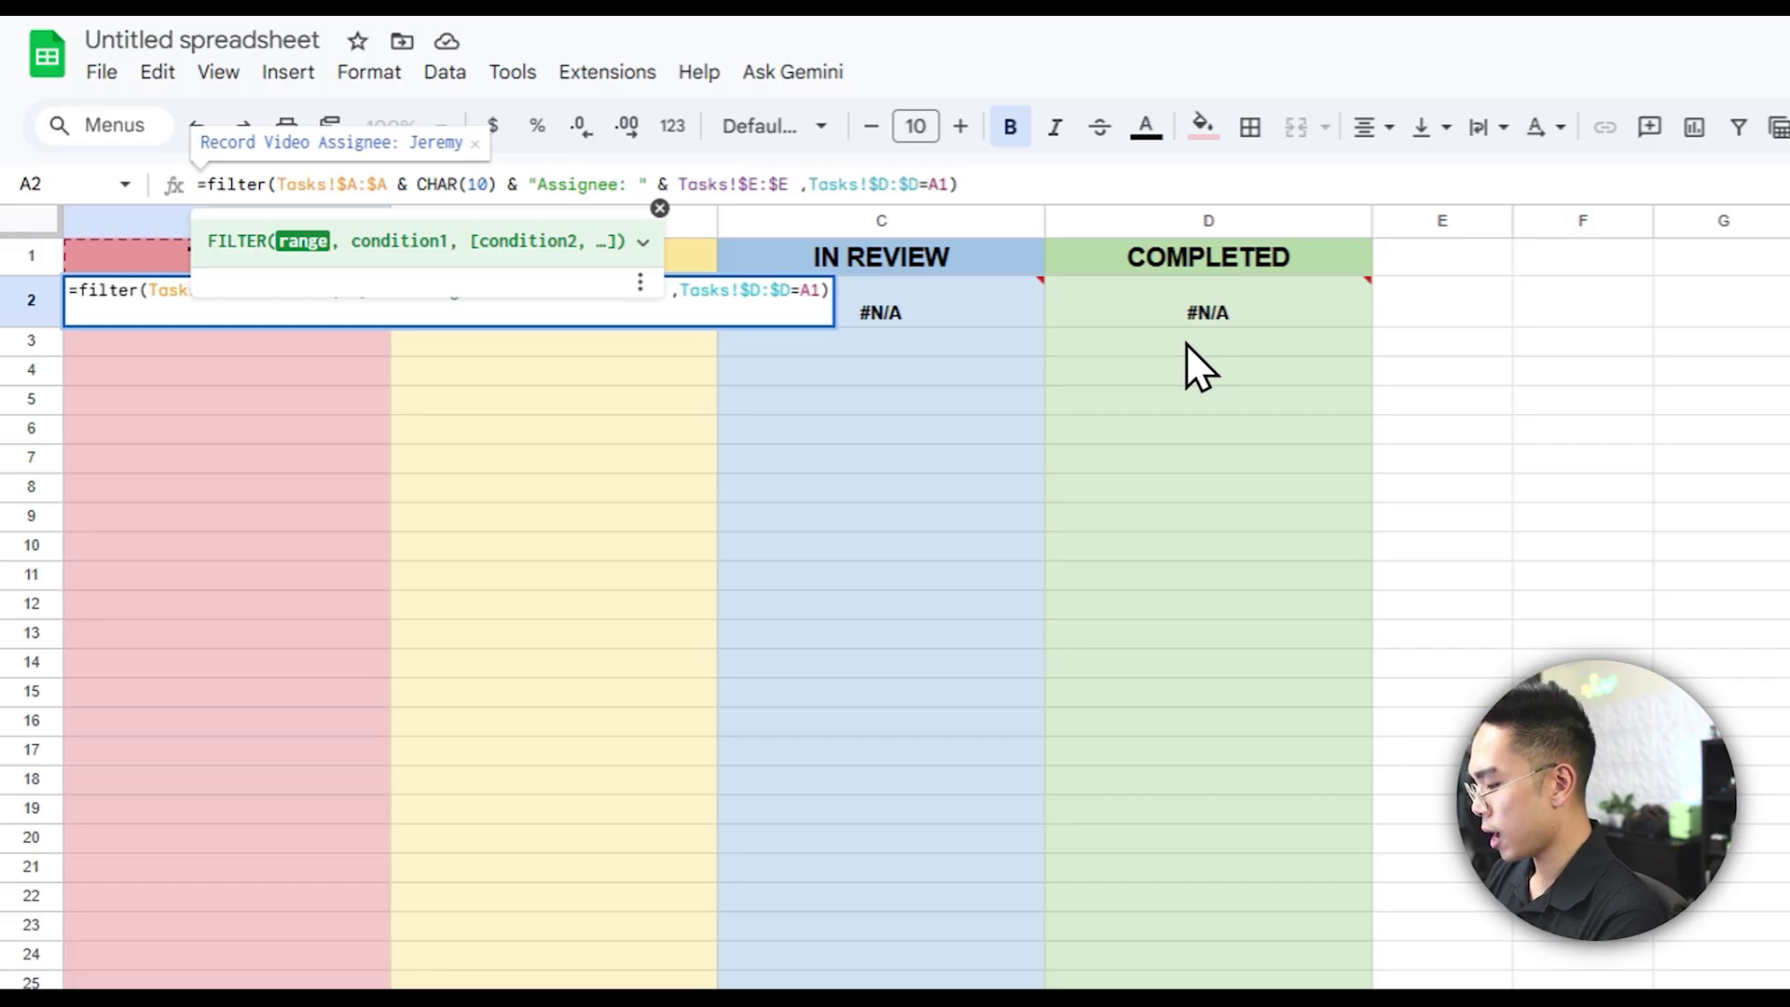
pyautogui.write(' CHAR(1')
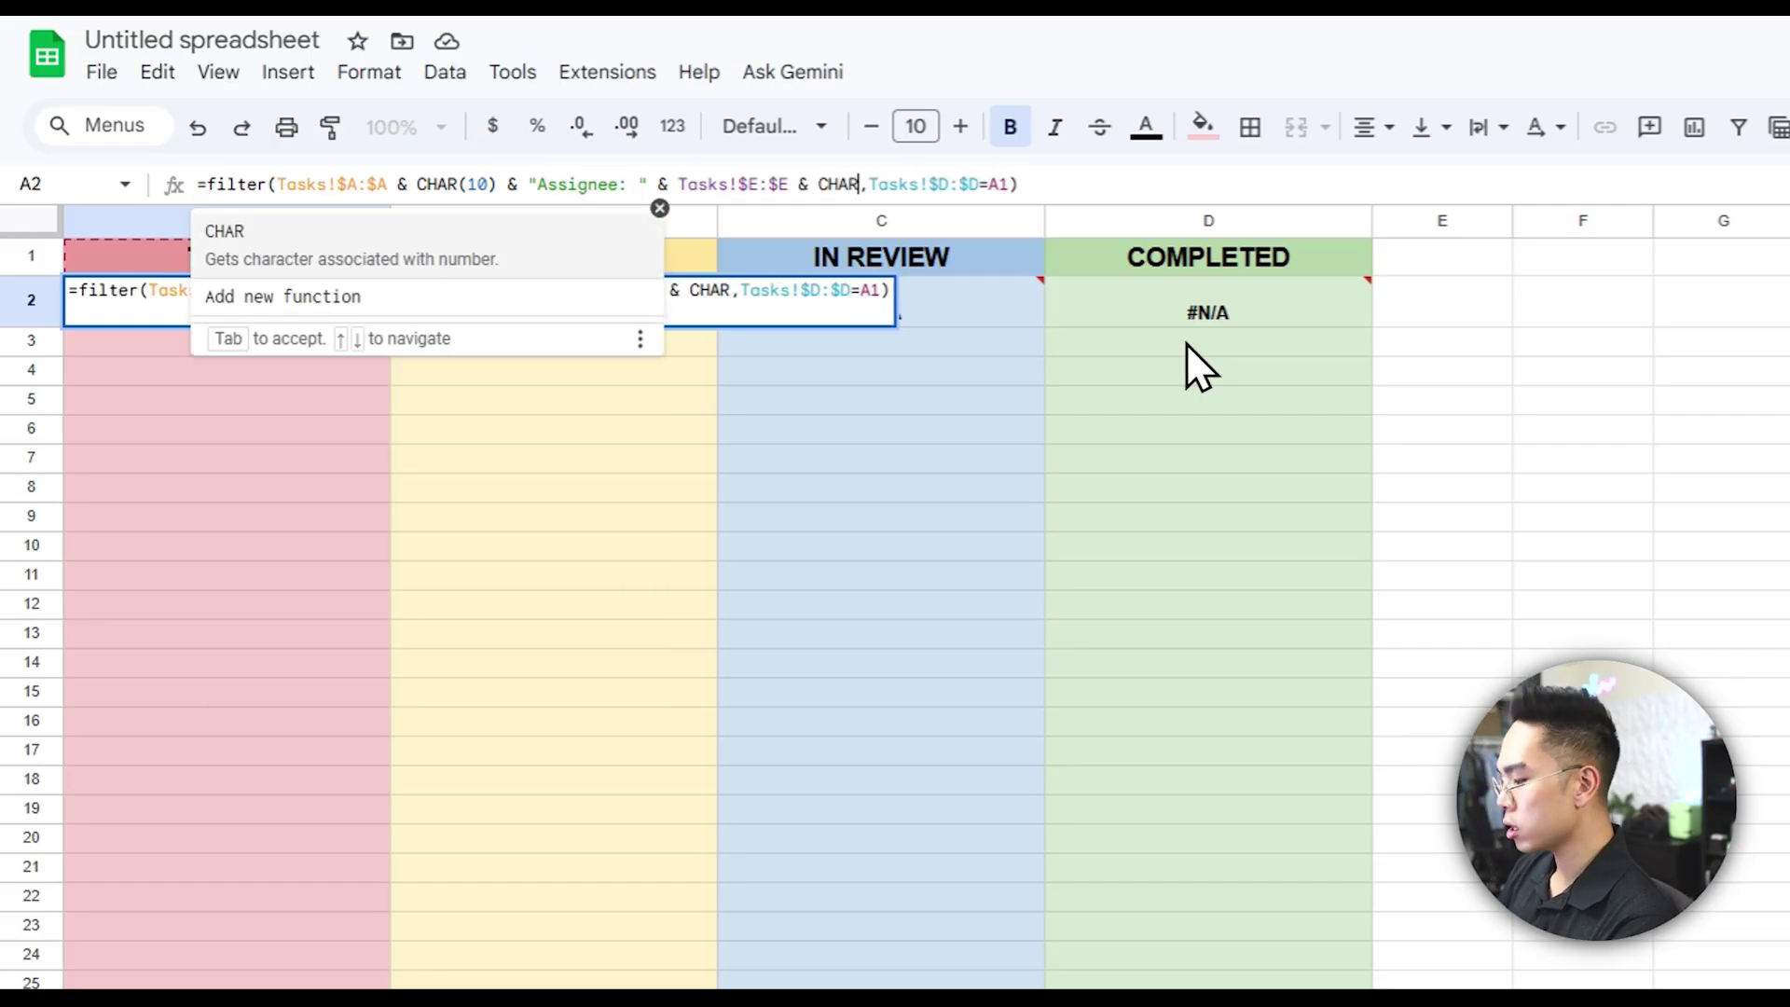
pyautogui.write('0)')
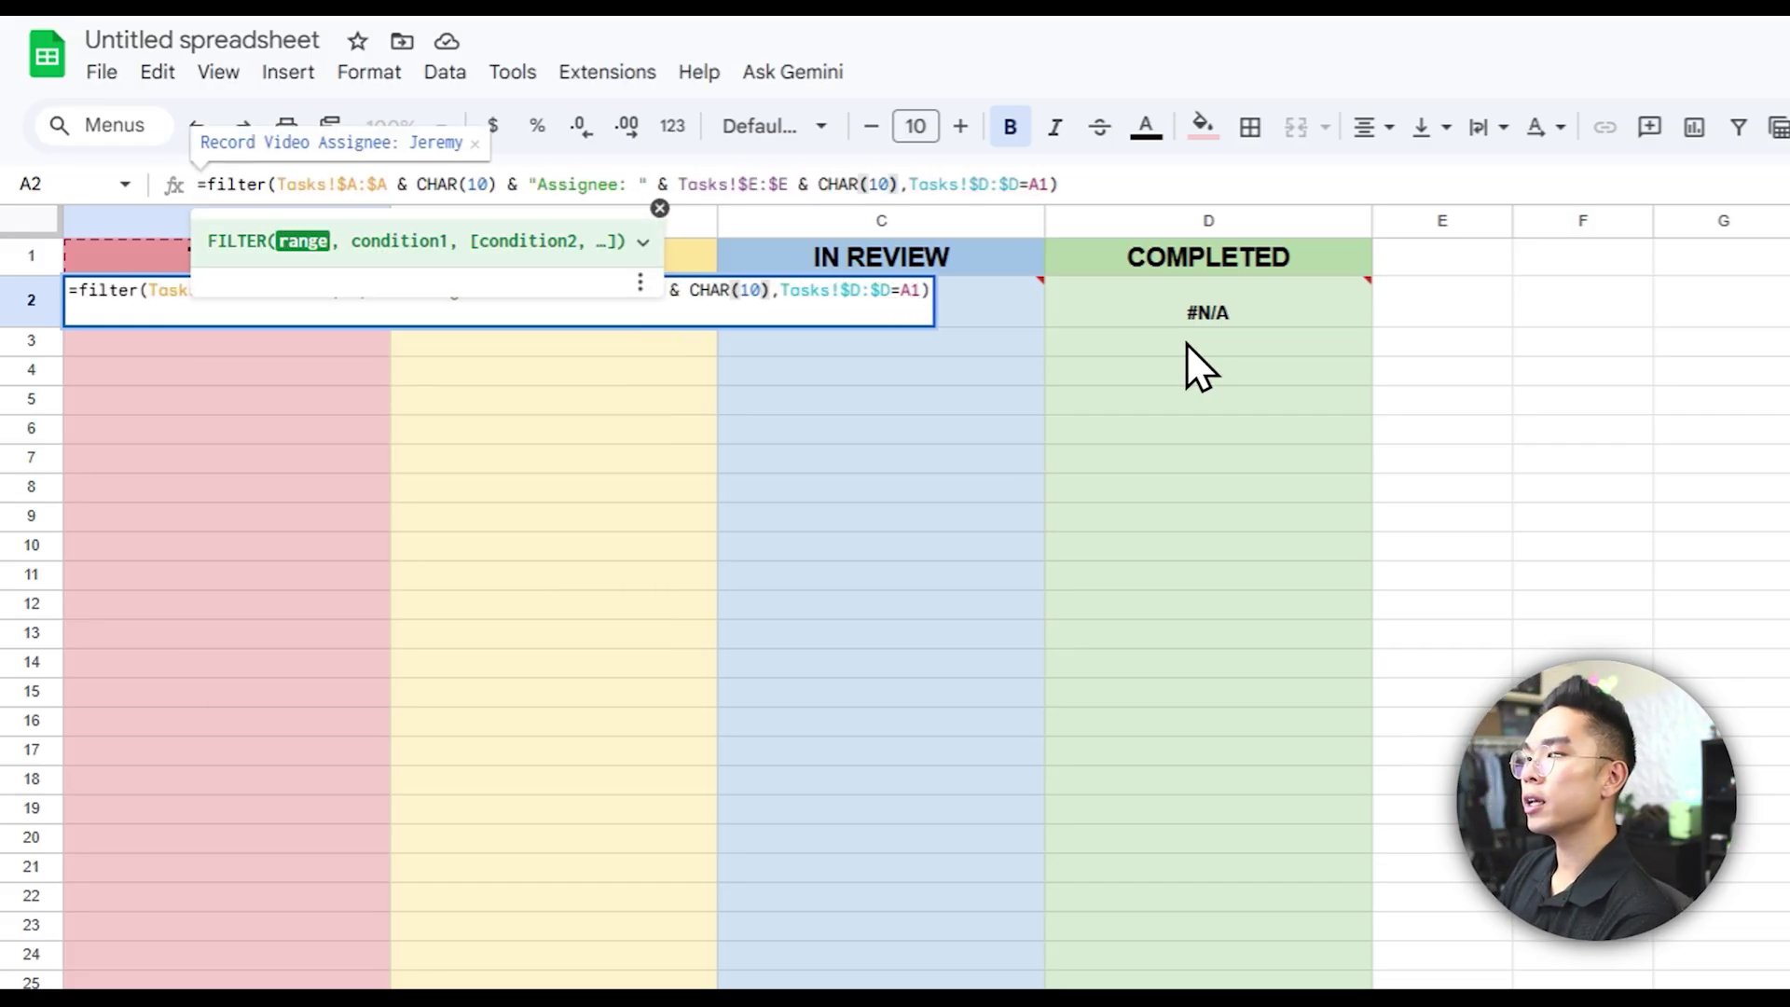
pyautogui.press('Return')
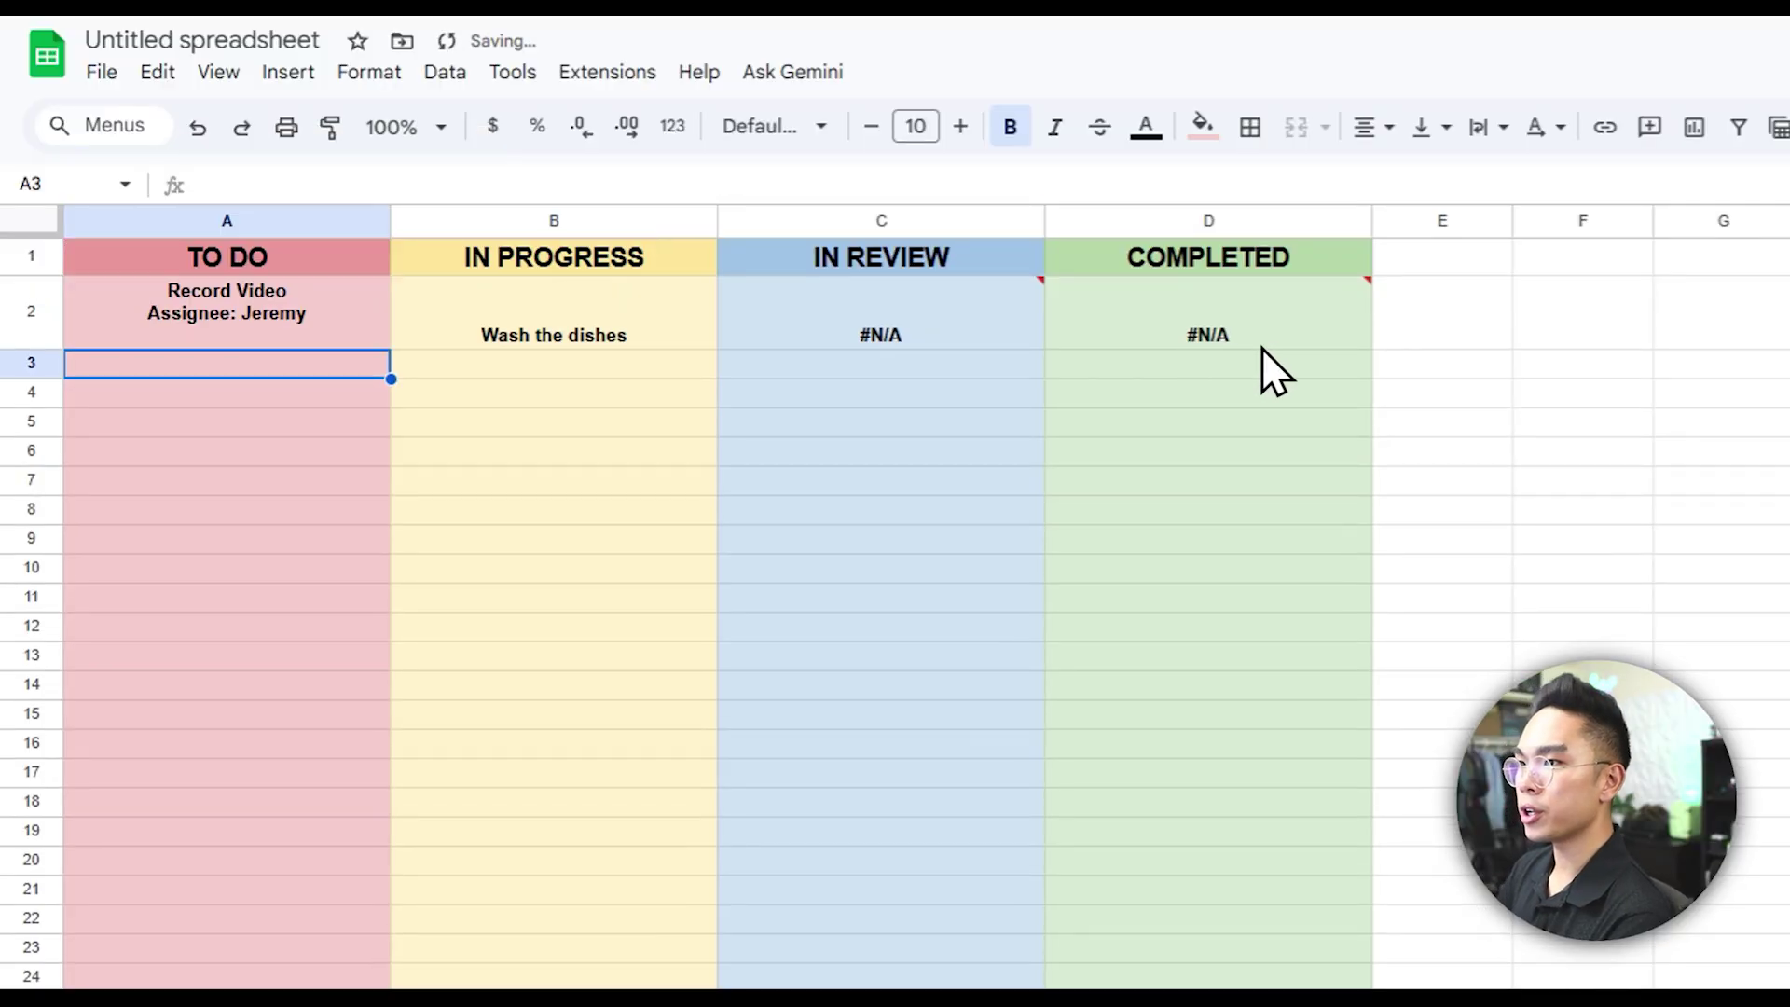
pyautogui.click(237, 328)
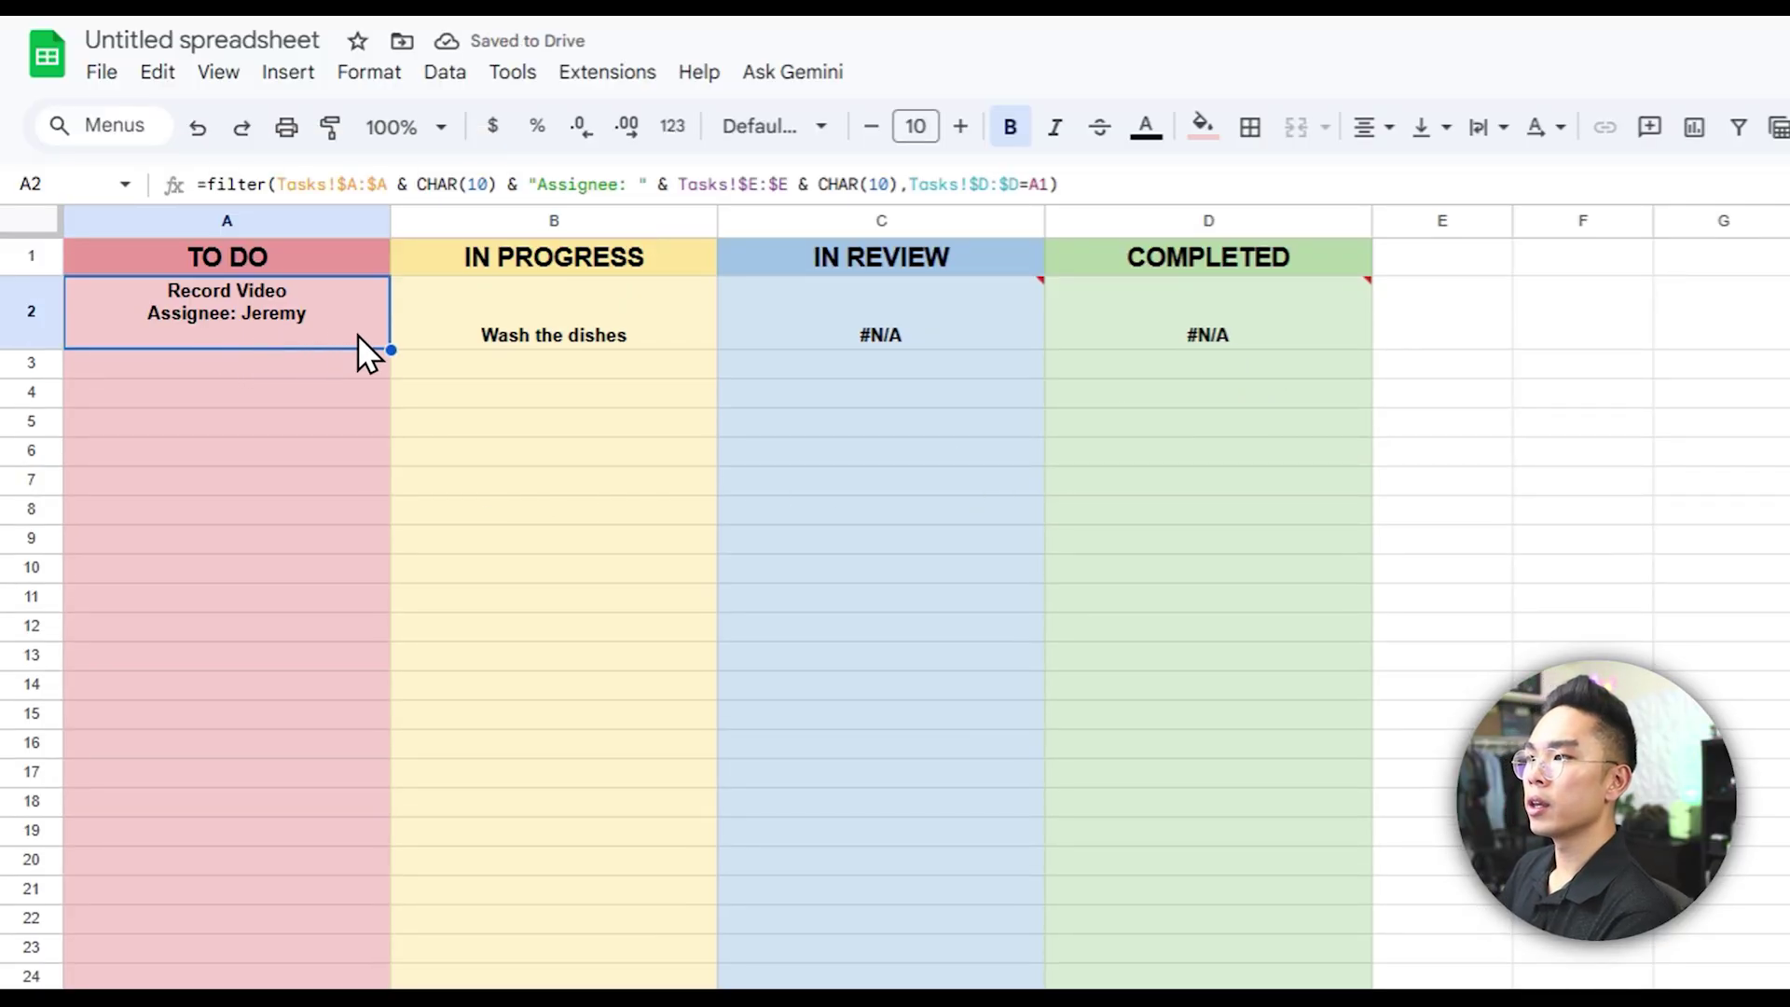
pyautogui.press('Right')
pyautogui.press('Right')
pyautogui.click(714, 322)
pyautogui.click(769, 322)
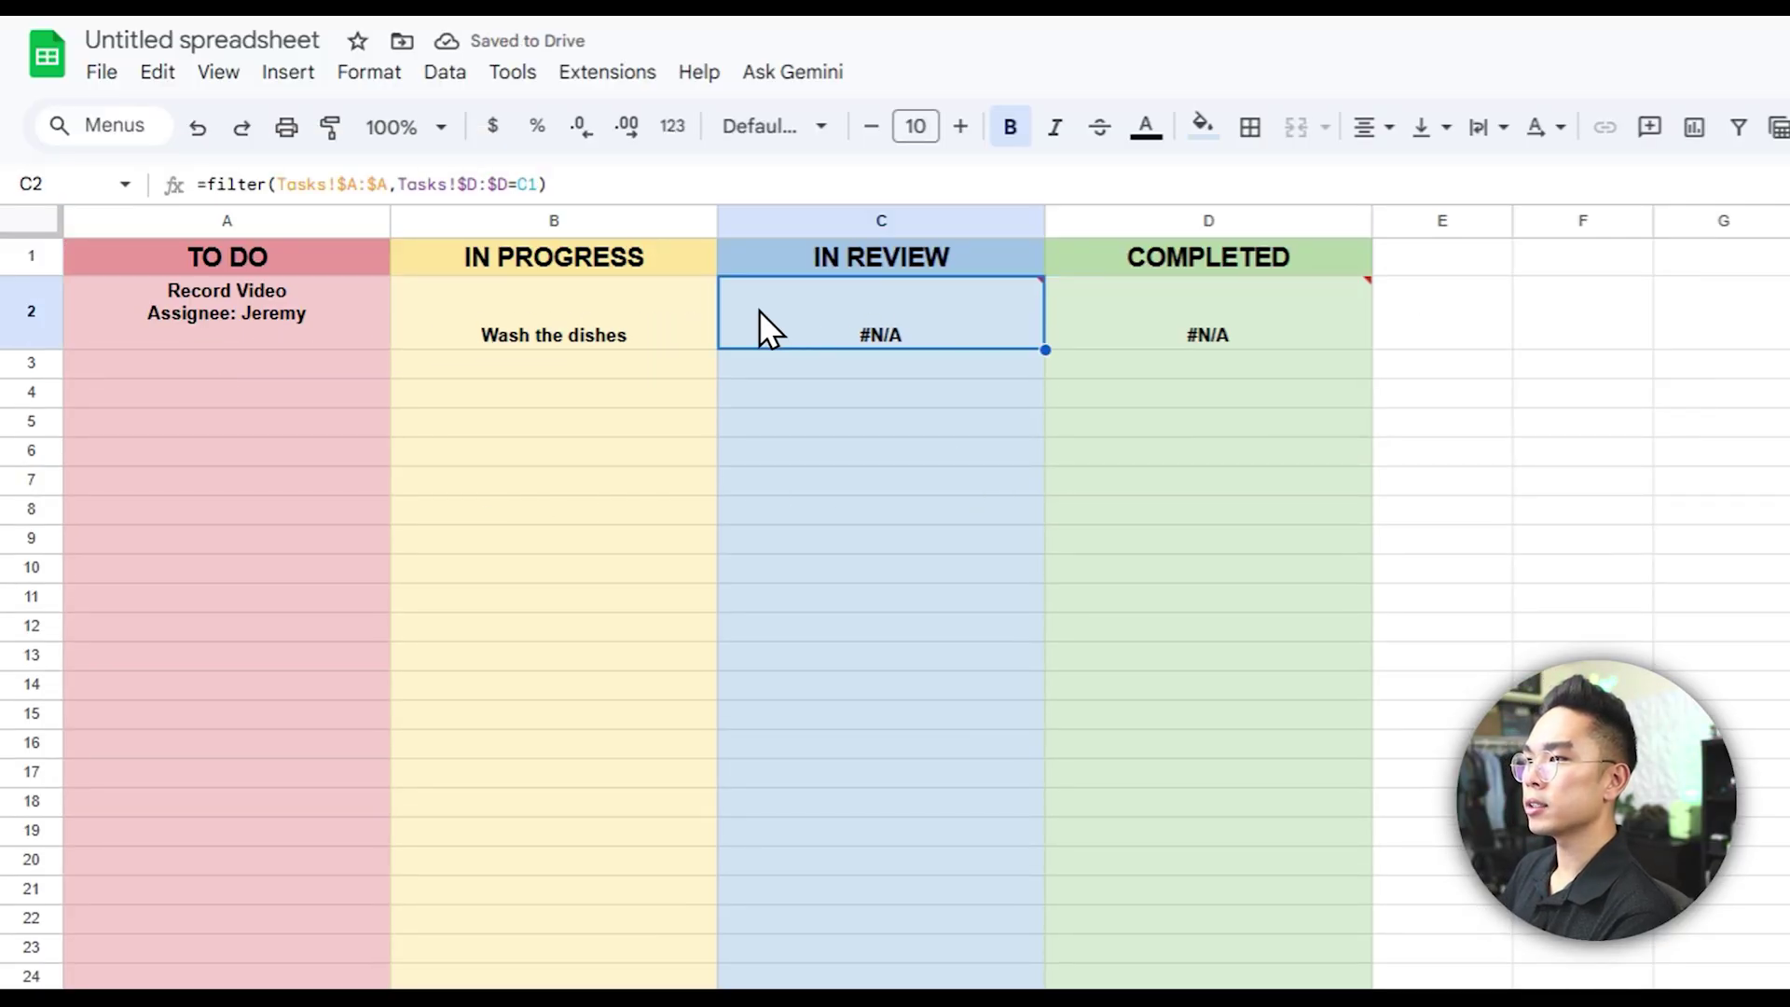
# - Append the label & "Due: " after the second CHAR(10) in the Kanban A2 formula
pyautogui.click(310, 328)
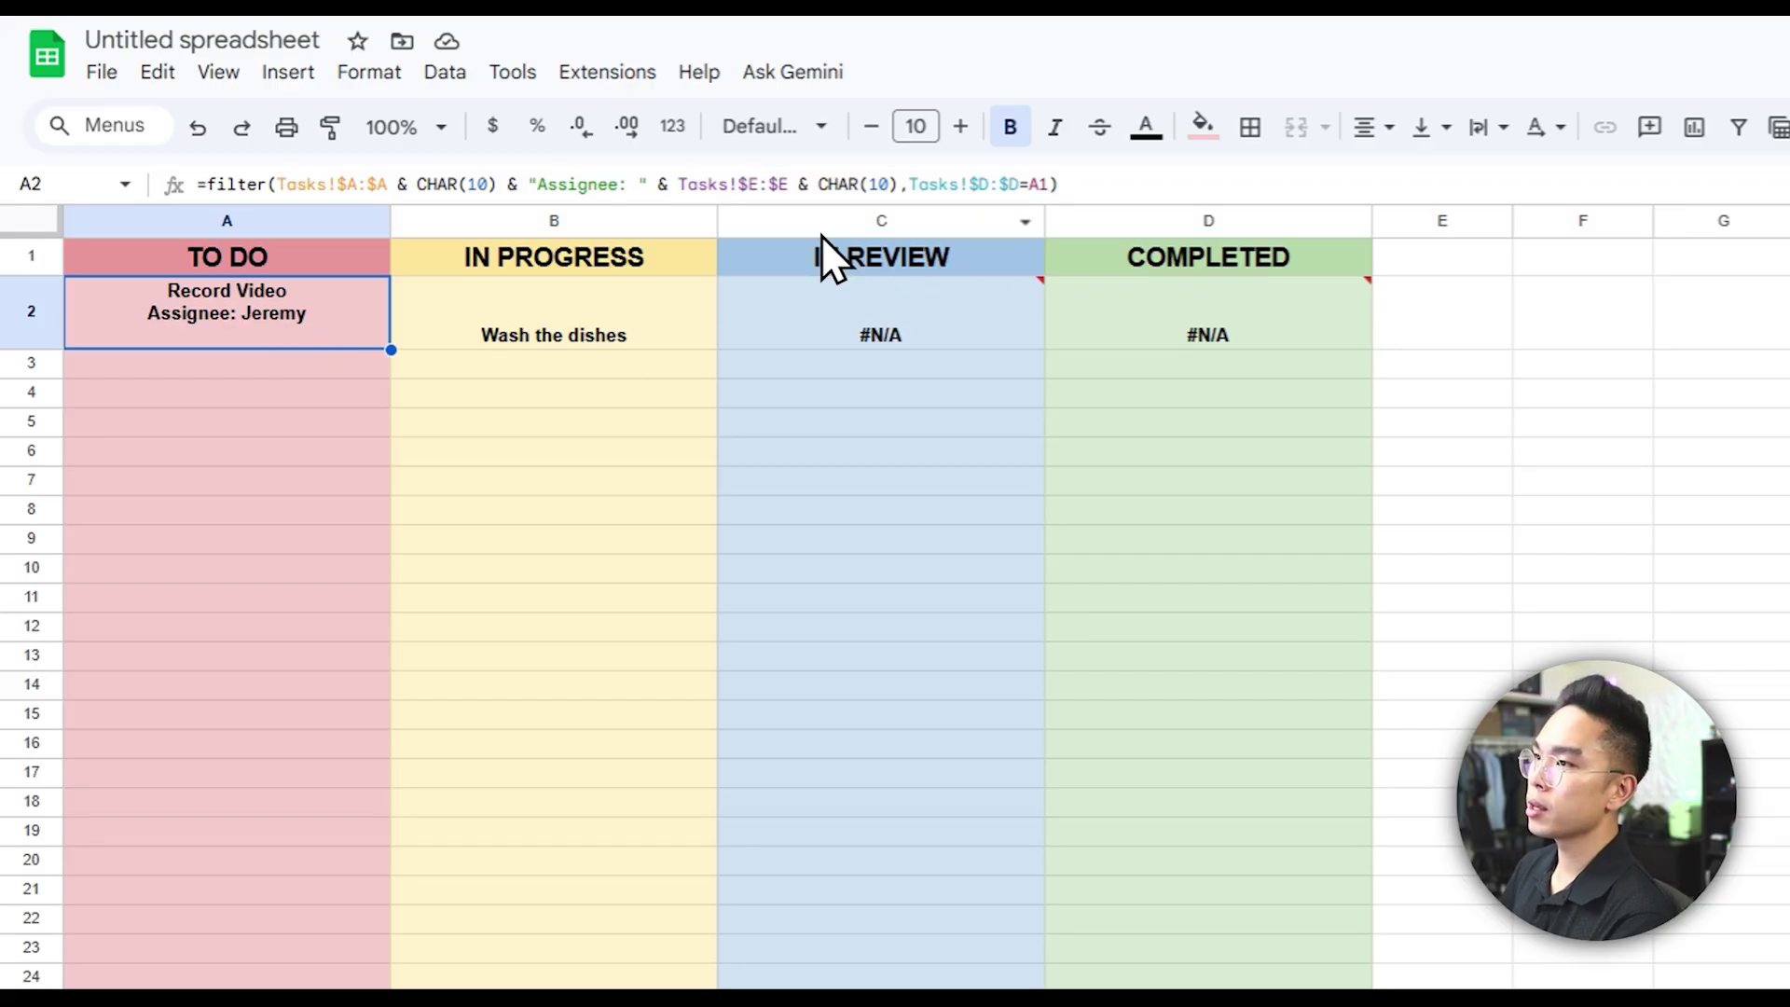
pyautogui.click(897, 183)
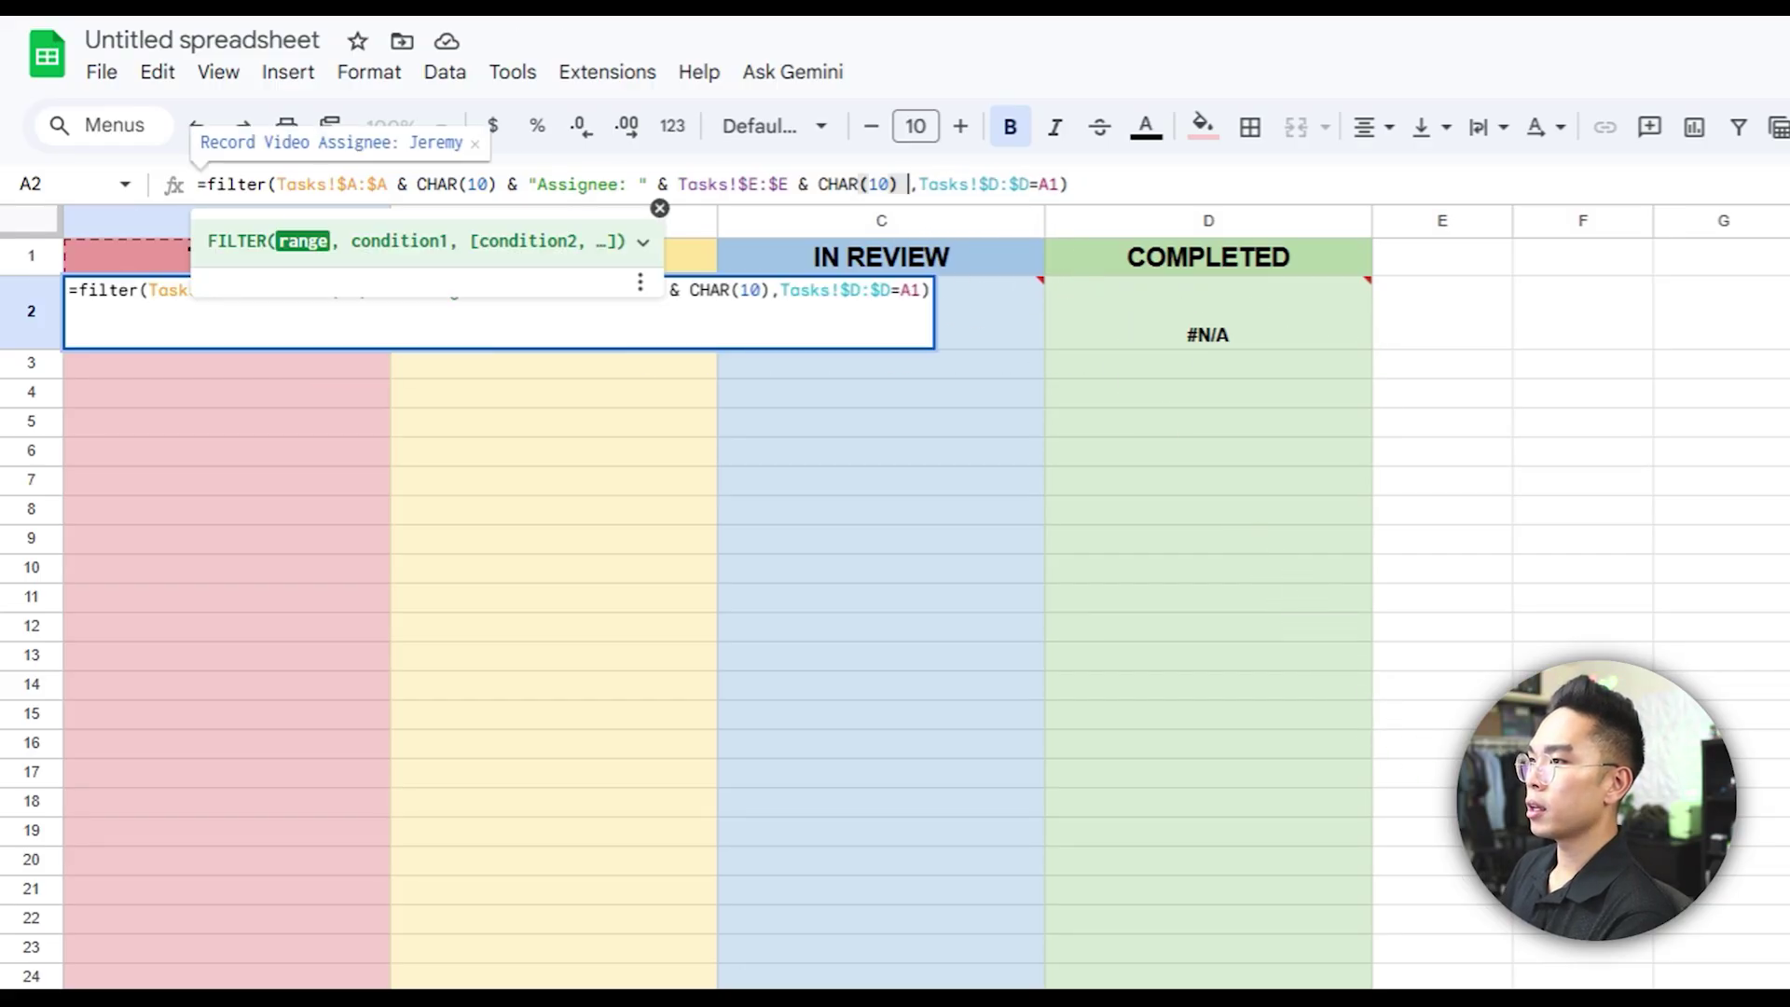
pyautogui.write('& "')
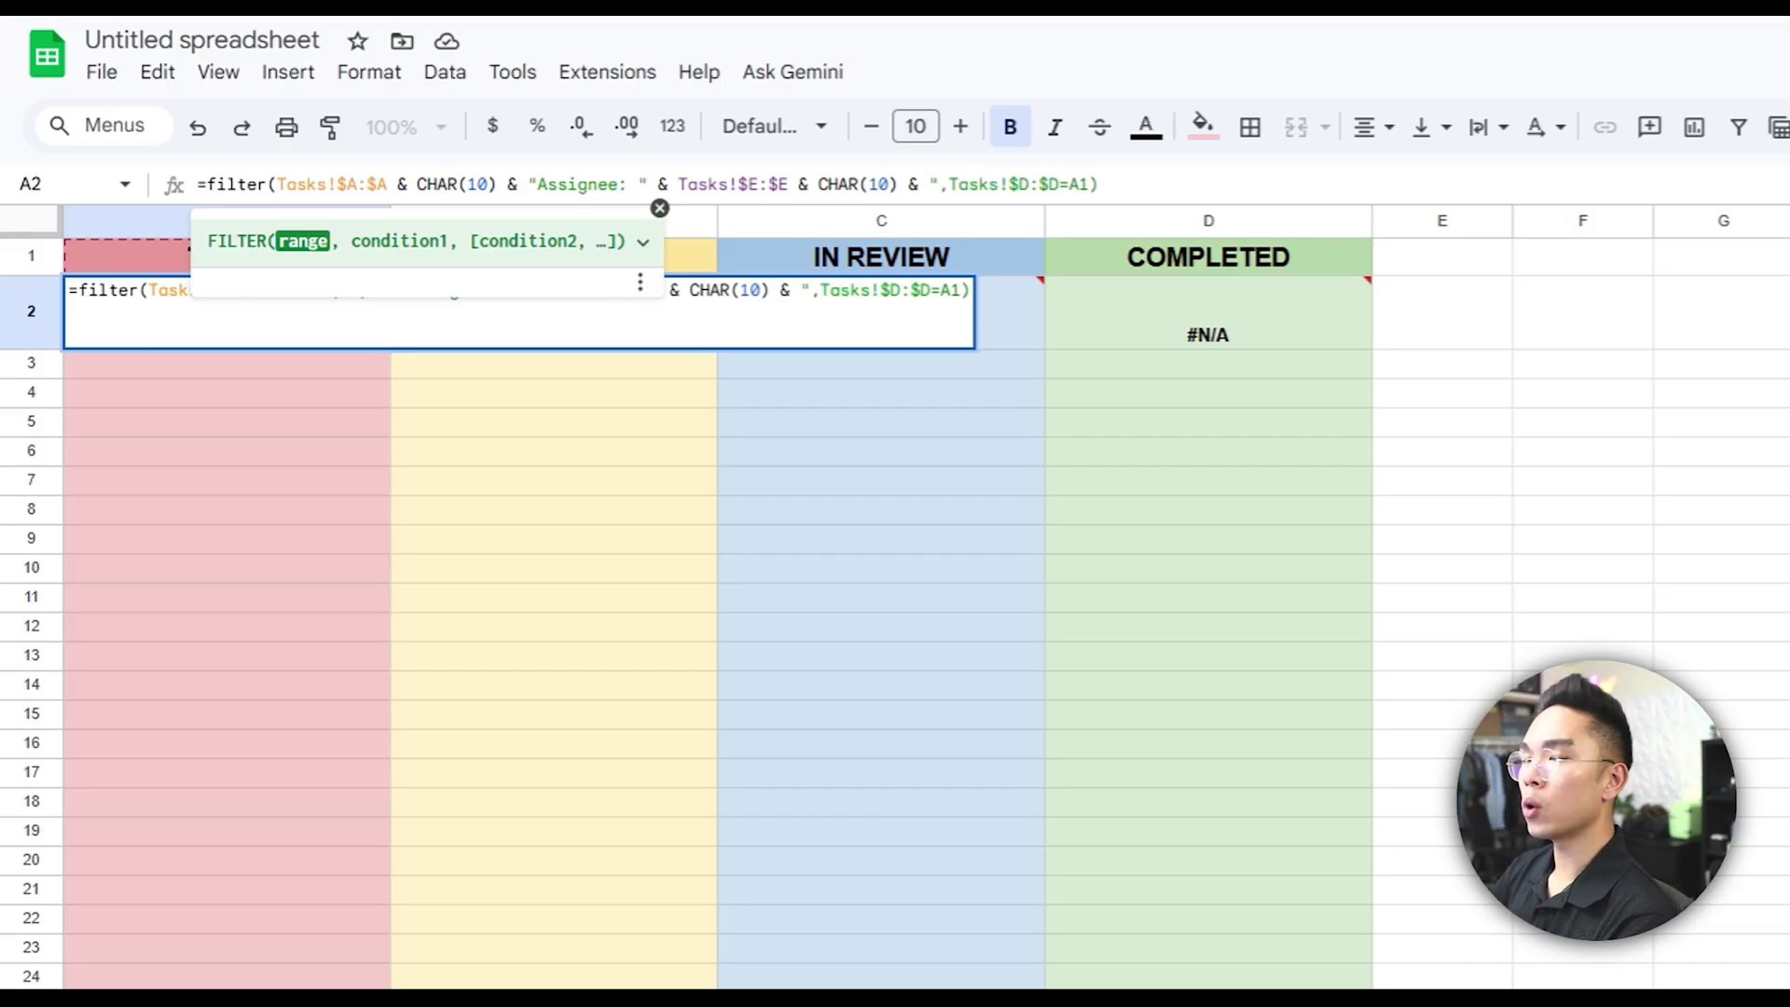
pyautogui.write('Due')
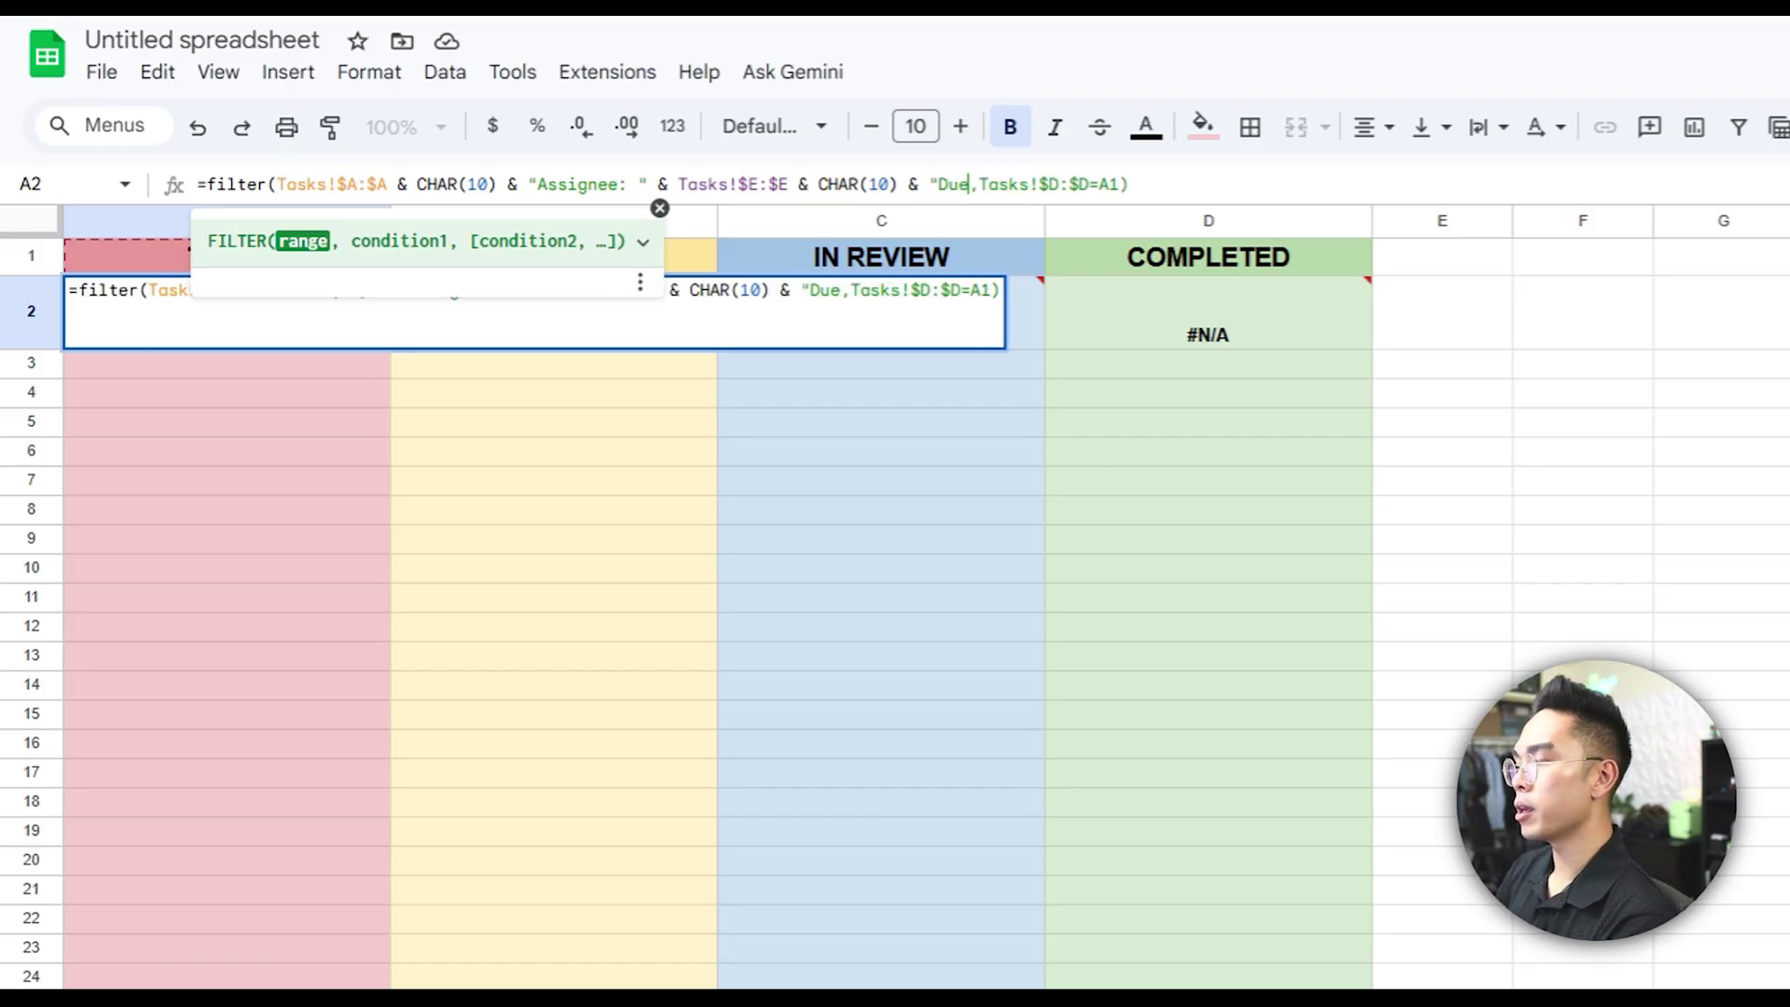
pyautogui.write(': ')
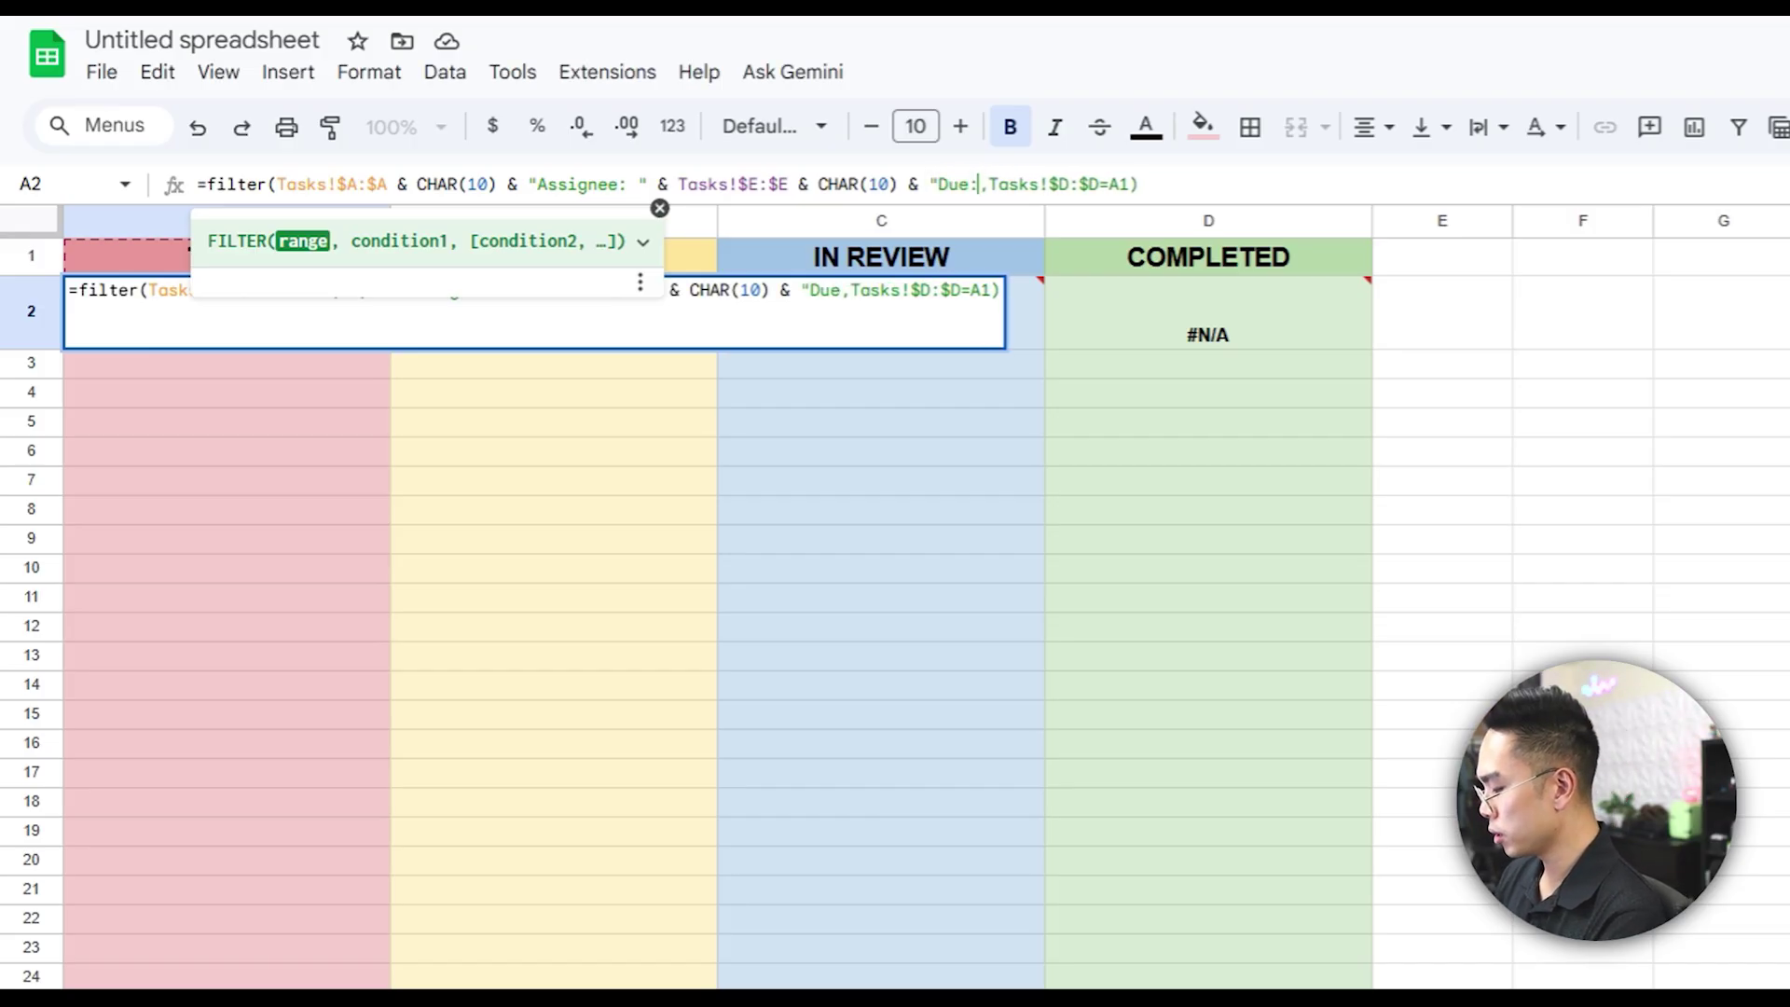
pyautogui.write('"')
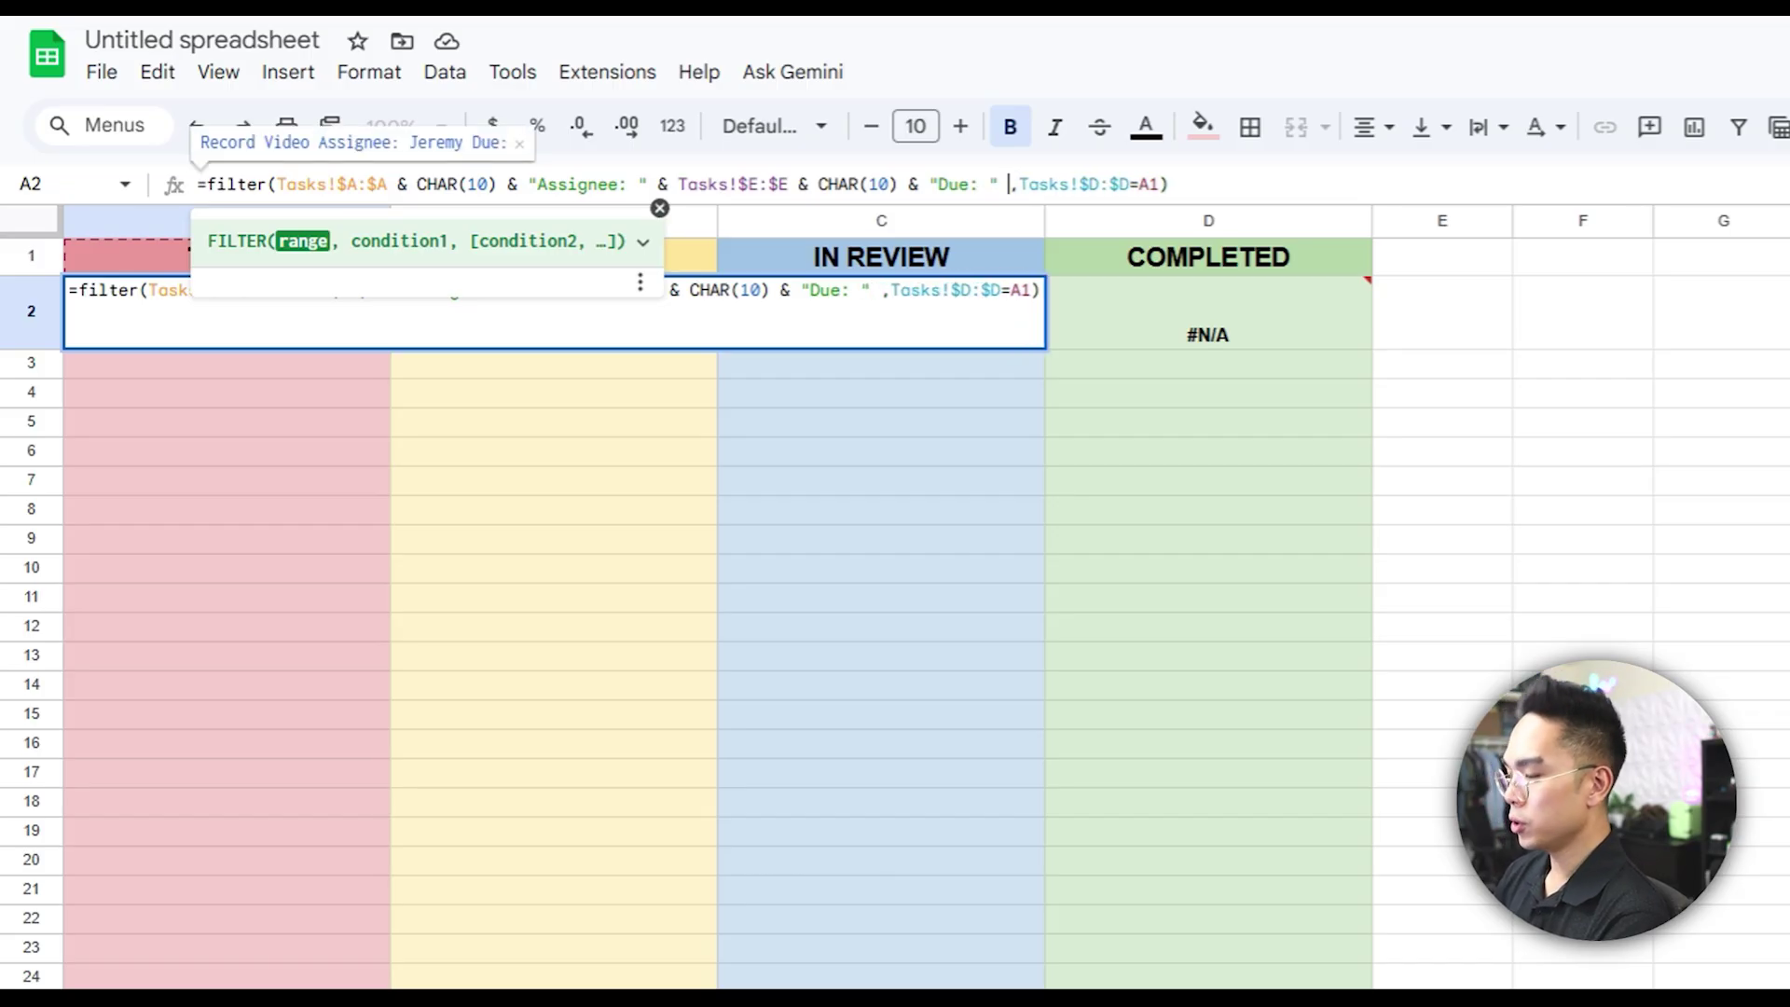
# - Append & Tasks!C:C after "Due: " in the Kanban A2 formula to include the Due Date column from the Tasks sheet
pyautogui.write(' &')
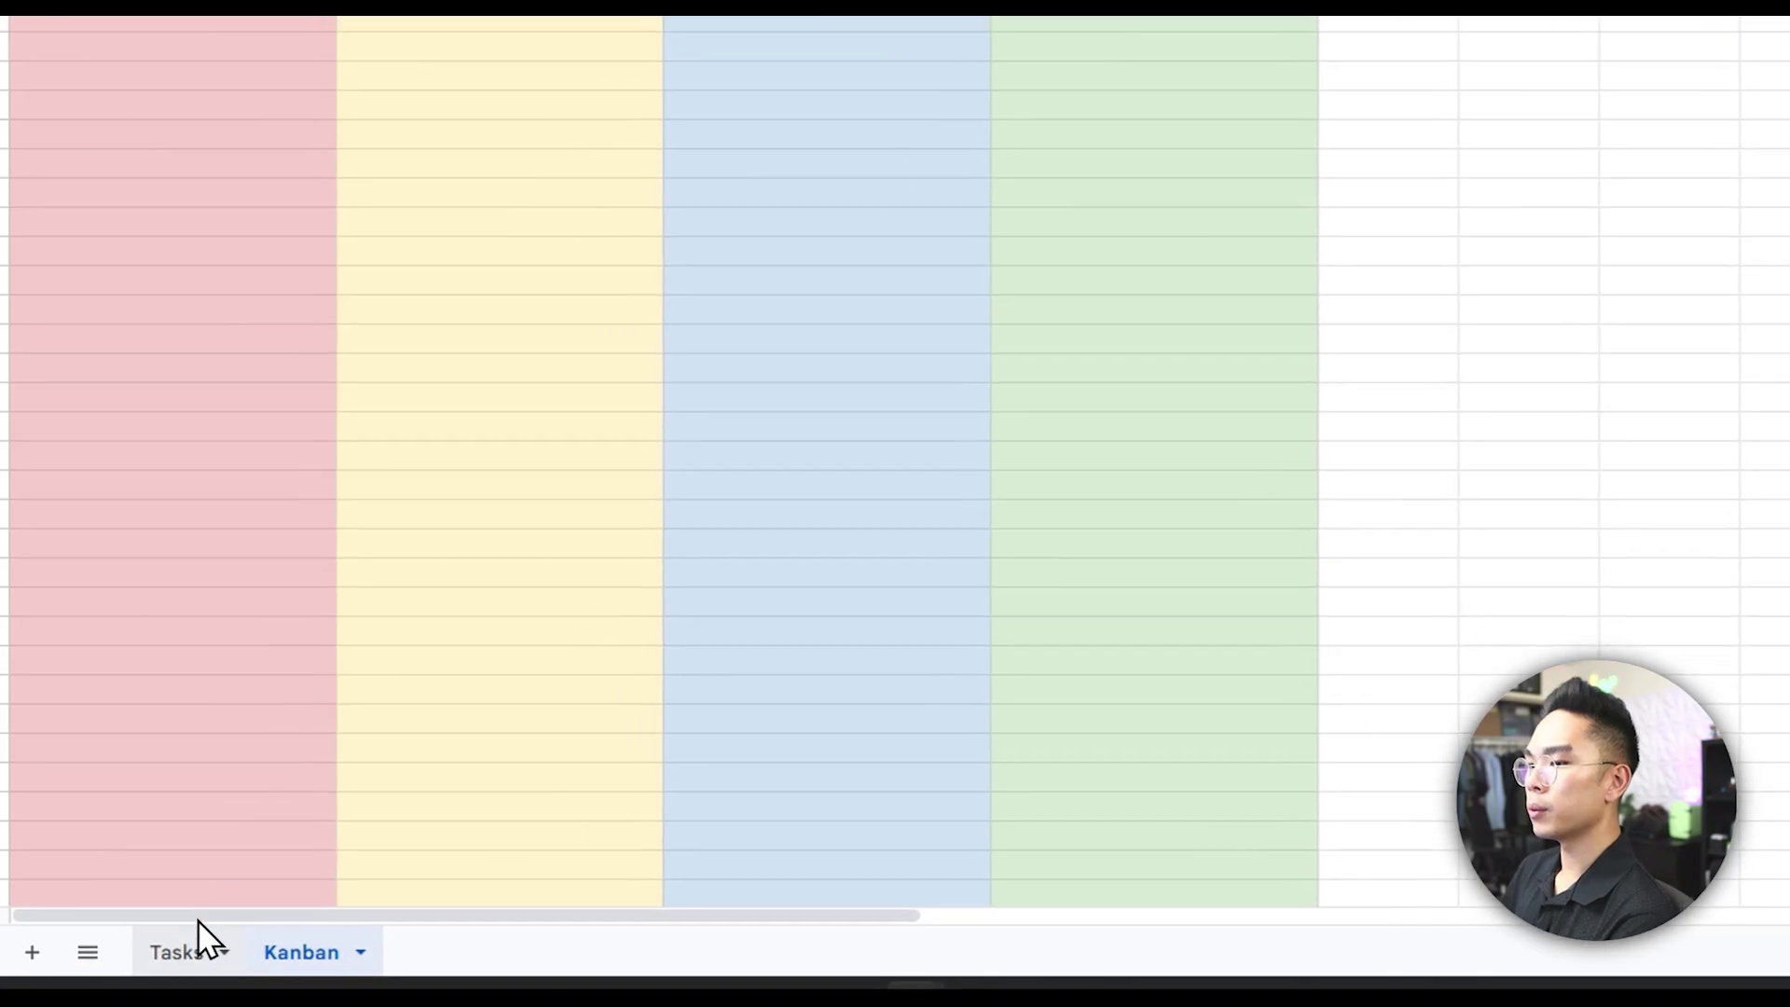
pyautogui.click(191, 944)
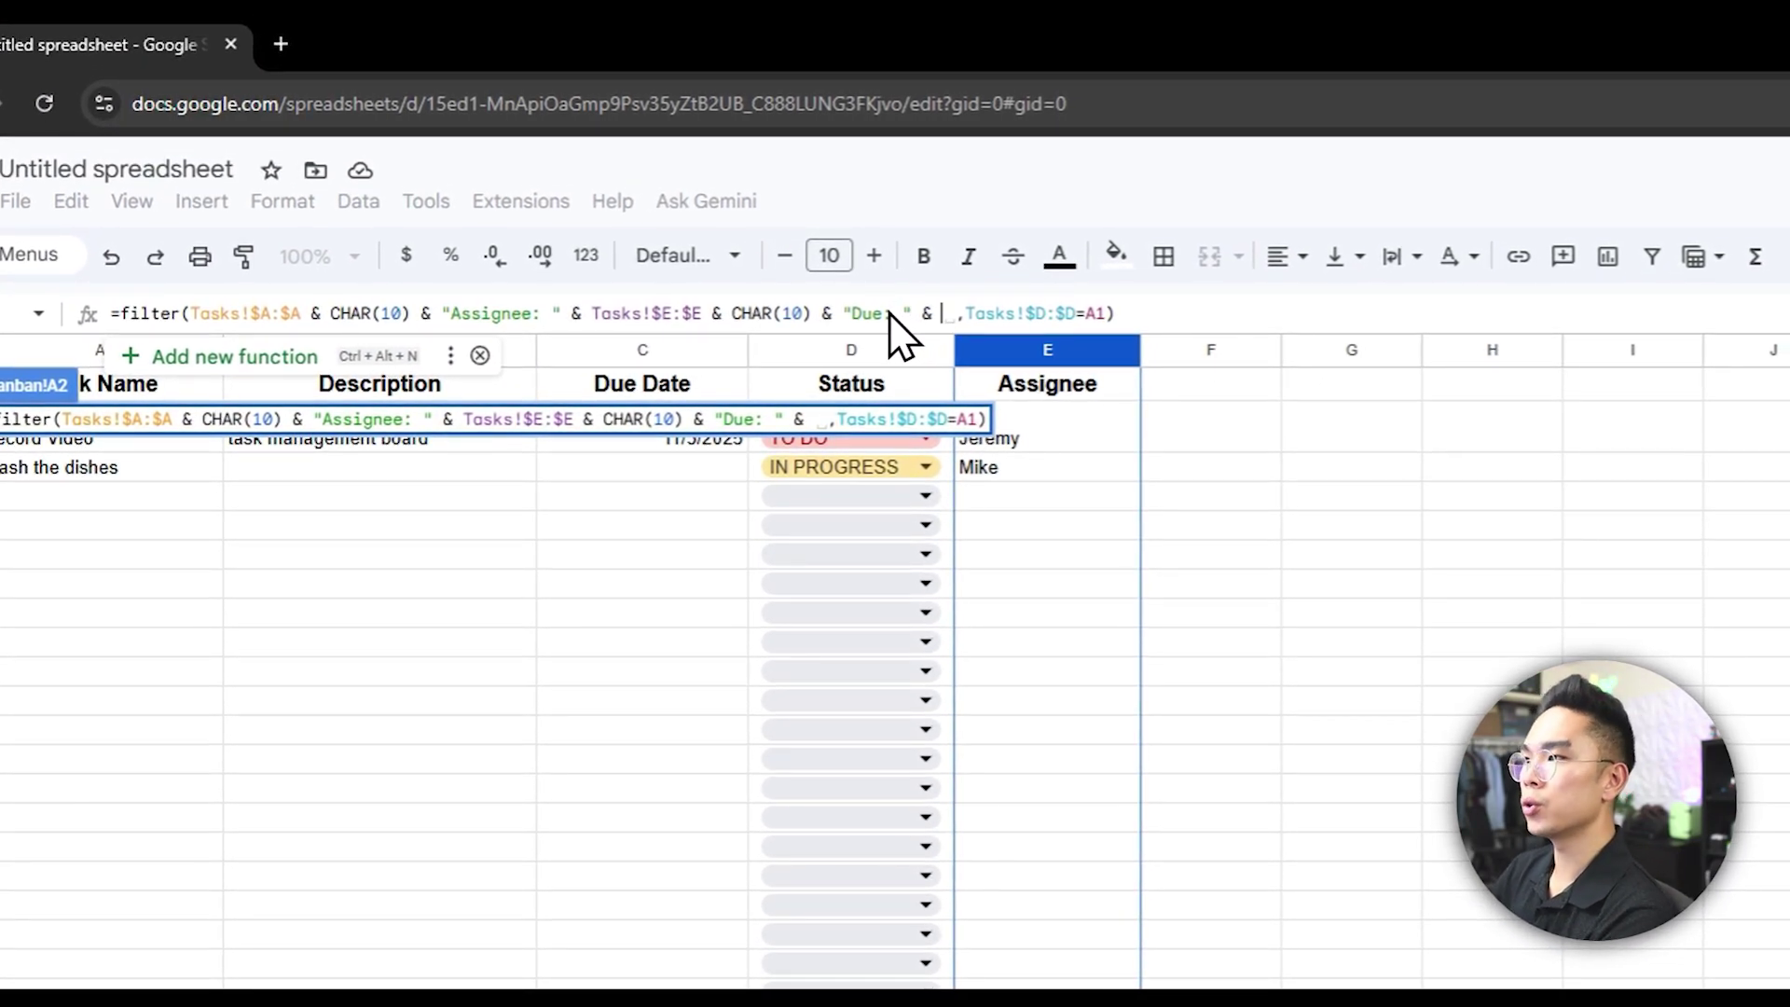
pyautogui.click(643, 353)
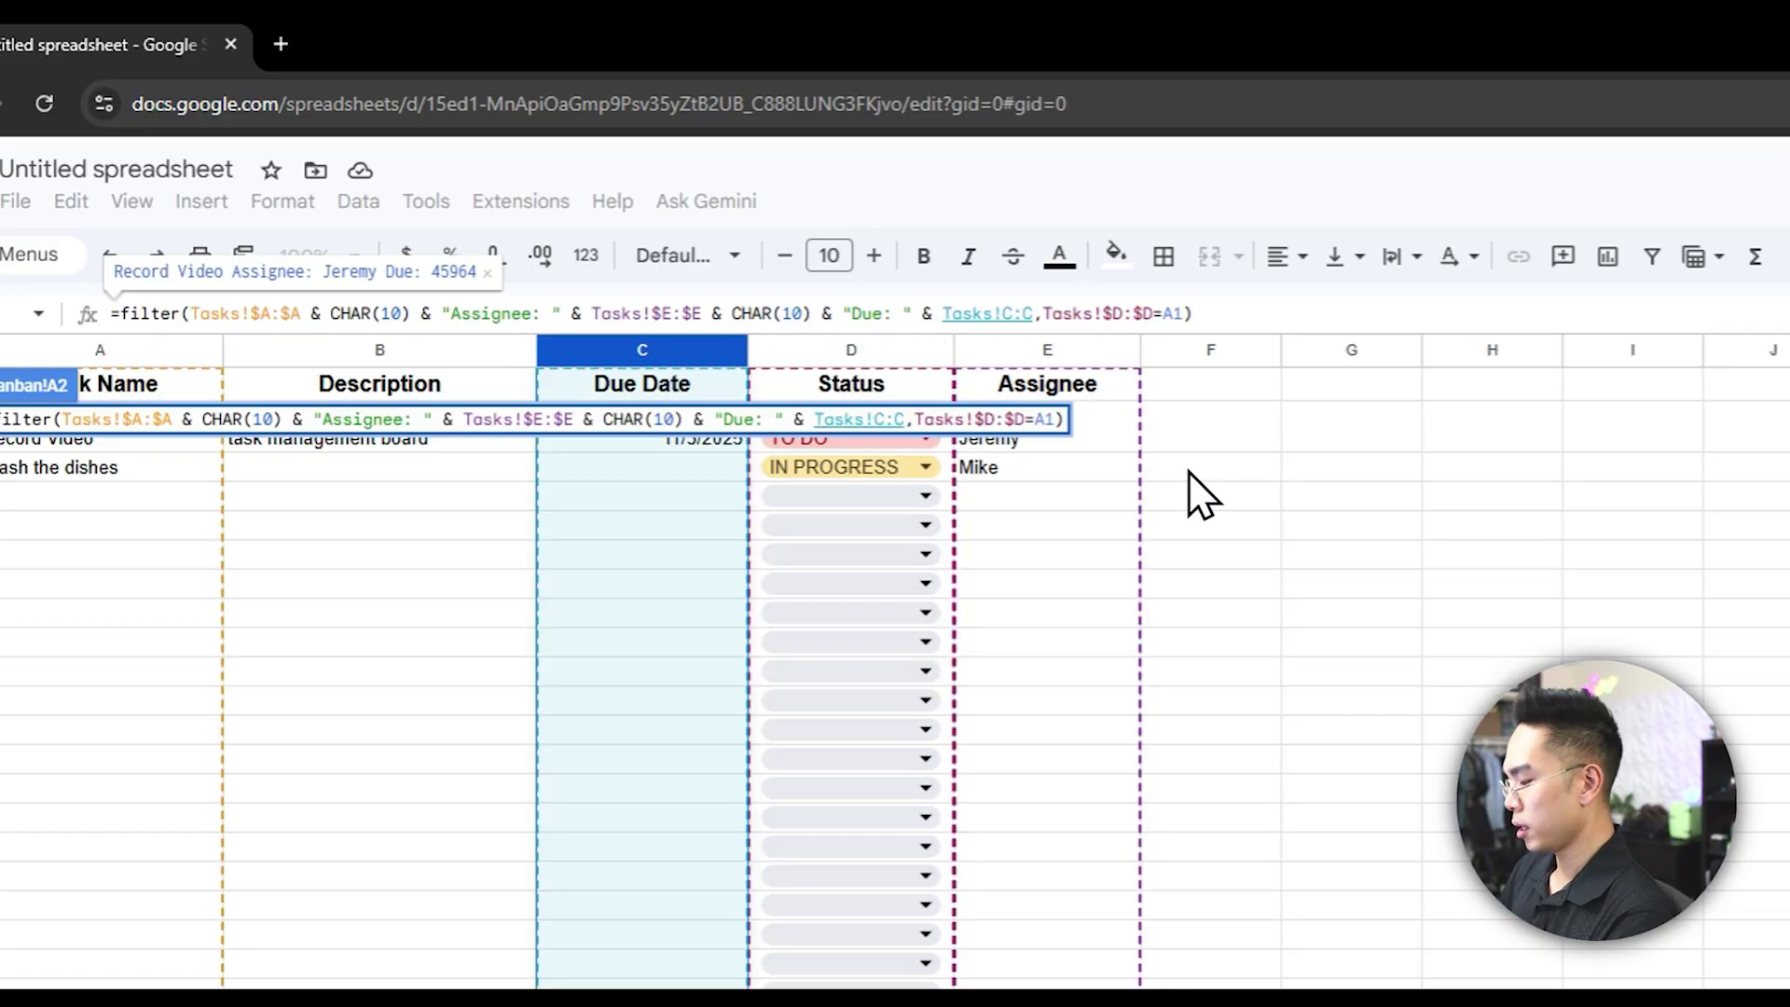
pyautogui.press('Return')
pyautogui.click(244, 492)
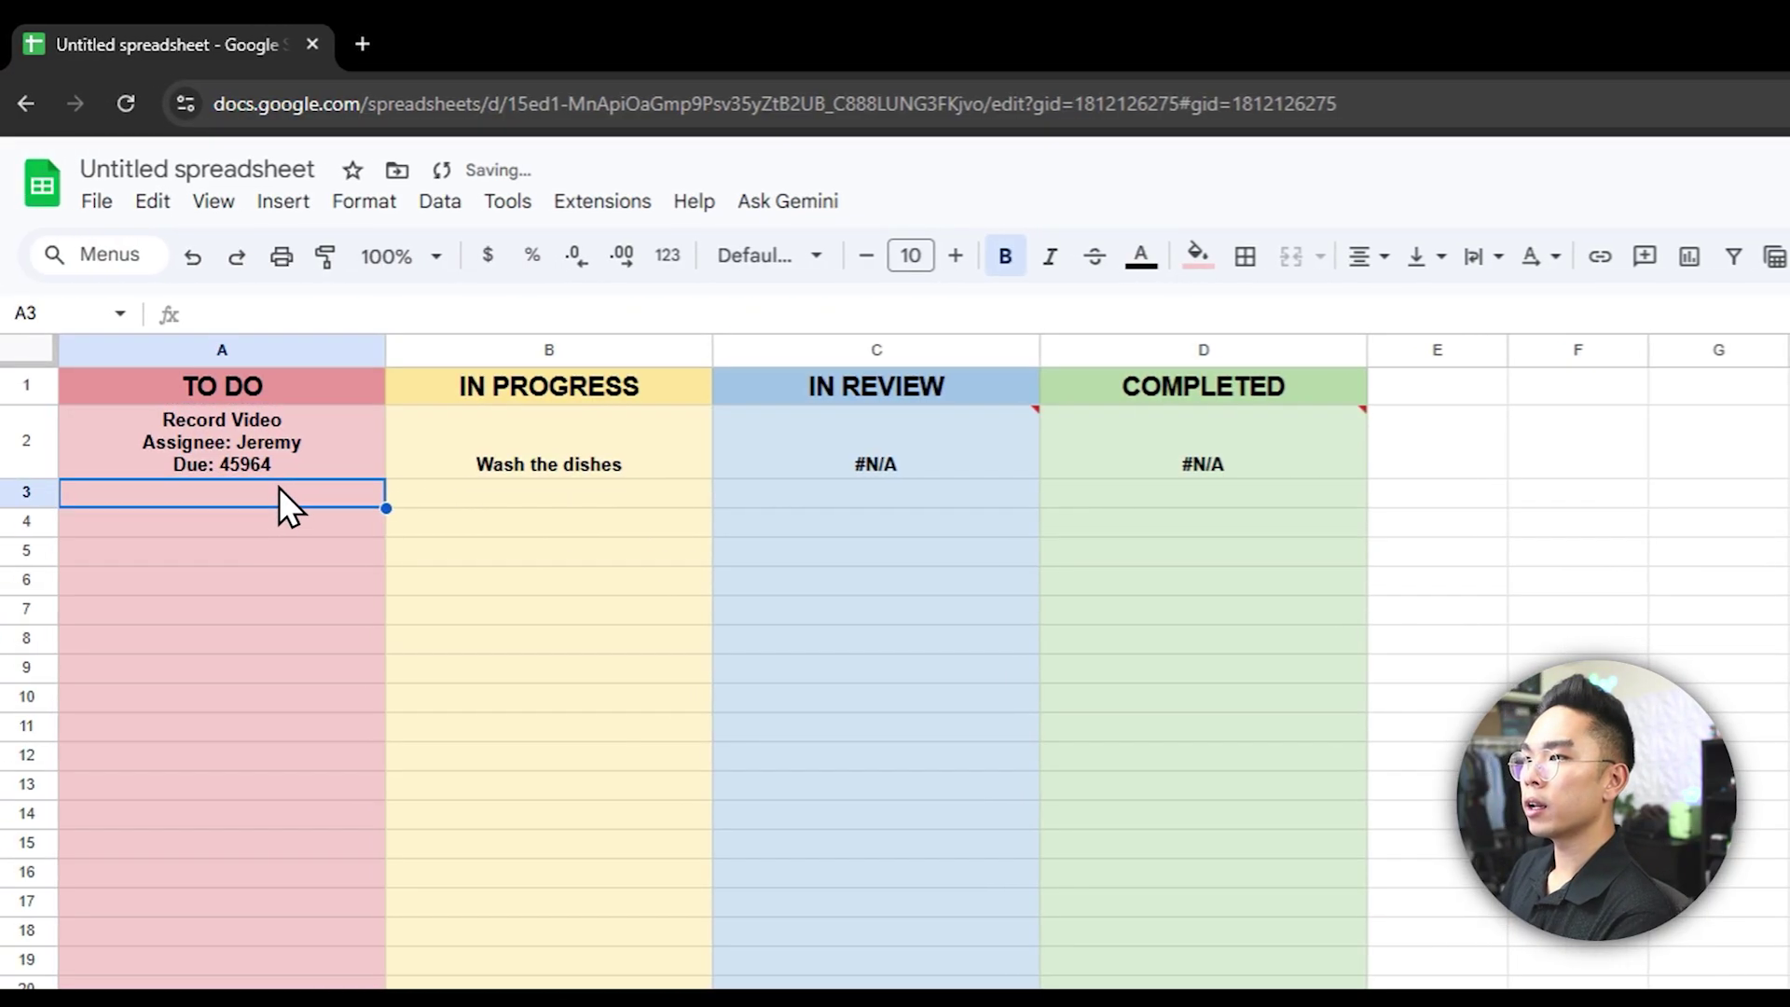
# - Format the due date in the Kanban A2 formula by wrapping the column reference as TEXT(Tasks!C:C, "mm/dd/yyyy")
pyautogui.click(227, 467)
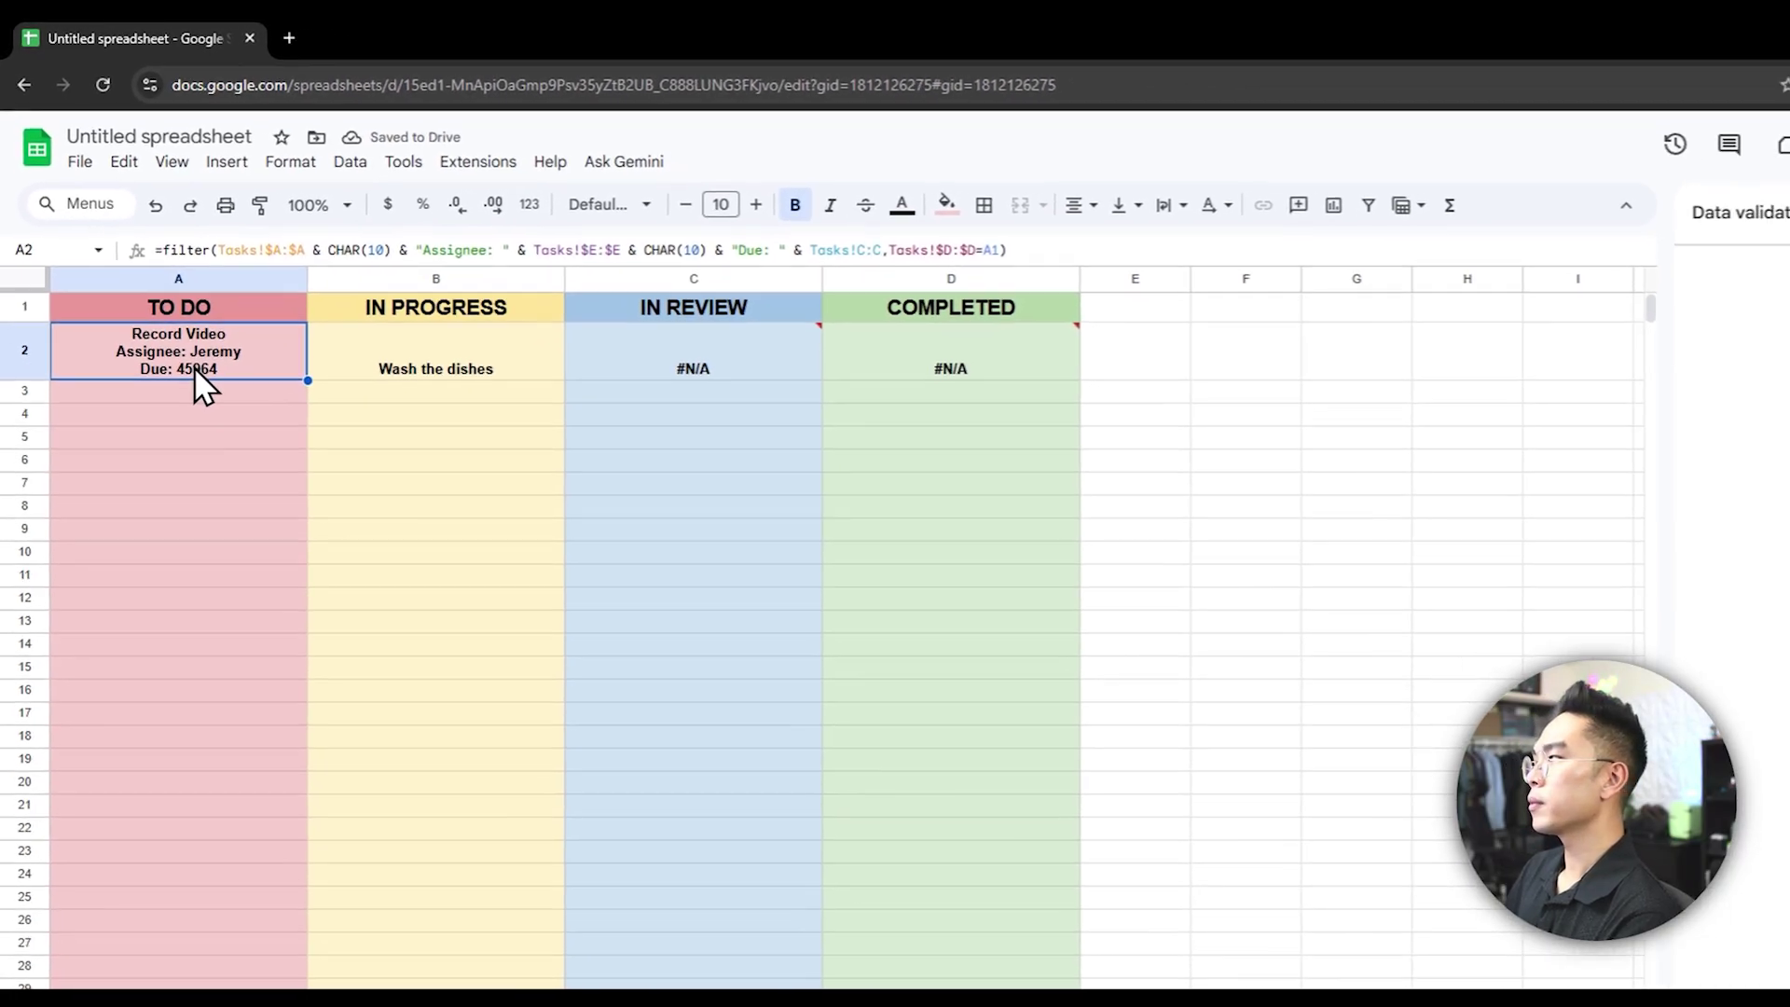
pyautogui.doubleClick(244, 462)
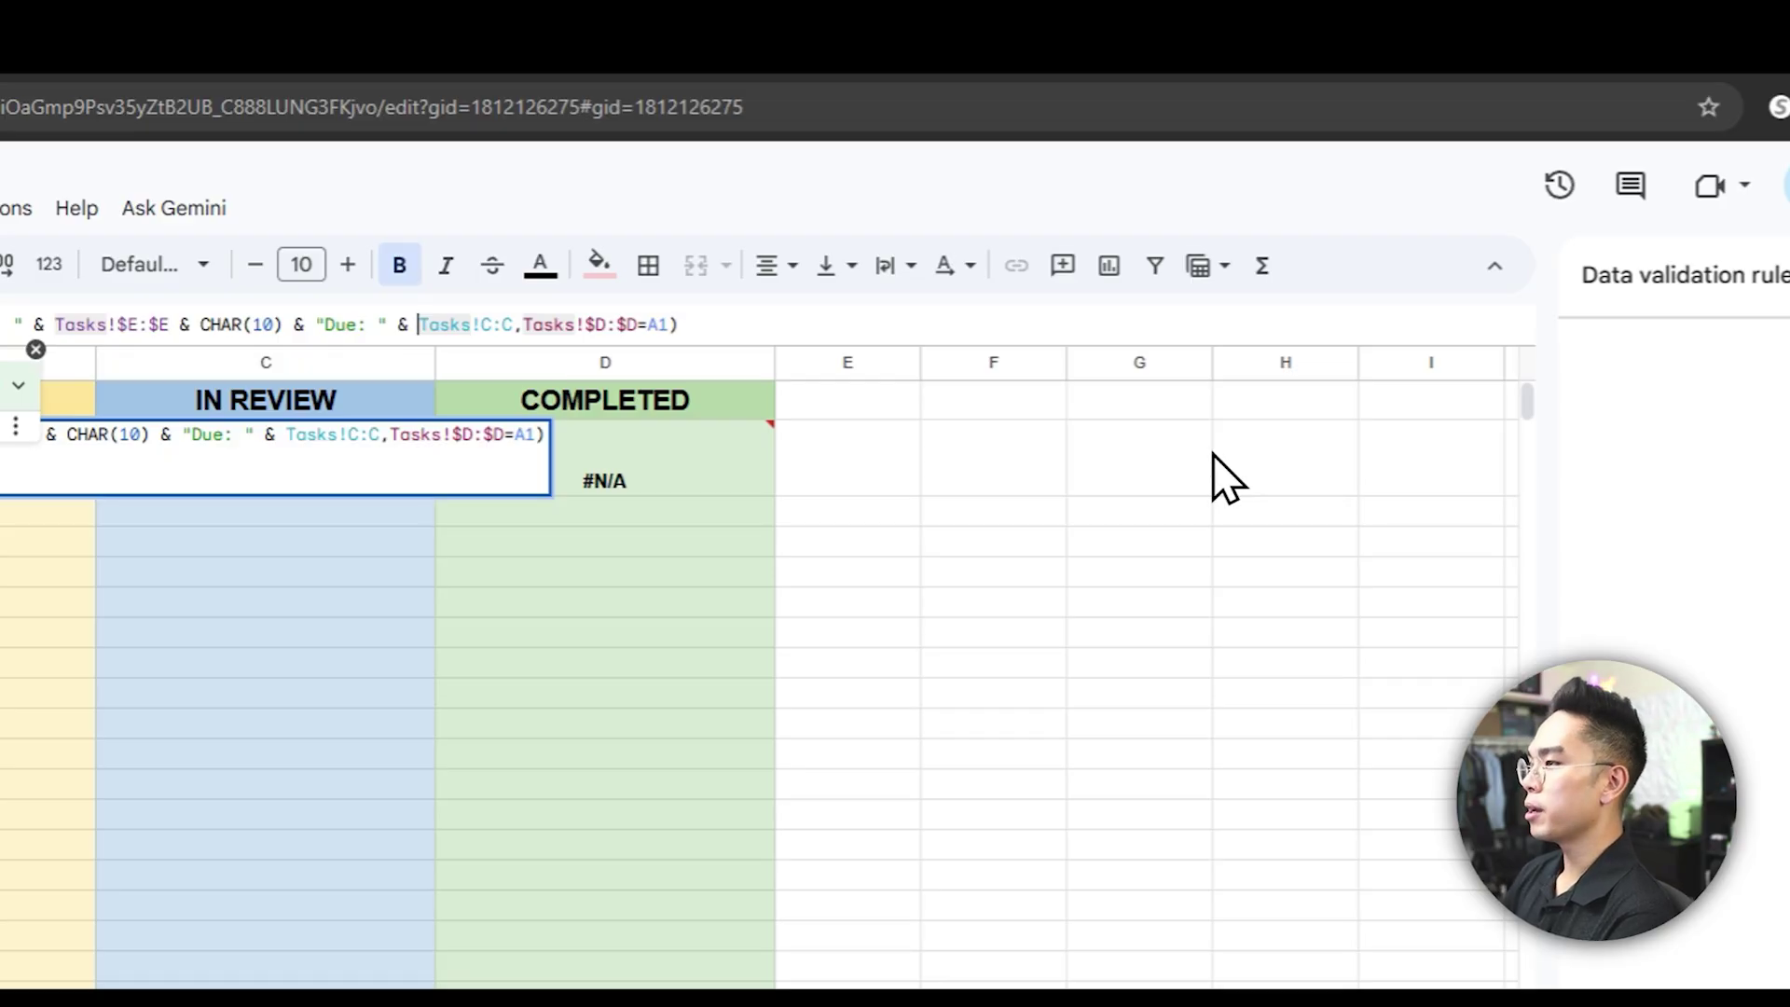
pyautogui.write('TEXT')
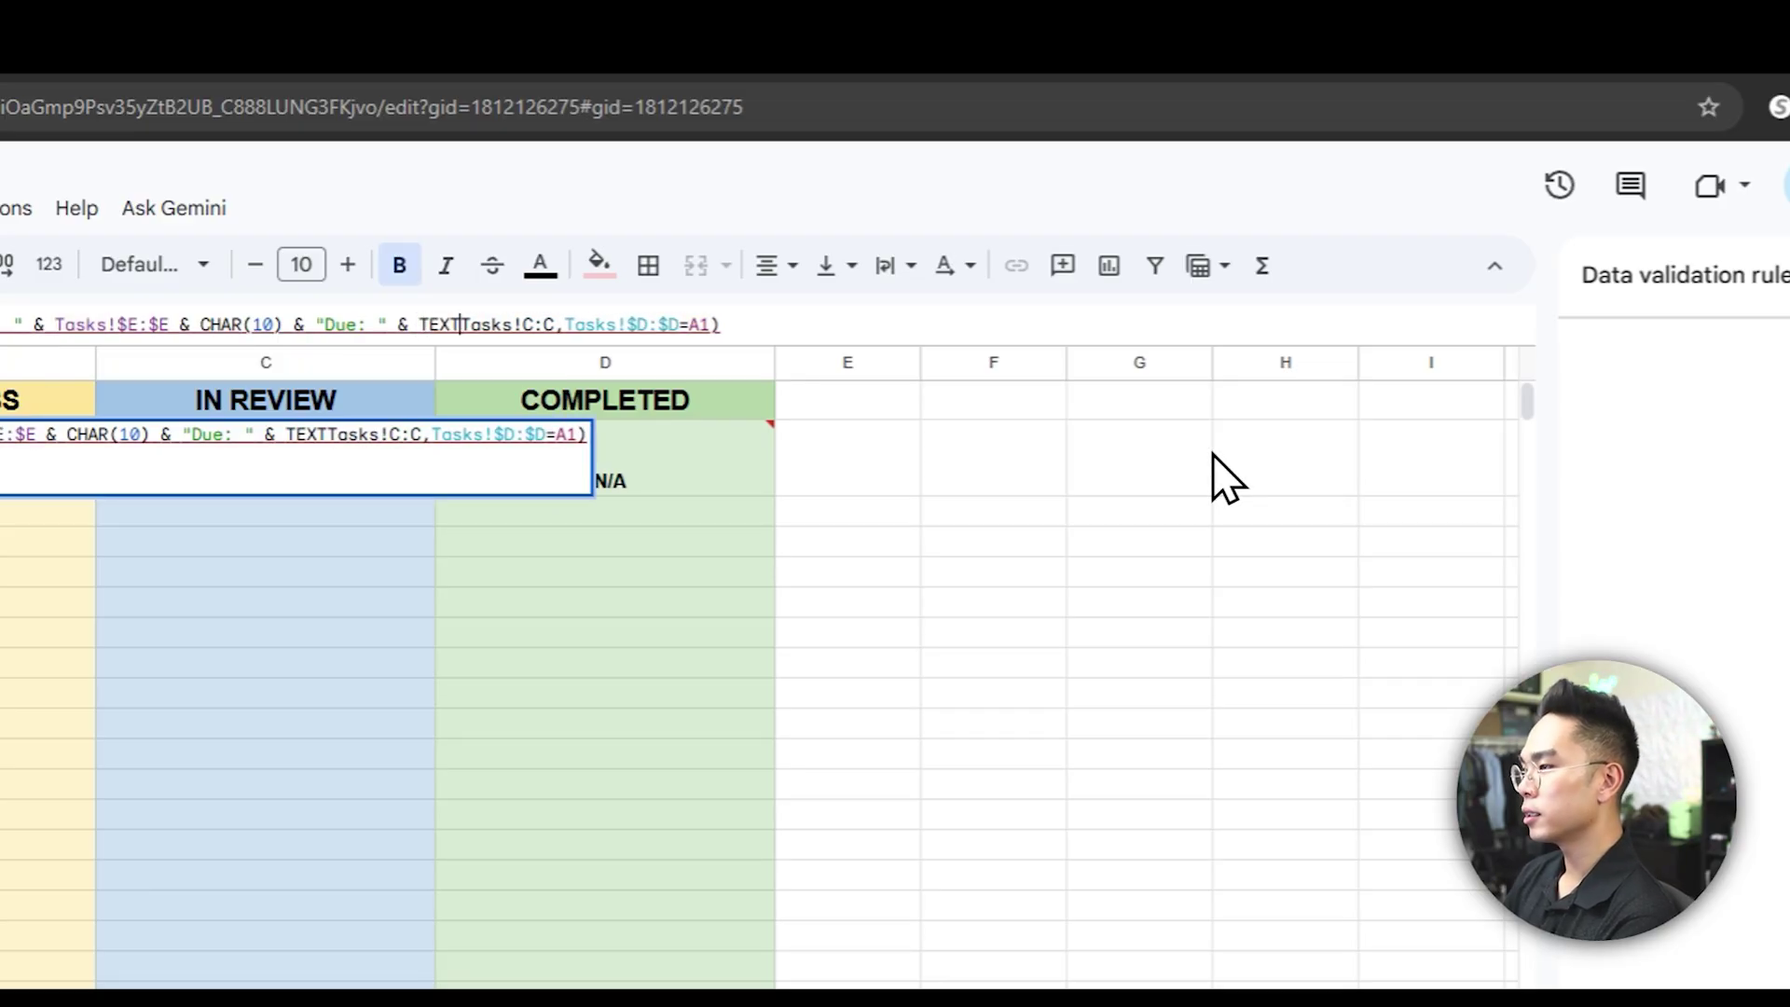
pyautogui.write('(Tasks!C:C')
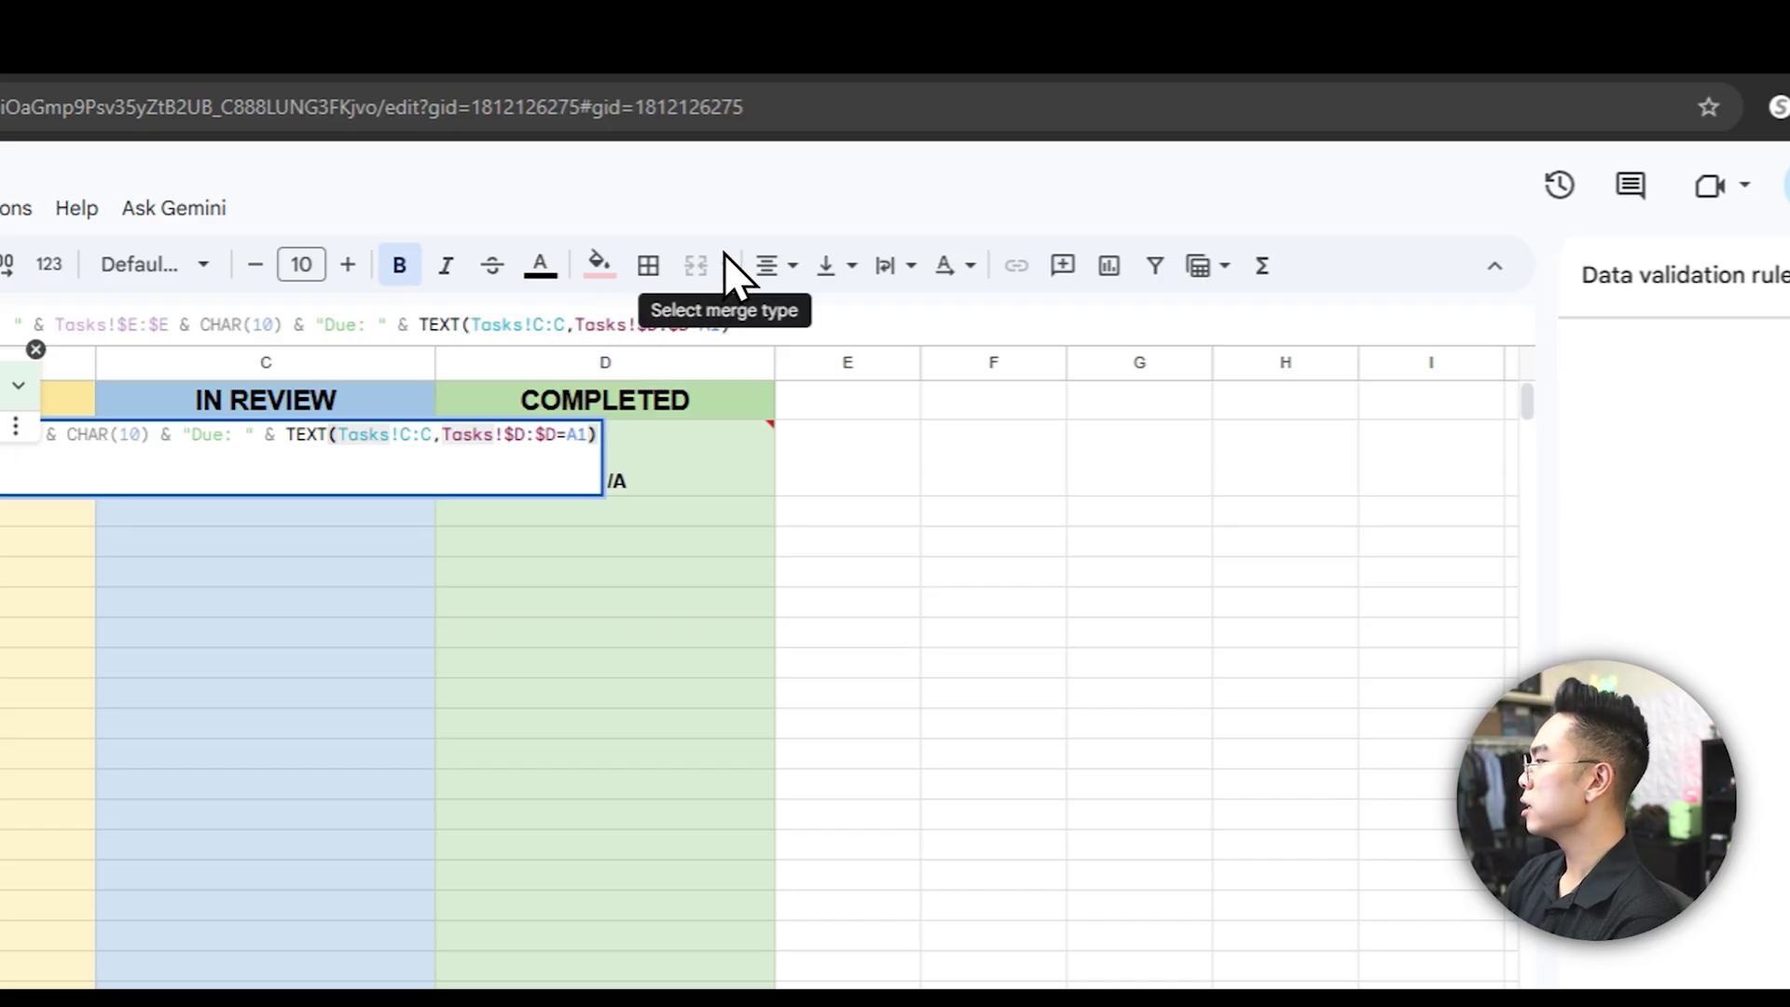
pyautogui.write(', "mm')
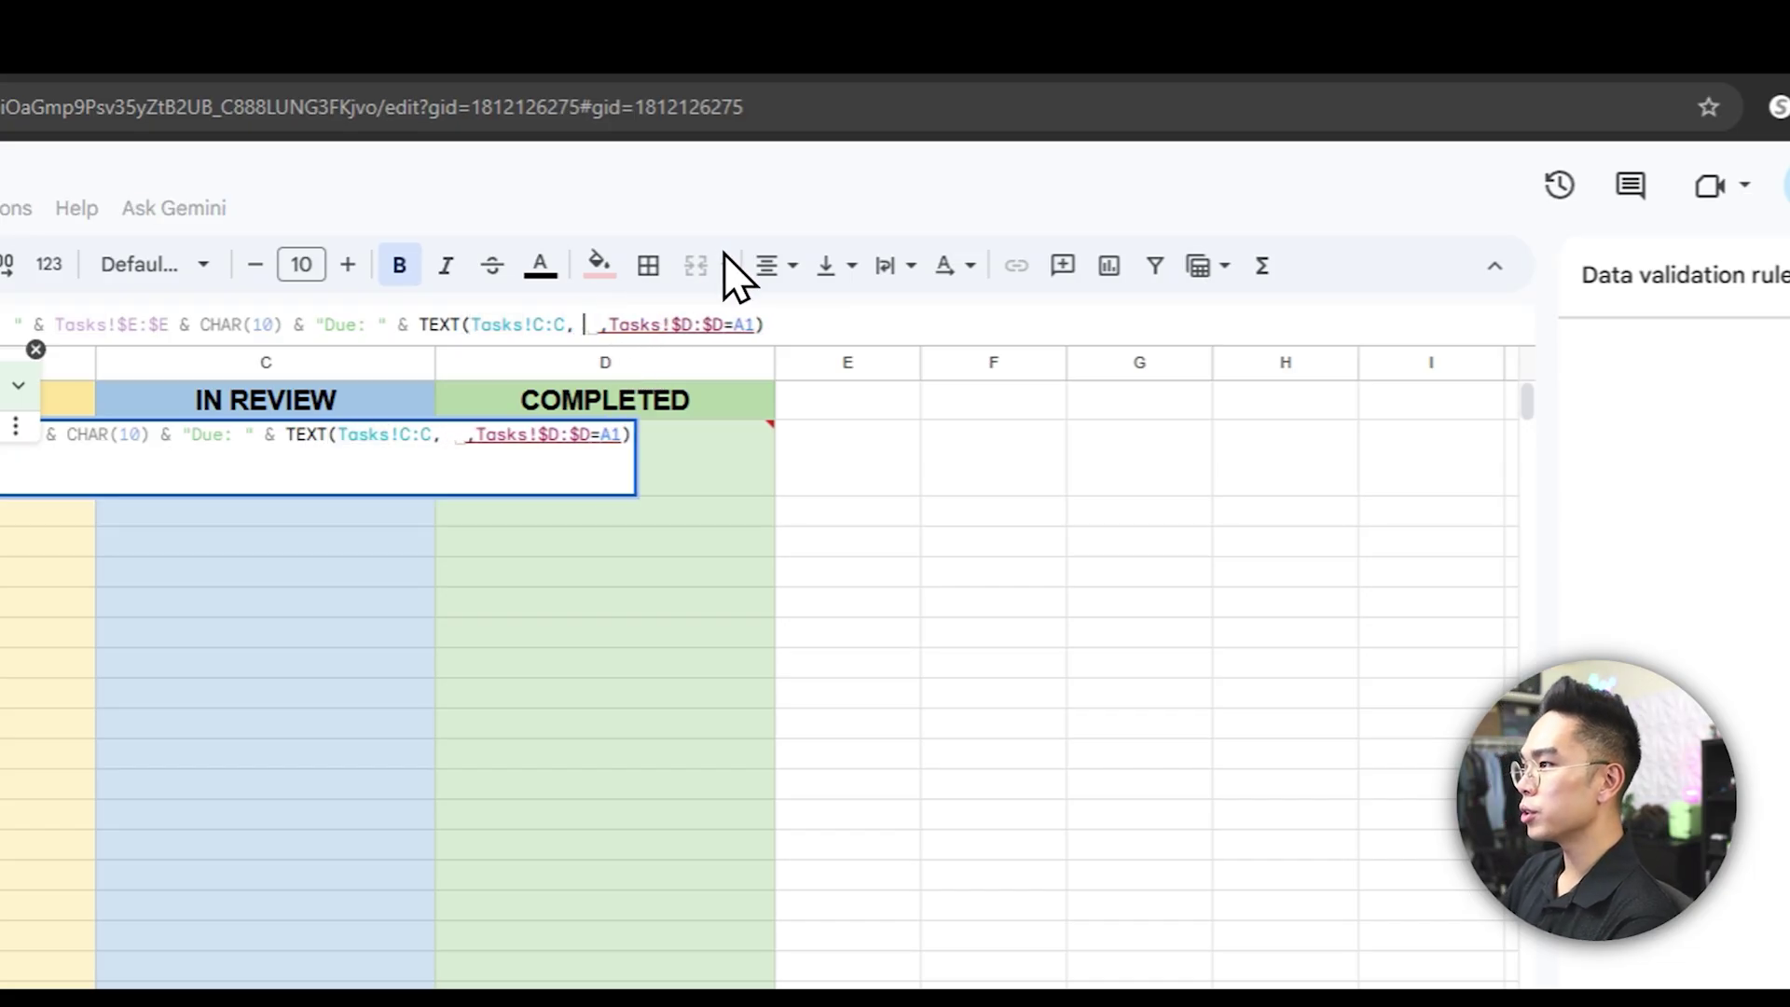
pyautogui.write('/dd/yy')
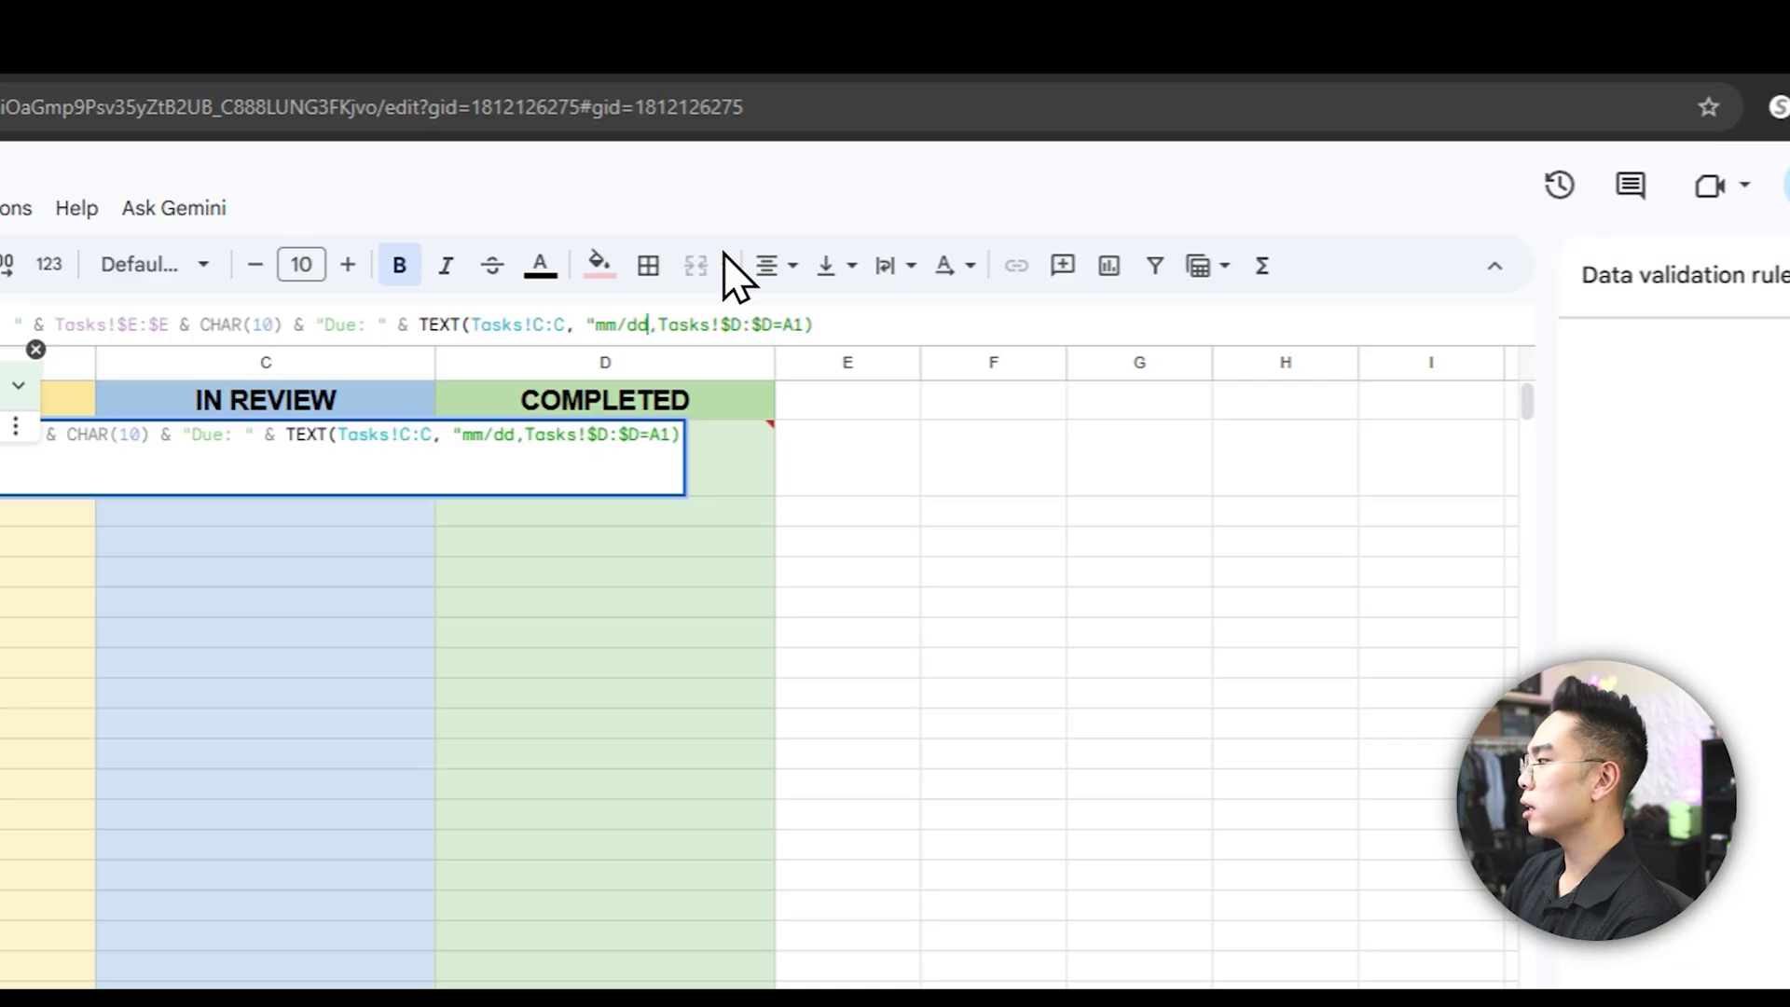
pyautogui.write('yy"')
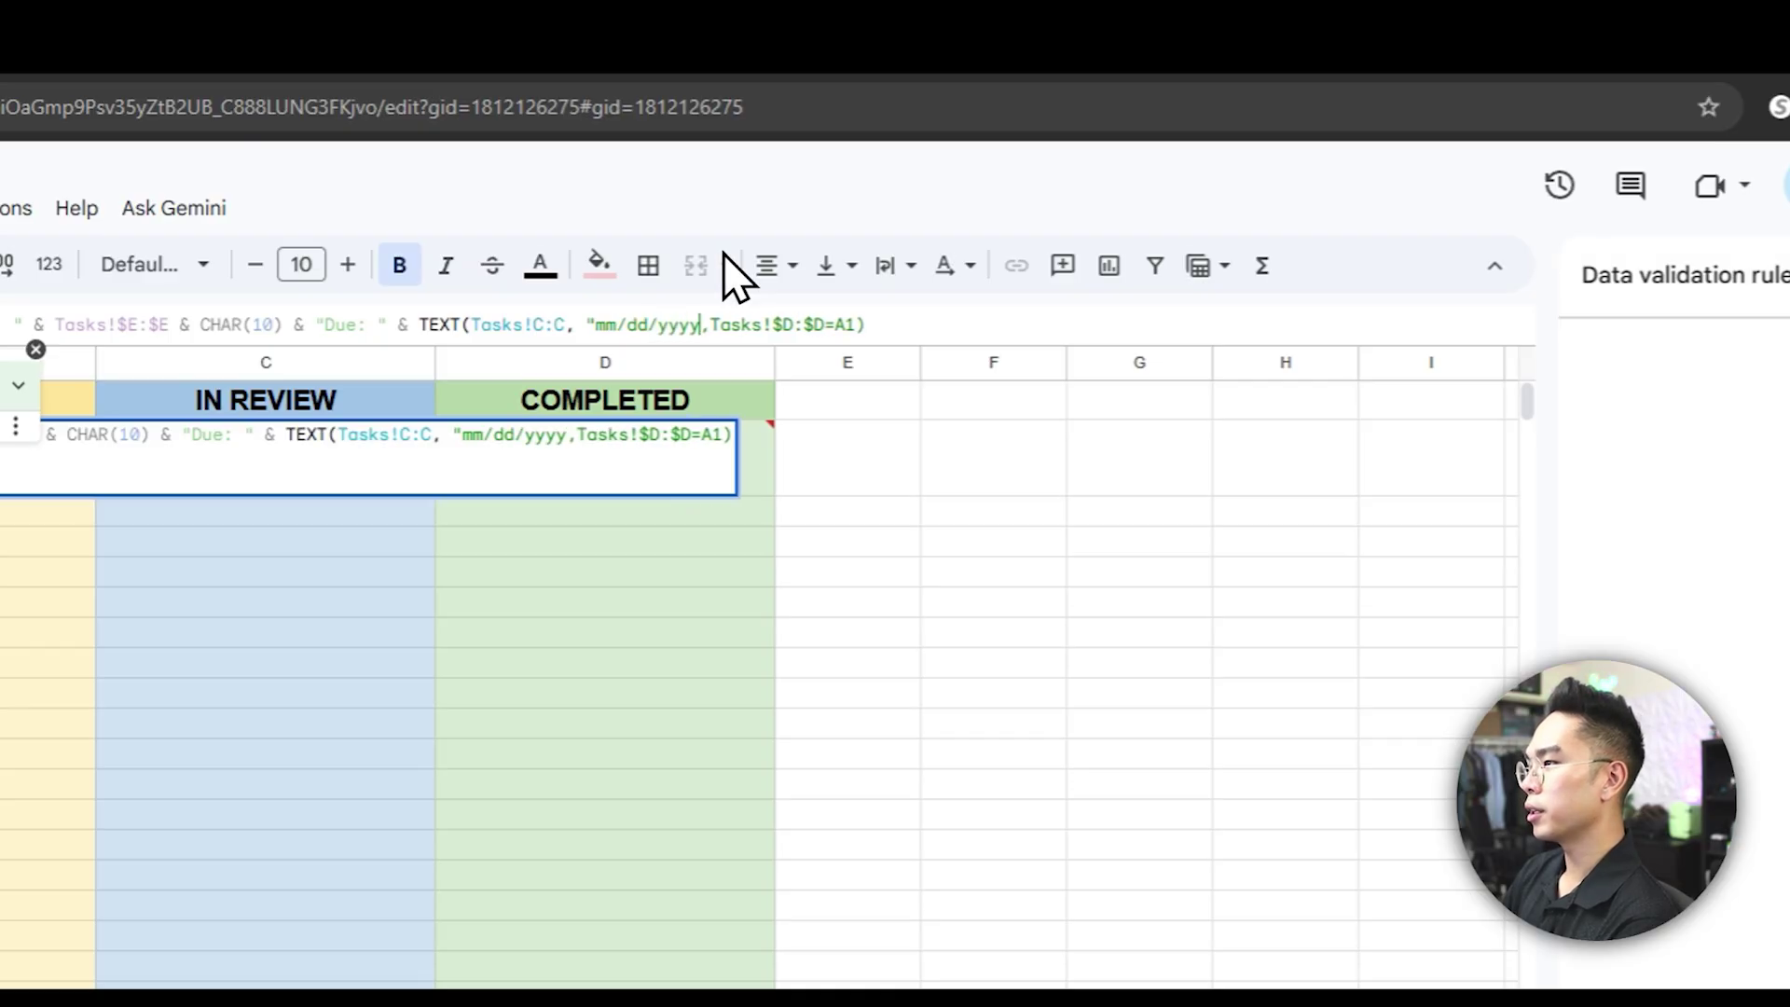
pyautogui.write(')')
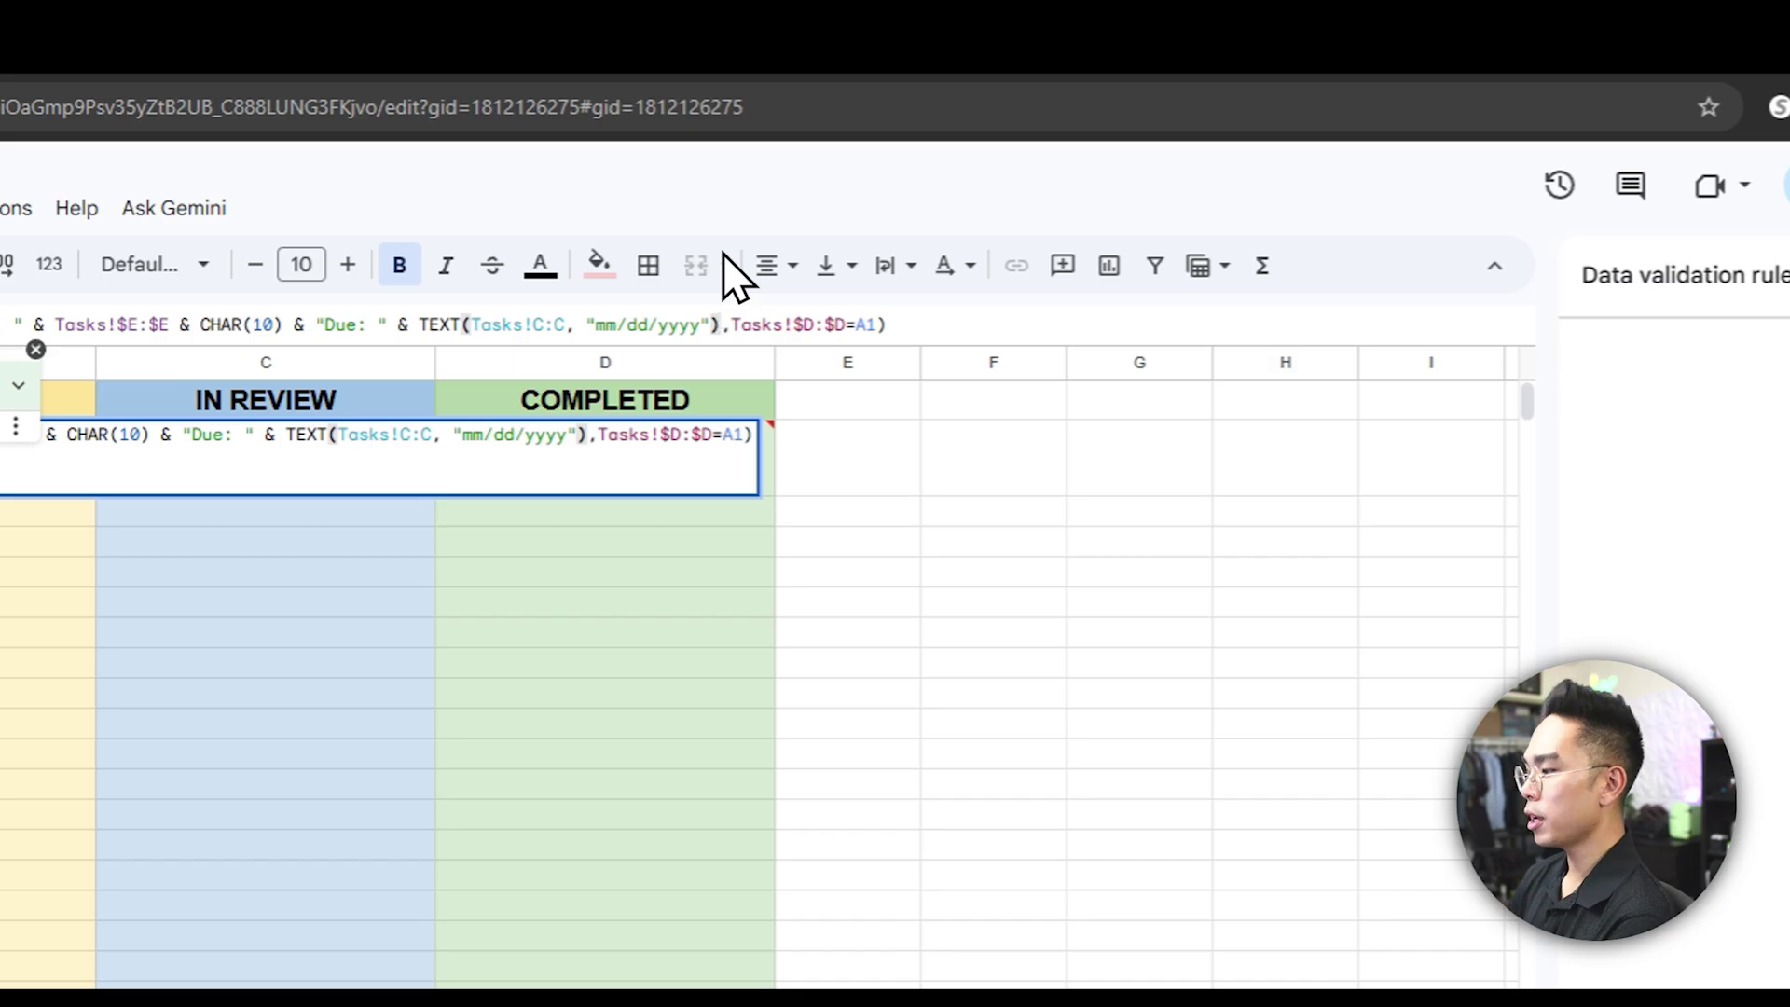
pyautogui.press('Return')
pyautogui.click(108, 457)
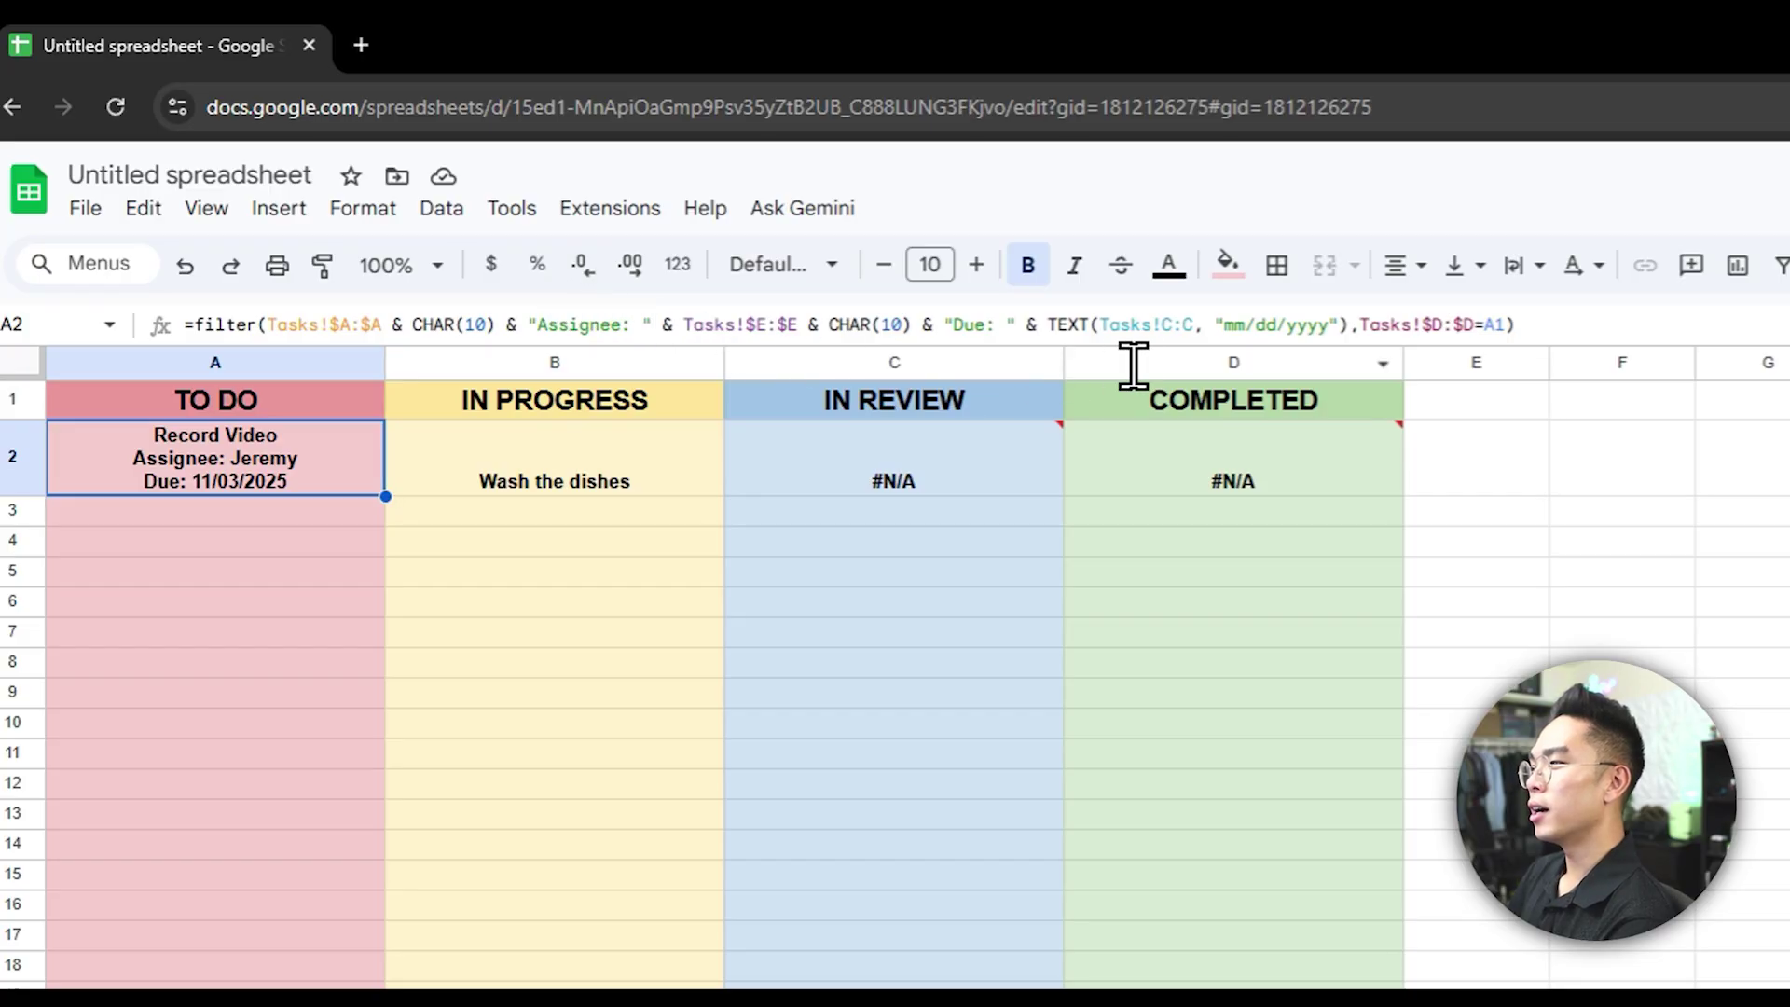
# - Make the due date reference in the Kanban A2 formula absolute as Tasks!$C:$C
pyautogui.click(1159, 327)
pyautogui.write('$')
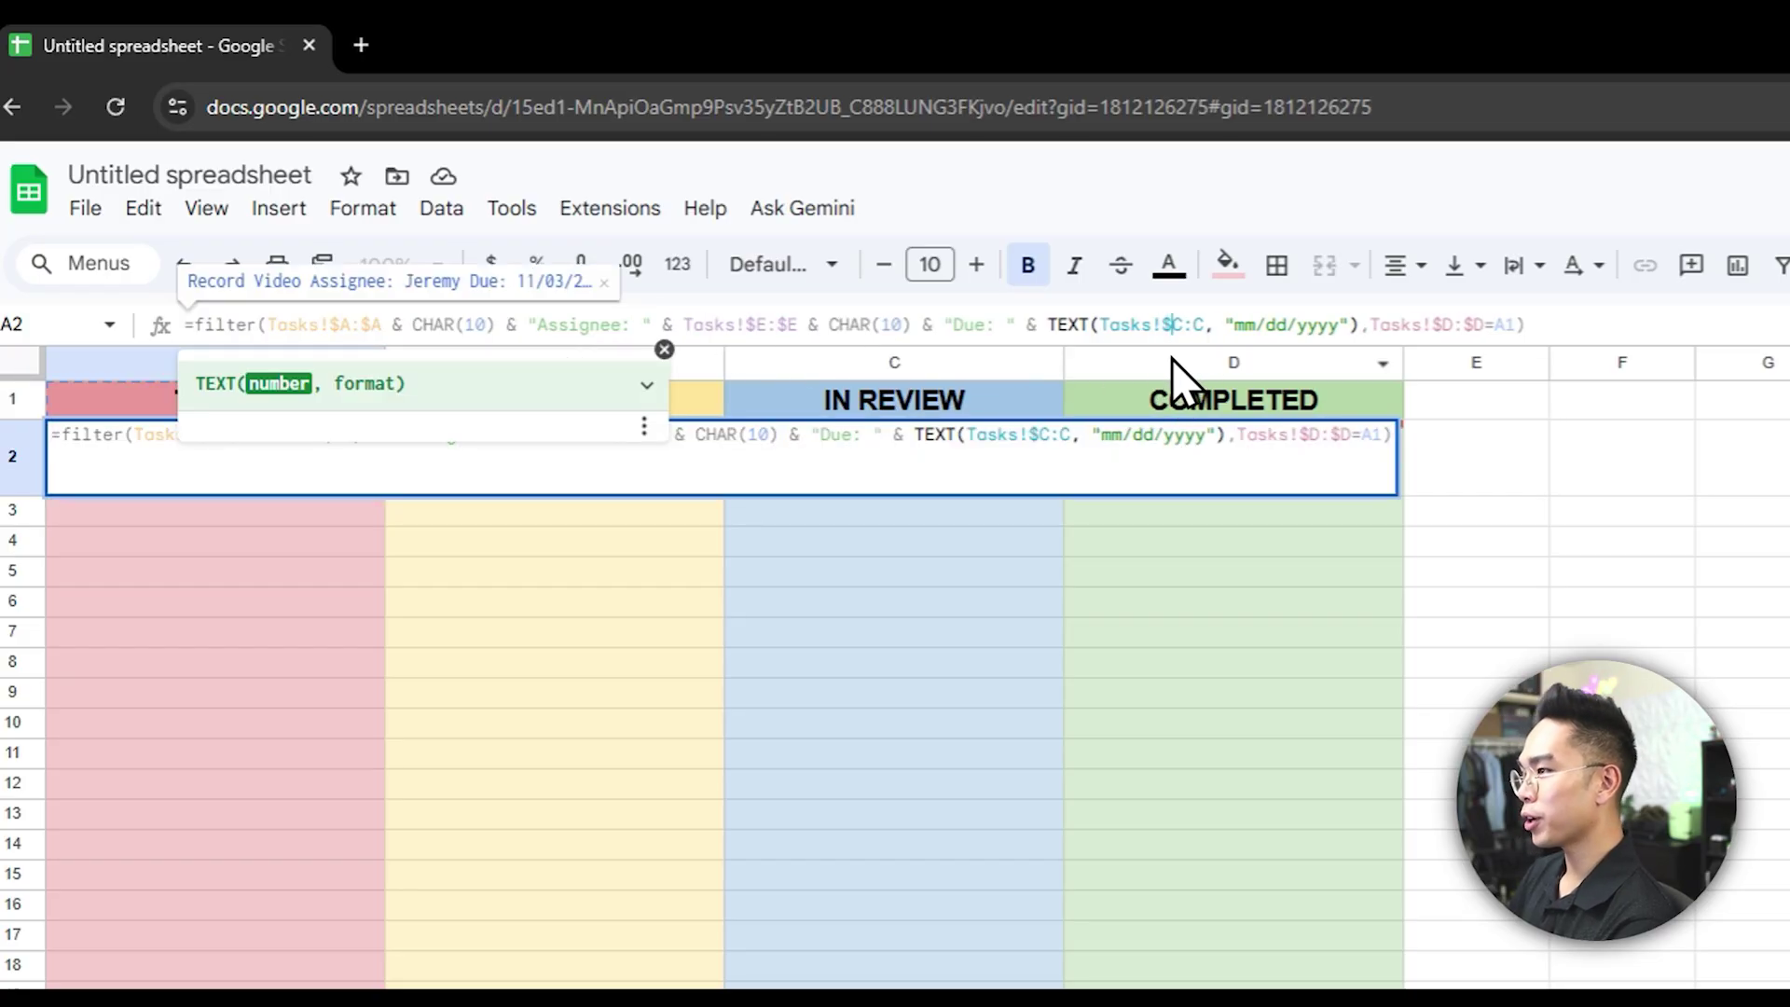
pyautogui.press('Right')
pyautogui.press('Right')
pyautogui.write('$')
pyautogui.press('Return')
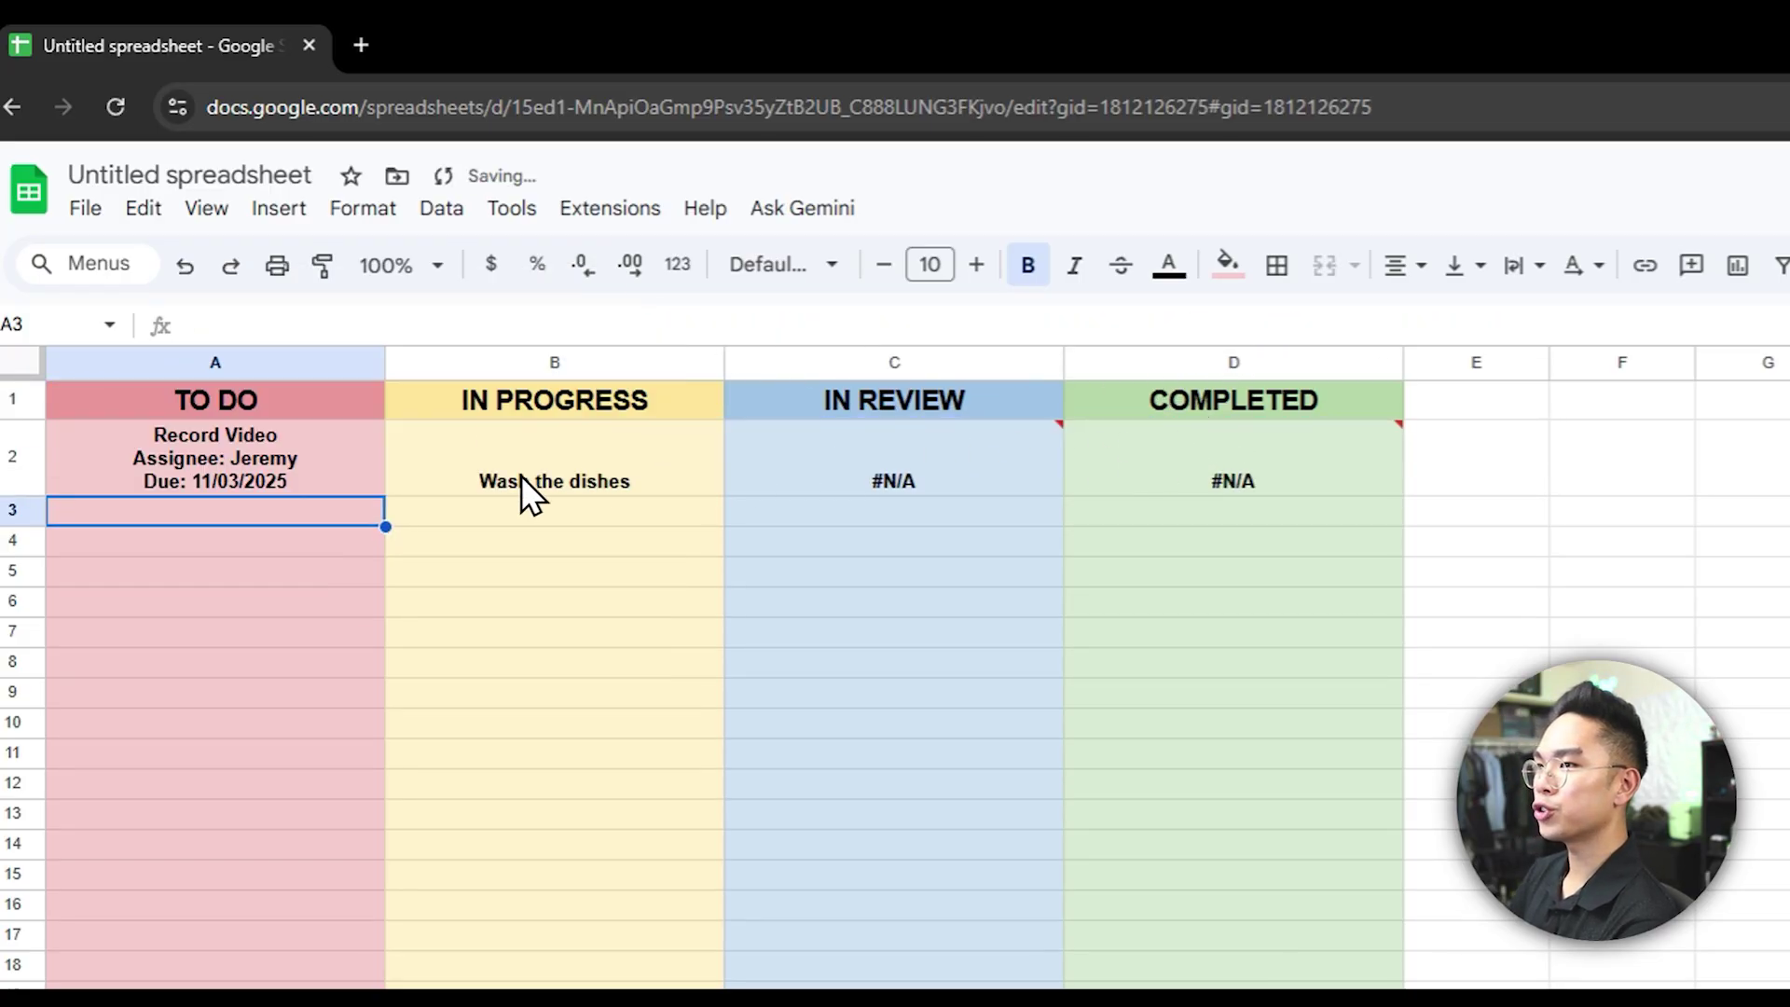
# - Fill the Kanban A2 formula across to B2:D2 for the IN PROGRESS, IN REVIEW and COMPLETED columns
pyautogui.press('Up')
pyautogui.moveTo(404, 503); pyautogui.dragTo(1273, 499)
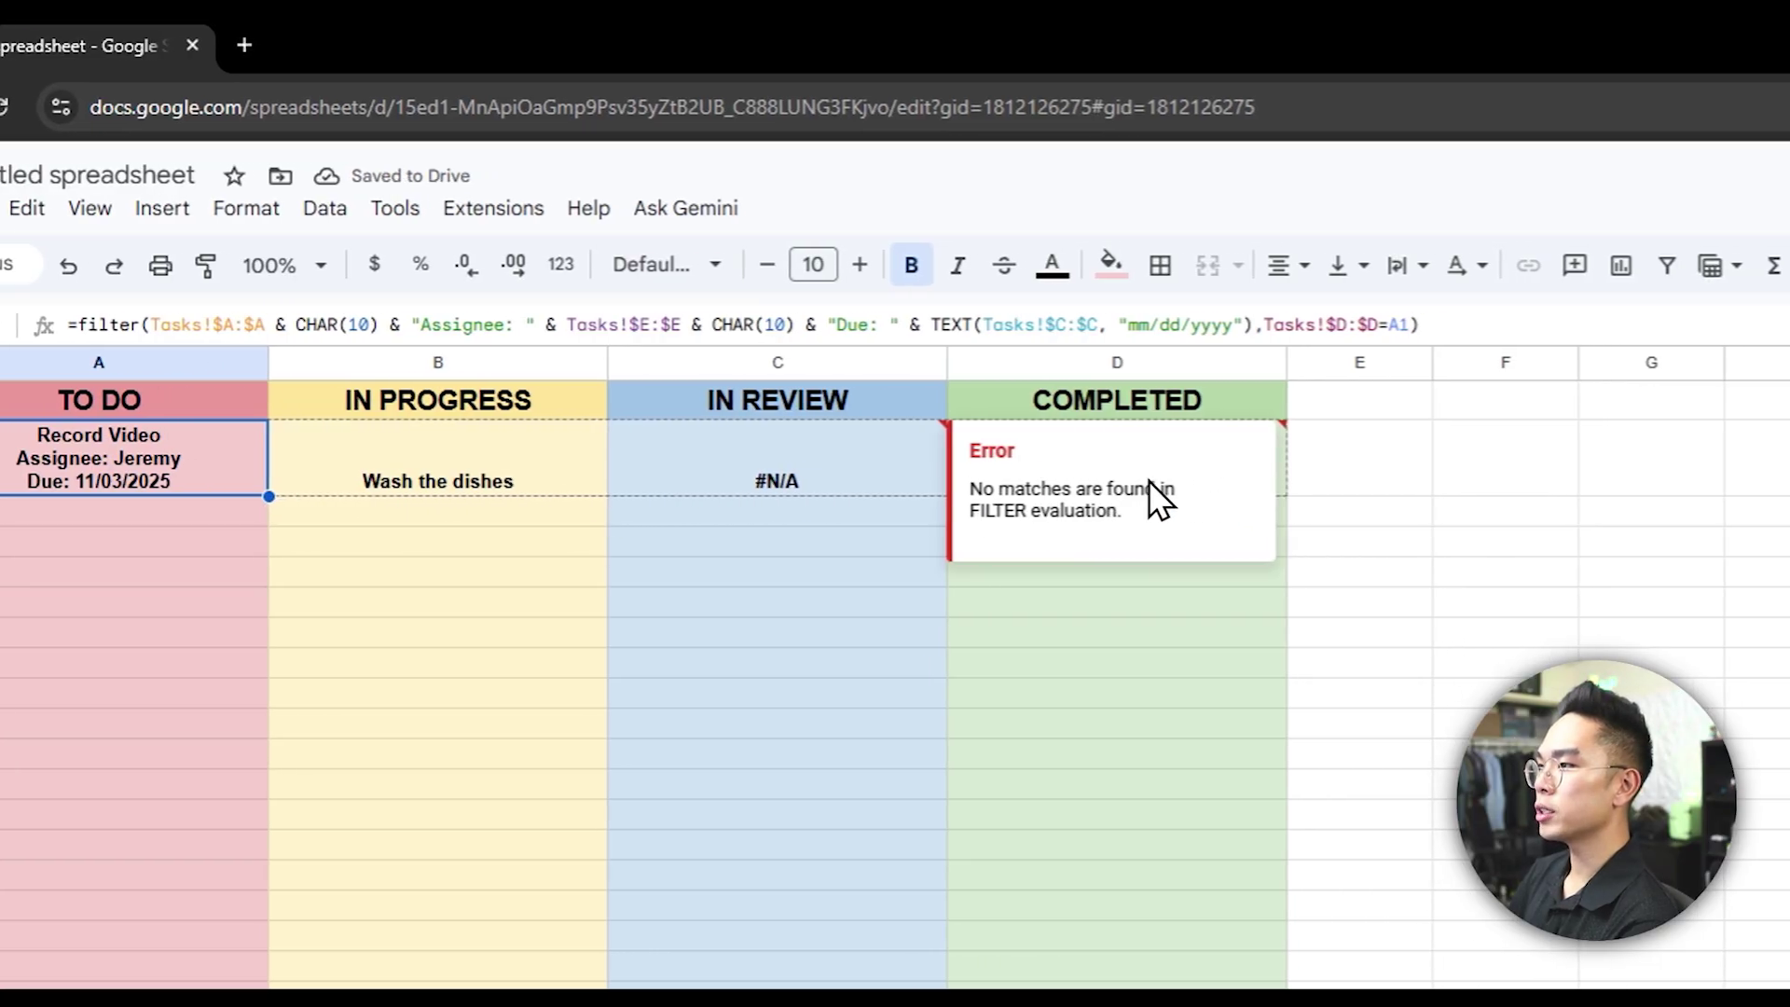
pyautogui.moveTo(1156, 499); pyautogui.dragTo(1245, 518)
pyautogui.click(1548, 476)
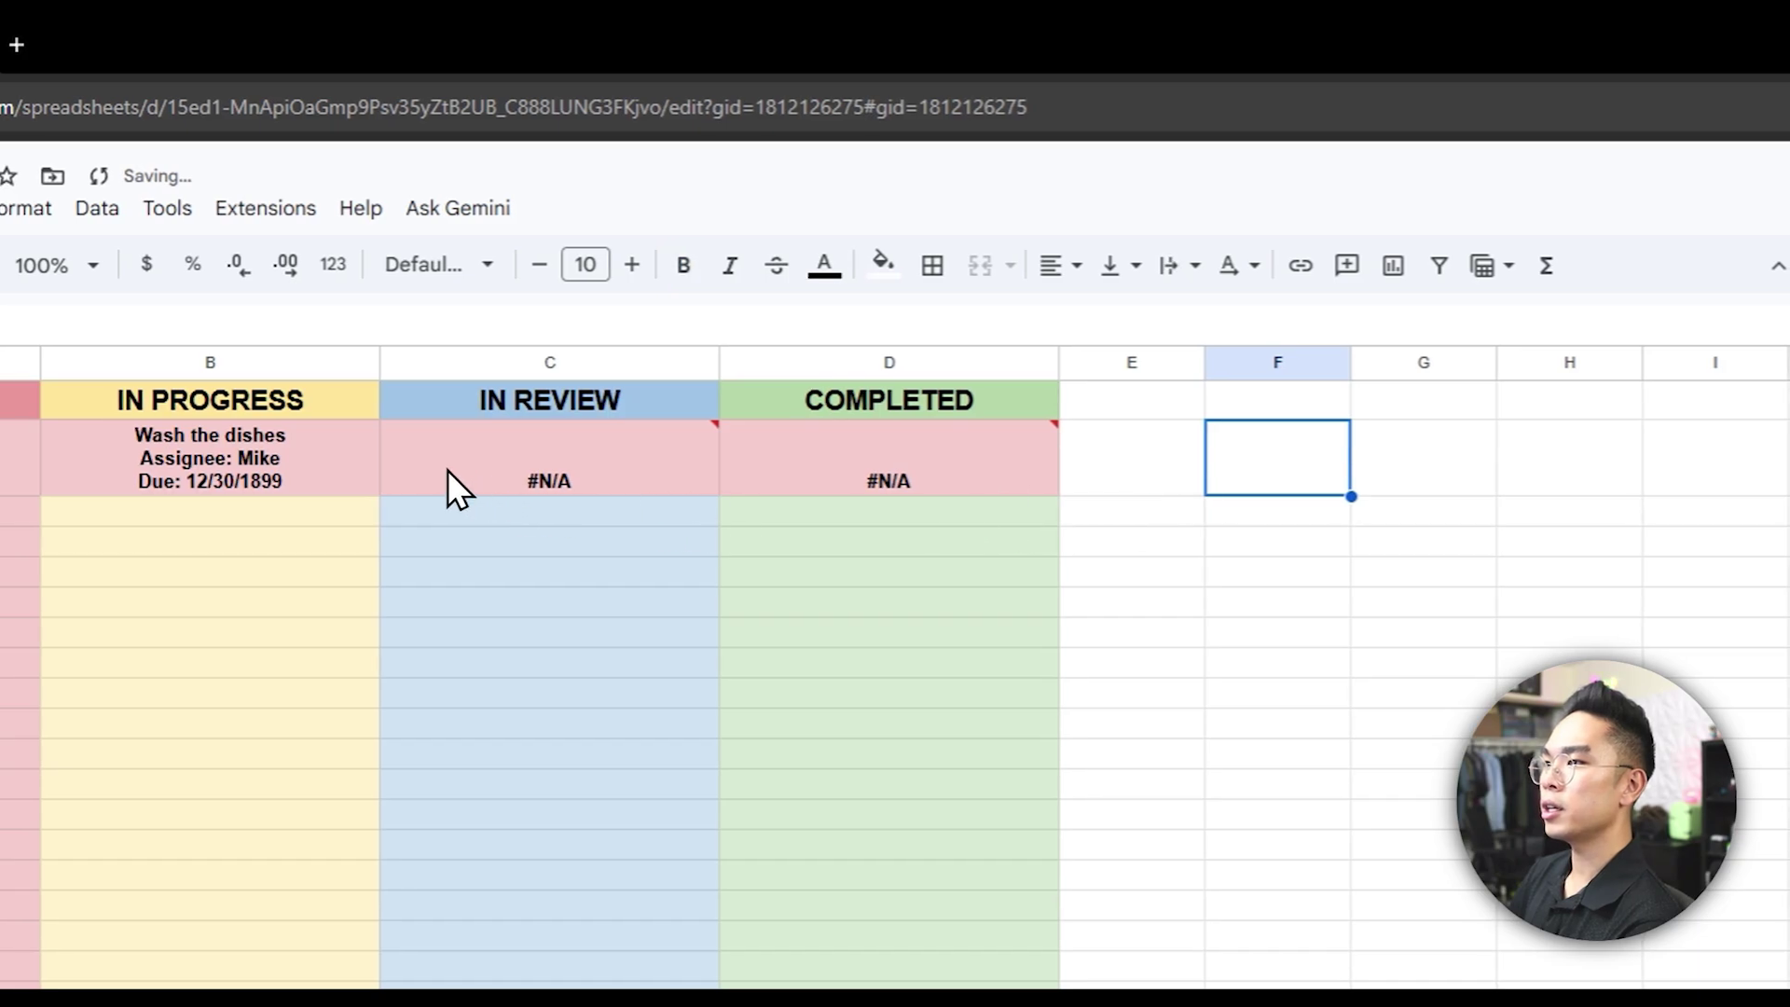
# - Restore the column fill colors in Kanban row 2: light yellow for B2, light blue for C2 and light green for D2
pyautogui.click(319, 479)
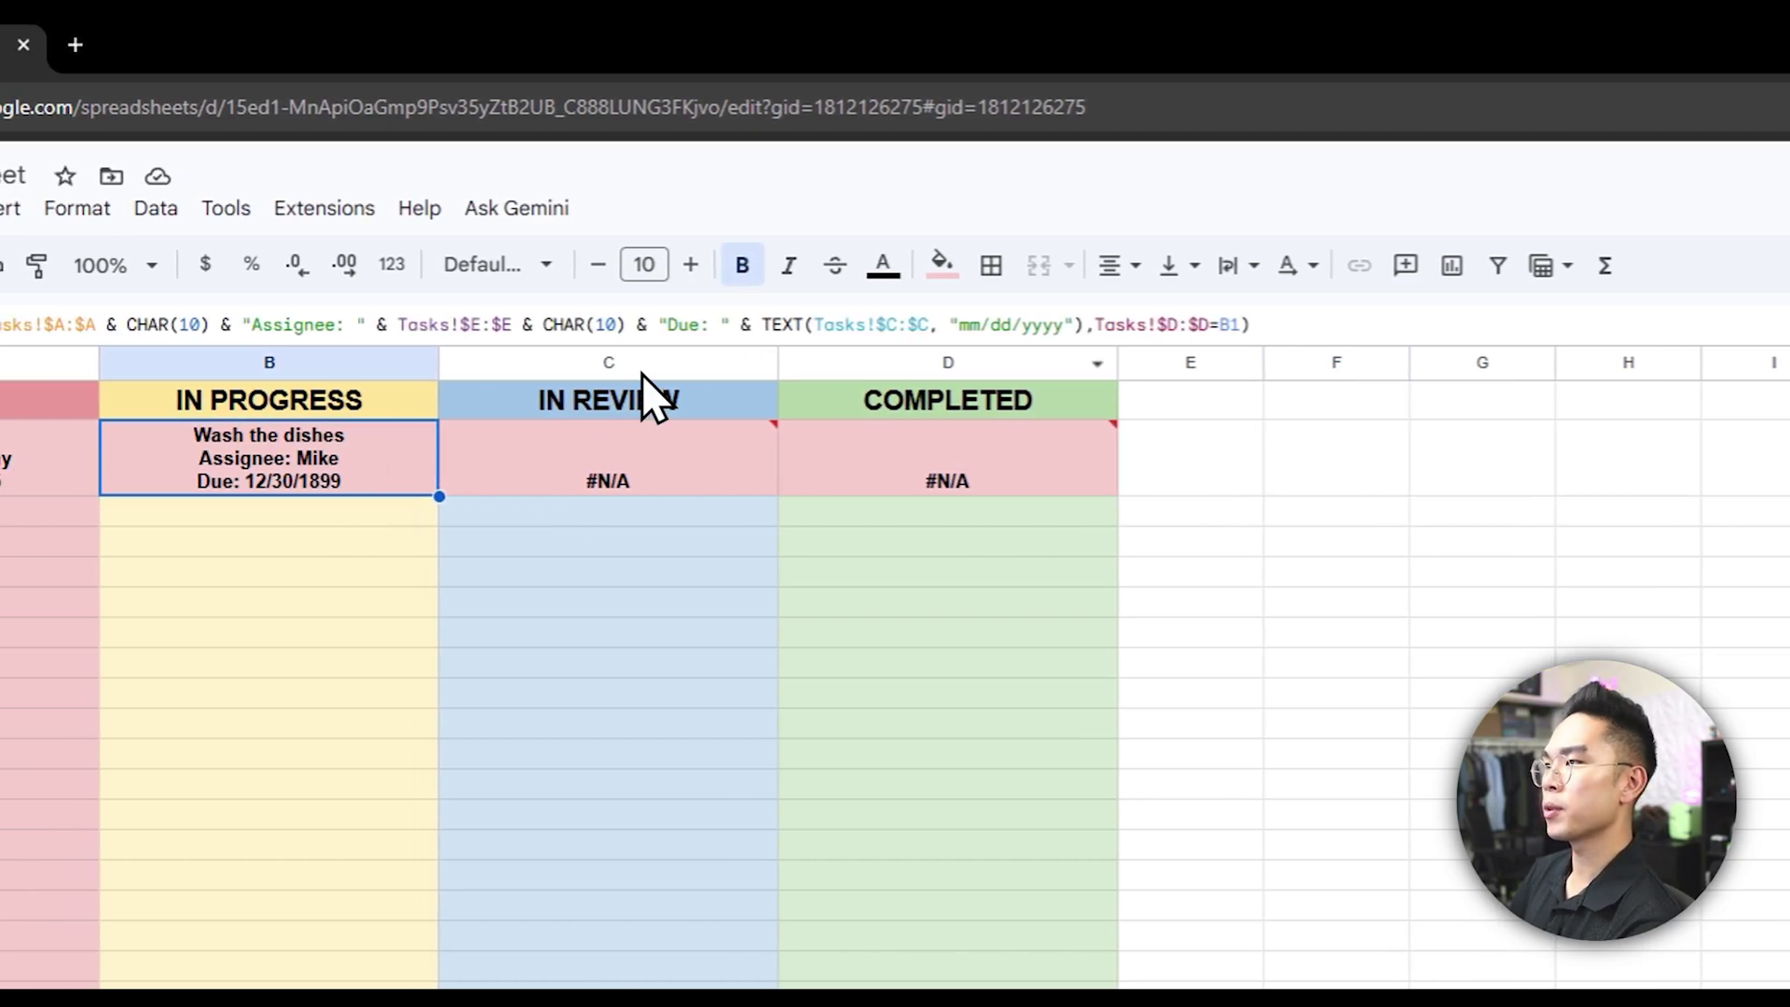
pyautogui.click(942, 264)
pyautogui.click(1043, 439)
pyautogui.click(759, 471)
pyautogui.click(942, 265)
pyautogui.click(1139, 429)
pyautogui.click(1025, 455)
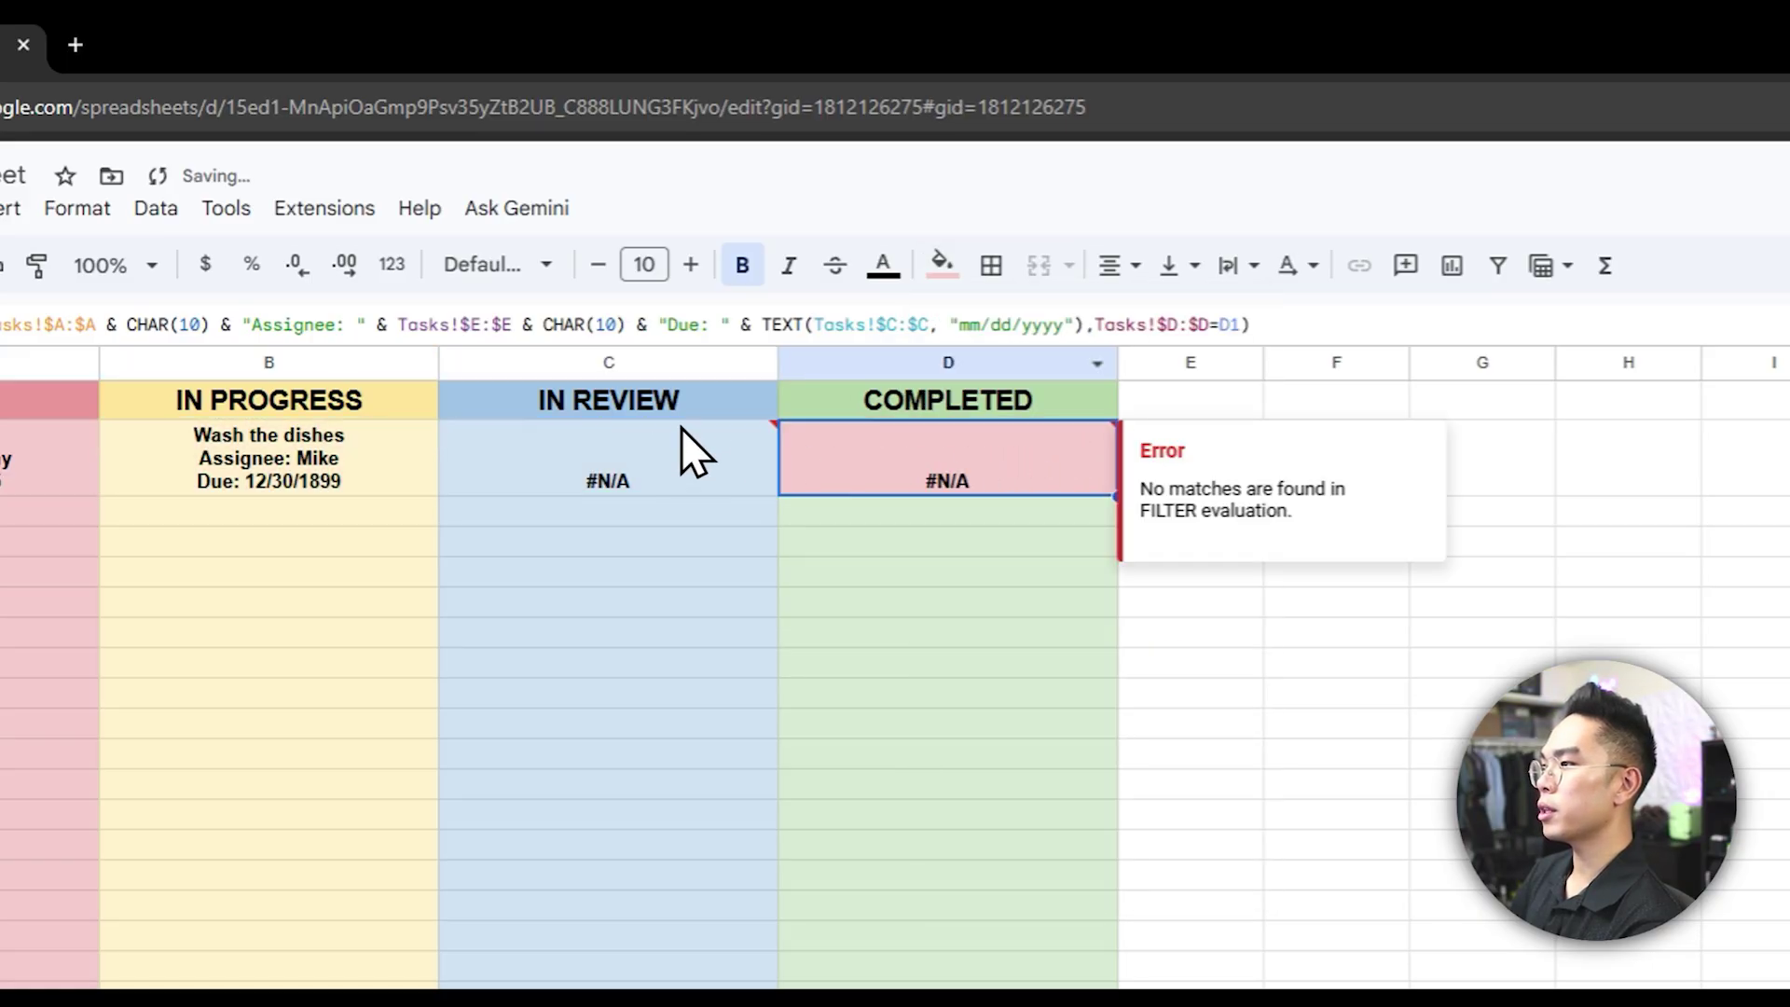
pyautogui.click(942, 265)
pyautogui.click(1073, 438)
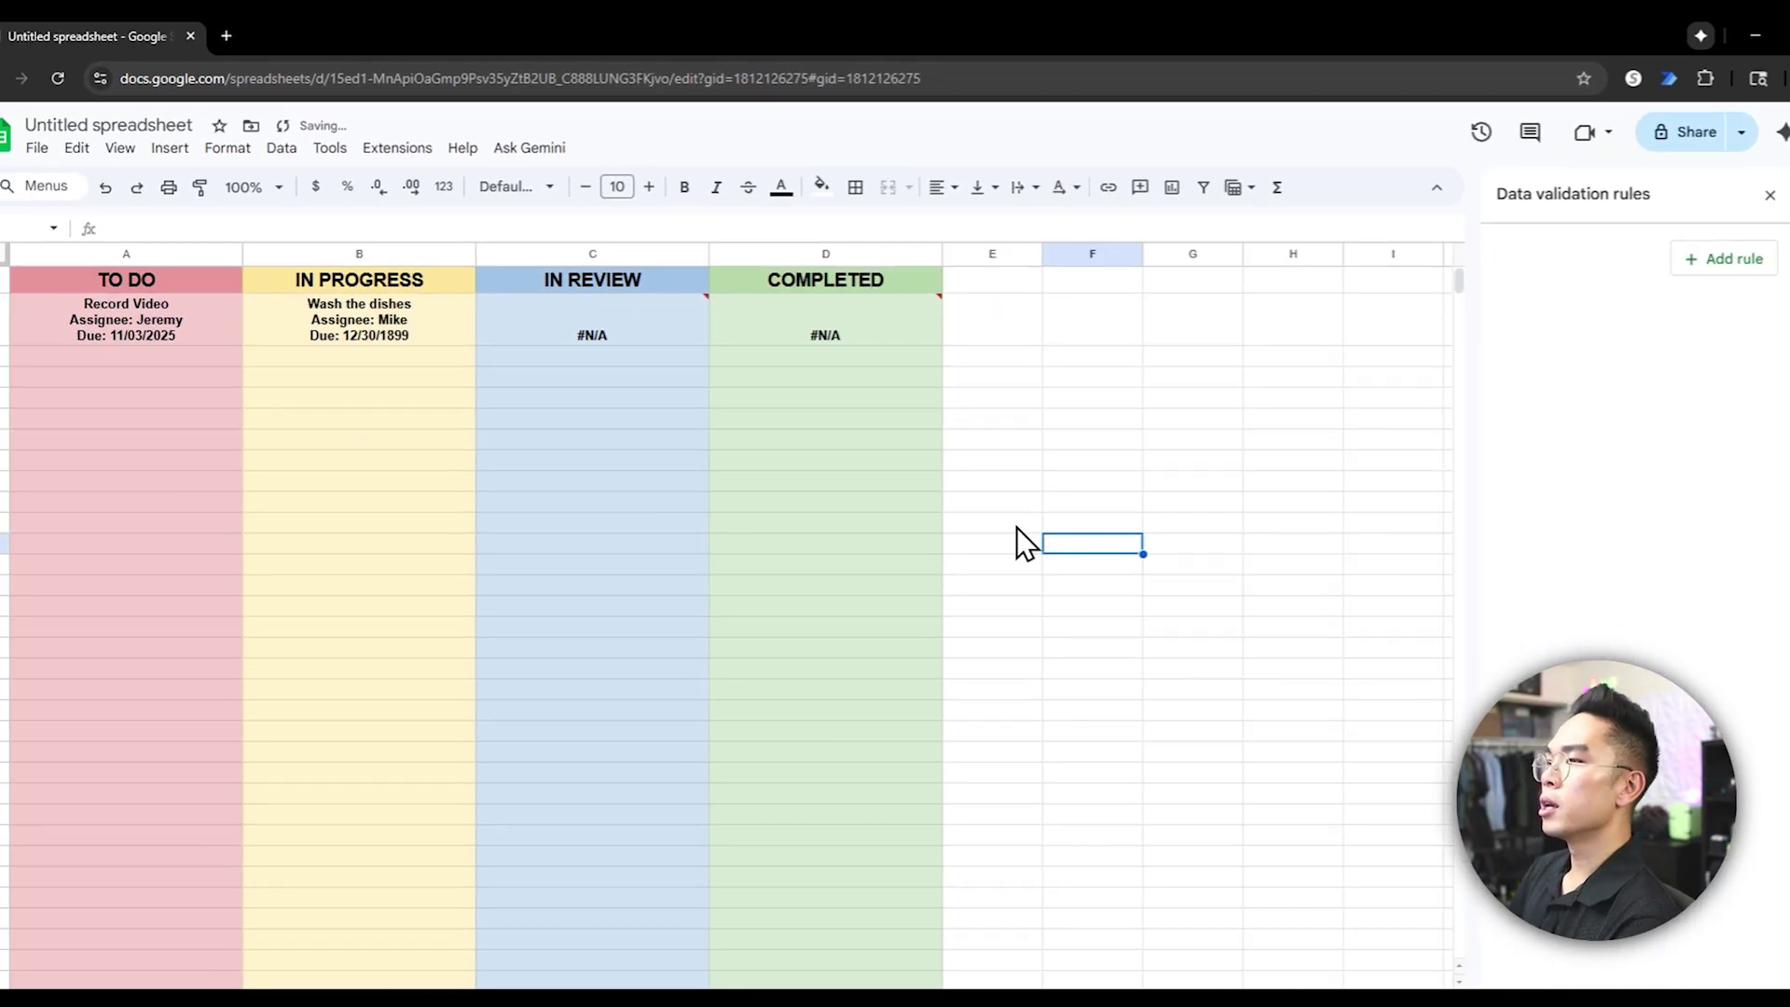
# - Add a new task in row 4 of the Tasks sheet with Buy a pizza as both task name and description
pyautogui.click(153, 962)
pyautogui.click(136, 337)
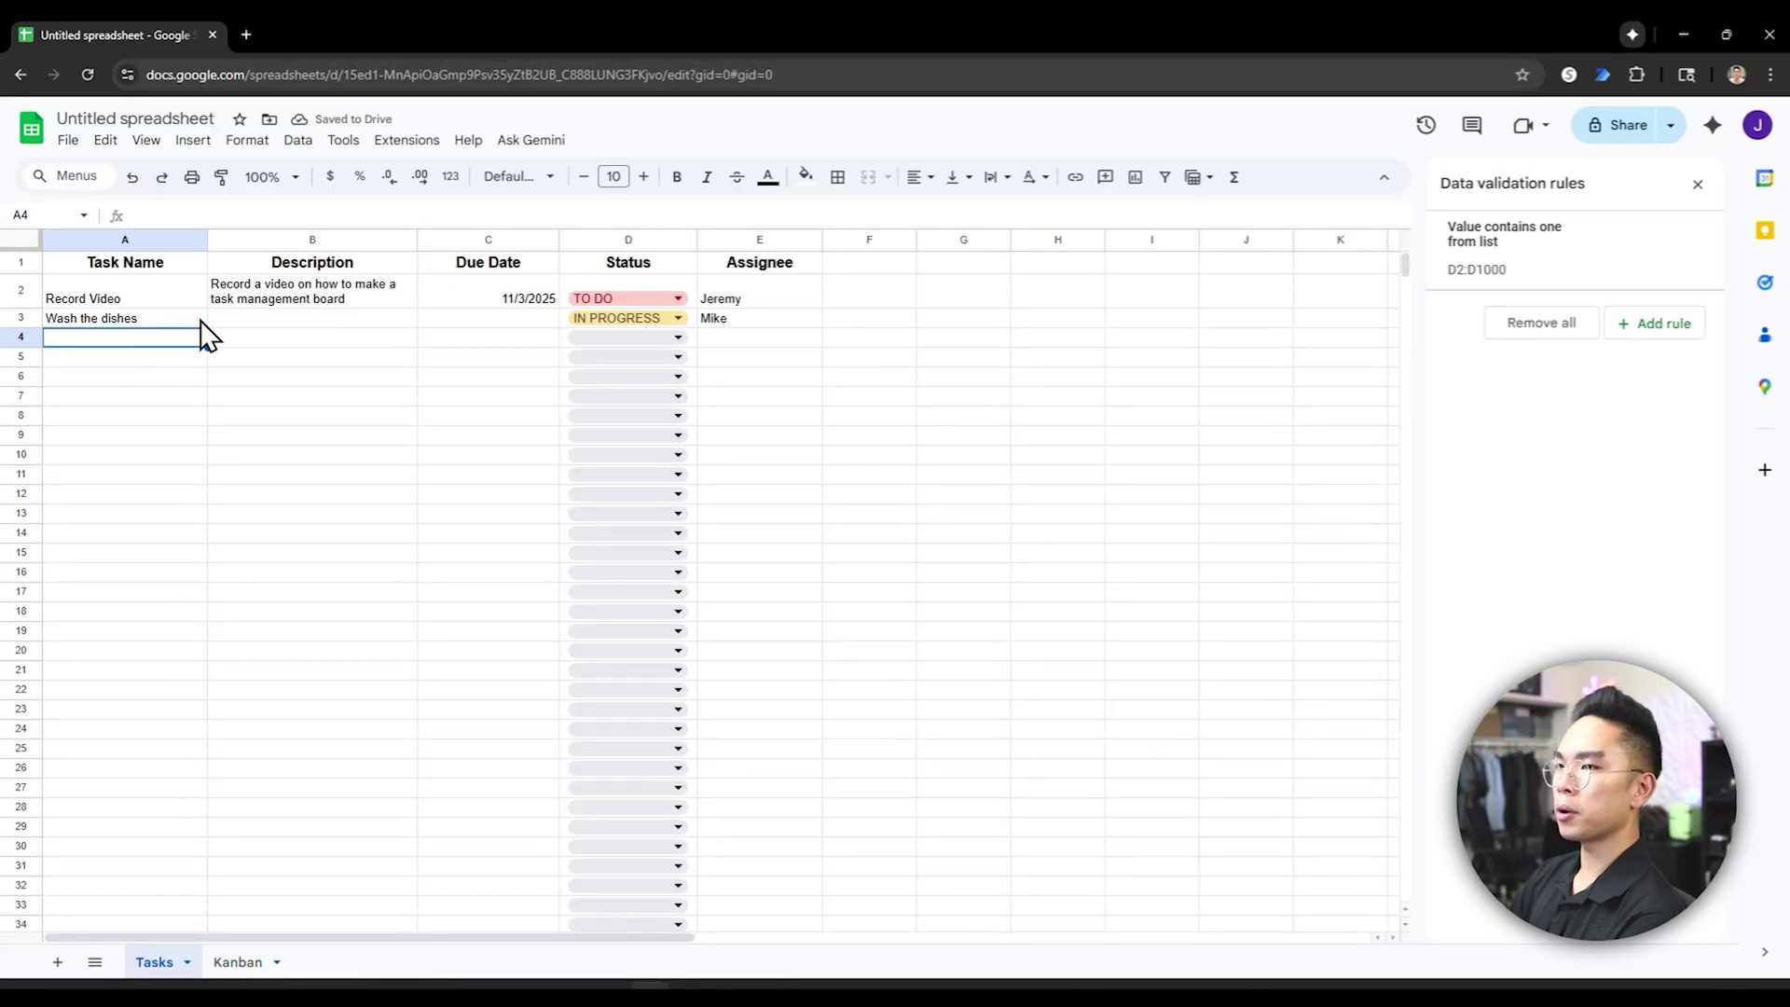
pyautogui.write('Buy a pizza')
pyautogui.press('Tab')
pyautogui.write('Buy a pizza')
pyautogui.press('Tab')
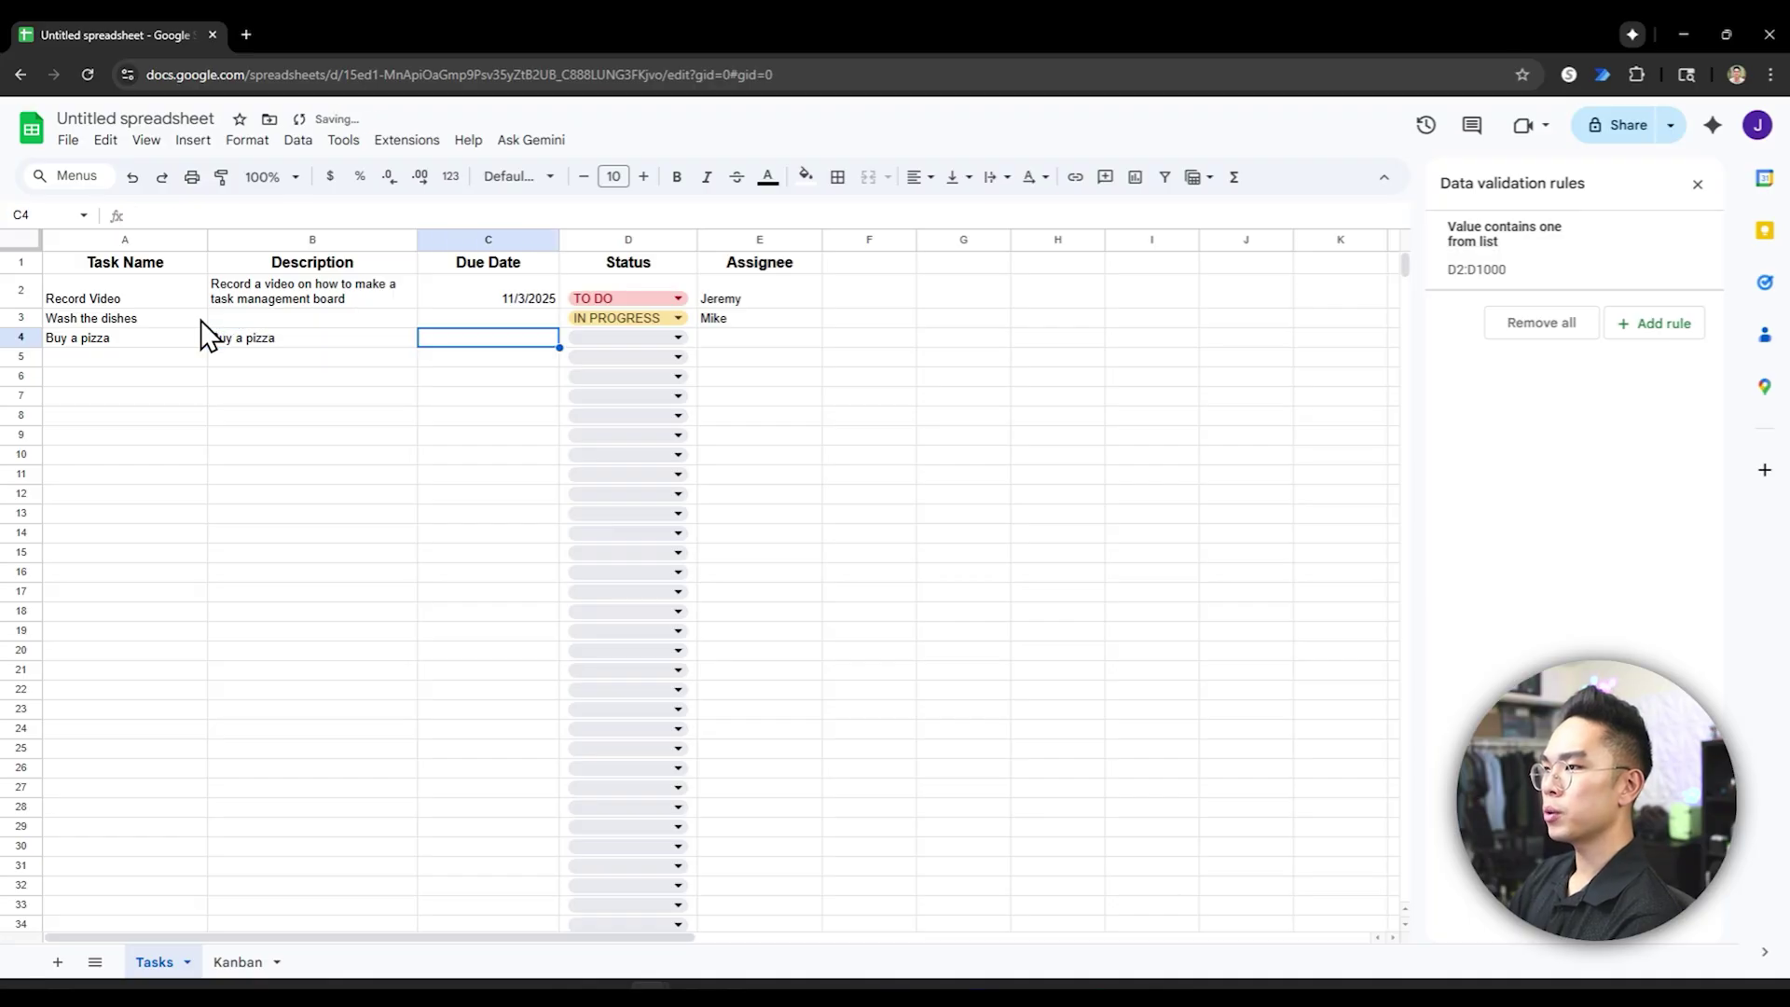
# - Set the Buy a pizza task's due date to 12/6/2026 and its status to TO DO
pyautogui.write('12/6/2026')
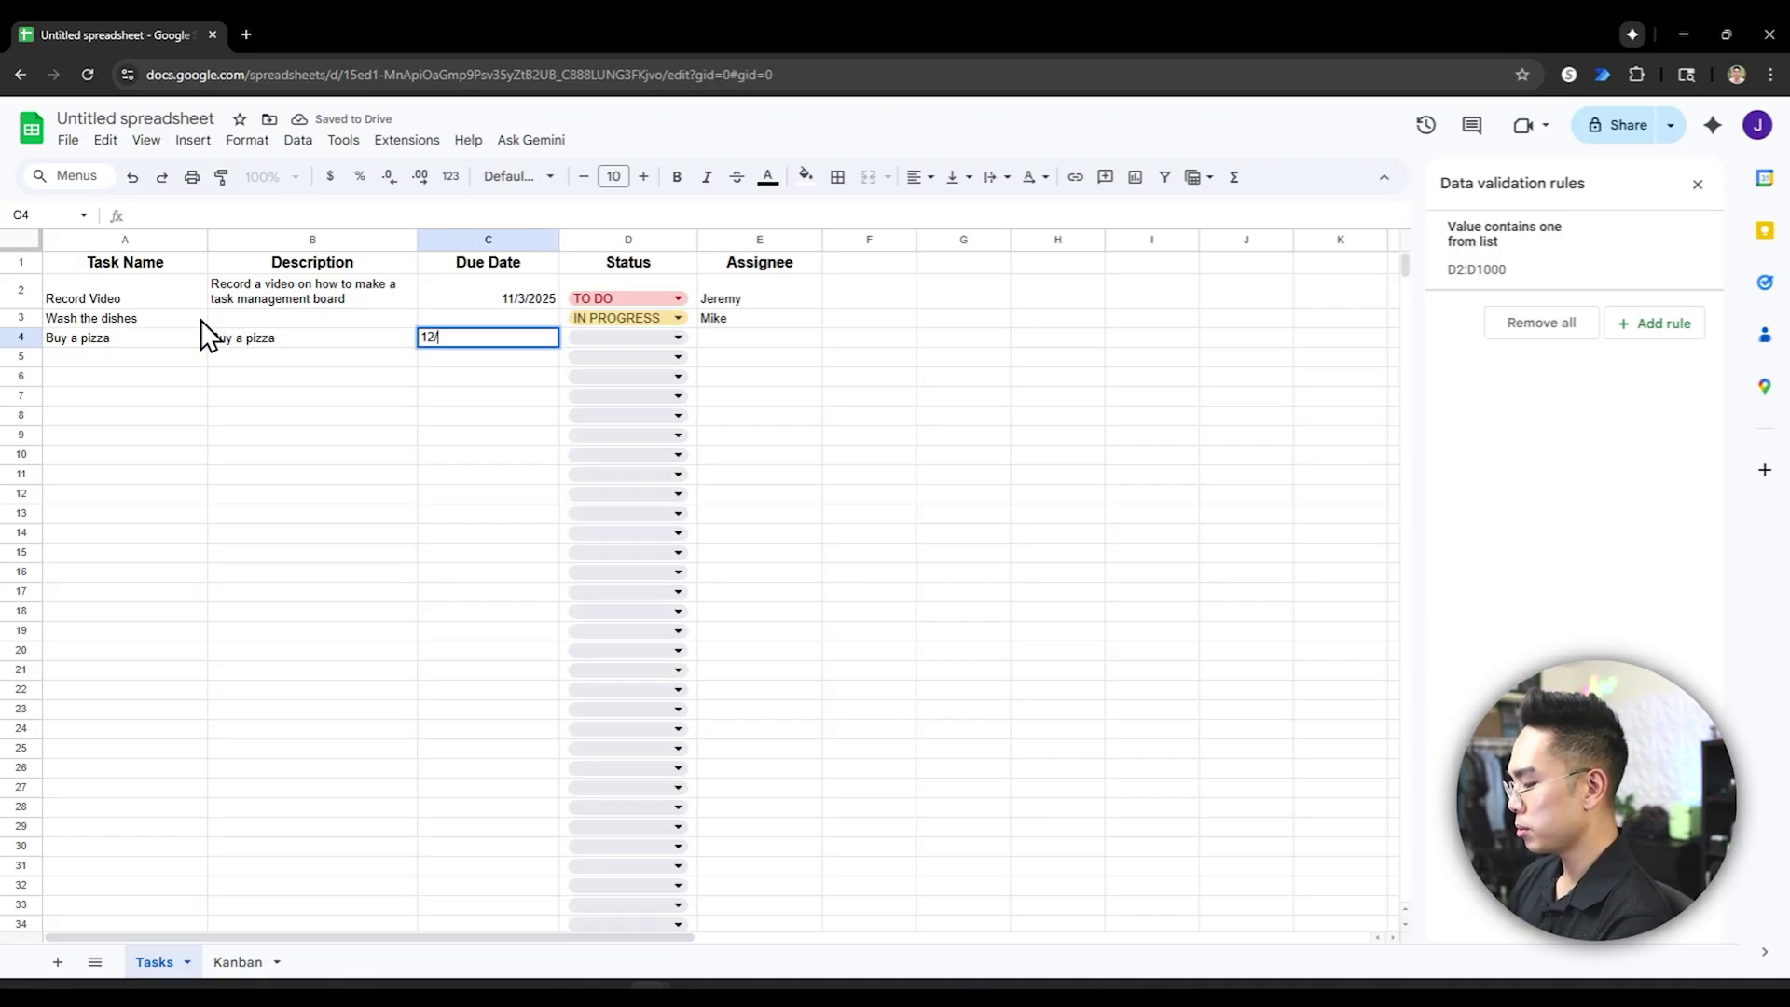
pyautogui.press('Tab')
pyautogui.click(678, 337)
pyautogui.click(602, 364)
pyautogui.click(751, 454)
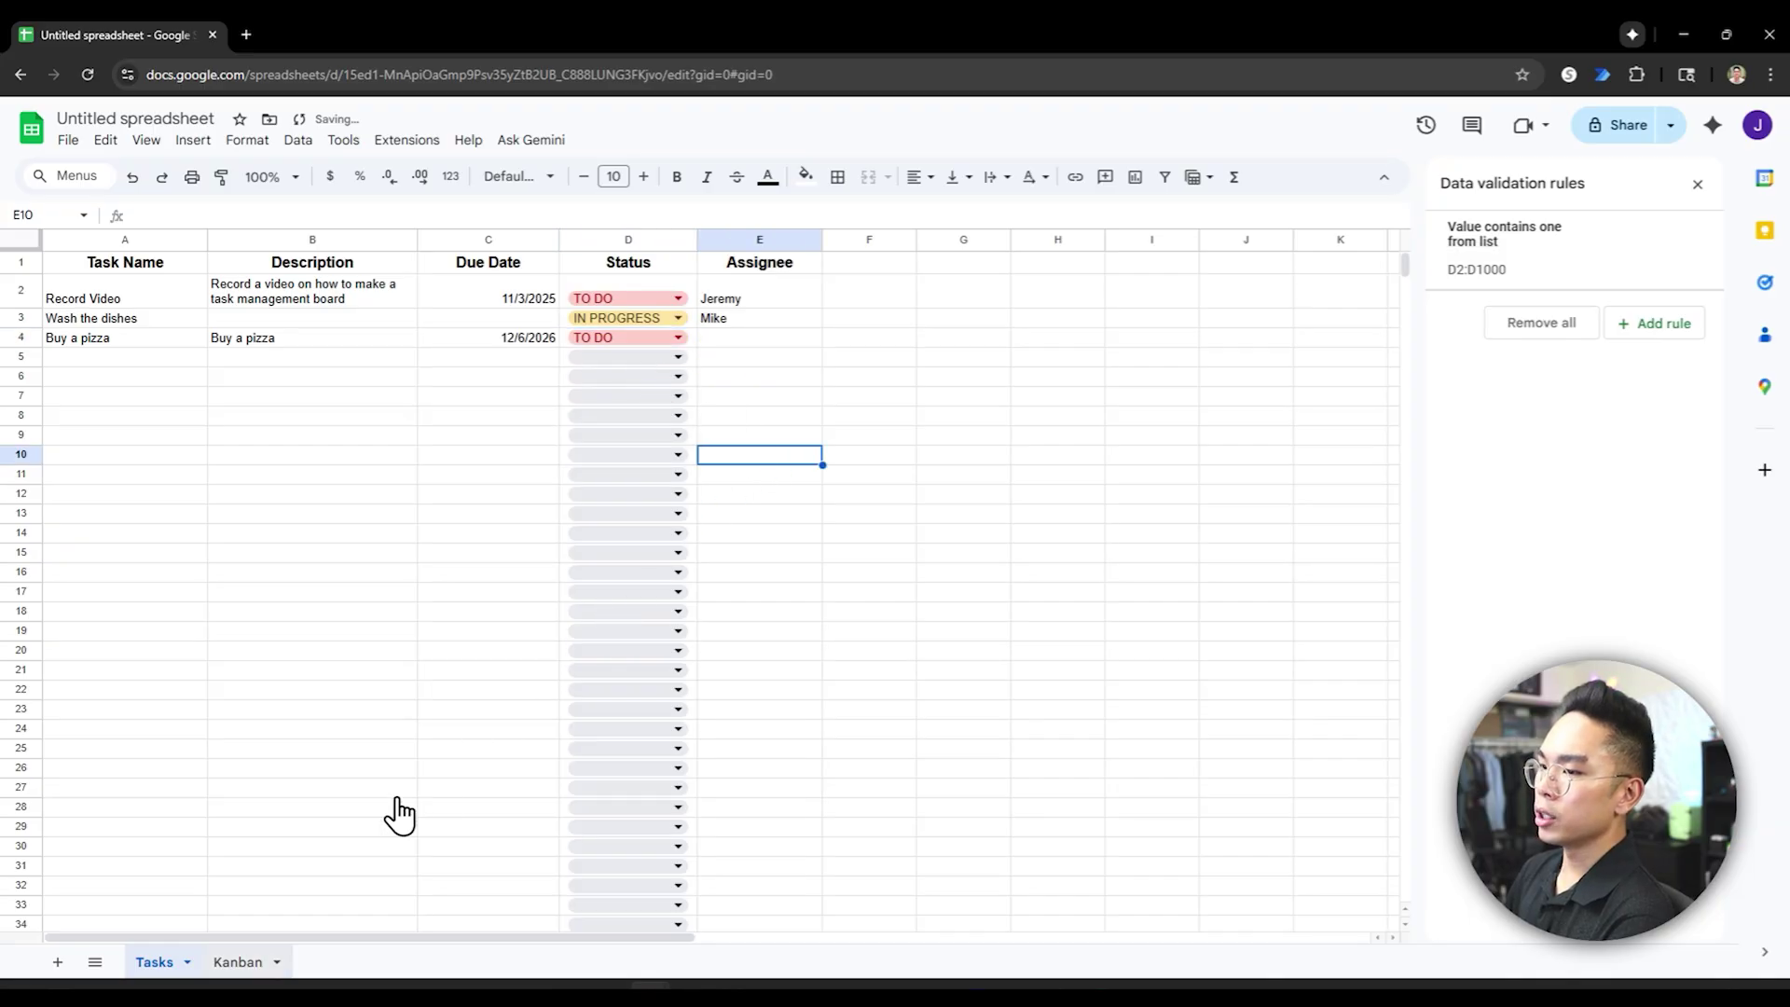
# - Review the Kanban cards, and enter 11/3/2025 as the due date of Wash the dishes on the Tasks sheet
pyautogui.click(234, 951)
pyautogui.click(184, 367)
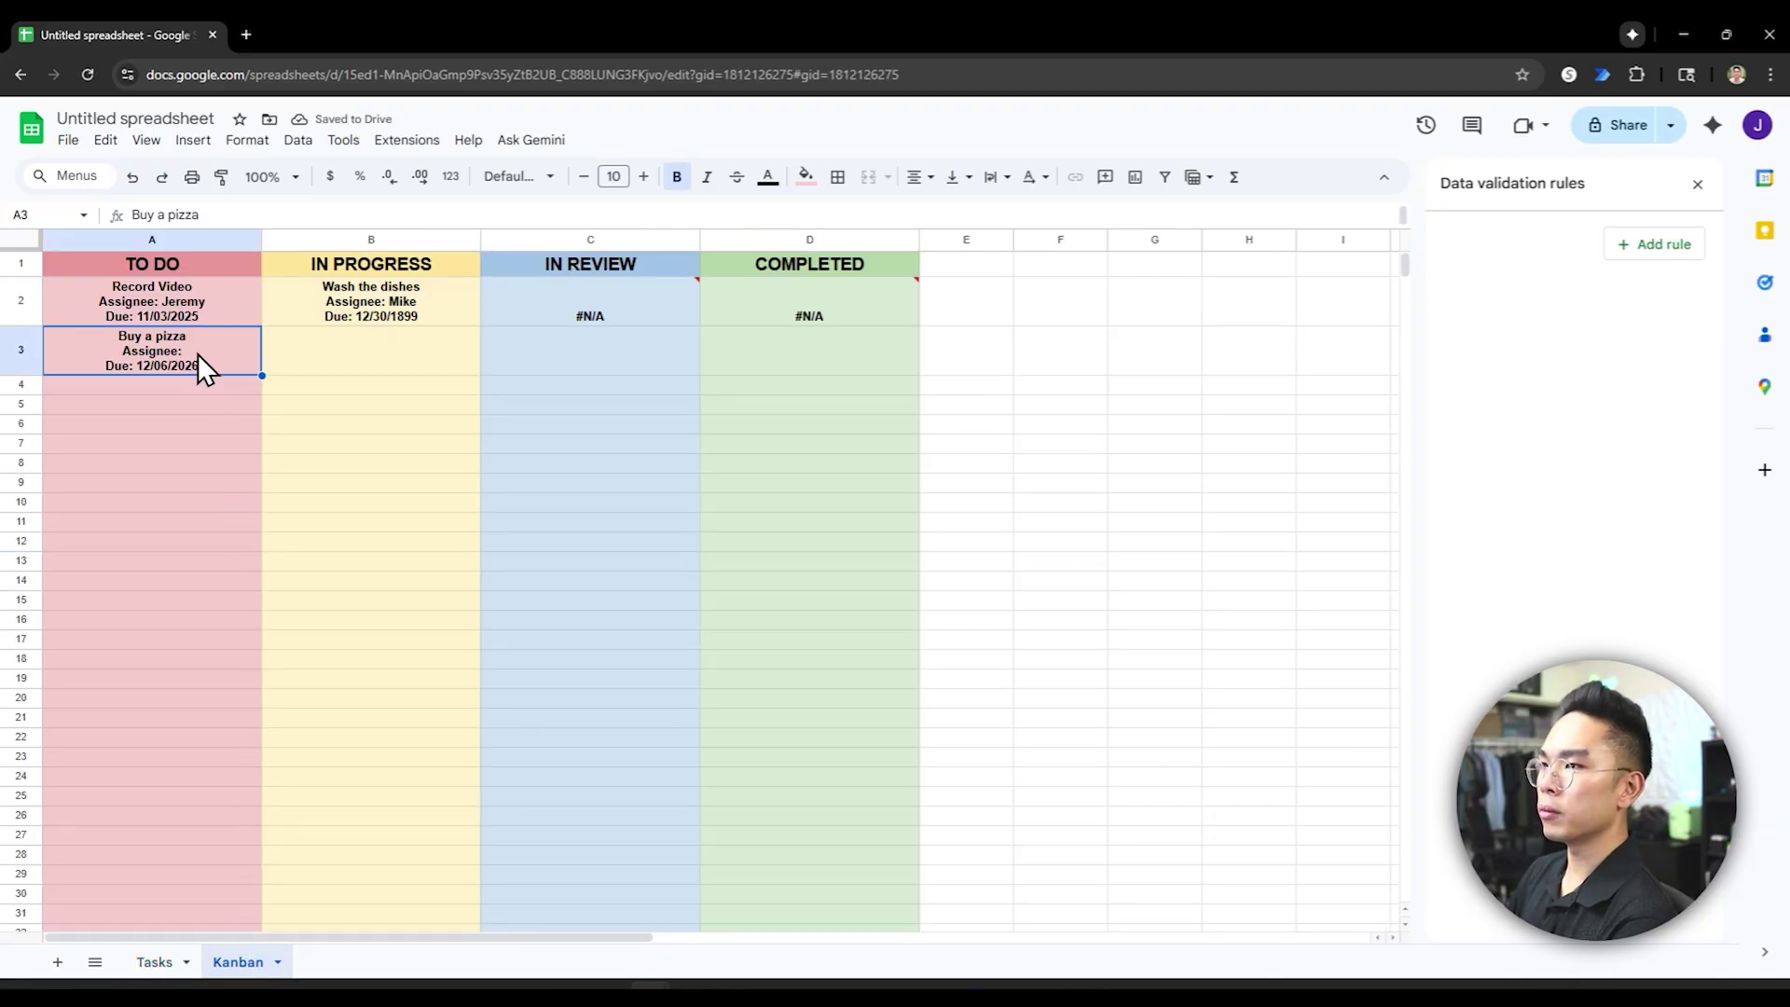
pyautogui.click(345, 315)
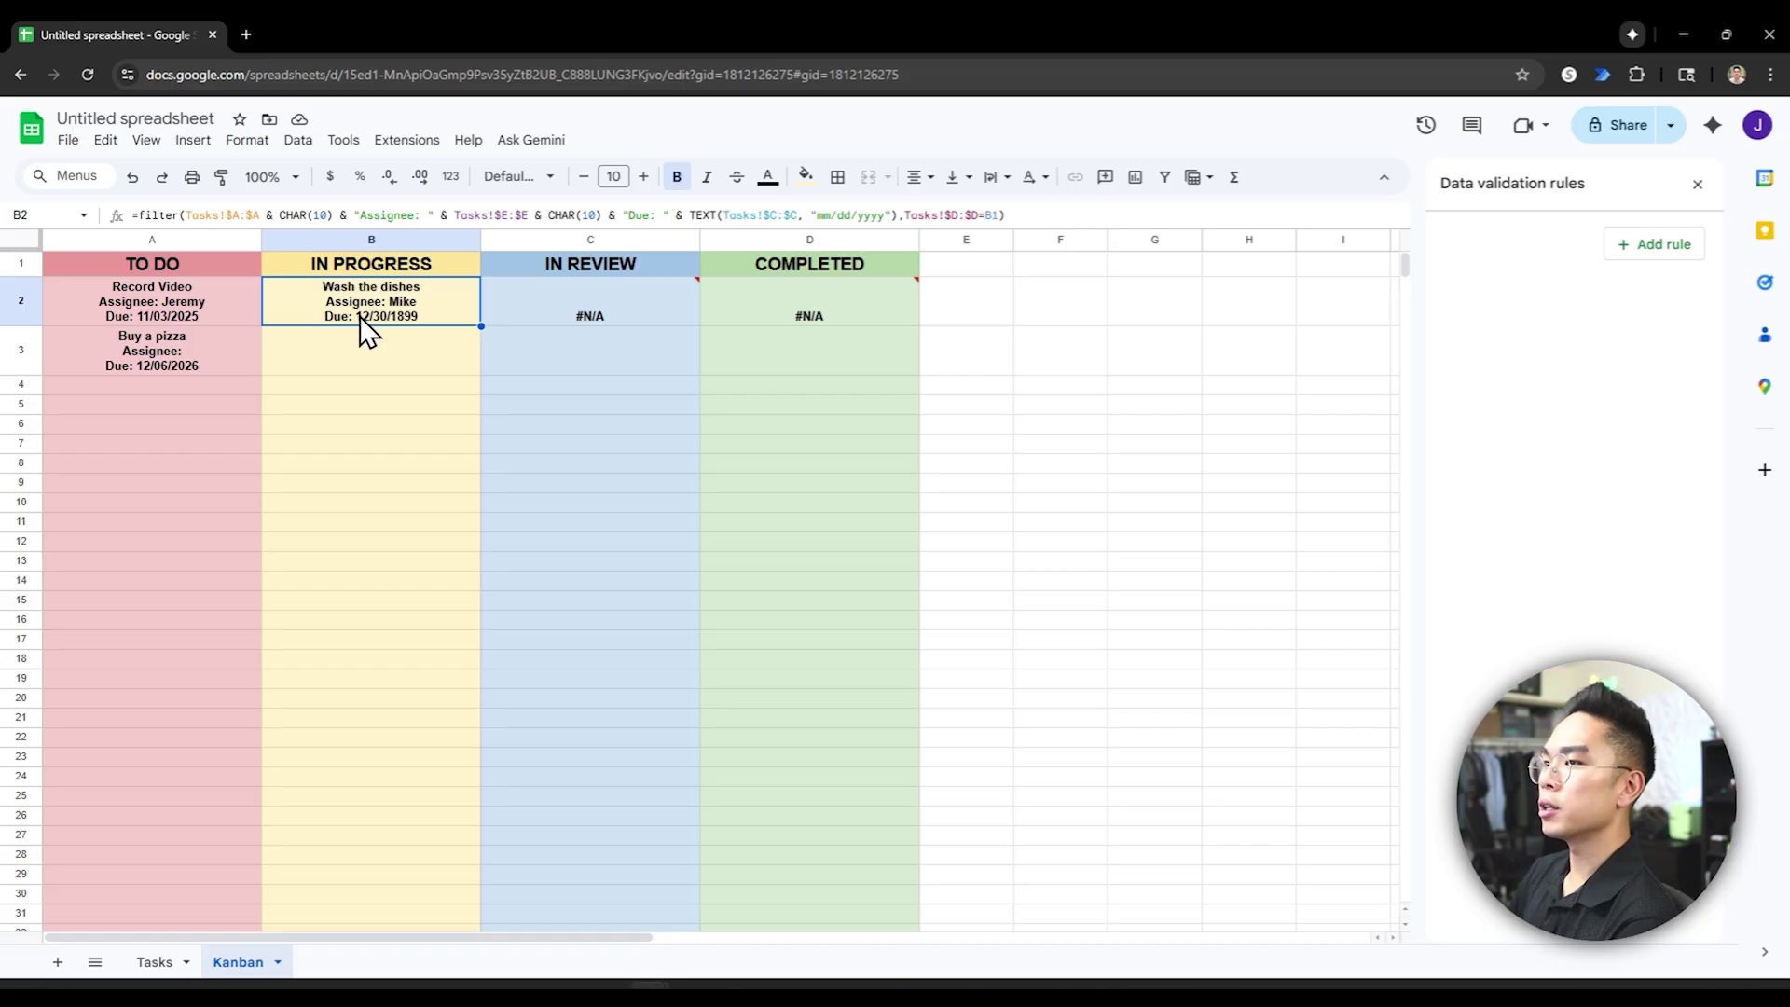
pyautogui.click(178, 961)
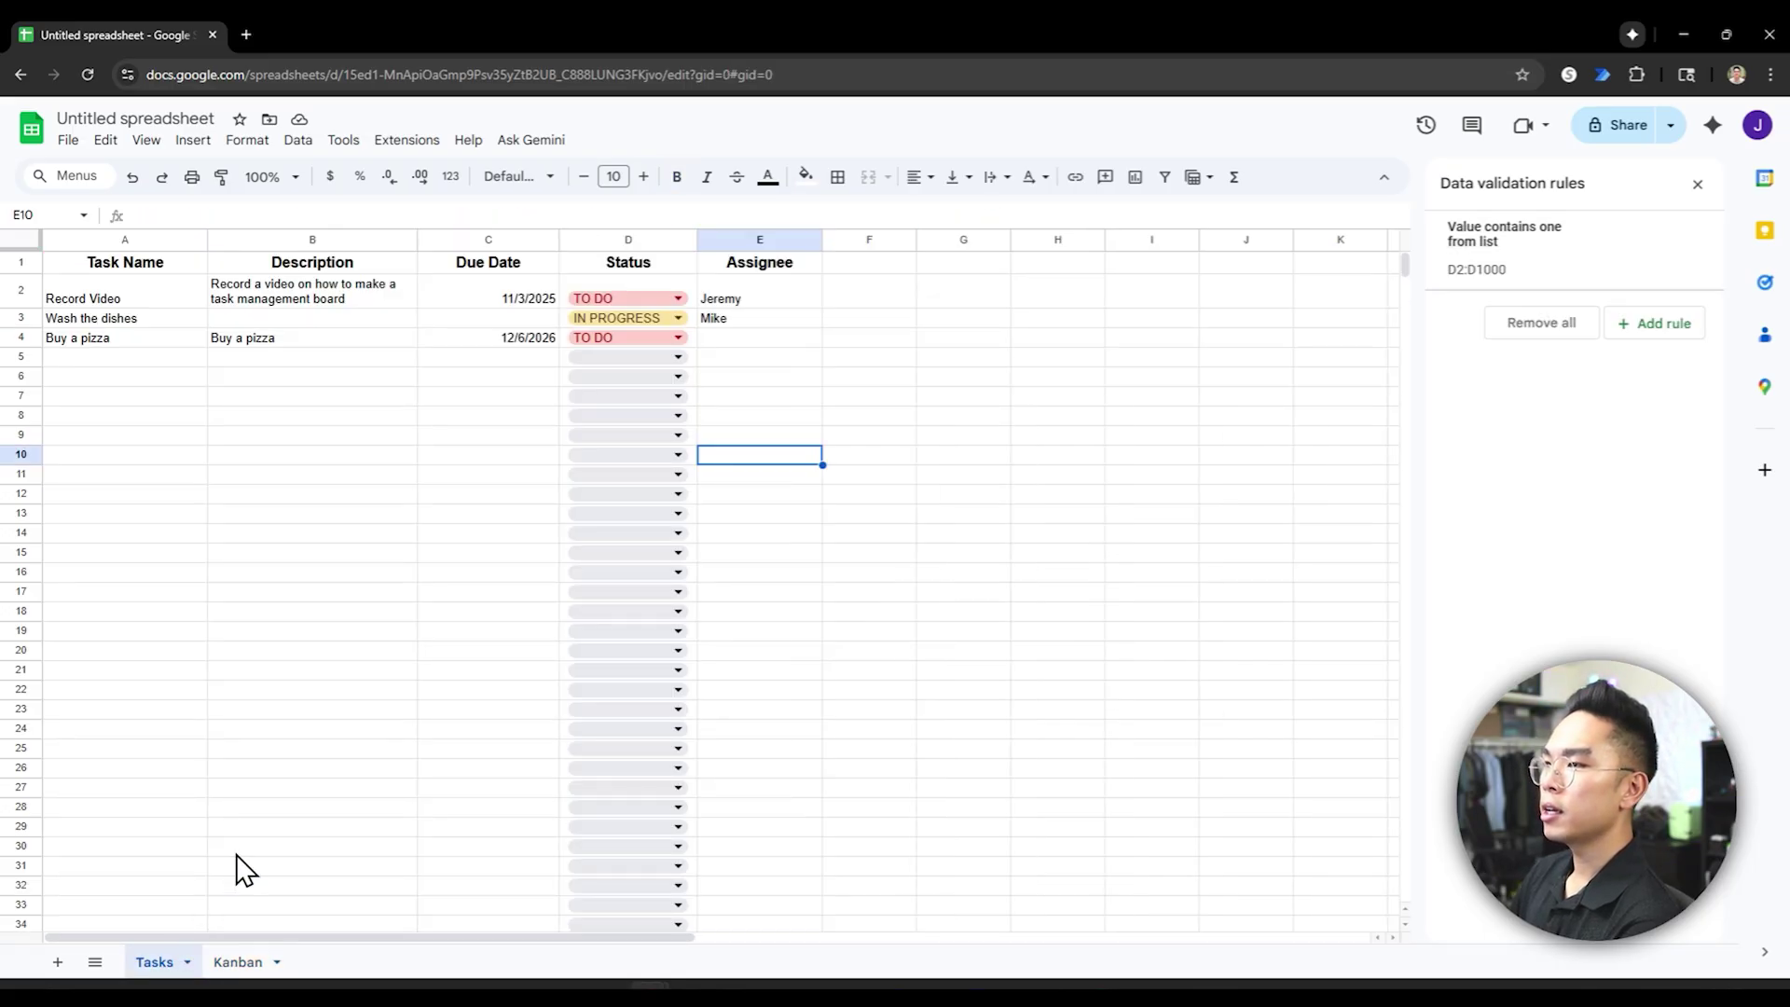
pyautogui.click(492, 319)
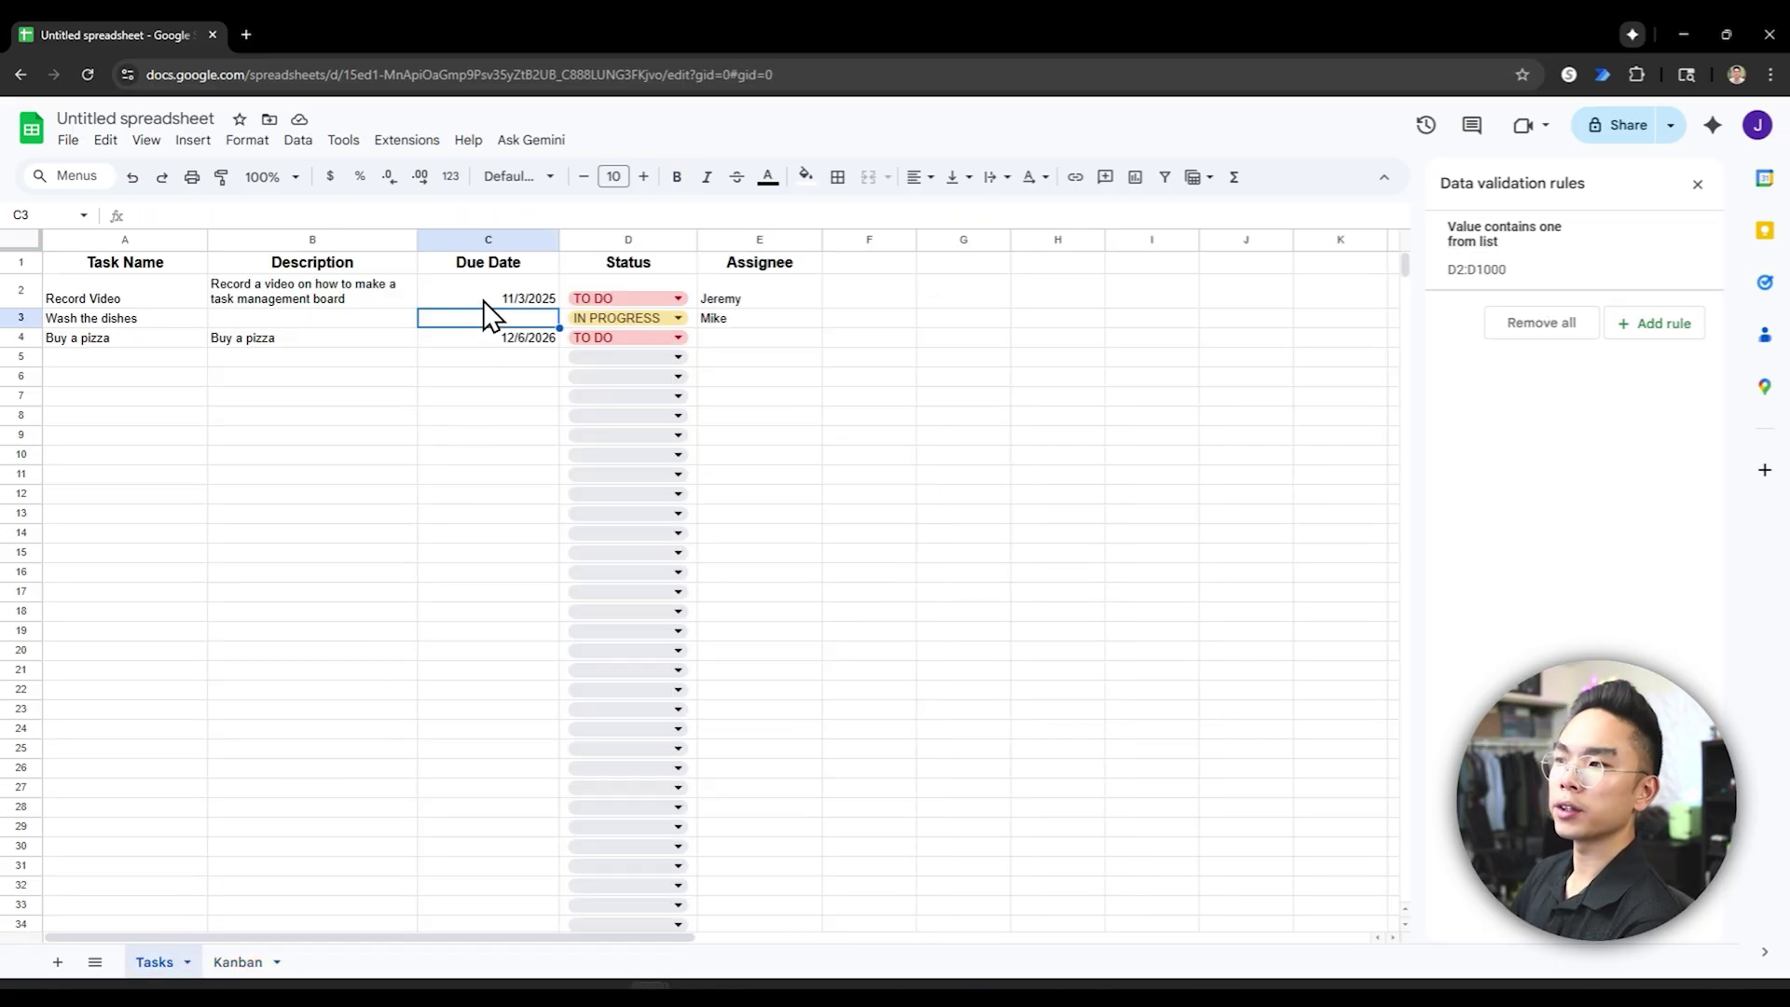
pyautogui.write('11/3/2025')
pyautogui.press('Return')
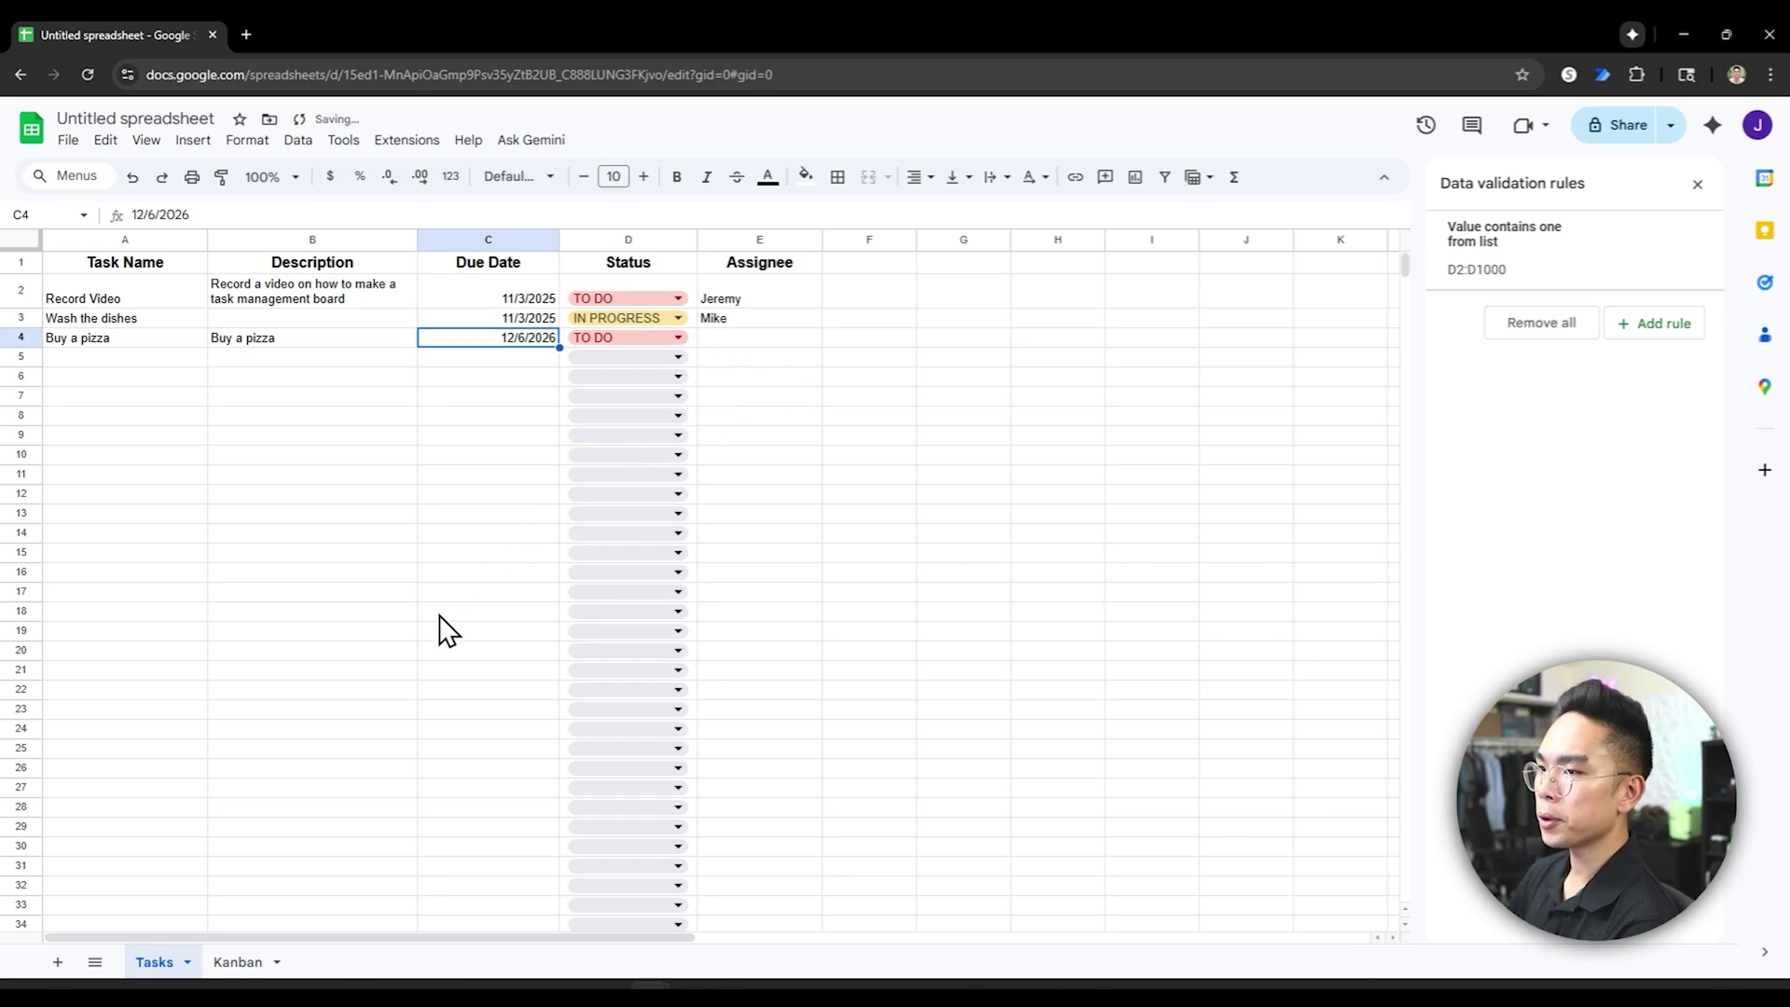
# - Compare the Wash the dishes due date on the Kanban sheet with its entry on the Tasks sheet
pyautogui.click(244, 958)
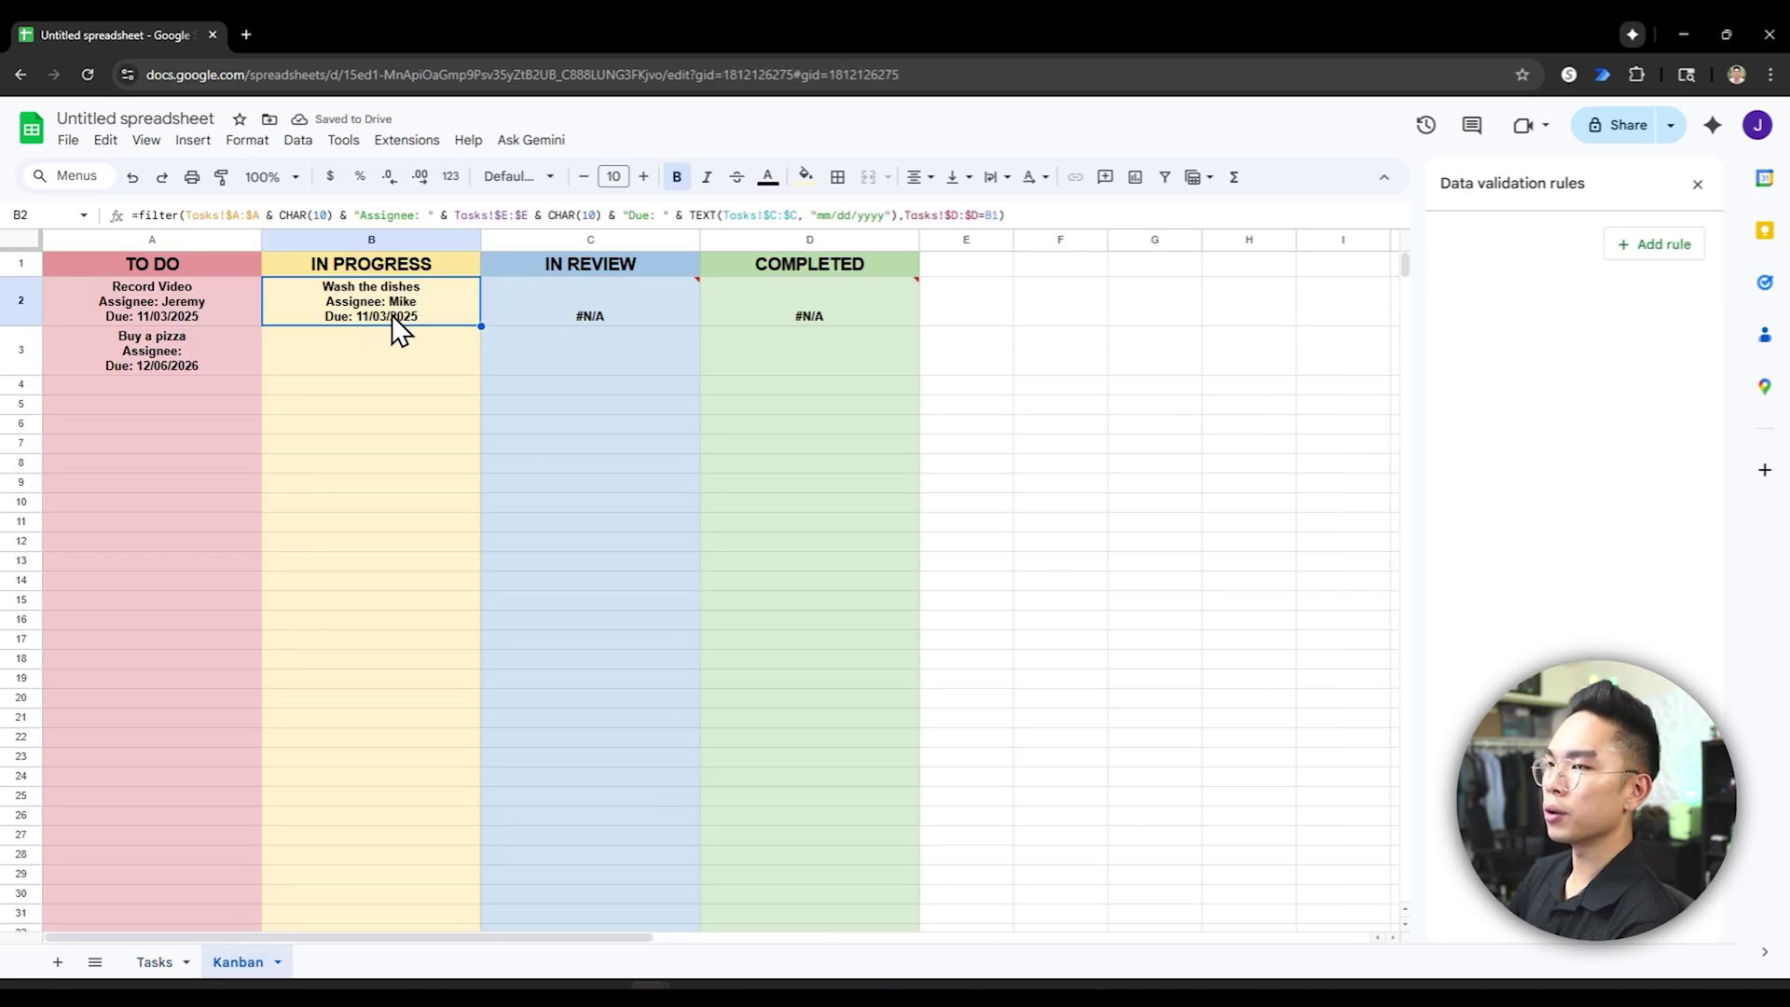
pyautogui.click(166, 962)
pyautogui.click(524, 318)
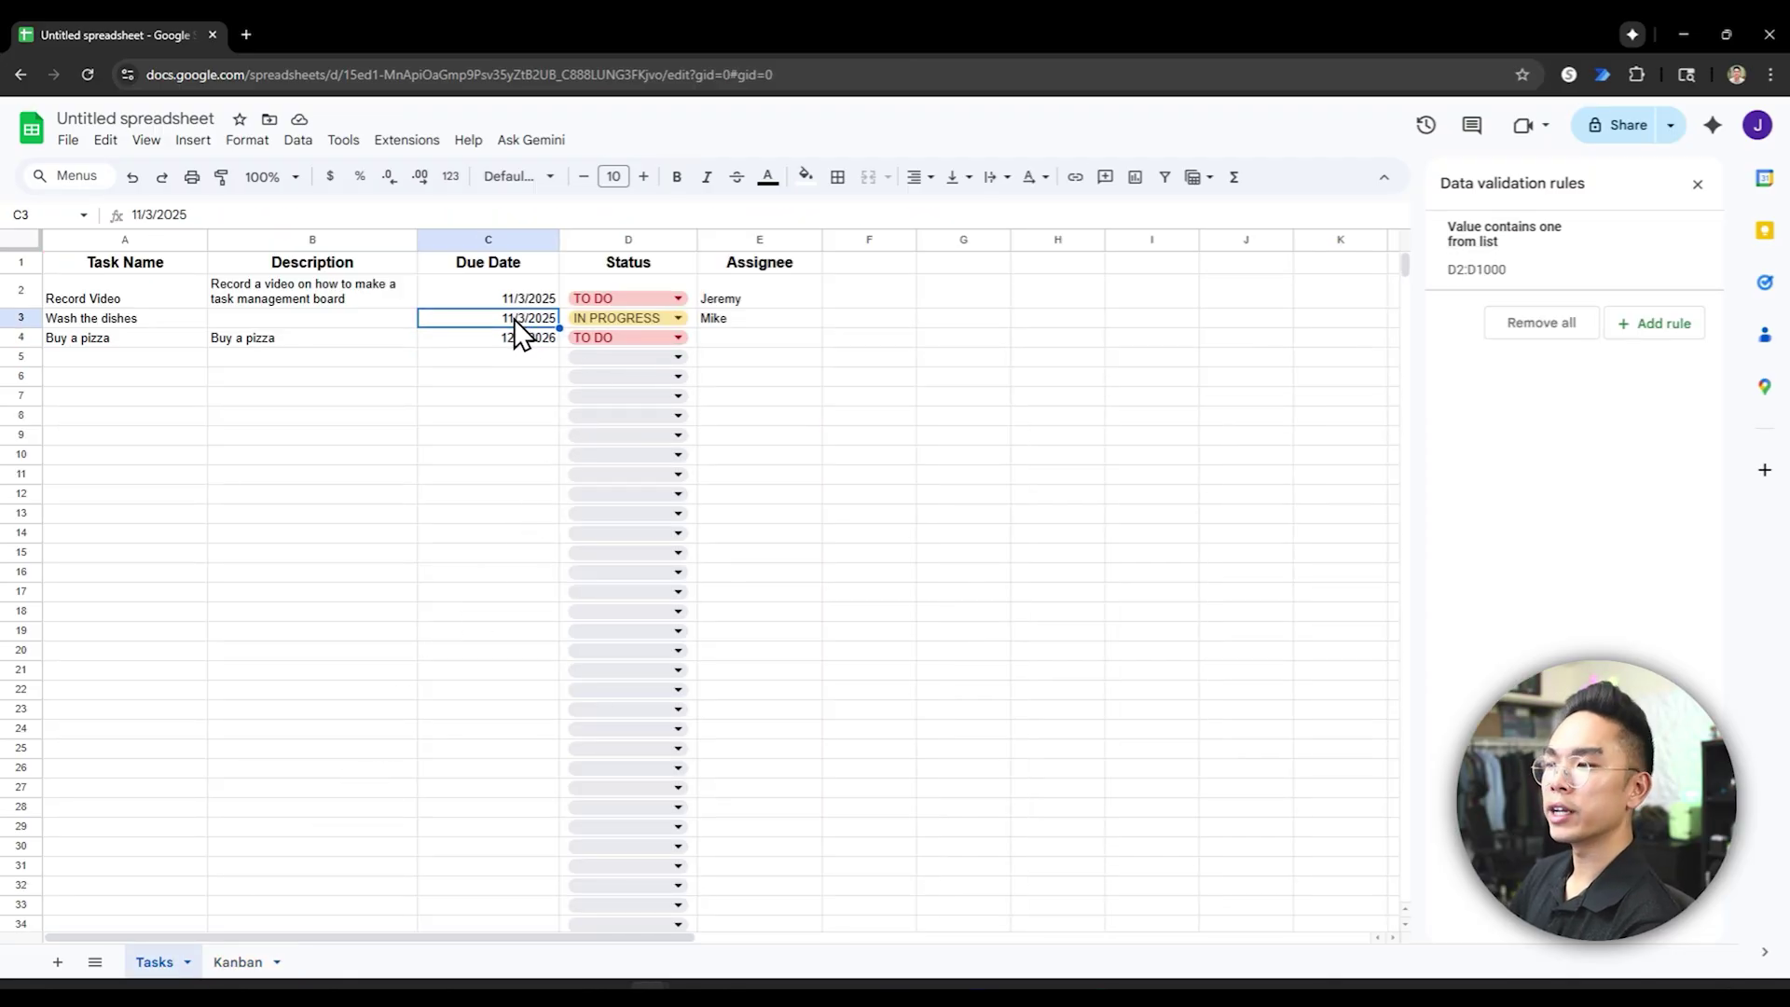
pyautogui.click(238, 963)
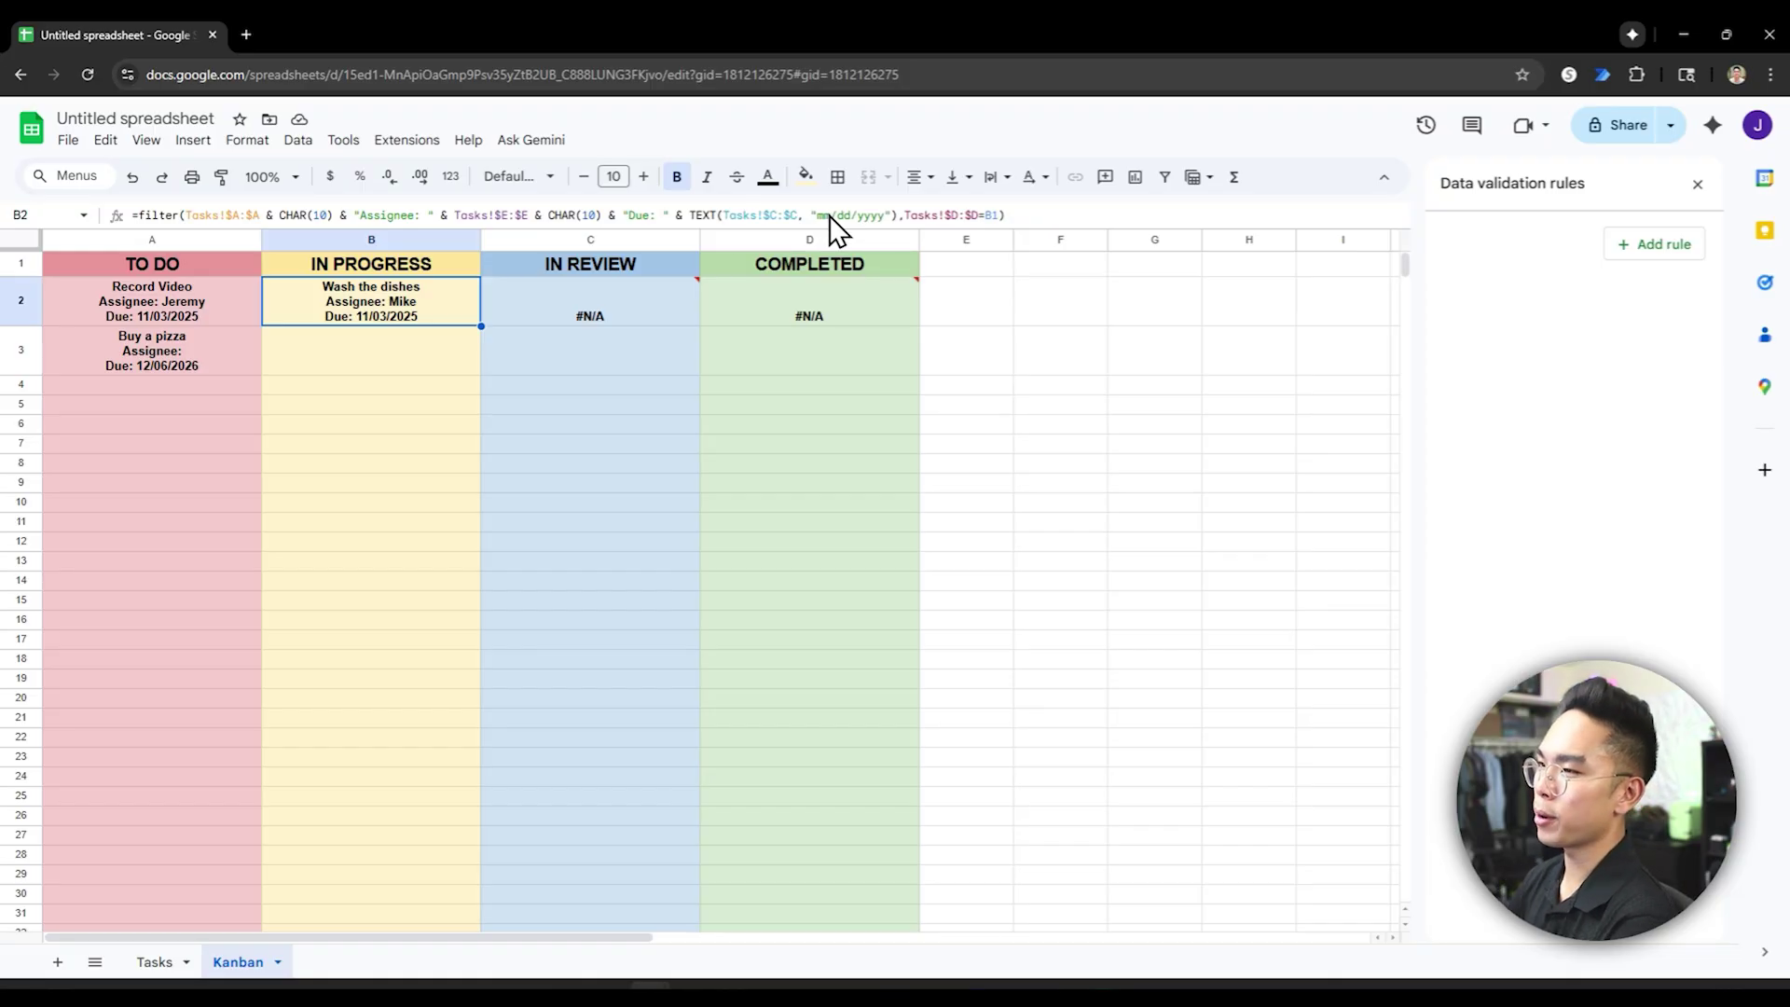
# - Change the Buy a pizza status on the Tasks sheet to IN PROGRESS and check its card on the Kanban sheet
pyautogui.click(228, 366)
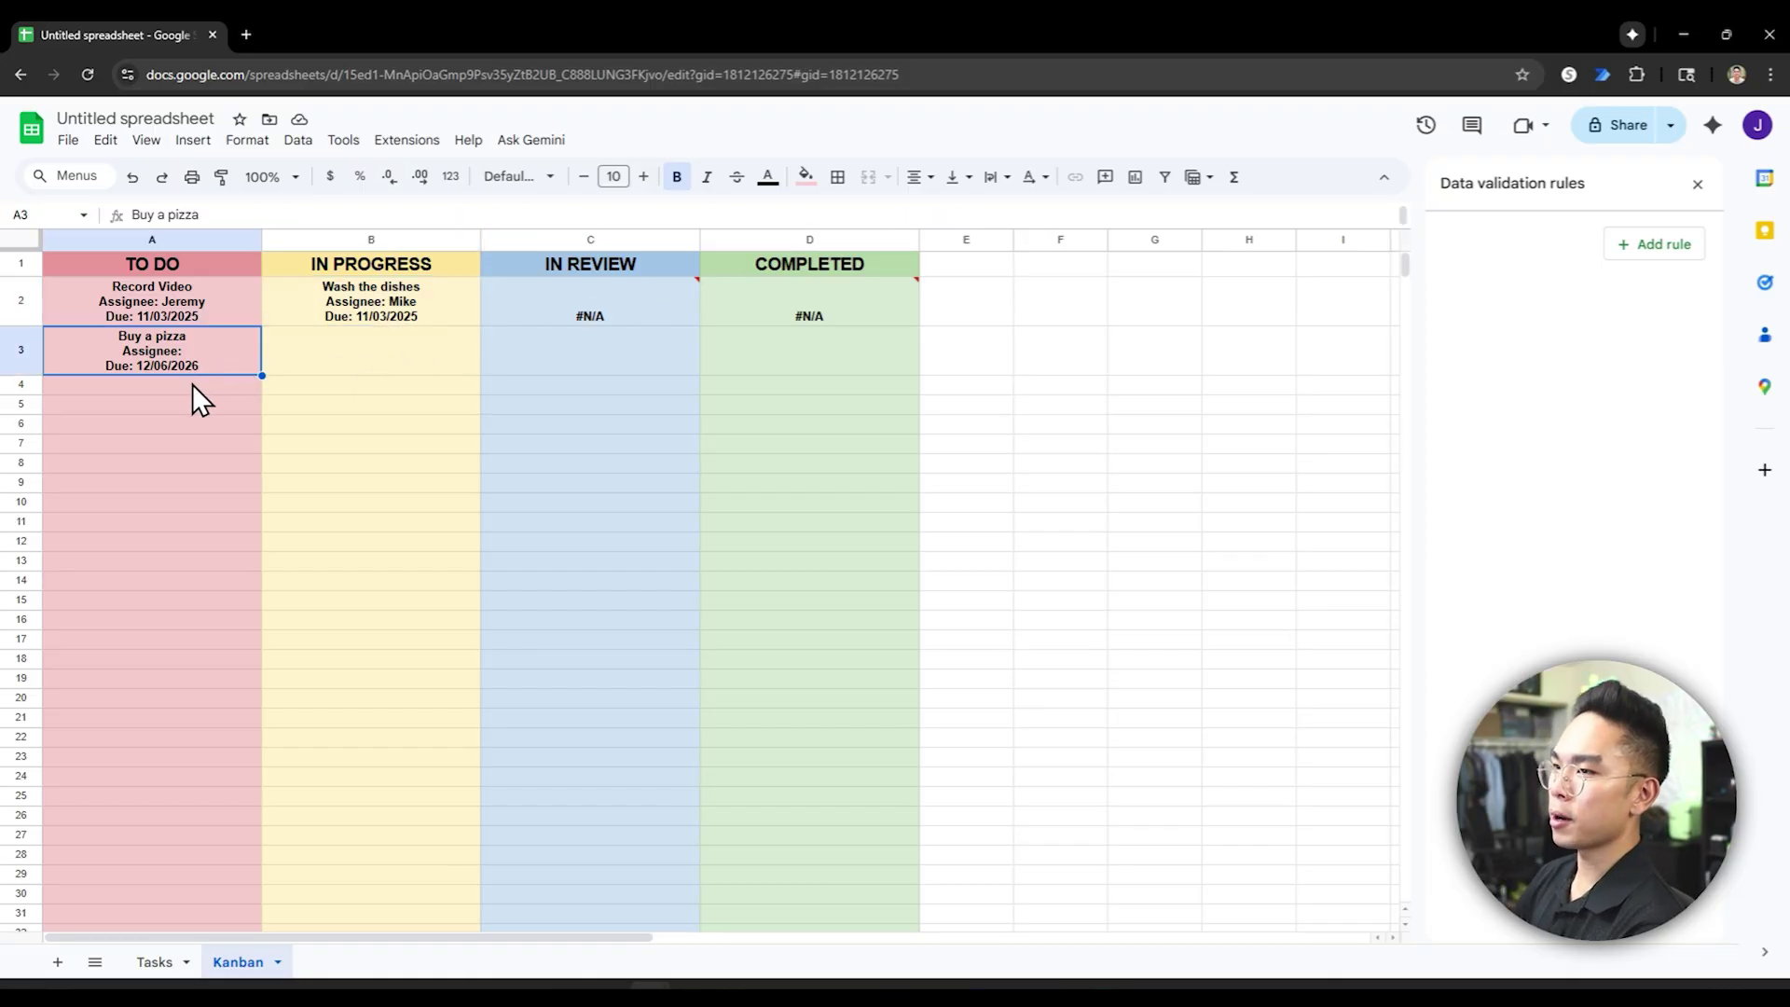
pyautogui.click(173, 960)
pyautogui.click(677, 337)
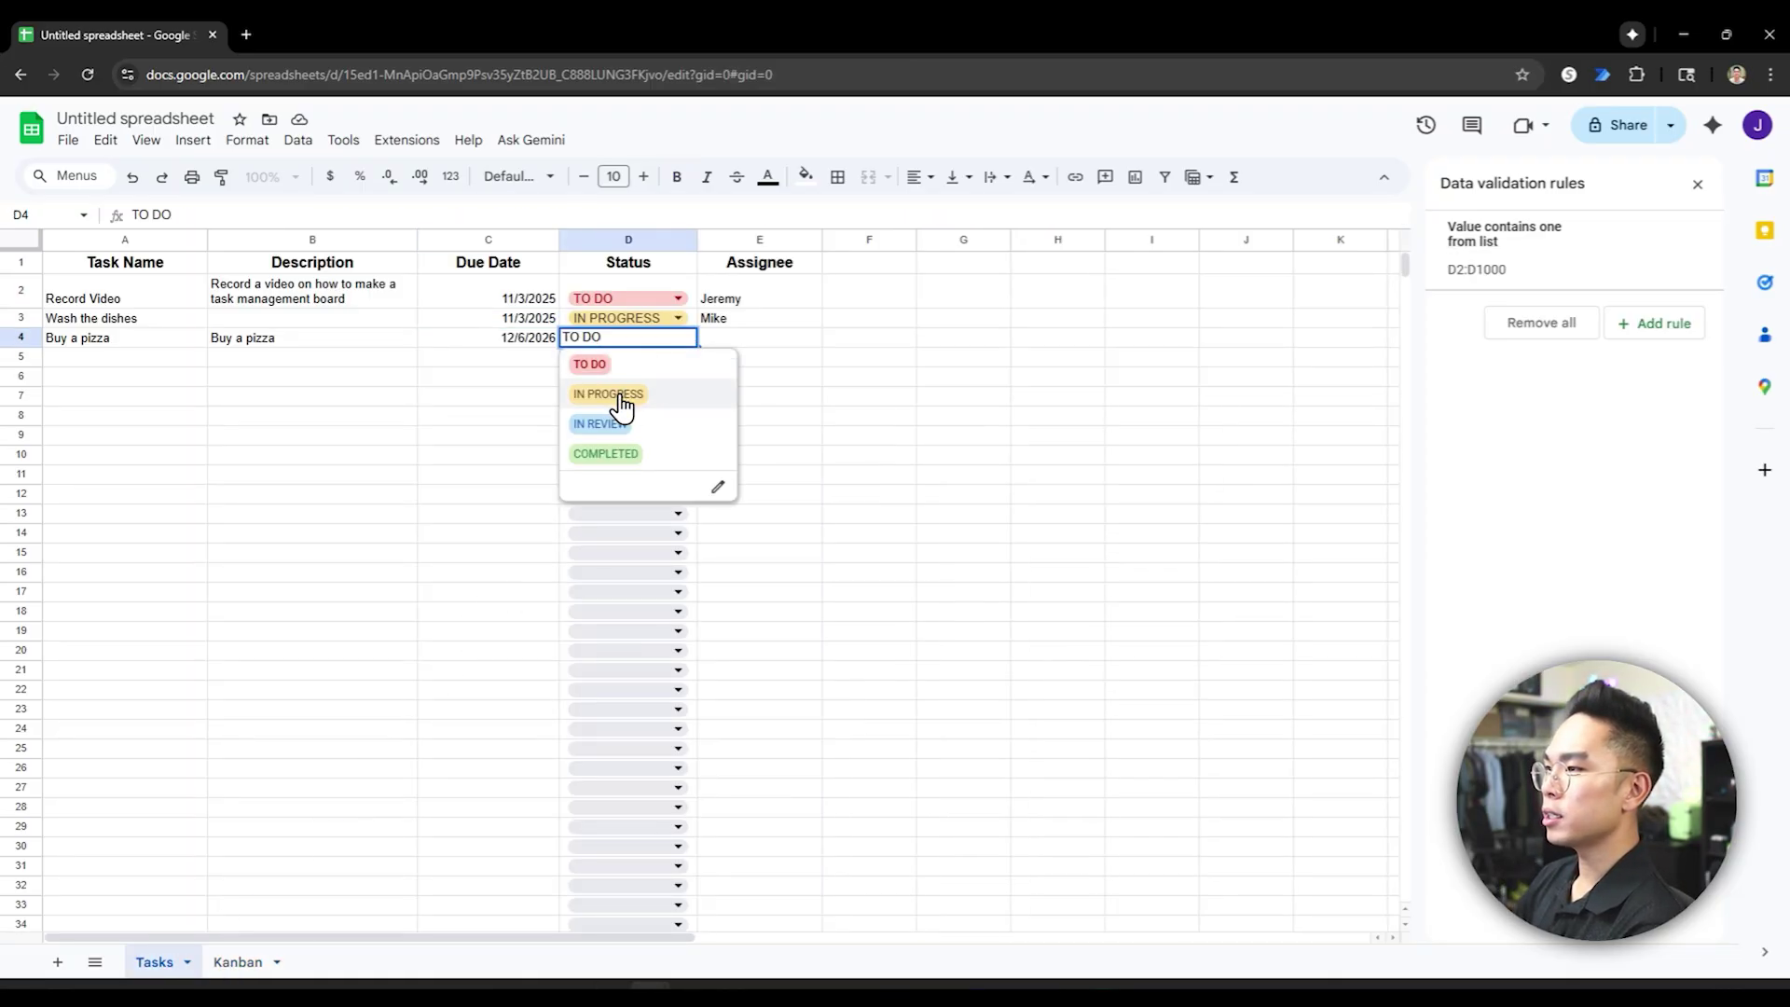
pyautogui.click(608, 393)
pyautogui.click(238, 962)
# - Set the Buy a pizza status on the Tasks sheet to IN REVIEW and check its card on the Kanban sheet
pyautogui.click(154, 962)
pyautogui.click(678, 338)
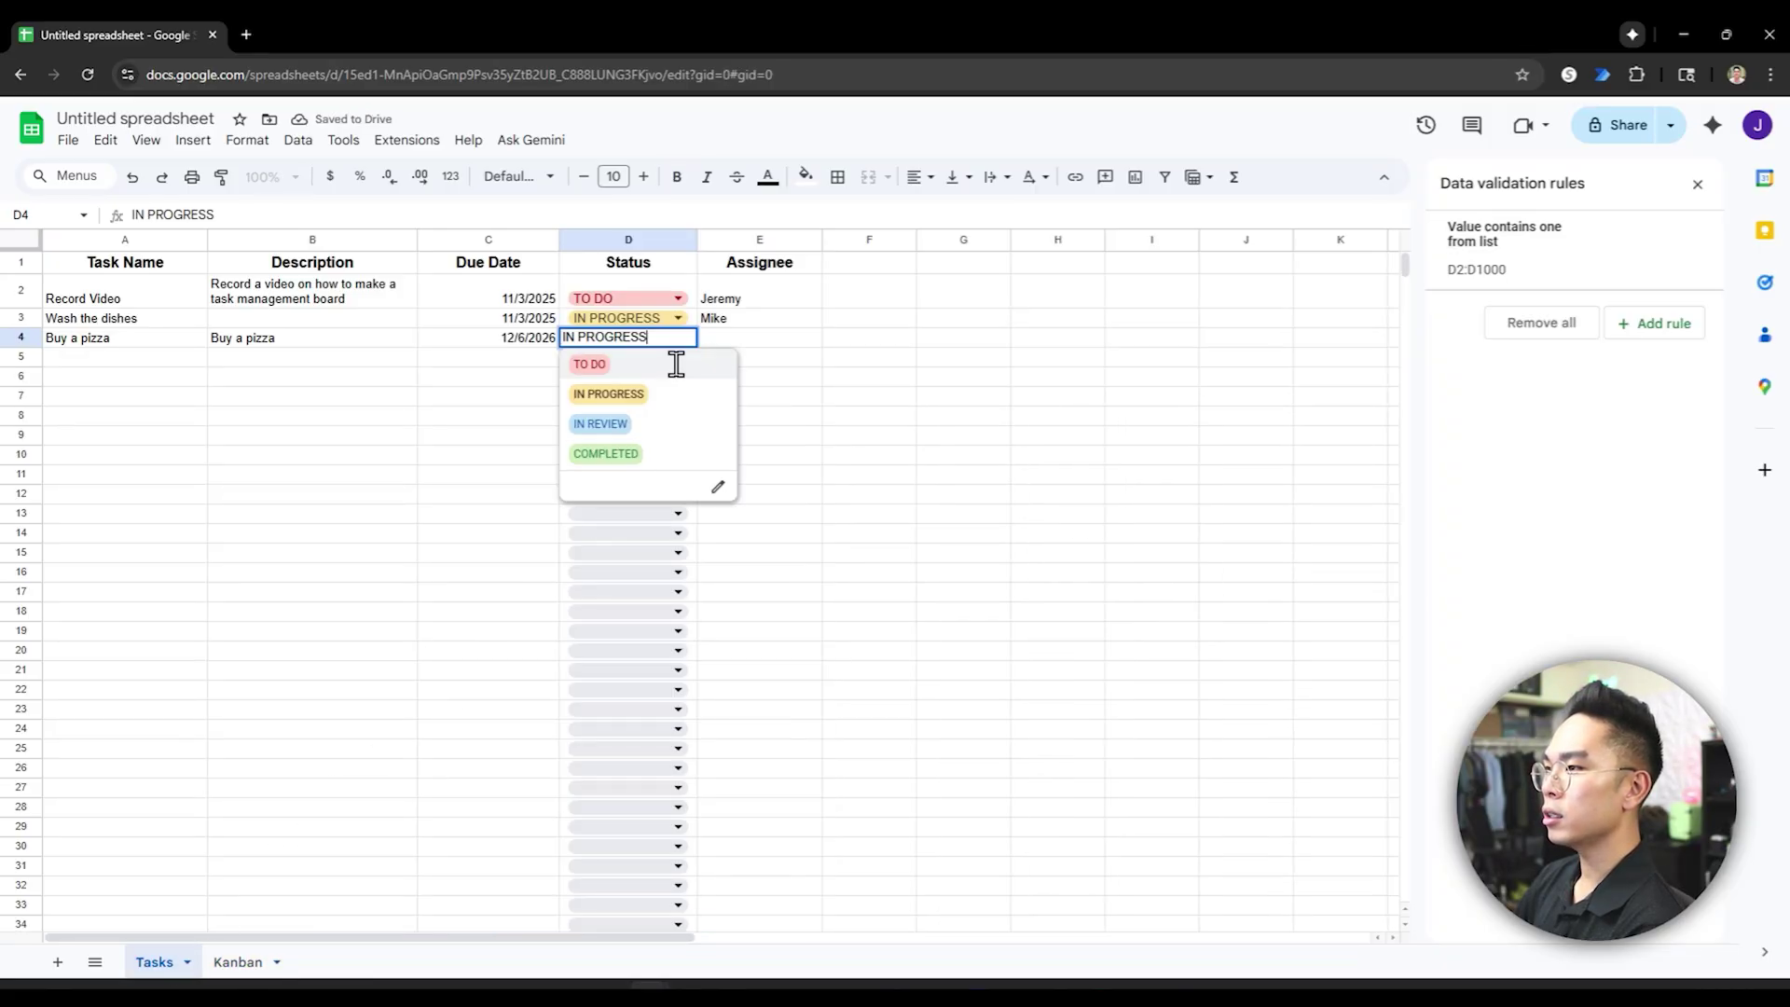
pyautogui.click(616, 423)
pyautogui.click(244, 962)
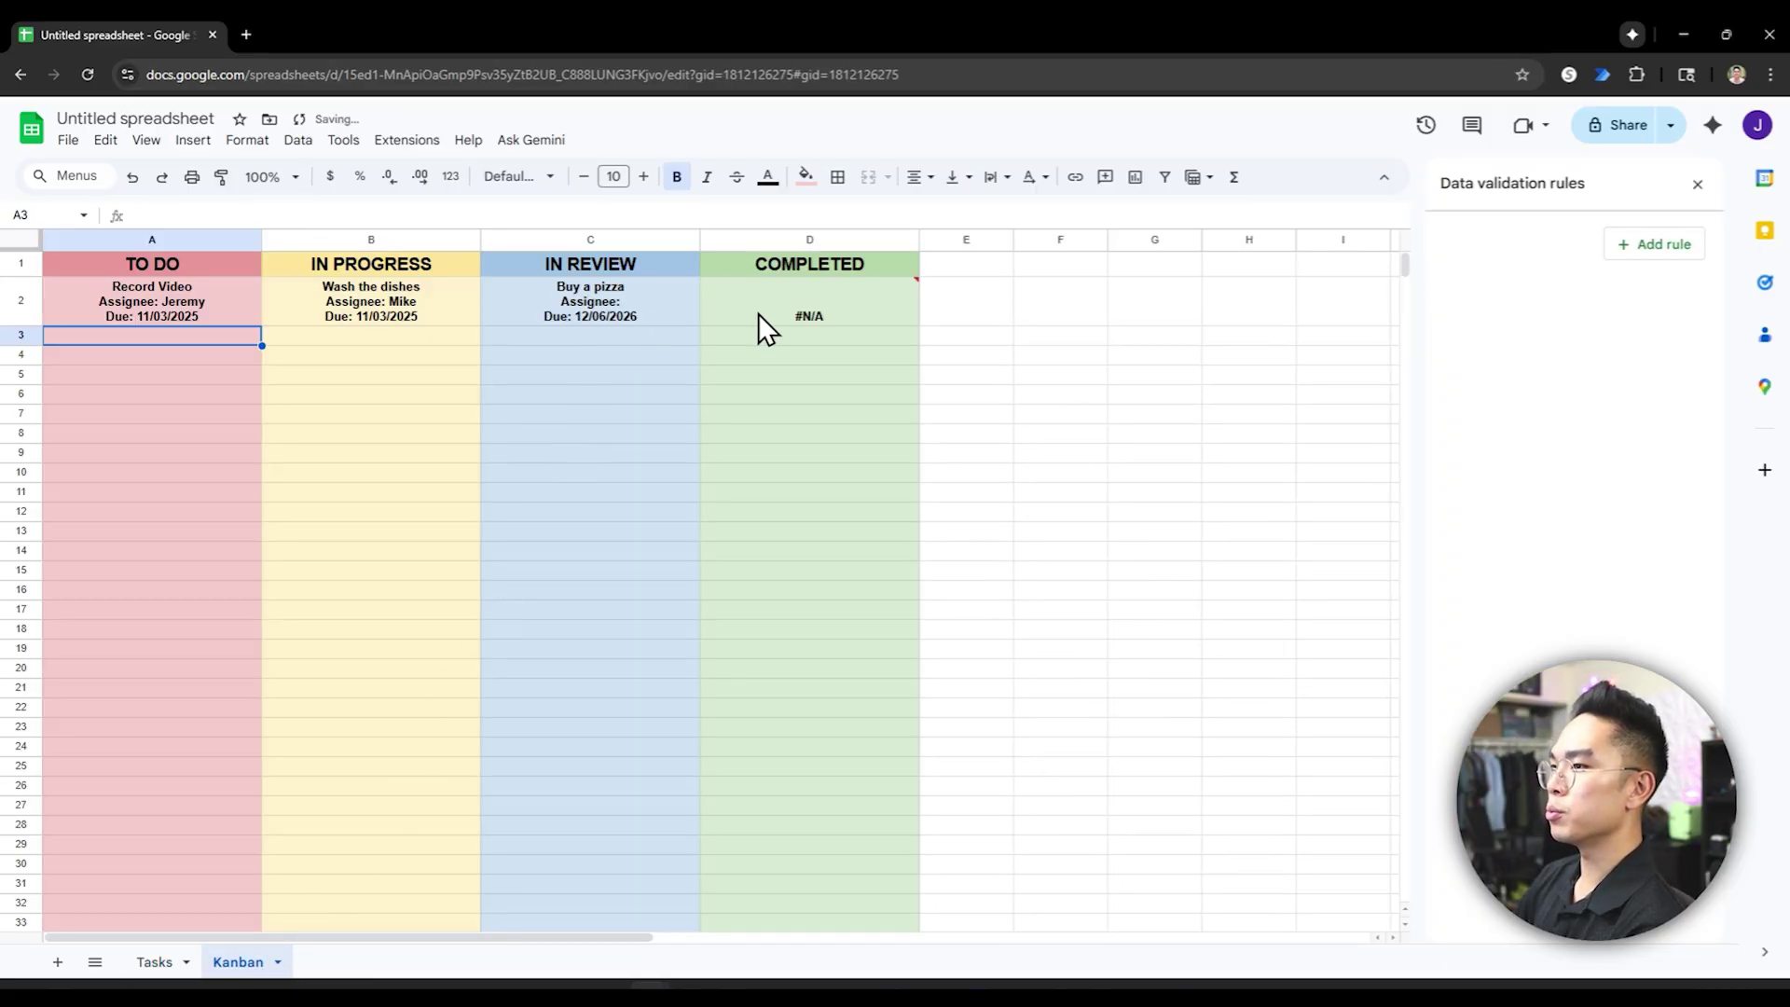
# - Enter the assignee's first name for Buy a pizza in E4, properly capitalized, and check the card on the Kanban sheet
pyautogui.click(158, 960)
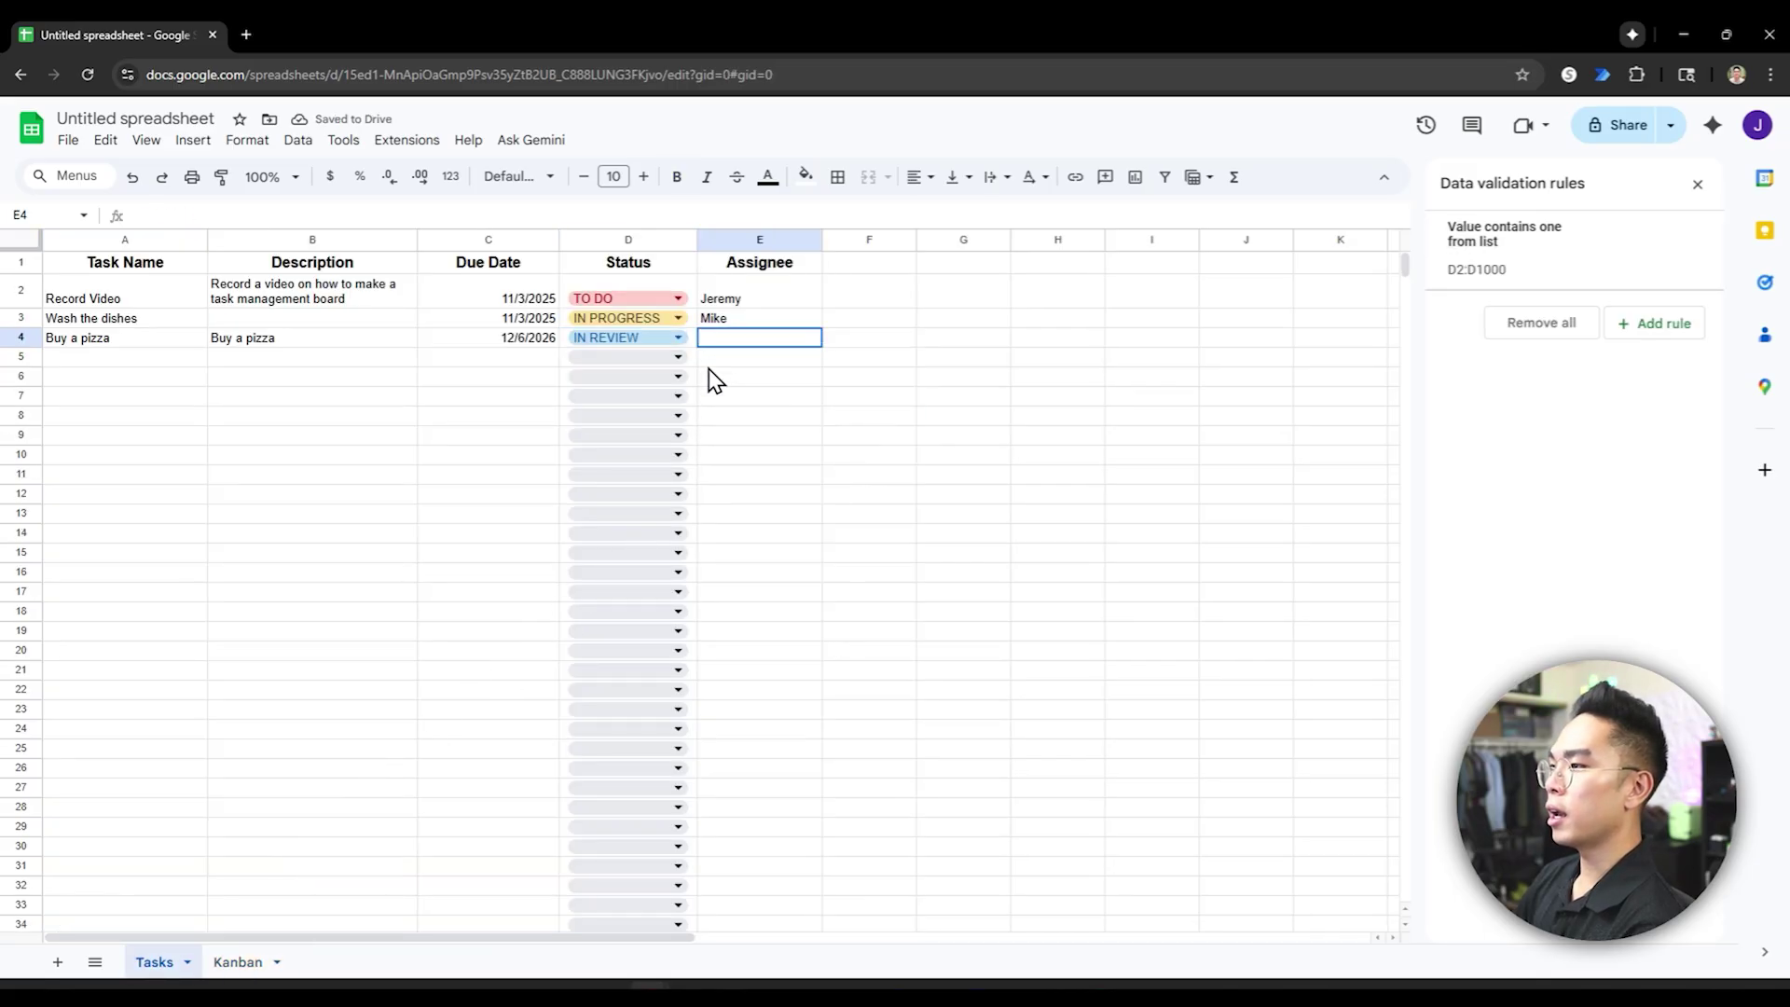
pyautogui.write('sULLY')
pyautogui.press('Return')
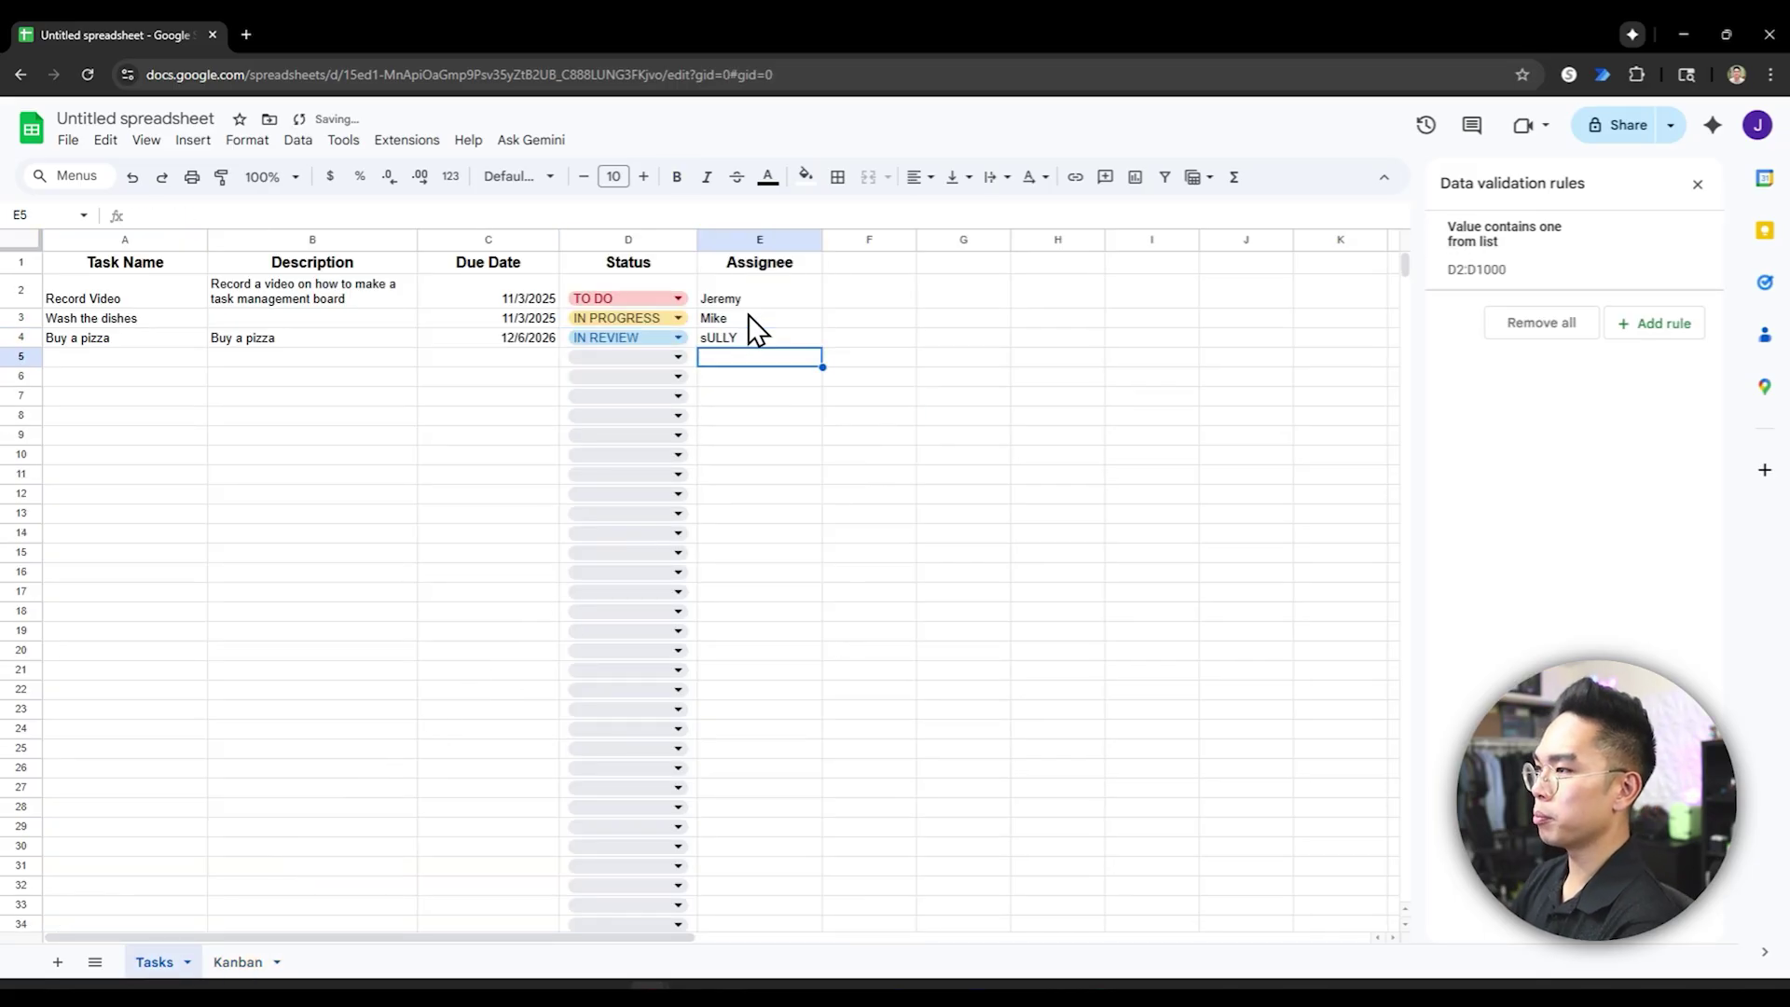
pyautogui.press('Up')
pyautogui.write('Sully')
pyautogui.press('Return')
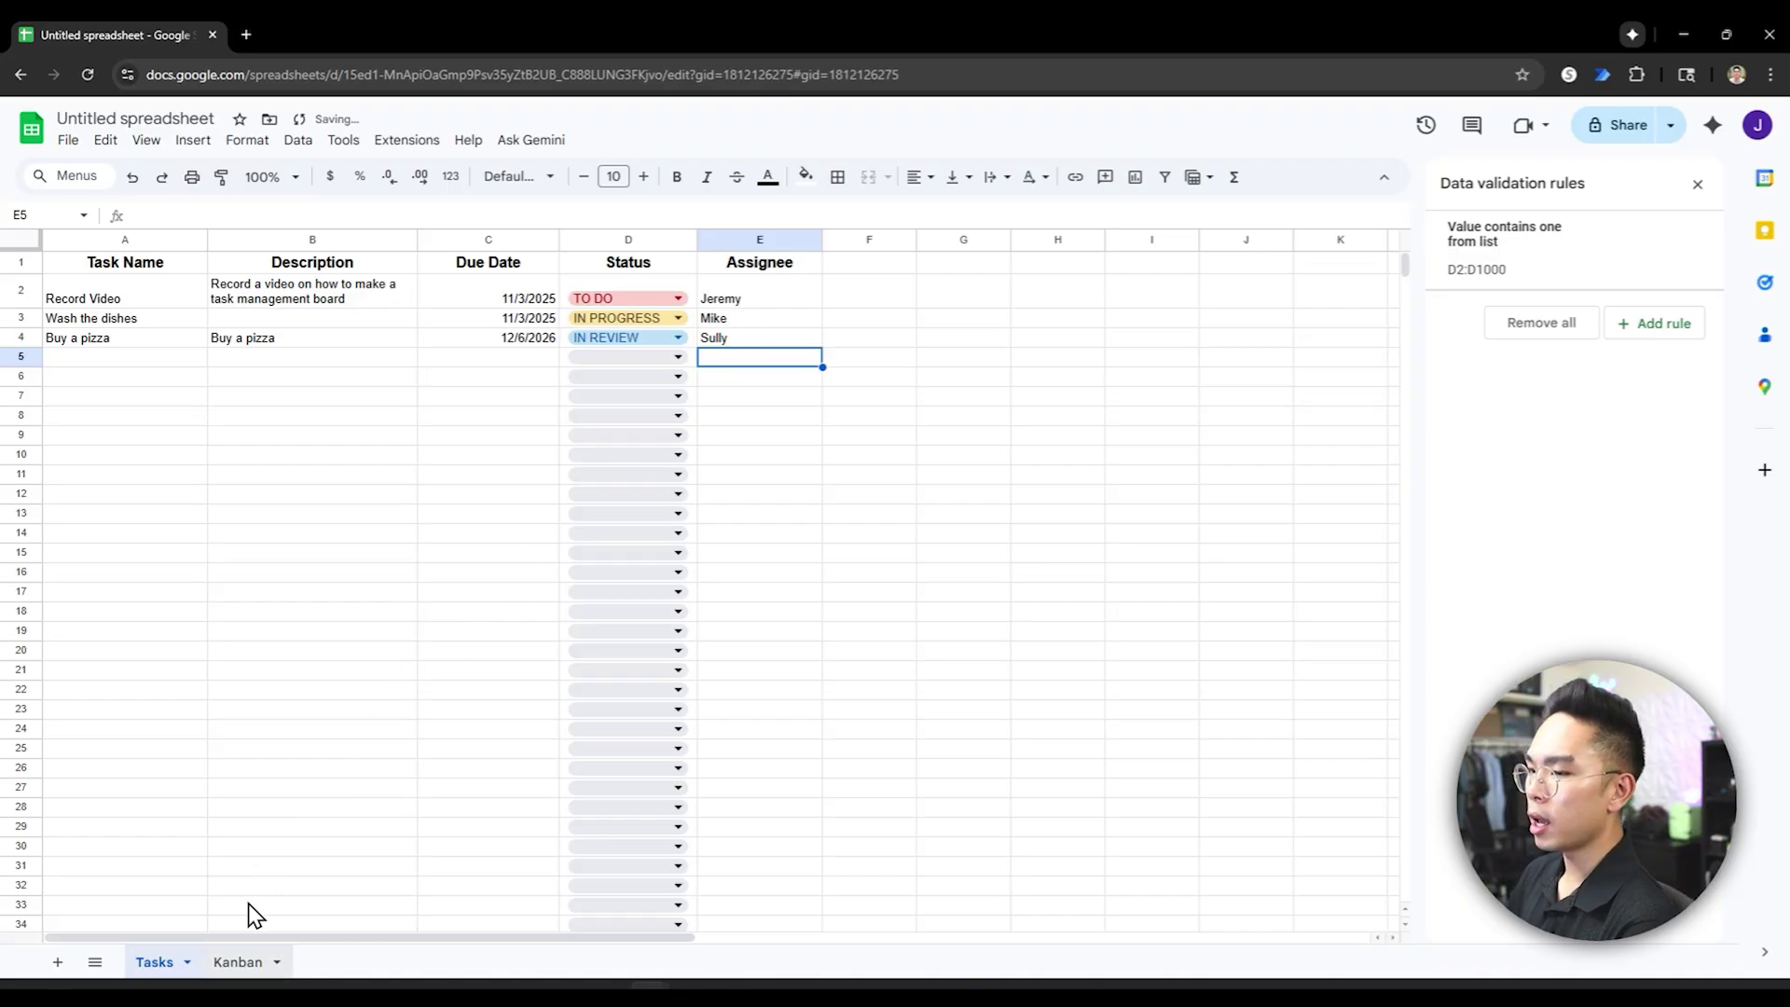
pyautogui.click(237, 962)
pyautogui.moveTo(873, 276)
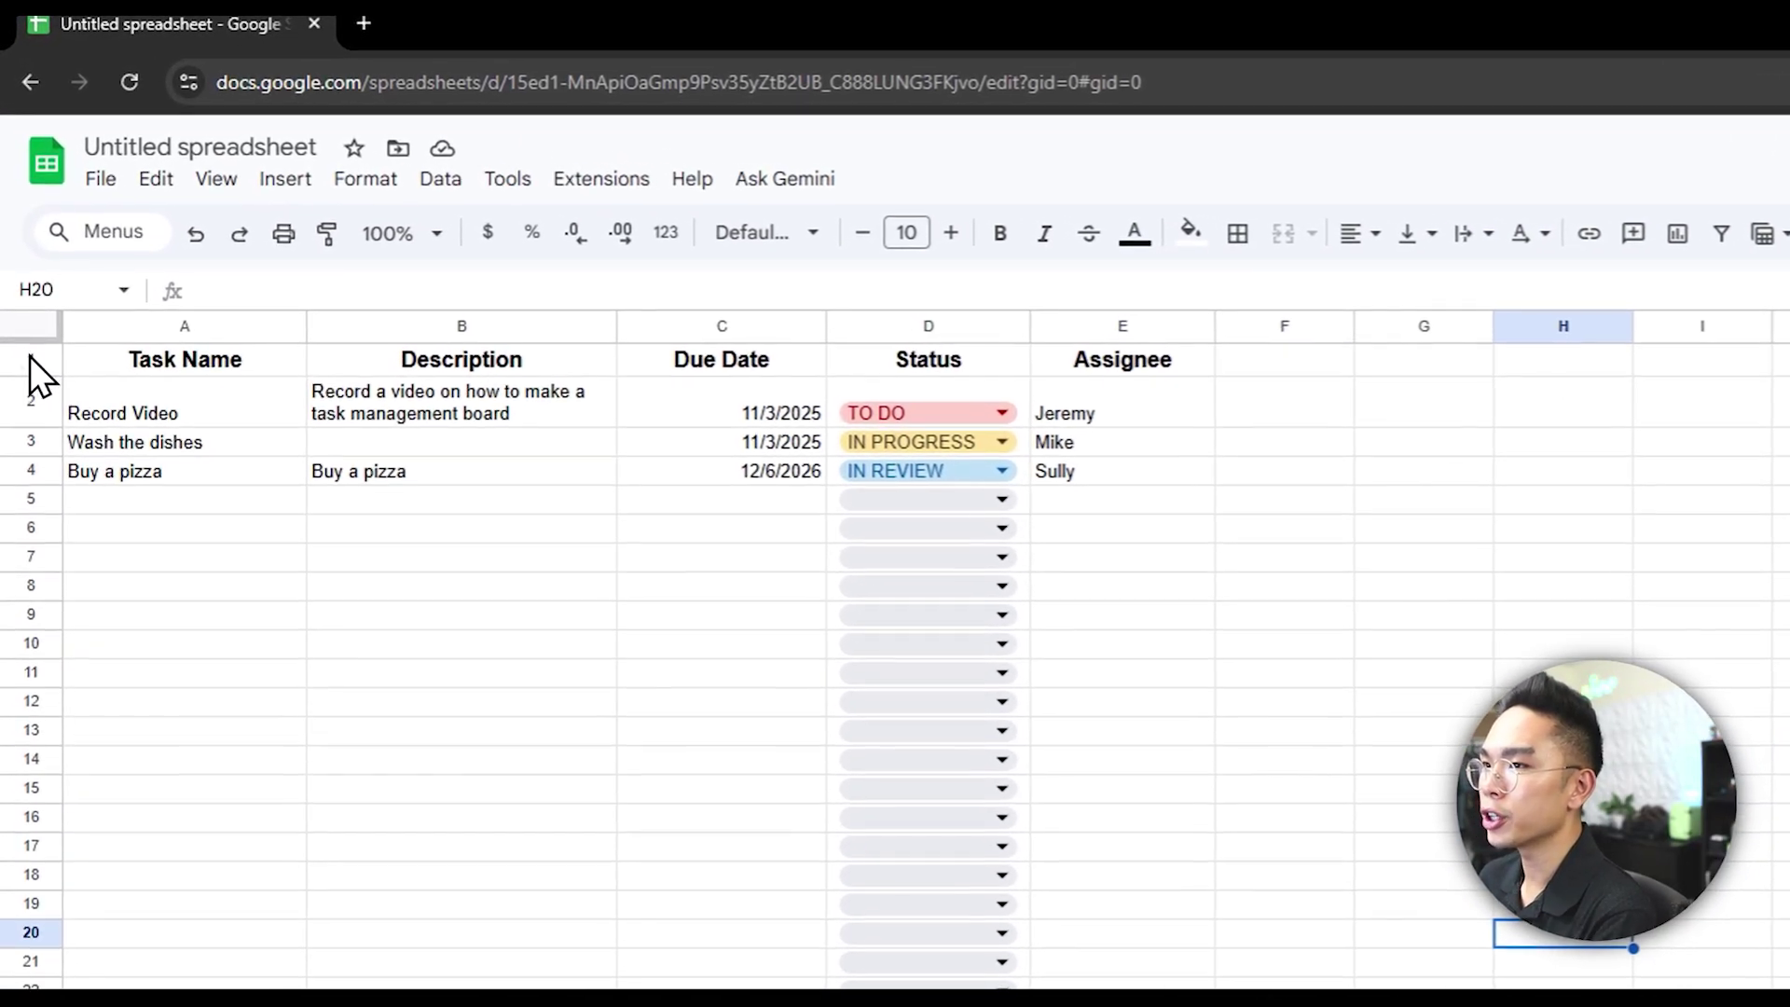
# - Create a filter on header row 1 of the Tasks sheet
pyautogui.click(25, 301)
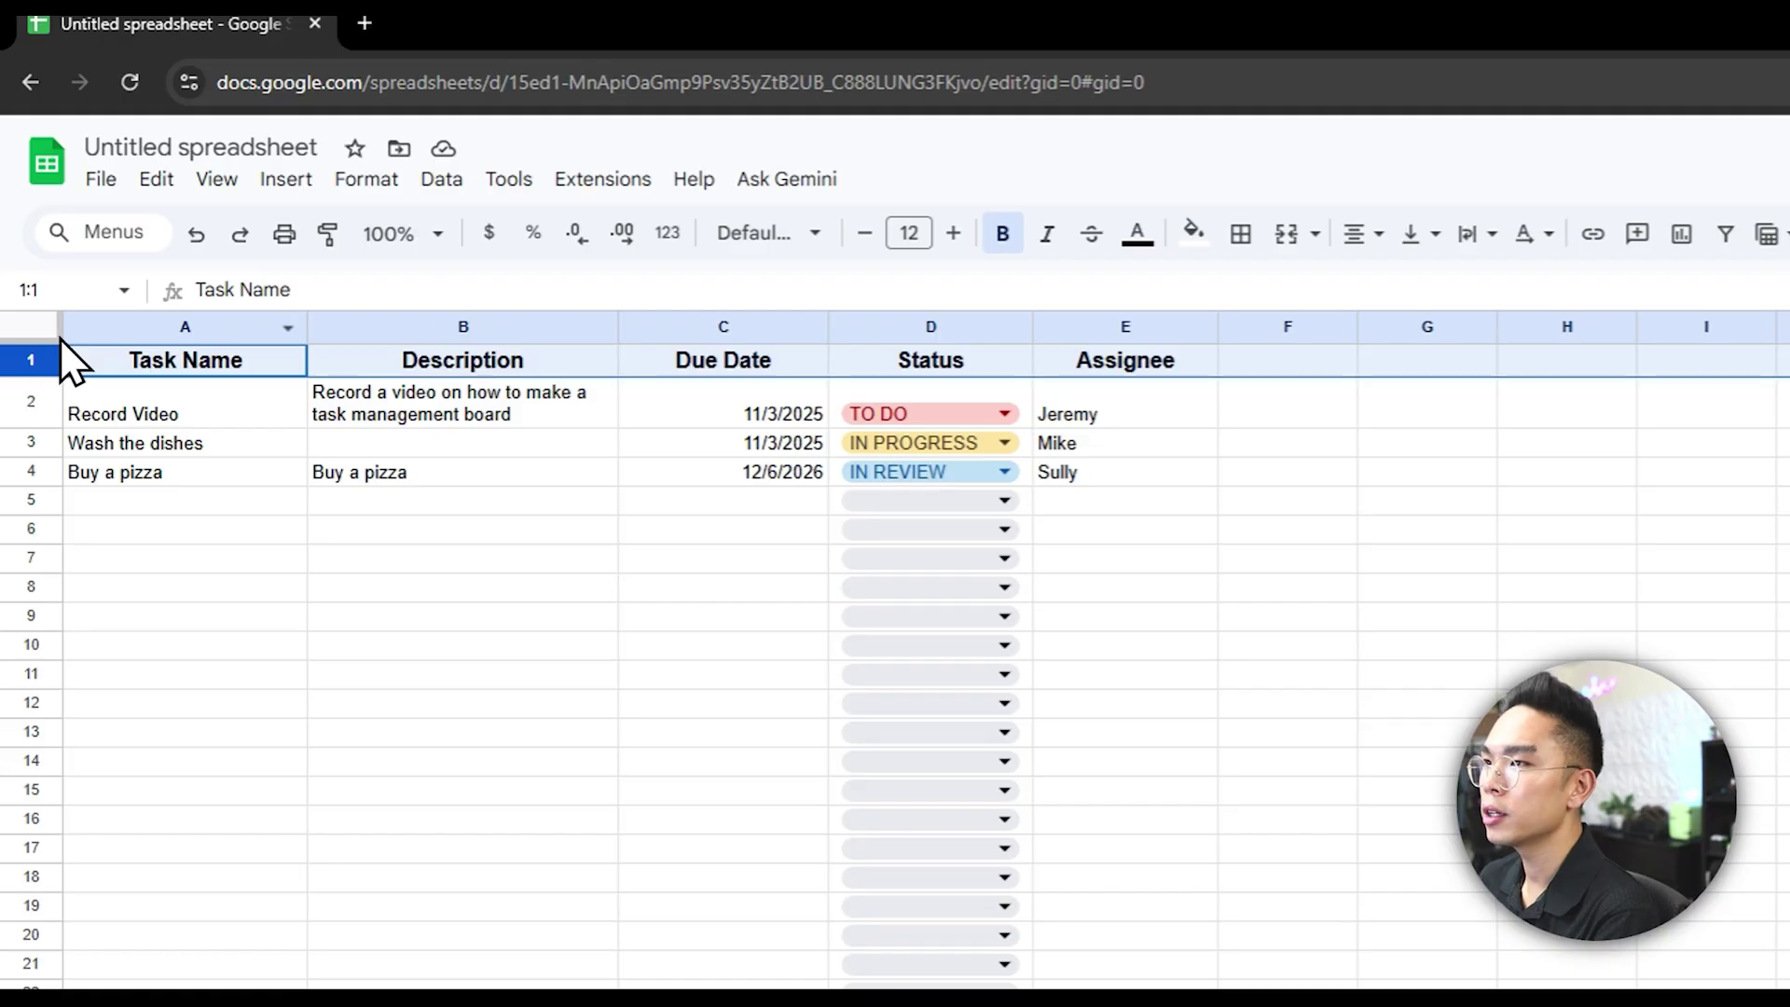
pyautogui.click(440, 182)
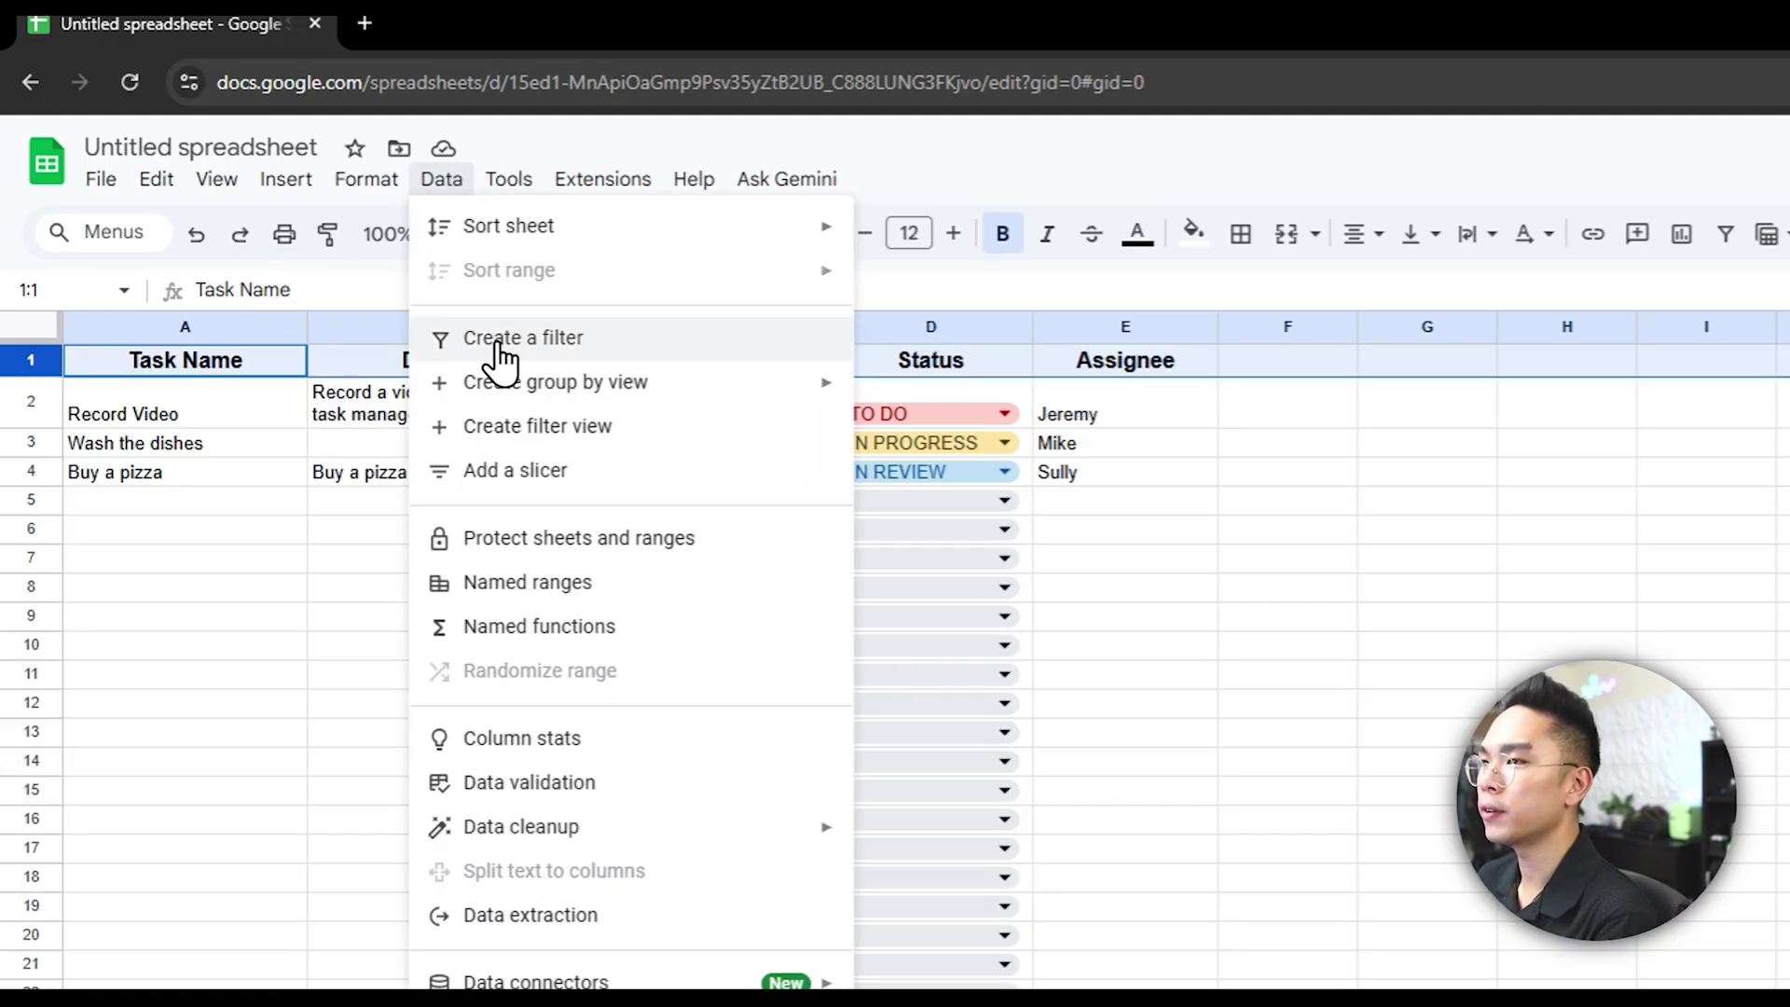
pyautogui.click(494, 343)
pyautogui.click(378, 615)
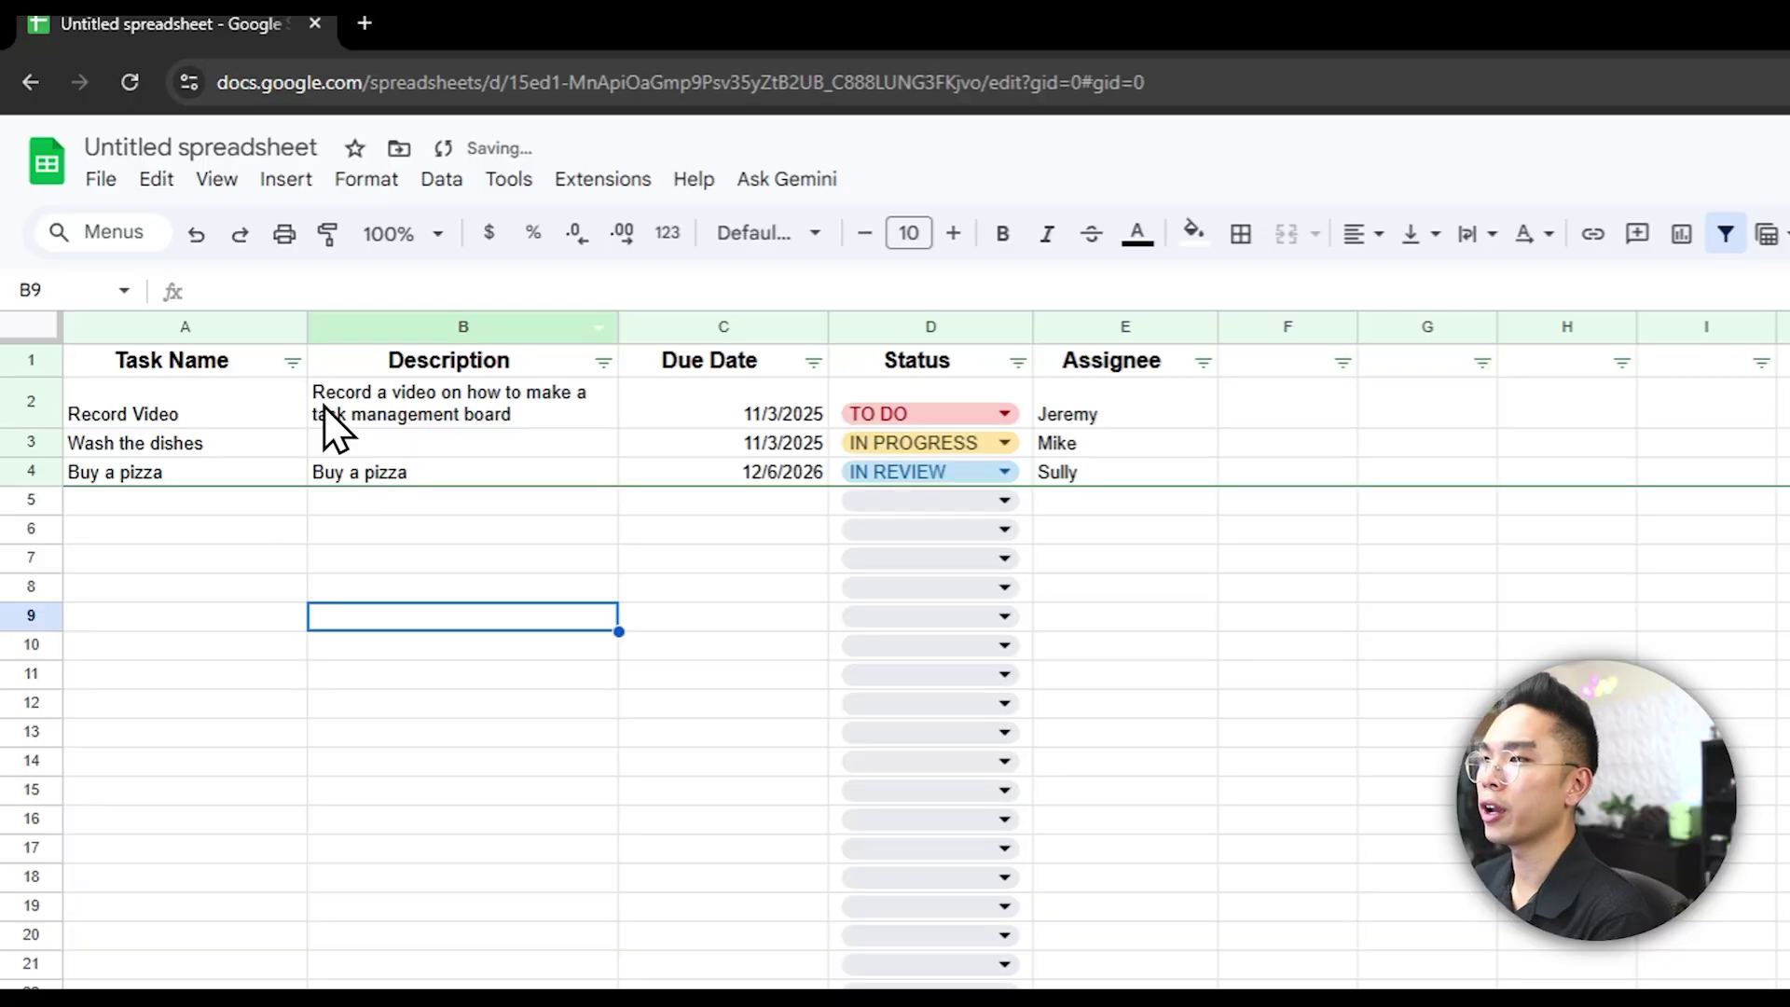
# - Look through the filter options of the Task Name, Description and Due Date columns
pyautogui.click(292, 361)
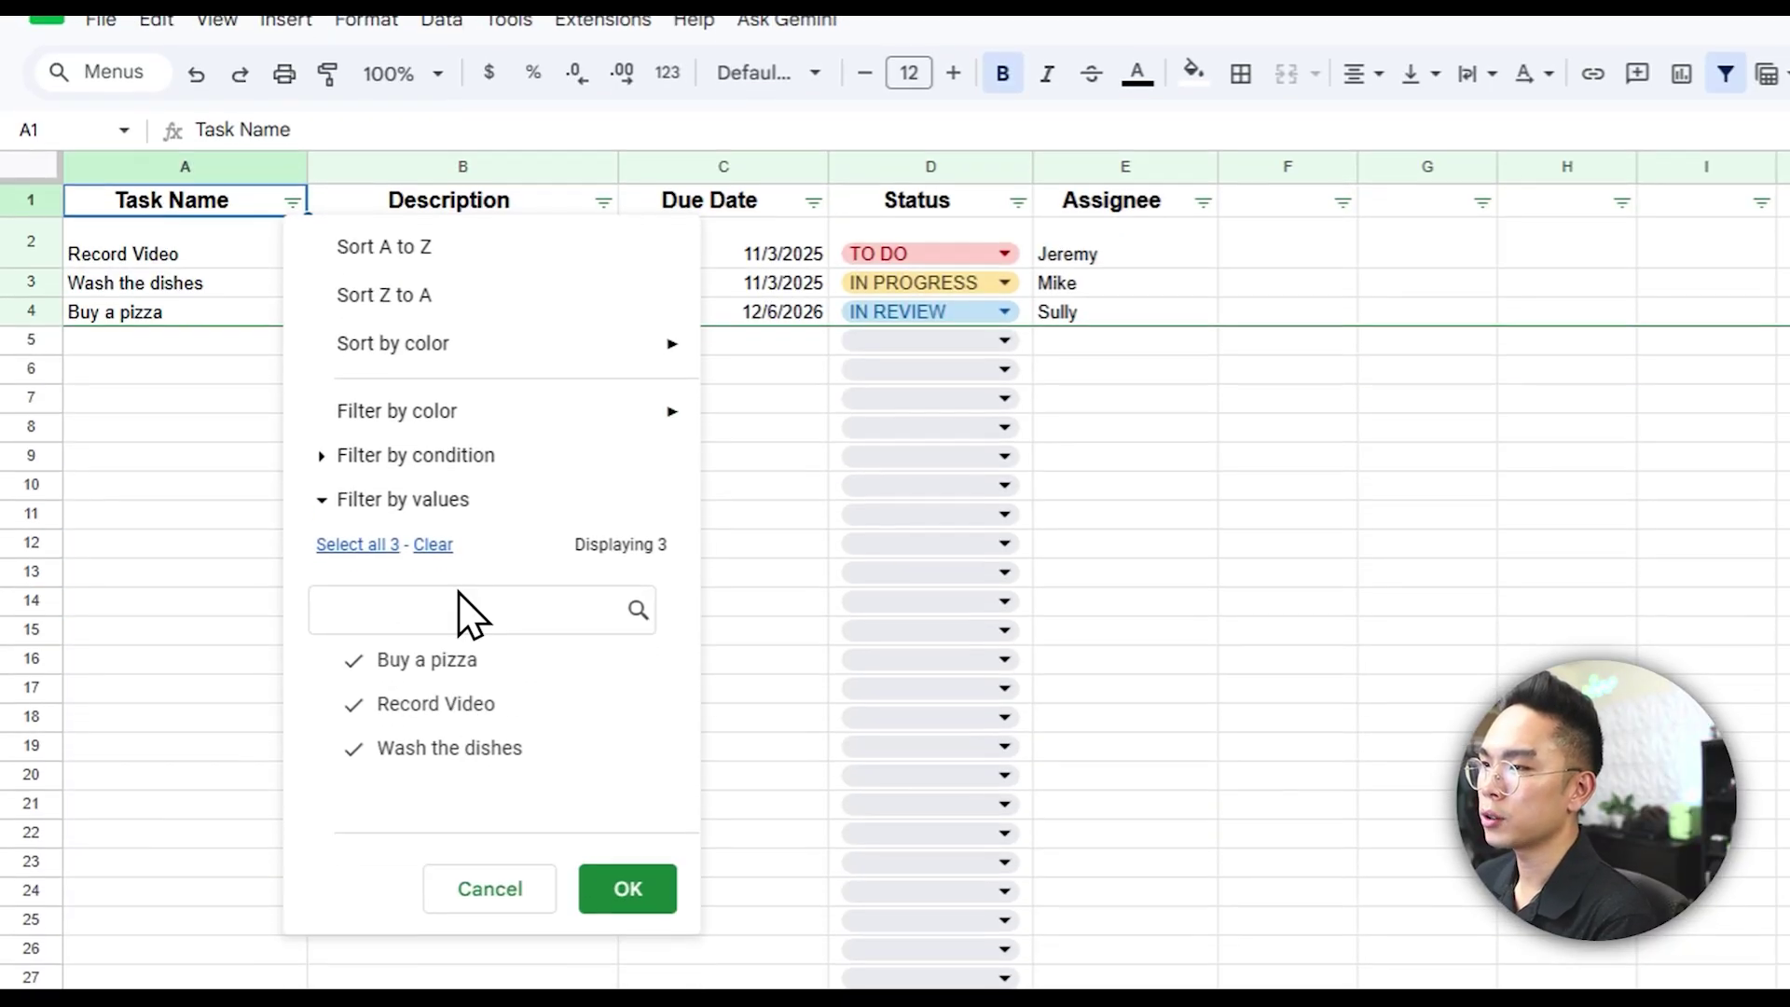
pyautogui.click(603, 362)
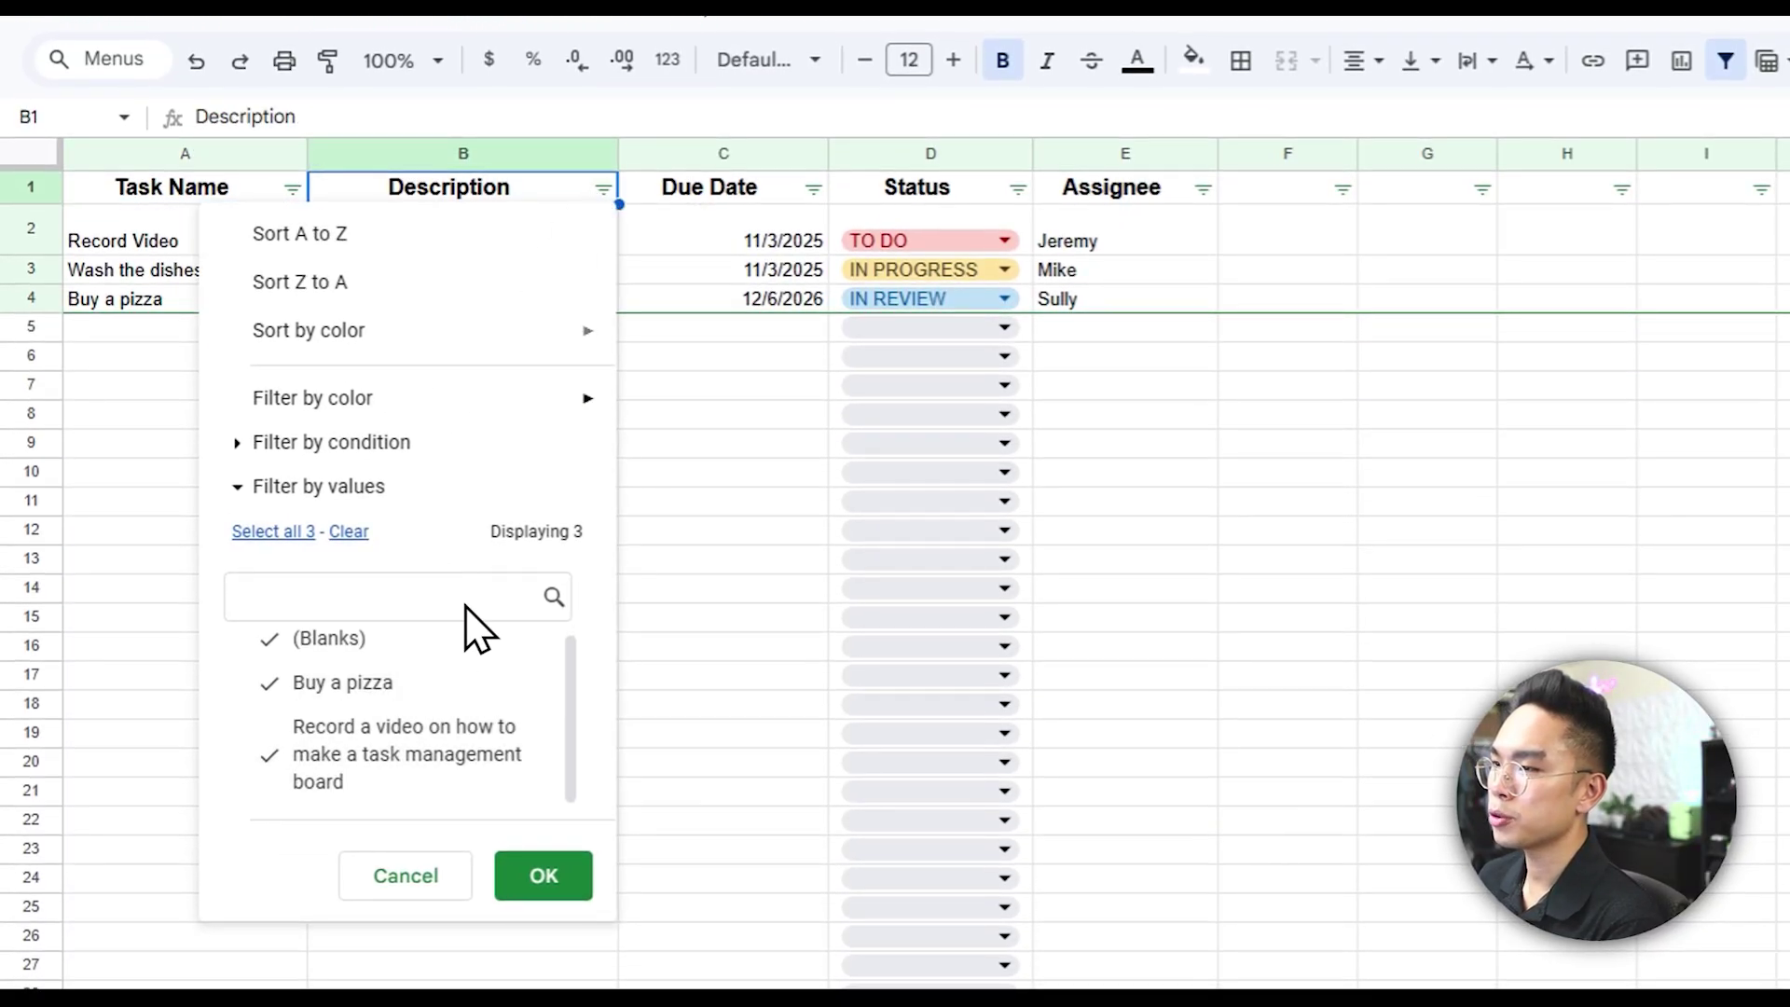
pyautogui.click(811, 191)
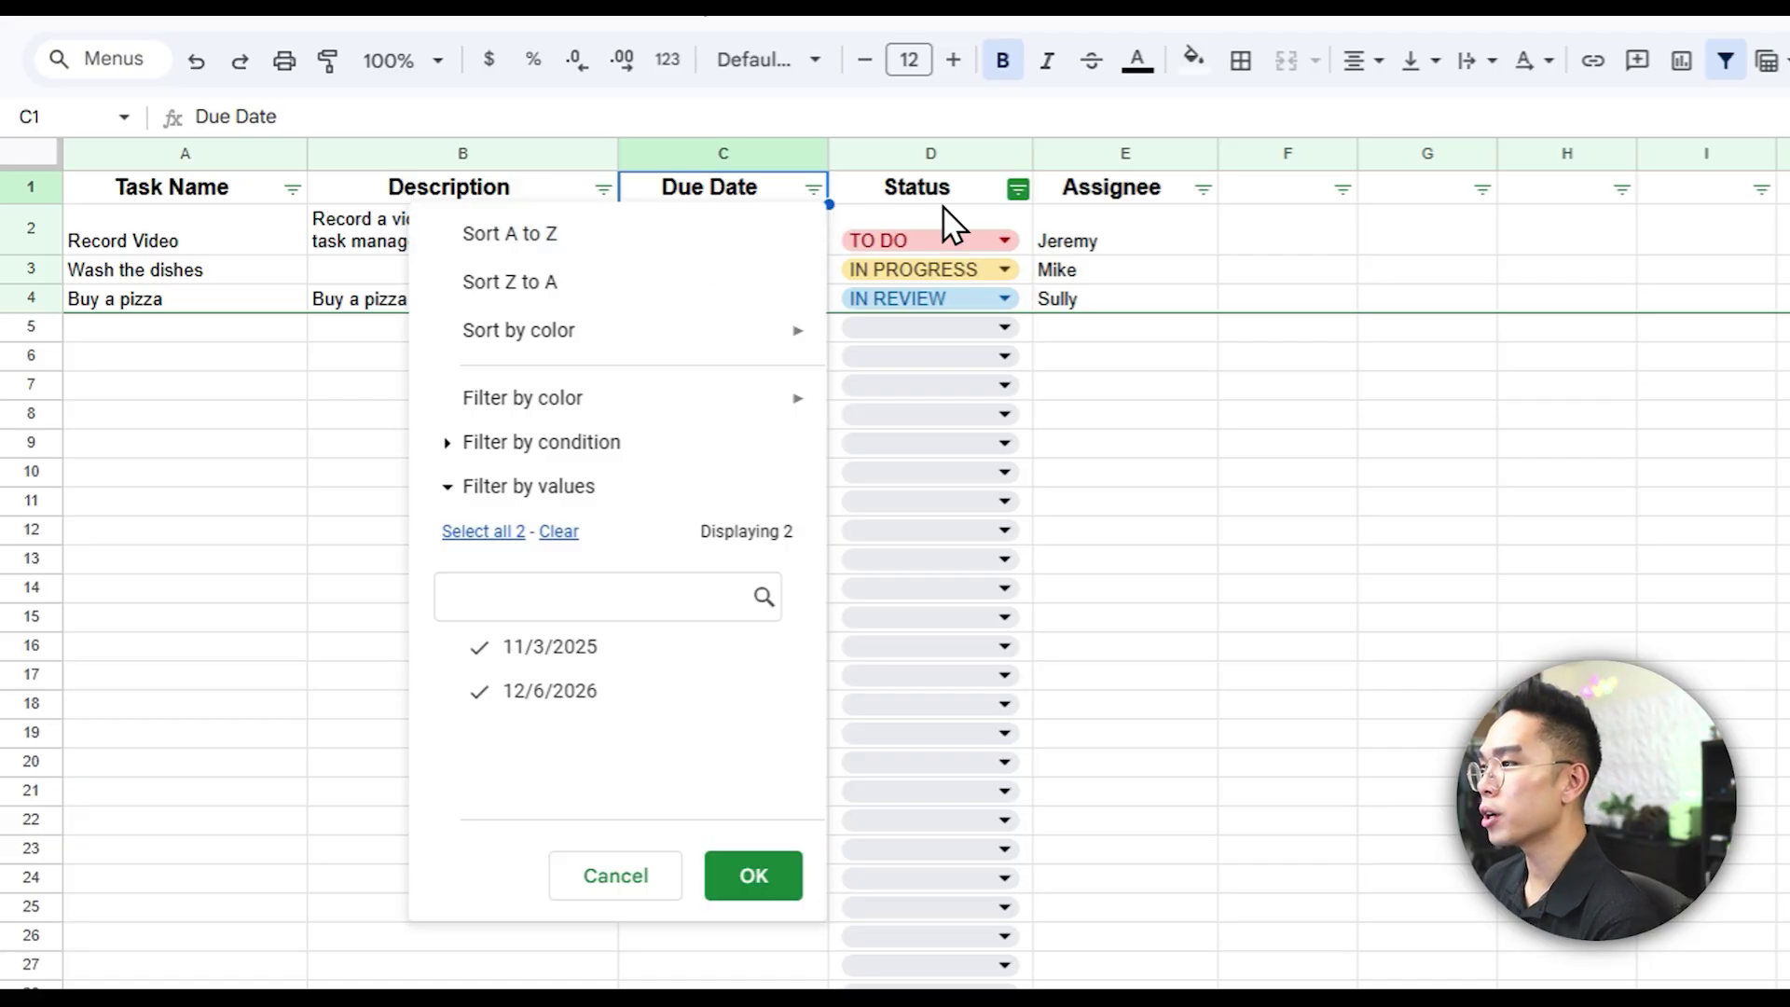
# - Filter the Status column to only IN PROGRESS by excluding IN REVIEW and TO DO, and restore all statuses
pyautogui.click(1017, 190)
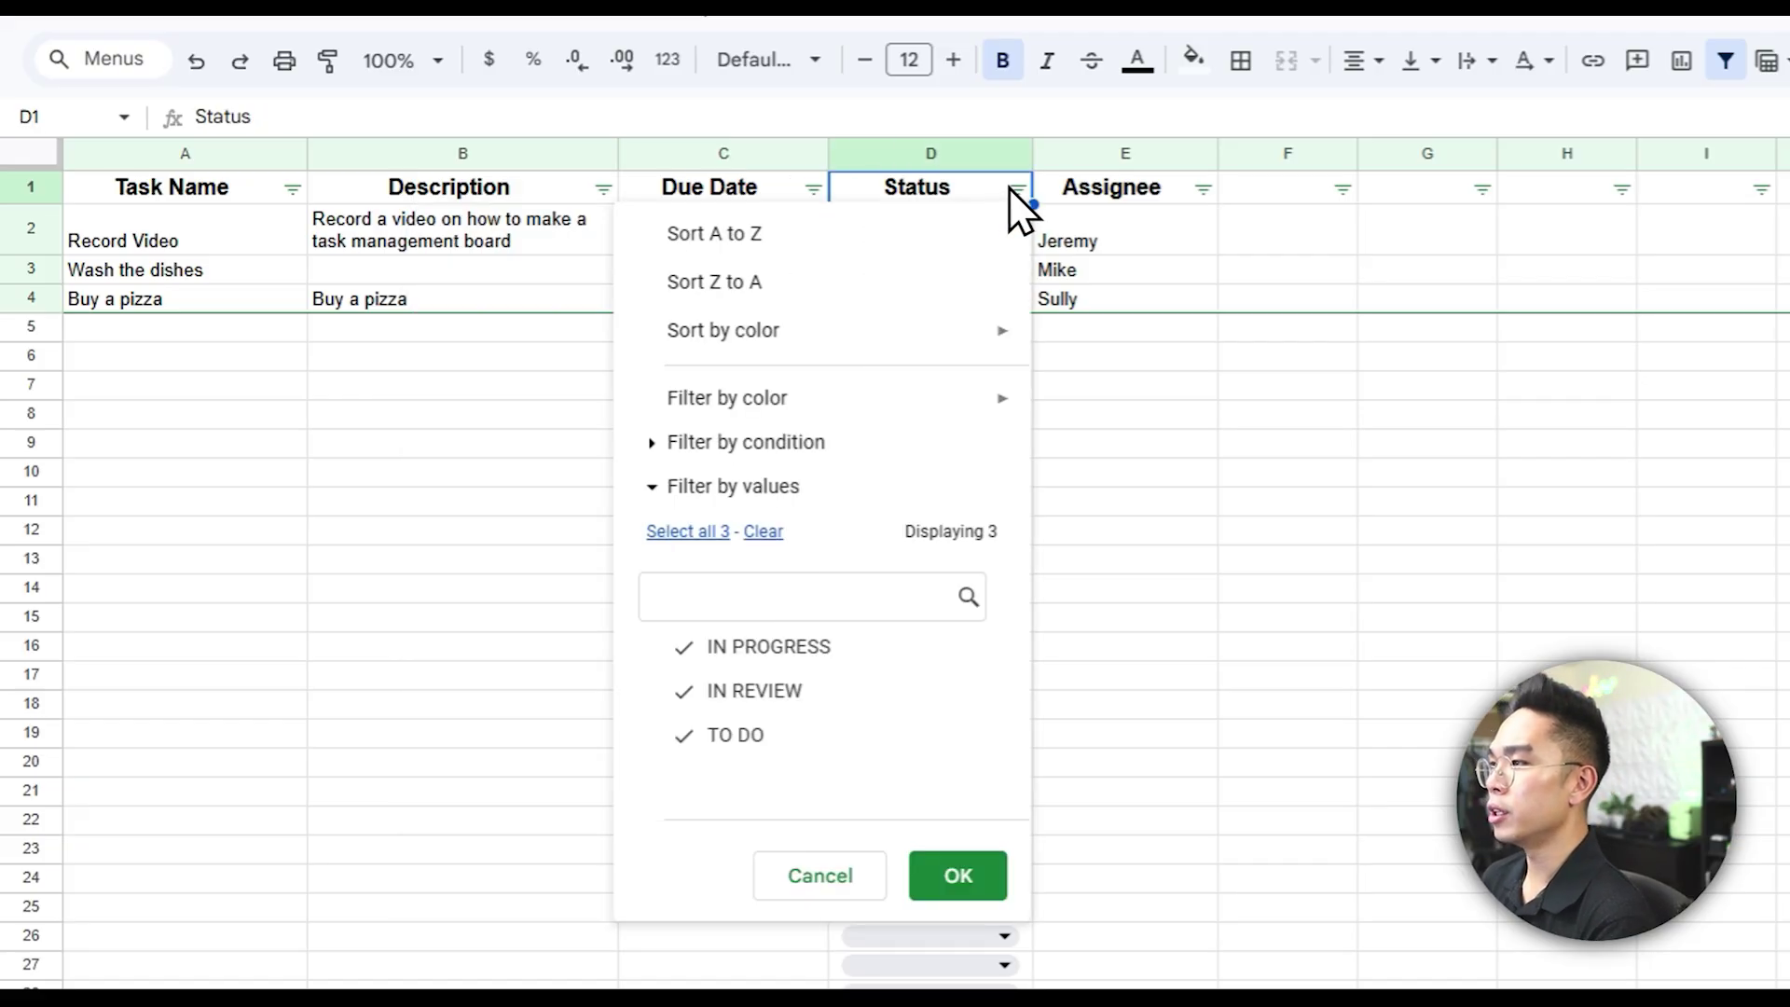
pyautogui.click(796, 690)
pyautogui.click(737, 732)
pyautogui.click(957, 873)
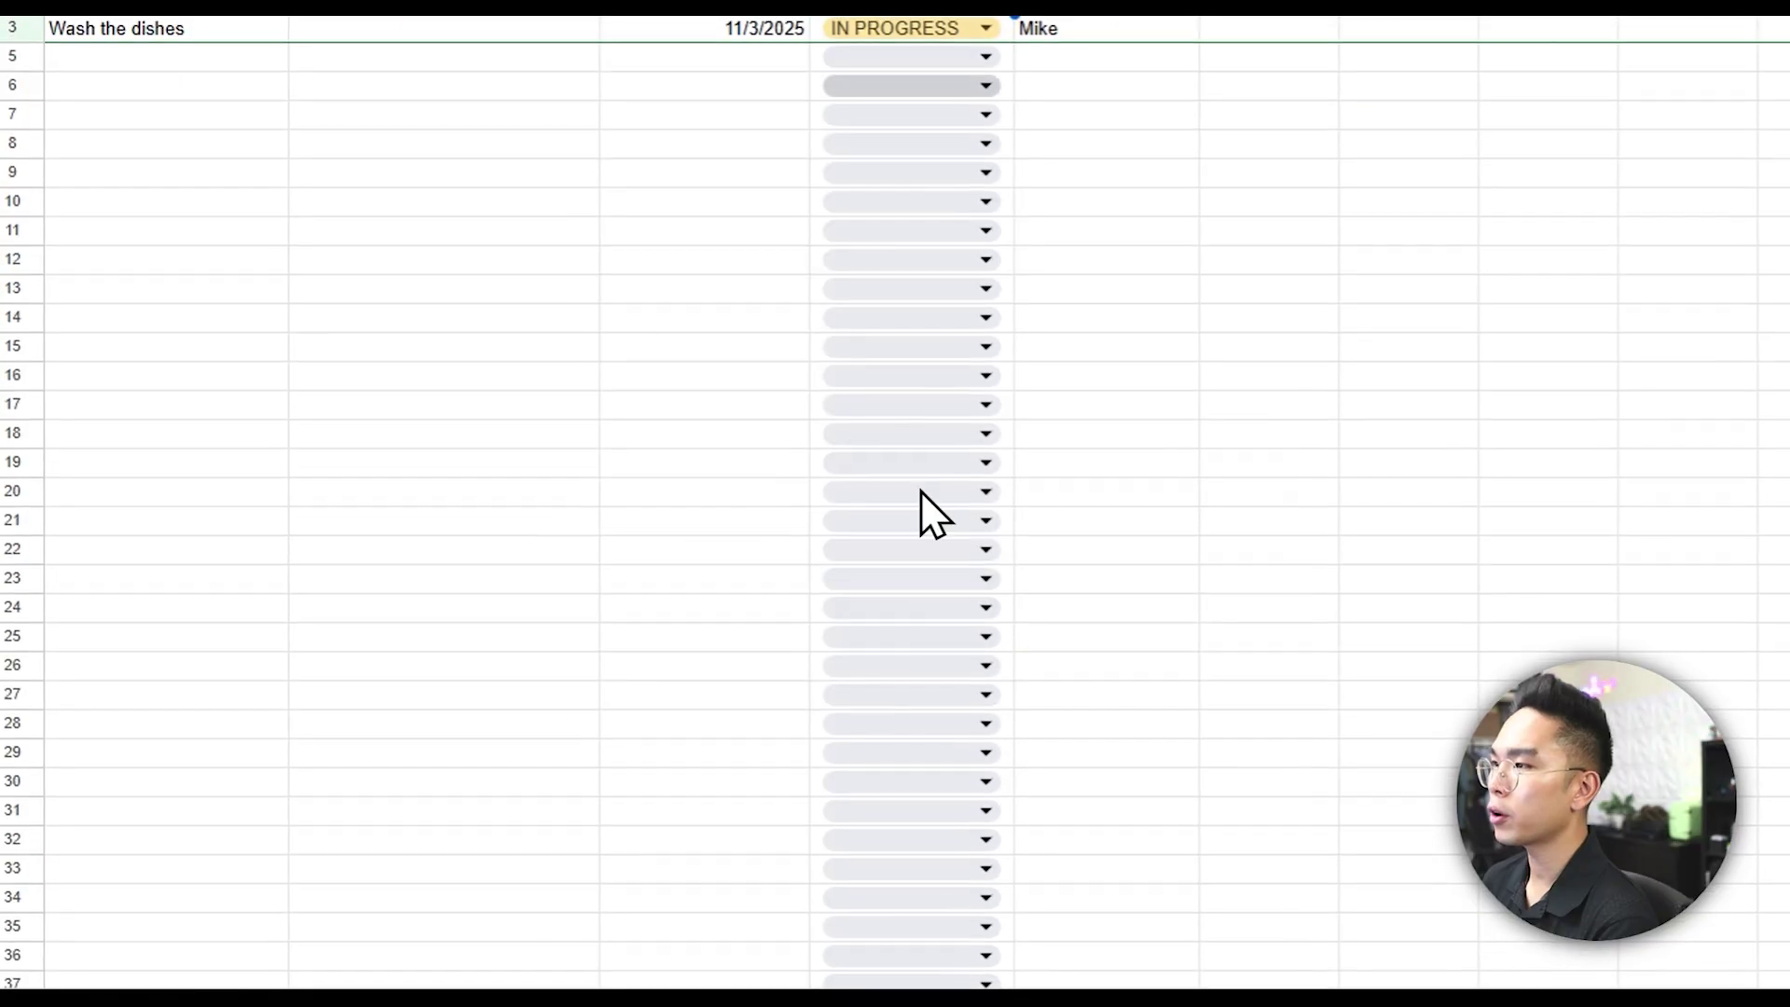
pyautogui.click(988, 173)
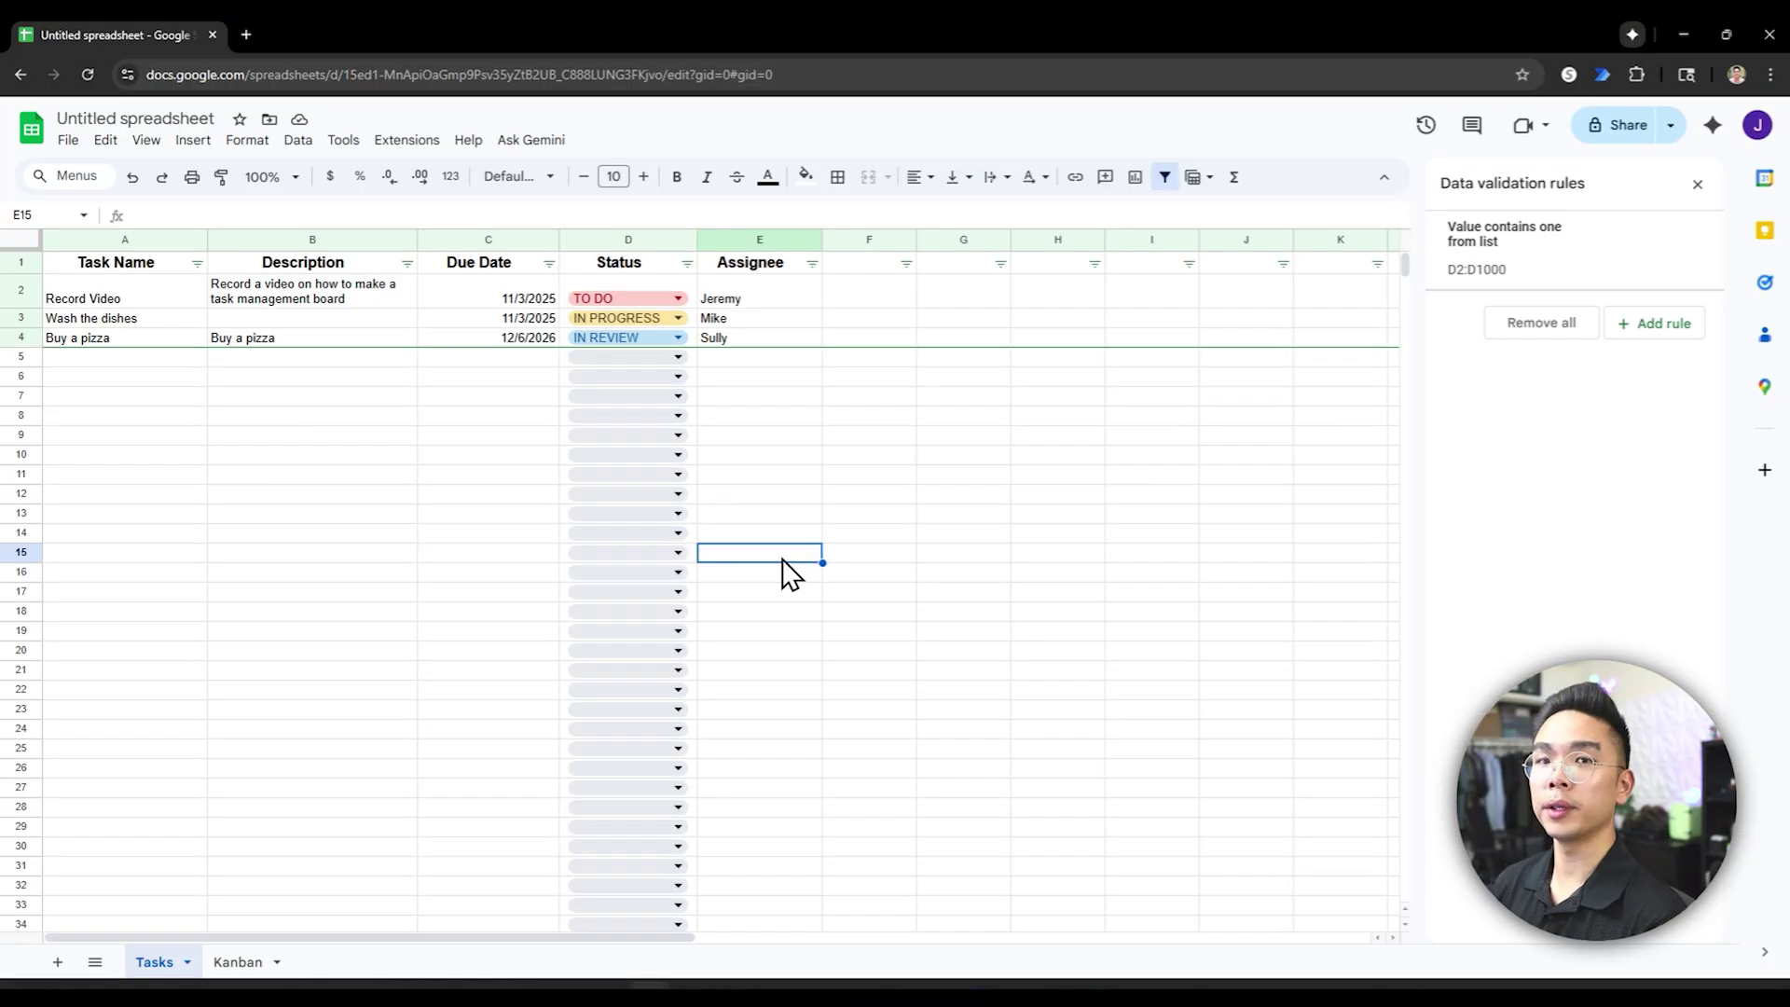